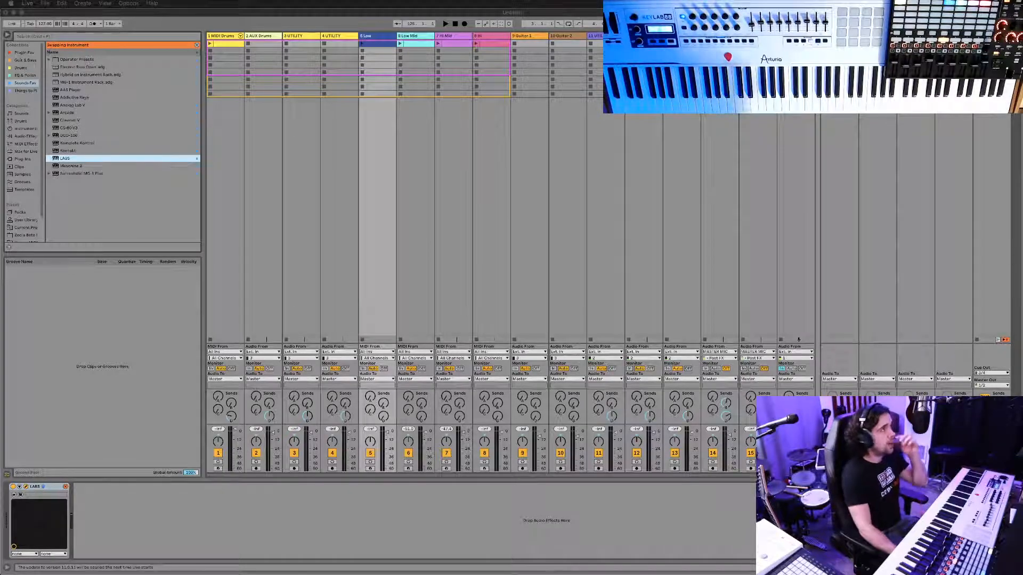
# Switch to Chrome and look through the newest instruments listed on the Spitfire Audio LABS page.
pyautogui.moveTo(512, 0); pyautogui.dragTo(374, 37)
pyautogui.moveTo(693, 449); pyautogui.dragTo(850, 528)
pyautogui.scroll(-1, 415, 289)
pyautogui.scroll(-10, 415, 289)
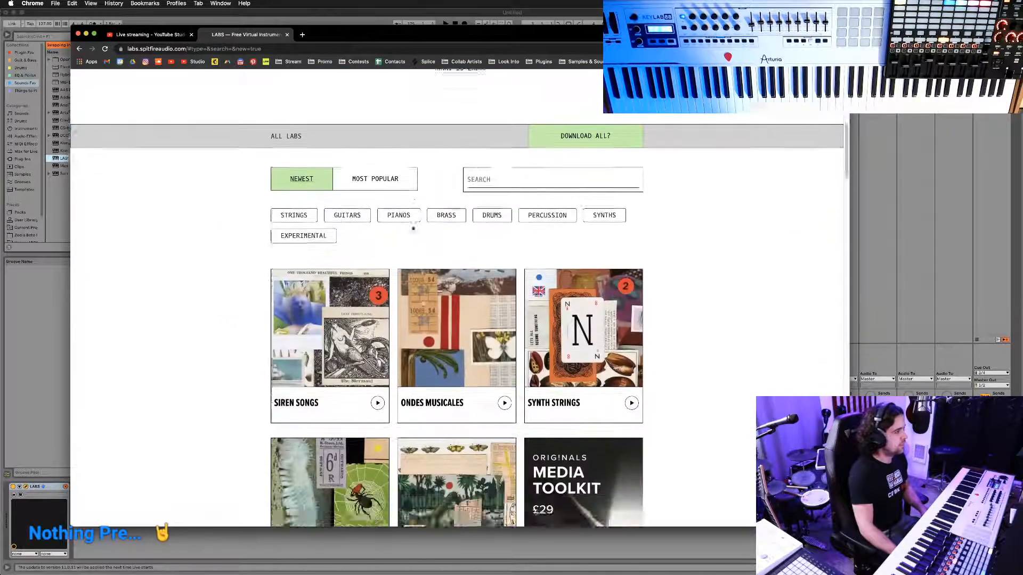
pyautogui.scroll(-1, 342, 251)
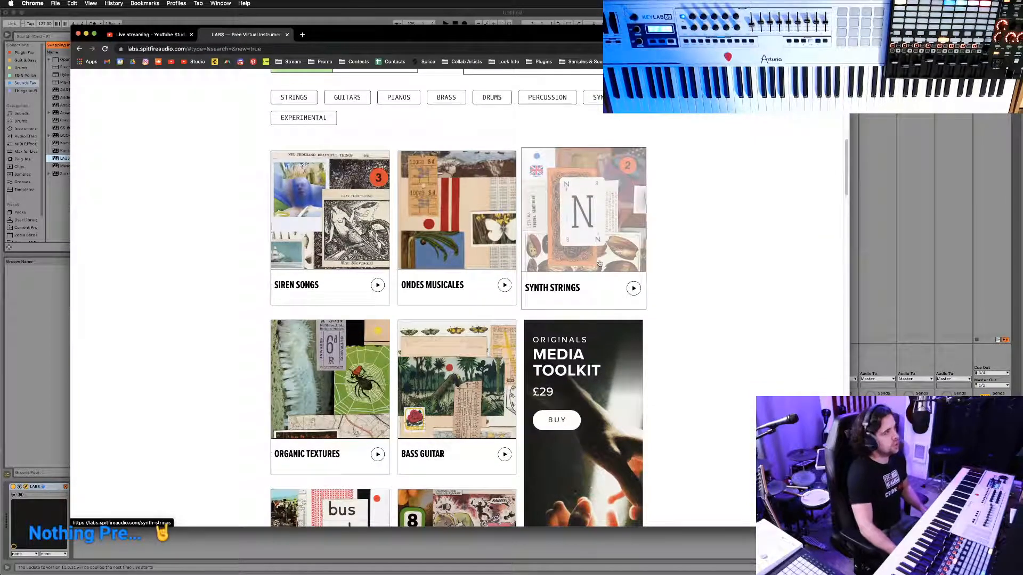
pyautogui.scroll(-3, 599, 265)
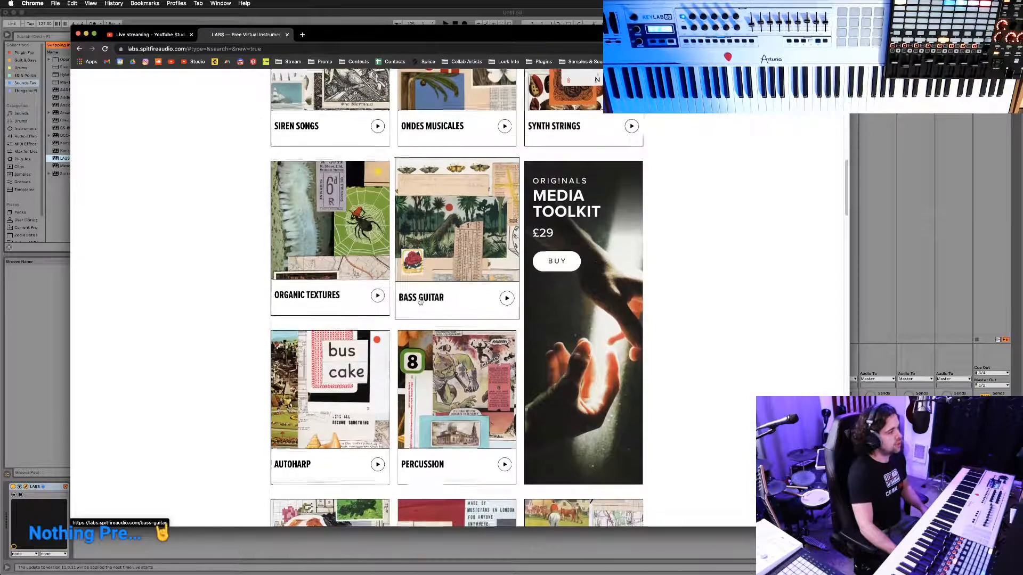
pyautogui.scroll(-1, 420, 301)
pyautogui.scroll(-6, 238, 362)
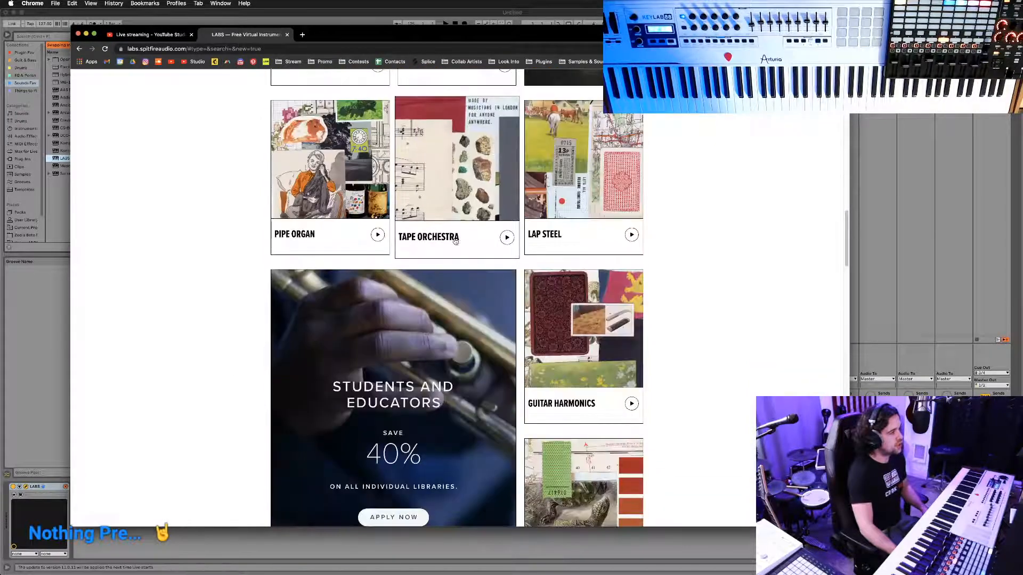
# Listen to the audio previews of the Tape Orchestra and Lap Steel instruments in the LABS catalogue.
pyautogui.scroll(1, 450, 238)
pyautogui.scroll(1, 480, 299)
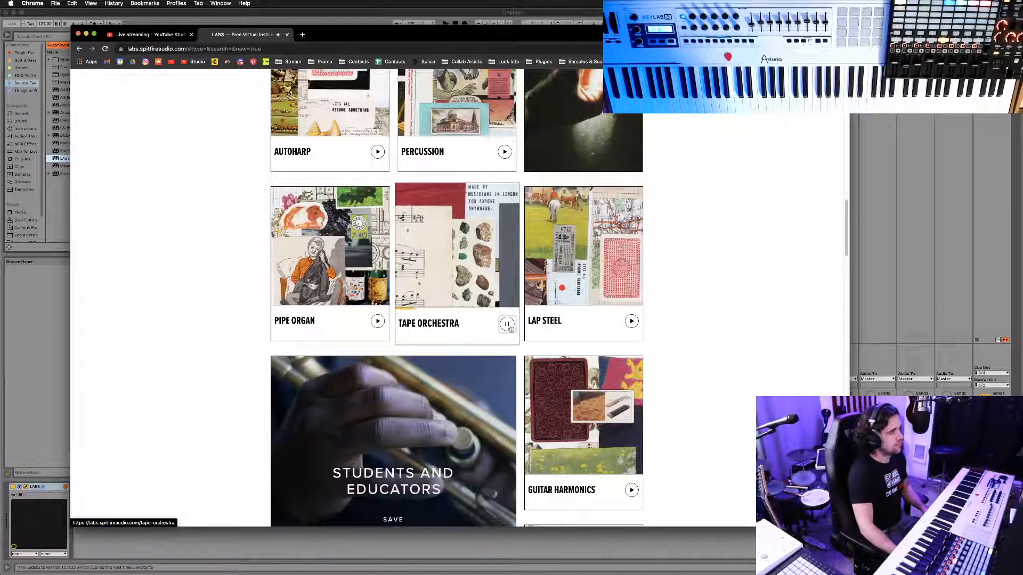
pyautogui.click(510, 329)
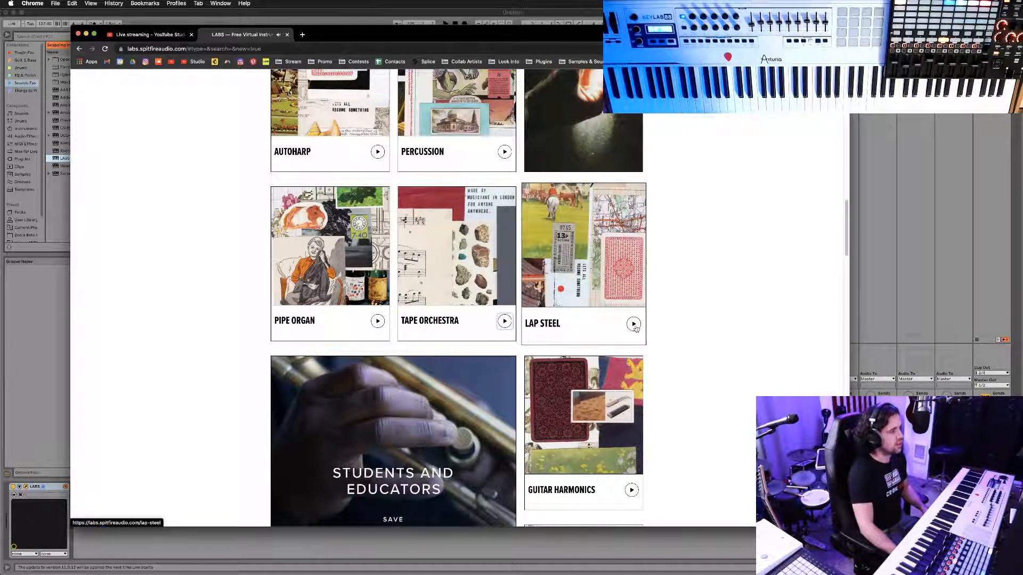
pyautogui.click(634, 325)
# Examine the rest of the free LABS instrument catalogue down to the end of the page.
pyautogui.scroll(-6, 645, 288)
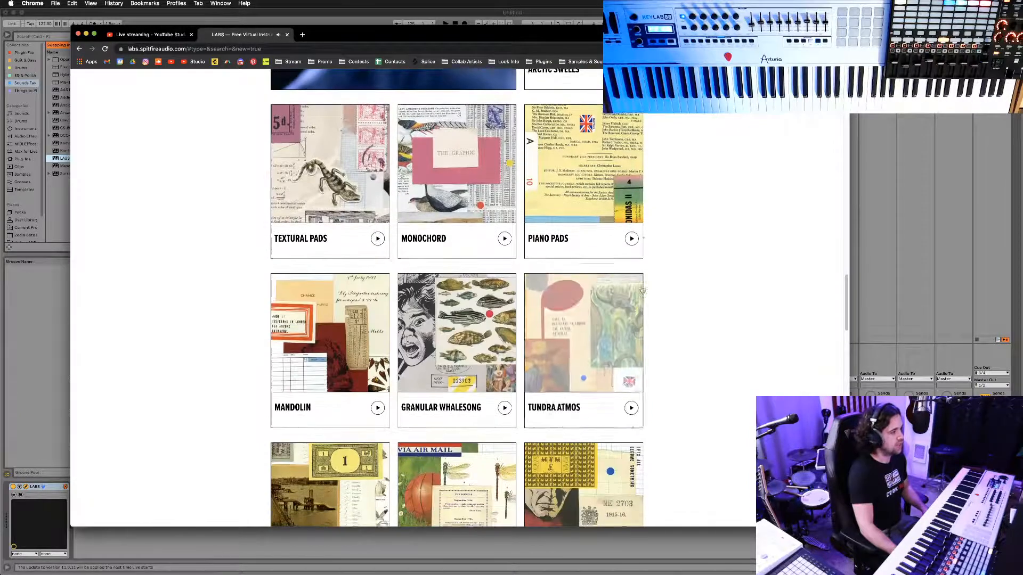
pyautogui.scroll(7, 646, 292)
pyautogui.scroll(10, 647, 294)
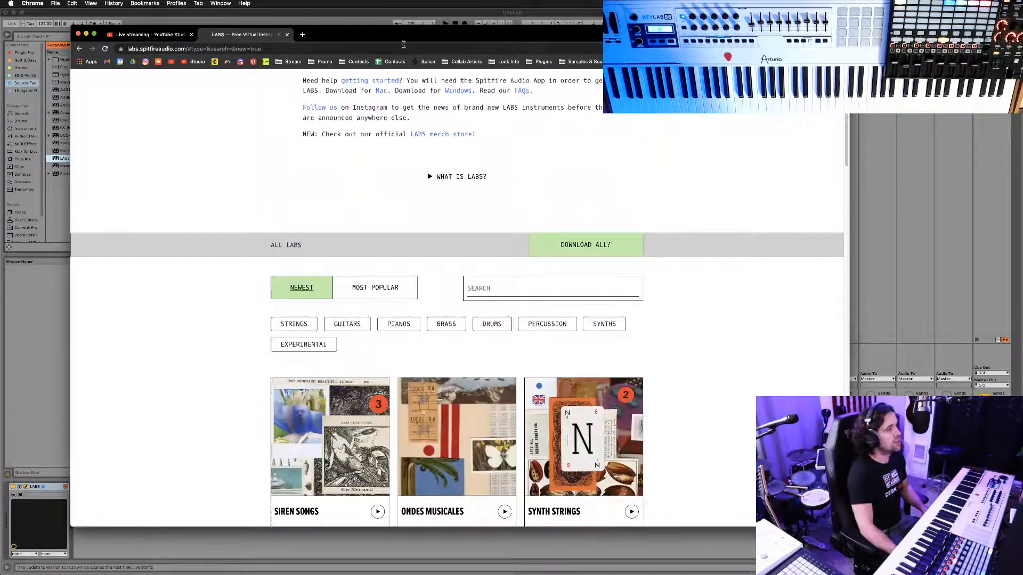
pyautogui.moveTo(419, 40)
pyautogui.mouseDown()
pyautogui.moveTo(412, 72)
pyautogui.moveTo(412, 58)
pyautogui.mouseUp()
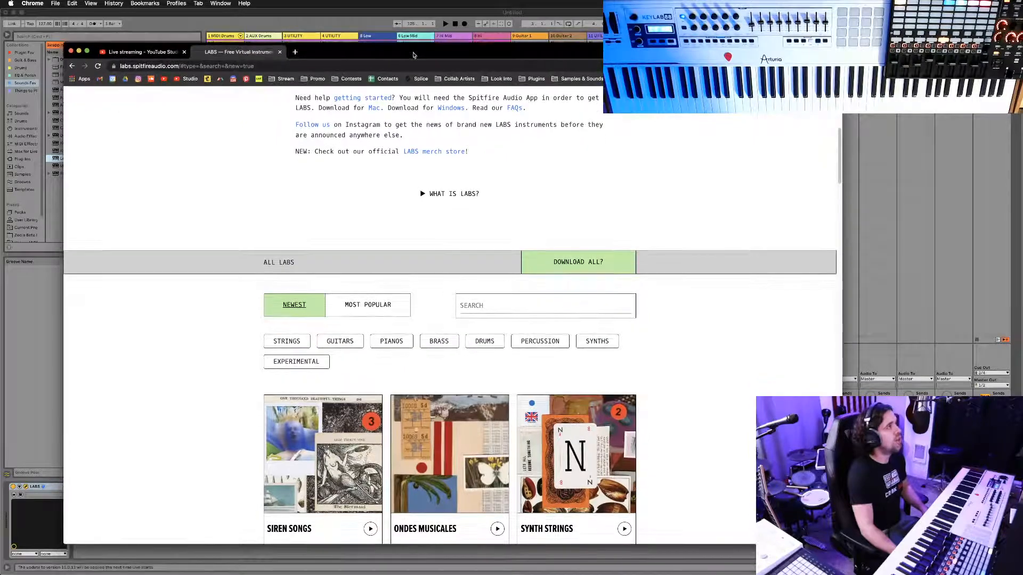
pyautogui.scroll(-5, 689, 375)
pyautogui.scroll(-5, 682, 367)
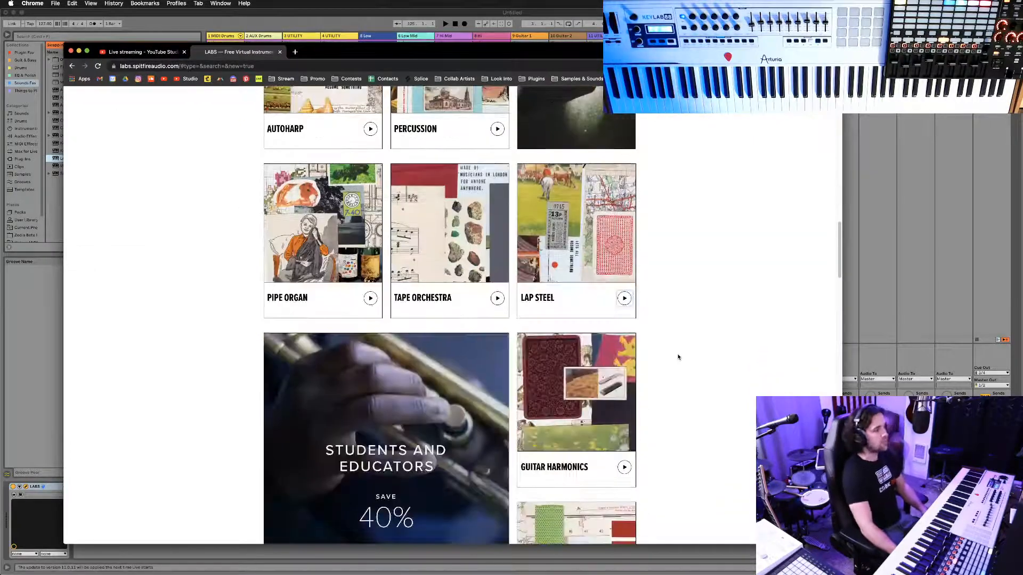
pyautogui.scroll(15, 680, 361)
pyautogui.scroll(-10, 678, 356)
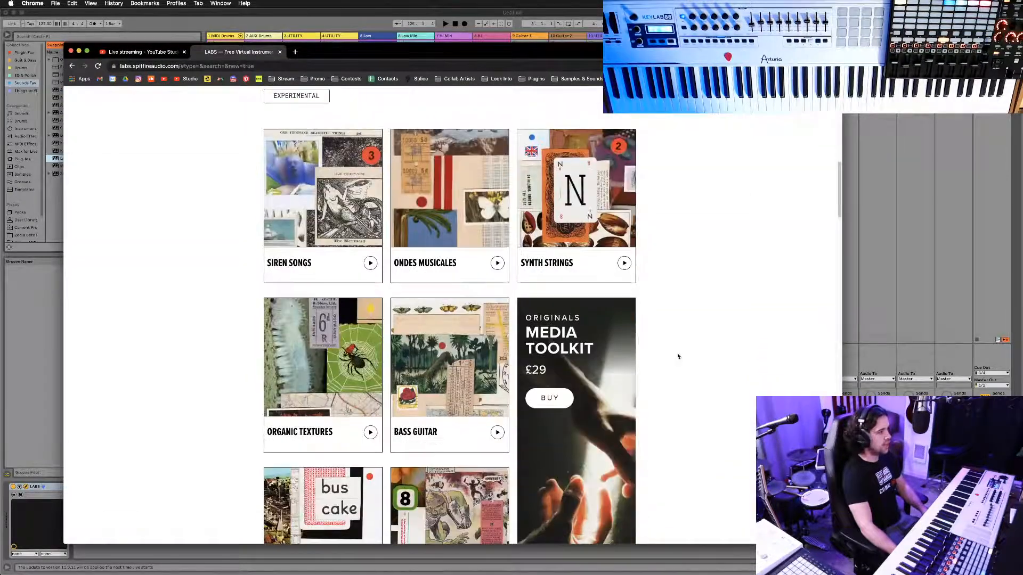
pyautogui.scroll(-10, 674, 362)
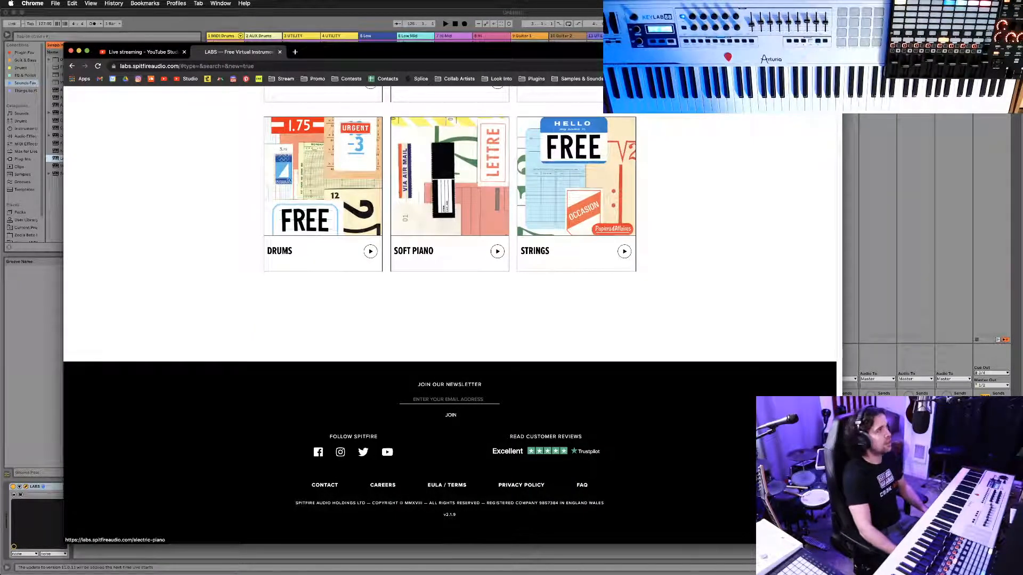
# Move the browser out of the way and bring the LABS plugin window into full view in Ableton Live.
pyautogui.moveTo(408, 54); pyautogui.dragTo(582, 0)
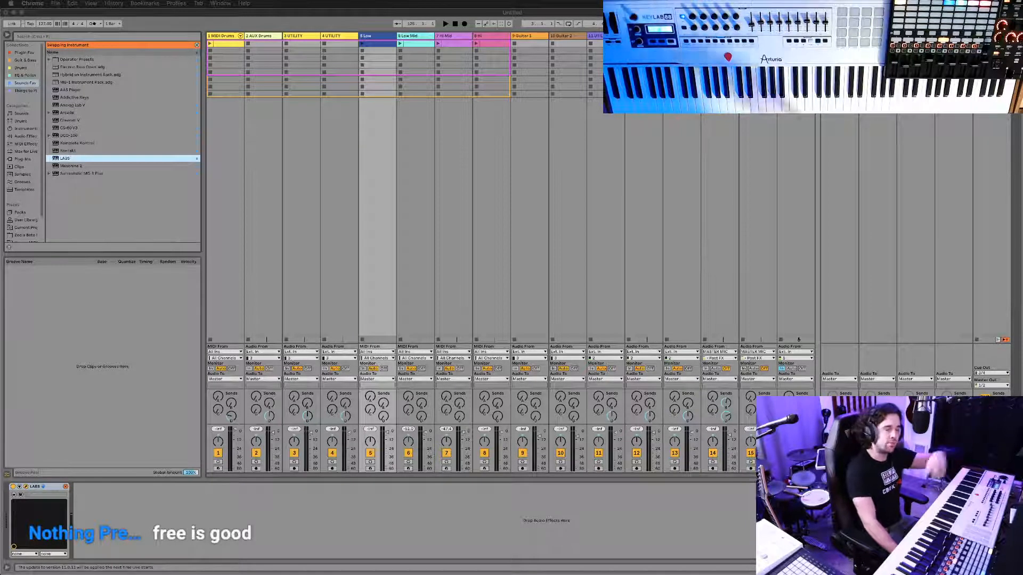
pyautogui.click(436, 171)
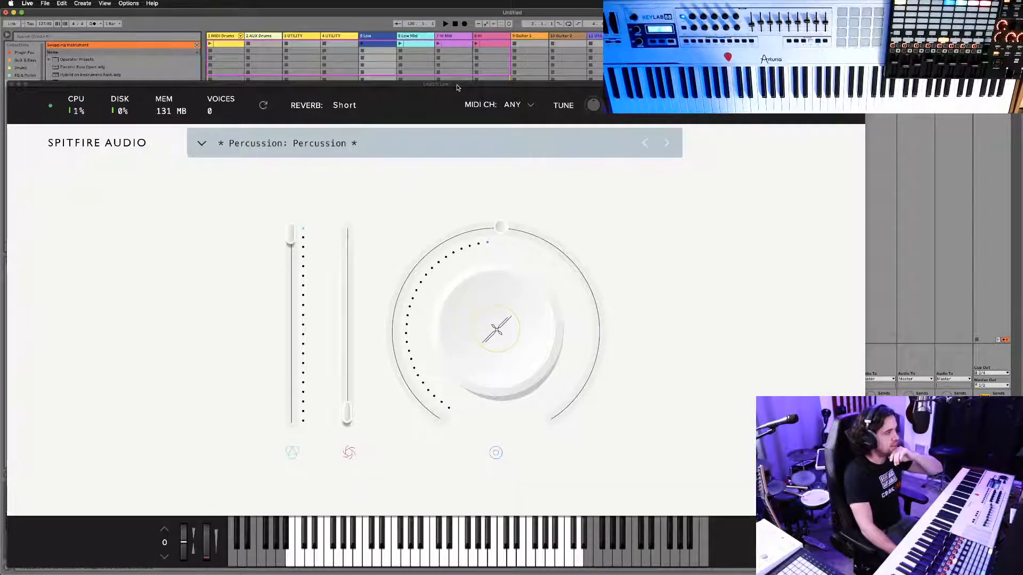
pyautogui.moveTo(457, 88); pyautogui.dragTo(460, 83)
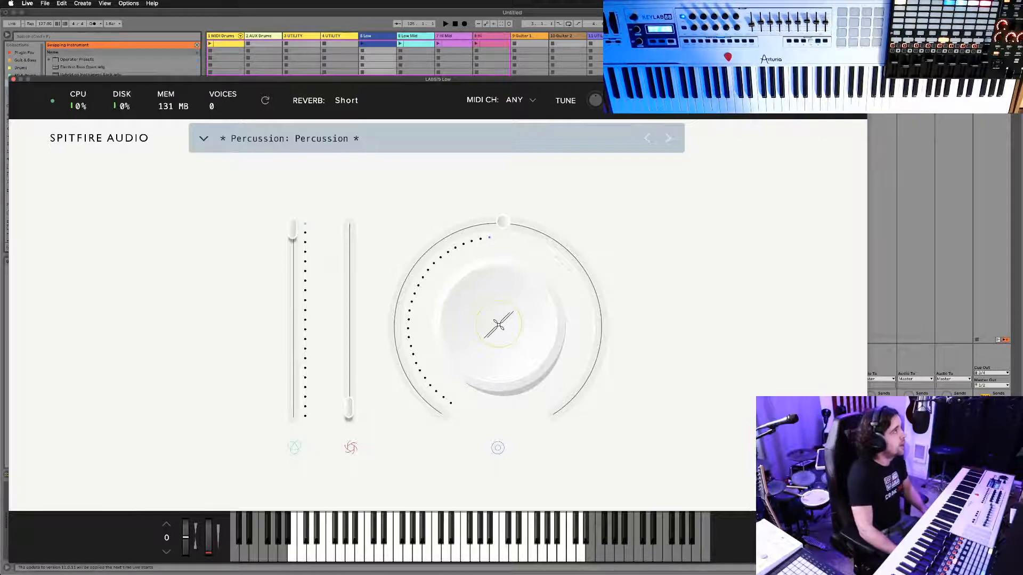
pyautogui.press('super+Tab')
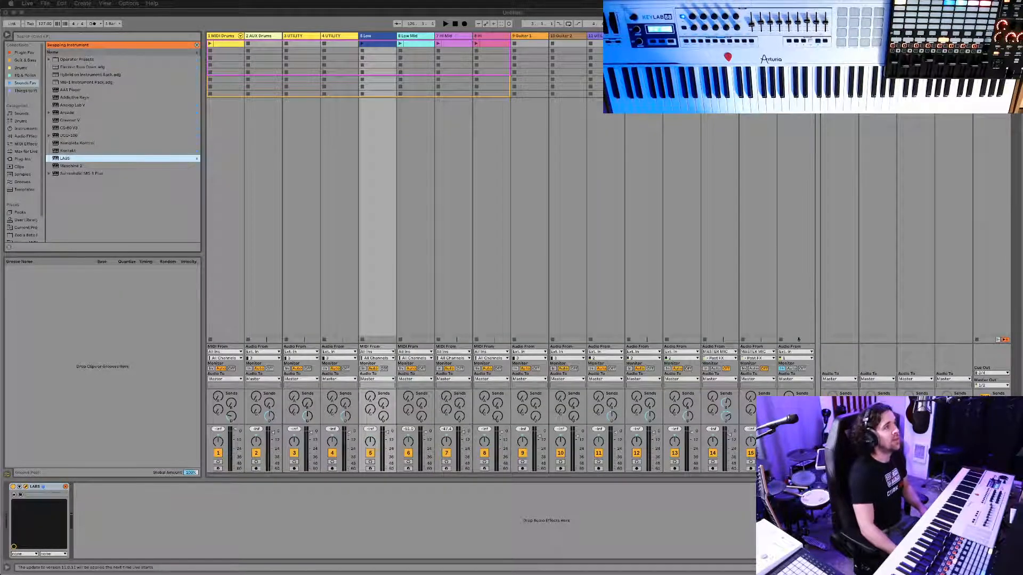
pyautogui.click(376, 494)
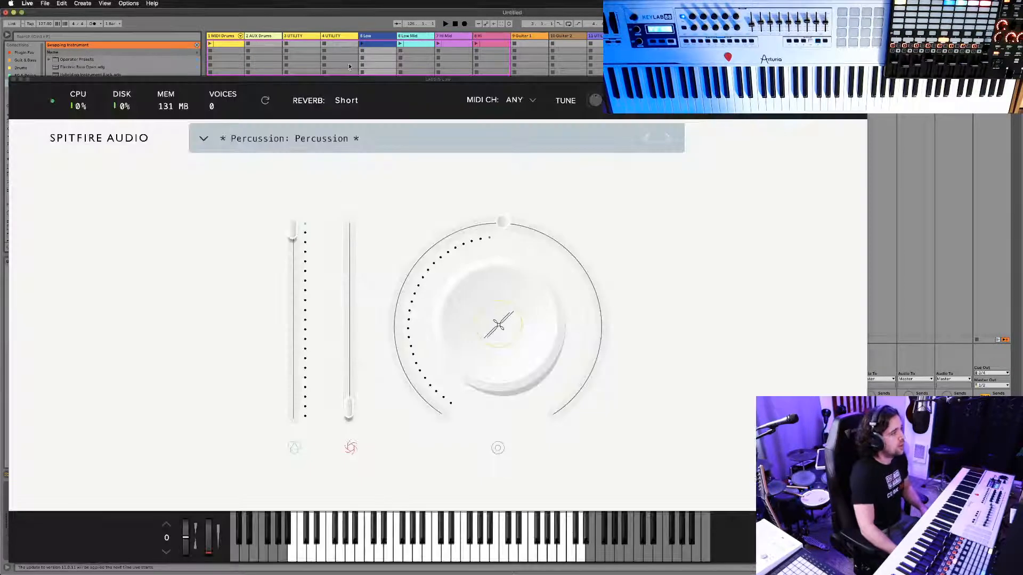
pyautogui.moveTo(356, 80); pyautogui.dragTo(371, 61)
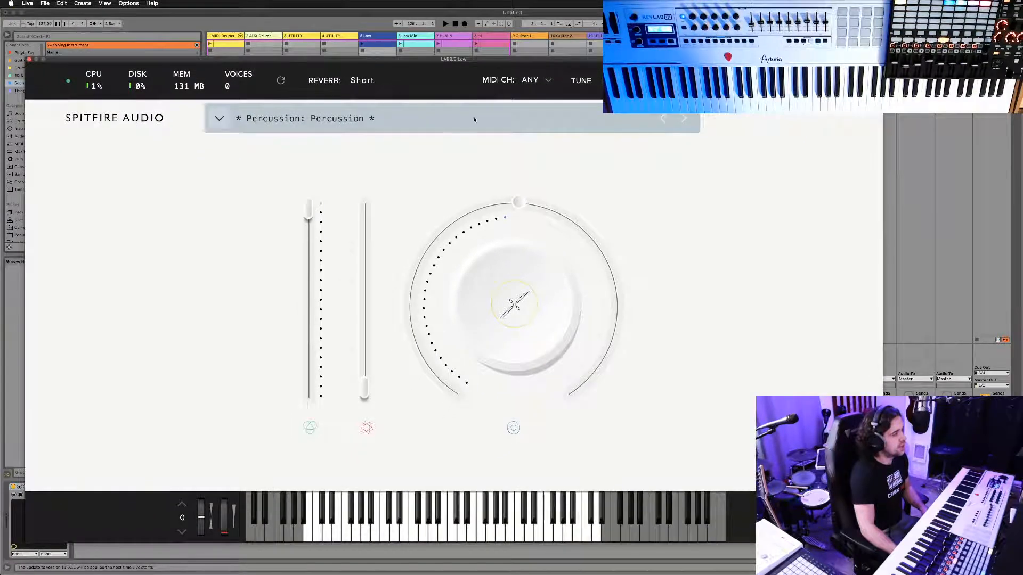
# Load the Bass Chant preset from the Siren Songs group in the LABS preset browser.
pyautogui.click(354, 123)
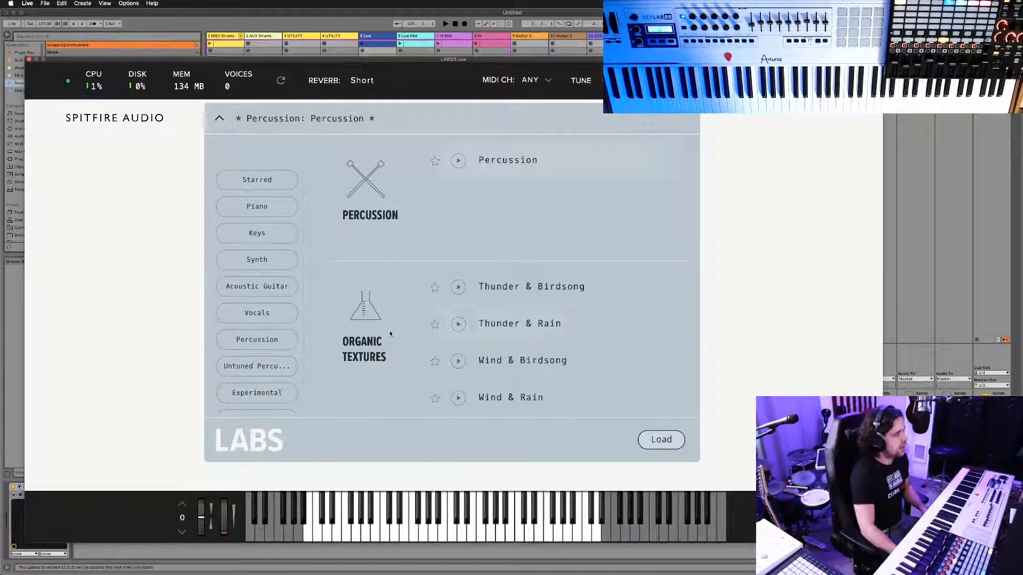
pyautogui.scroll(-3, 394, 326)
pyautogui.scroll(-8, 354, 252)
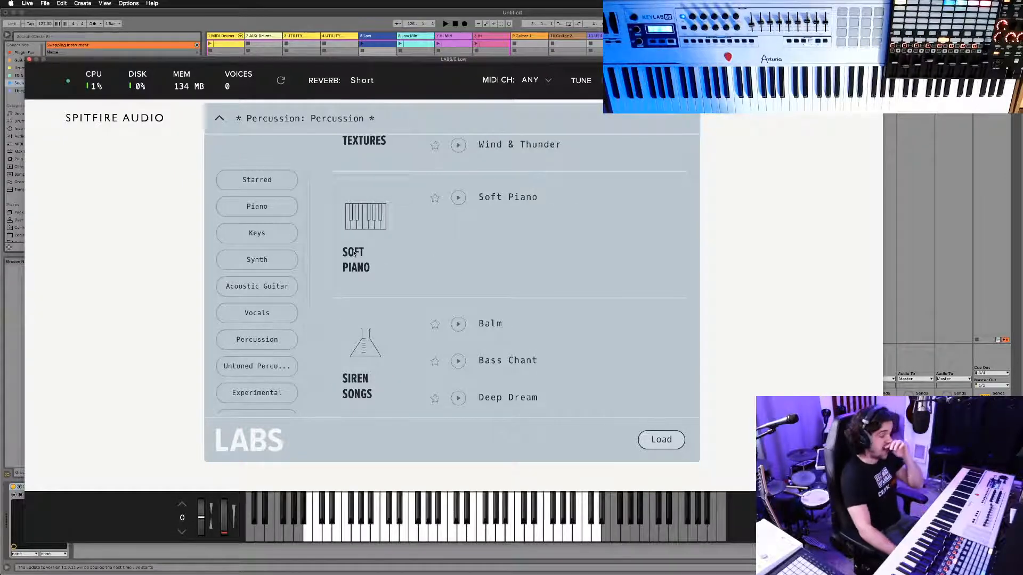
pyautogui.scroll(-5, 388, 244)
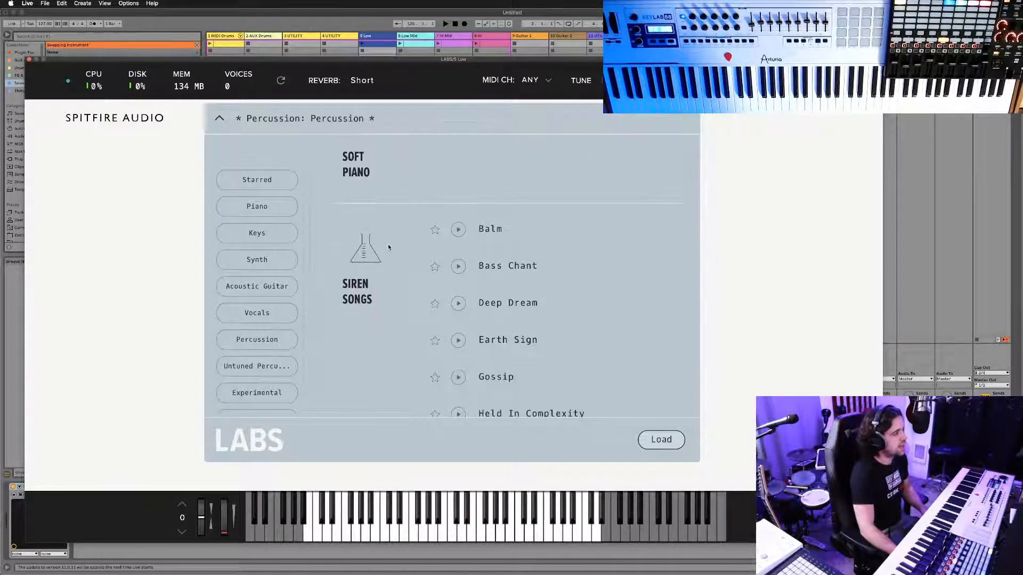
pyautogui.scroll(-1, 427, 261)
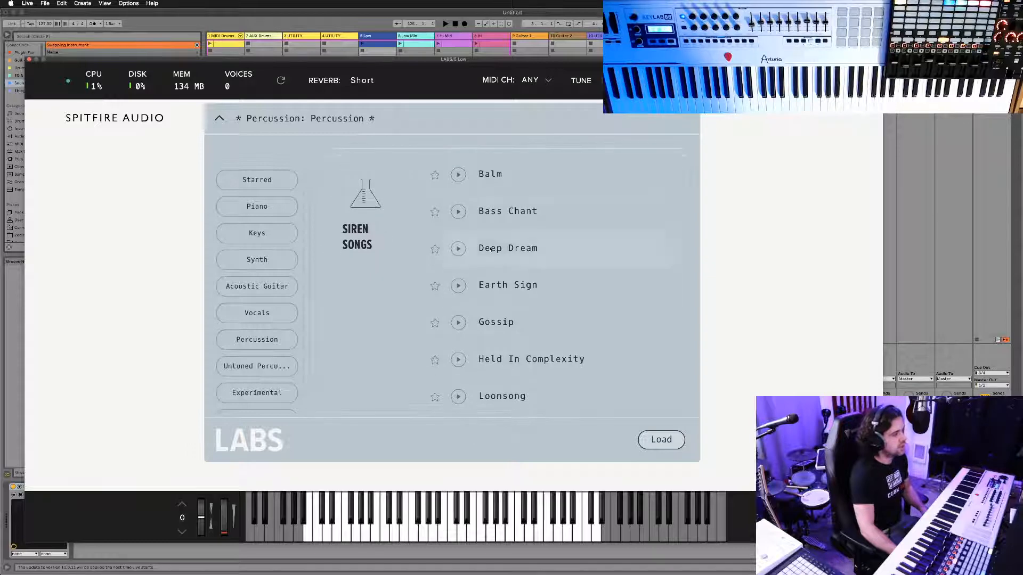
pyautogui.doubleClick(508, 212)
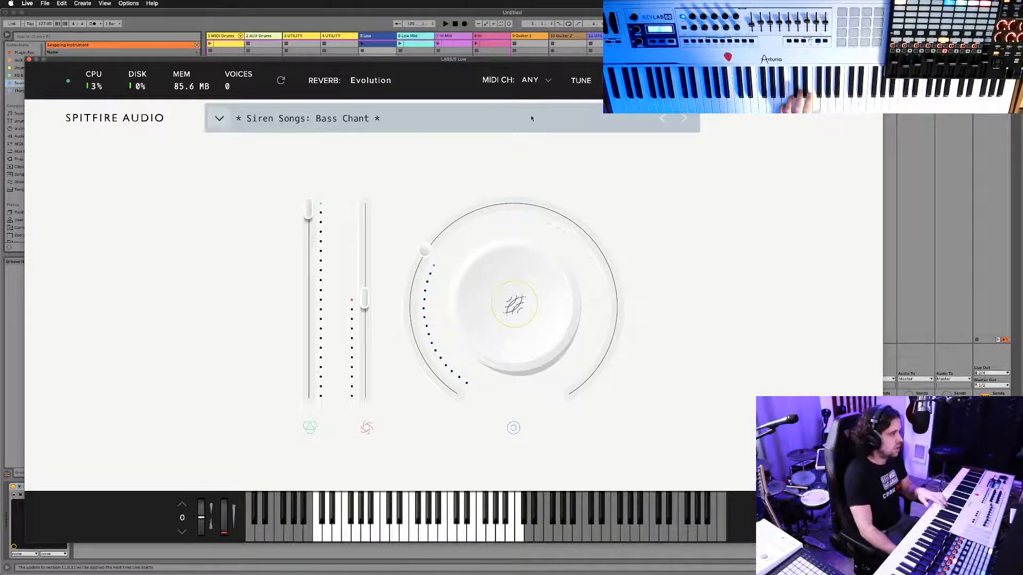
# Load the following Siren Songs preset, Deep Dream, and try its controls, with the second slider at 68%.
pyautogui.click(682, 117)
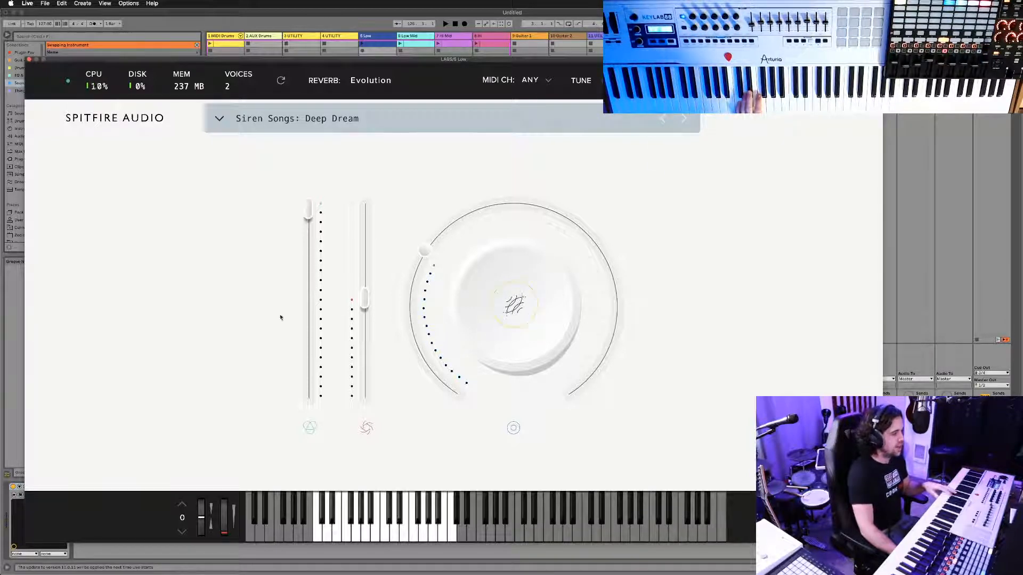
pyautogui.moveTo(302, 209)
pyautogui.mouseDown()
pyautogui.moveTo(308, 250)
pyautogui.moveTo(308, 209)
pyautogui.mouseUp()
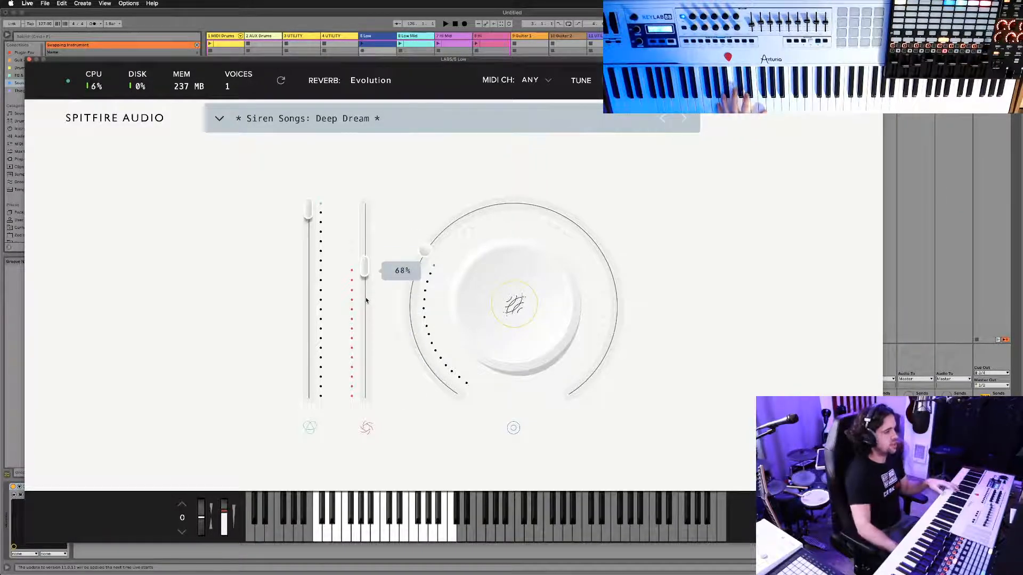
pyautogui.moveTo(431, 245)
pyautogui.click(493, 296)
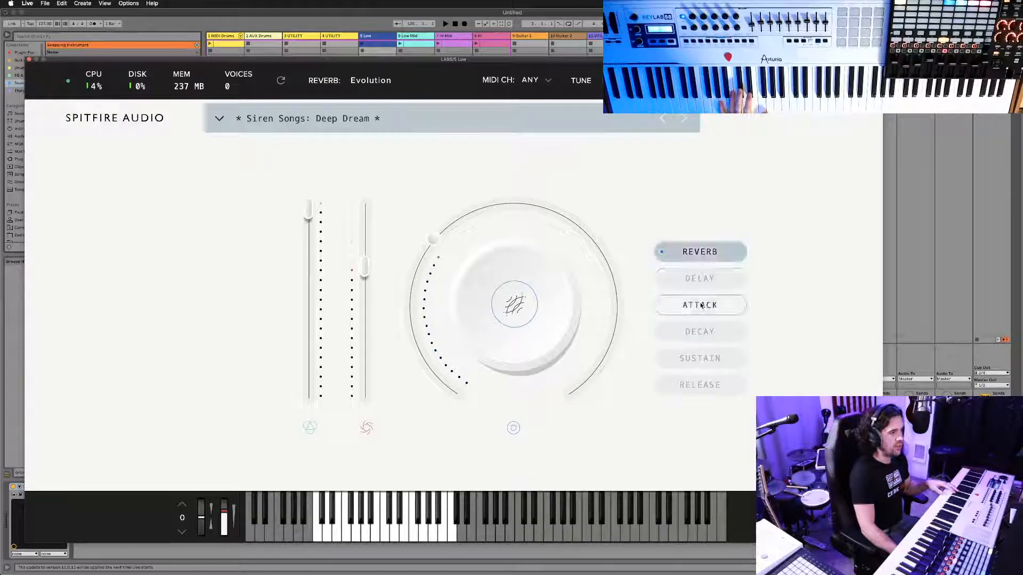
# Load the Wind & Rain preset from the Organic Textures group.
pyautogui.click(278, 129)
pyautogui.scroll(6, 500, 276)
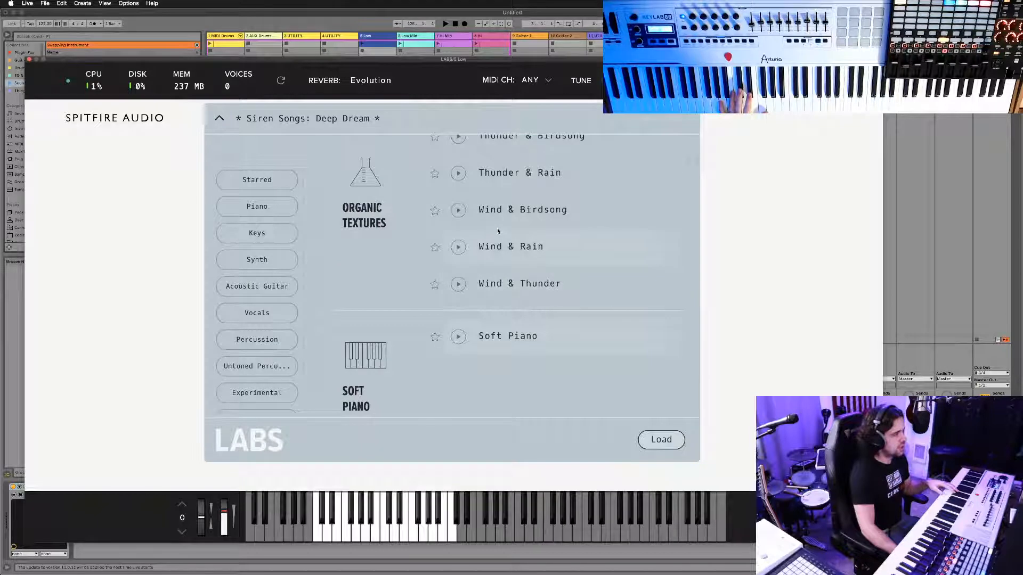
pyautogui.doubleClick(508, 246)
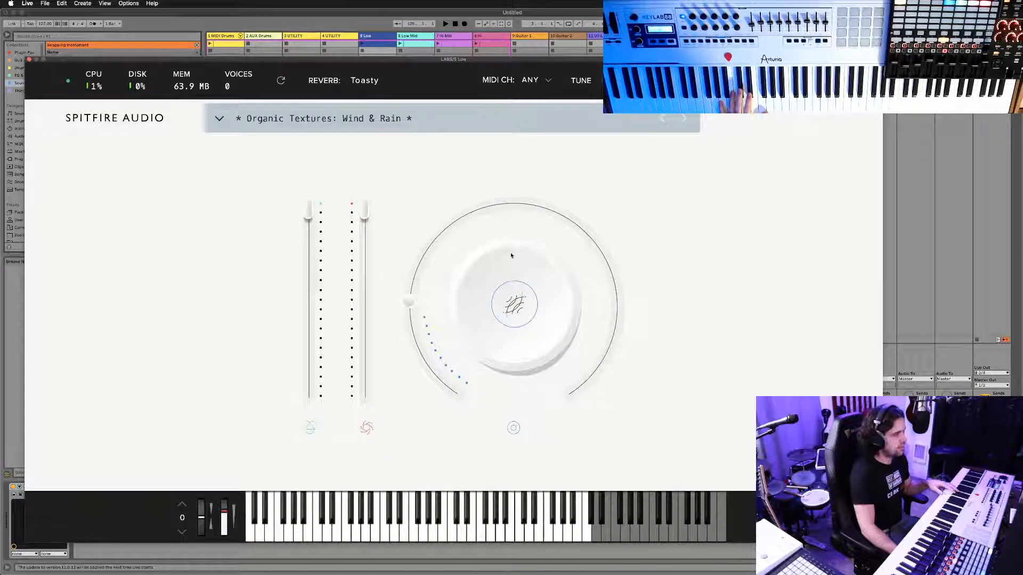
# Assign the large knob to Variation and set it to 54%.
pyautogui.click(529, 302)
pyautogui.click(700, 278)
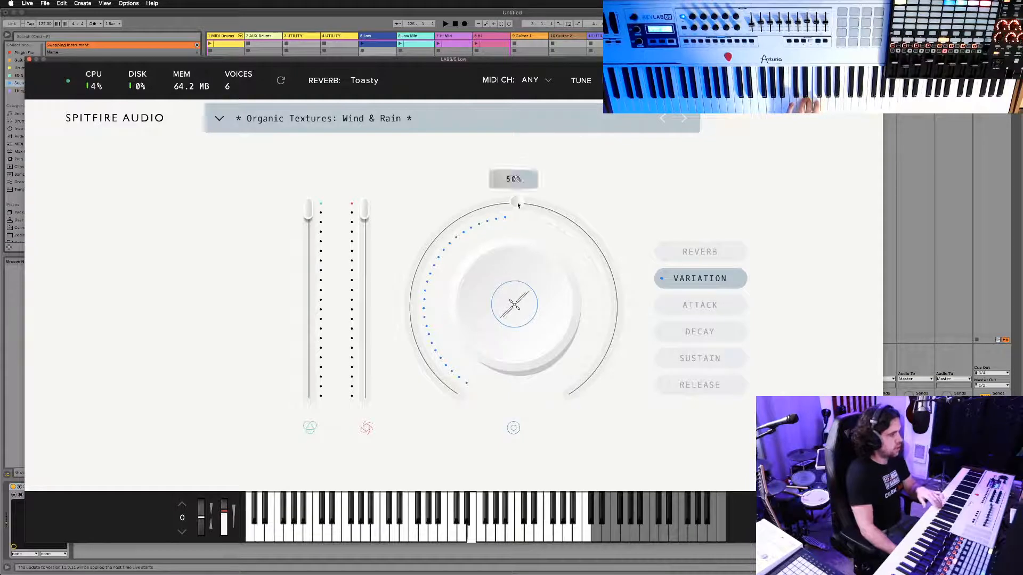
pyautogui.moveTo(518, 205); pyautogui.dragTo(528, 194)
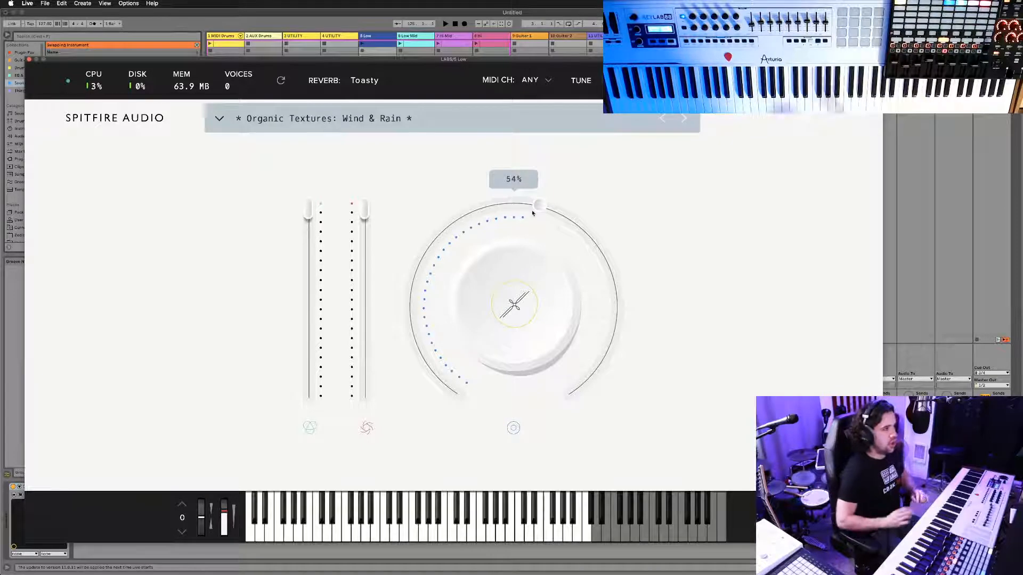
# Examine the installed LABS preset list, from Percussion and Organic Textures through Siren Songs to Ondes Musicales.
pyautogui.click(219, 118)
pyautogui.scroll(3, 484, 321)
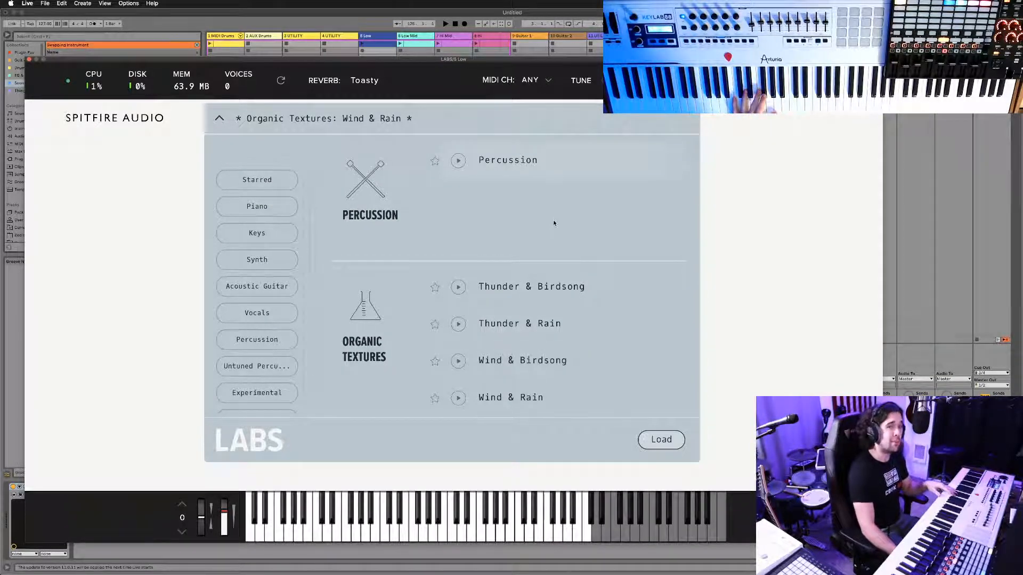
pyautogui.scroll(-3, 554, 223)
pyautogui.scroll(-4, 551, 221)
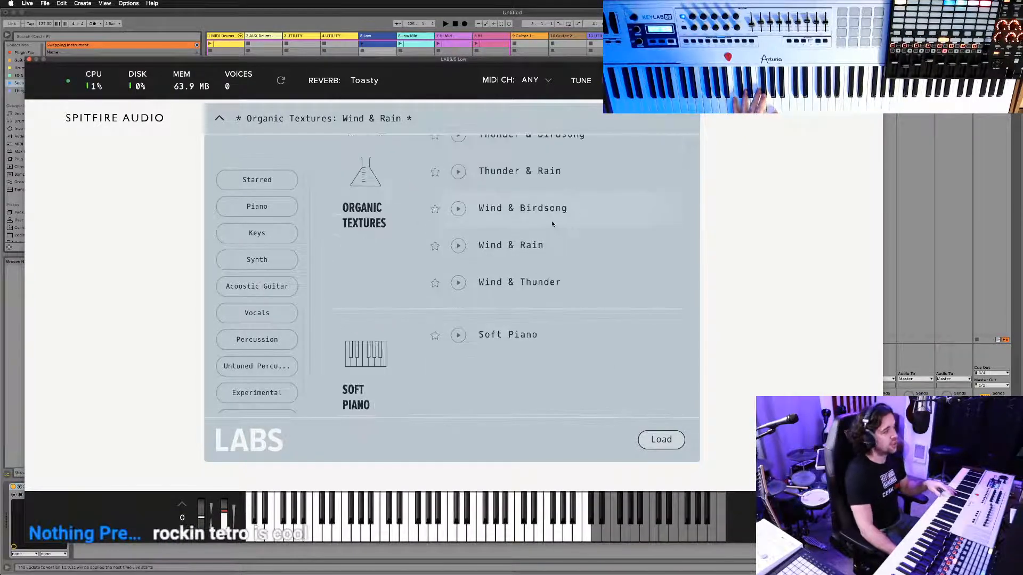
pyautogui.scroll(7, 551, 221)
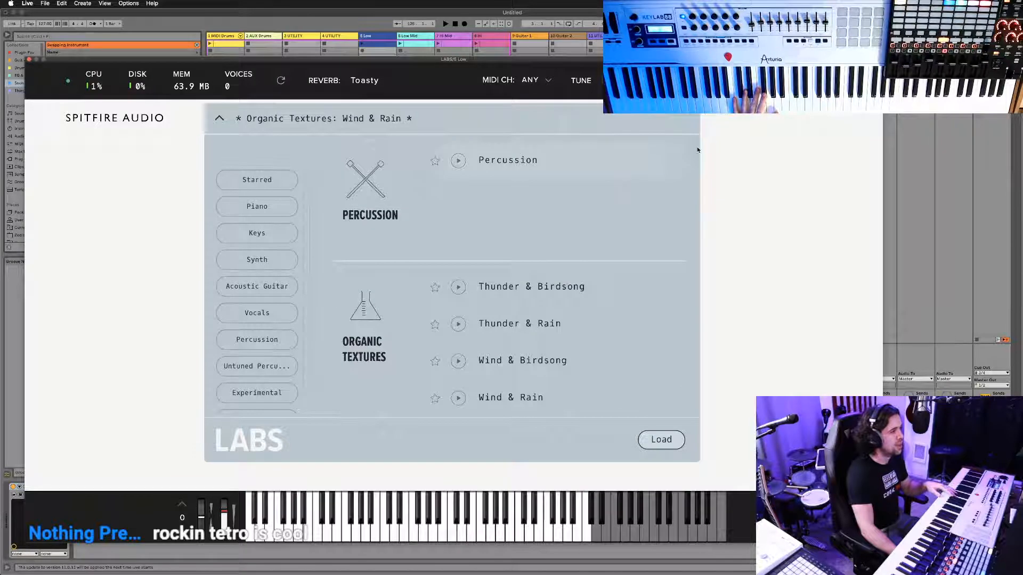
pyautogui.moveTo(694, 149); pyautogui.dragTo(689, 439)
pyautogui.scroll(4, 362, 191)
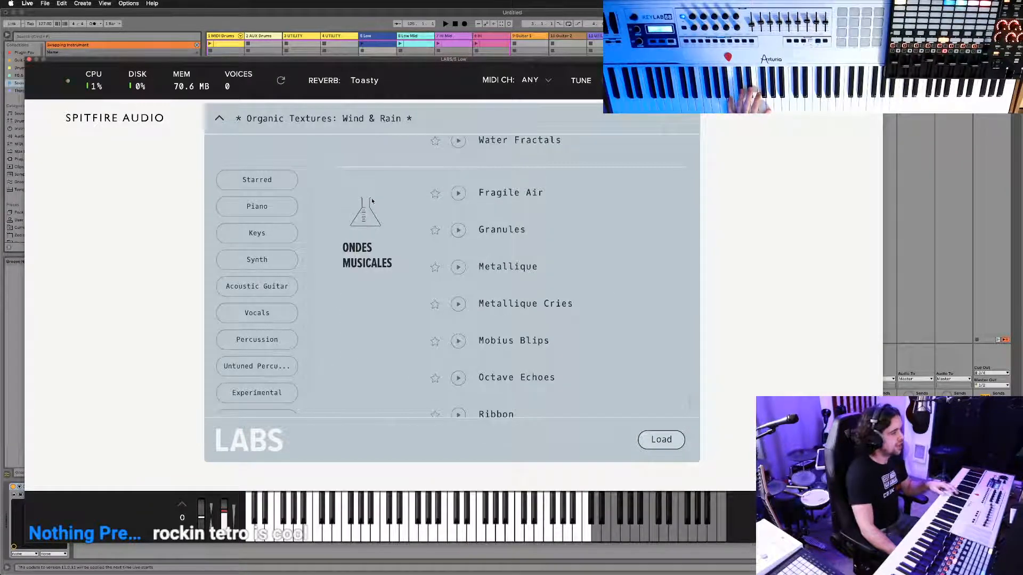
pyautogui.moveTo(694, 403); pyautogui.dragTo(696, 176)
pyautogui.scroll(-3, 695, 175)
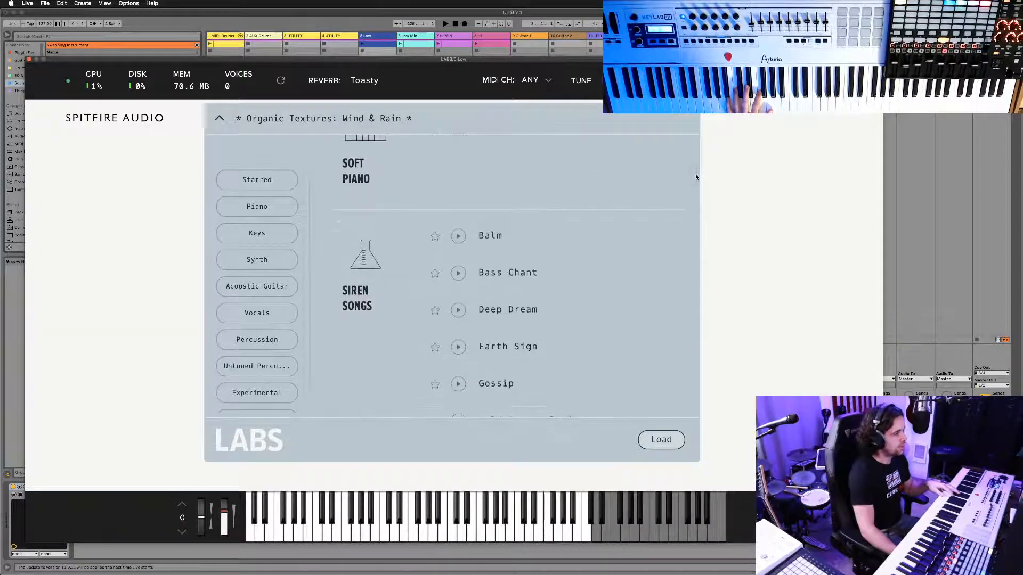
# Load the City Pluck preset from the London Atmos group.
pyautogui.scroll(5, 373, 253)
pyautogui.scroll(-1, 260, 328)
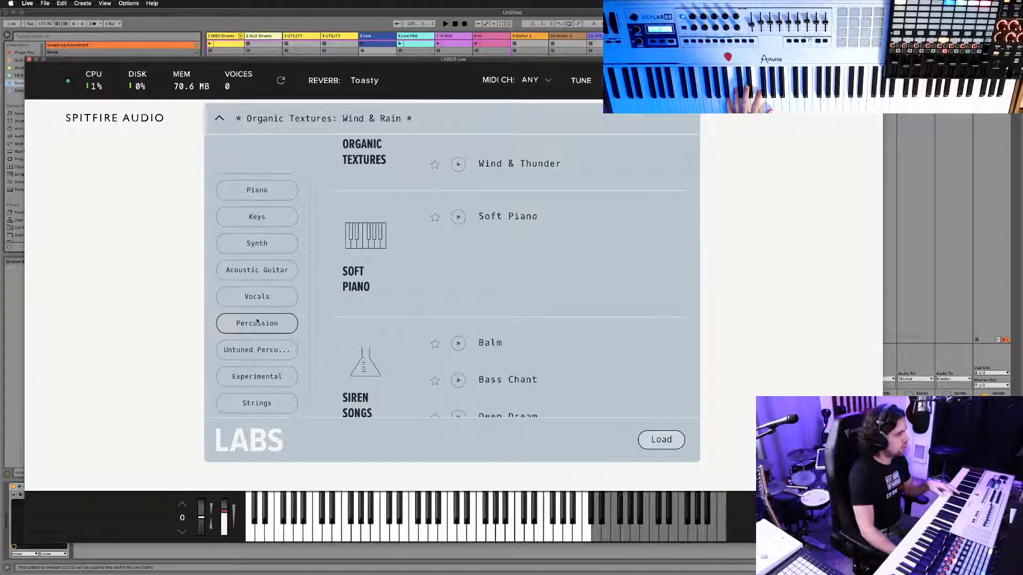
pyautogui.scroll(4, 531, 259)
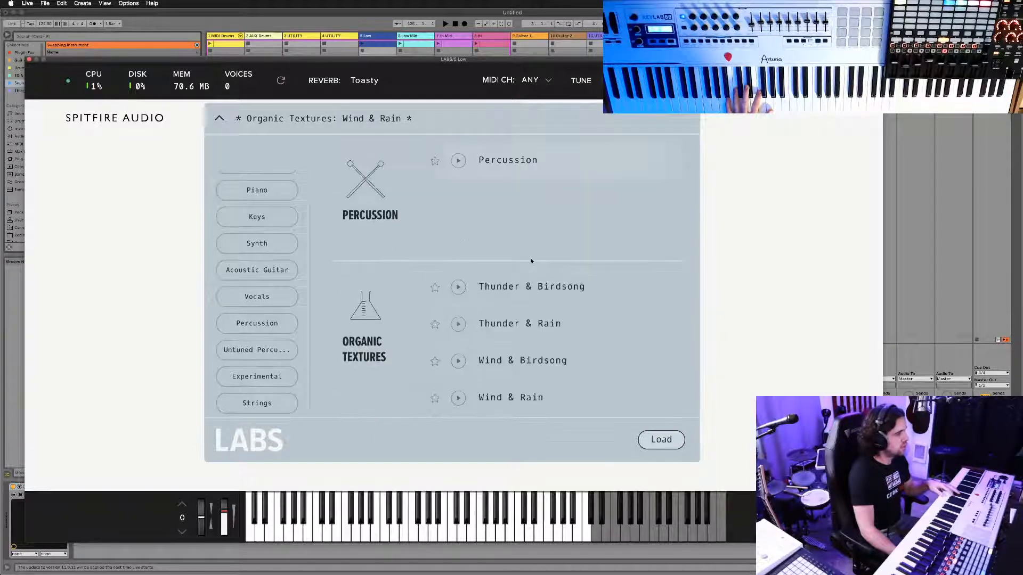
pyautogui.moveTo(694, 150); pyautogui.dragTo(690, 243)
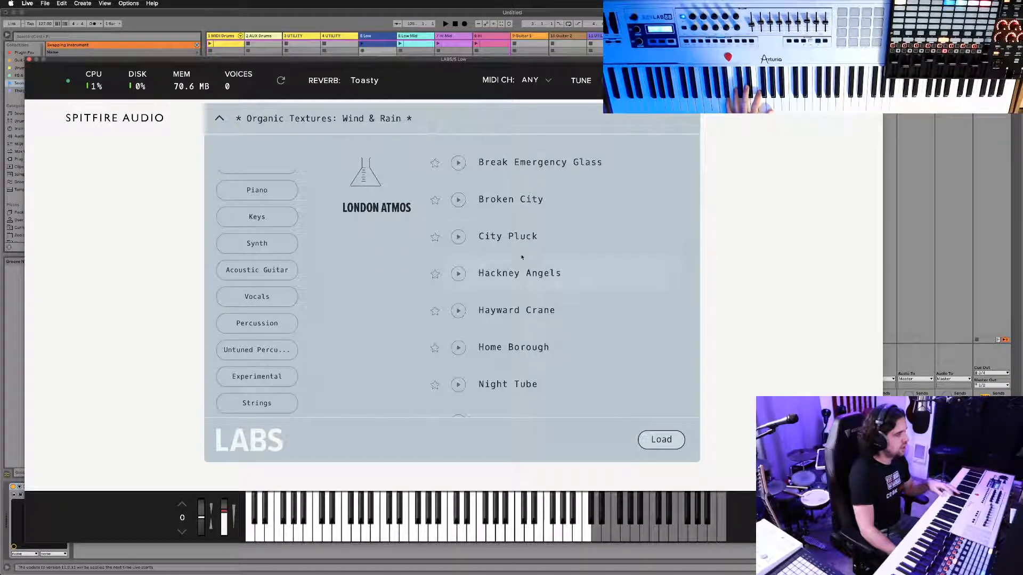
pyautogui.doubleClick(510, 236)
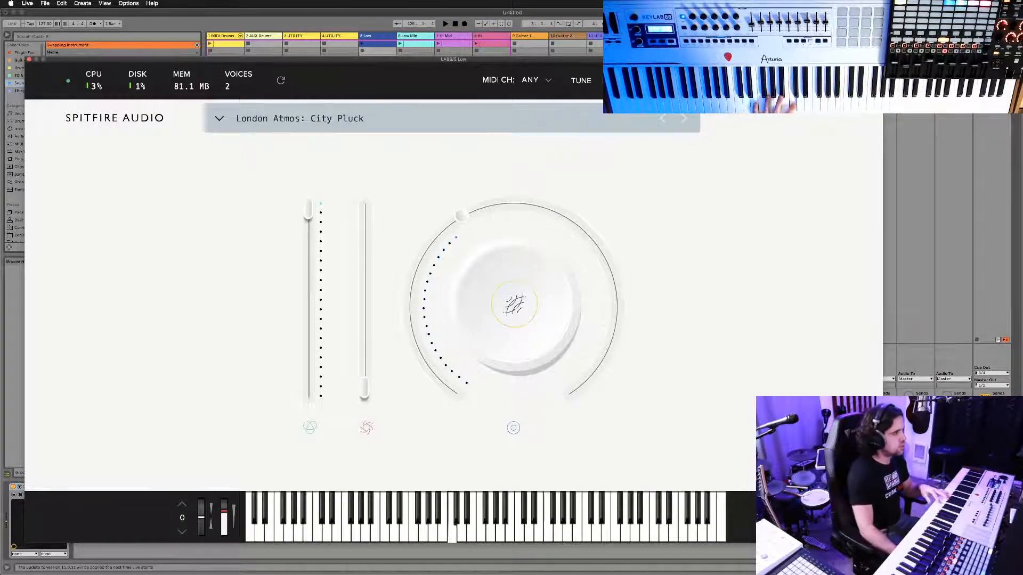
# Advance through the London Atmos presets to Night Tube, and load On The Roads from the same group.
pyautogui.click(680, 117)
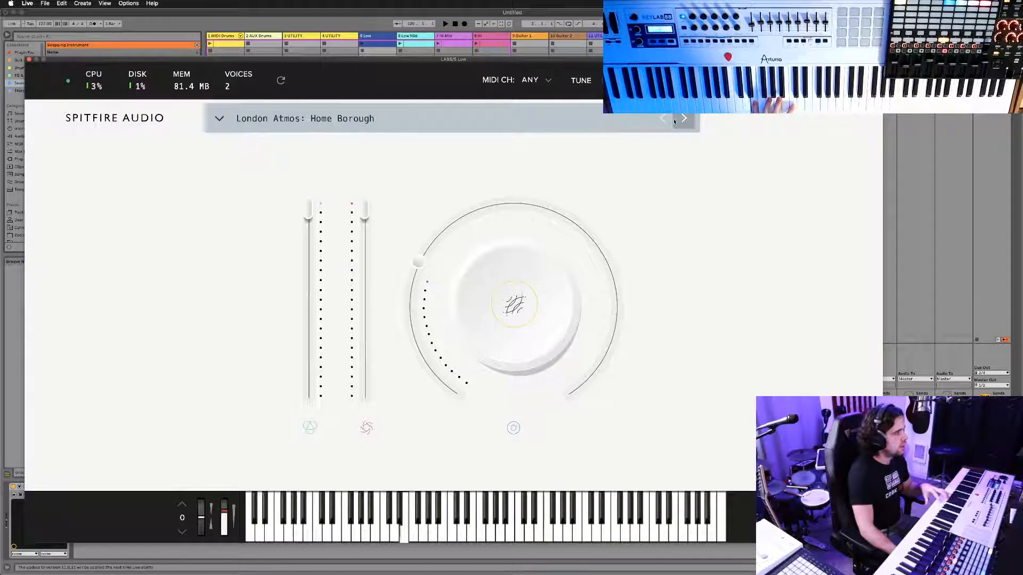
pyautogui.click(684, 119)
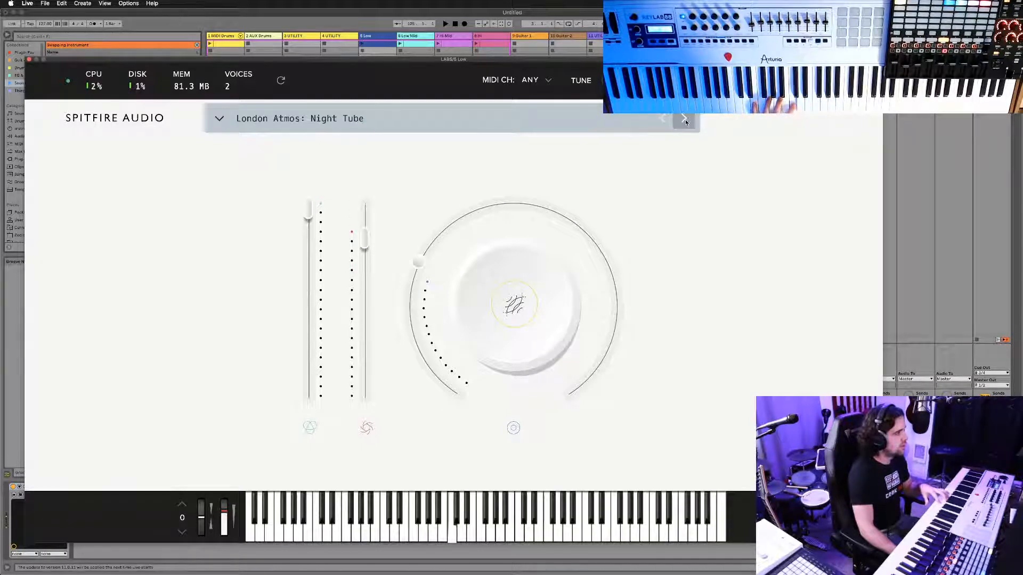
pyautogui.click(454, 123)
pyautogui.scroll(-3, 598, 347)
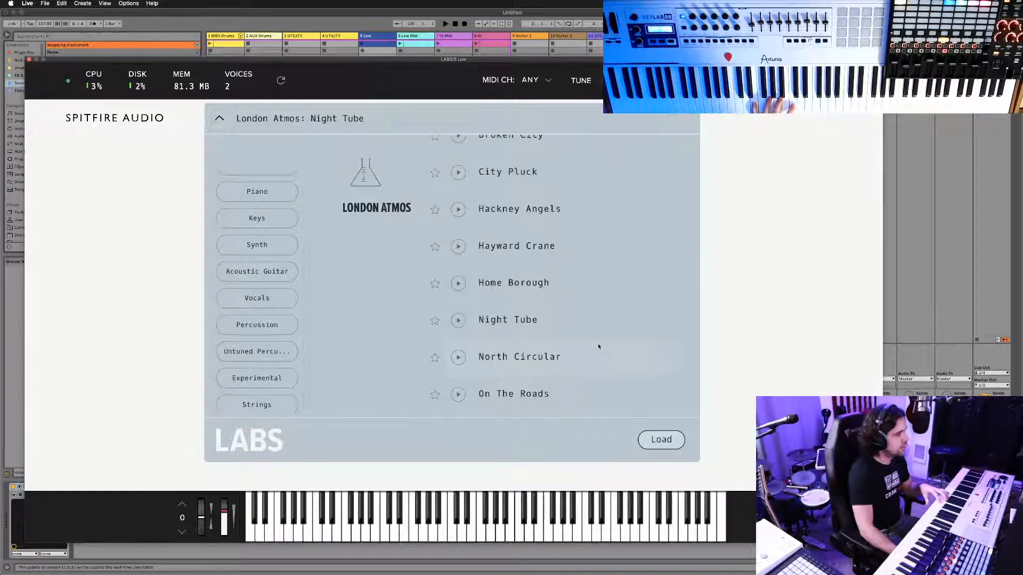
pyautogui.scroll(-1, 598, 347)
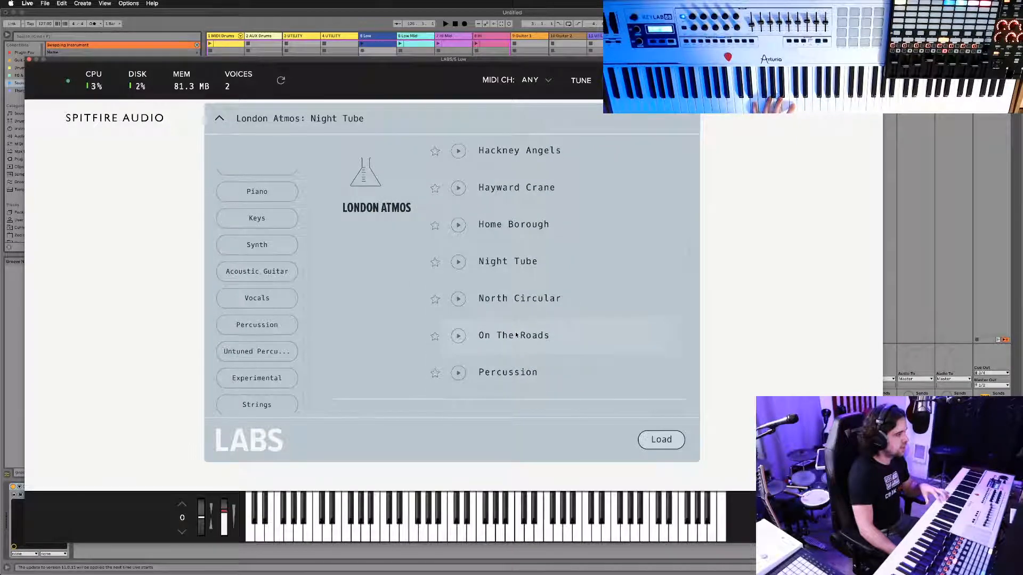
pyautogui.doubleClick(516, 335)
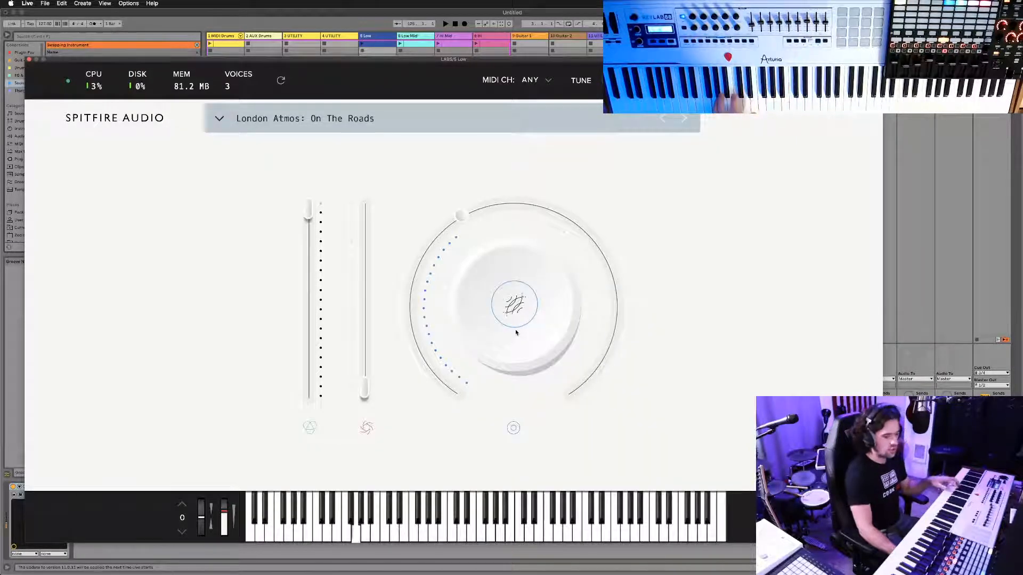
# Load the Atmos preset from the Tundra Atmos group.
pyautogui.click(259, 121)
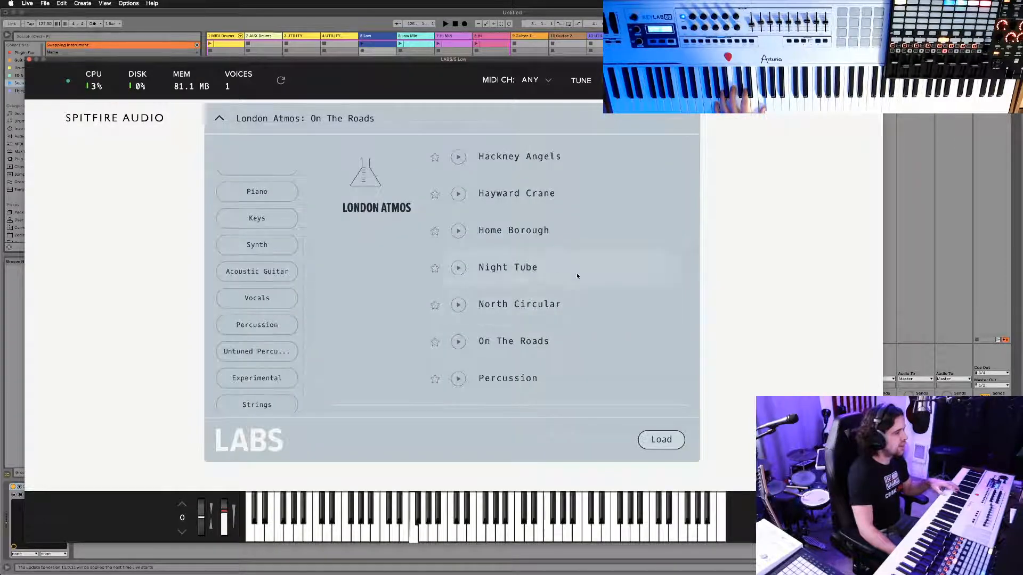
pyautogui.scroll(-4, 577, 276)
pyautogui.scroll(-15, 577, 276)
pyautogui.scroll(-15, 577, 276)
pyautogui.scroll(-4, 577, 275)
pyautogui.scroll(-2, 567, 277)
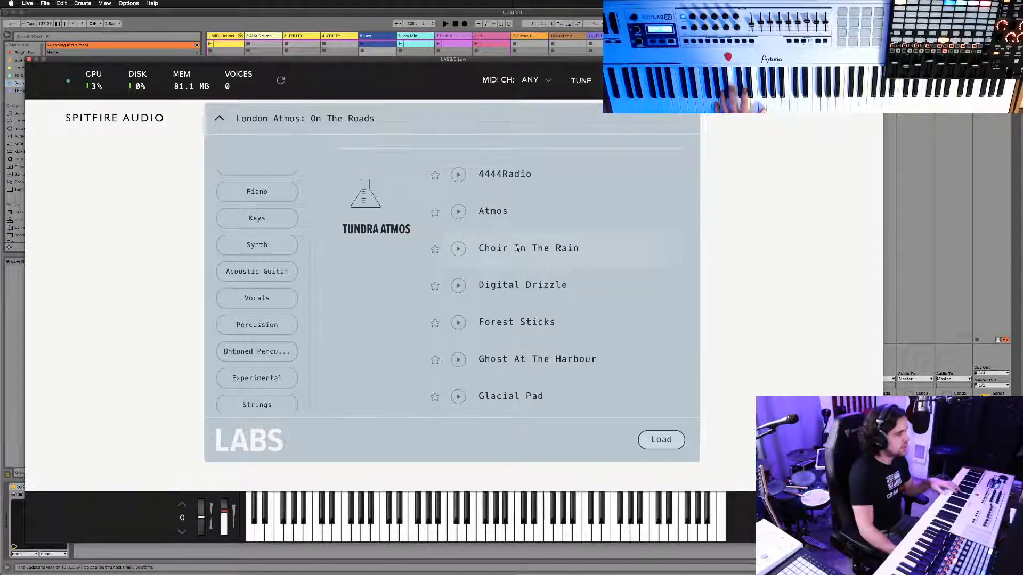
pyautogui.doubleClick(496, 213)
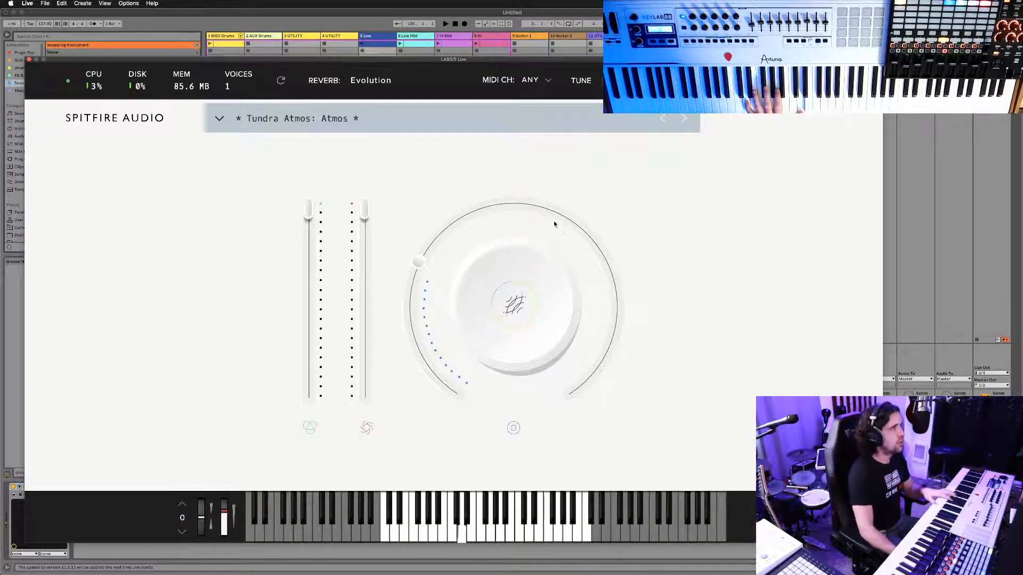
# Filter the LABS preset list to the Experimental category.
pyautogui.moveTo(429, 61); pyautogui.dragTo(436, 60)
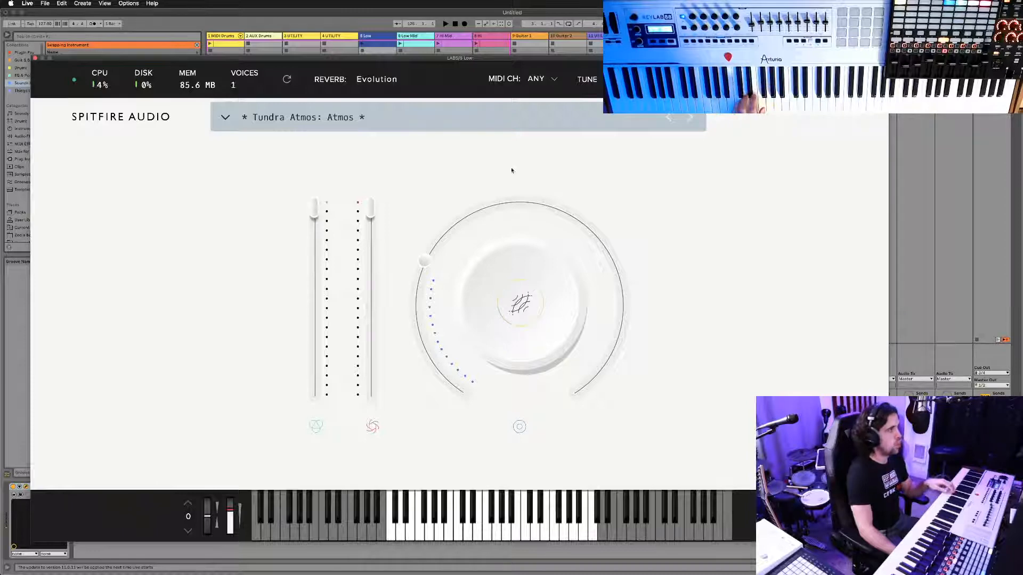
pyautogui.click(240, 126)
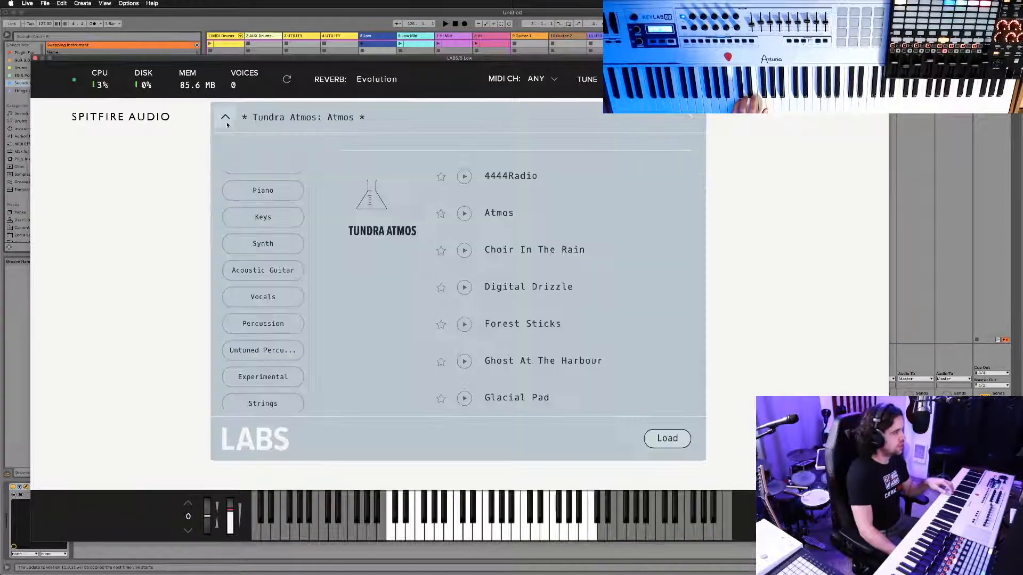
pyautogui.scroll(5, 494, 341)
pyautogui.scroll(3, 494, 343)
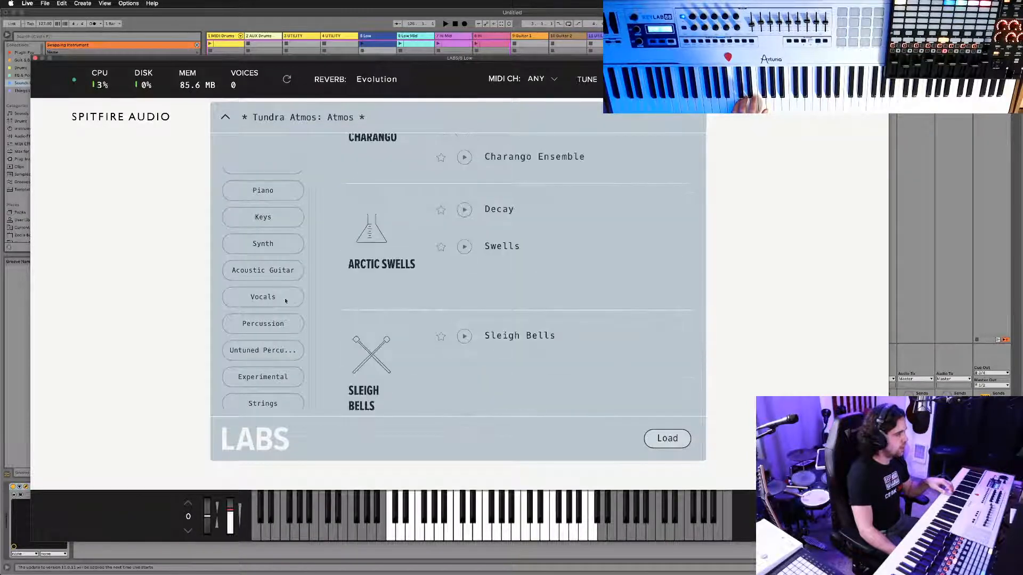
pyautogui.scroll(1, 251, 376)
pyautogui.scroll(-1, 250, 375)
pyautogui.click(251, 376)
# Load the Wind & Thunder preset from the Organic Textures group.
pyautogui.scroll(-10, 499, 198)
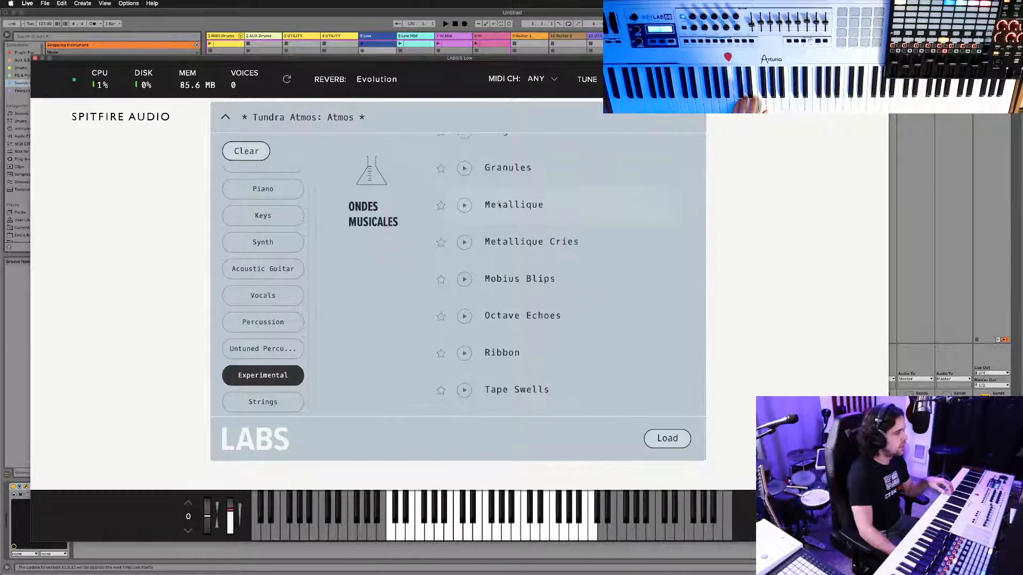
pyautogui.scroll(-5, 455, 263)
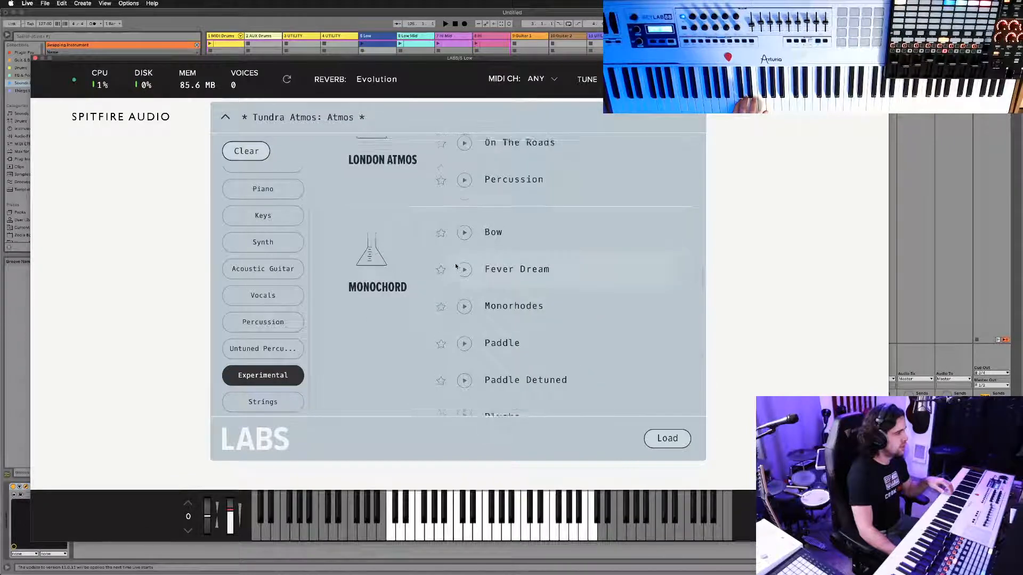
pyautogui.scroll(1, 455, 263)
pyautogui.scroll(-5, 455, 263)
pyautogui.scroll(3, 455, 264)
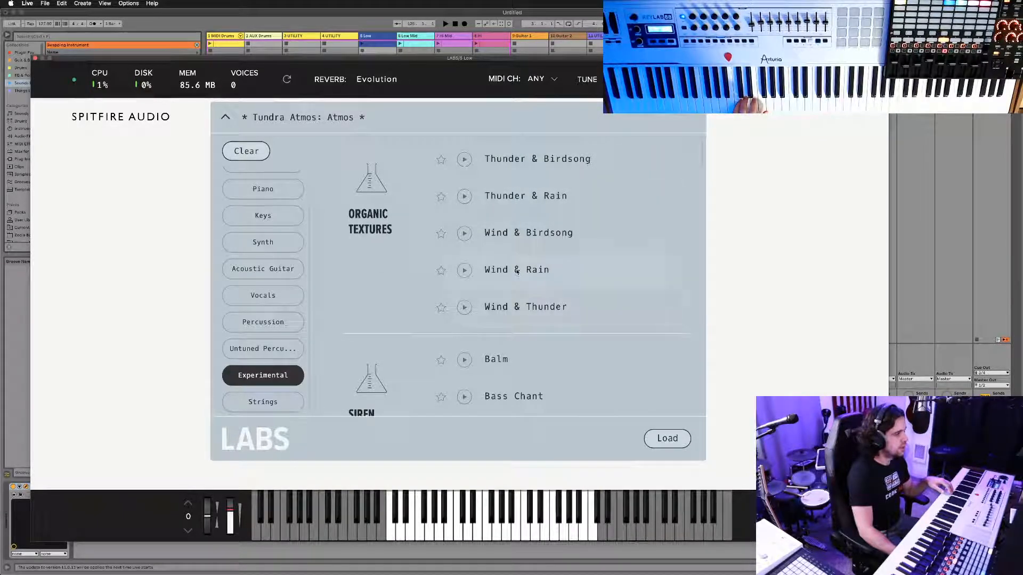
pyautogui.doubleClick(520, 308)
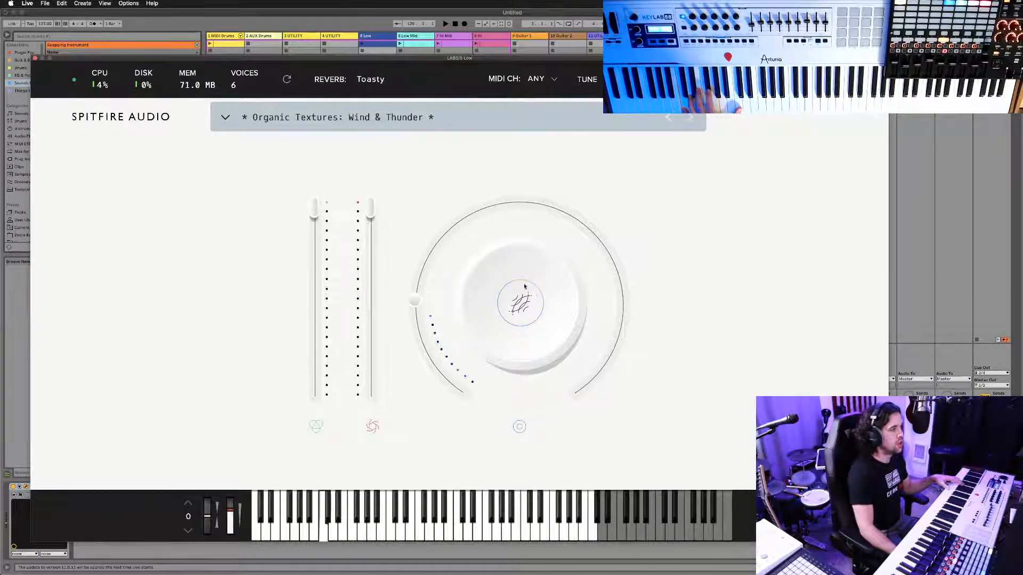
# Assign the large knob to Attack and raise it to slightly more than 2.30 s.
pyautogui.moveTo(524, 269)
pyautogui.click(719, 305)
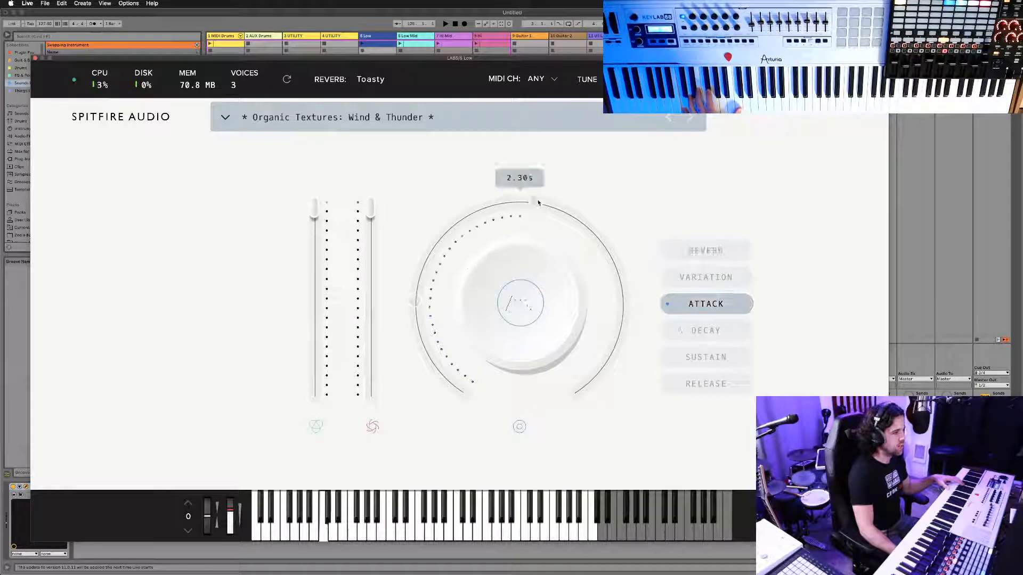
pyautogui.moveTo(537, 203); pyautogui.dragTo(542, 192)
# Assign the large knob to Release, set it to 2.87 s, and switch the knob back to Attack.
pyautogui.moveTo(545, 289)
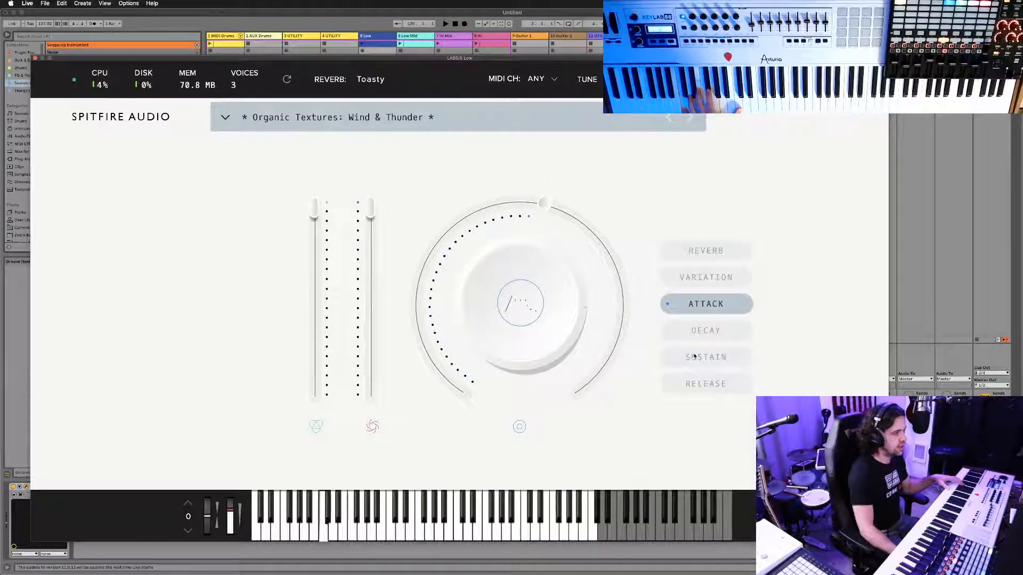
pyautogui.click(706, 383)
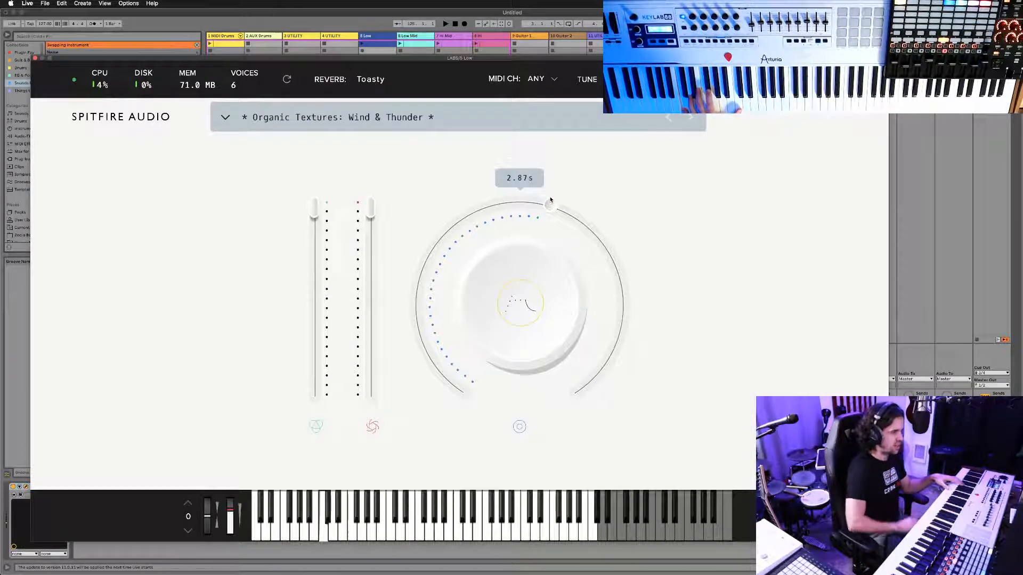
pyautogui.moveTo(730, 332)
pyautogui.click(706, 304)
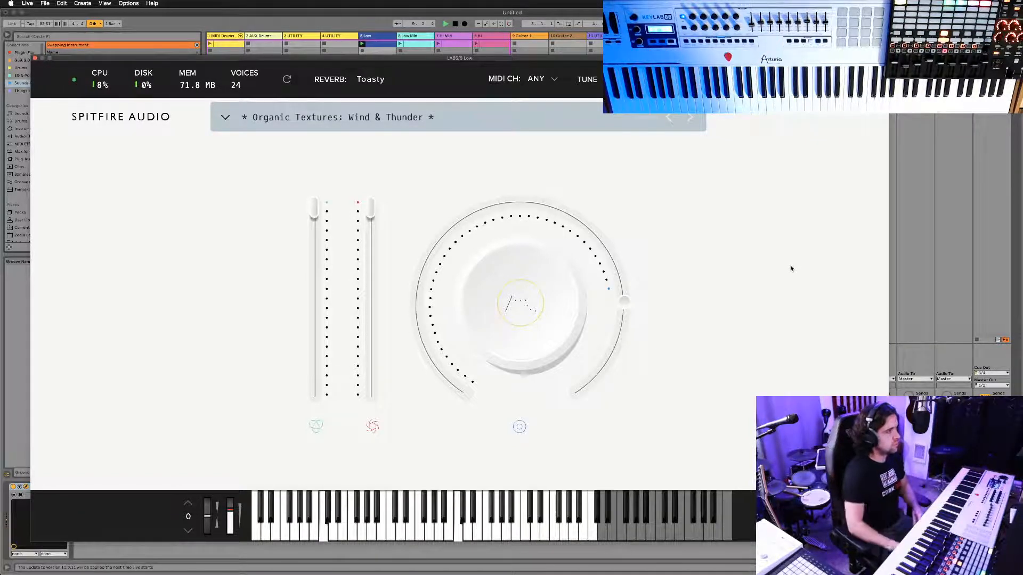
# Close the LABS window and delete the first-row clips on tracks 5 Low through 8 Hi.
pyautogui.click(386, 44)
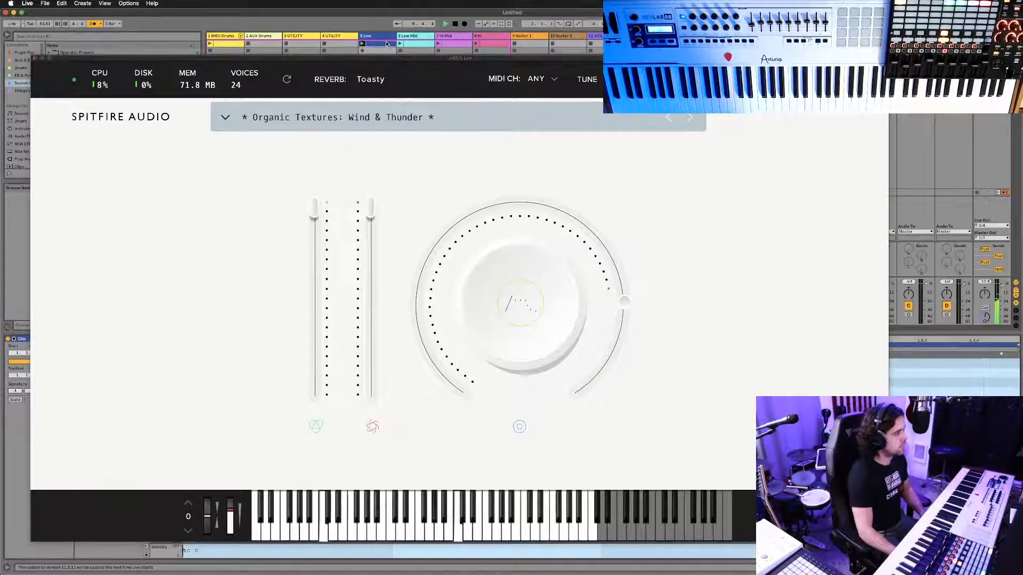
pyautogui.click(35, 58)
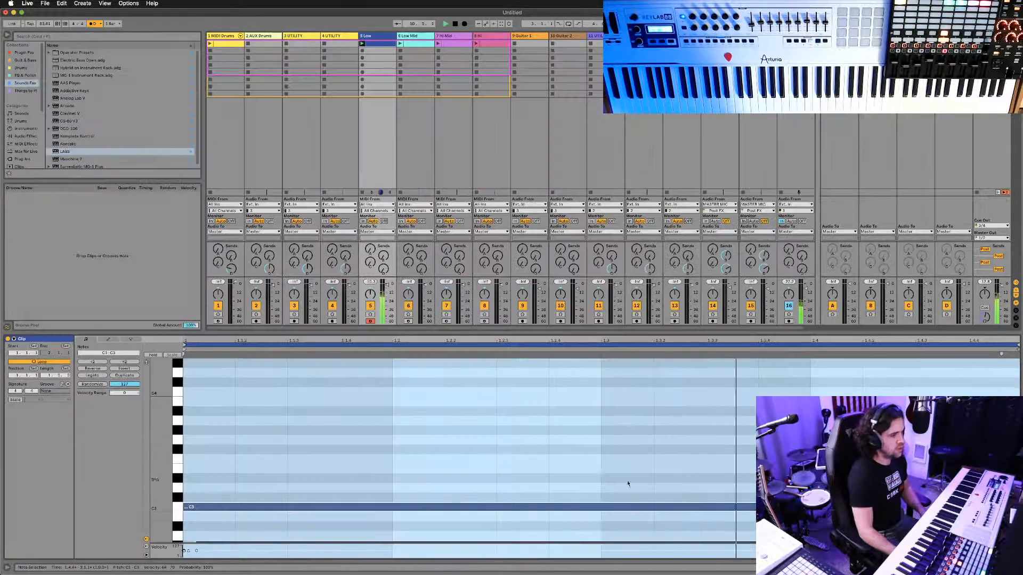
pyautogui.click(382, 49)
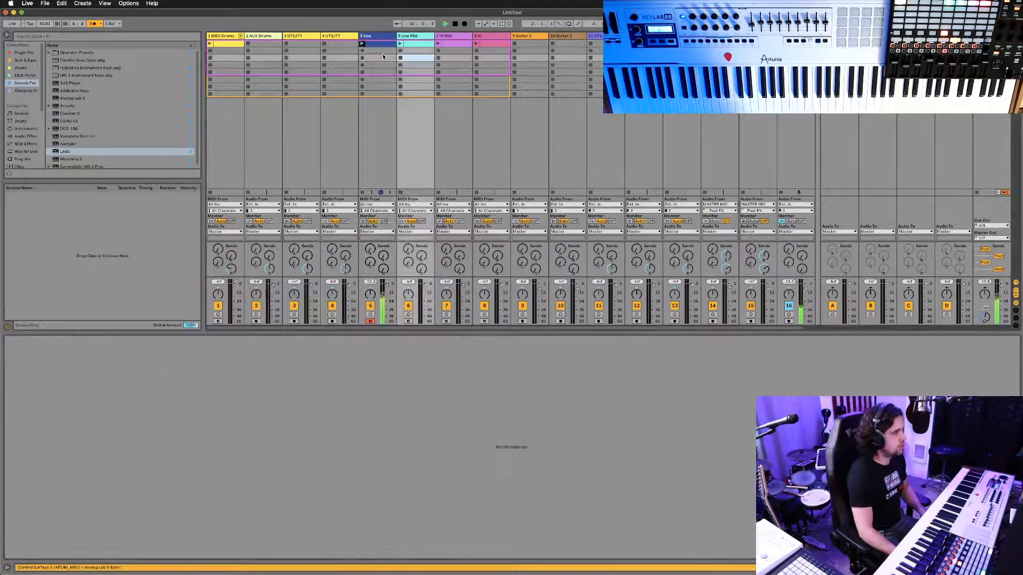
pyautogui.click(382, 45)
pyautogui.keyDown('shift'); pyautogui.click(497, 45); pyautogui.keyUp('shift')
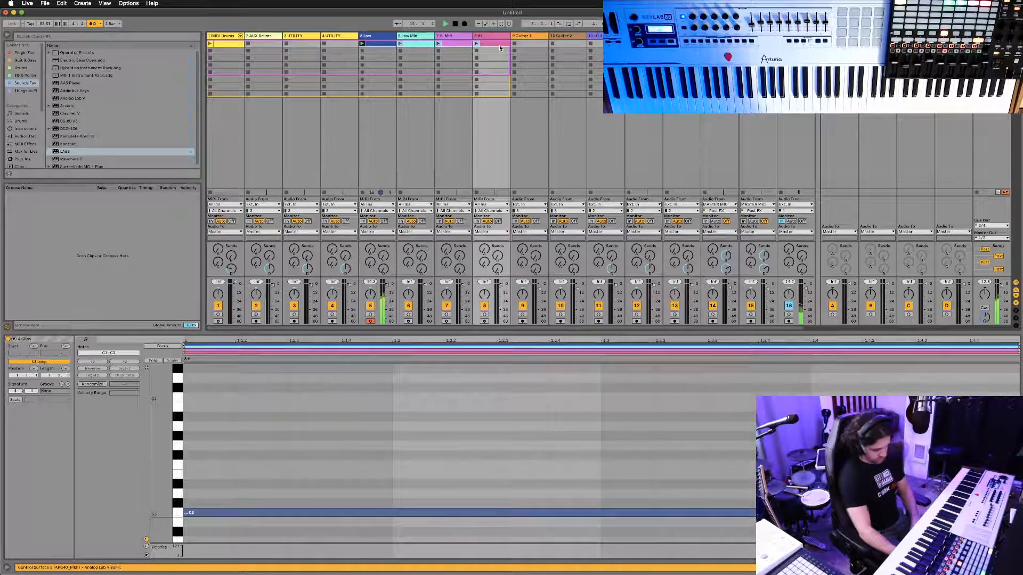
pyautogui.press('Delete')
# Record a new MIDI clip of long sustained notes in the first slot of the 5 Low track.
pyautogui.click(372, 45)
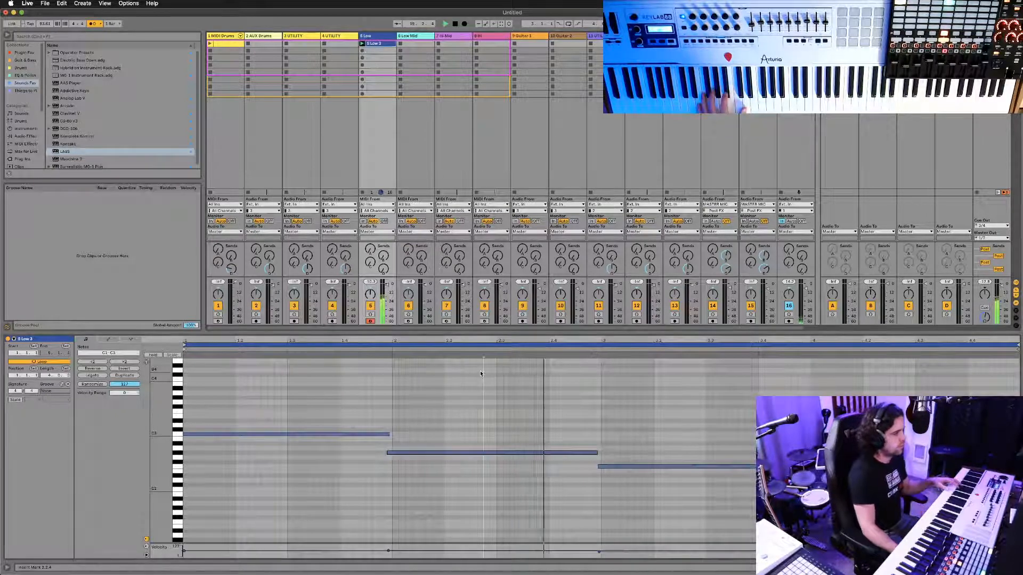
pyautogui.press('Right')
pyautogui.click(375, 43)
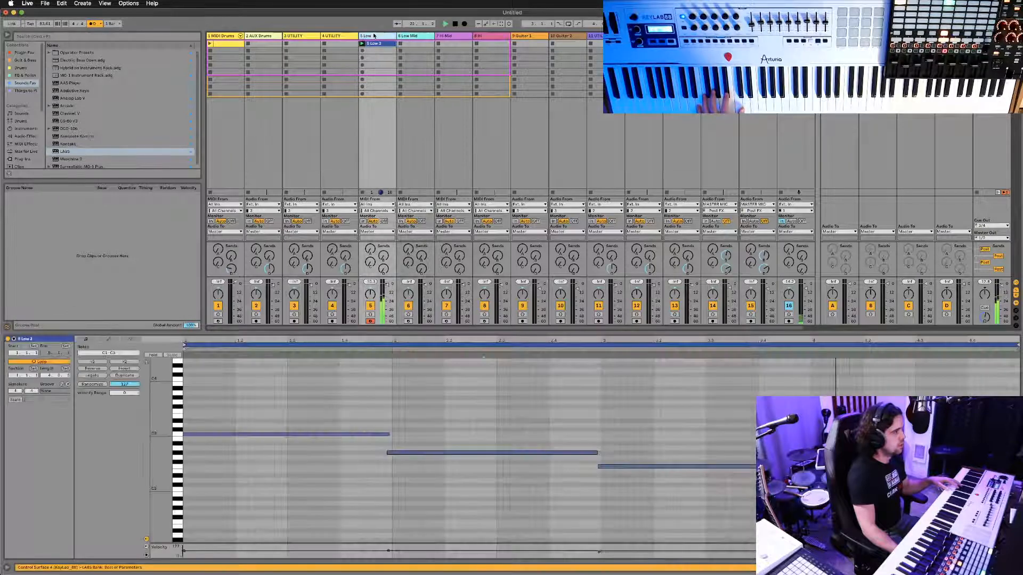
# Load the LABS instrument onto the 6 Low Mid track and enlarge its plugin window.
pyautogui.click(408, 35)
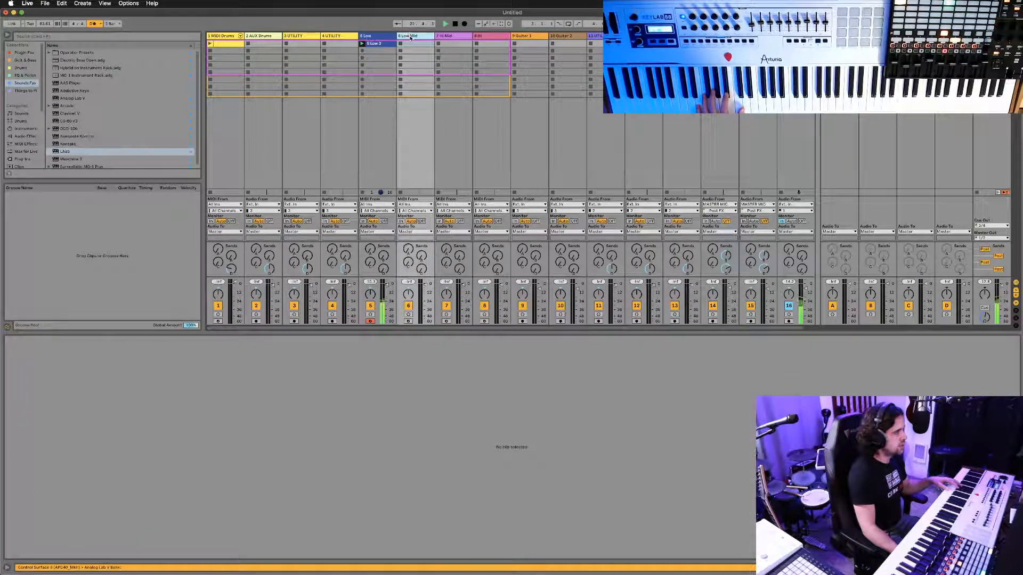
pyautogui.doubleClick(79, 151)
pyautogui.moveTo(79, 151); pyautogui.dragTo(78, 151)
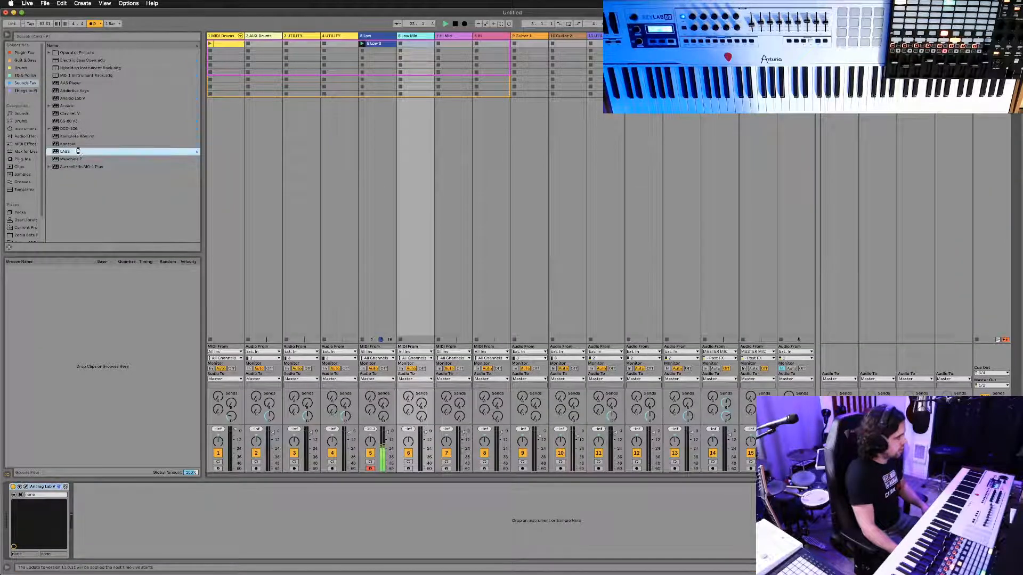
pyautogui.doubleClick(78, 152)
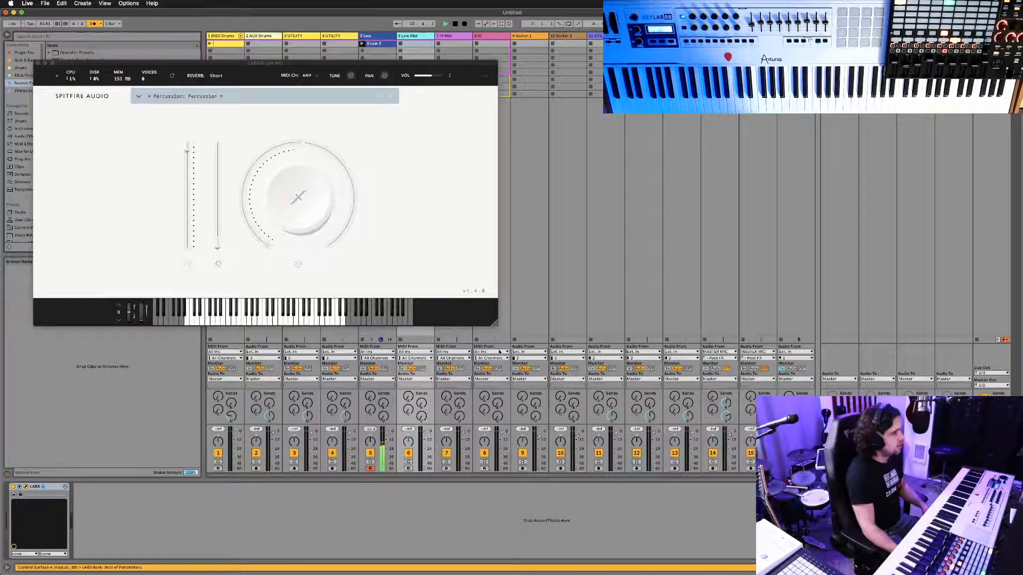
pyautogui.moveTo(495, 322); pyautogui.dragTo(920, 564)
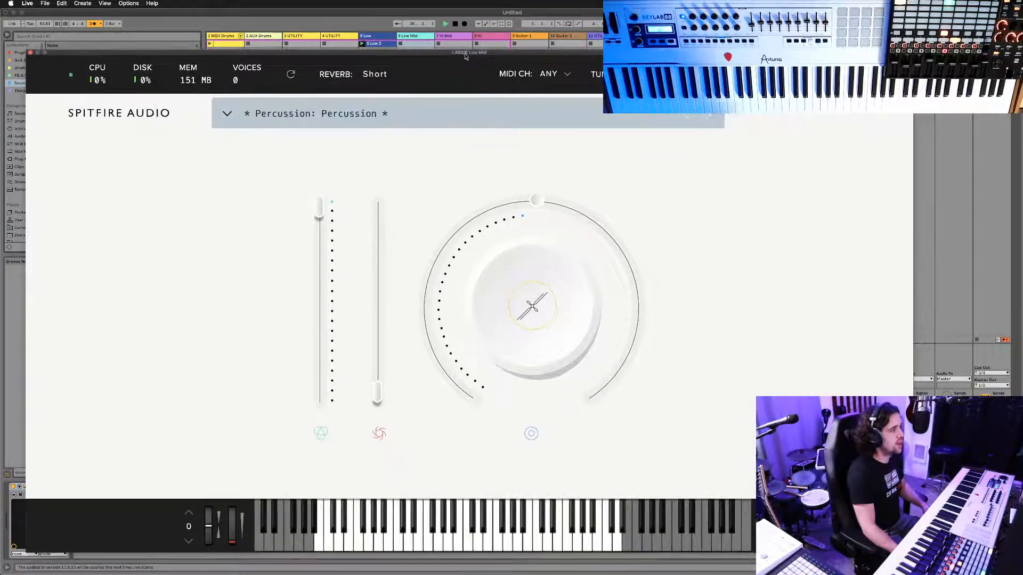
# Load the Thunder & Rain preset from the Organic Textures category in LABS.
pyautogui.click(267, 112)
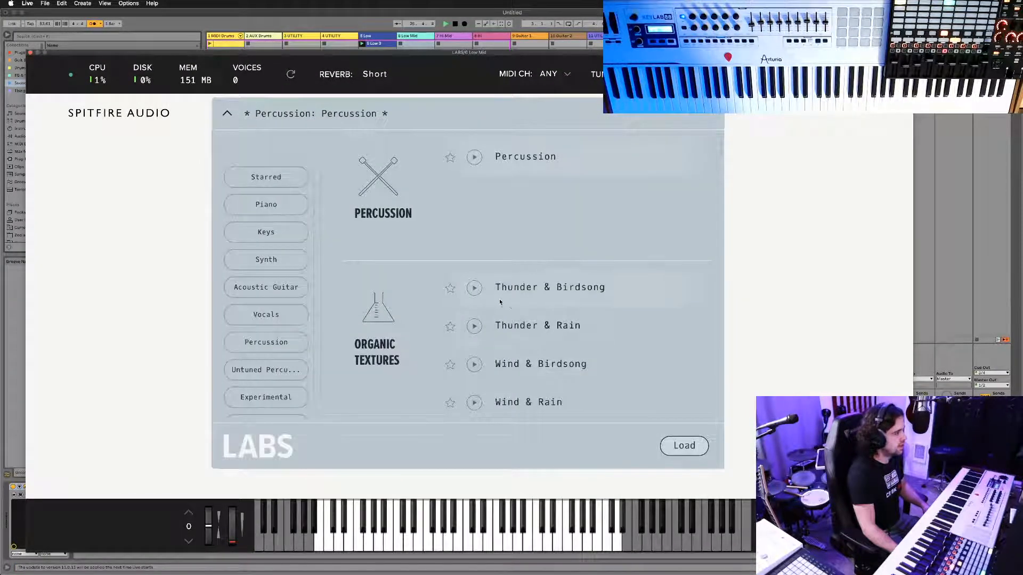
pyautogui.scroll(-3, 426, 297)
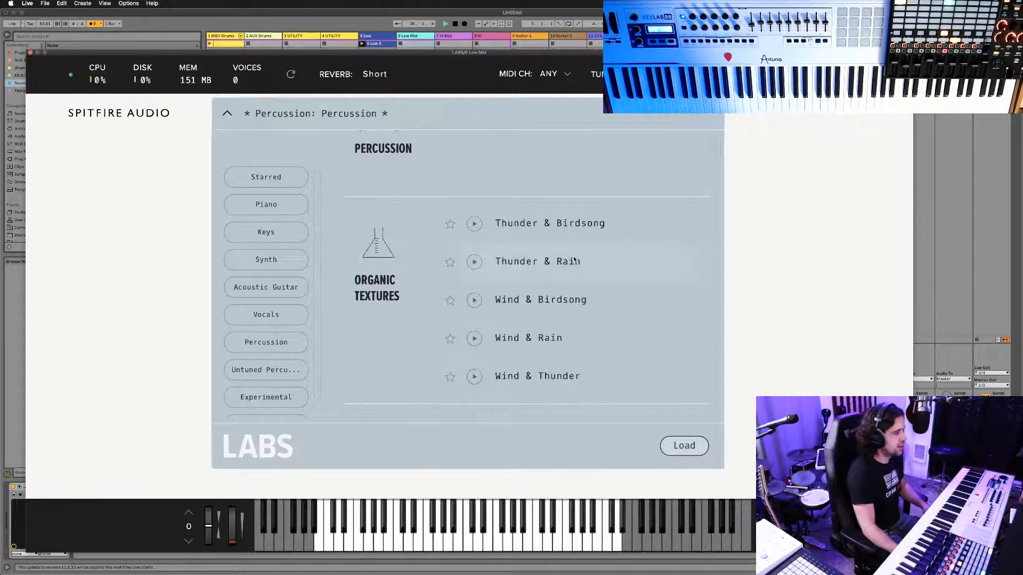
pyautogui.doubleClick(521, 271)
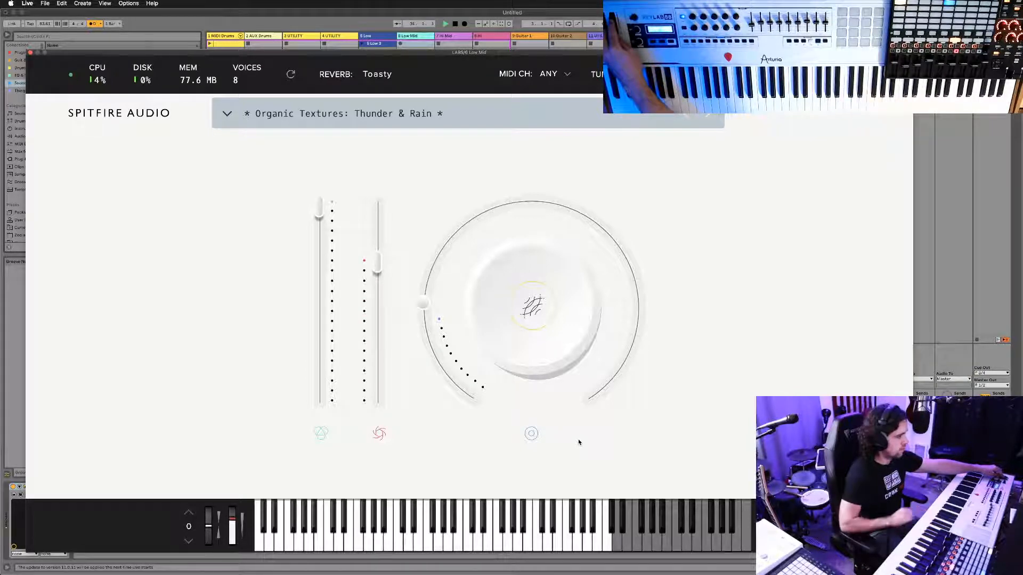
# Assign the large knob to Variation and set it to about 78%.
pyautogui.click(535, 326)
pyautogui.click(734, 286)
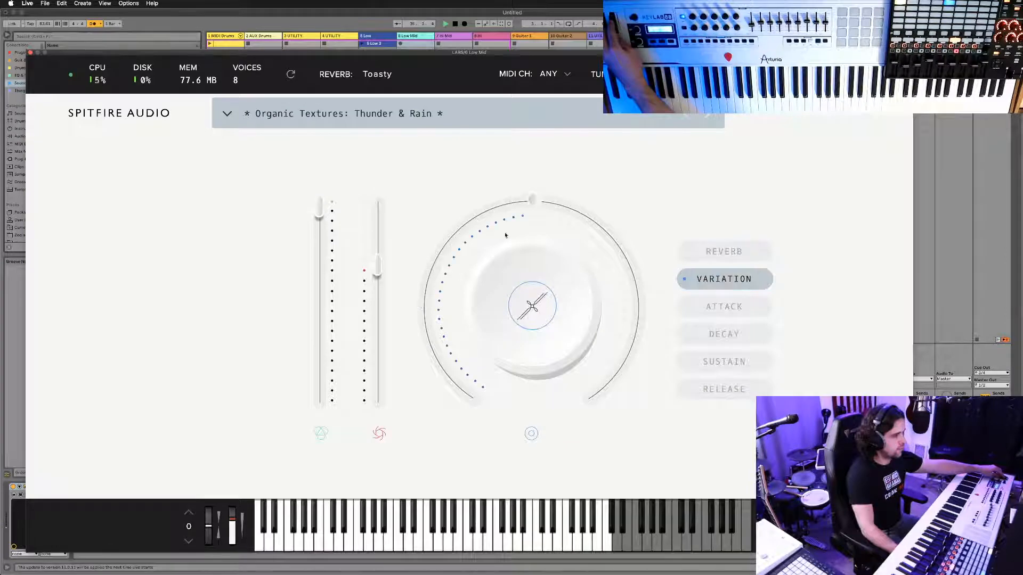
pyautogui.moveTo(541, 201); pyautogui.dragTo(502, 268)
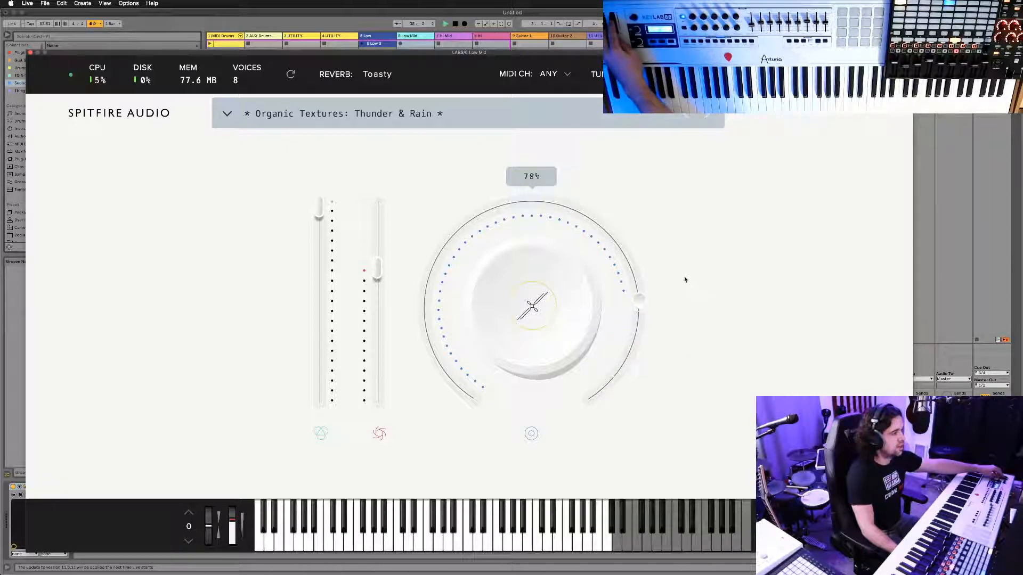
# Switch the large knob to Sustain and set it to about 84% while playing notes.
pyautogui.moveTo(634, 323)
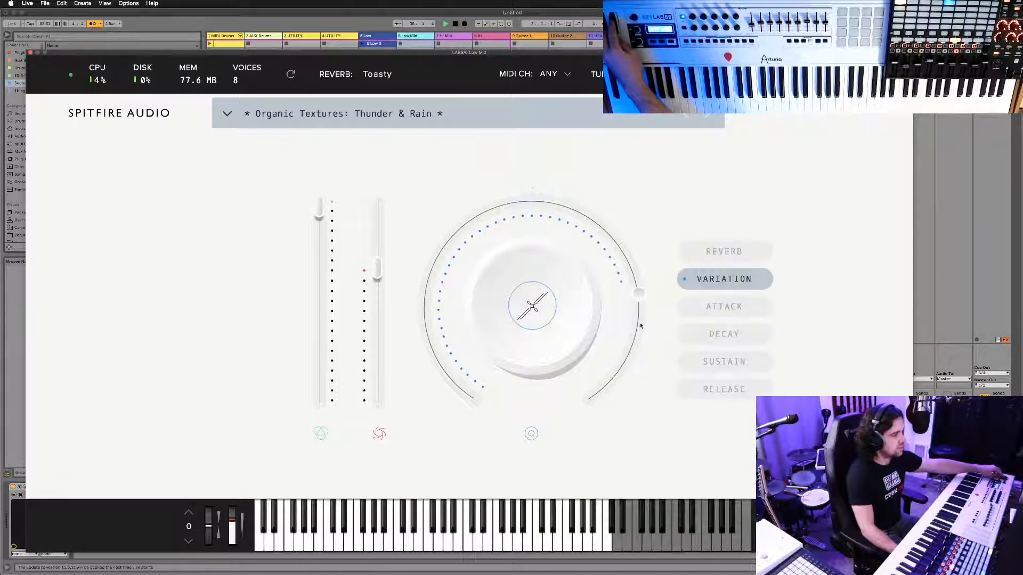
pyautogui.click(720, 361)
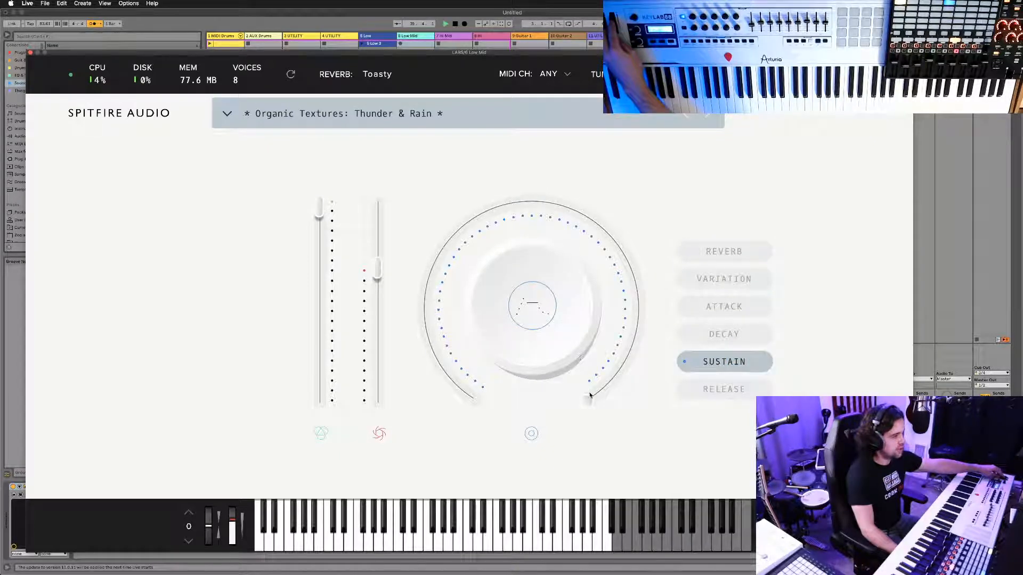
pyautogui.moveTo(589, 395); pyautogui.dragTo(632, 298)
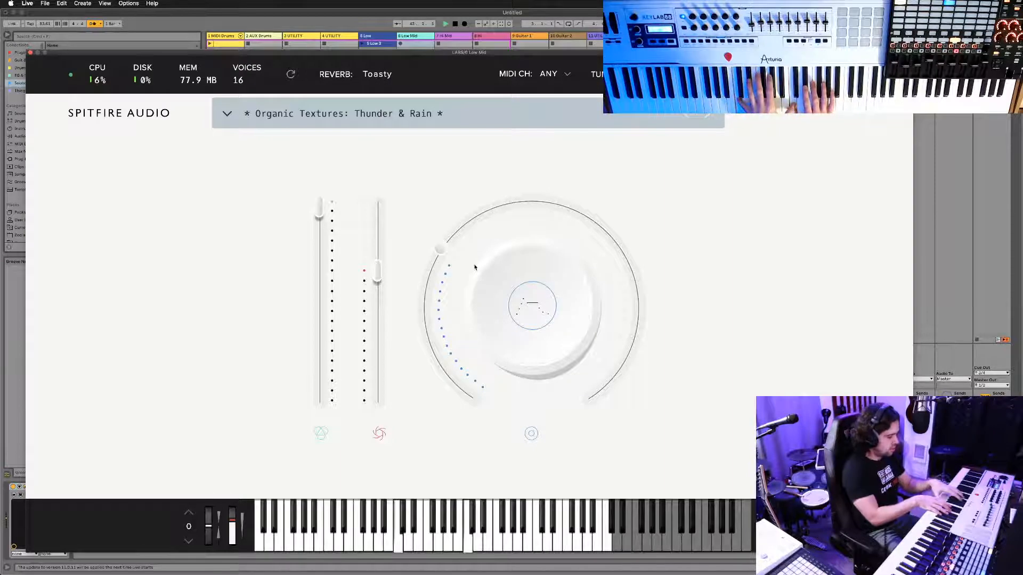
pyautogui.moveTo(478, 263); pyautogui.dragTo(501, 190)
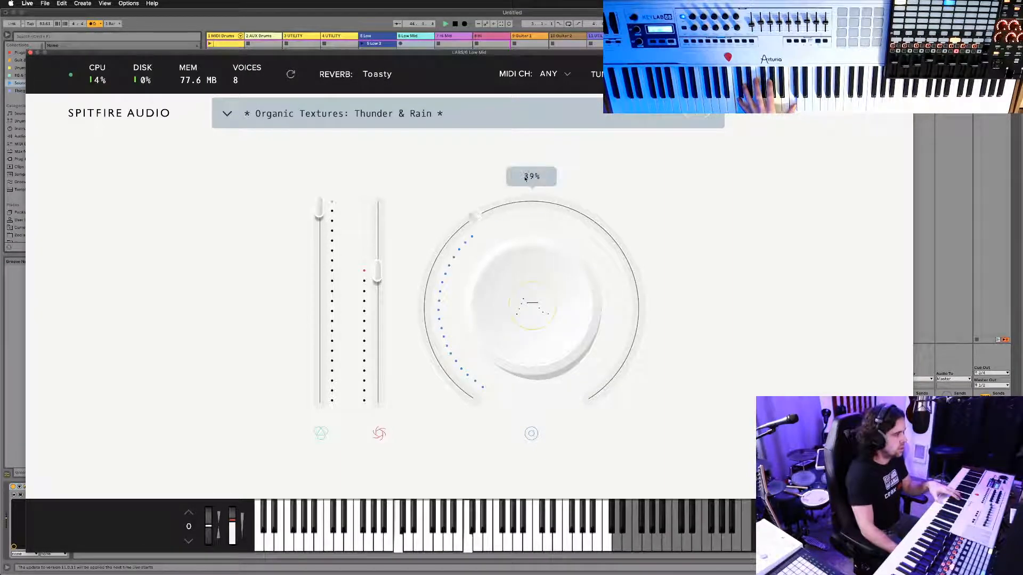
pyautogui.moveTo(618, 195); pyautogui.dragTo(607, 237)
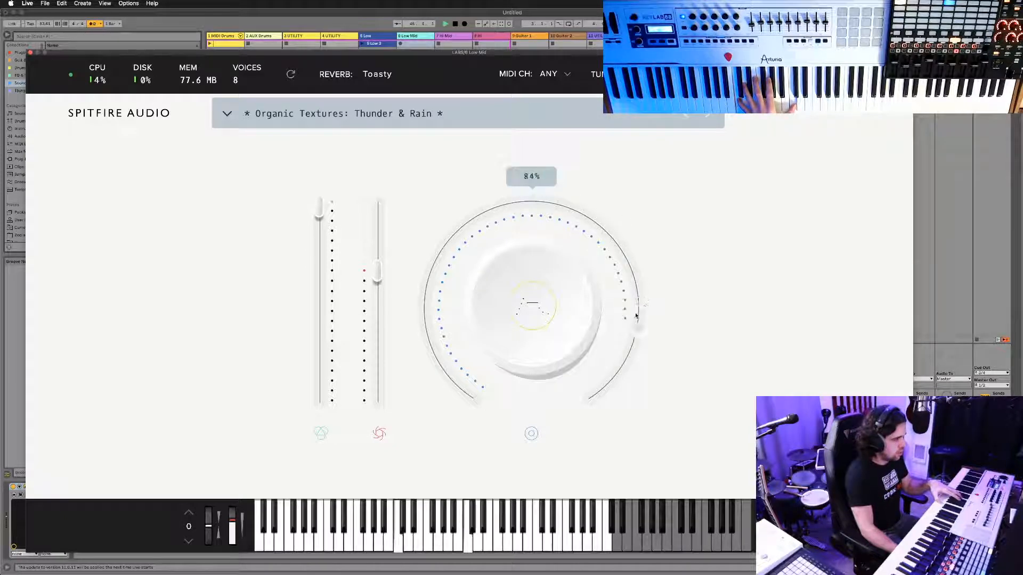
# Switch the large knob to Reverb and lower the reverb amount slightly.
pyautogui.moveTo(748, 316)
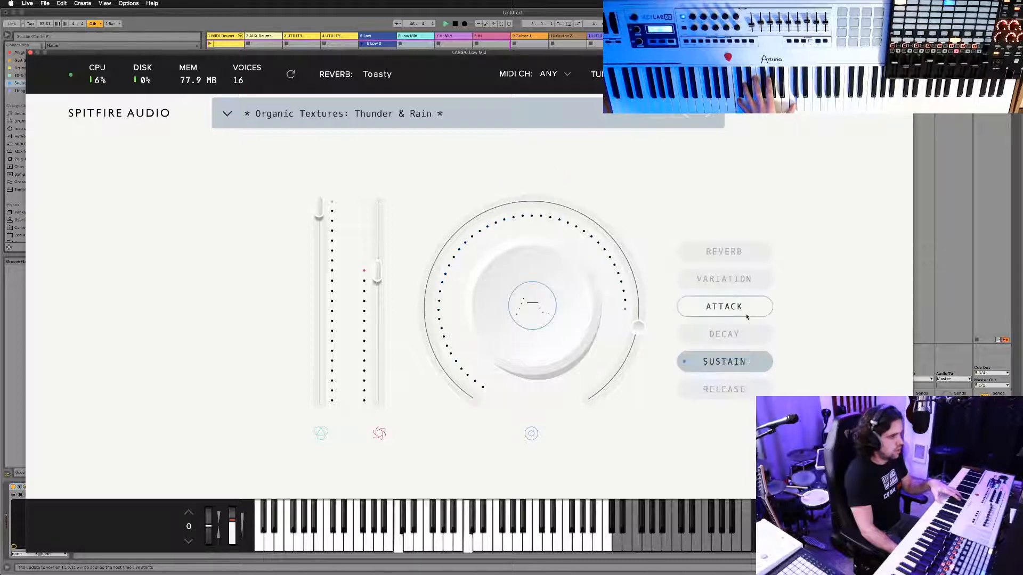
pyautogui.click(719, 273)
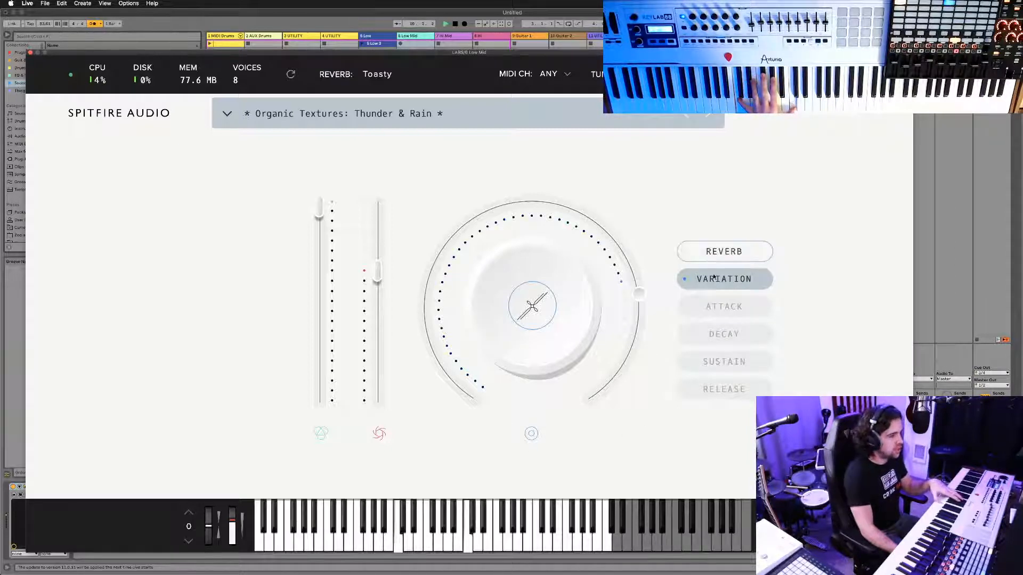
pyautogui.click(705, 260)
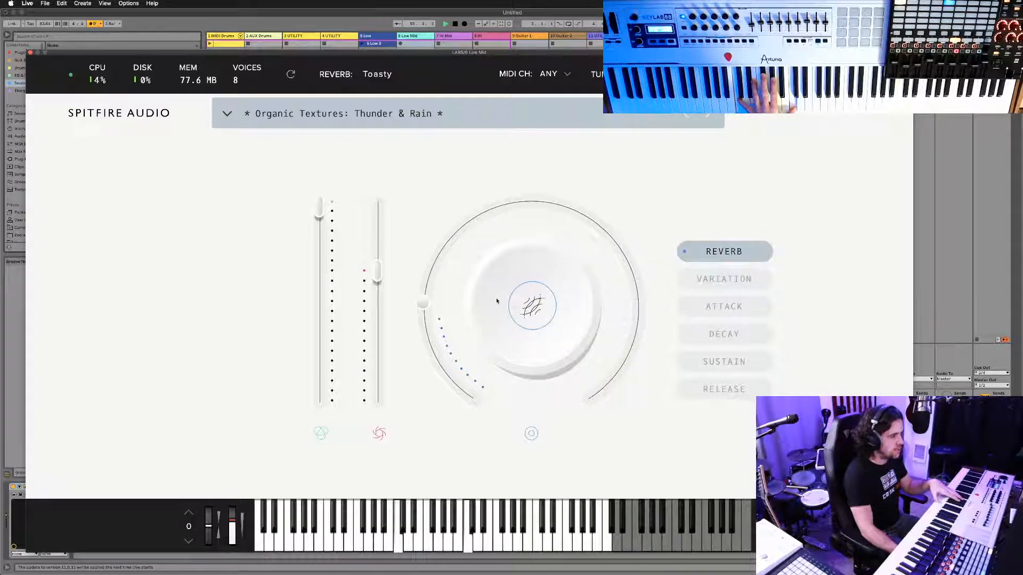
pyautogui.moveTo(421, 304); pyautogui.dragTo(451, 200)
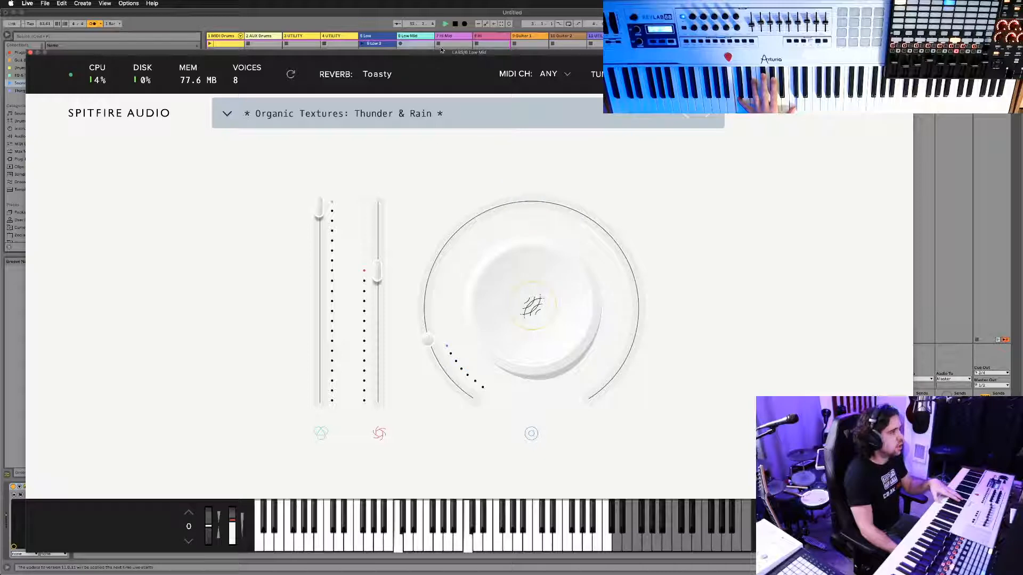
pyautogui.moveTo(443, 51); pyautogui.dragTo(448, 87)
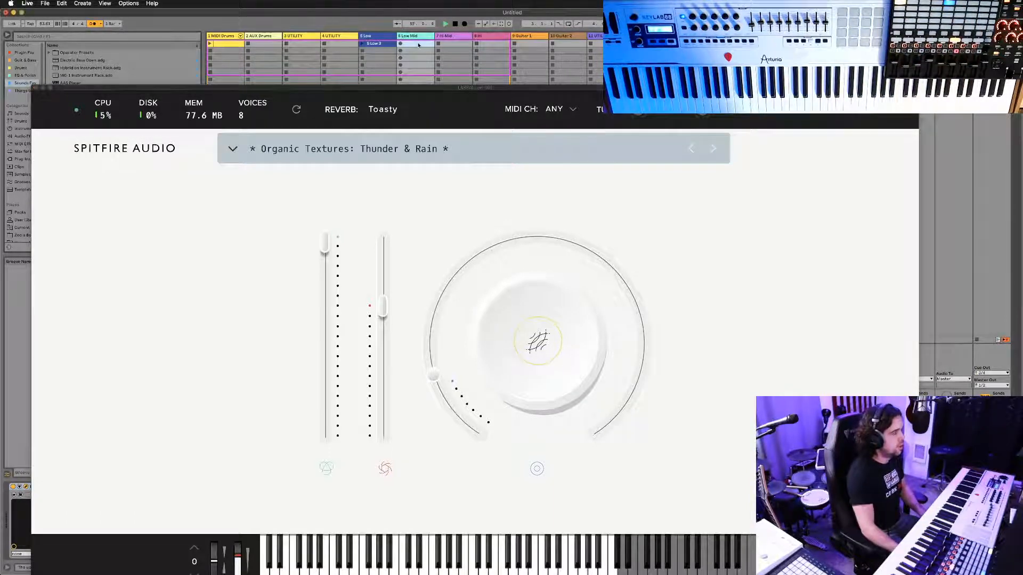
pyautogui.doubleClick(401, 45)
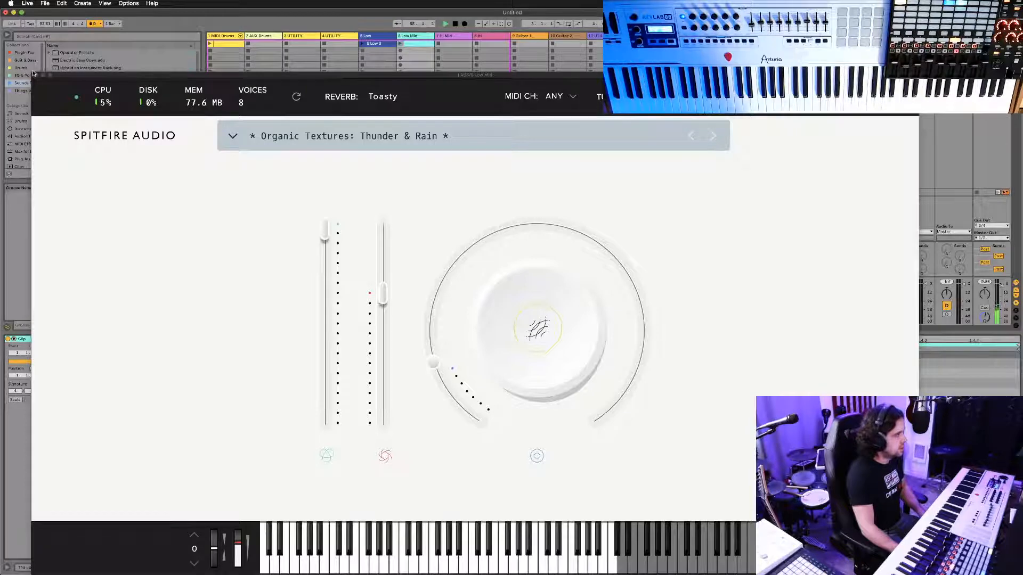
pyautogui.click(36, 75)
pyautogui.press('Right')
pyautogui.scroll(-2, 212, 455)
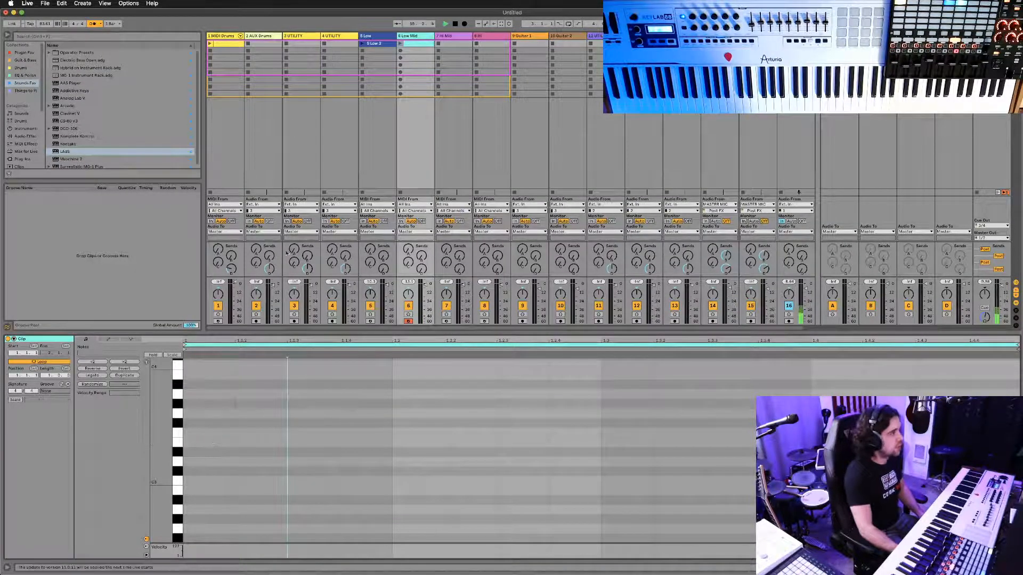
pyautogui.click(426, 44)
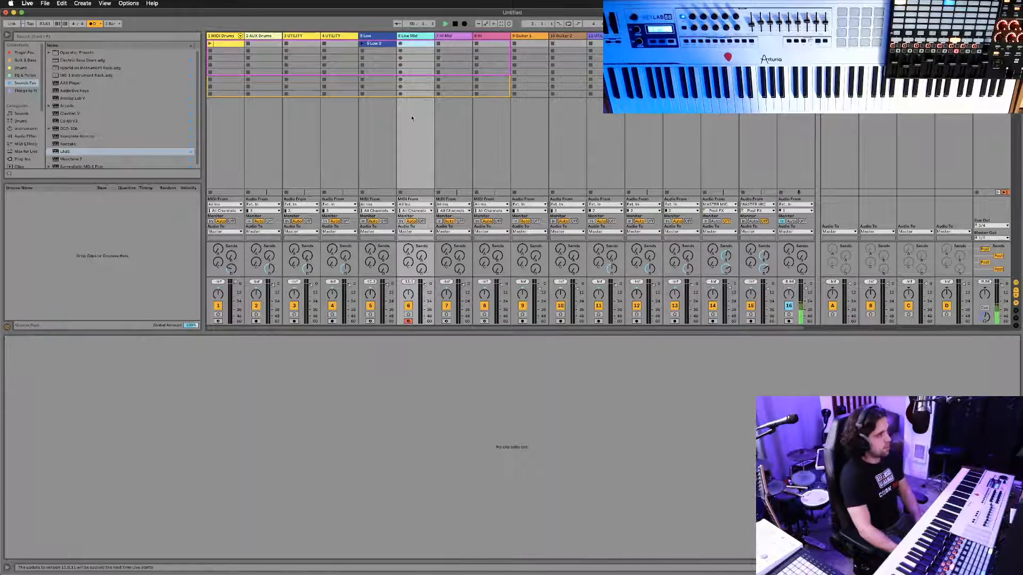
# Reopen LABS on the 6 Low Mid track, record a MIDI clip in the first slot, and close the plugin window.
pyautogui.hotkey('shift', 'Tab')
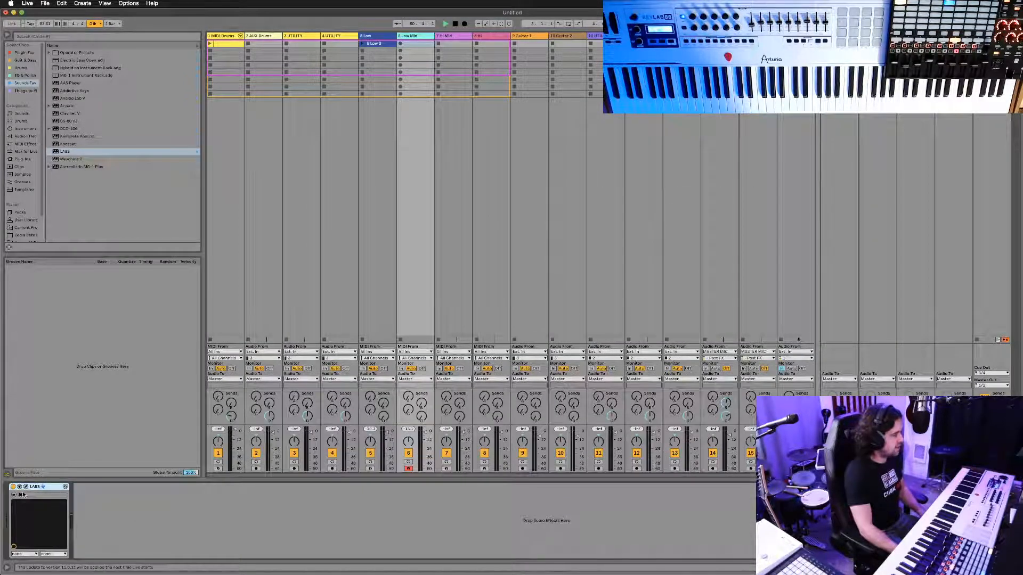
pyautogui.click(24, 488)
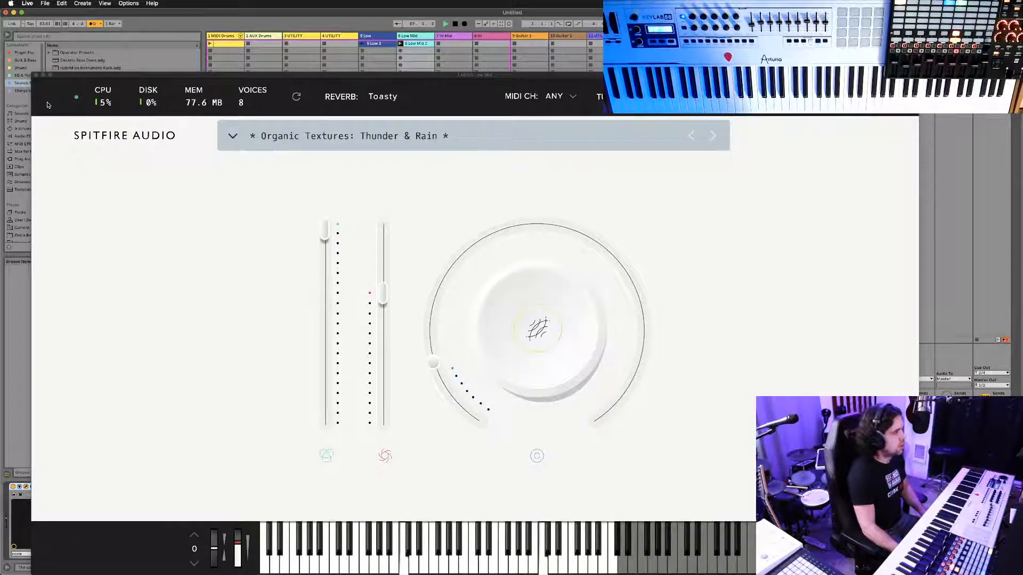
pyautogui.click(36, 76)
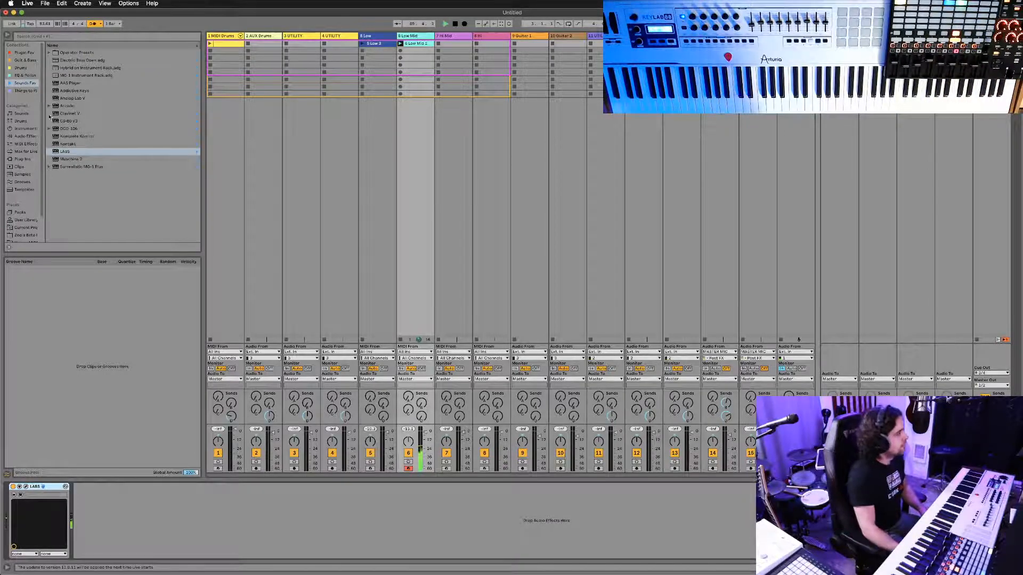
# Add the Kaleidoscopes Mono/Stereo effect after LABS on the 6 Low Mid track and scale its window to 200%.
pyautogui.click(25, 53)
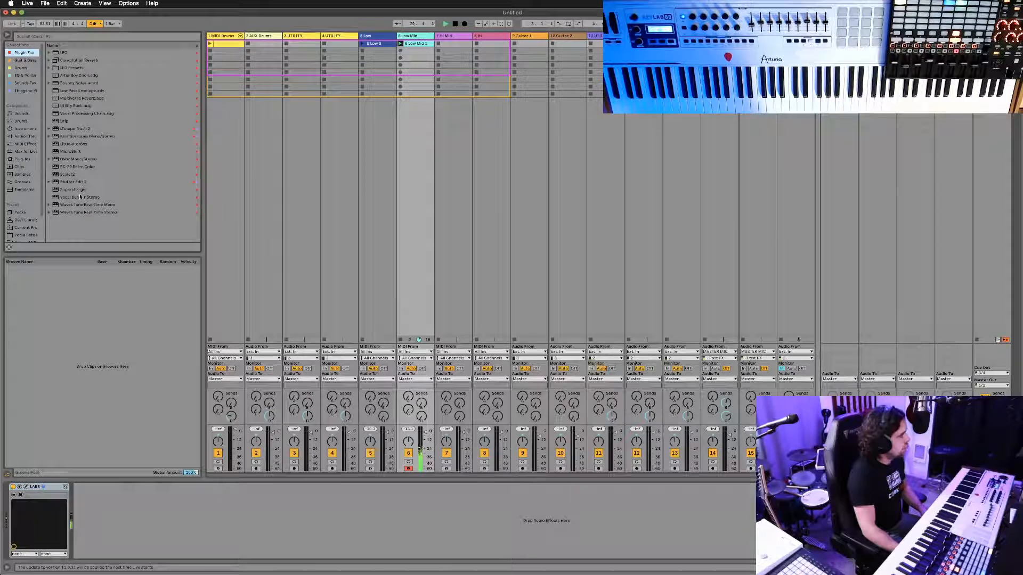
pyautogui.doubleClick(83, 137)
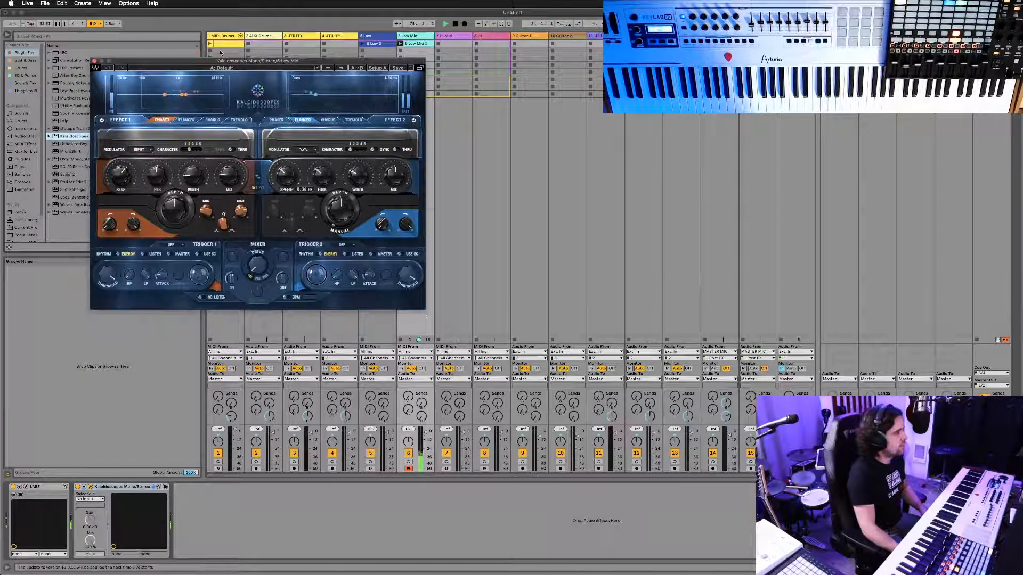
pyautogui.click(409, 68)
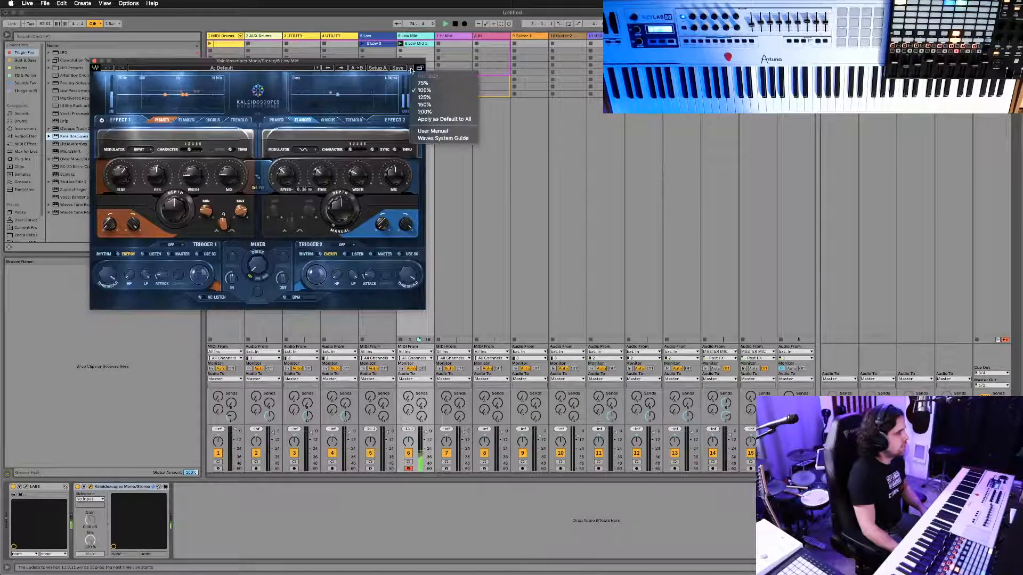
pyautogui.click(423, 110)
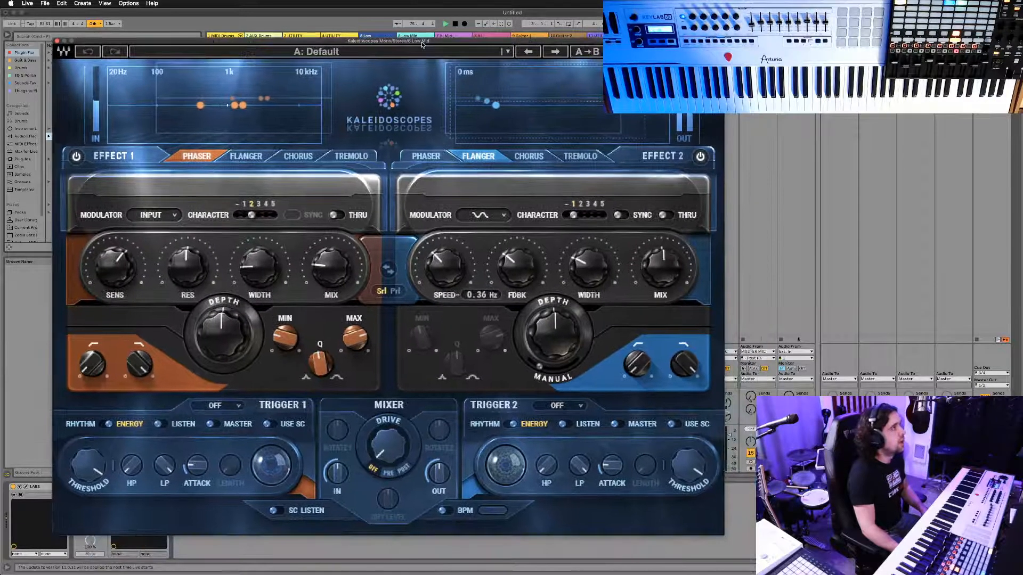
pyautogui.moveTo(422, 43); pyautogui.dragTo(420, 44)
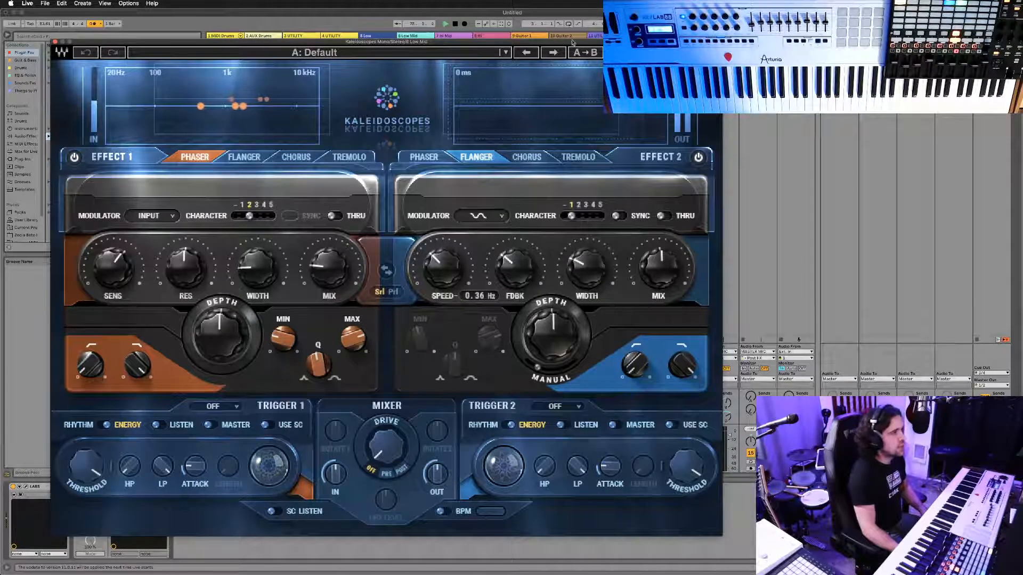
# Try the On The Stairs With Cliff preset from OTT's Effects presets in Kaleidoscopes.
pyautogui.click(393, 51)
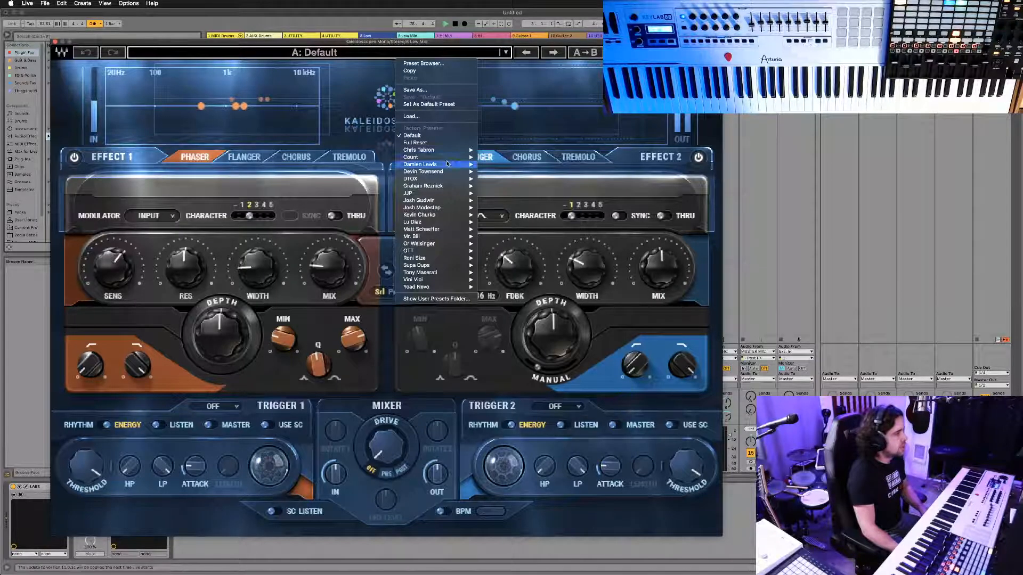
pyautogui.moveTo(471, 253)
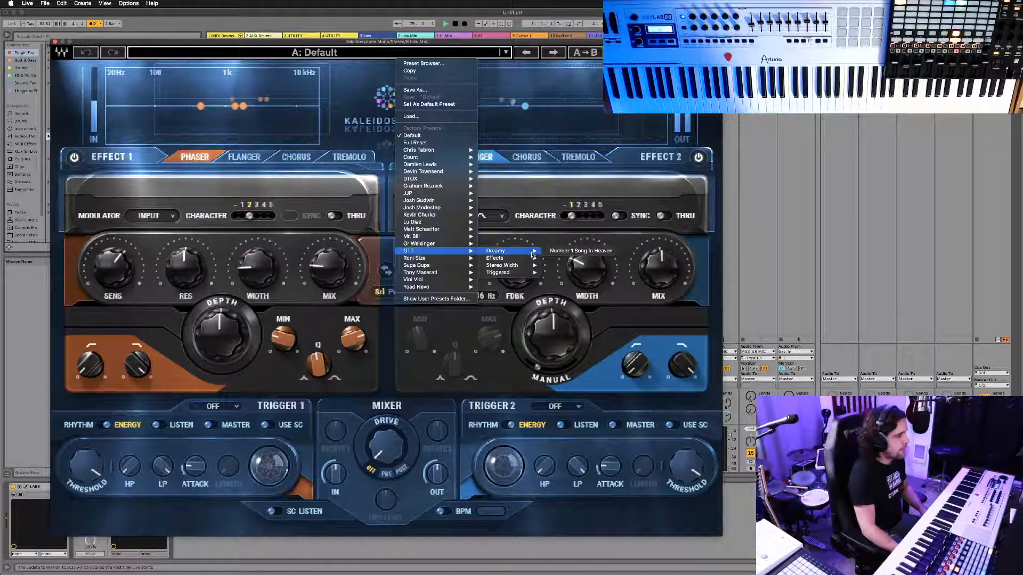
pyautogui.moveTo(528, 260)
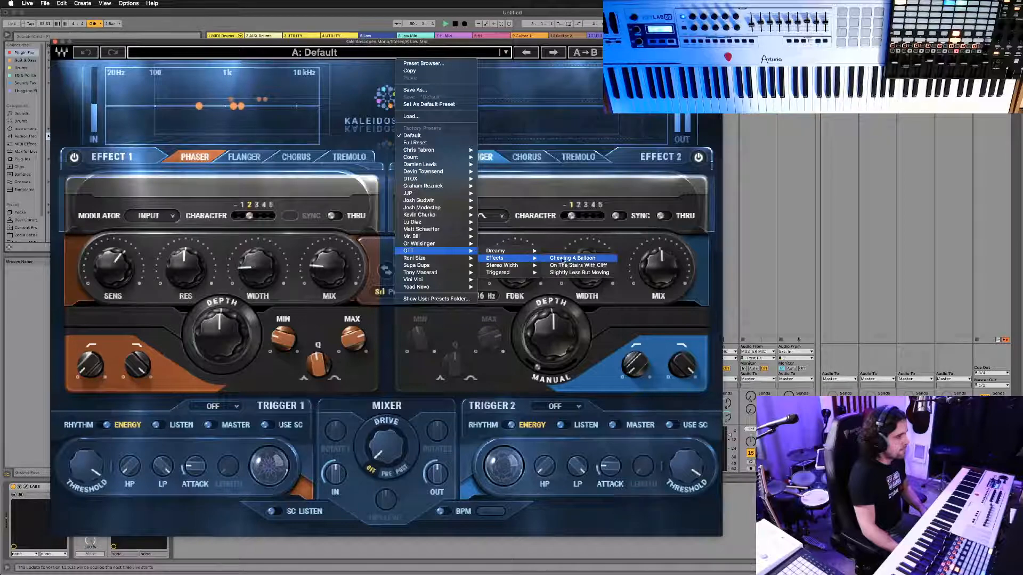
pyautogui.click(578, 265)
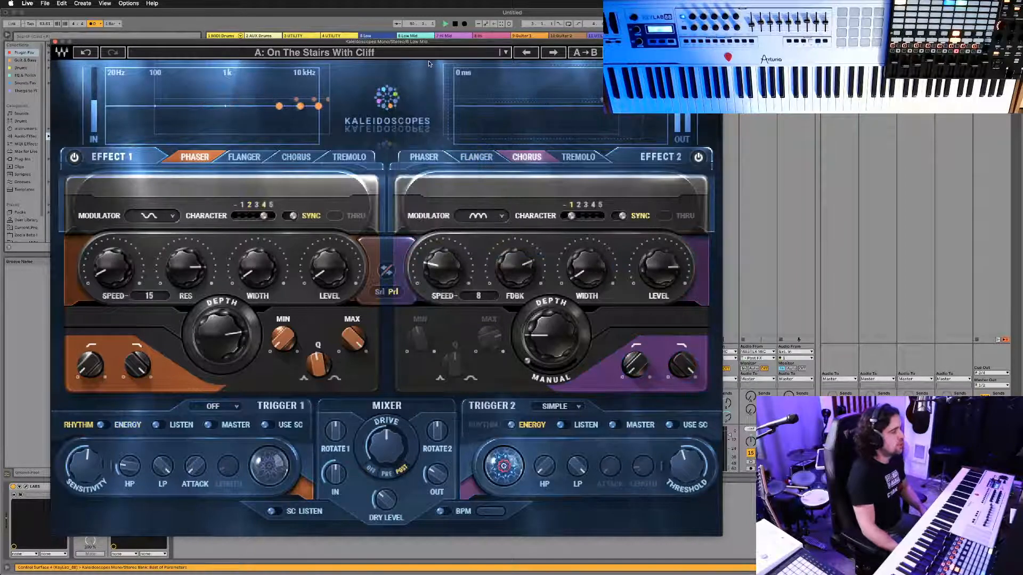
pyautogui.moveTo(415, 45); pyautogui.dragTo(440, 47)
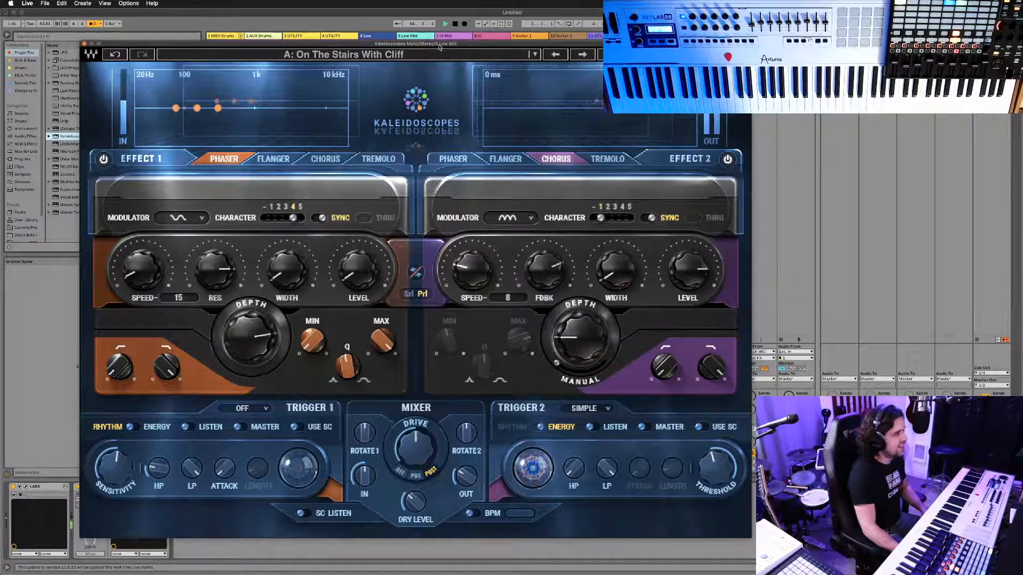
# Load the Number 1 Song In Heaven preset from OTT's Dreamy presets and set Effect 2's flanger speed to 7.
pyautogui.click(524, 58)
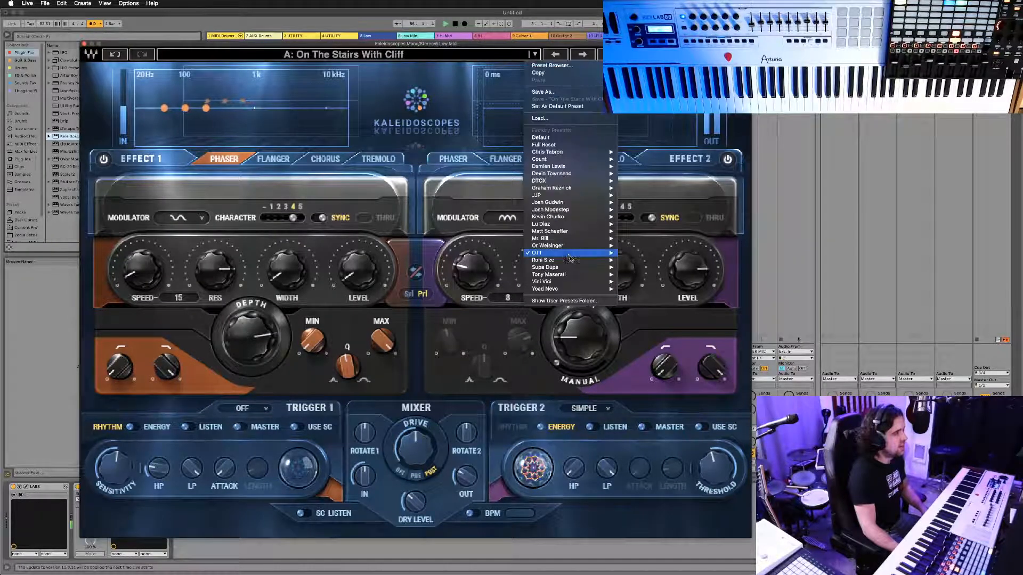
pyautogui.moveTo(538, 253)
pyautogui.moveTo(661, 254)
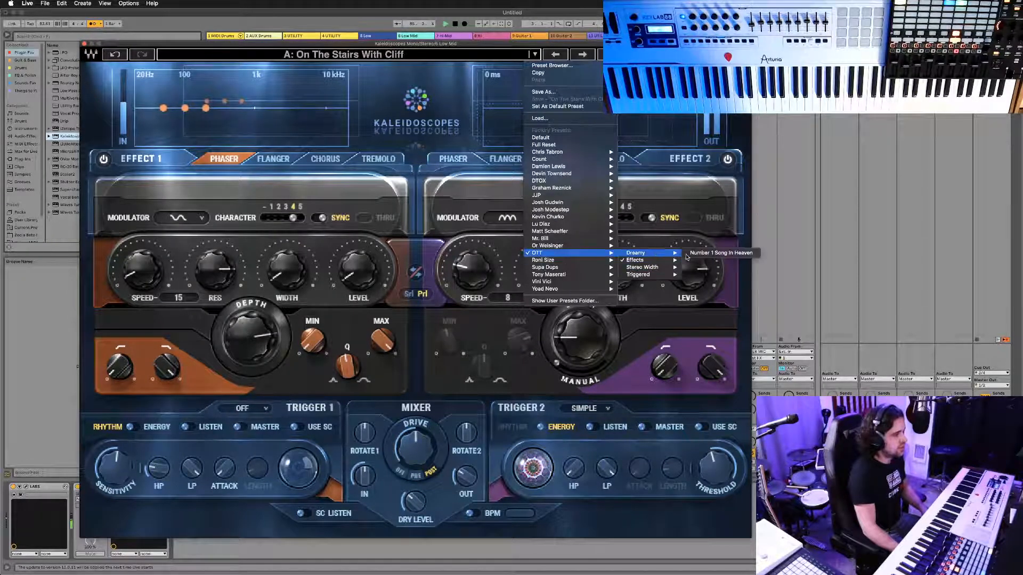
pyautogui.click(717, 253)
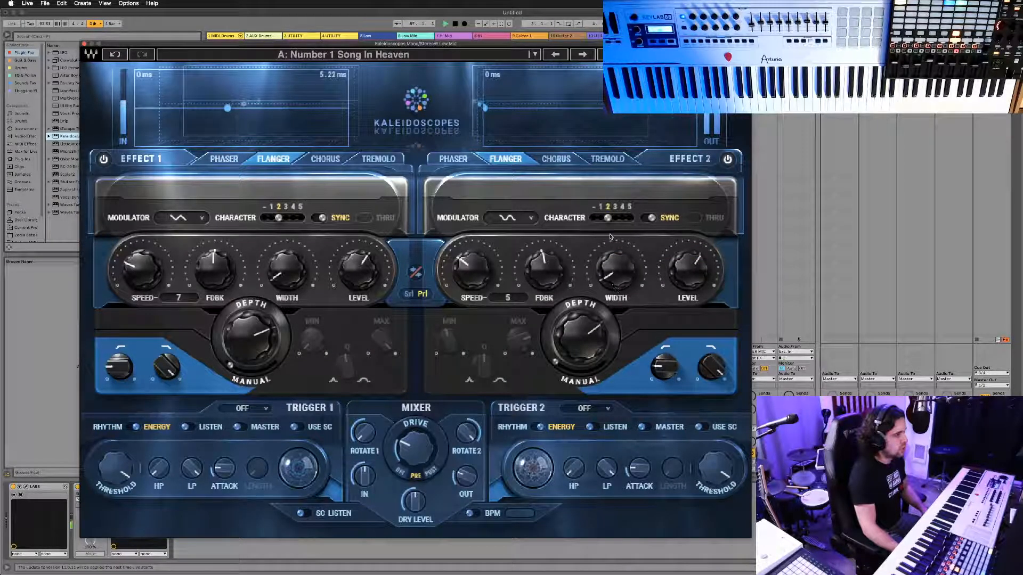
pyautogui.click(471, 268)
pyautogui.moveTo(471, 268); pyautogui.dragTo(472, 268)
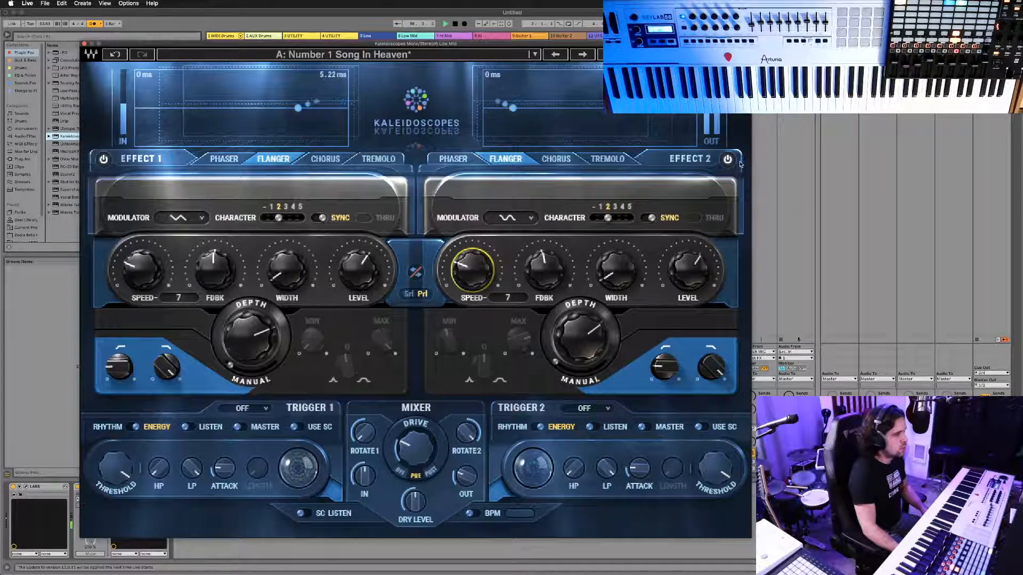
# Audition Kaleidoscopes with Effect 1 and Effect 2 bypassed in turn, ending with both effects switched on.
pyautogui.click(98, 162)
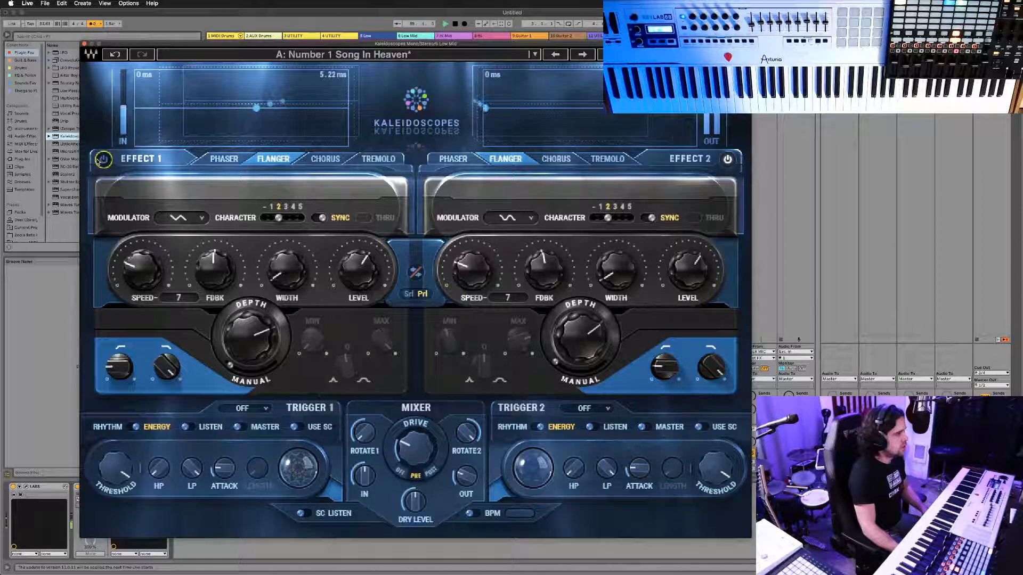
pyautogui.click(733, 160)
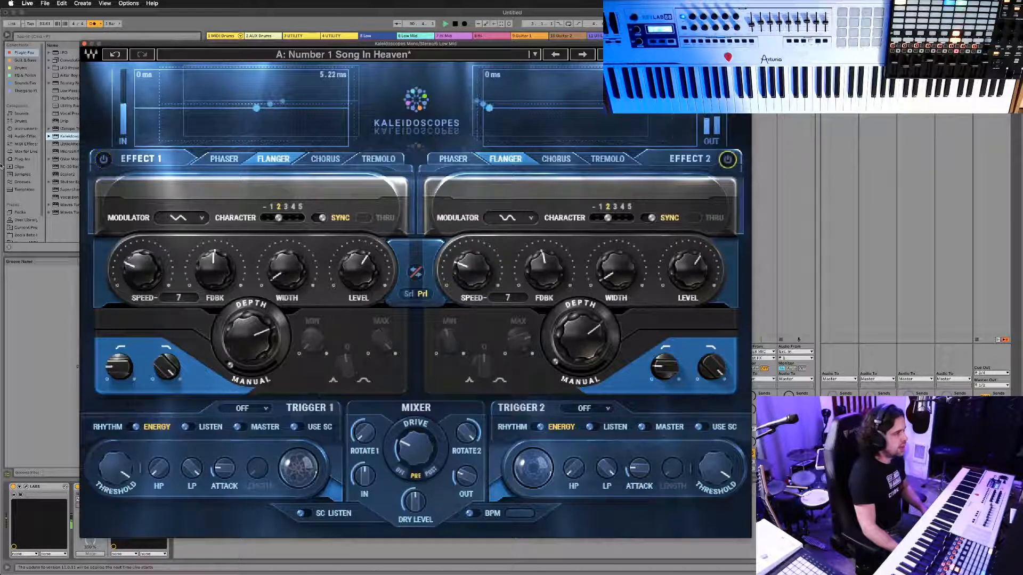
pyautogui.click(98, 160)
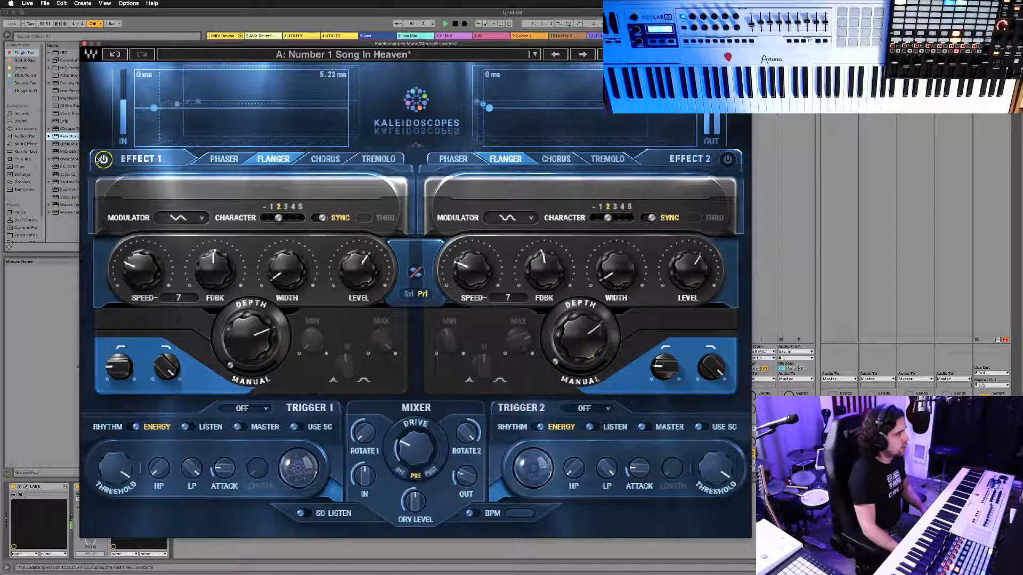
pyautogui.click(723, 163)
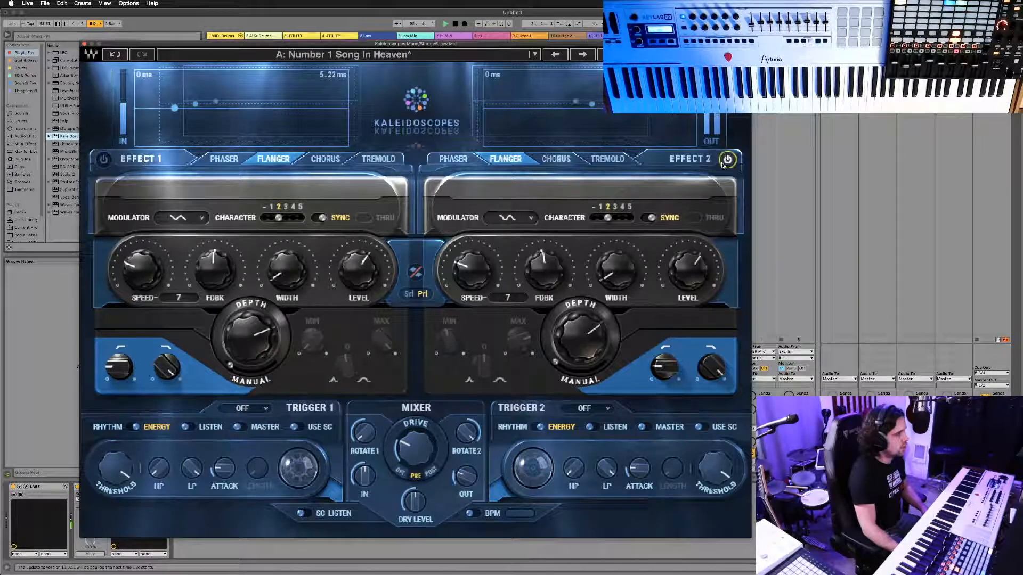
pyautogui.click(103, 160)
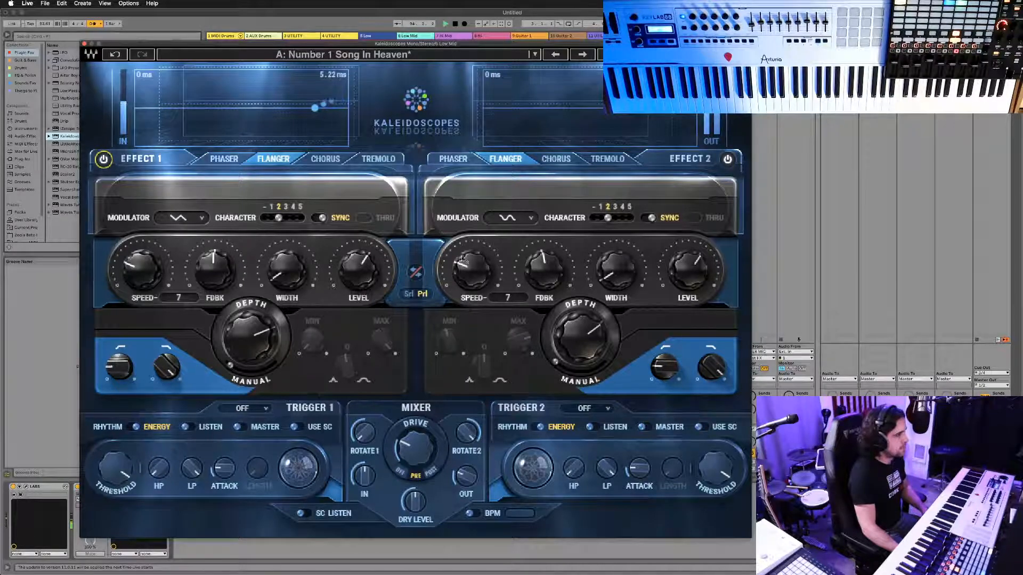
# Set Effect 2's flanger speed to 3, adjust its low-cut filter, and close the Kaleidoscopes window.
pyautogui.scroll(-2, 469, 270)
pyautogui.scroll(-2, 469, 274)
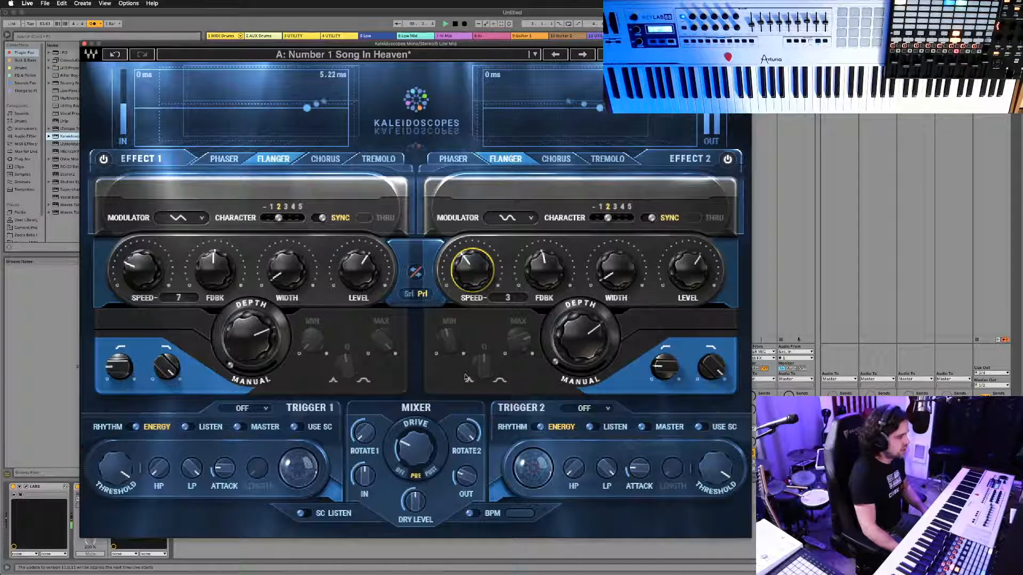
pyautogui.click(665, 367)
pyautogui.moveTo(664, 366); pyautogui.dragTo(664, 354)
pyautogui.click(711, 369)
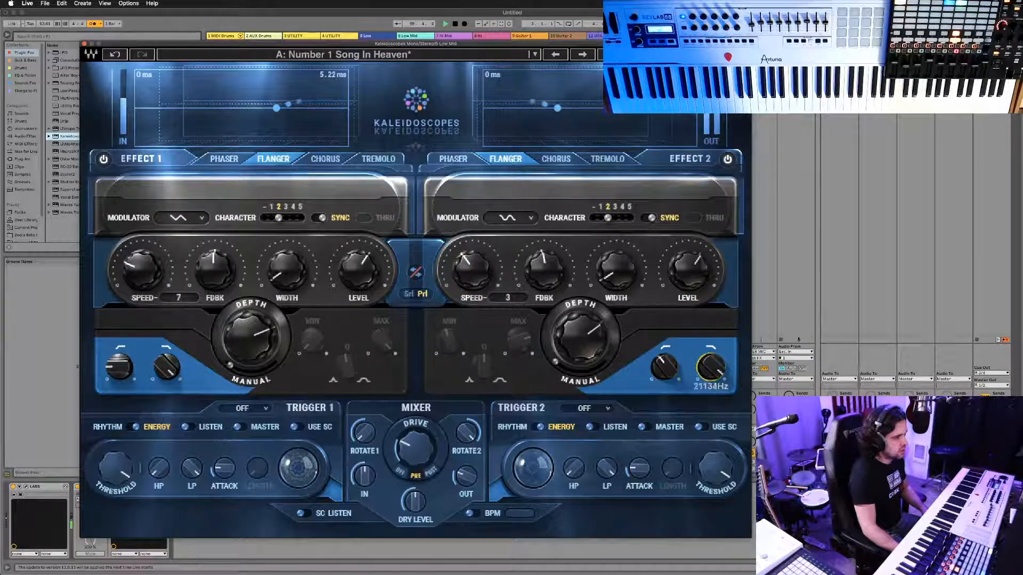
pyautogui.moveTo(664, 368); pyautogui.dragTo(664, 385)
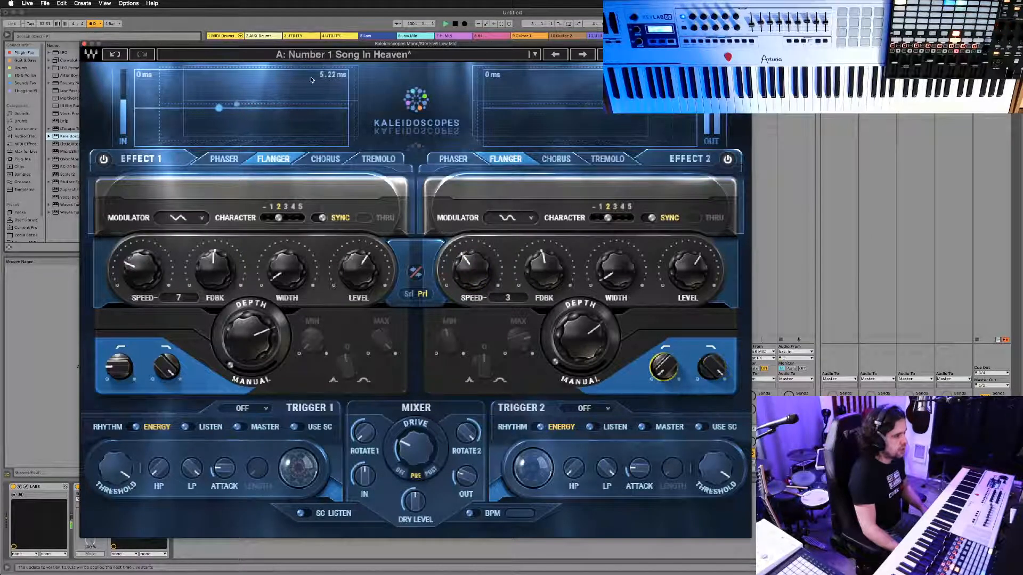
pyautogui.click(85, 45)
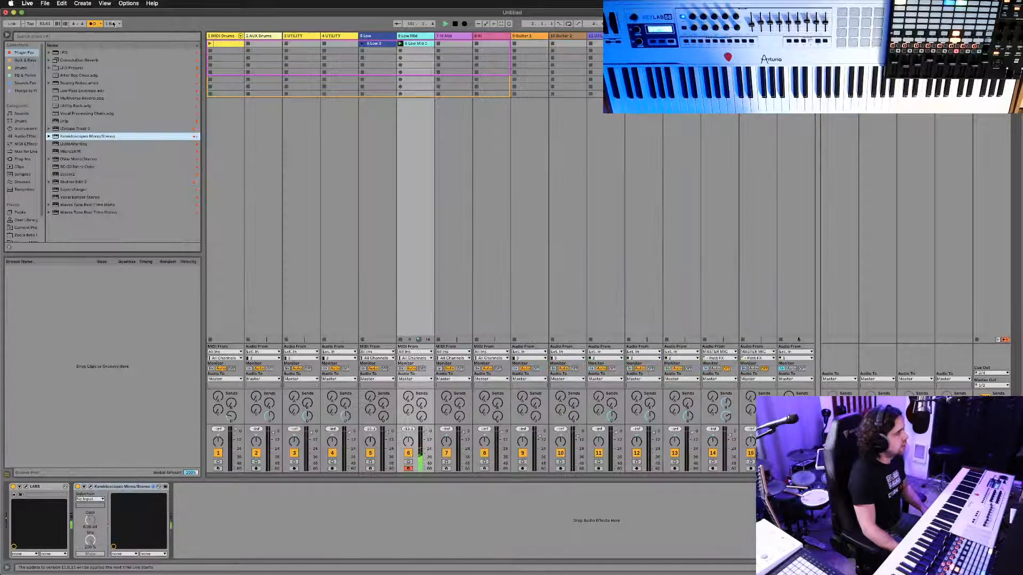
# Add EQ Eight after Kaleidoscopes on the 6 Low Mid track and roll off the low and high ends with cut filters.
pyautogui.press('super+f')
pyautogui.write('eq')
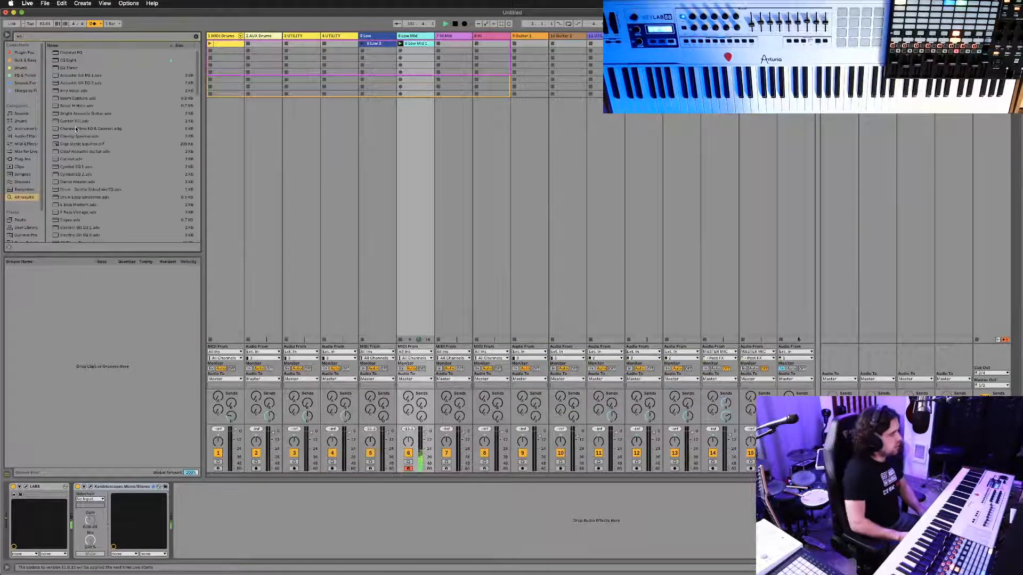
pyautogui.doubleClick(80, 59)
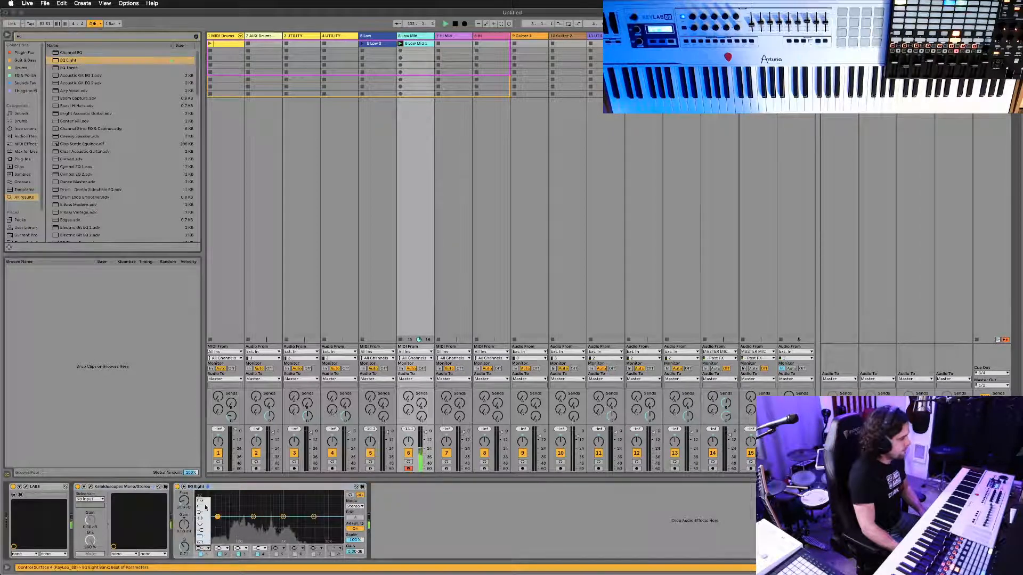
pyautogui.click(261, 548)
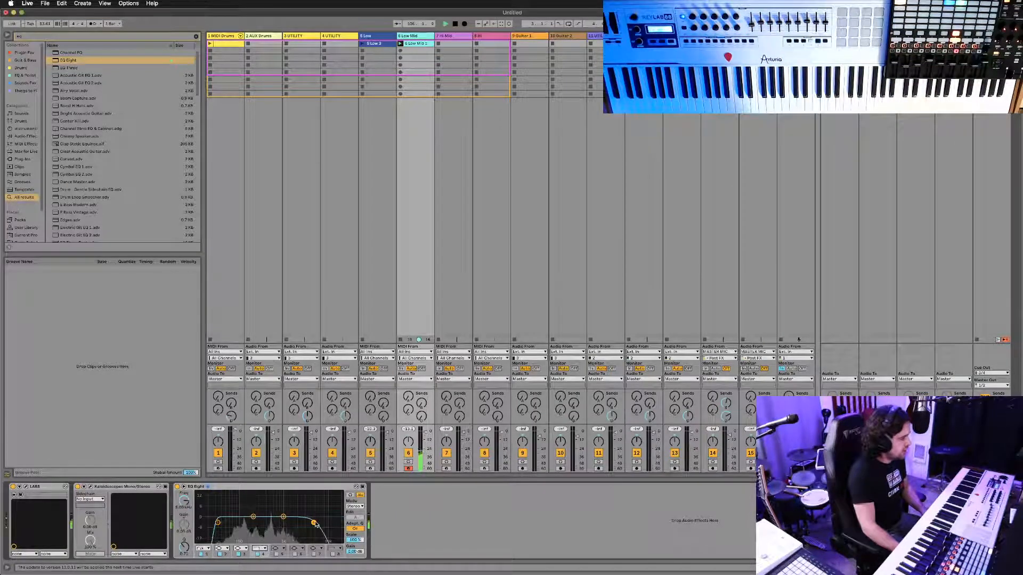
pyautogui.moveTo(290, 517); pyautogui.dragTo(300, 521)
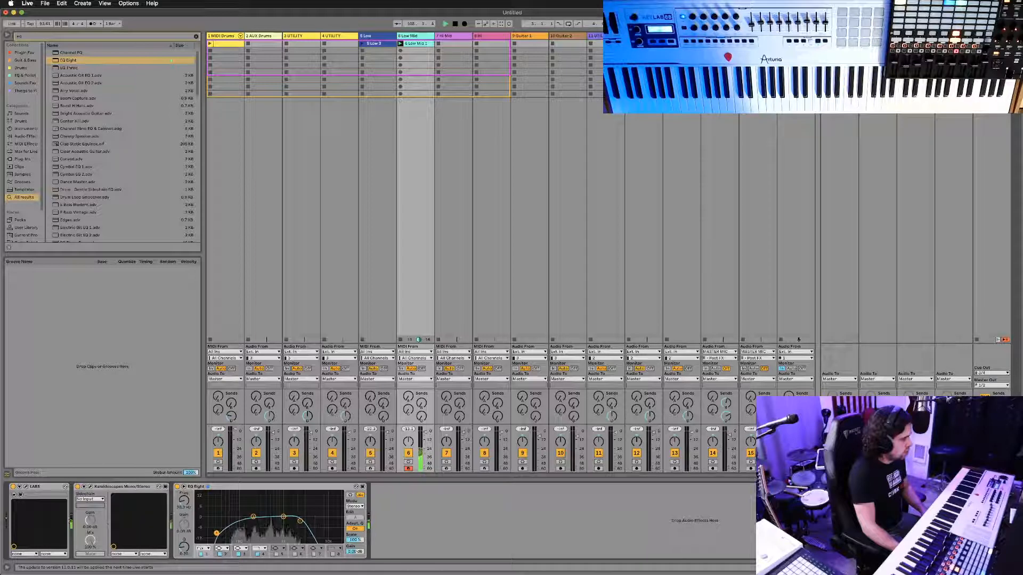
pyautogui.moveTo(216, 535); pyautogui.dragTo(217, 535)
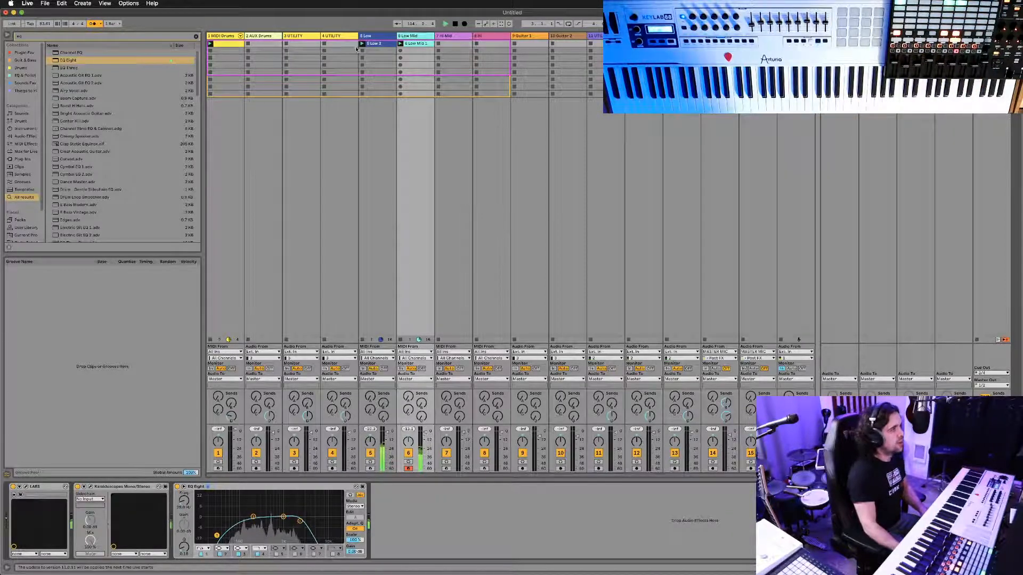
# Replace the Analog Lab V instrument on the 7 Hi Mid track with LABS.
pyautogui.click(377, 45)
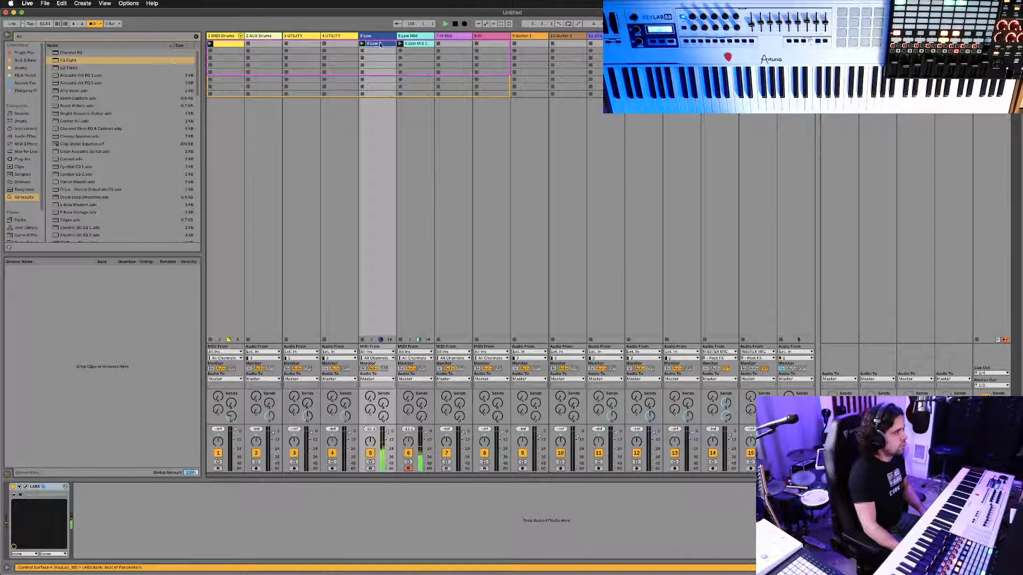
pyautogui.click(452, 43)
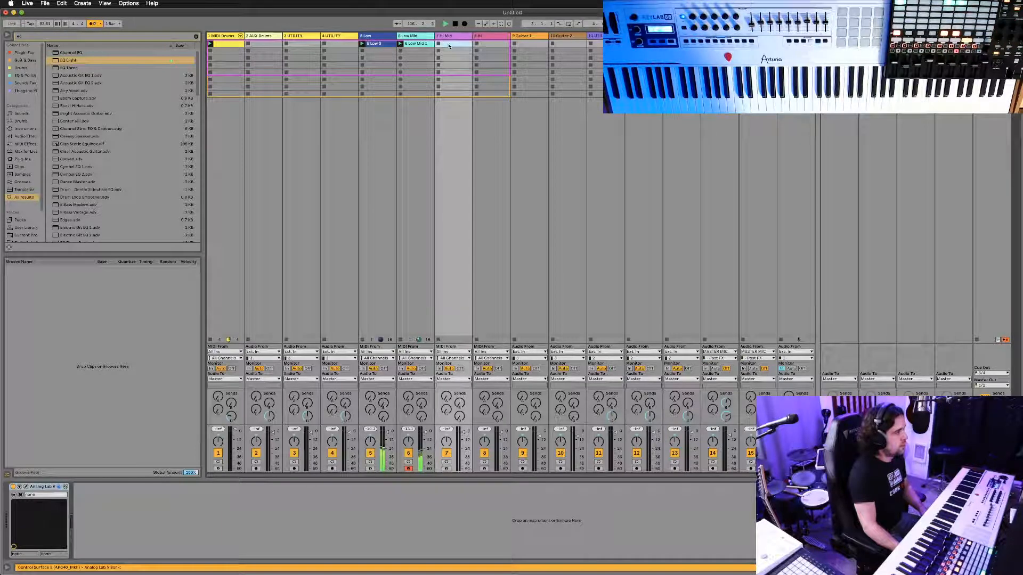
pyautogui.click(25, 82)
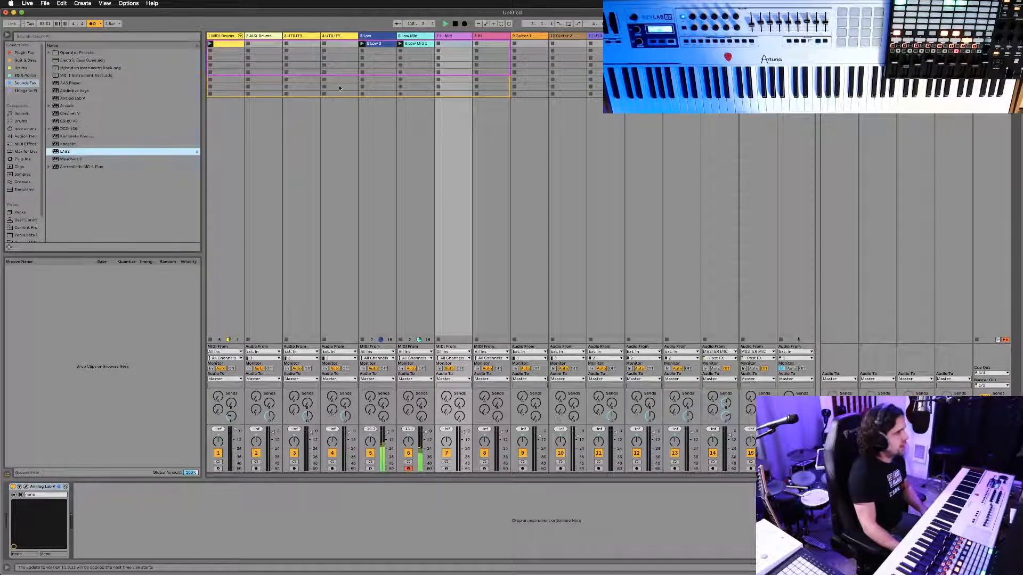
pyautogui.press('Return')
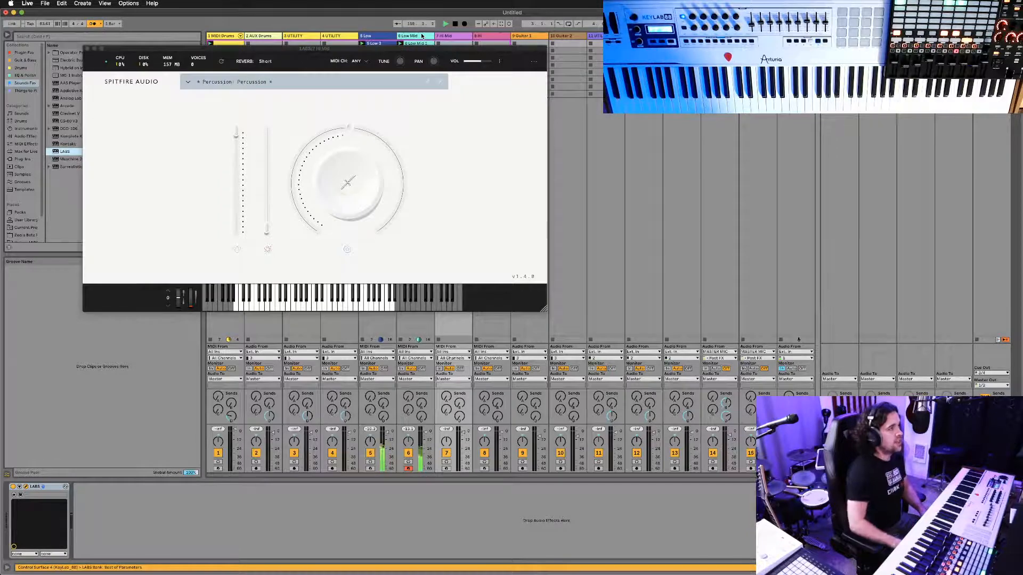
# Stop playback and save the Live set as "SP212 LABS Spitfire Track" in the 2 - Splurges folder.
pyautogui.press('space')
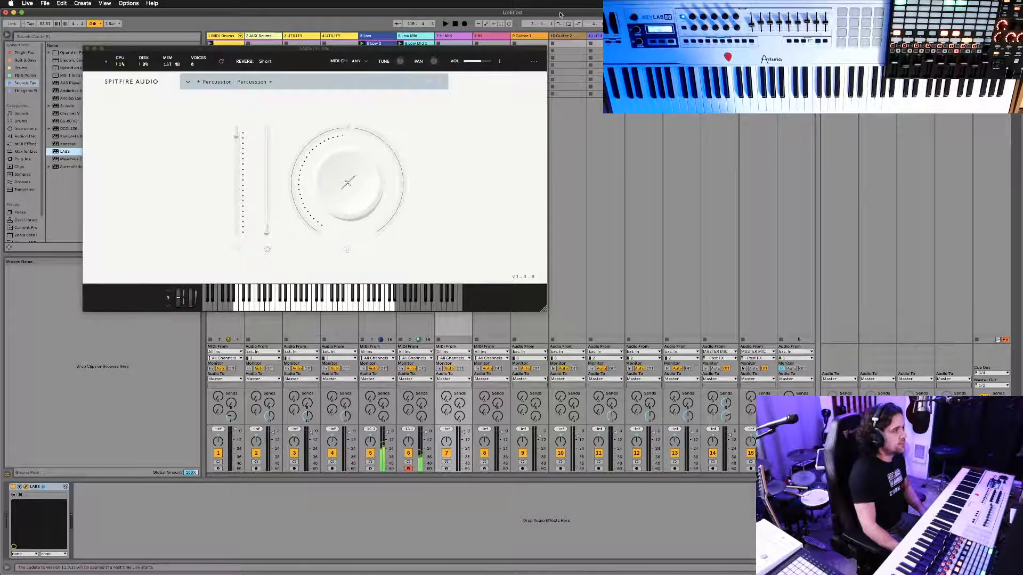
pyautogui.press('super+s')
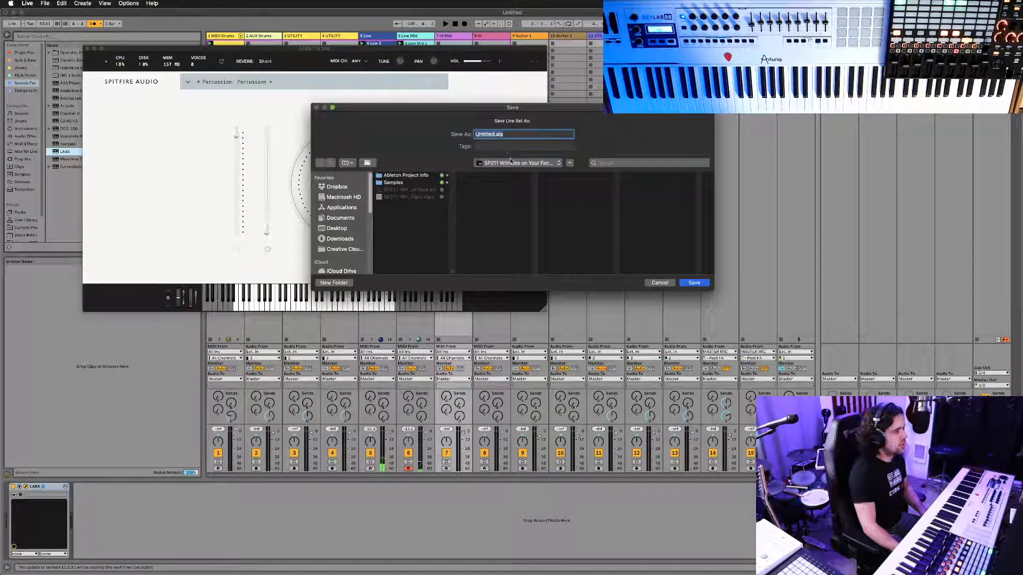
pyautogui.click(503, 163)
pyautogui.click(501, 171)
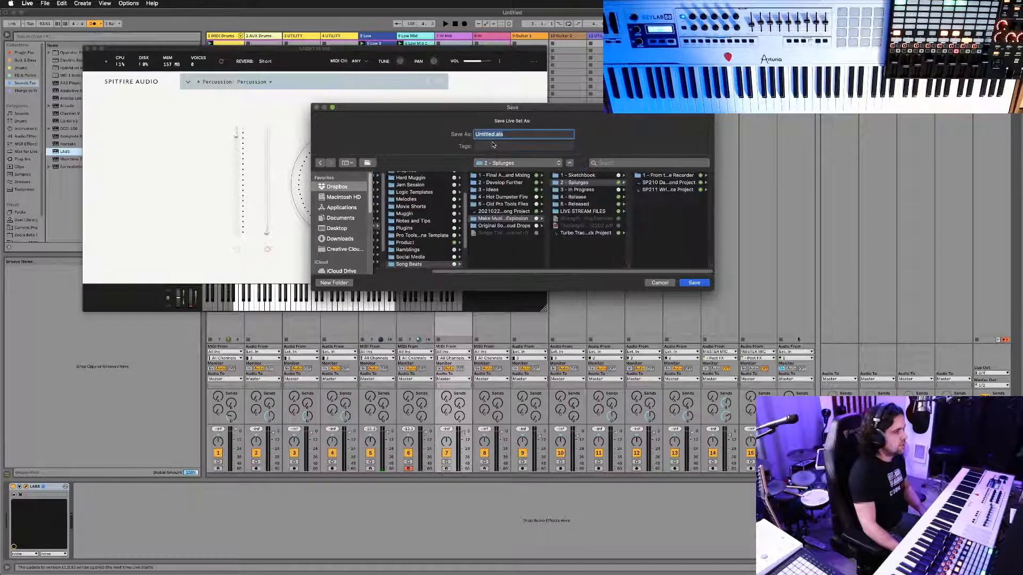
pyautogui.write('SP212')
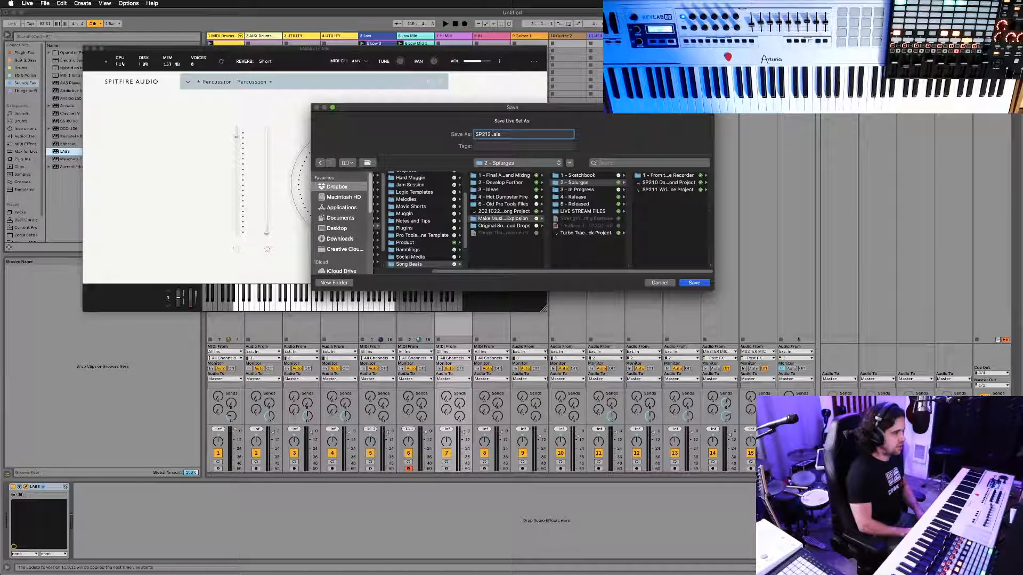
pyautogui.write('C')
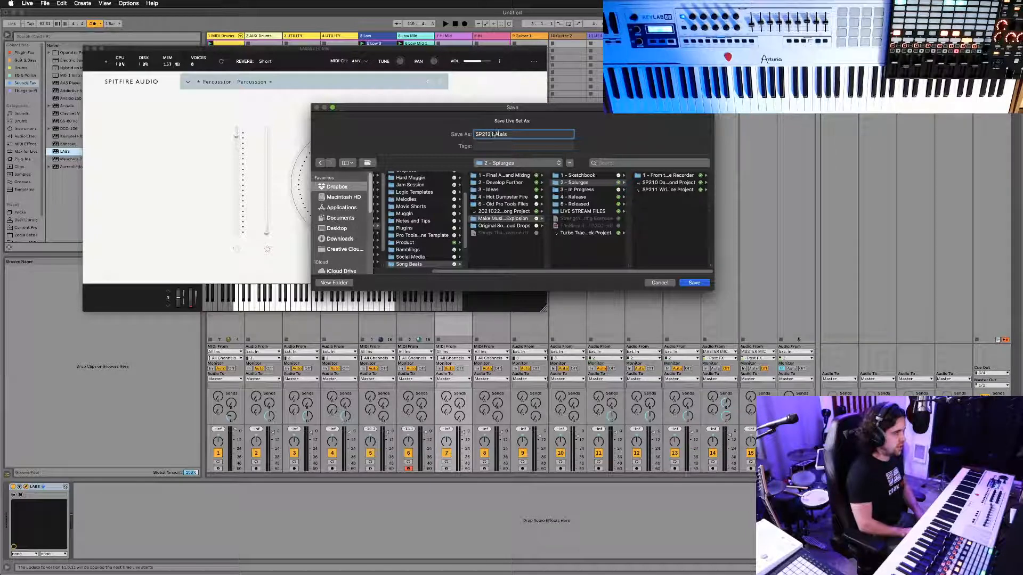
pyautogui.write('ABS Spitfire')
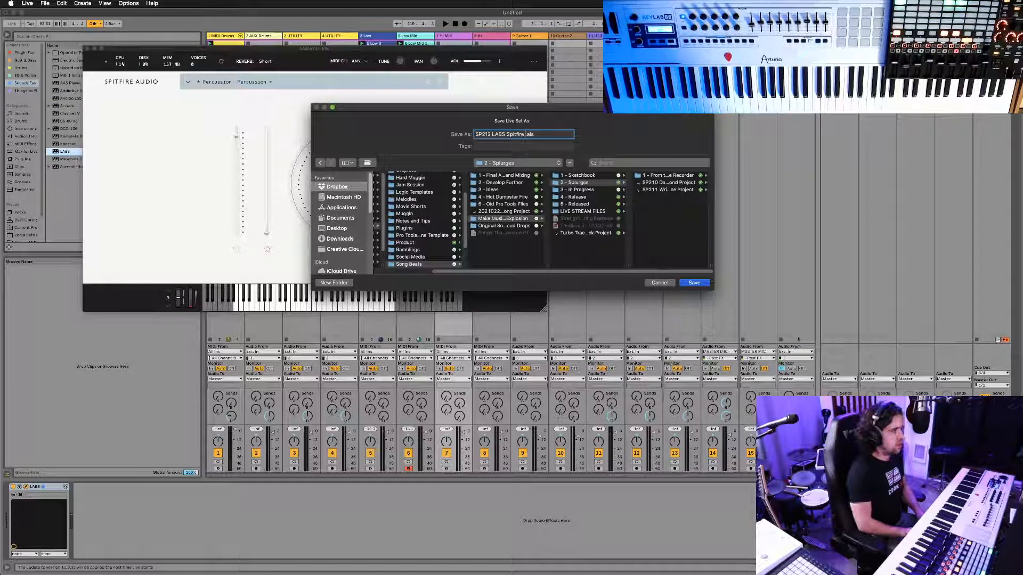
pyautogui.press('Return')
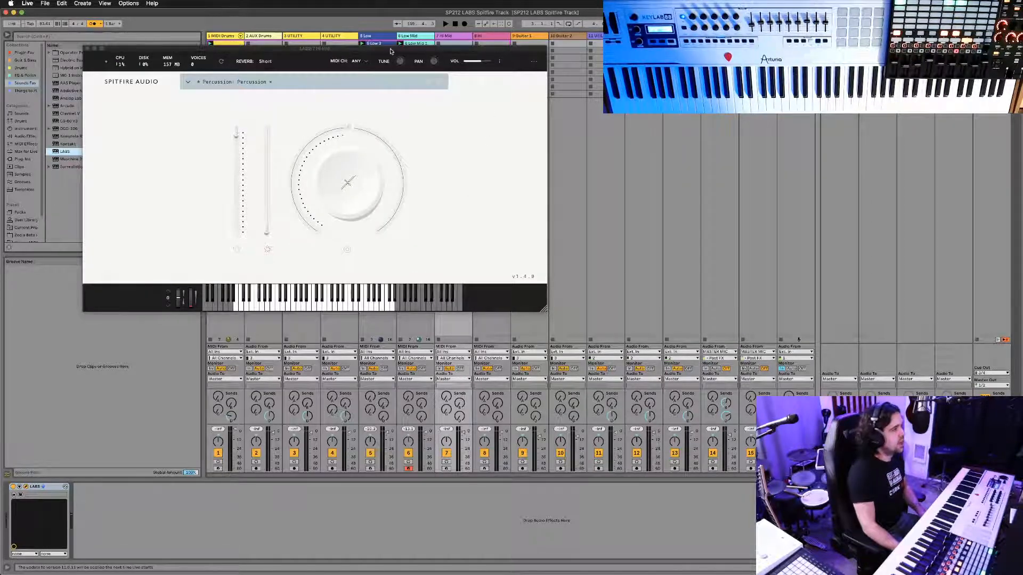
# Enlarge the LABS window on the 7 Hi Mid track and load the Soft Piano preset.
pyautogui.moveTo(390, 50); pyautogui.dragTo(481, 92)
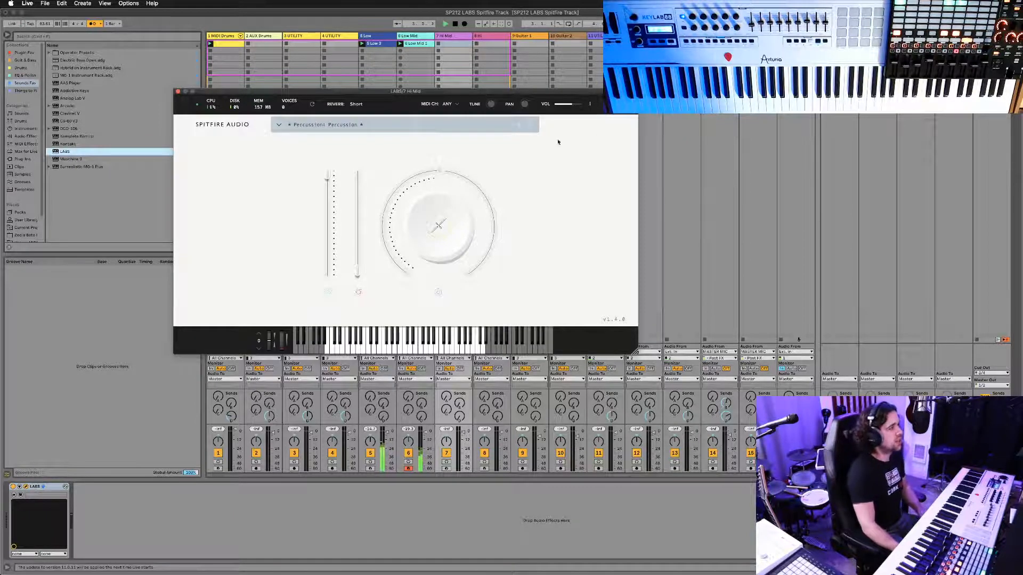
pyautogui.moveTo(635, 352); pyautogui.dragTo(919, 512)
pyautogui.moveTo(444, 91); pyautogui.dragTo(393, 82)
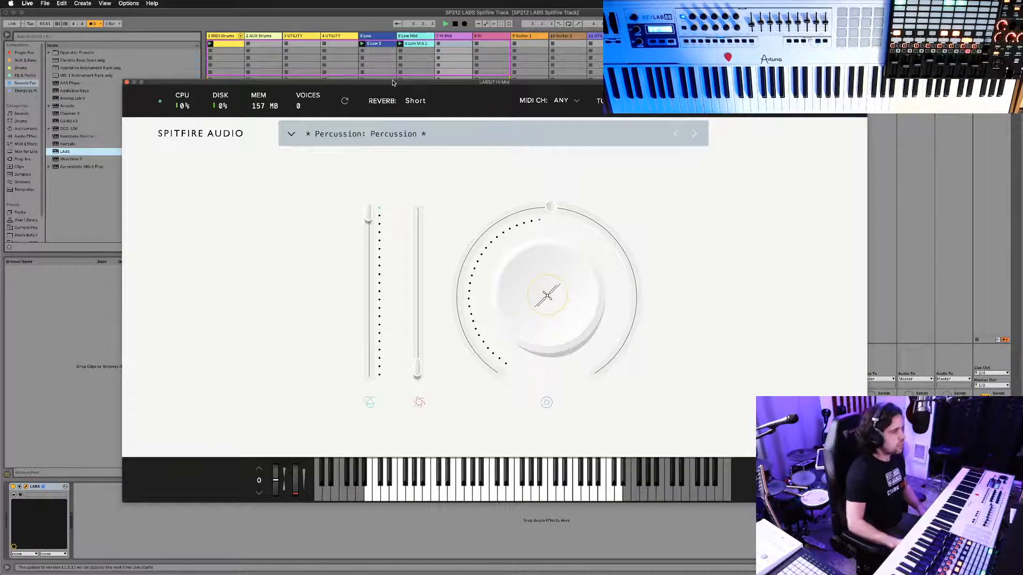
pyautogui.click(298, 137)
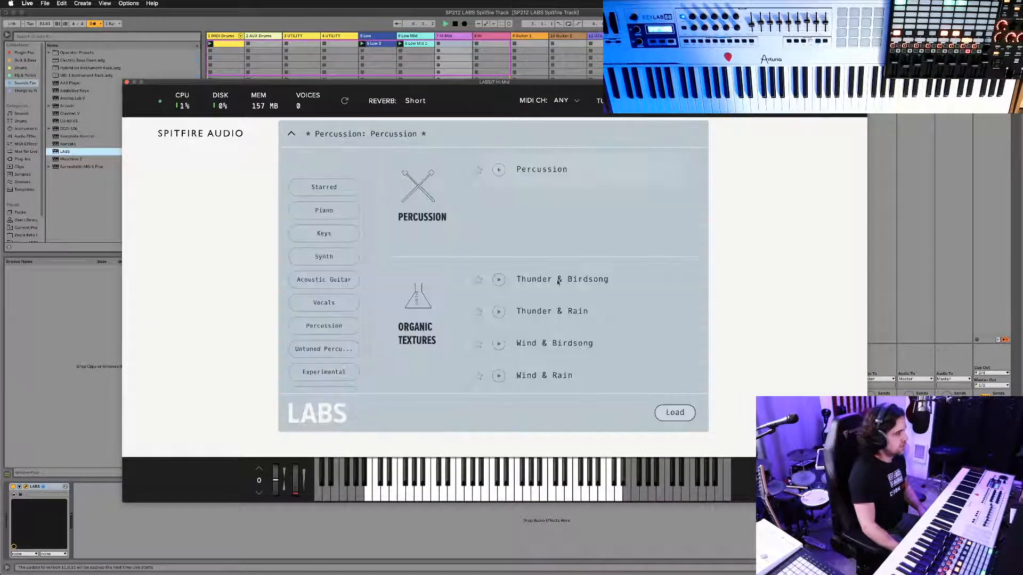
pyautogui.scroll(-6, 543, 274)
pyautogui.doubleClick(538, 272)
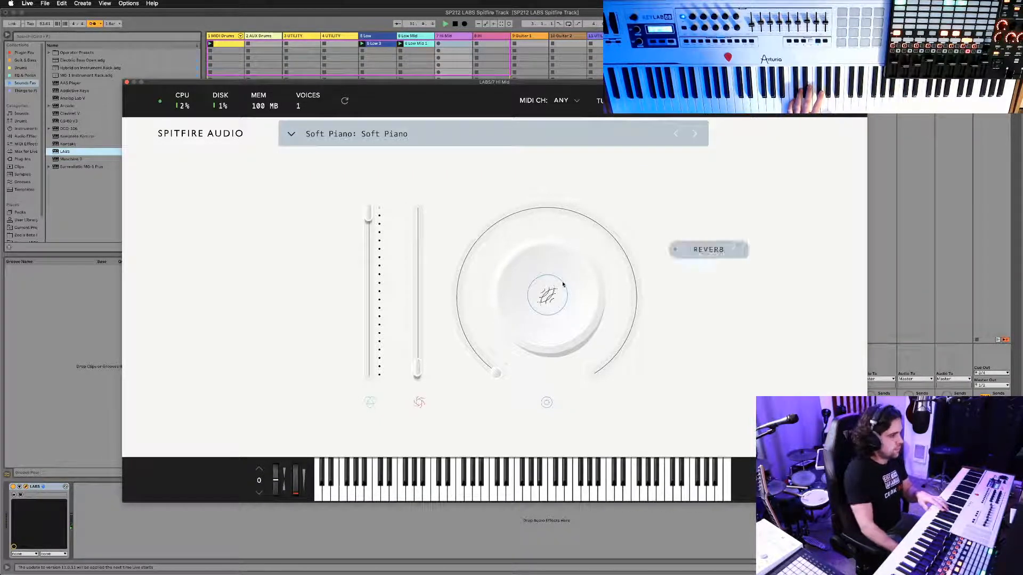
# Open the recorded MIDI clip on the 7 Hi Mid track, close the LABS window, and start the clip's loop at bar 5.
pyautogui.moveTo(570, 85); pyautogui.dragTo(597, 204)
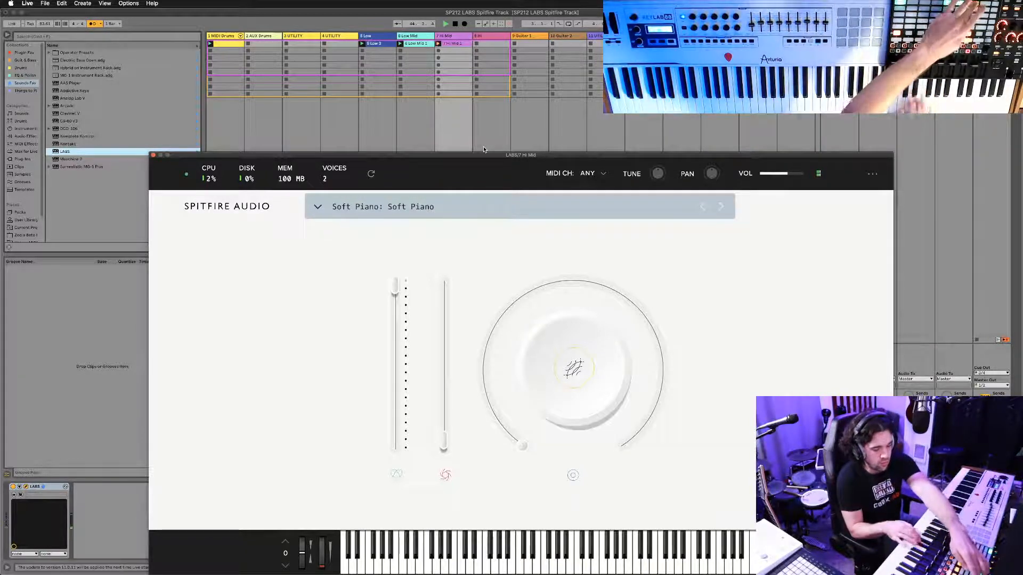
pyautogui.click(456, 46)
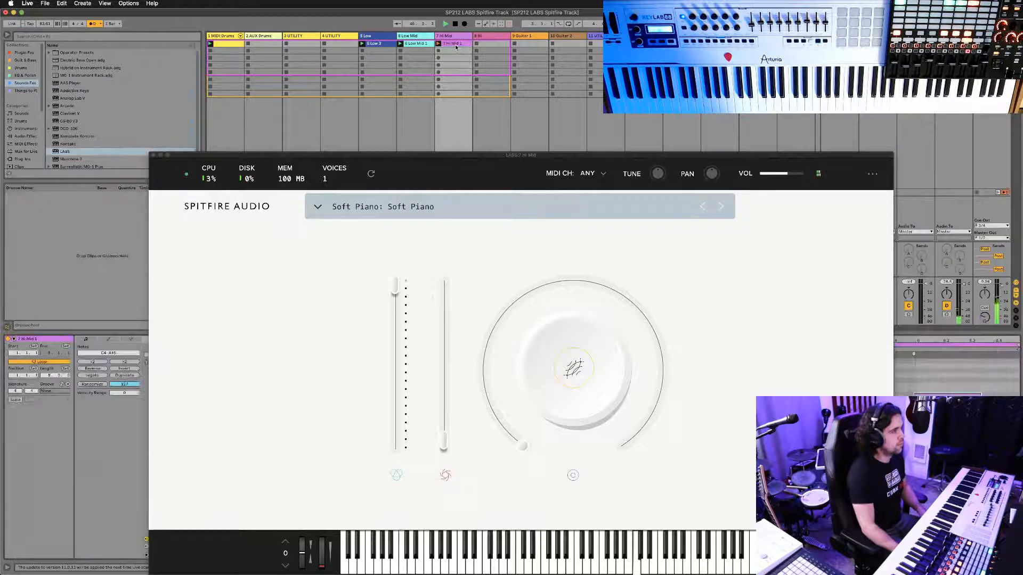
pyautogui.click(154, 155)
pyautogui.moveTo(185, 345); pyautogui.dragTo(601, 343)
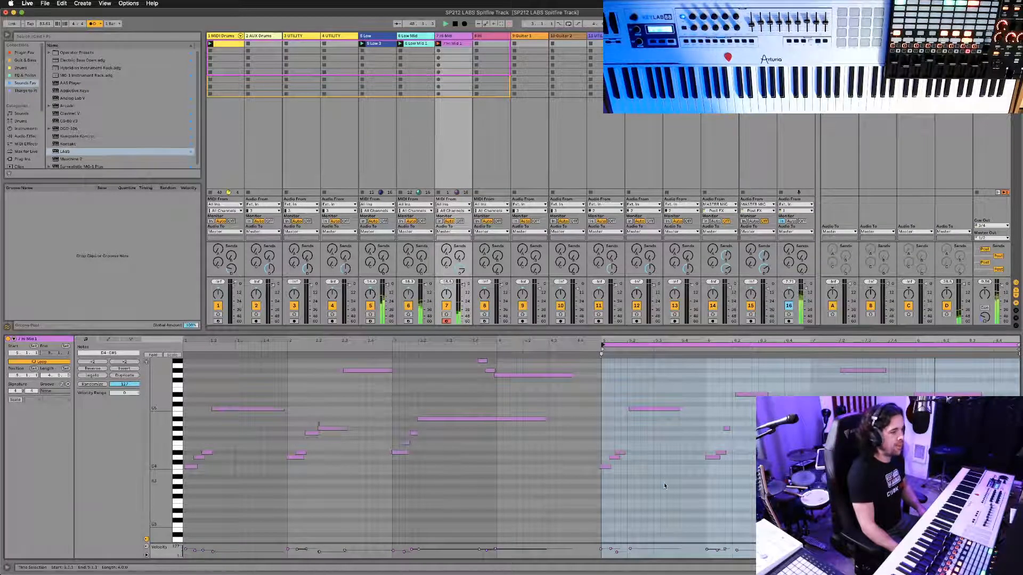
# Align the C4 note with the start of bar 5 and shift the selected notes in bar 7 slightly earlier.
pyautogui.click(608, 468)
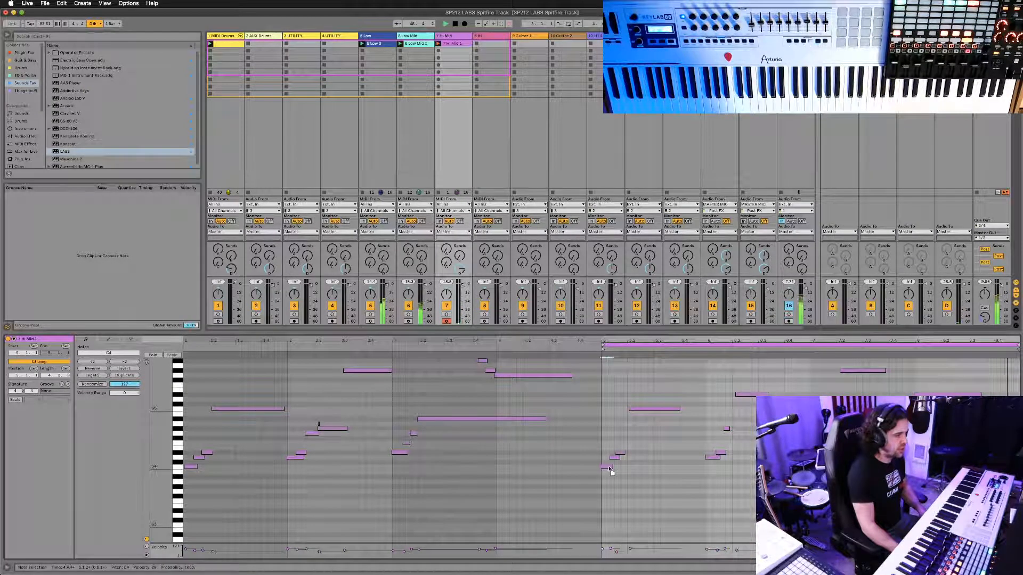
pyautogui.click(628, 465)
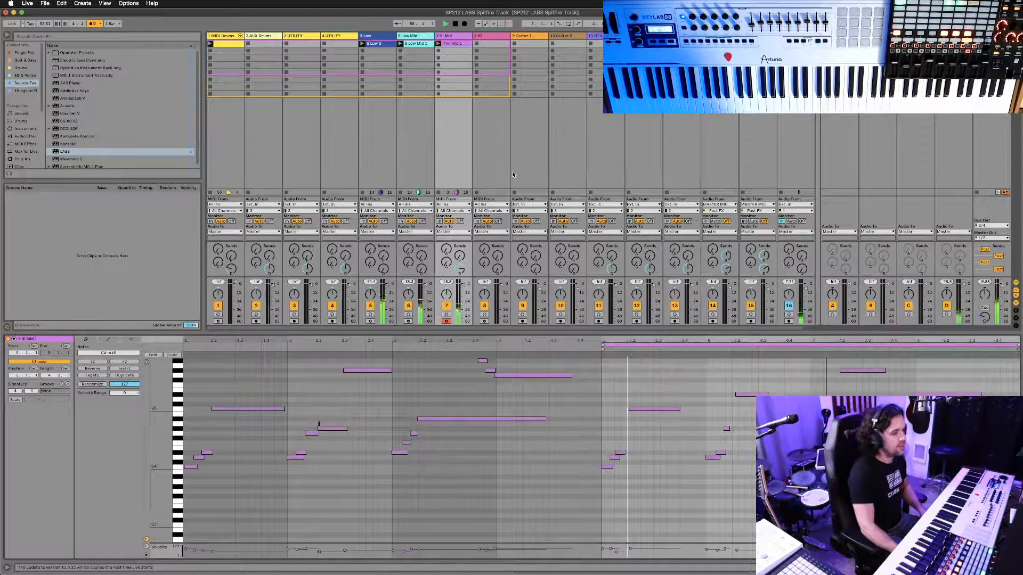
pyautogui.moveTo(818, 462); pyautogui.dragTo(847, 406)
pyautogui.moveTo(857, 452); pyautogui.dragTo(836, 453)
pyautogui.click(798, 429)
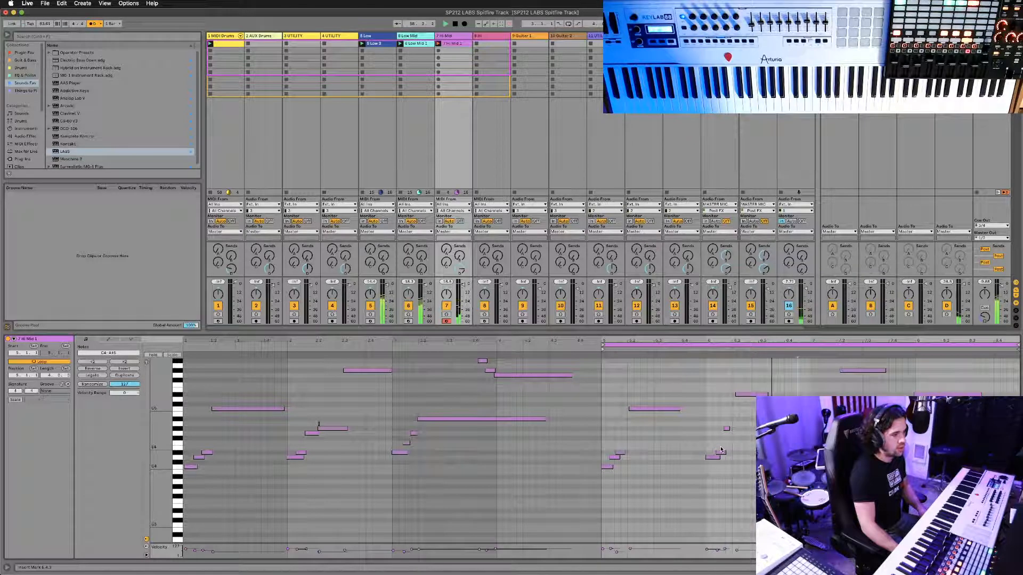
# Select the short G#4 note at the end of the rising figure in bar 6 of the clip.
pyautogui.click(727, 429)
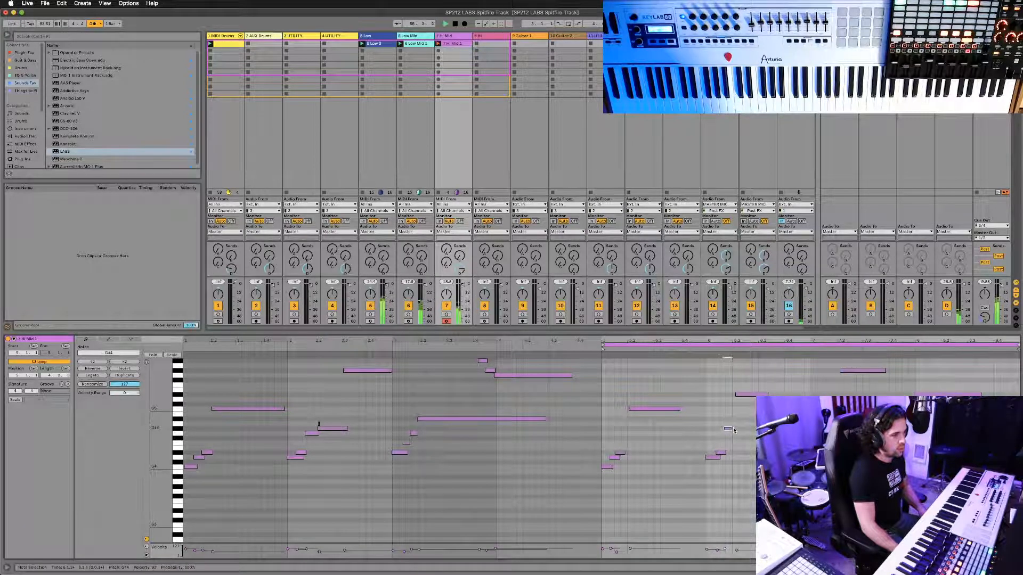
# Move the start and loop start of the second 7 Hi Mid clip to bar 39 and start playback.
pyautogui.click(441, 35)
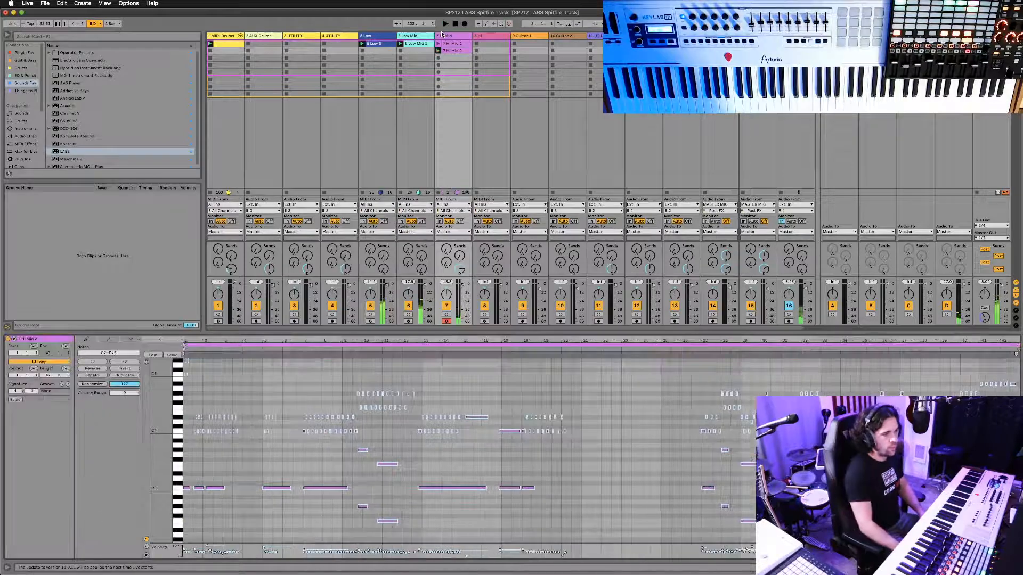
pyautogui.click(902, 345)
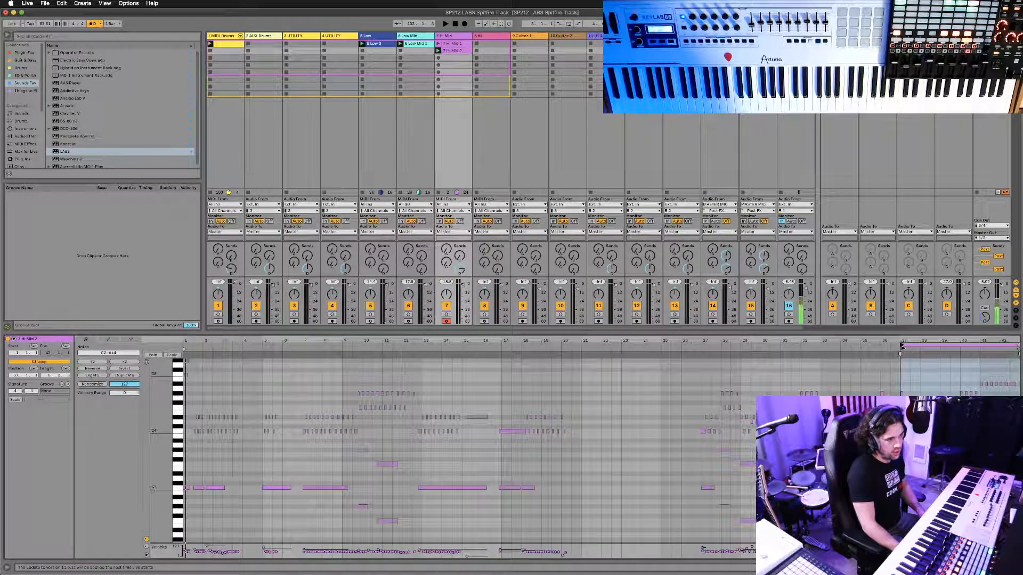
pyautogui.click(902, 346)
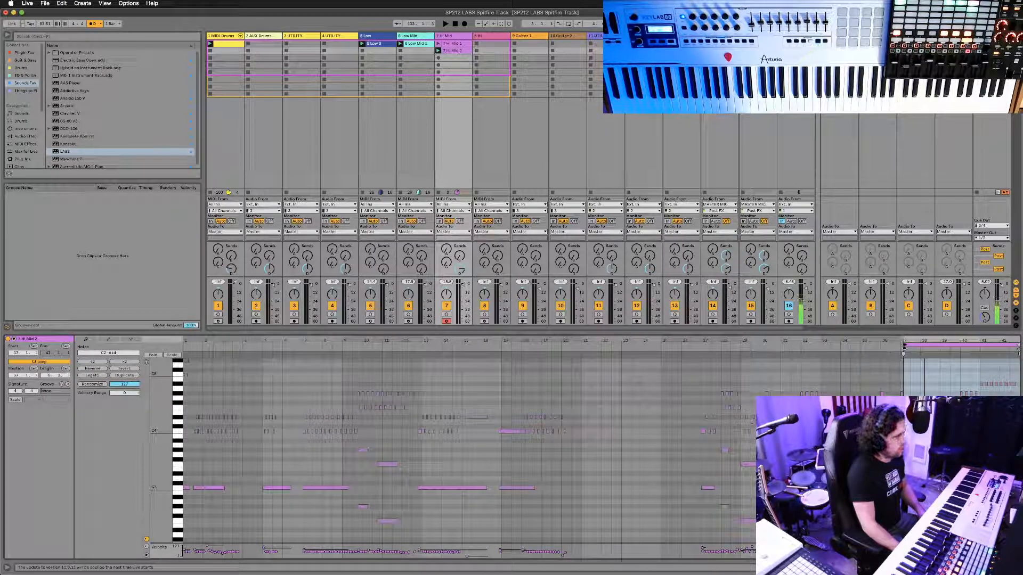
pyautogui.scroll(3, 1002, 423)
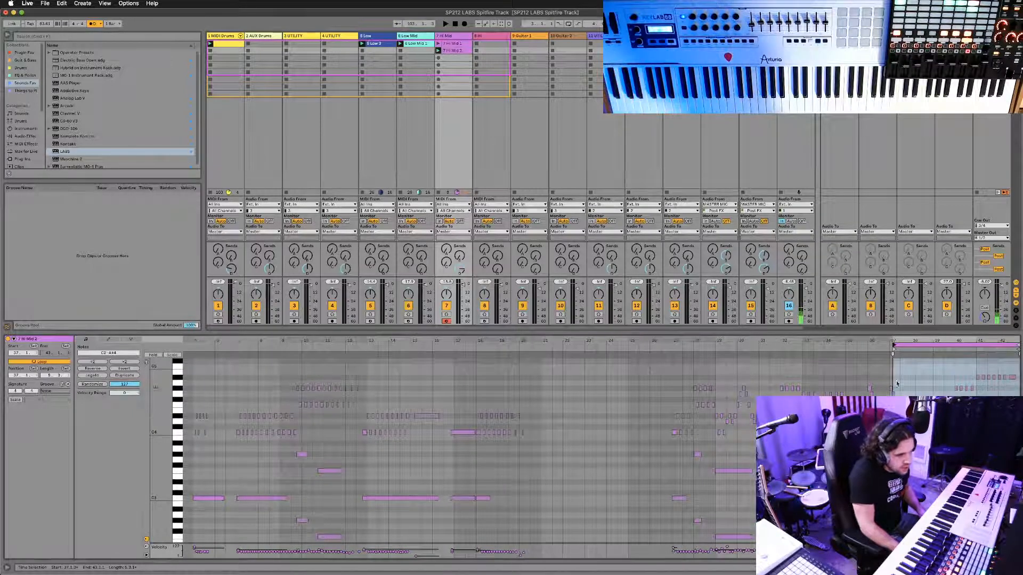
pyautogui.scroll(-1, 602, 450)
pyautogui.scroll(-1, 464, 450)
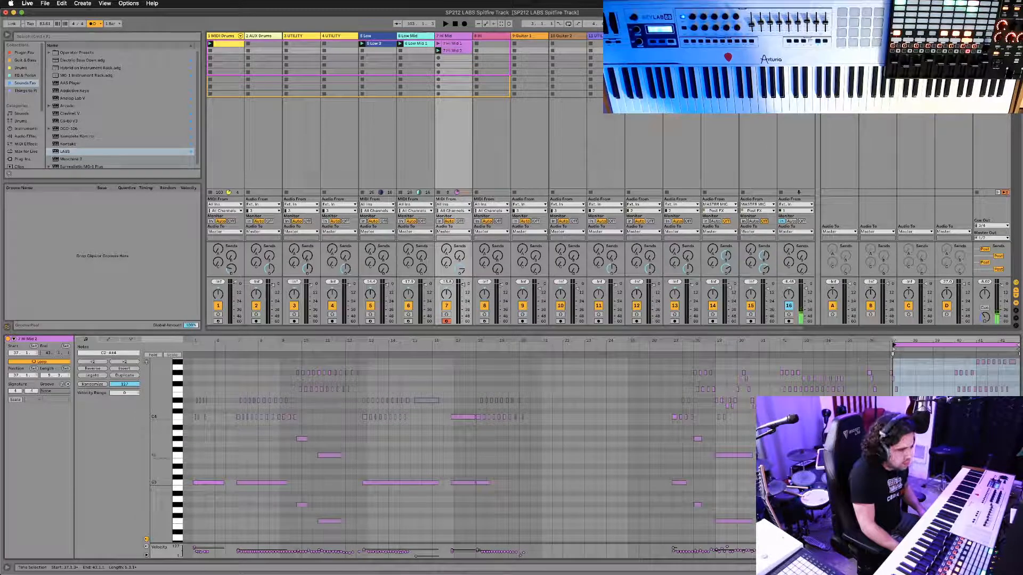
pyautogui.moveTo(894, 347); pyautogui.dragTo(934, 351)
pyautogui.press('space')
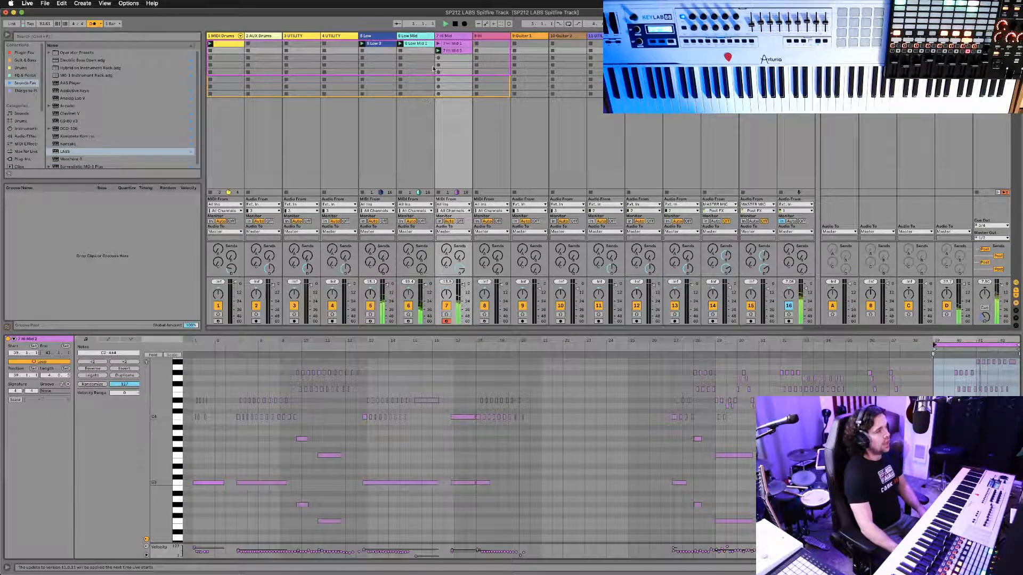
# Review the Soft Piano settings in the LABS window on the 7 Hi Mid track and close the window.
pyautogui.click(449, 59)
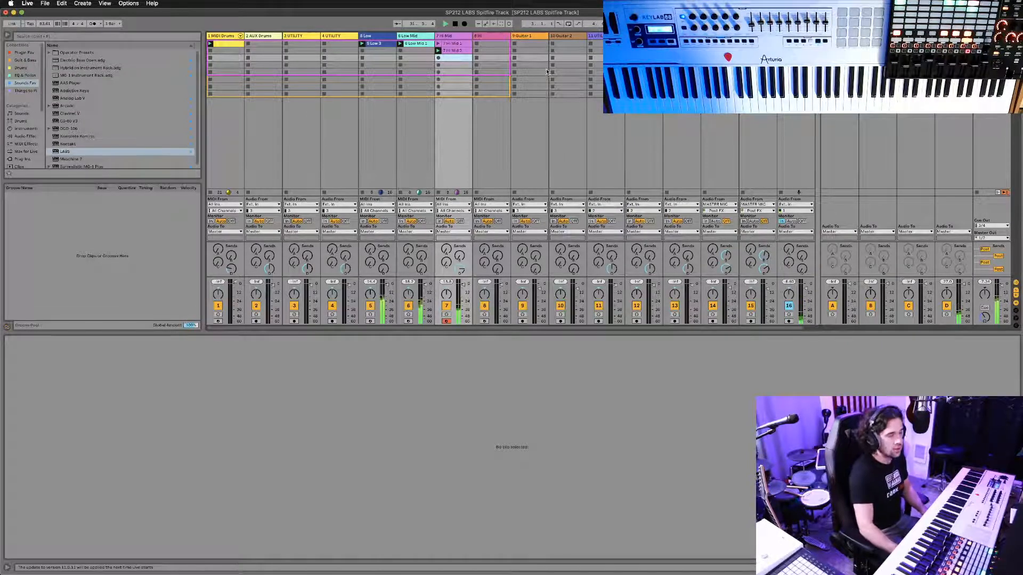
pyautogui.click(458, 155)
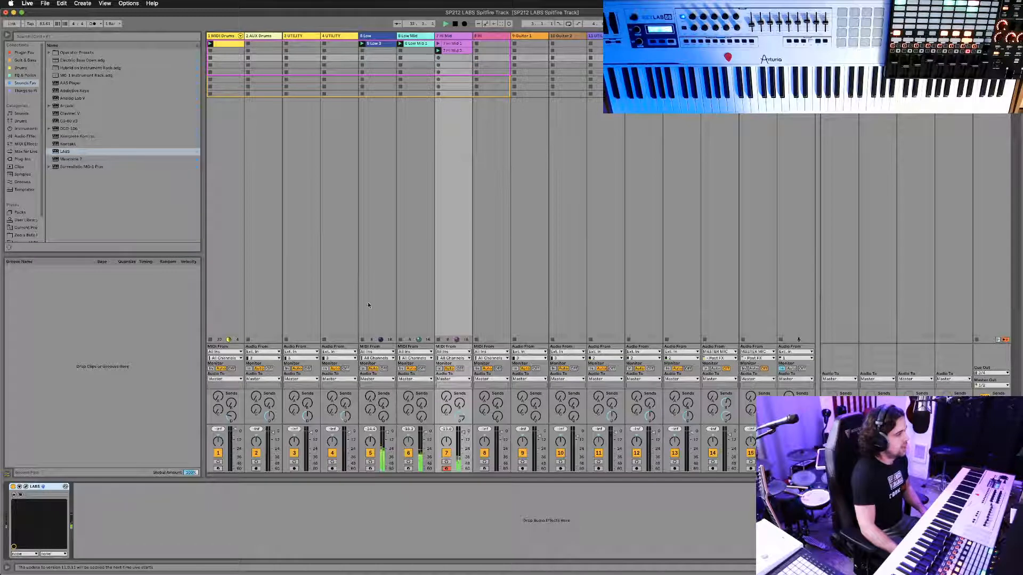
pyautogui.click(26, 486)
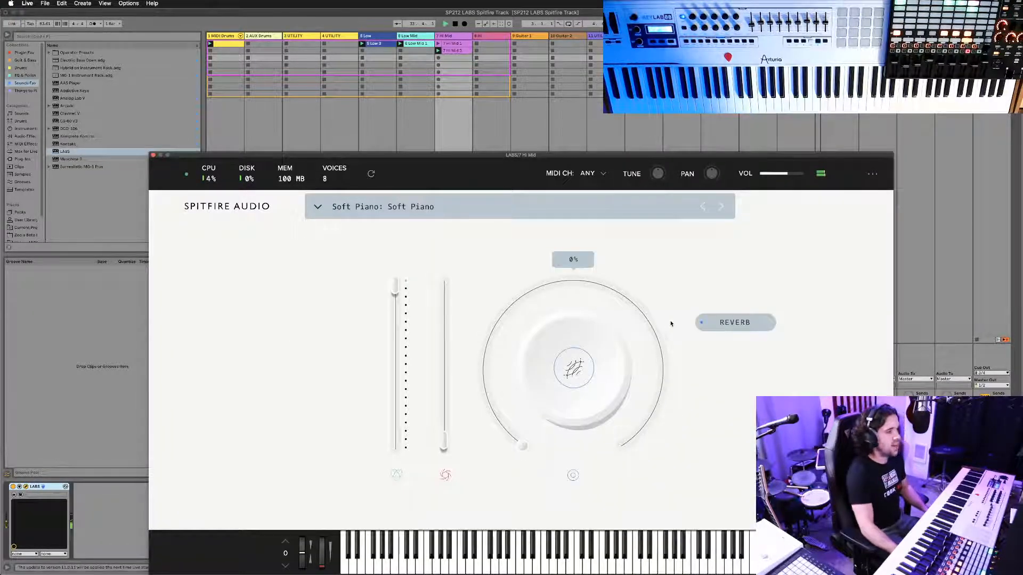
pyautogui.click(154, 156)
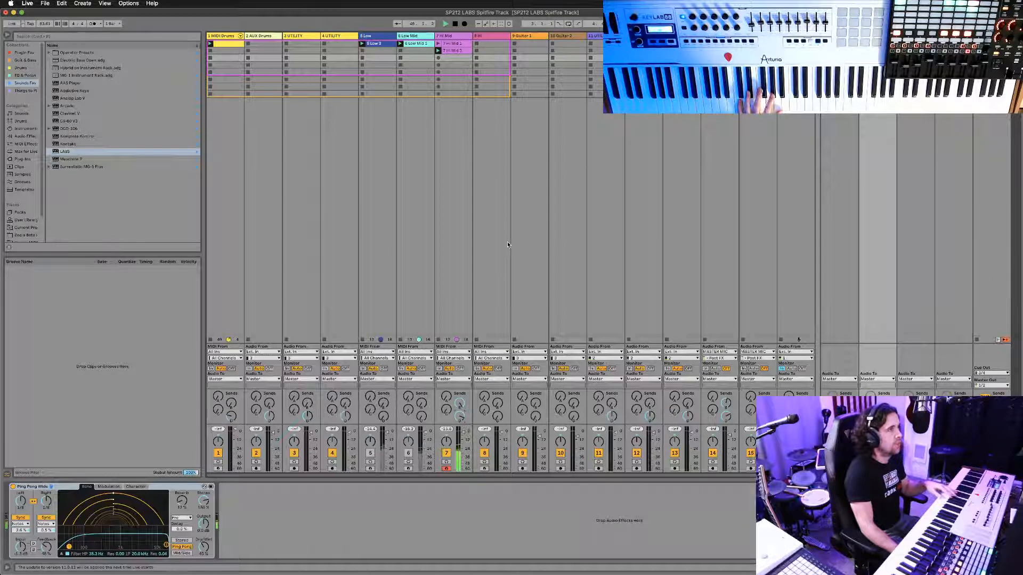
# Rename the second clip on the 7 Hi Mid track as A Section.
pyautogui.click(458, 190)
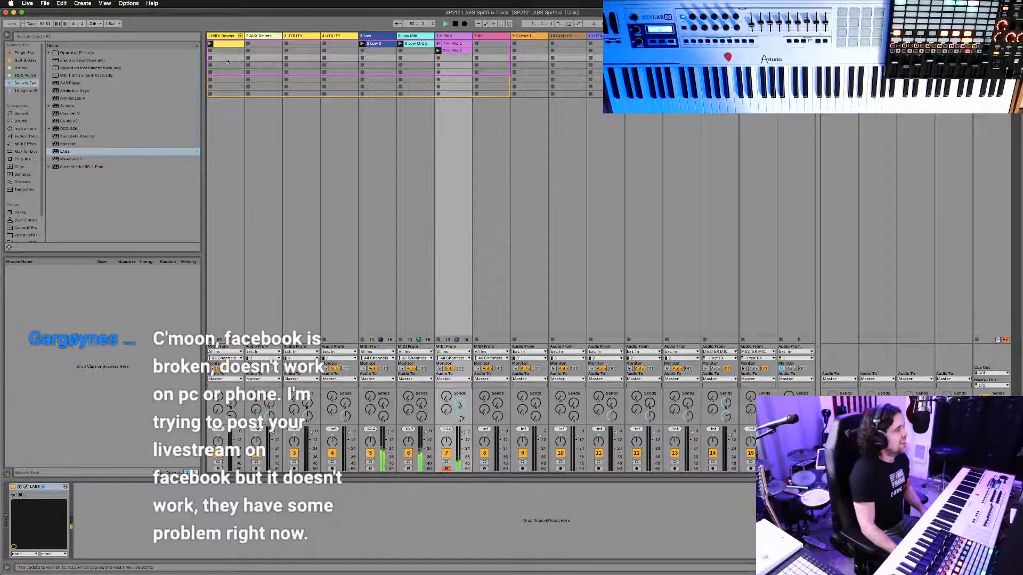
pyautogui.click(496, 37)
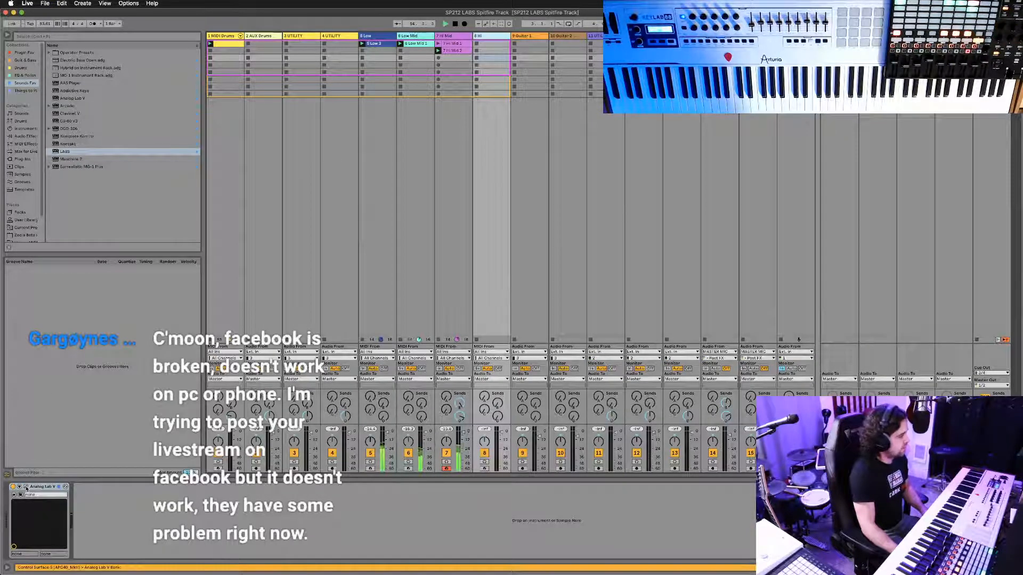
pyautogui.click(457, 60)
pyautogui.click(457, 52)
pyautogui.press('super+r')
pyautogui.write('A Section')
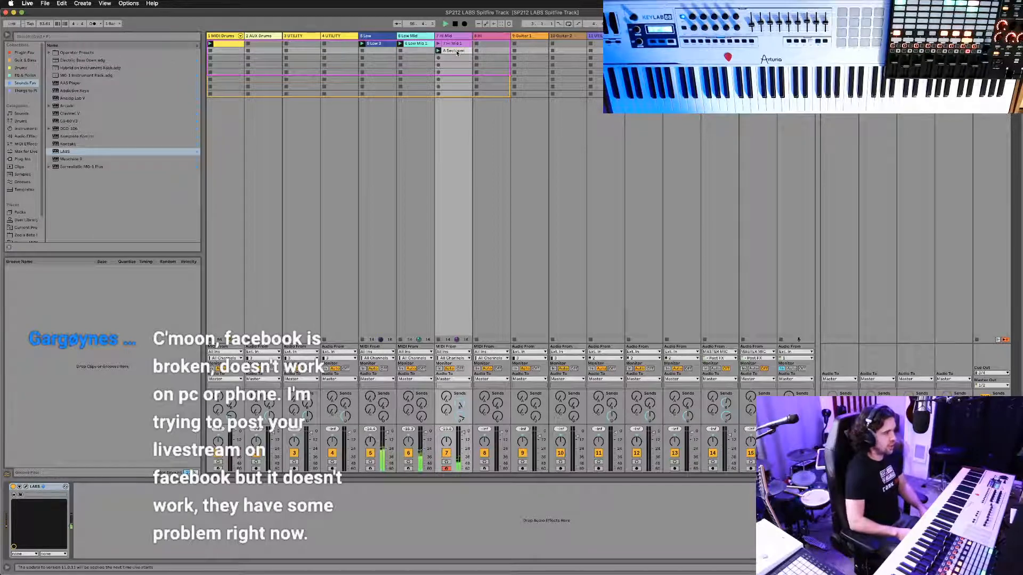
pyautogui.press('BackSpace')
pyautogui.press('BackSpace')
pyautogui.press('BackSpace')
pyautogui.press('BackSpace')
pyautogui.press('Escape')
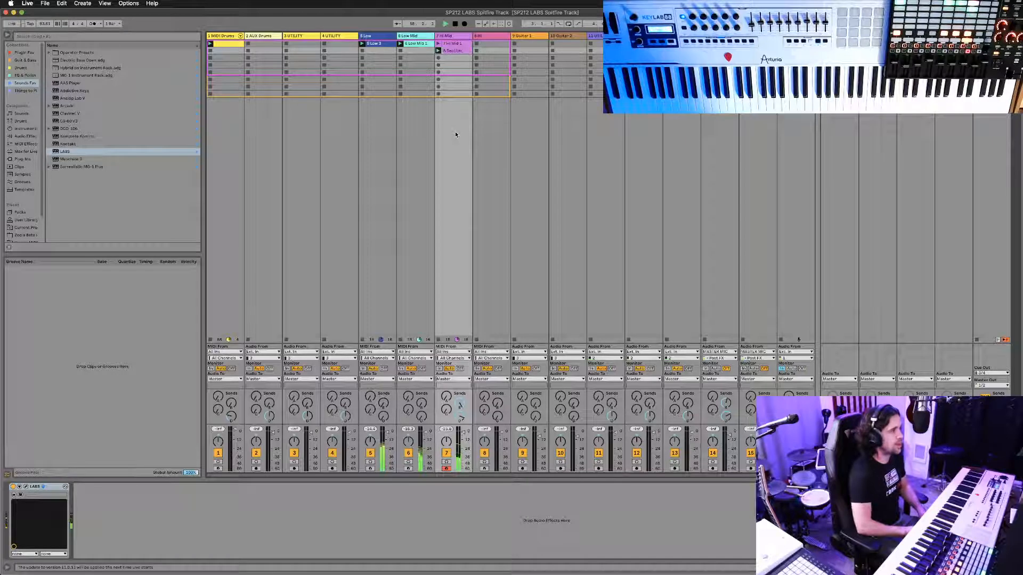
# Record a piano clip in the third slot of the 7 Hi Mid track and rename it as B Section.
pyautogui.click(462, 57)
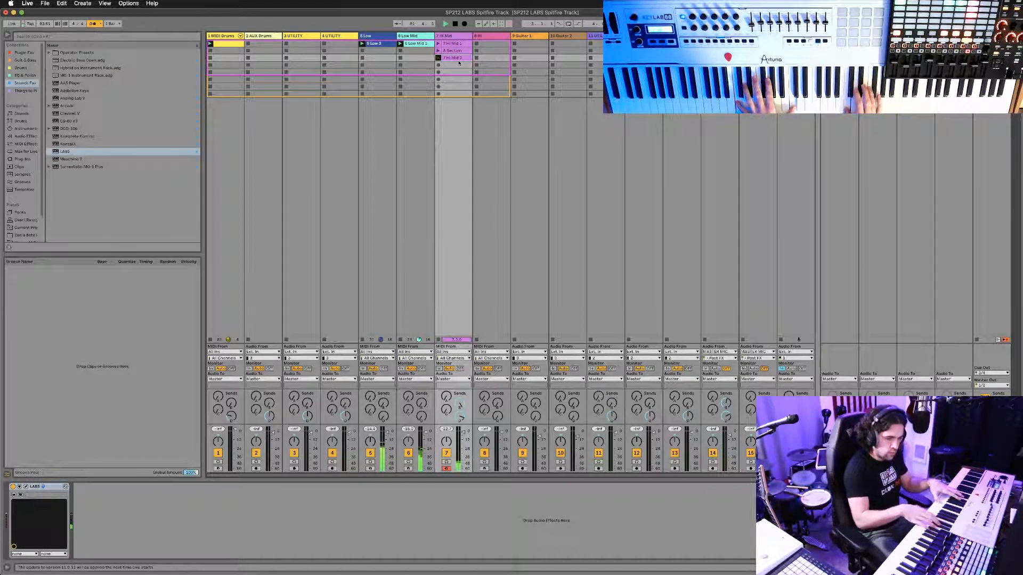
pyautogui.doubleClick(457, 58)
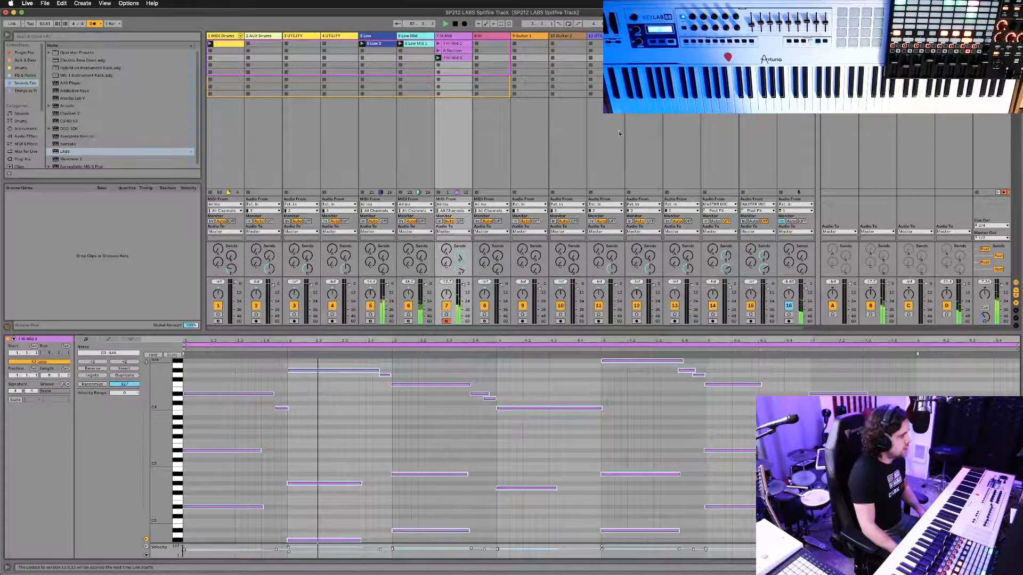
pyautogui.click(454, 57)
pyautogui.press('super+r')
pyautogui.write('B Section')
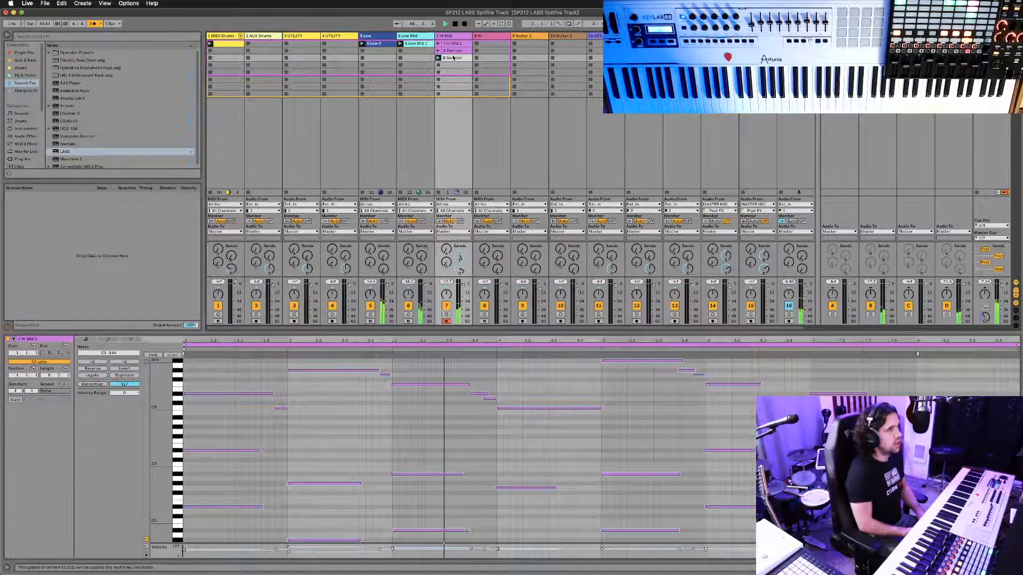
pyautogui.press('Return')
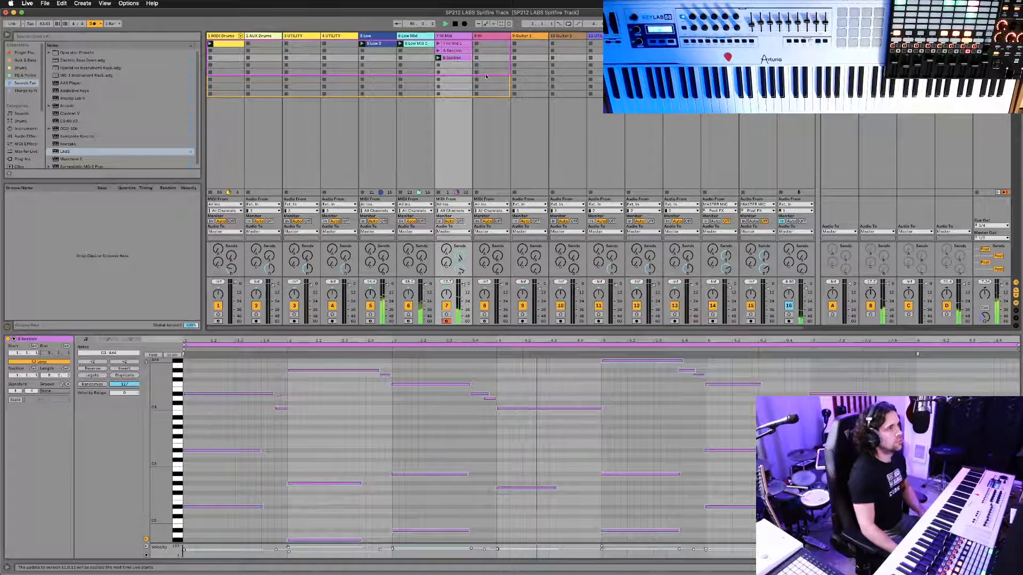
pyautogui.click(461, 66)
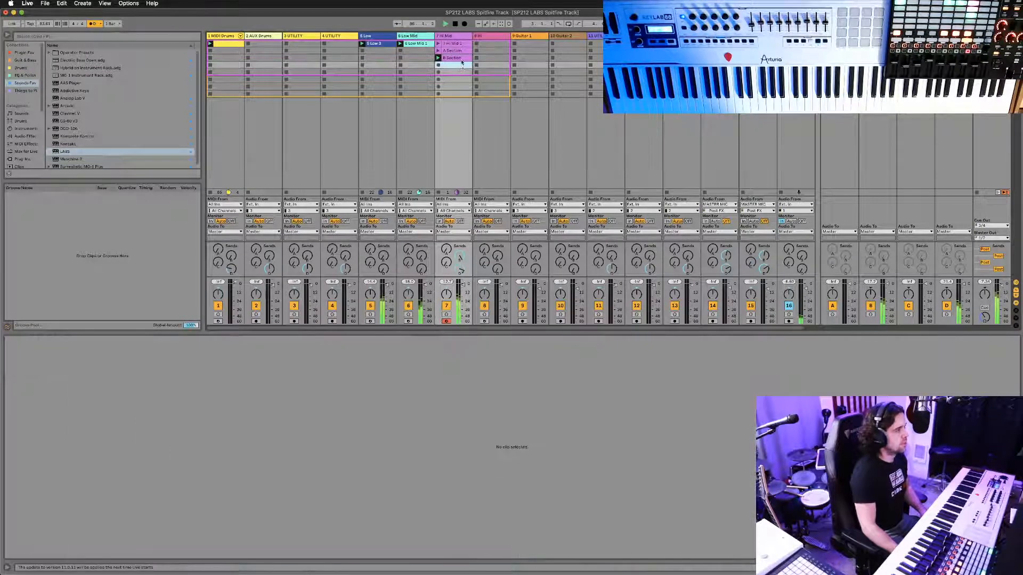
pyautogui.click(460, 58)
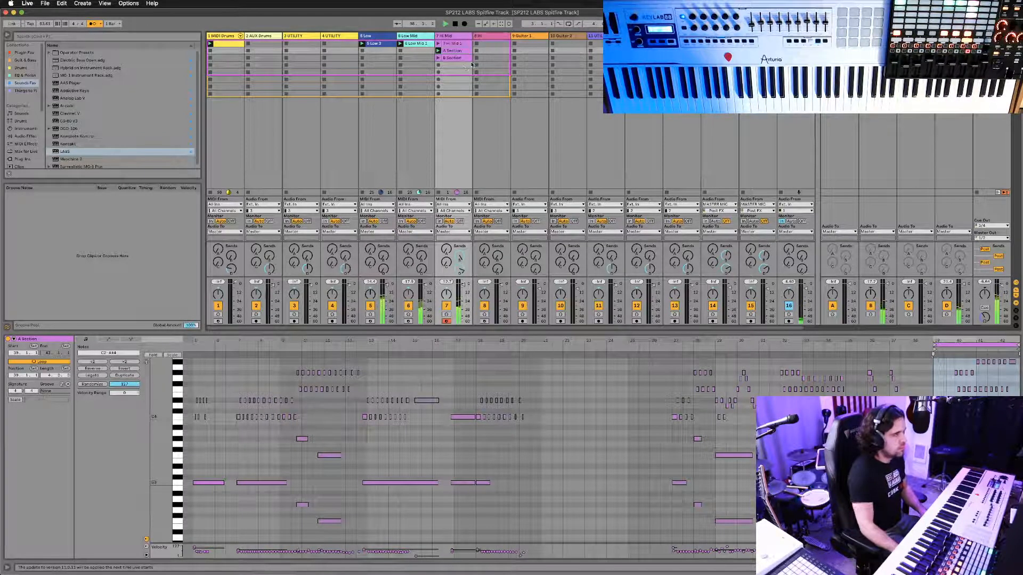
# Replace Analog Lab V on the 8 Hi track with LABS and open its preset list.
pyautogui.click(486, 36)
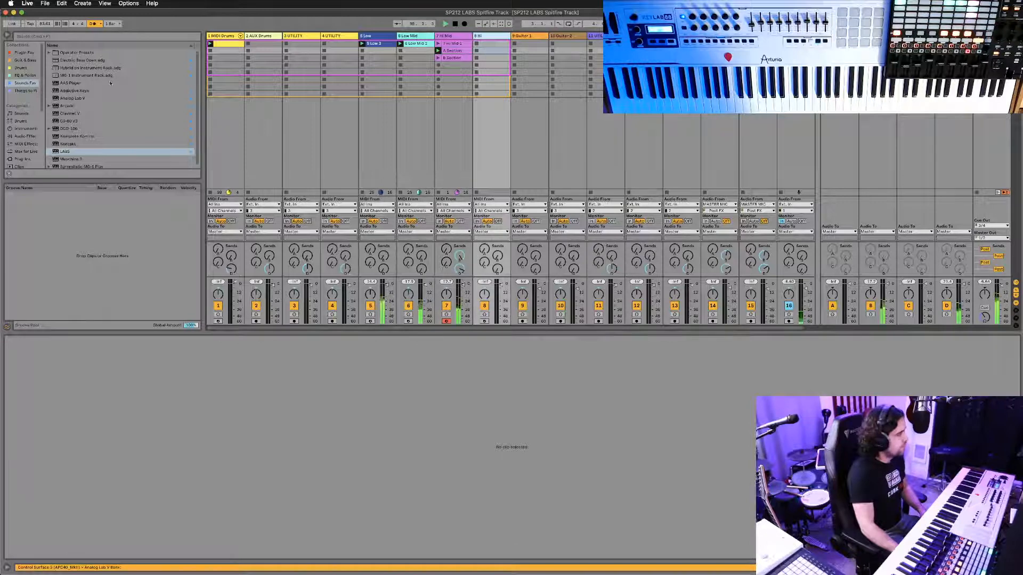
pyautogui.doubleClick(67, 151)
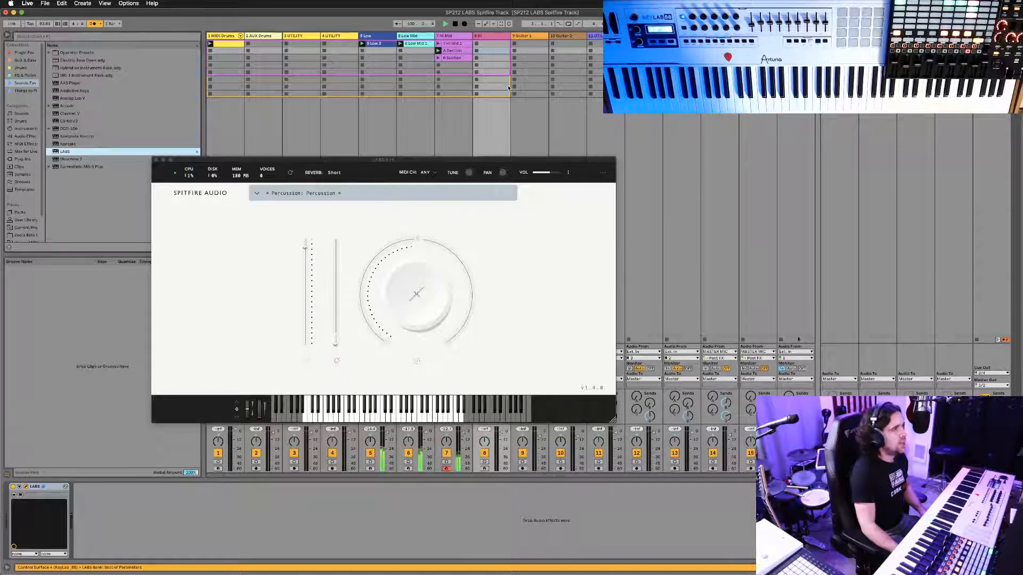
pyautogui.moveTo(417, 160); pyautogui.dragTo(424, 154)
pyautogui.click(429, 187)
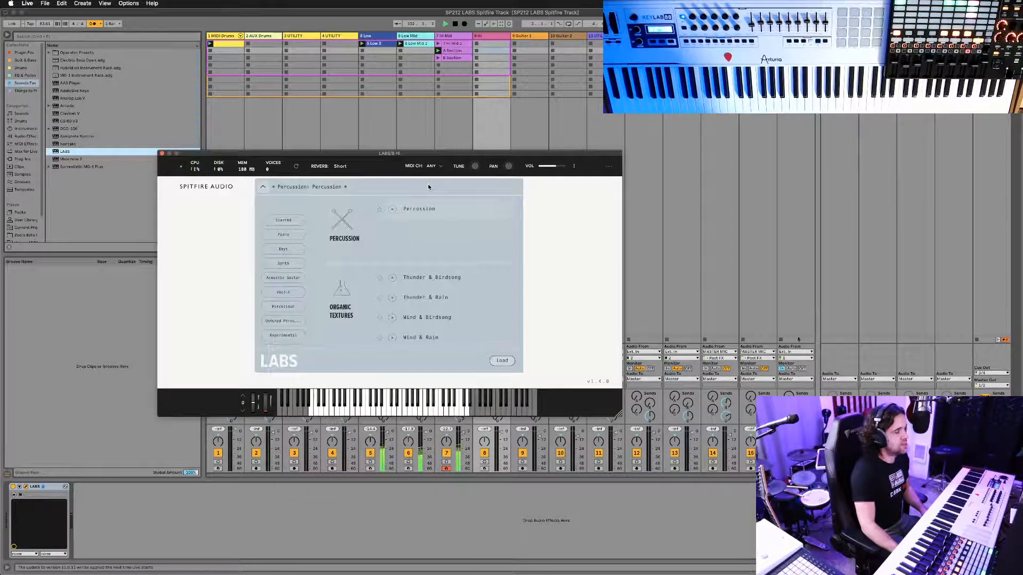
# Enlarge the LABS window on the 8 Hi track and reposition it so the preset list is easier to read.
pyautogui.scroll(-5, 400, 275)
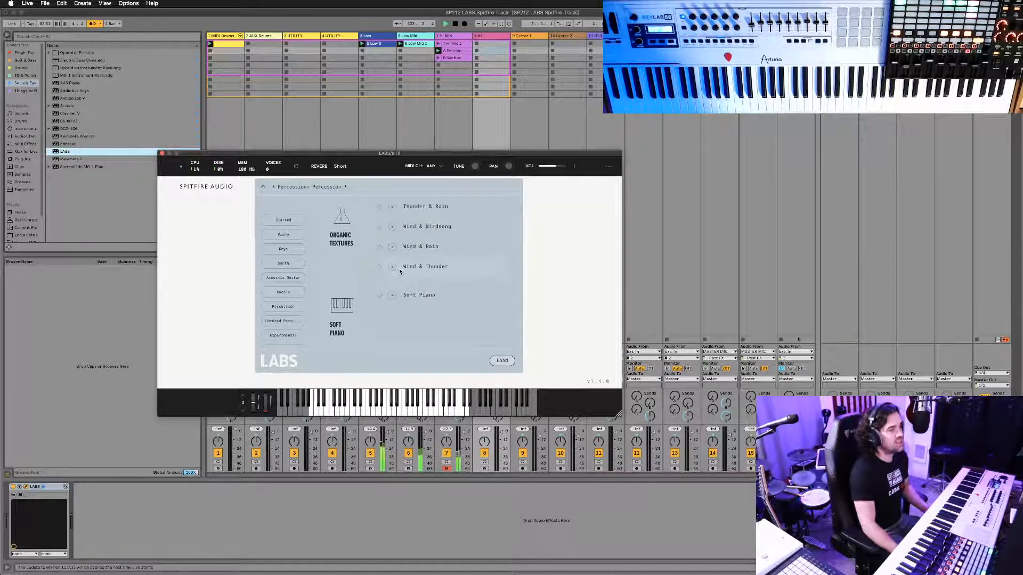
pyautogui.scroll(-3, 399, 270)
pyautogui.scroll(-5, 400, 269)
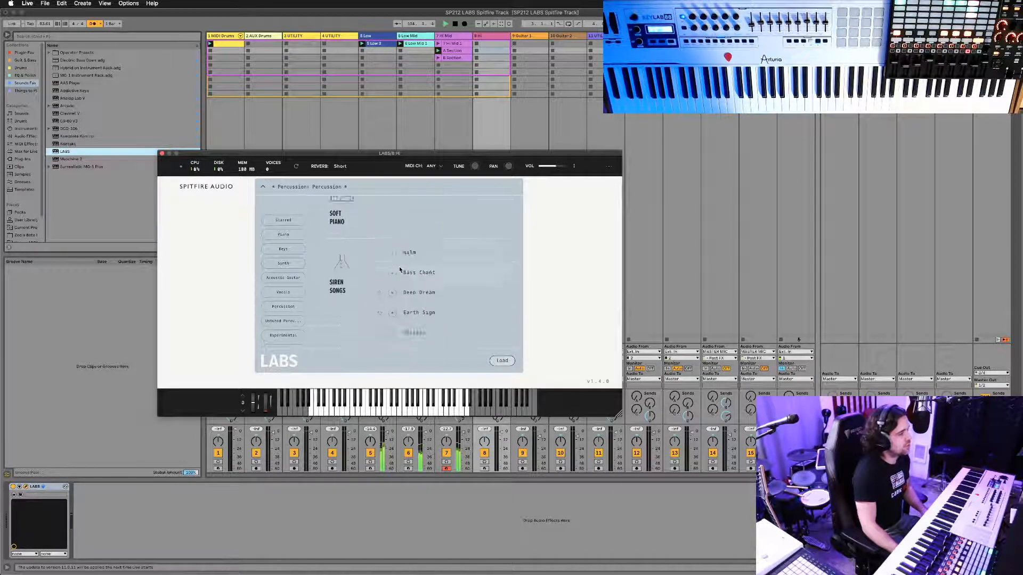
pyautogui.scroll(-9, 439, 313)
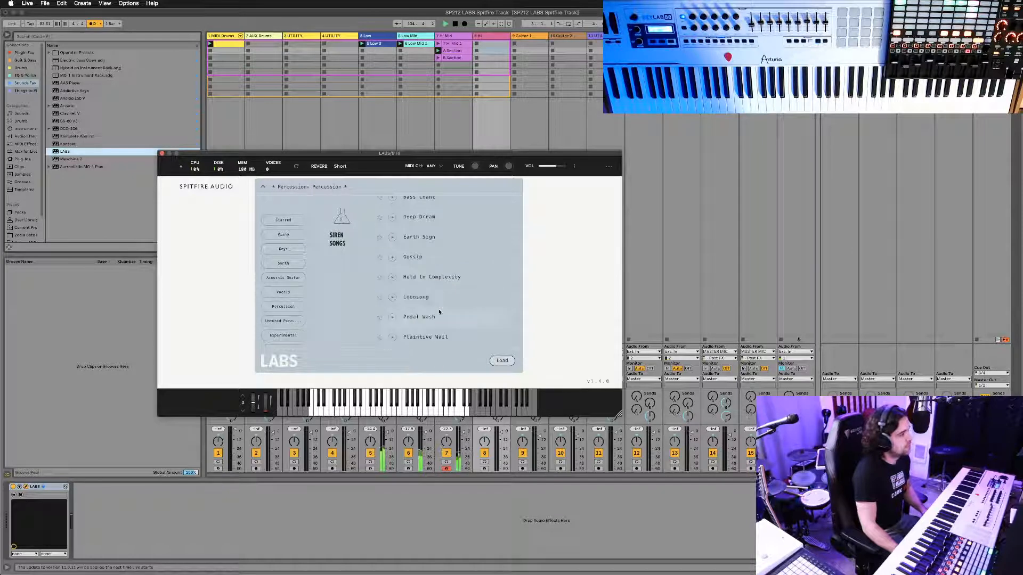
pyautogui.scroll(-3, 440, 313)
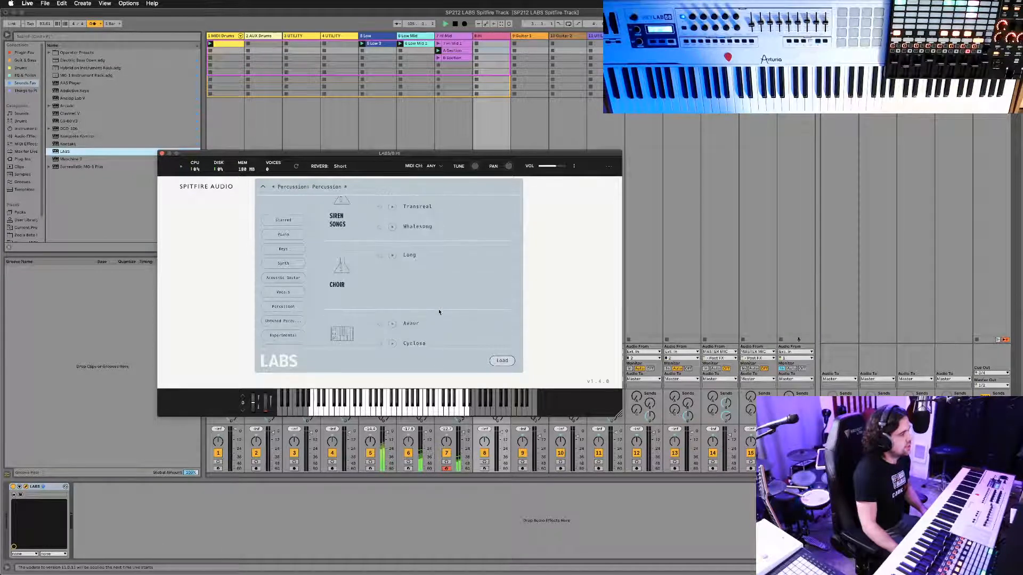
pyautogui.scroll(-10, 440, 313)
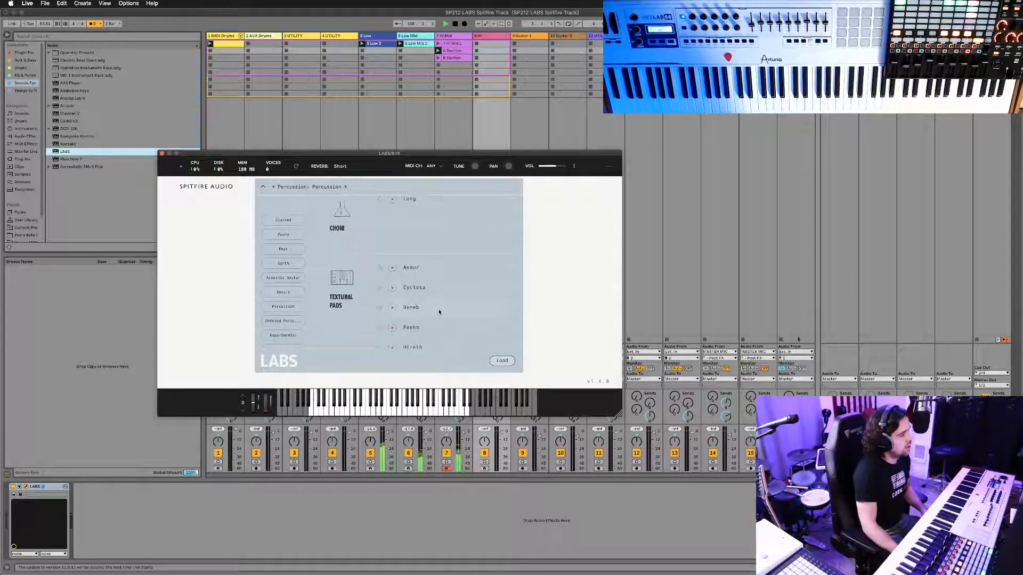
pyautogui.scroll(-1, 440, 313)
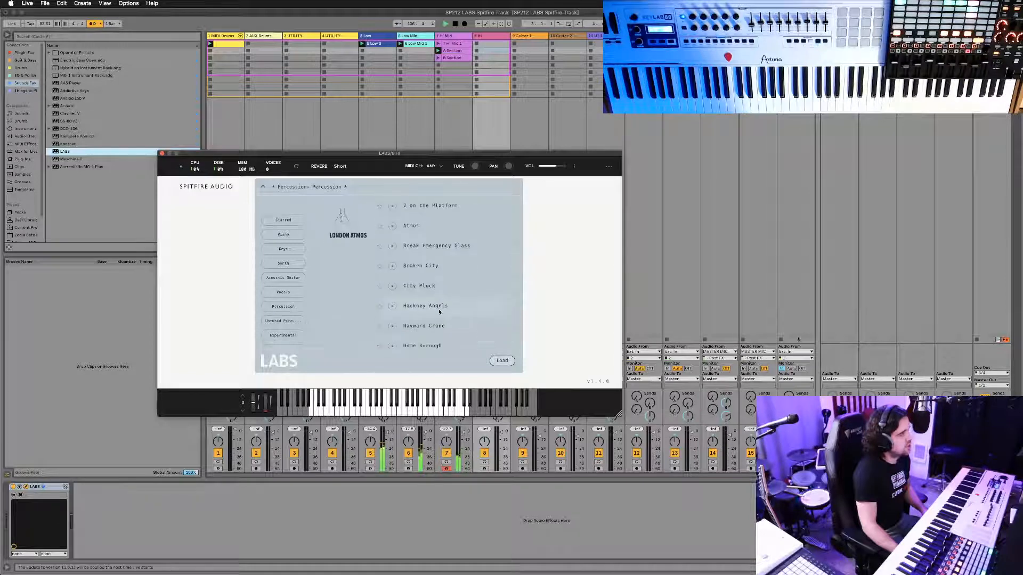
pyautogui.click(627, 430)
pyautogui.moveTo(619, 414); pyautogui.dragTo(890, 566)
pyautogui.moveTo(441, 151); pyautogui.dragTo(346, 83)
# Load the Soft Organ preset from the Pipe Organ pack on the 8 Hi track.
pyautogui.scroll(-3, 452, 259)
pyautogui.scroll(-5, 452, 259)
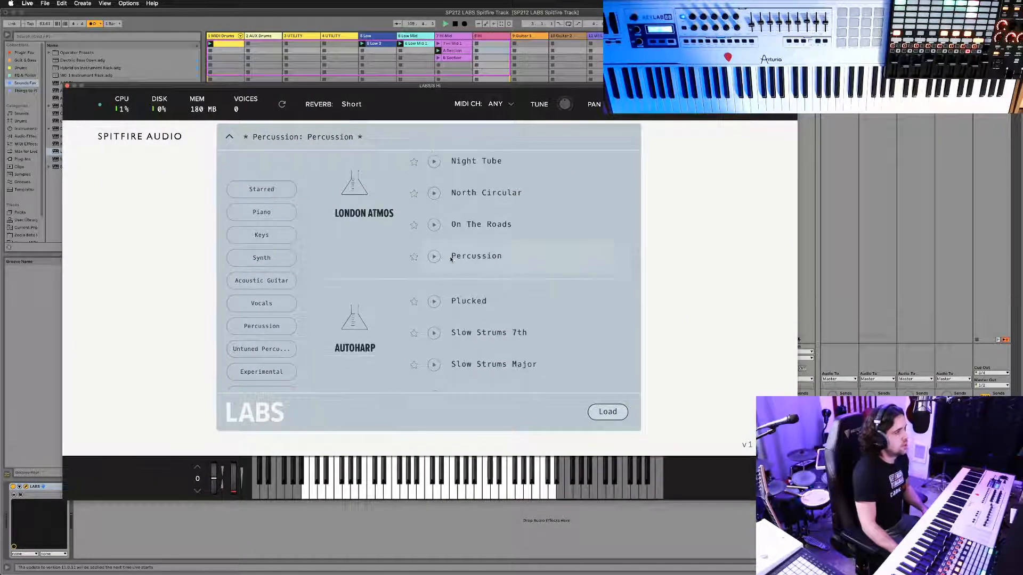
pyautogui.scroll(-5, 451, 259)
pyautogui.scroll(-5, 460, 260)
pyautogui.scroll(-5, 477, 275)
pyautogui.scroll(-3, 478, 274)
pyautogui.scroll(-2, 467, 238)
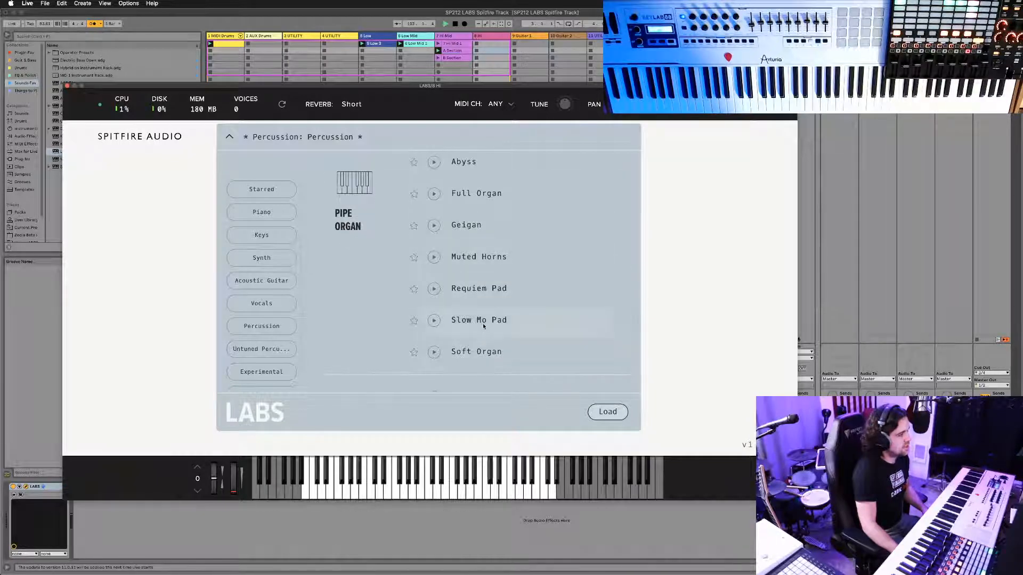
pyautogui.doubleClick(489, 351)
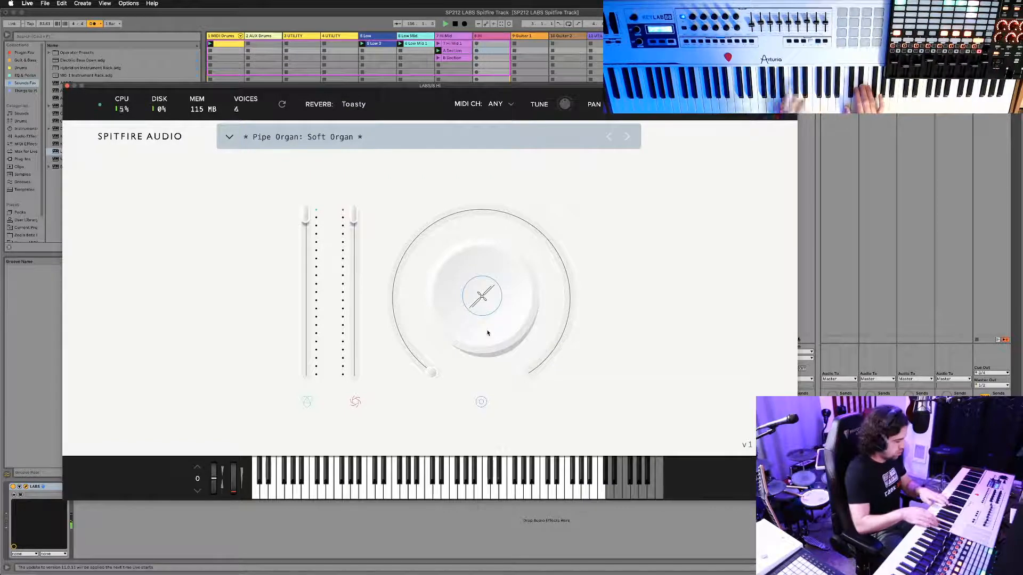
# Raise the variation of the Soft Organ preset on the 8 Hi track to 82%.
pyautogui.moveTo(522, 247)
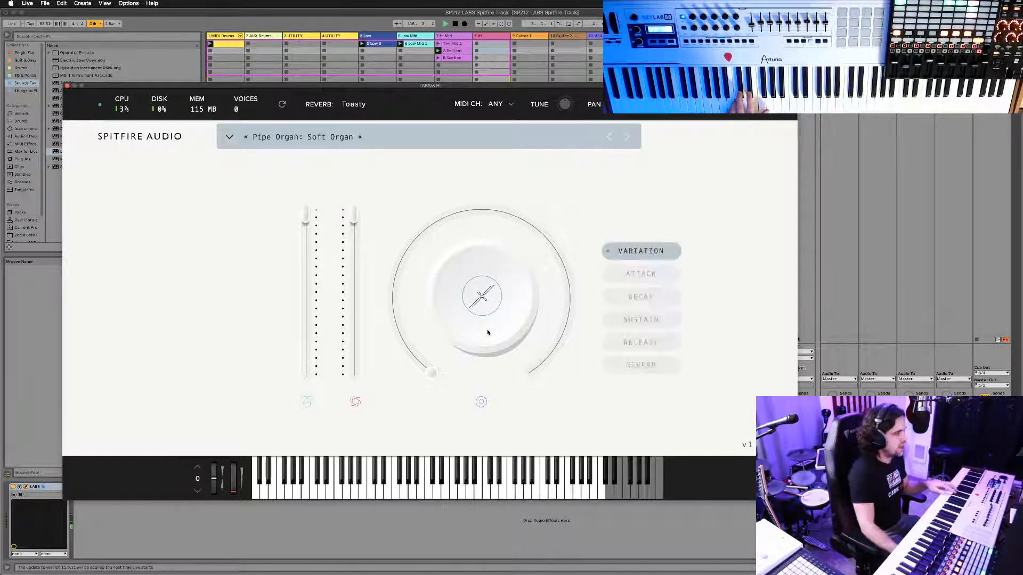
pyautogui.moveTo(417, 377); pyautogui.dragTo(413, 344)
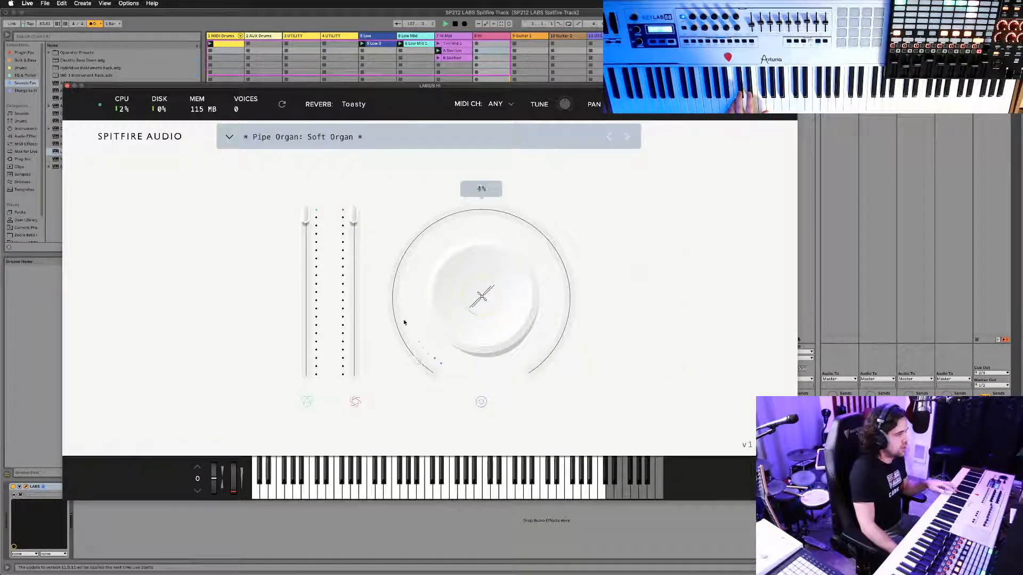
pyautogui.moveTo(488, 133); pyautogui.dragTo(665, 183)
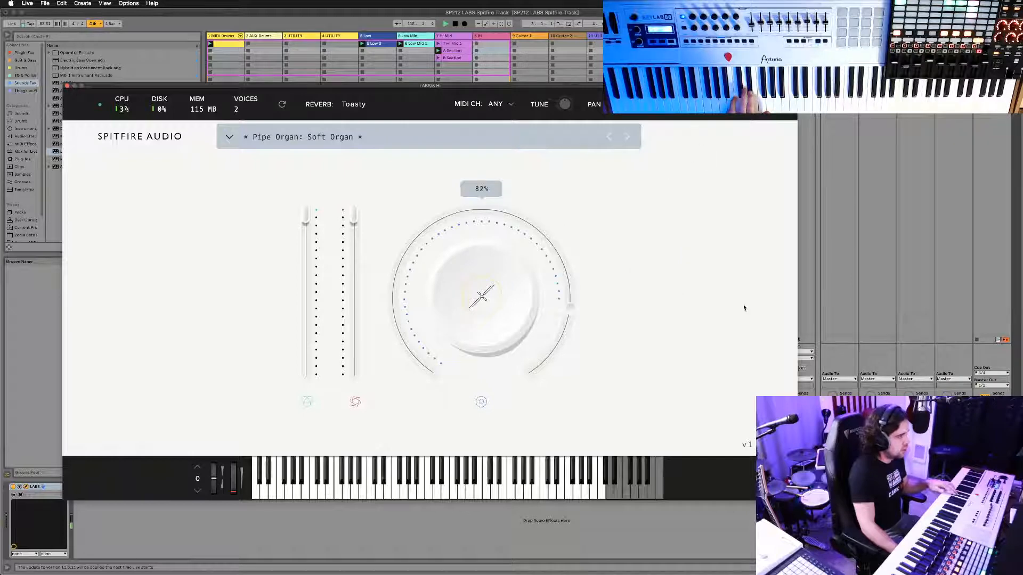
pyautogui.moveTo(744, 306); pyautogui.dragTo(744, 308)
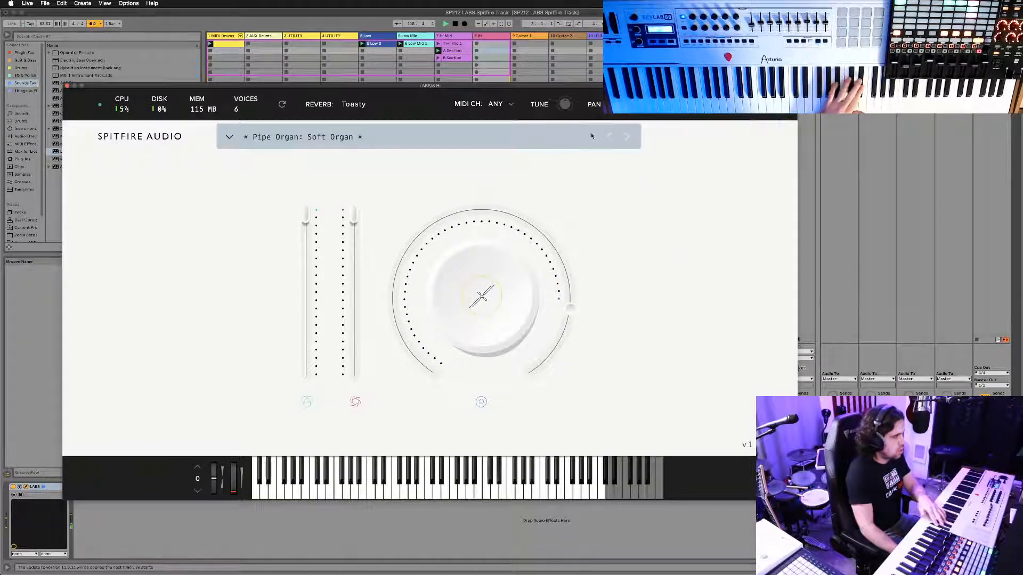
# Switch the 8 Hi track's LABS instrument to the Slow Mo Pad preset from the Pipe Organ pack and close its window.
pyautogui.click(608, 137)
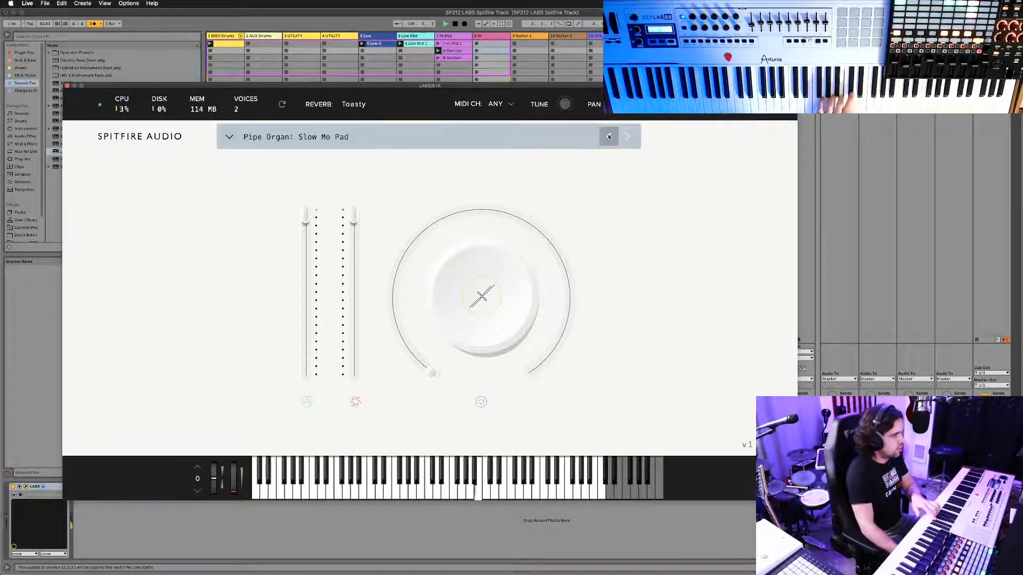
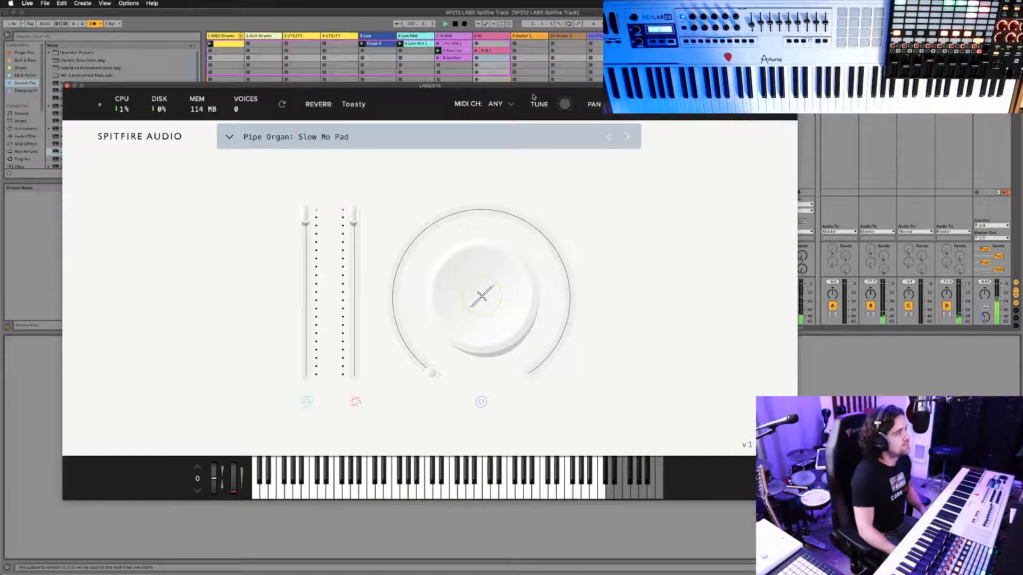
pyautogui.moveTo(335, 89); pyautogui.dragTo(339, 91)
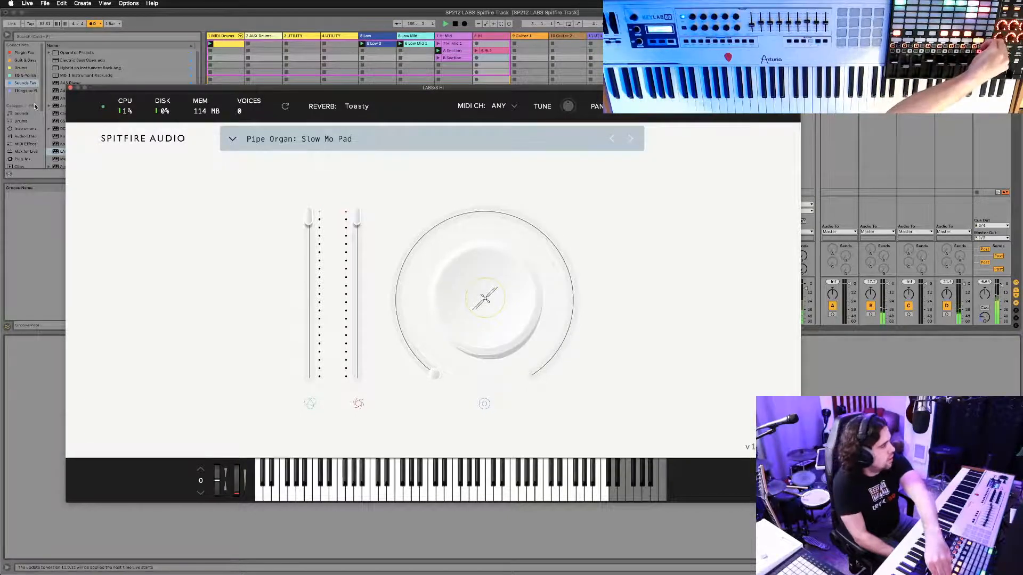
pyautogui.click(70, 89)
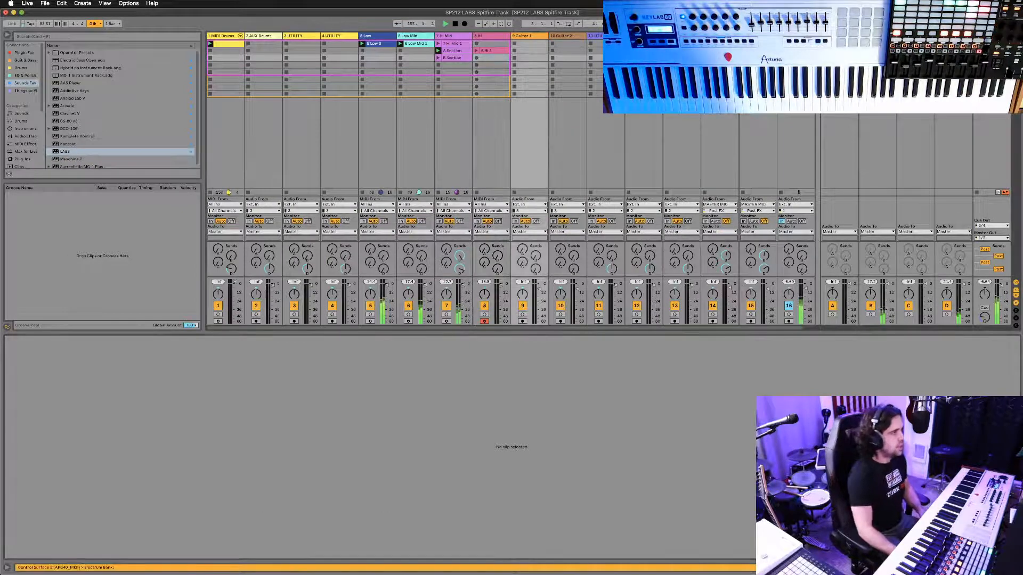
# Insert a new MIDI track directly after the 8 Hi track.
pyautogui.click(597, 39)
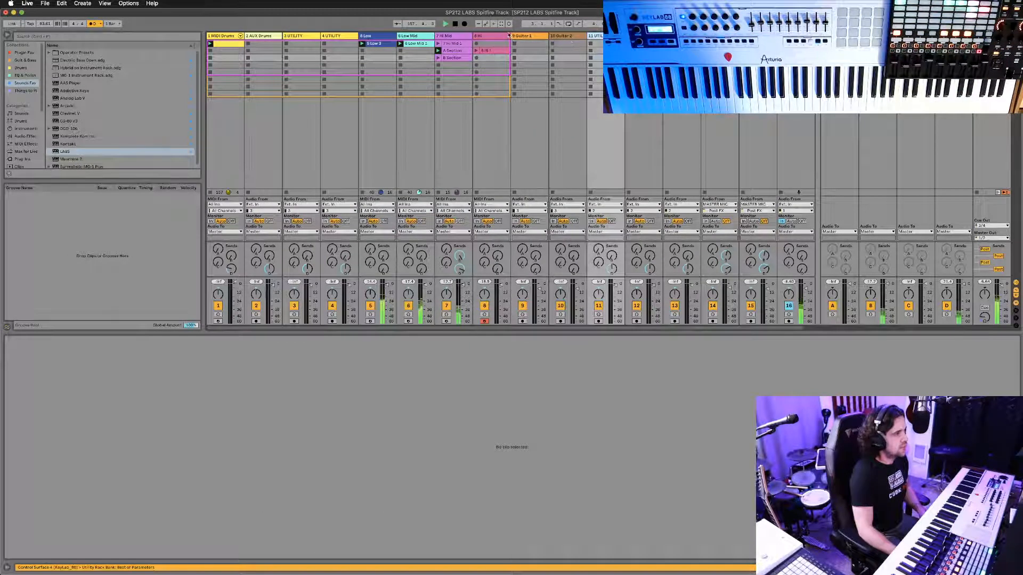
pyautogui.click(496, 122)
pyautogui.press('shift+super+t')
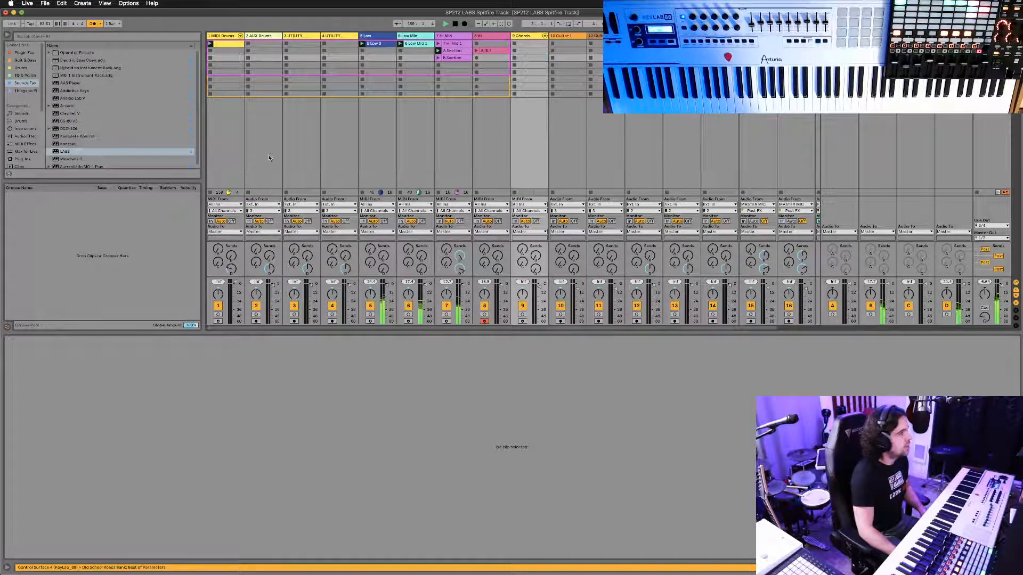
# Search the browser for labs, load LABS on the 9 Chords track and reposition its window.
pyautogui.press('super+f')
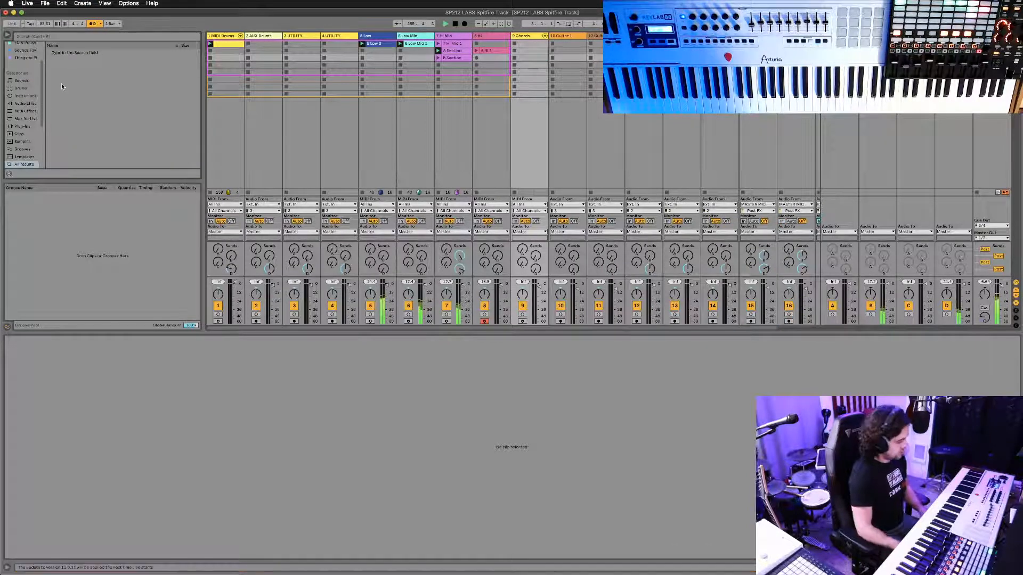
pyautogui.write('labs')
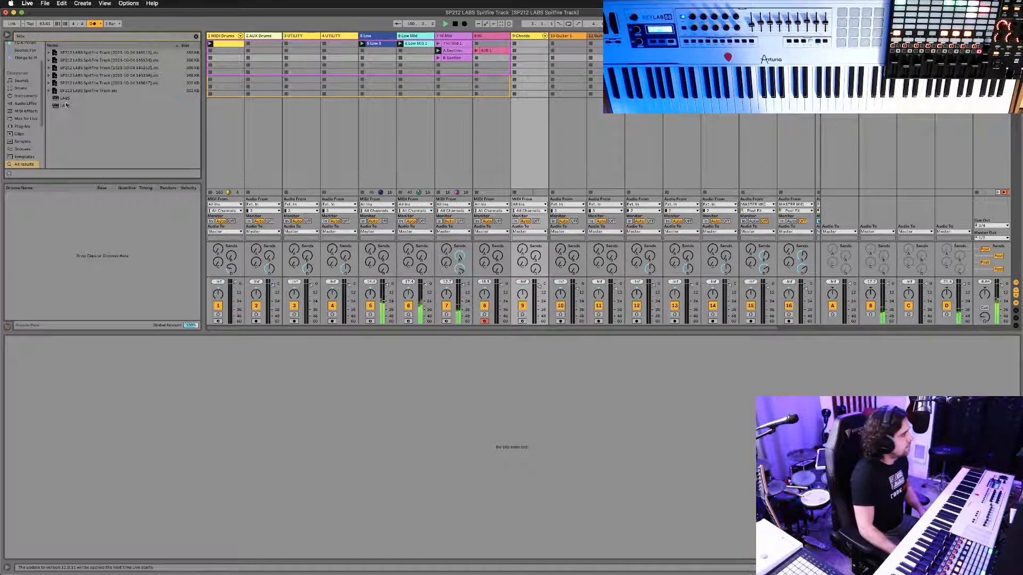
pyautogui.doubleClick(66, 102)
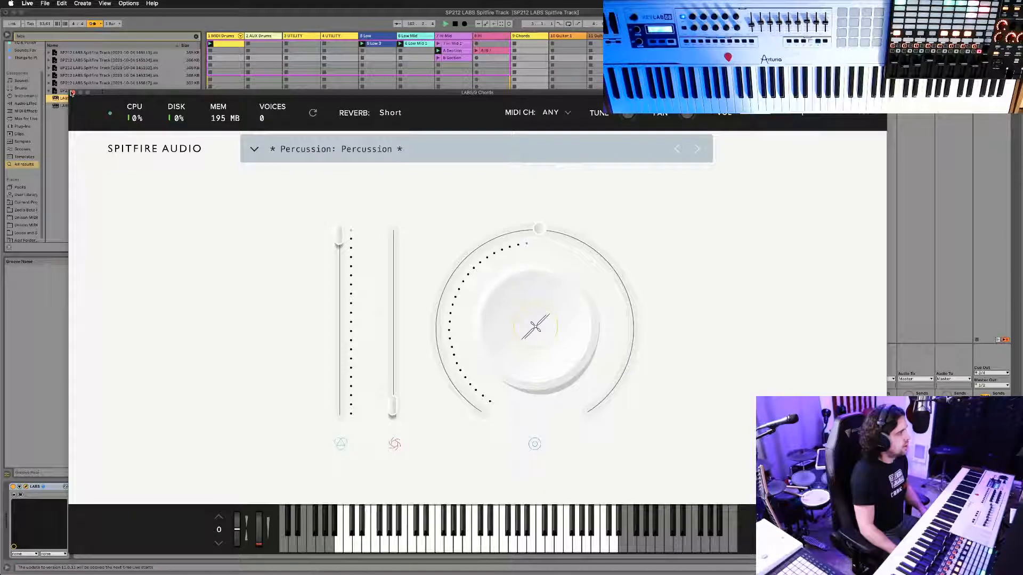
pyautogui.moveTo(494, 96); pyautogui.dragTo(451, 53)
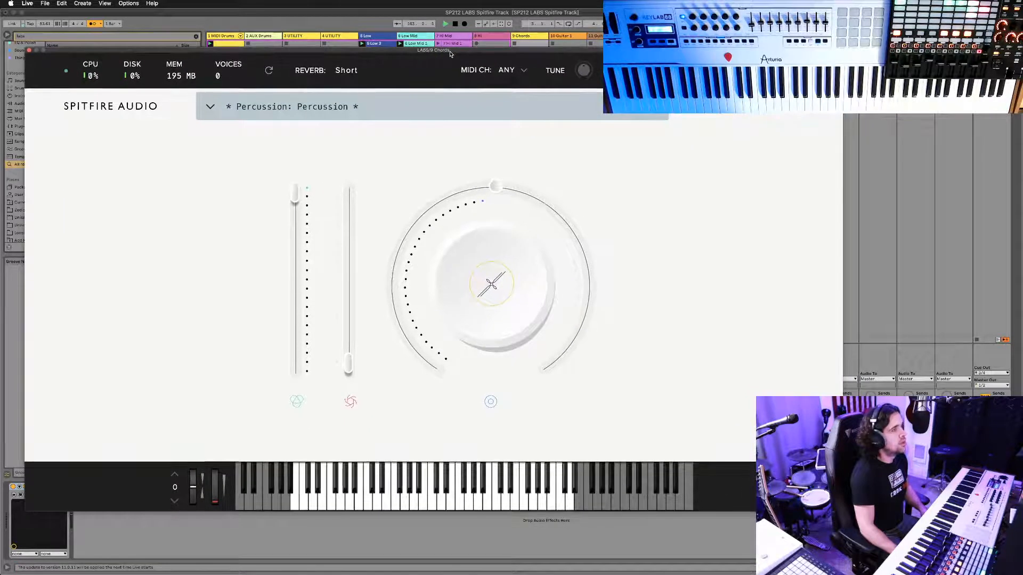
# Load the Ribbon preset from the Ondes Musicales pack on the 9 Chords track.
pyautogui.click(517, 113)
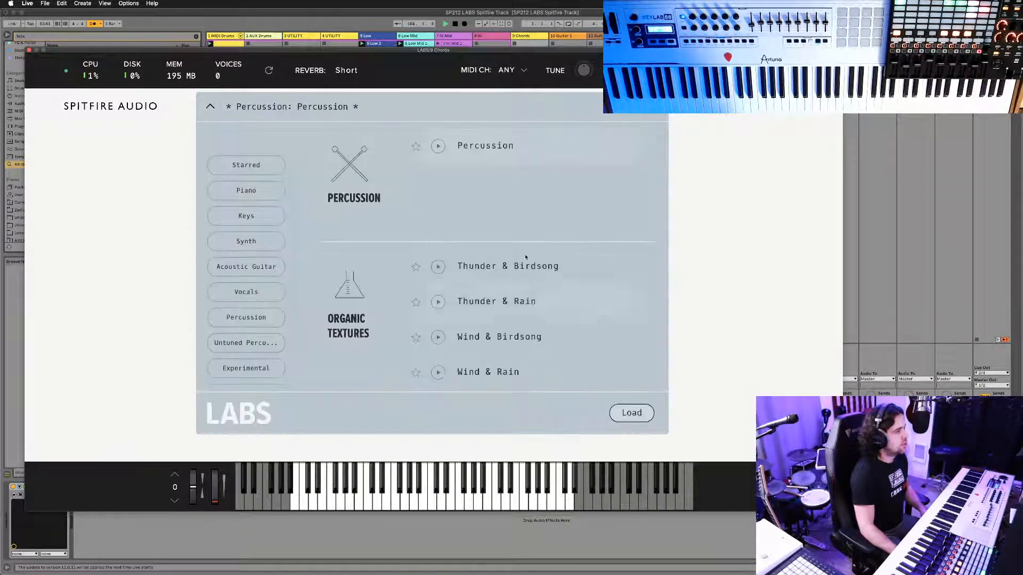
pyautogui.scroll(-3, 518, 228)
pyautogui.scroll(-6, 518, 228)
pyautogui.scroll(-6, 516, 228)
pyautogui.scroll(-10, 513, 228)
pyautogui.scroll(-10, 513, 229)
pyautogui.scroll(-8, 513, 228)
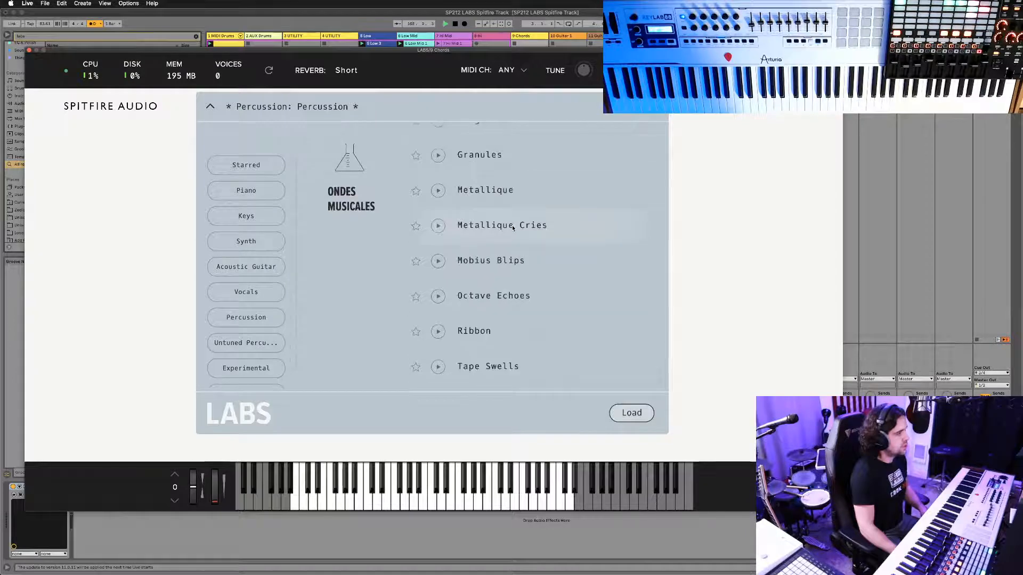
pyautogui.doubleClick(481, 331)
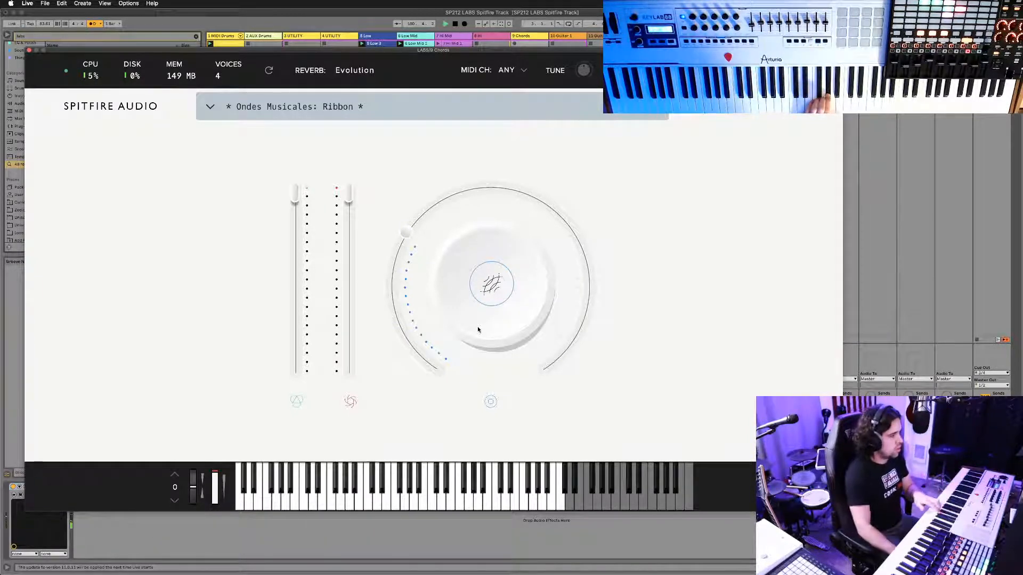
# Switch the Ribbon preset's main dial to Attack and try both very low and high attack settings.
pyautogui.click(493, 284)
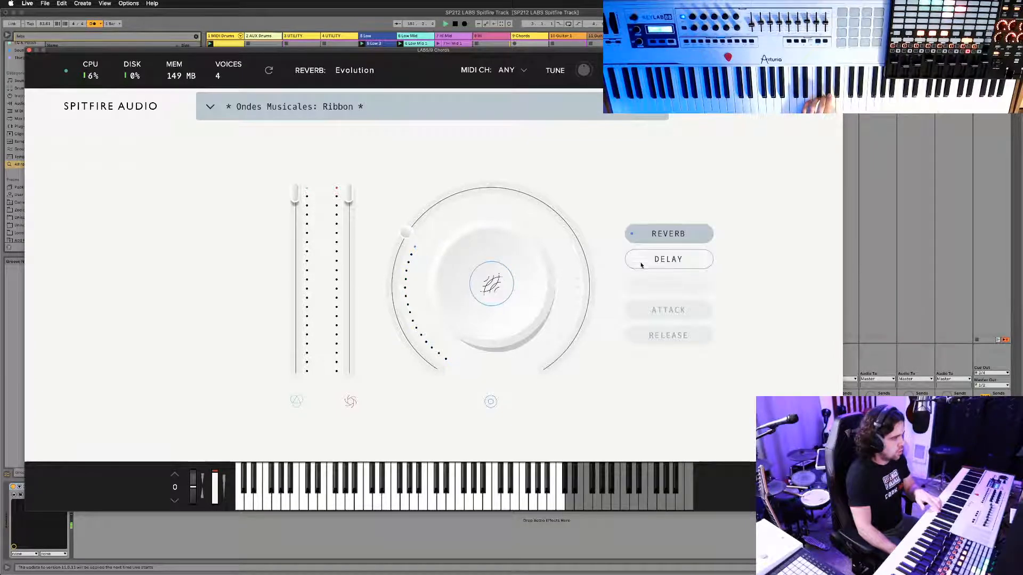
pyautogui.click(651, 304)
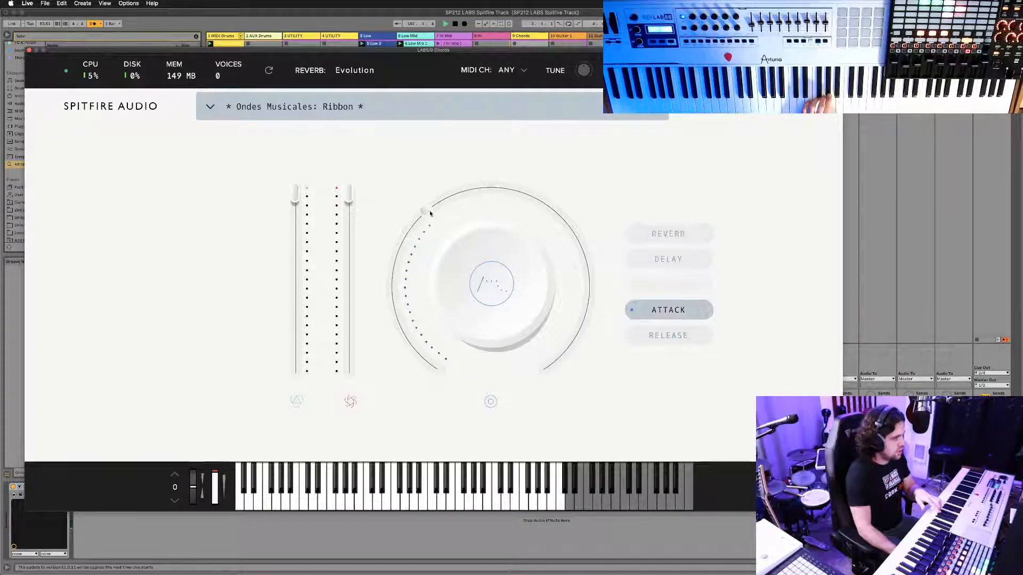
pyautogui.moveTo(431, 214); pyautogui.dragTo(407, 411)
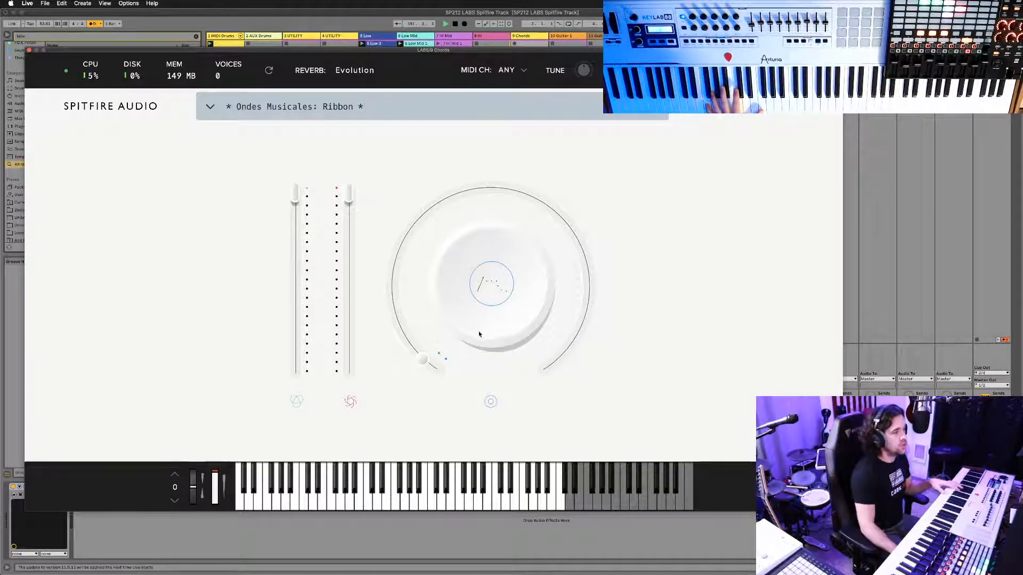
pyautogui.moveTo(433, 358); pyautogui.dragTo(414, 329)
pyautogui.moveTo(590, 209); pyautogui.dragTo(595, 250)
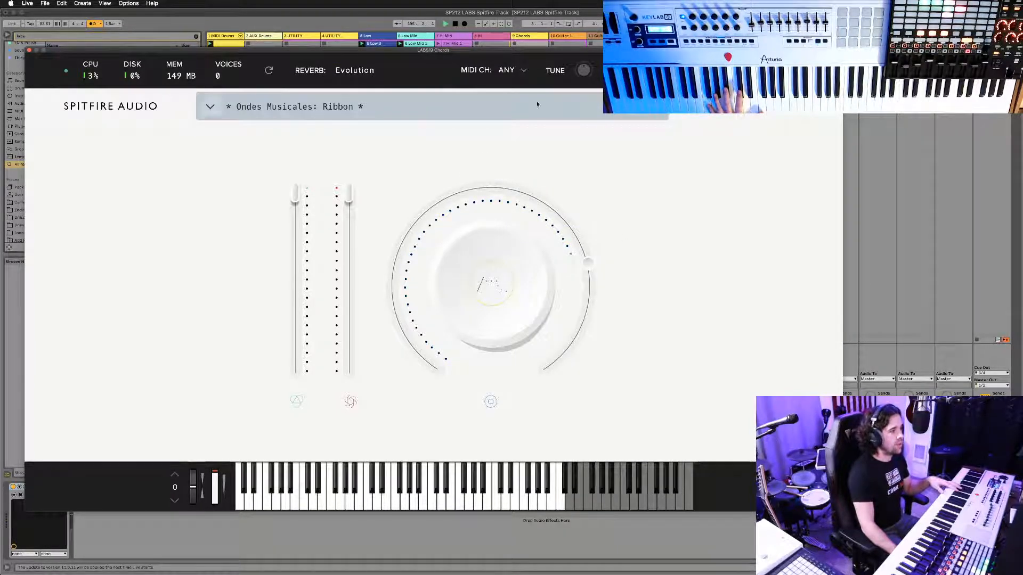
# Replace Ribbon with the Mobius Blips preset from the Ondes Musicales pack.
pyautogui.click(331, 107)
pyautogui.scroll(-1, 500, 215)
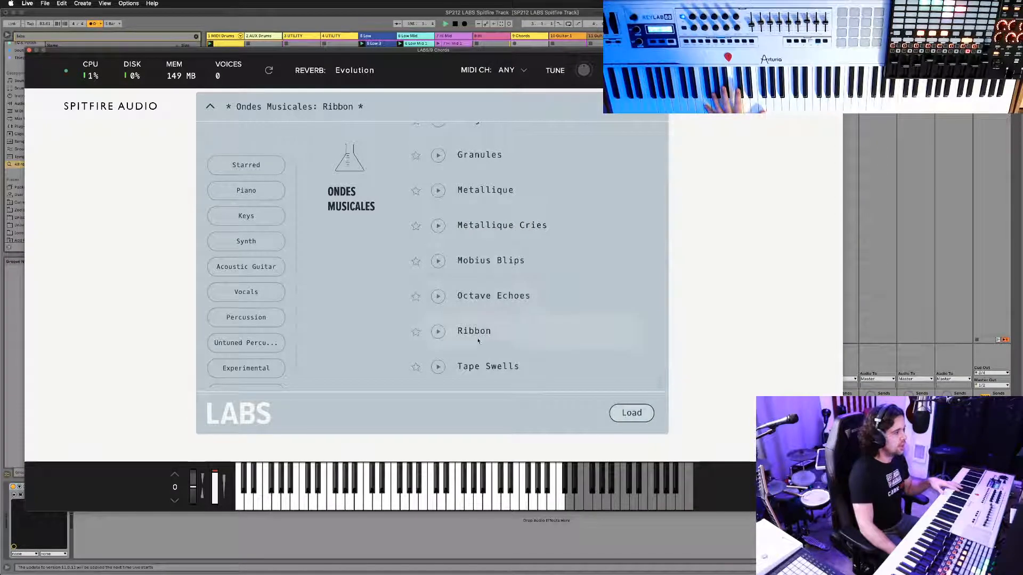
pyautogui.doubleClick(488, 258)
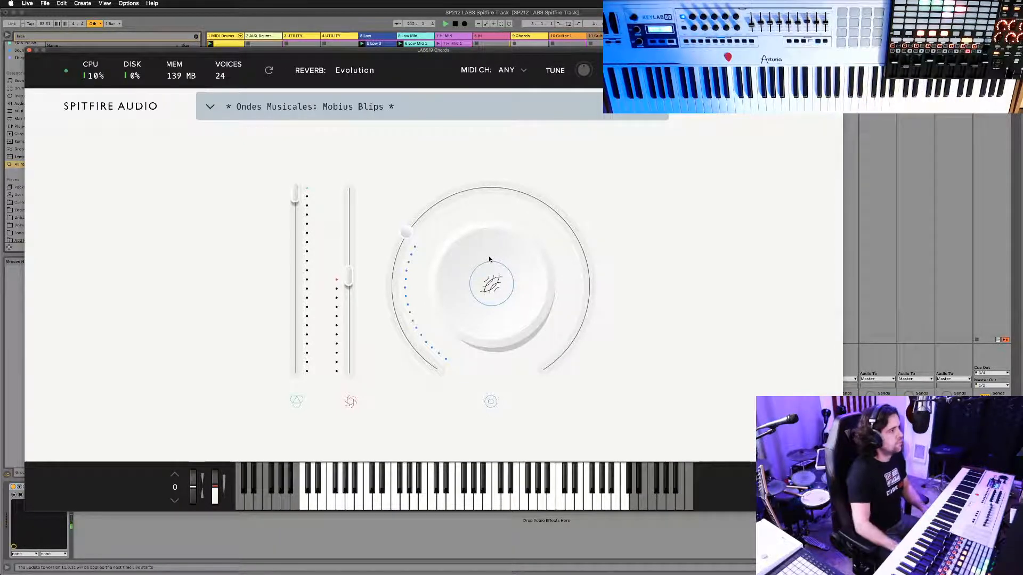
# Browse the LABS presets past Tundra Atmos and load Charango 02 from the Charango pack.
pyautogui.click(478, 112)
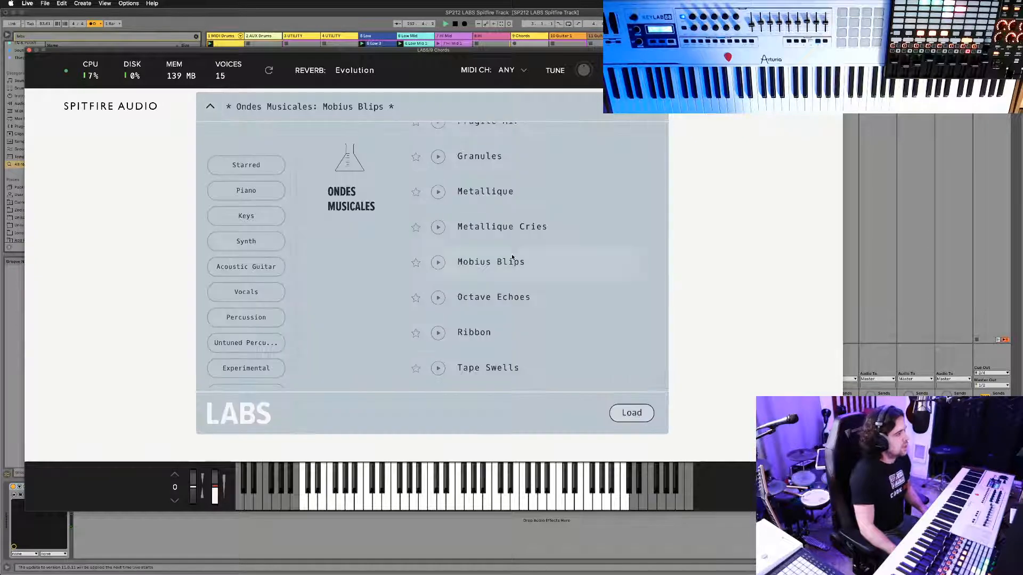
pyautogui.scroll(-10, 512, 253)
pyautogui.scroll(-5, 512, 257)
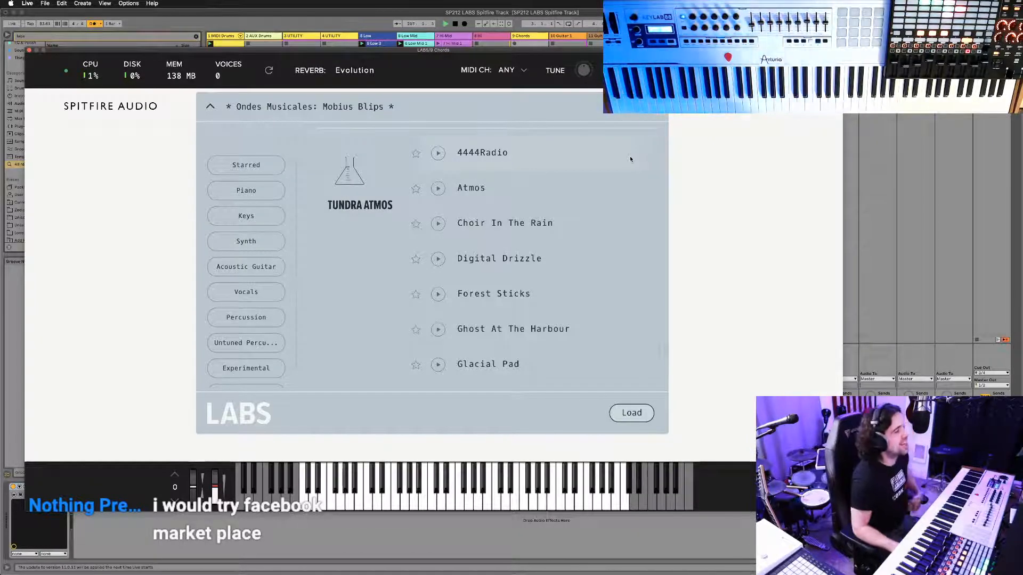
pyautogui.scroll(-5, 513, 254)
pyautogui.scroll(-5, 513, 255)
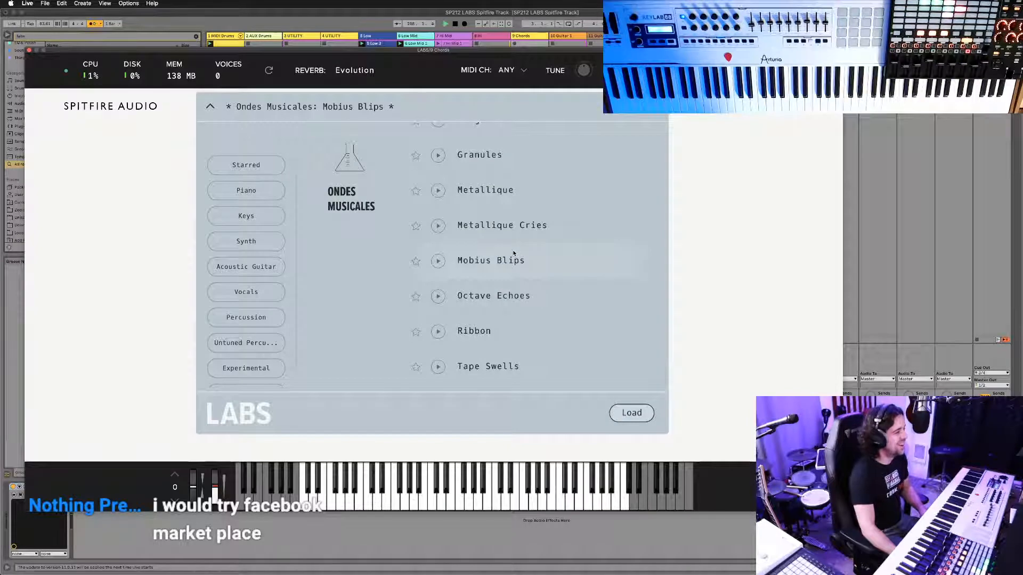
pyautogui.scroll(4, 483, 325)
pyautogui.scroll(10, 483, 325)
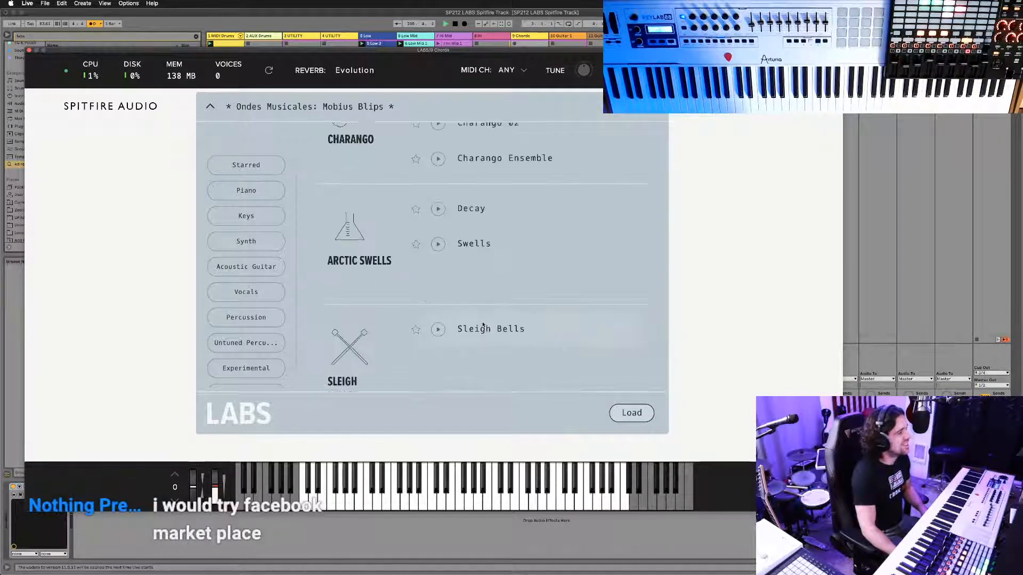
pyautogui.scroll(4, 483, 325)
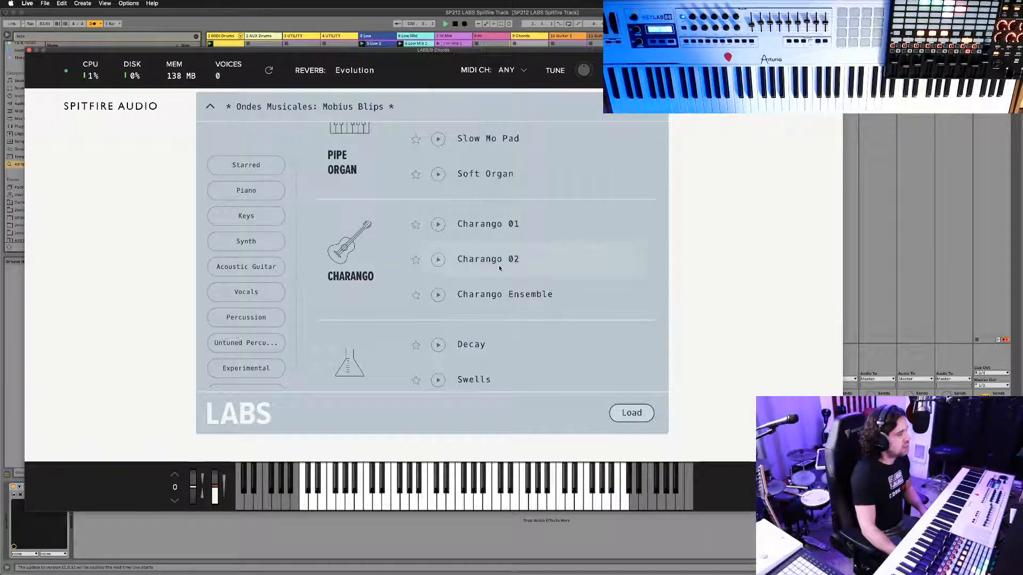
pyautogui.doubleClick(500, 268)
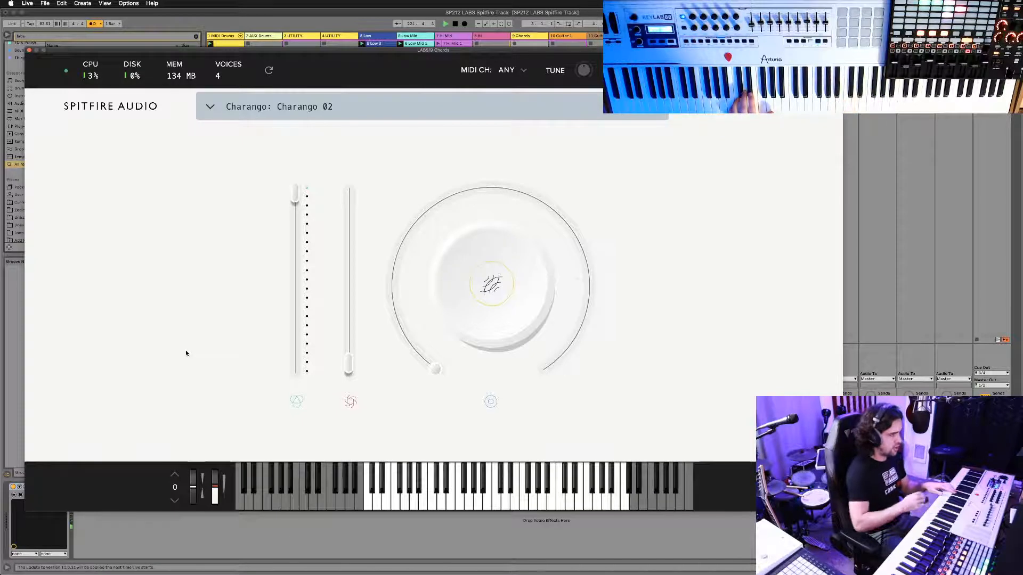
# Set the Charango 02 tightness to 0%, lower the first slider strongly and raise the second slider above 50%.
pyautogui.click(496, 288)
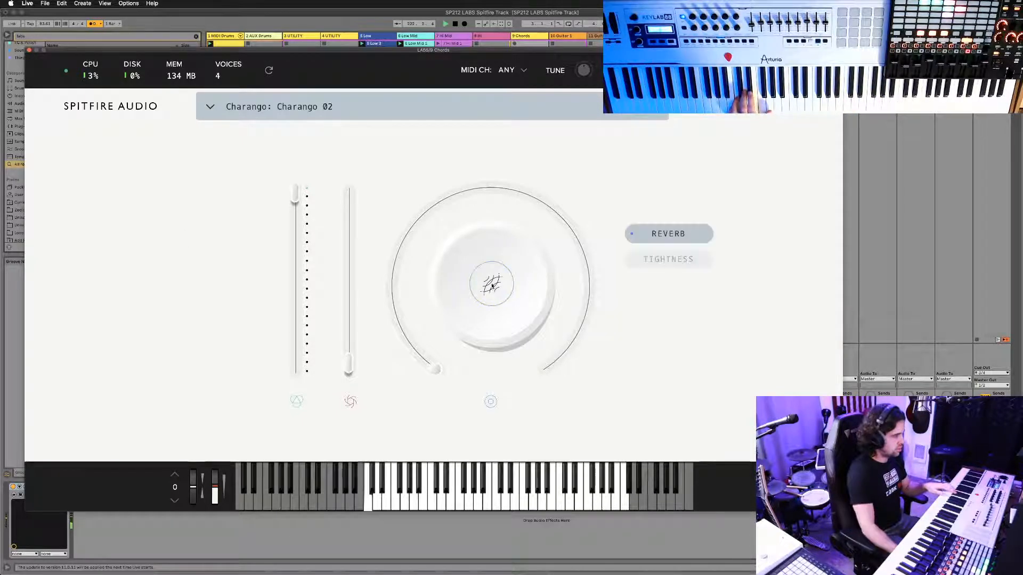
pyautogui.click(694, 261)
pyautogui.moveTo(485, 194); pyautogui.dragTo(435, 359)
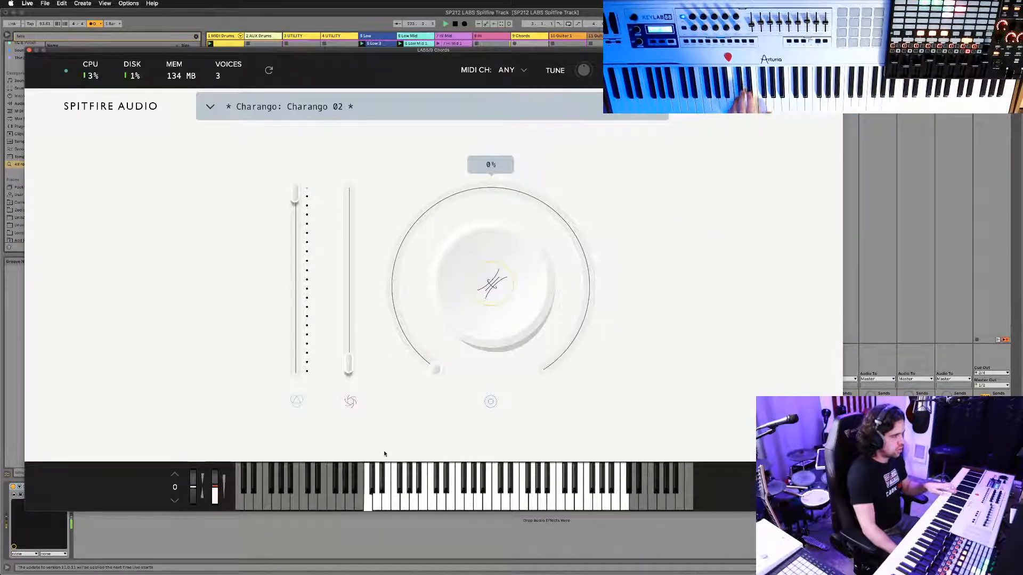
pyautogui.moveTo(347, 348); pyautogui.dragTo(349, 282)
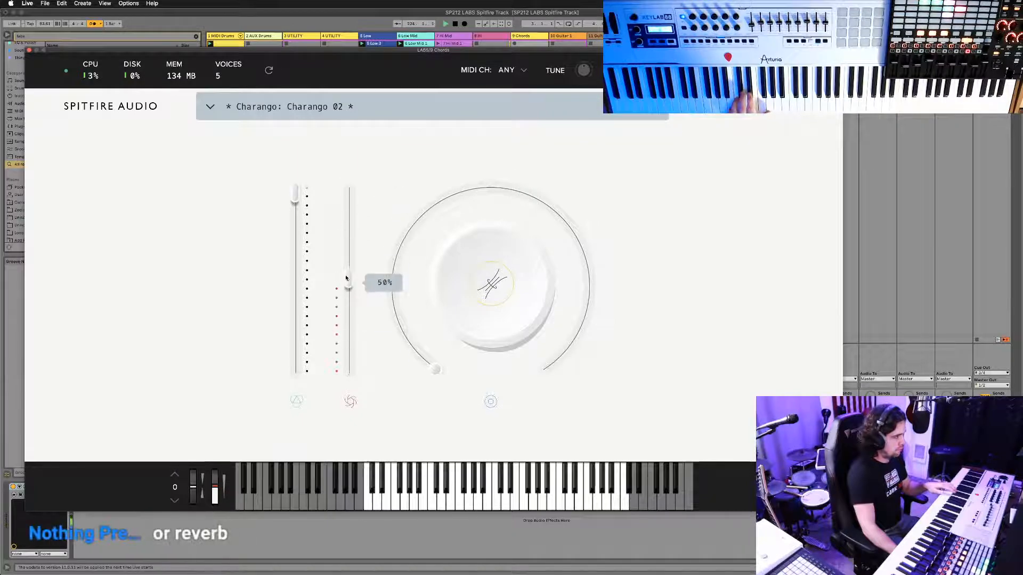
pyautogui.moveTo(295, 196); pyautogui.dragTo(312, 343)
pyautogui.moveTo(349, 283); pyautogui.dragTo(370, 209)
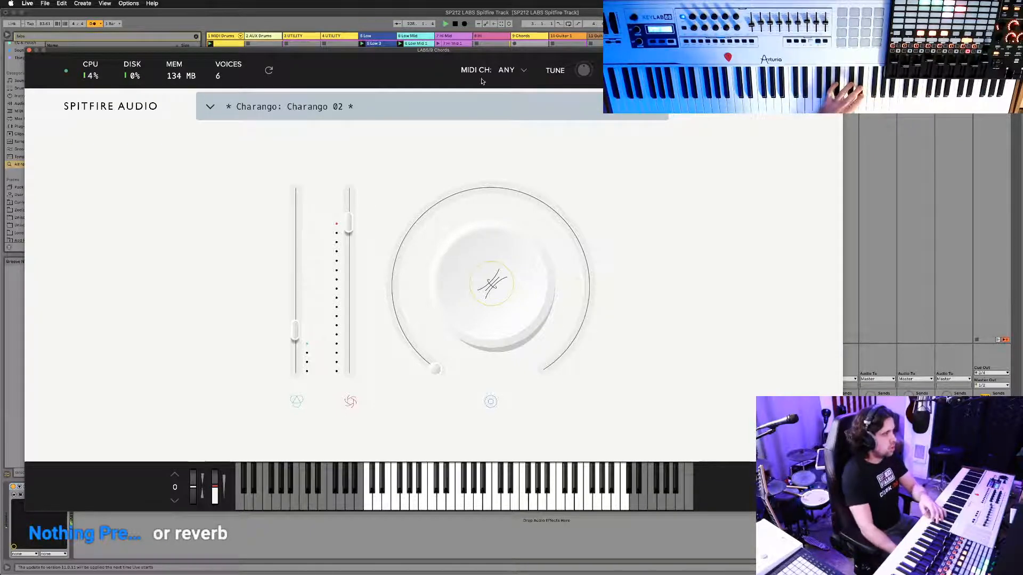
# Switch the 9 Chords track's LABS instrument to the Charango 01 preset and move its window slightly off the session clips.
pyautogui.click(630, 116)
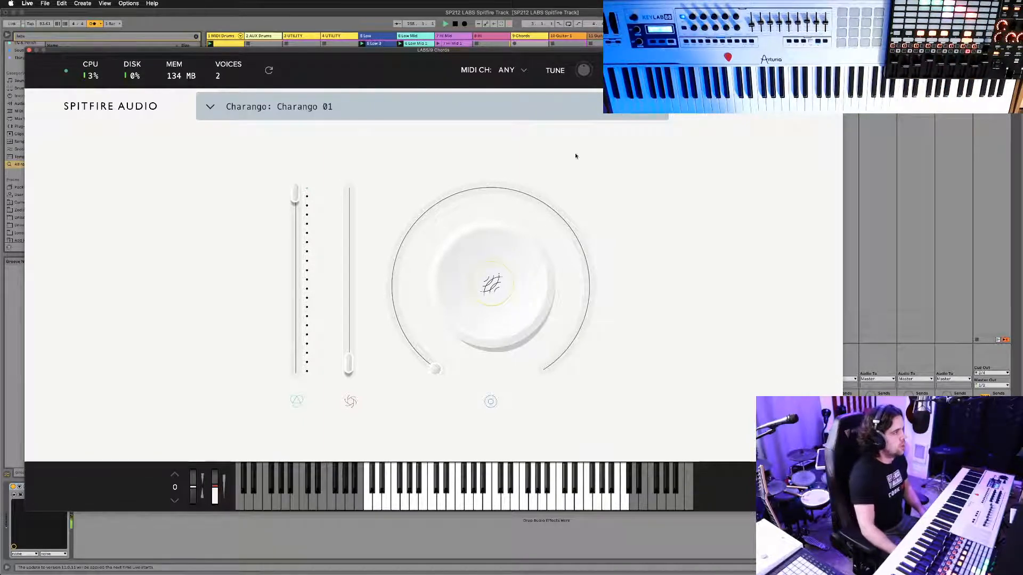
pyautogui.moveTo(526, 55); pyautogui.dragTo(538, 71)
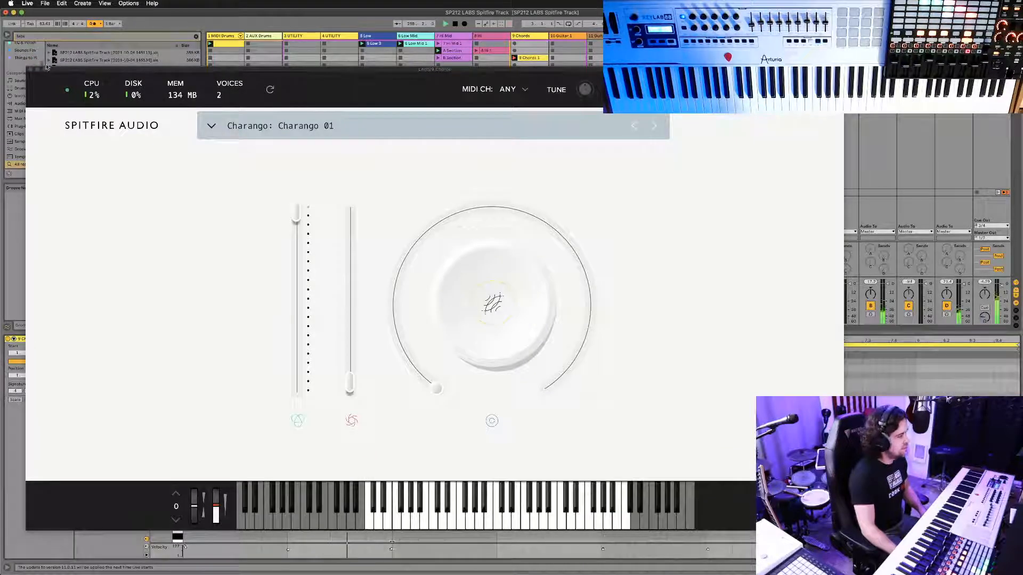
# Close the LABS window and move the 9 Chords clip's loop start to bar 5 so only the second half loops.
pyautogui.click(30, 69)
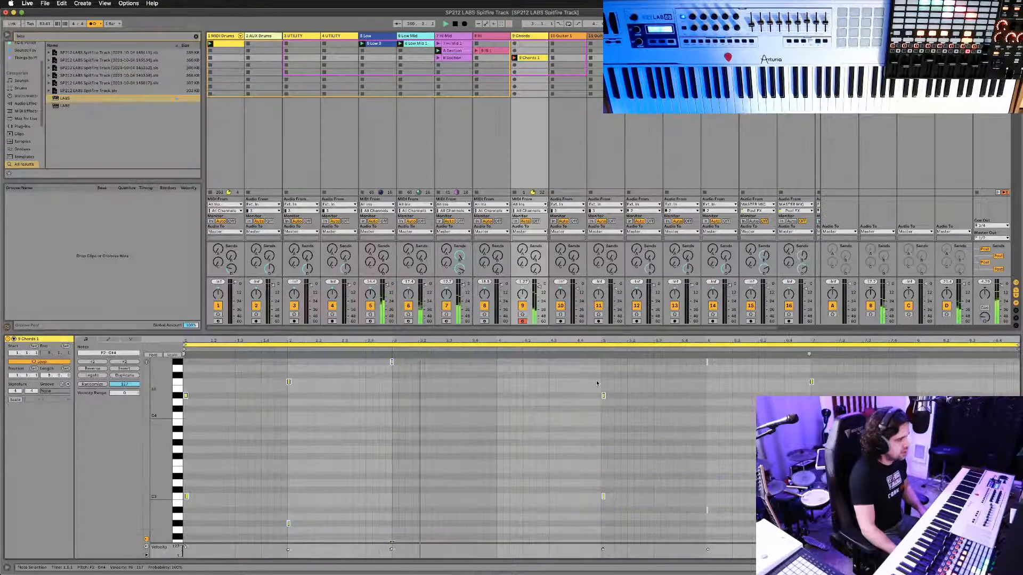
pyautogui.moveTo(185, 345); pyautogui.dragTo(603, 345)
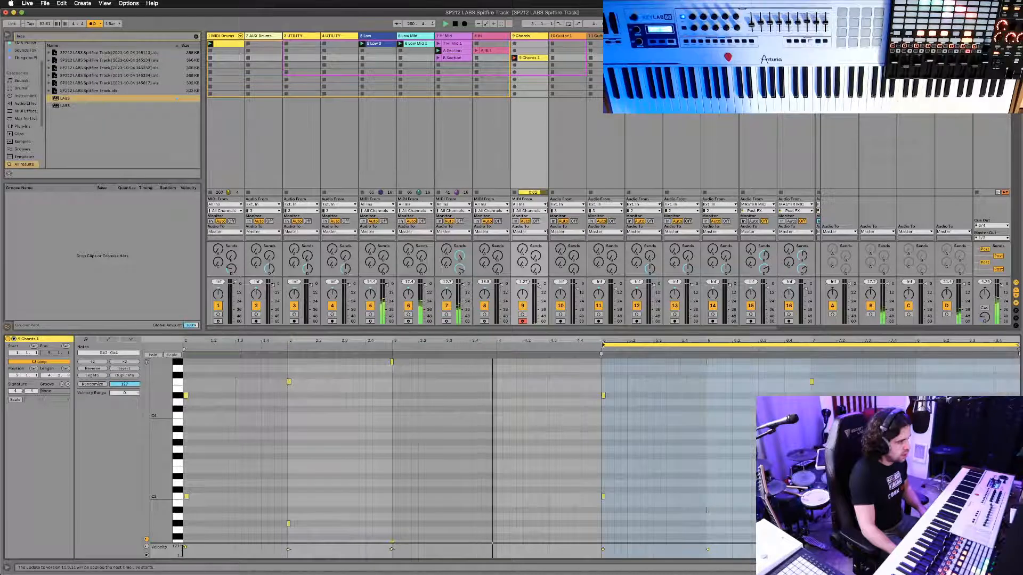
pyautogui.scroll(-1, 678, 458)
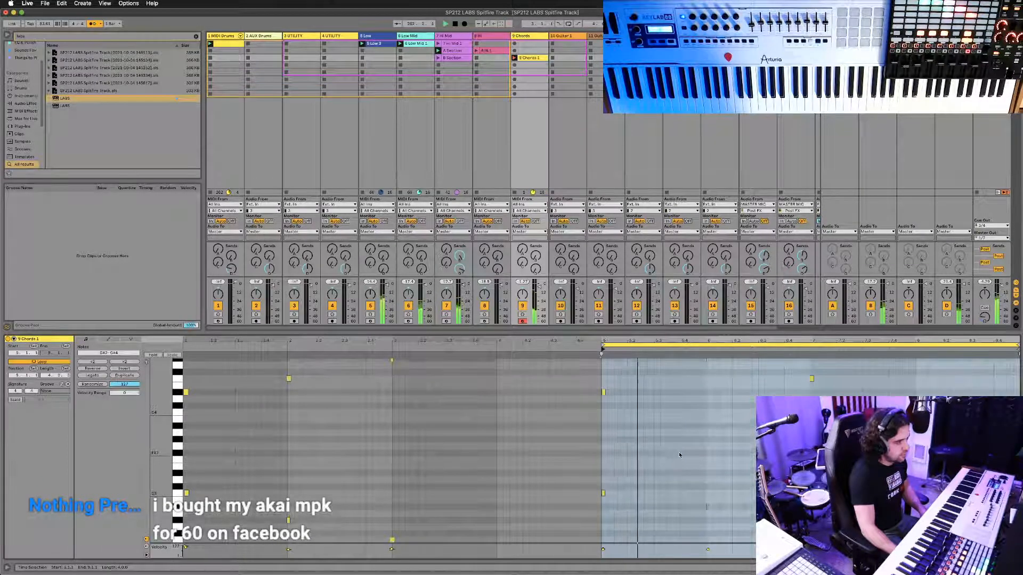
pyautogui.scroll(1, 677, 456)
# Add an Auto Filter to the 9 Chords track and lower its low-pass cutoff to about 2.72 kHz.
pyautogui.click(543, 132)
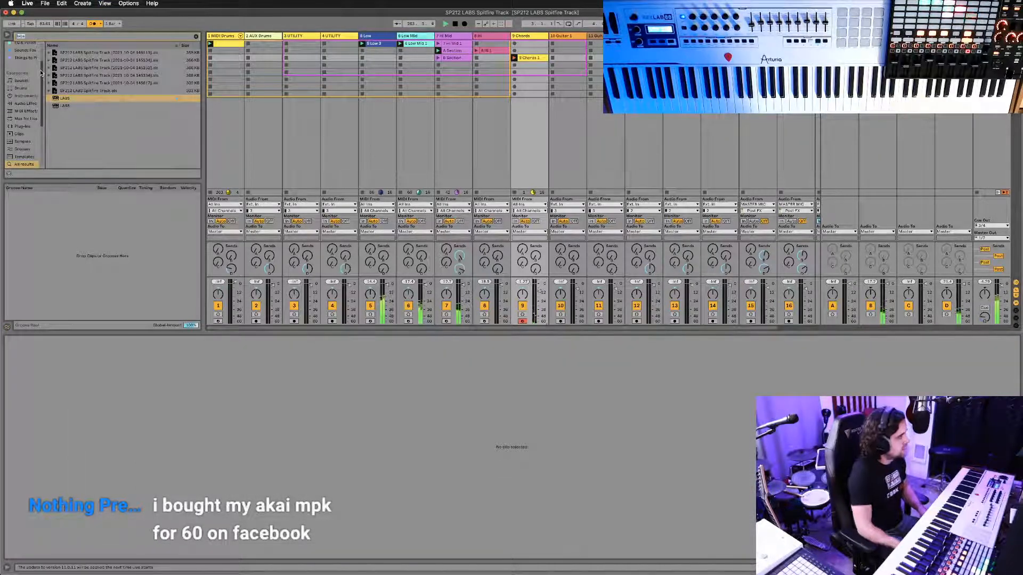
pyautogui.press('super+f')
pyautogui.write('auto fil')
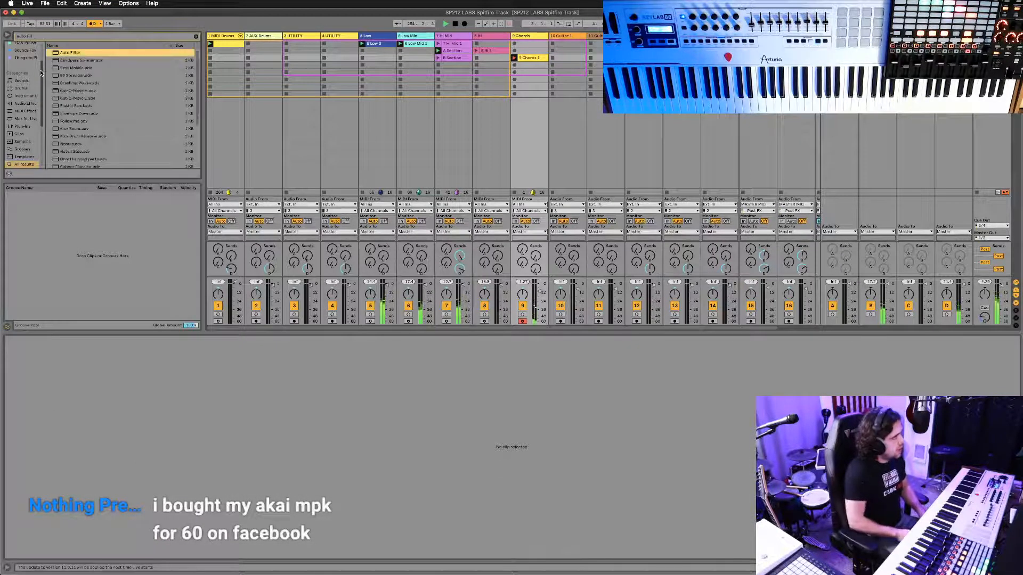
pyautogui.press('Down')
pyautogui.press('Return')
pyautogui.moveTo(171, 528); pyautogui.dragTo(156, 520)
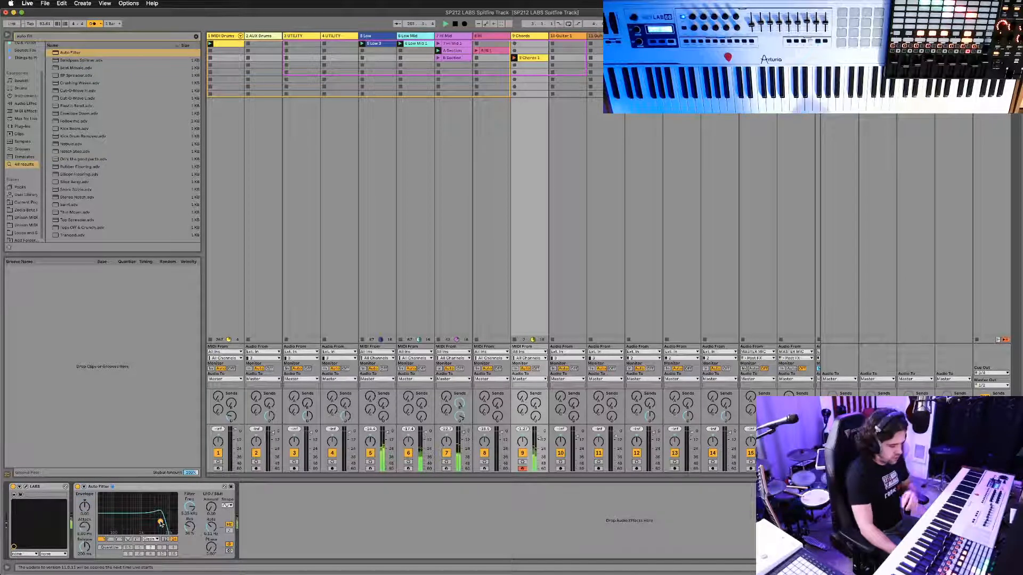
pyautogui.moveTo(160, 524)
pyautogui.mouseDown()
pyautogui.moveTo(169, 525)
pyautogui.moveTo(146, 521)
pyautogui.mouseUp()
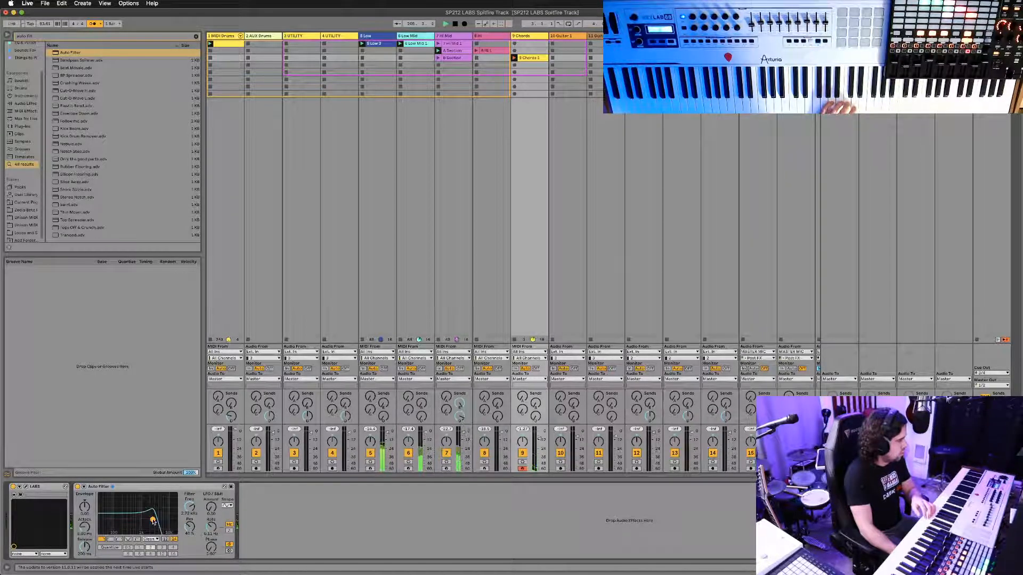
# Delete the two stray C4 notes at bar 5 of the 9 Chords clip and restart playback.
pyautogui.hotkey('shift', 'Tab')
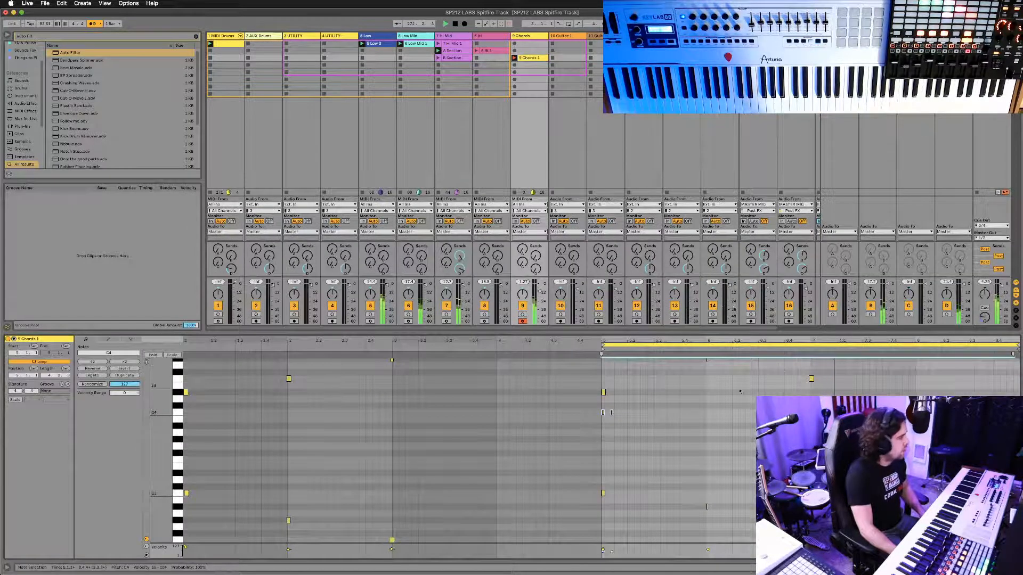
pyautogui.click(753, 433)
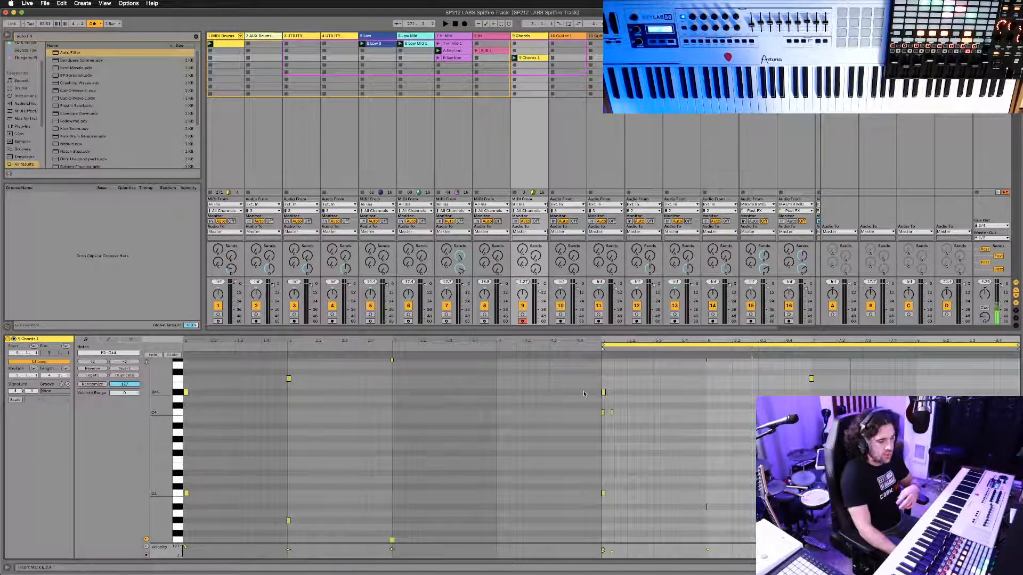
pyautogui.click(604, 413)
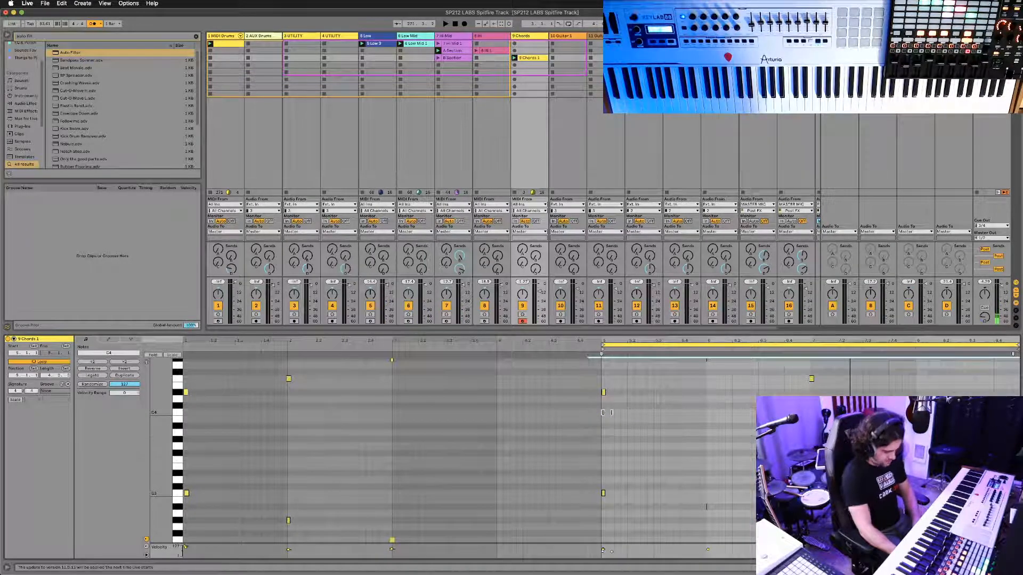
pyautogui.press('space')
pyautogui.press('Delete')
# Check the looped notes of the 9 Chords clip and nudge the bar 7 note slightly later.
pyautogui.scroll(-5, 719, 451)
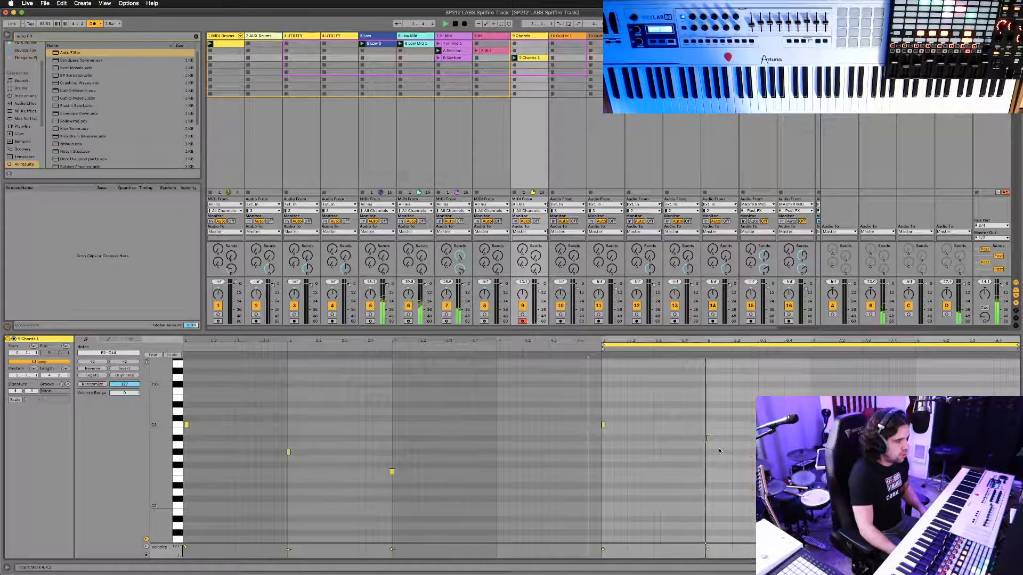
pyautogui.scroll(2, 719, 450)
pyautogui.scroll(2, 601, 451)
pyautogui.scroll(-6, 601, 451)
pyautogui.scroll(6, 601, 451)
pyautogui.moveTo(792, 374); pyautogui.dragTo(851, 395)
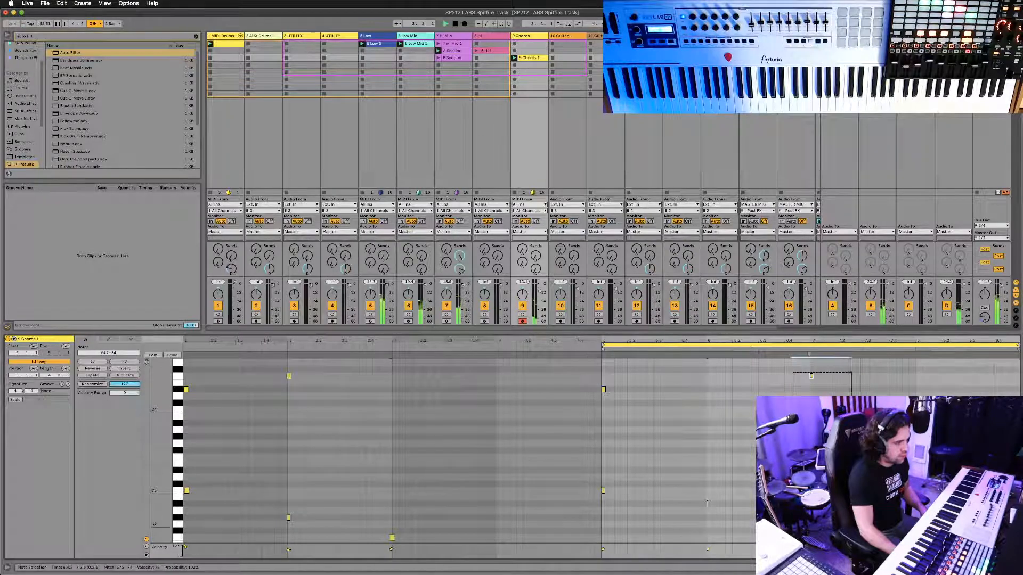
pyautogui.moveTo(808, 355); pyautogui.dragTo(810, 355)
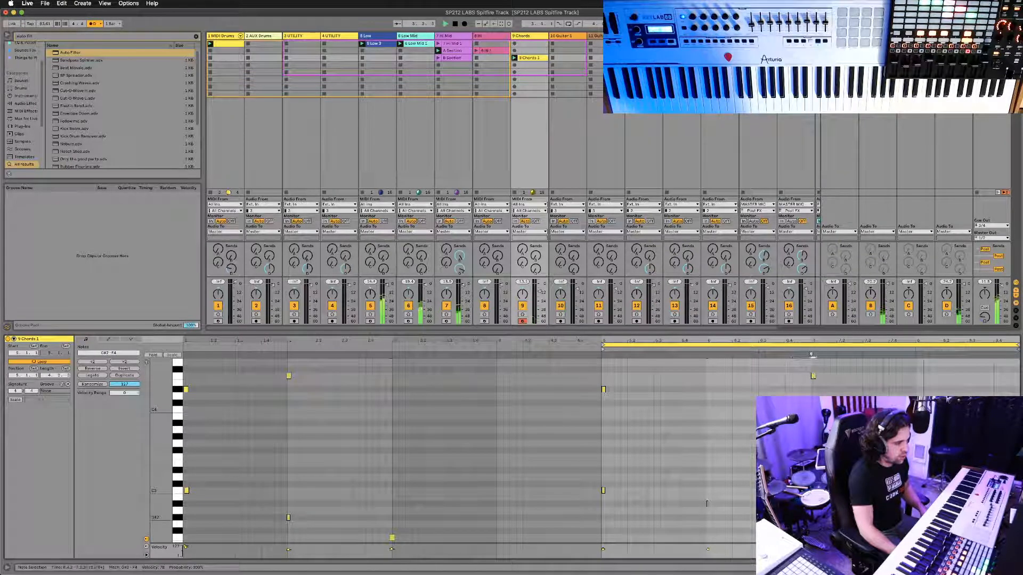
pyautogui.click(808, 370)
pyautogui.scroll(2, 703, 400)
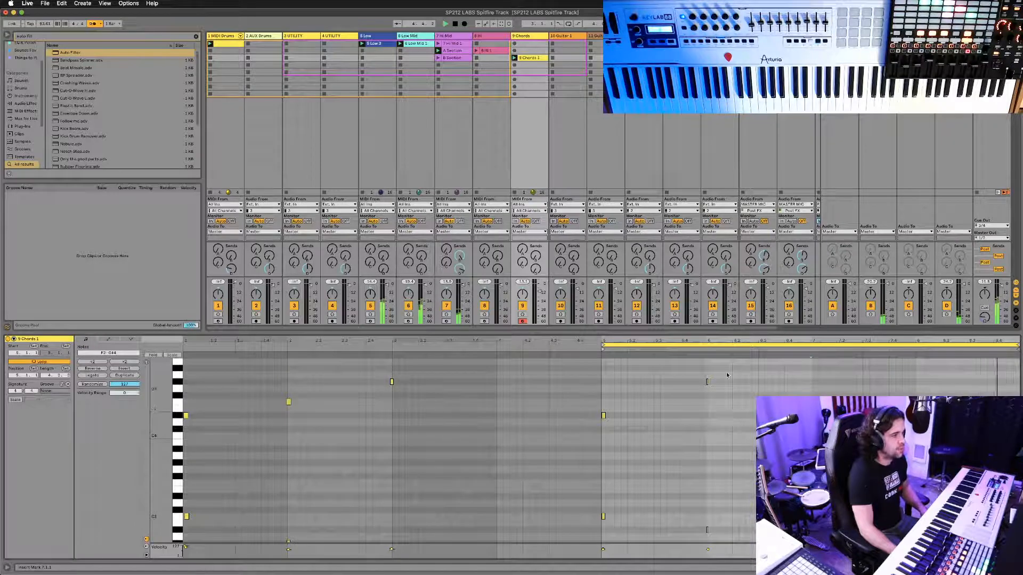
# Lengthen all notes in the 9 Chords clip slightly and save the Live set.
pyautogui.press('super+a')
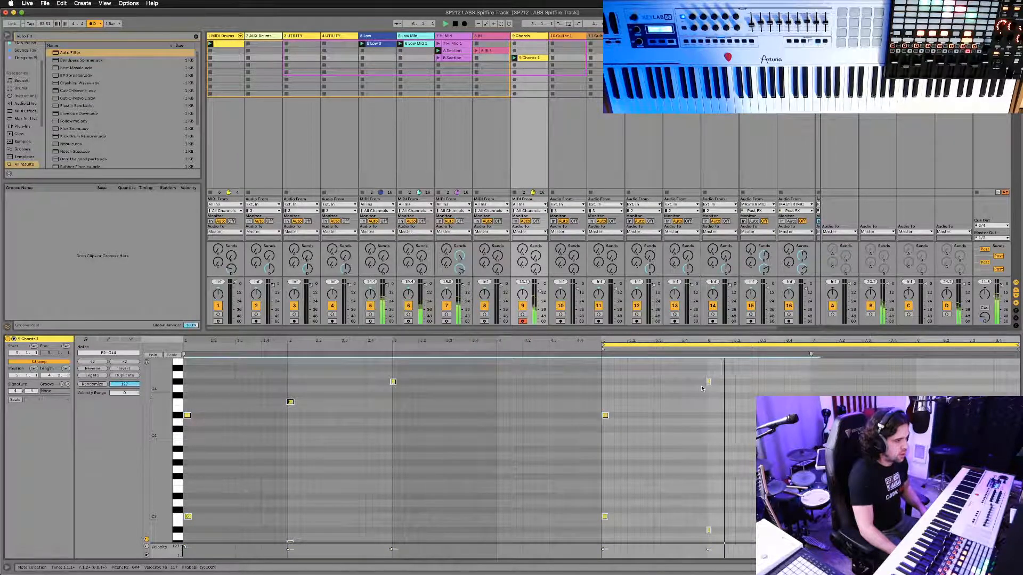
pyautogui.moveTo(709, 383); pyautogui.dragTo(713, 383)
pyautogui.click(675, 398)
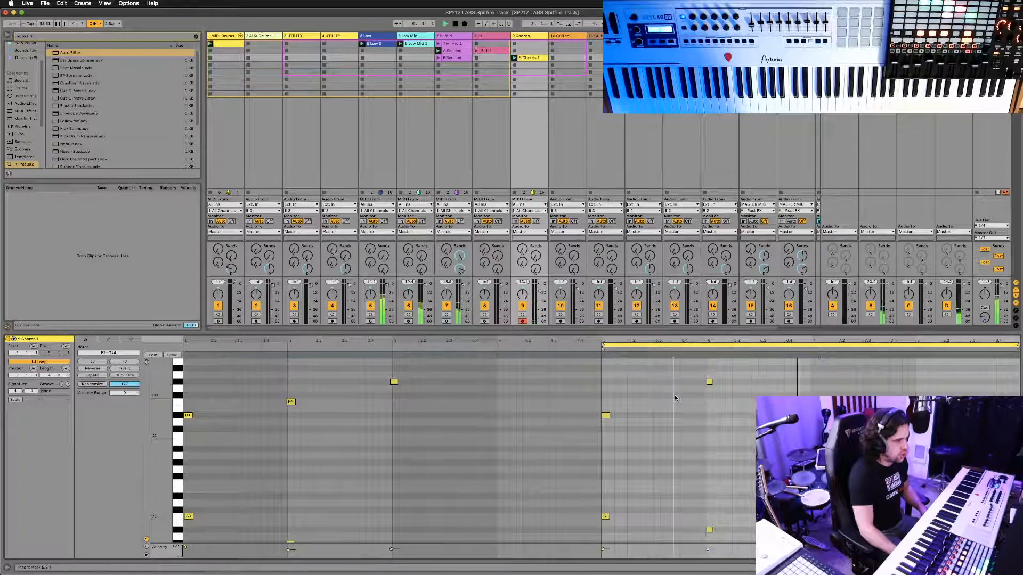
pyautogui.moveTo(544, 400); pyautogui.dragTo(626, 418)
pyautogui.moveTo(688, 377); pyautogui.dragTo(716, 548)
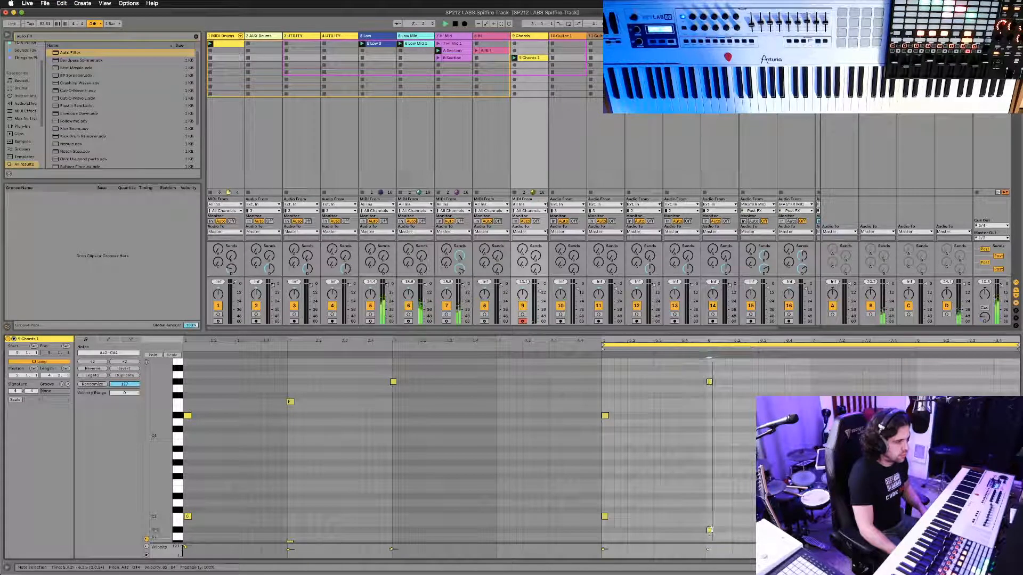
pyautogui.click(712, 443)
pyautogui.press('super+s')
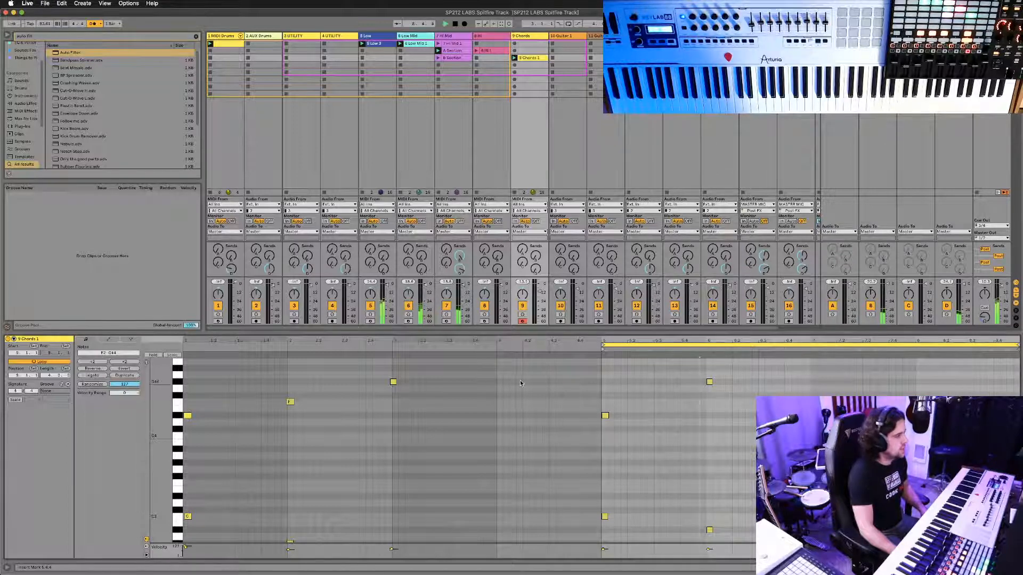
# Insert RC-20 Retro Color between LABS and Auto Filter on the 9 Chords track and switch off its Noise module.
pyautogui.hotkey('shift', 'Tab')
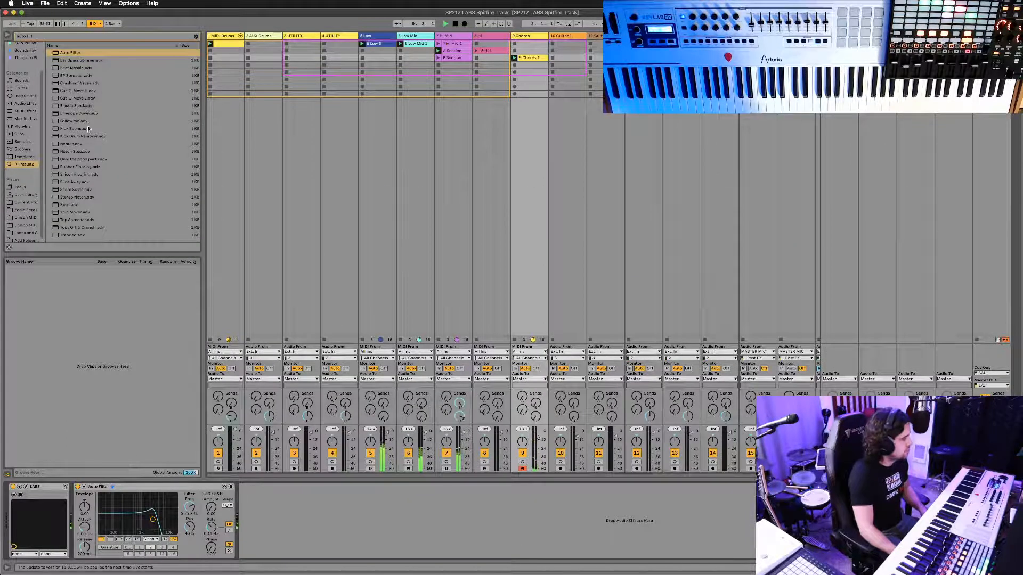
pyautogui.click(41, 38)
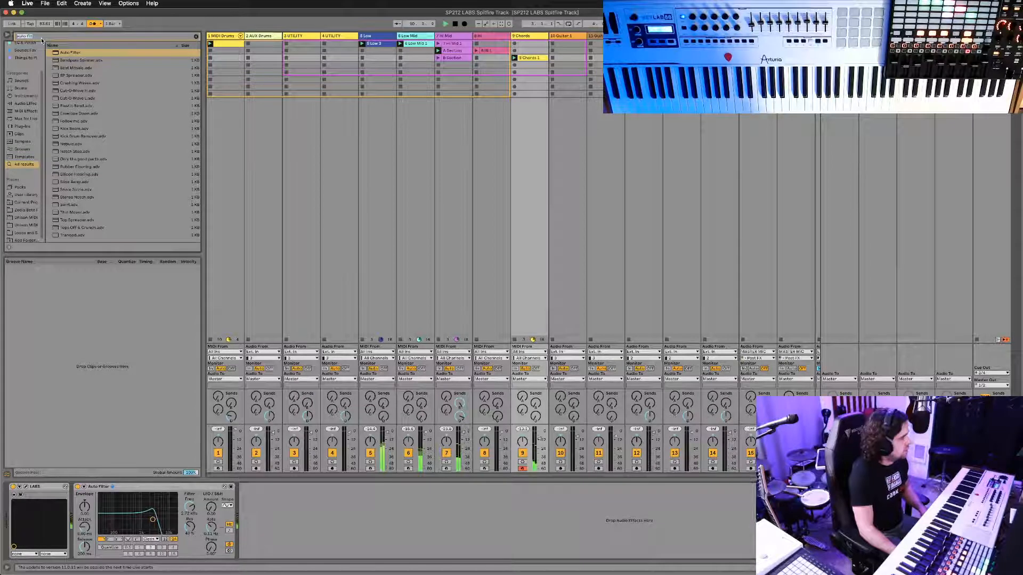
pyautogui.write('rc-2')
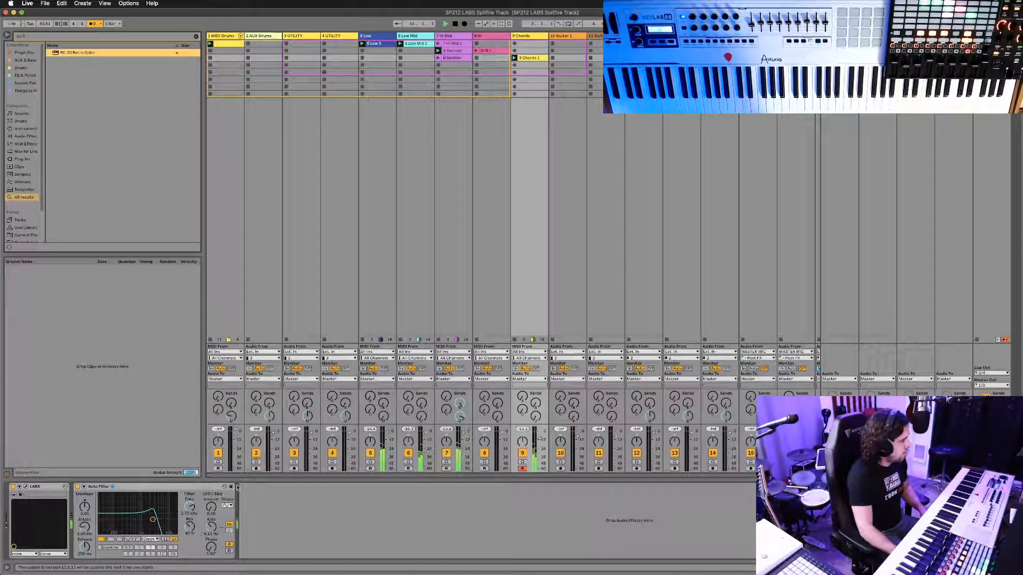
pyautogui.moveTo(180, 478); pyautogui.dragTo(110, 491)
pyautogui.click(40, 238)
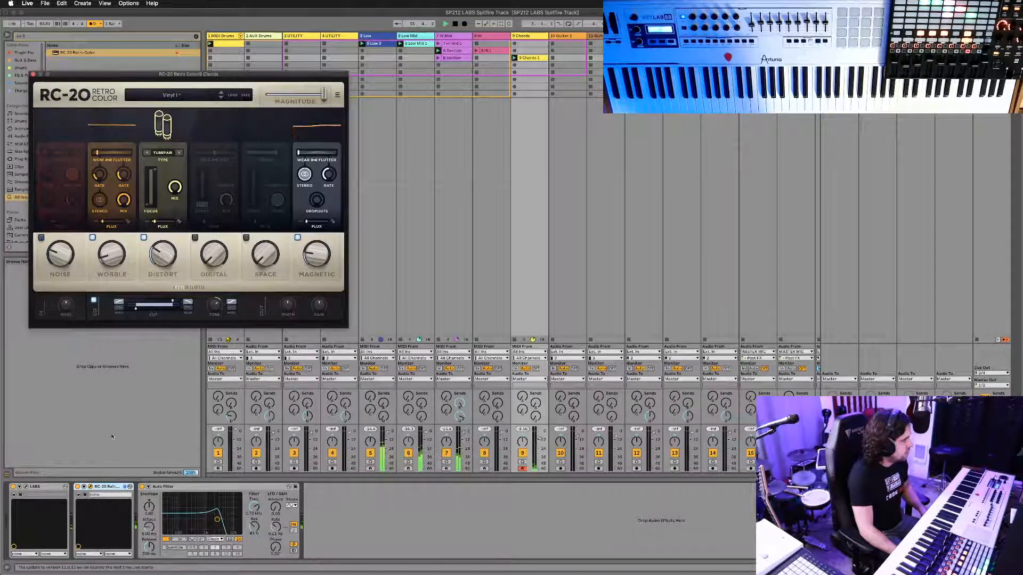
# Bypass the Auto Filter and lower the upper limit of RC-20's master cut filter.
pyautogui.click(142, 486)
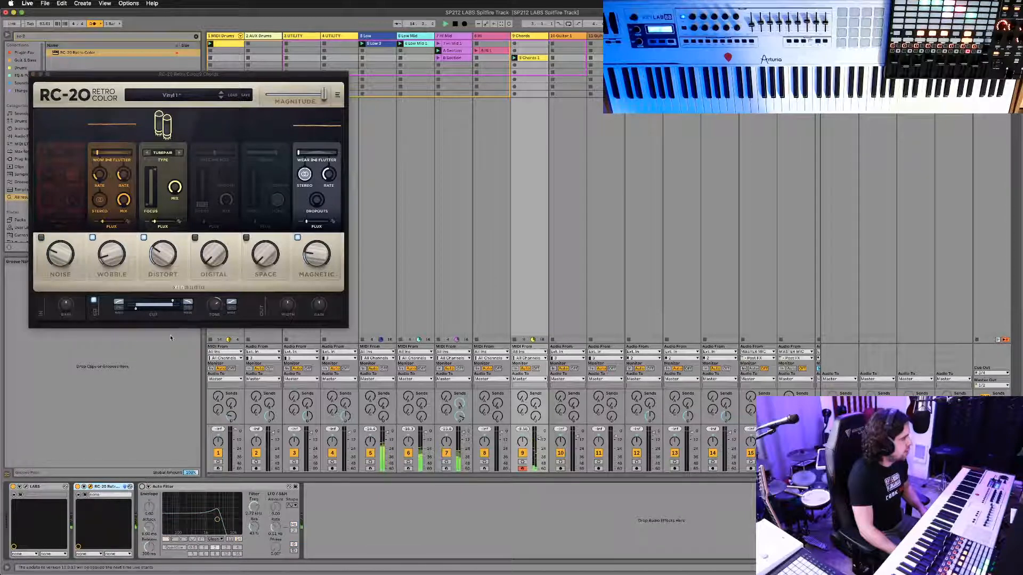
pyautogui.moveTo(172, 302); pyautogui.dragTo(164, 303)
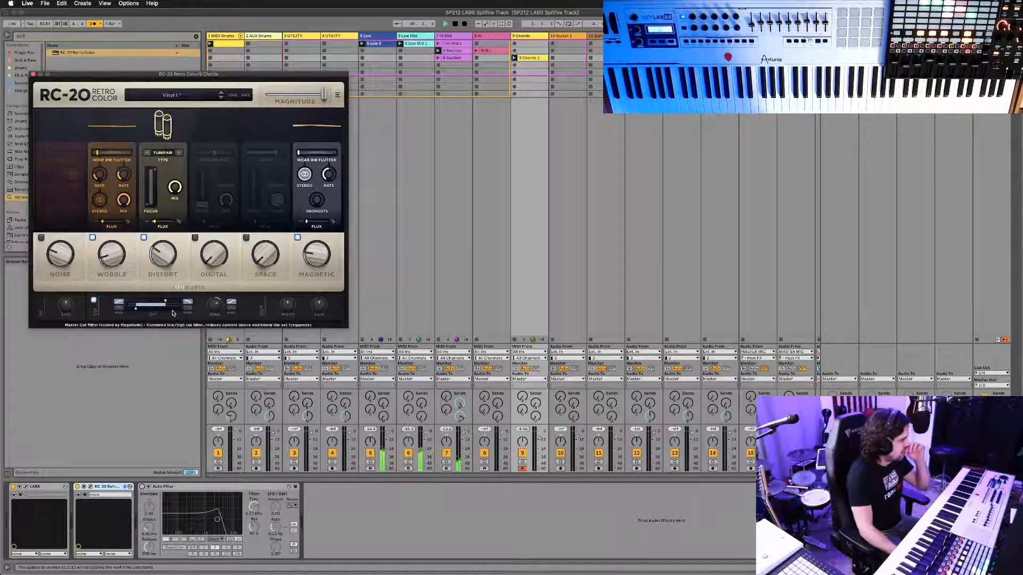
pyautogui.moveTo(166, 302); pyautogui.dragTo(163, 302)
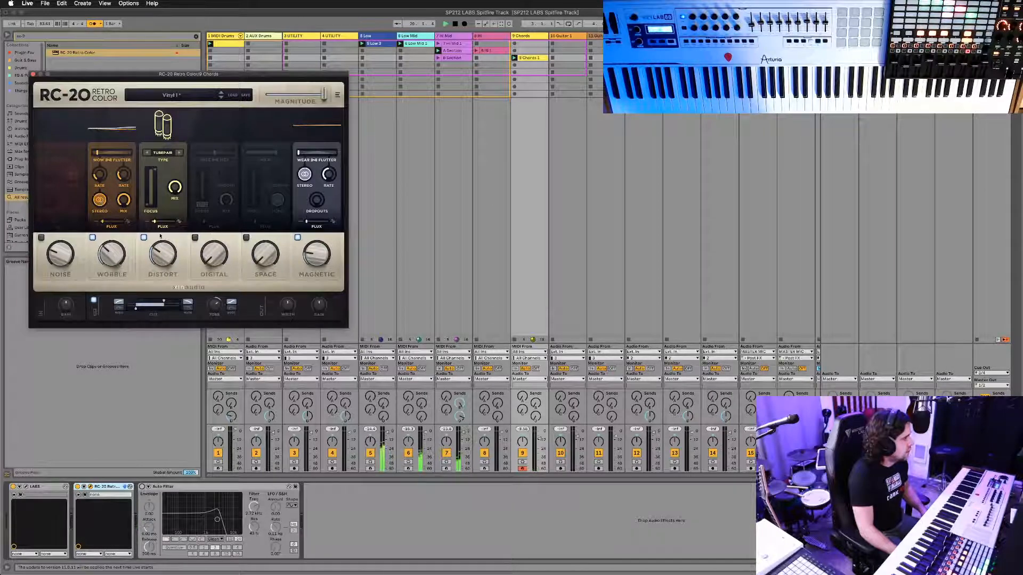
# Switch off RC-20's Distort module, enable Digital instead and adjust the Digital amount to a low setting.
pyautogui.click(143, 238)
pyautogui.click(195, 238)
pyautogui.moveTo(209, 232); pyautogui.dragTo(216, 211)
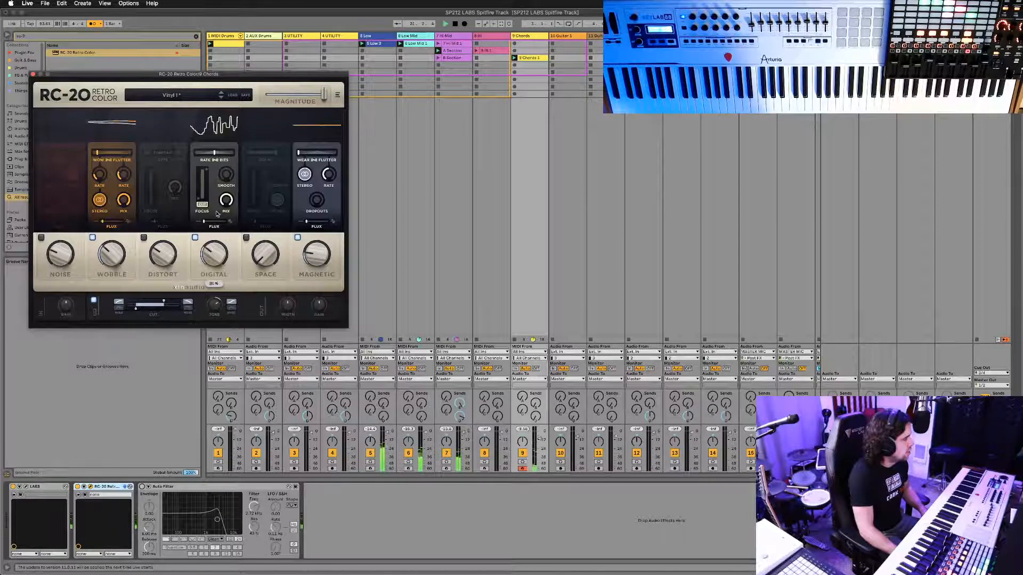
pyautogui.moveTo(208, 254); pyautogui.dragTo(212, 264)
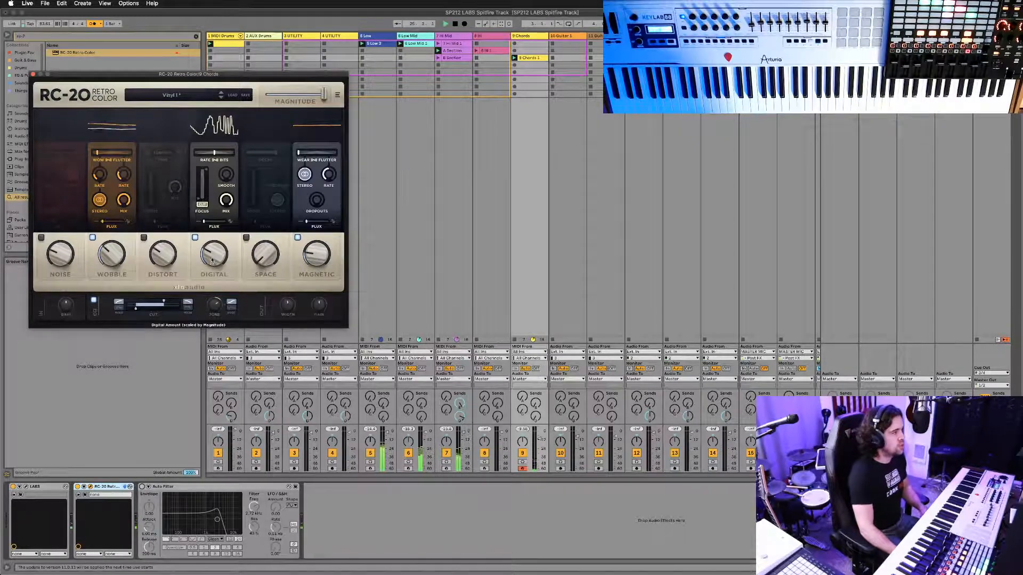
pyautogui.moveTo(216, 259)
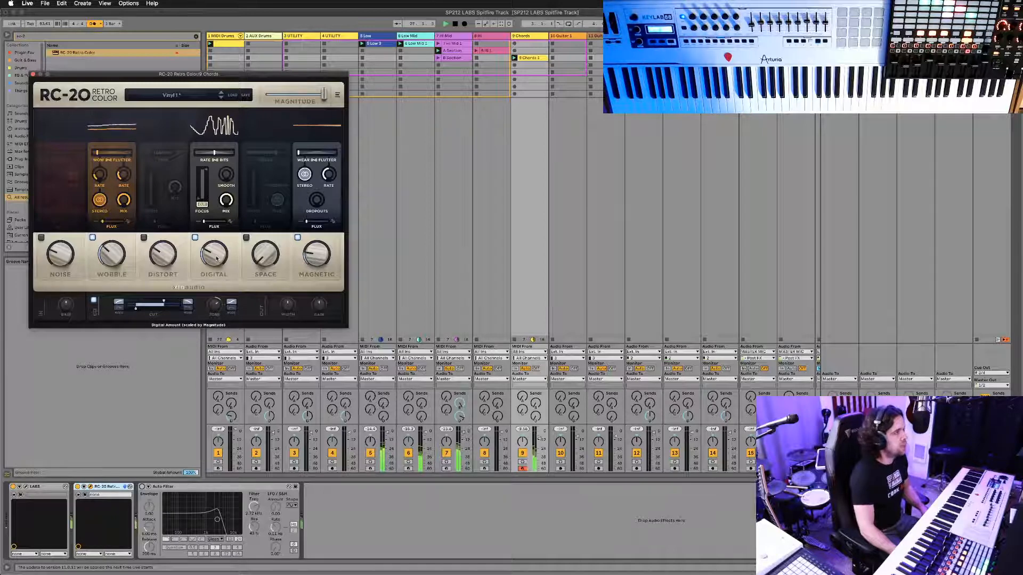
pyautogui.moveTo(217, 259); pyautogui.dragTo(218, 262)
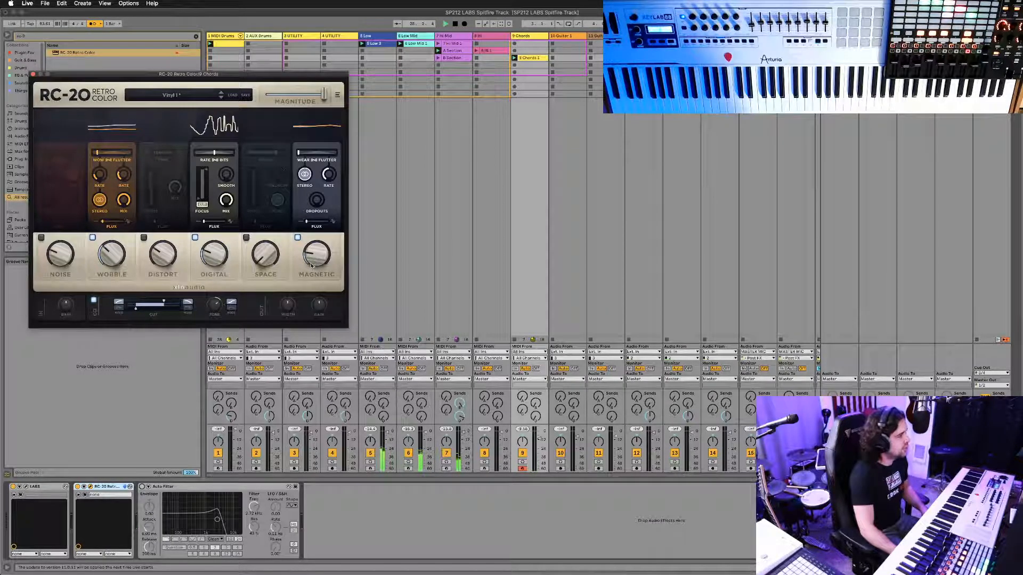
# Fine-tune RC-20's Digital amount and switch off the Magnetic module after trying a different amount.
pyautogui.moveTo(313, 253); pyautogui.dragTo(315, 245)
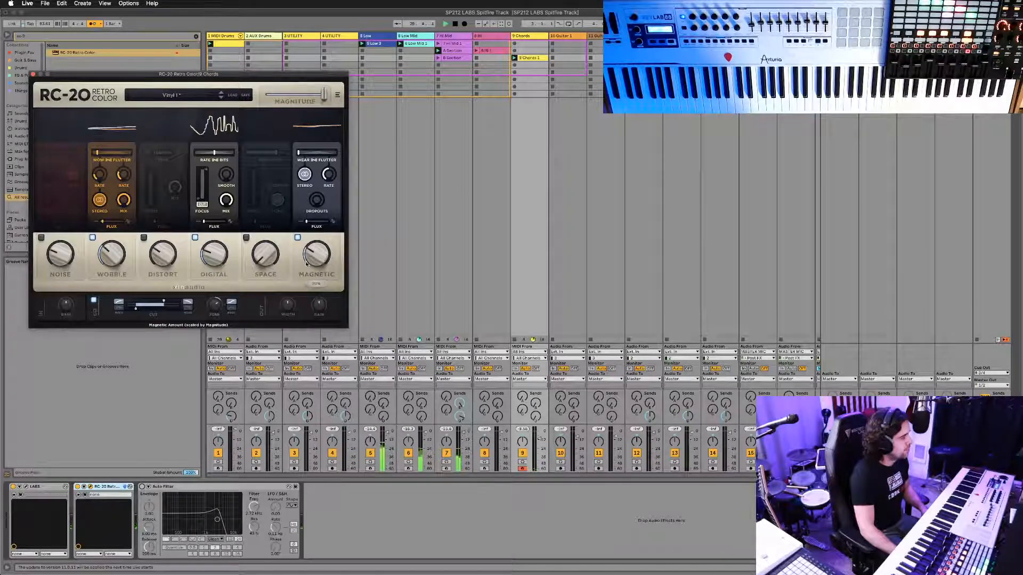
pyautogui.moveTo(208, 255); pyautogui.dragTo(209, 260)
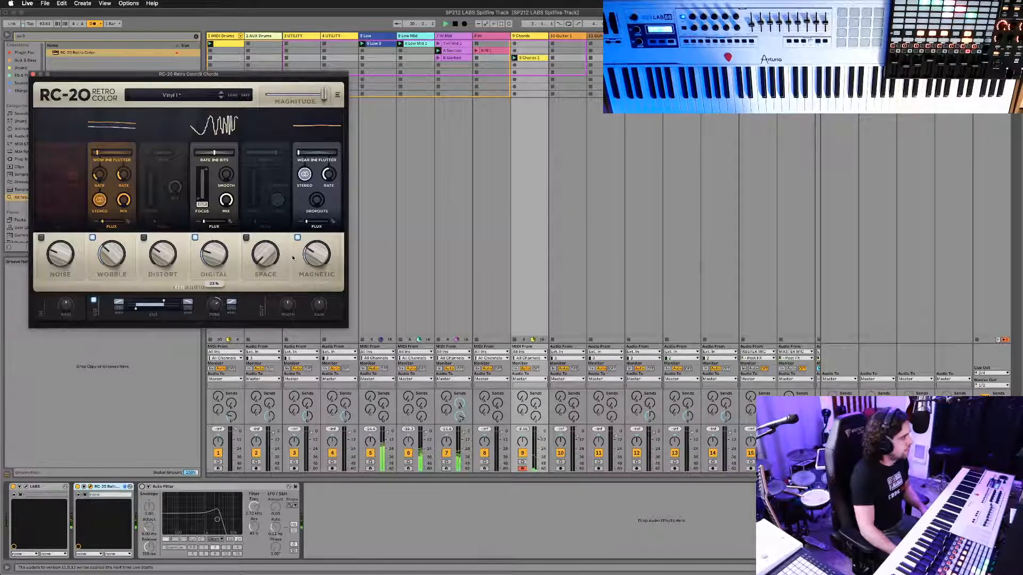
pyautogui.click(298, 238)
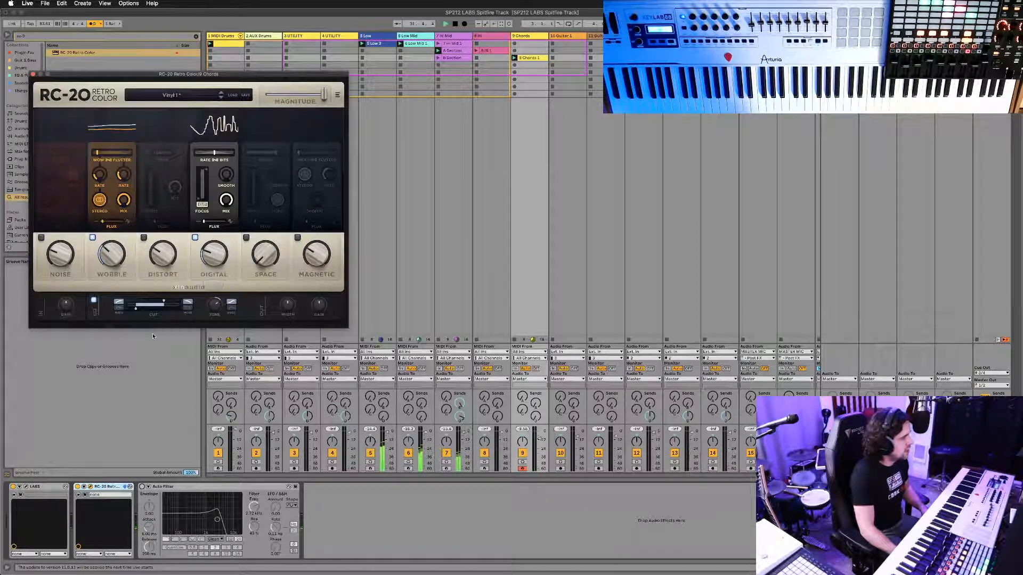
# Raise RC-20's low cut, open the high cut slightly and shift the Wobble's wow/flutter balance toward flutter.
pyautogui.moveTo(136, 313); pyautogui.dragTo(148, 311)
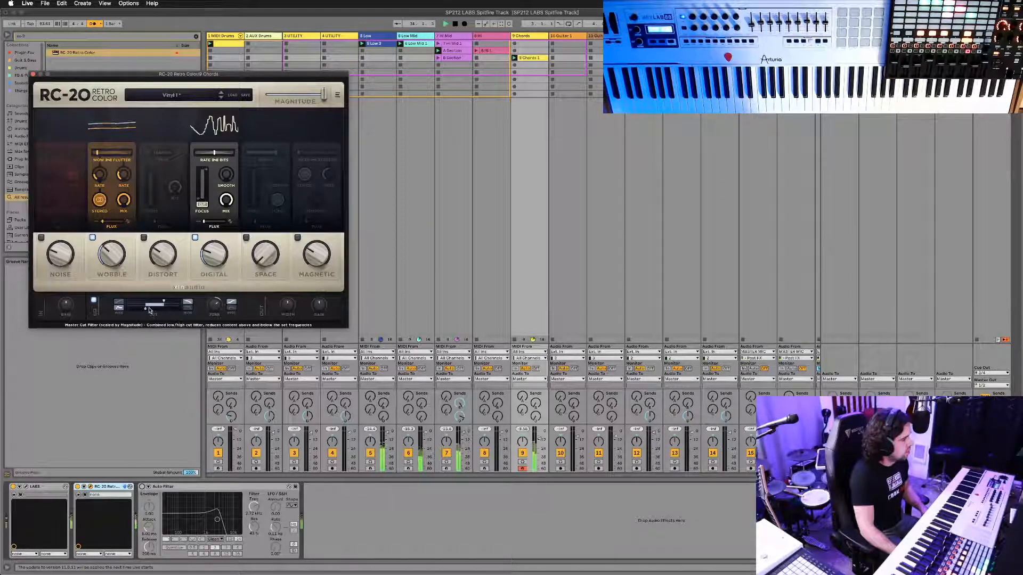
pyautogui.moveTo(164, 302); pyautogui.dragTo(166, 302)
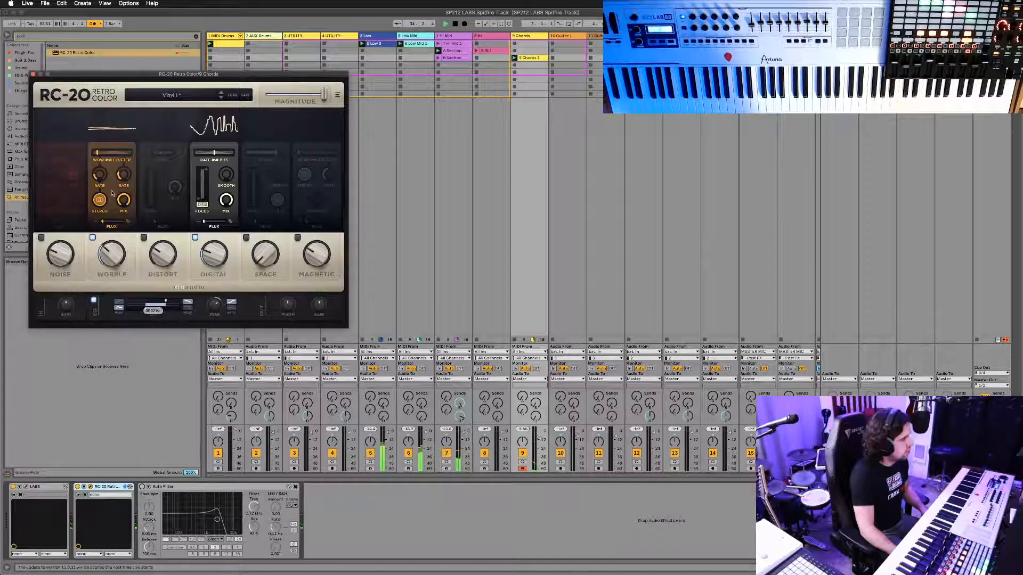
pyautogui.moveTo(104, 175); pyautogui.dragTo(118, 153)
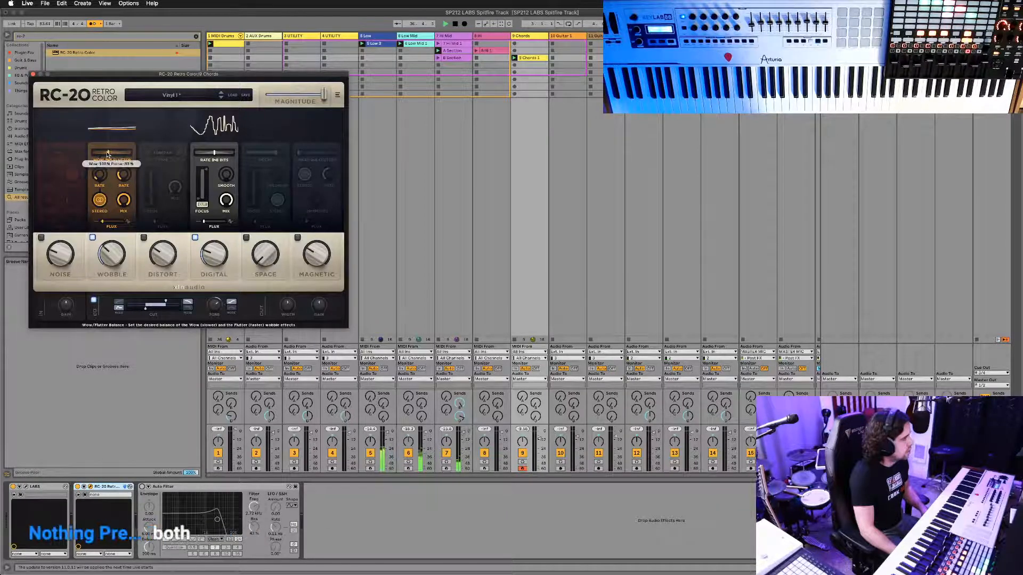
# Shift RC-20's Wobble balance toward wow, lower the master cut filter's upper limit slightly and close the plug-in window.
pyautogui.moveTo(130, 76); pyautogui.dragTo(133, 76)
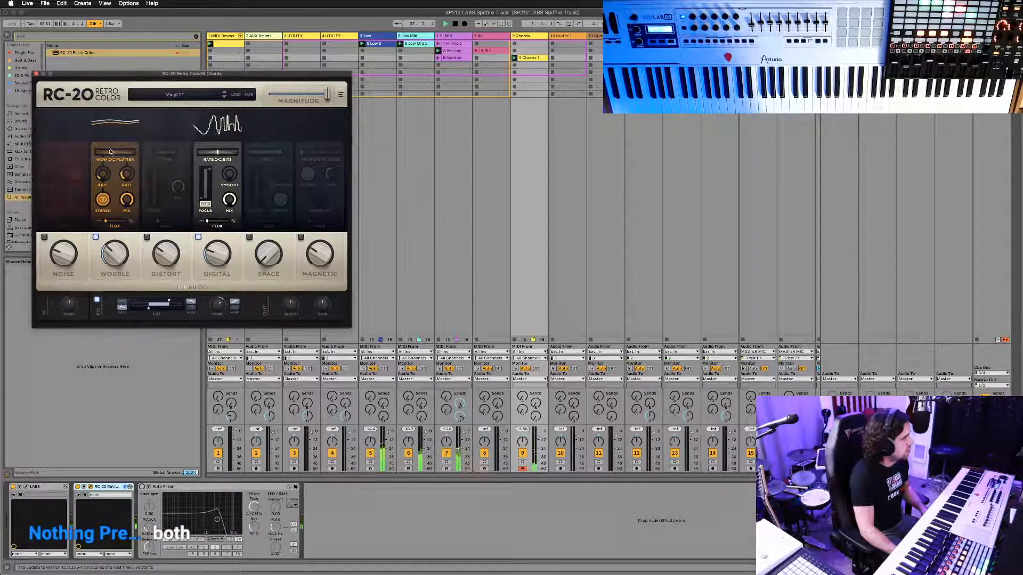
pyautogui.moveTo(110, 153); pyautogui.dragTo(104, 155)
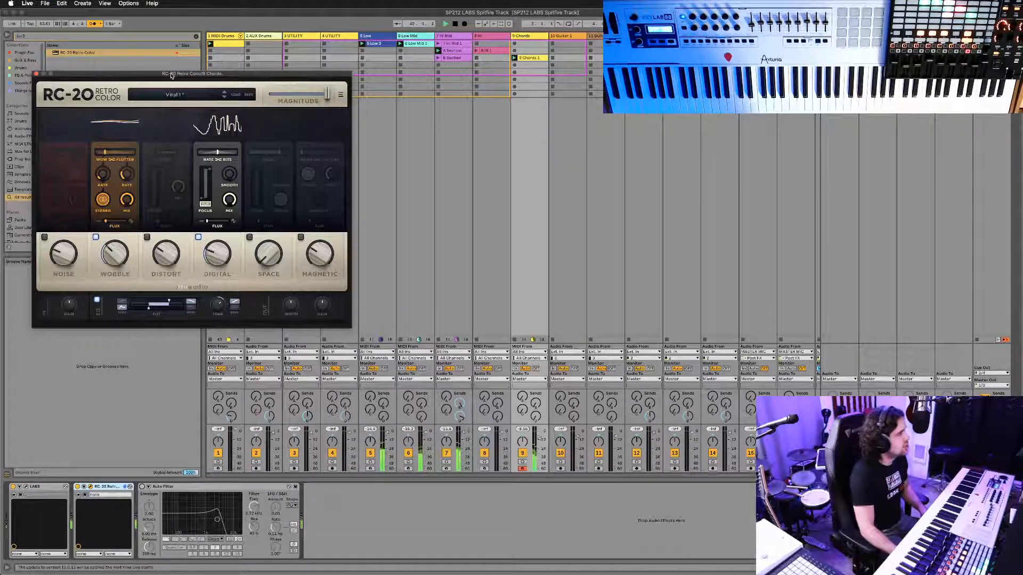
pyautogui.moveTo(173, 74); pyautogui.dragTo(177, 73)
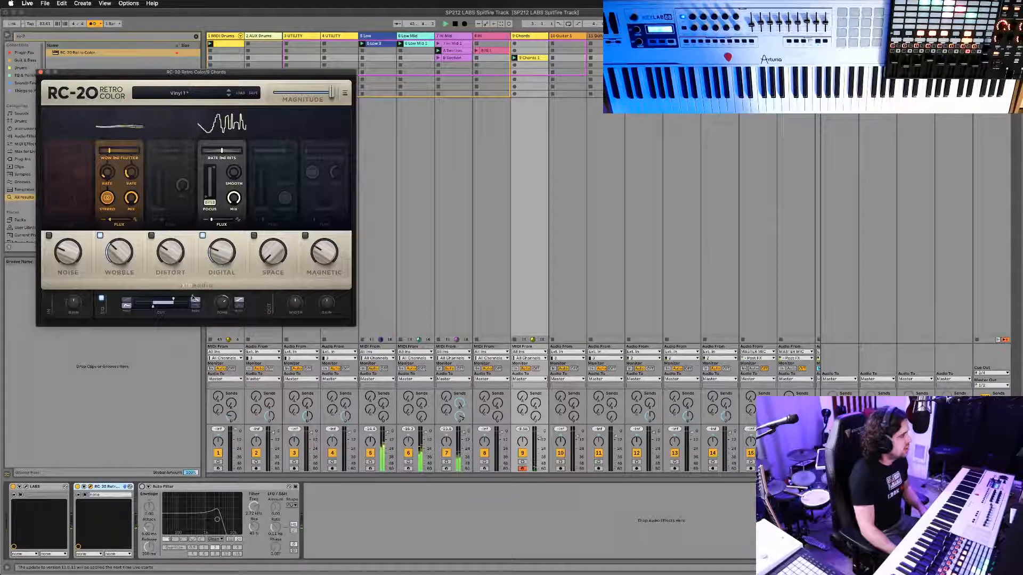
pyautogui.moveTo(174, 300); pyautogui.dragTo(172, 300)
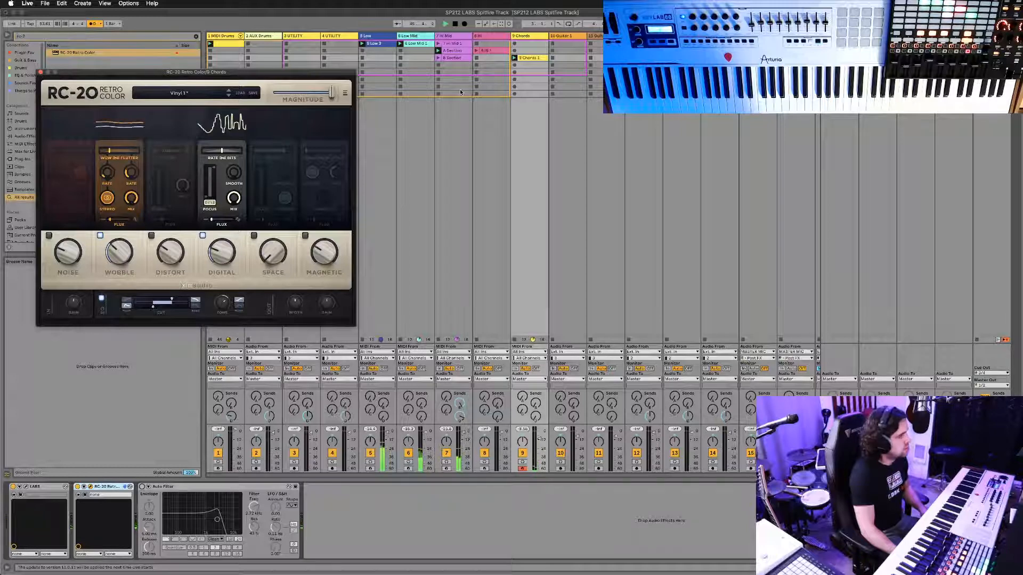
pyautogui.click(41, 72)
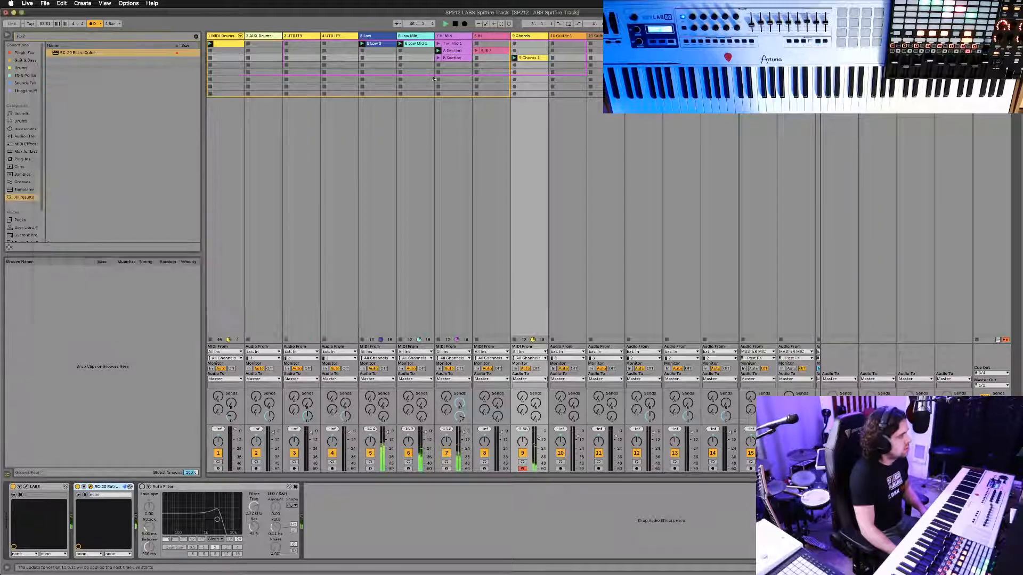
# Record takes of a new part in the Chords slot below the first clip, discard unwanted takes and enable Automation Arm.
pyautogui.click(527, 64)
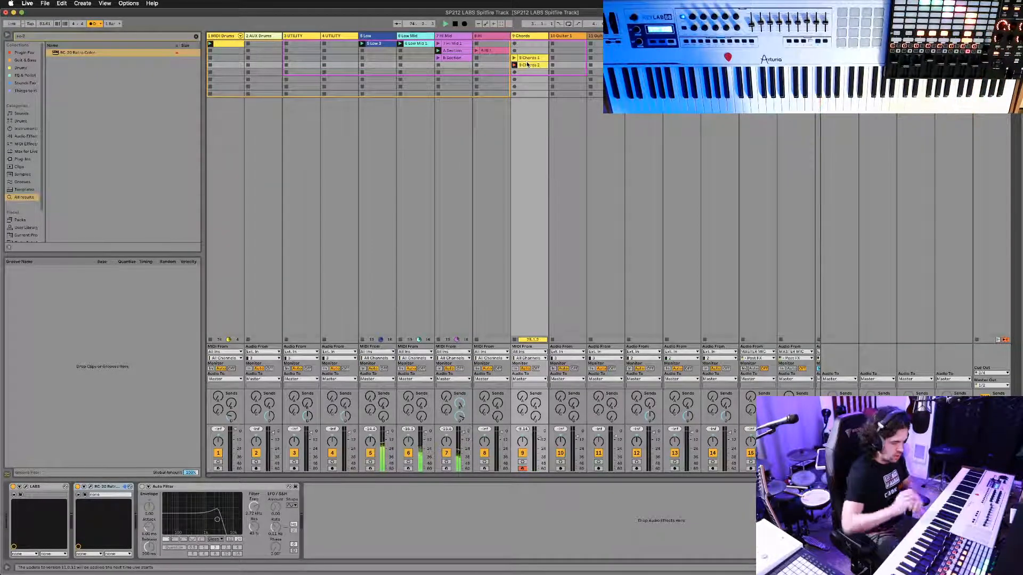
pyautogui.click(528, 73)
pyautogui.press('super+z')
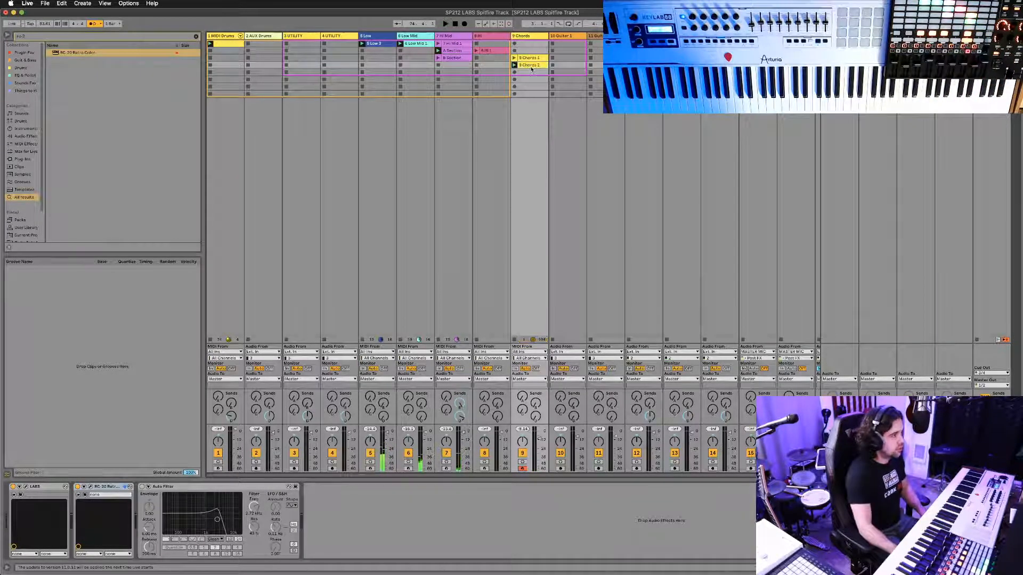
pyautogui.press('Return')
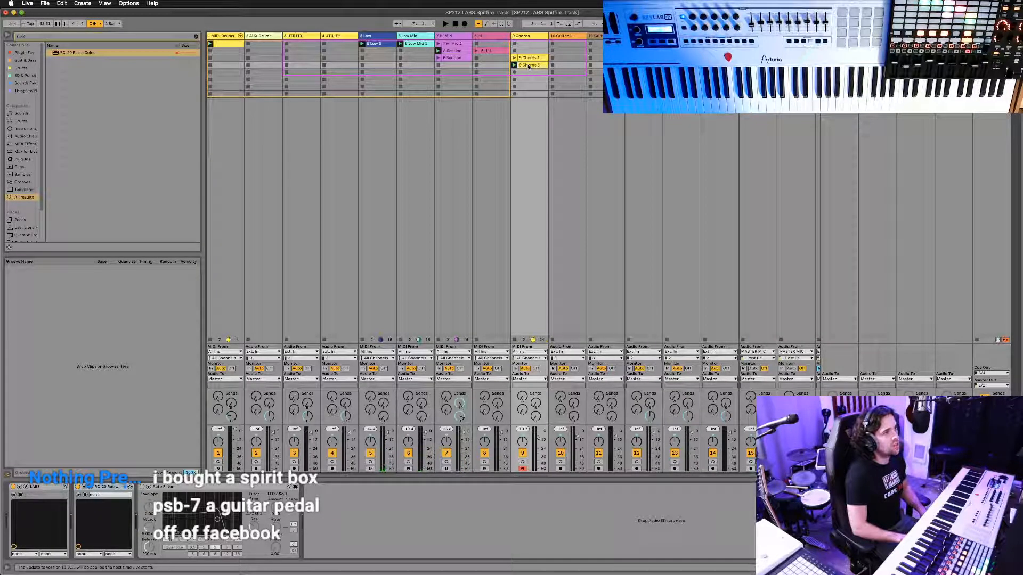
pyautogui.press('BackSpace')
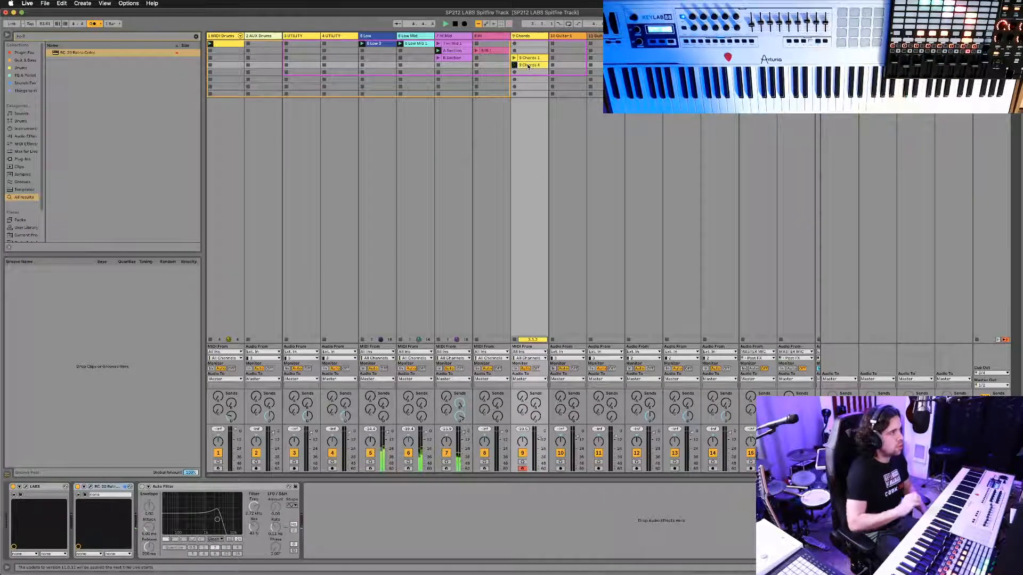
pyautogui.click(487, 25)
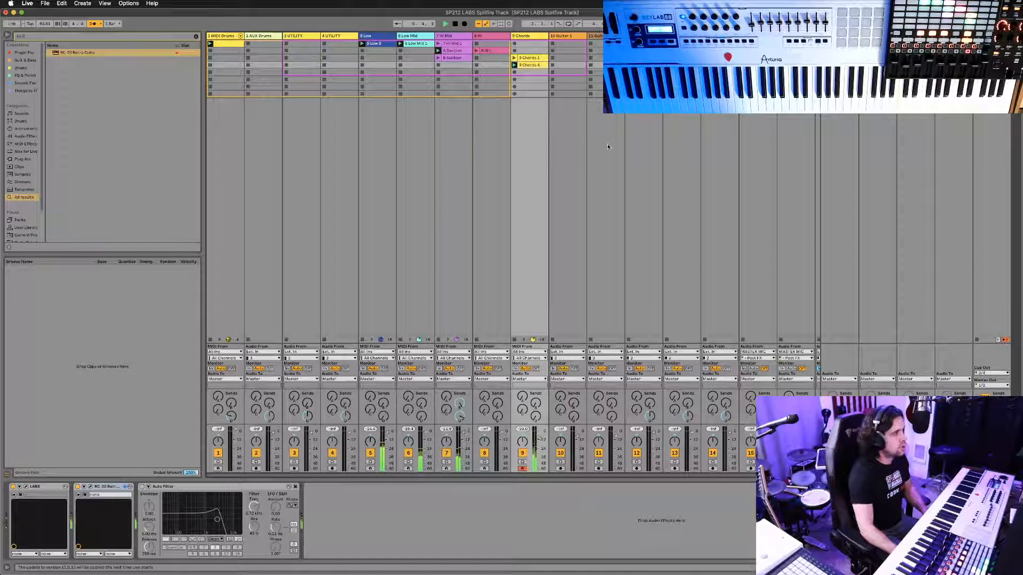
# Delete the short stray G#3 note from the newly recorded Chords clip and review its remaining notes.
pyautogui.doubleClick(530, 65)
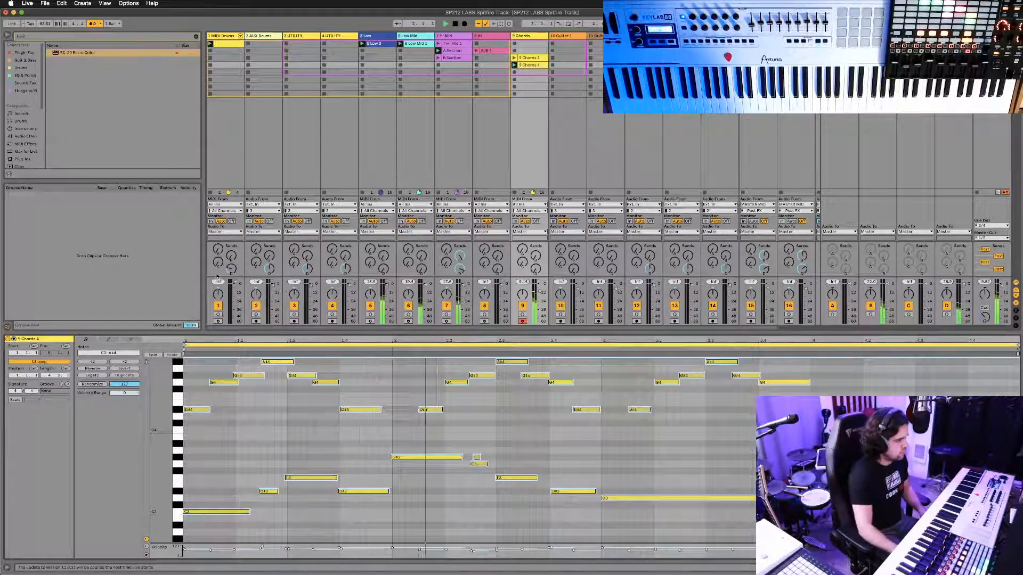
pyautogui.click(477, 457)
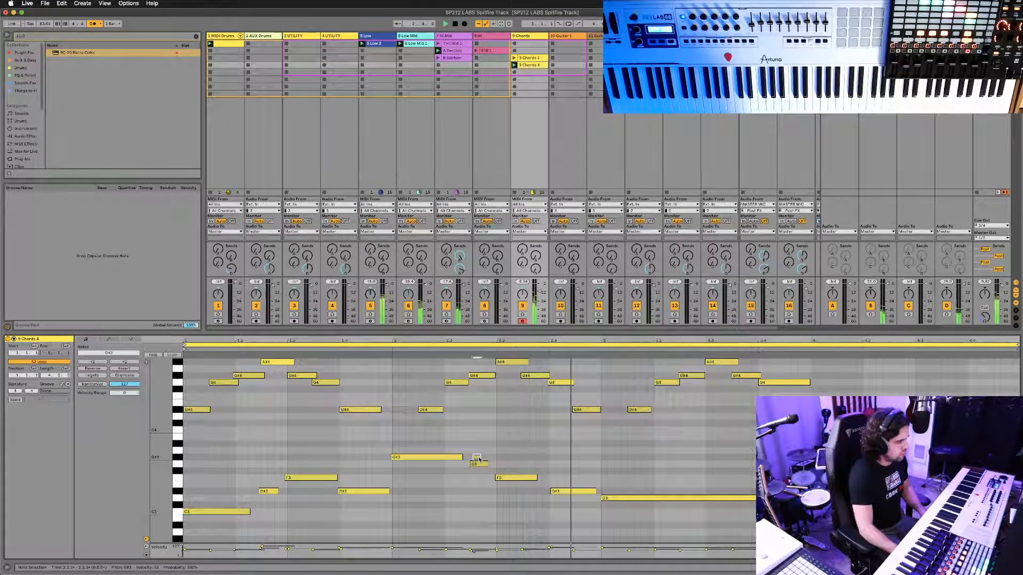
pyautogui.press('Delete')
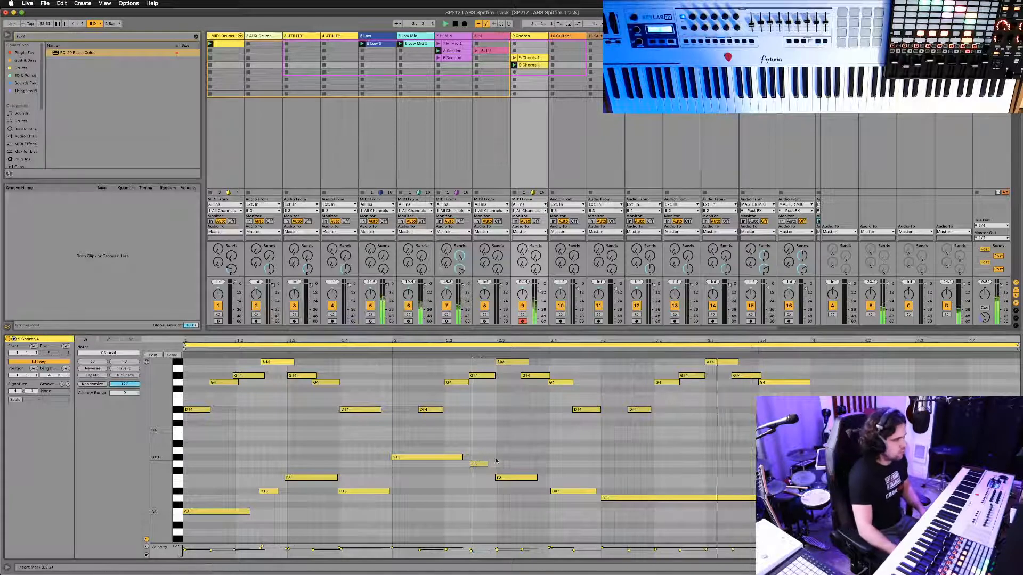
pyautogui.scroll(-3, 591, 481)
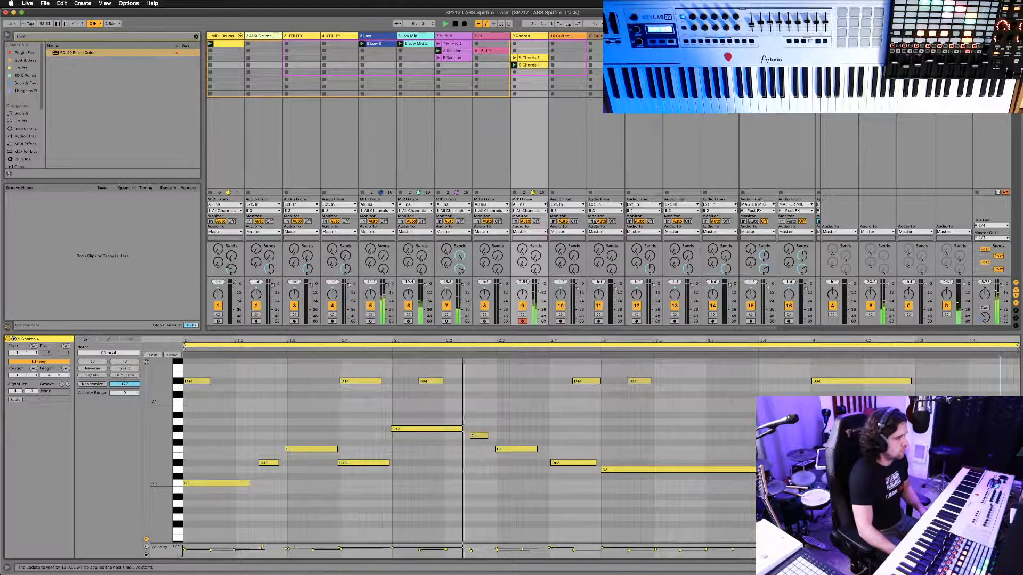
pyautogui.scroll(2, 499, 499)
pyautogui.scroll(3, 499, 498)
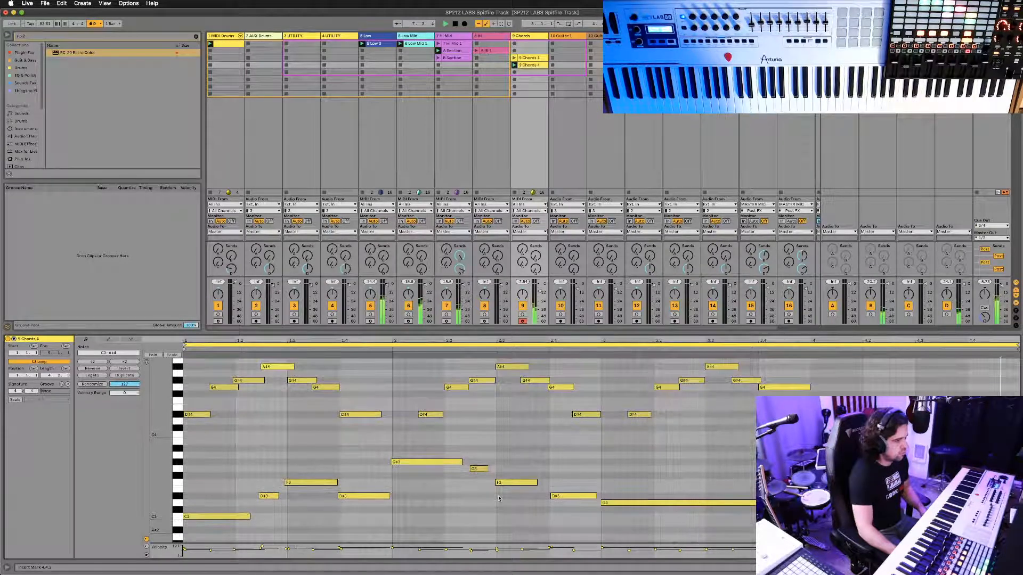
pyautogui.scroll(2, 499, 498)
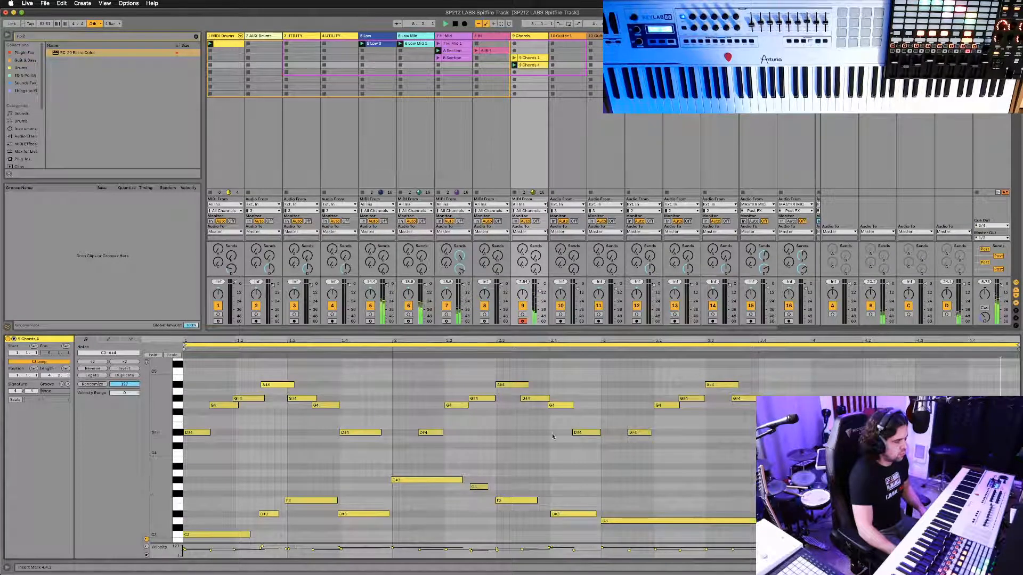
pyautogui.scroll(-2, 488, 435)
pyautogui.scroll(-3, 465, 436)
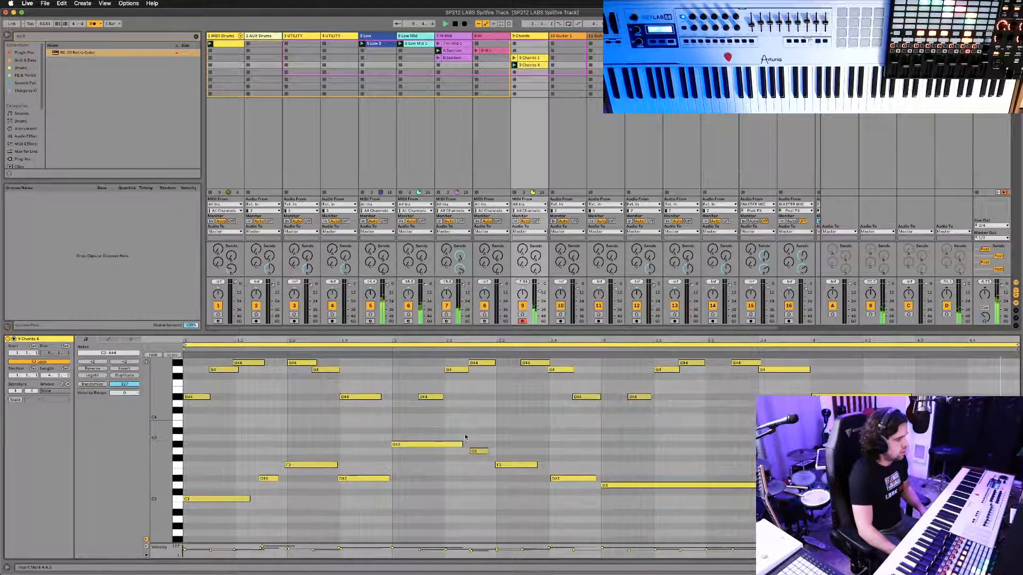
# Duplicate the new Chords clip and rename the original Arp A and the copy Arp B.
pyautogui.press('super+d')
pyautogui.click(529, 67)
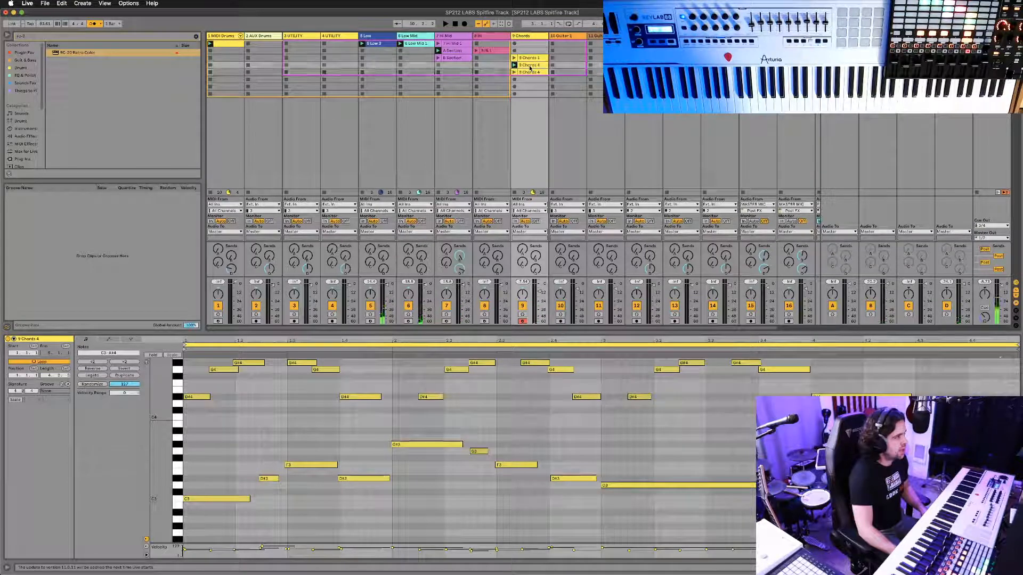
pyautogui.press('super+r')
pyautogui.write('Arp')
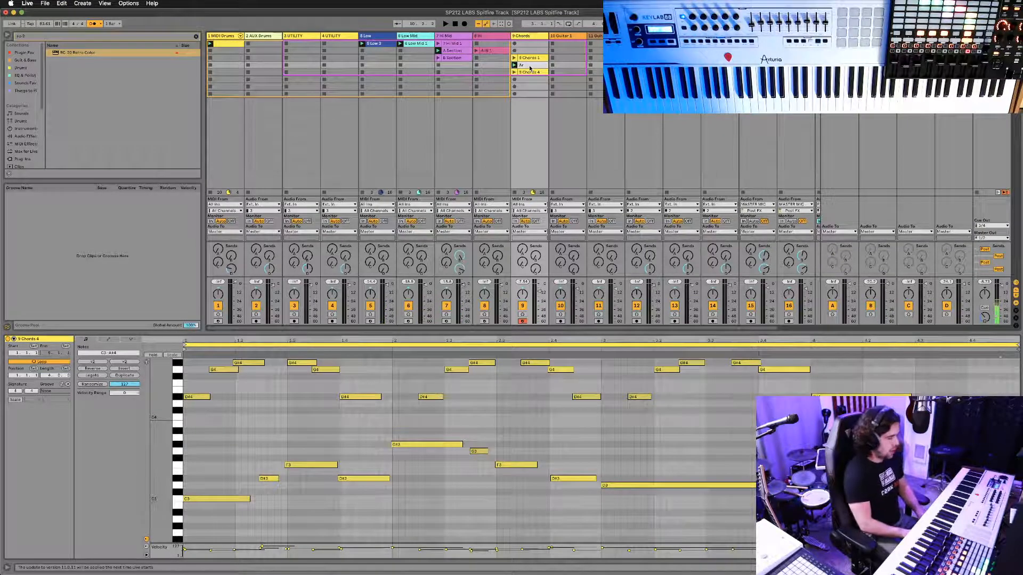
pyautogui.click(531, 72)
pyautogui.press('super+r')
pyautogui.write('Arp A')
# Delete all the low notes from the Arp A clip and compare it with the Arp B clip.
pyautogui.click(532, 65)
pyautogui.moveTo(202, 436); pyautogui.dragTo(659, 510)
pyautogui.press('Delete')
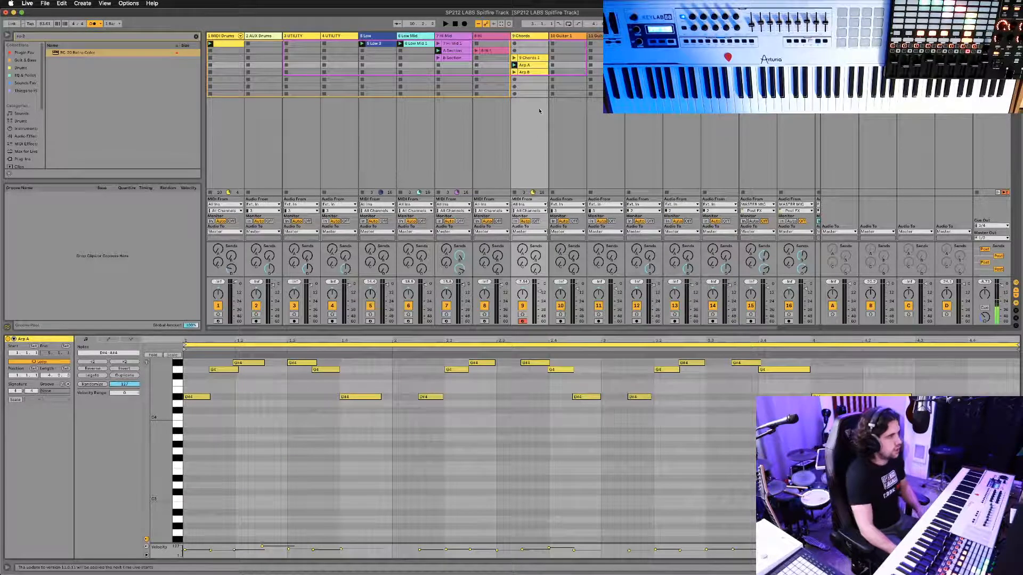
pyautogui.click(534, 72)
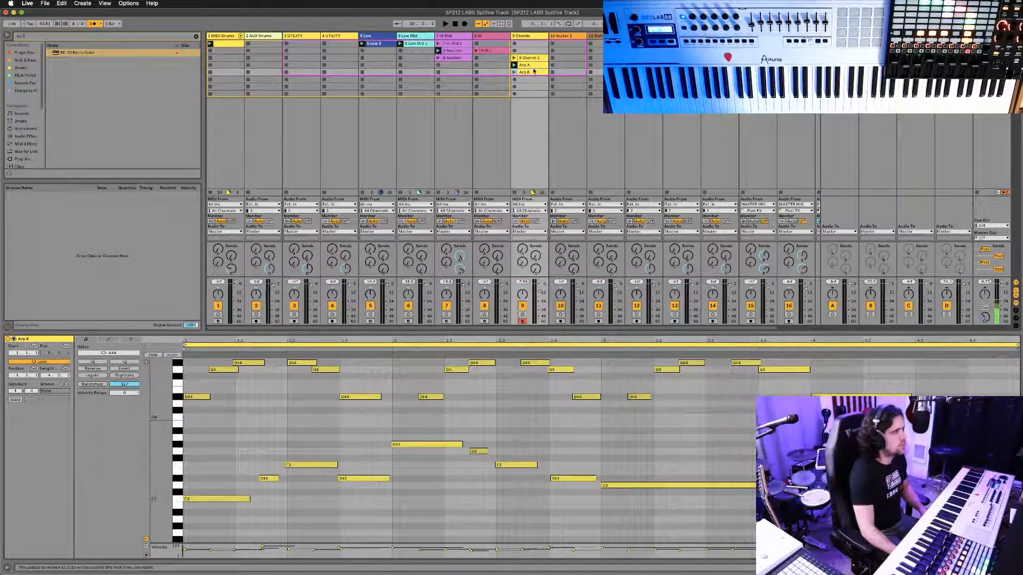
# Rename the first Chords clip, view the Hi clip and the Hi Mid track's A Section clip, and start playback.
pyautogui.click(536, 58)
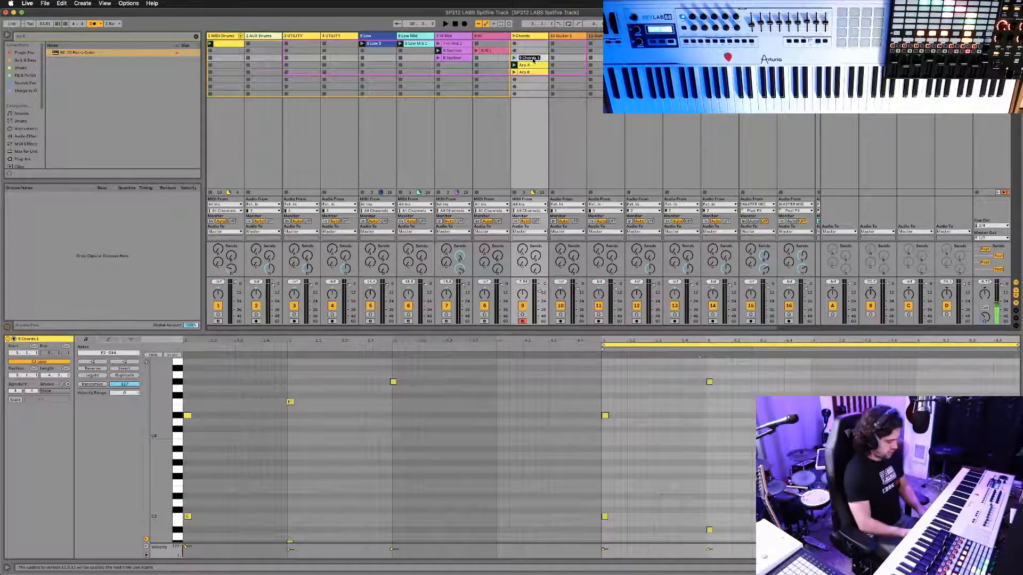
pyautogui.click(487, 50)
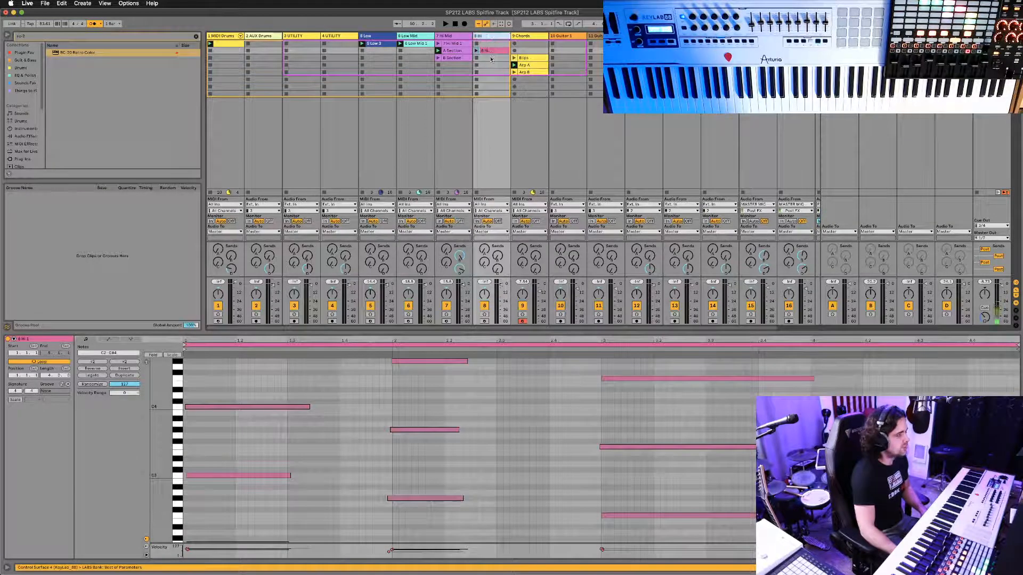
pyautogui.click(453, 51)
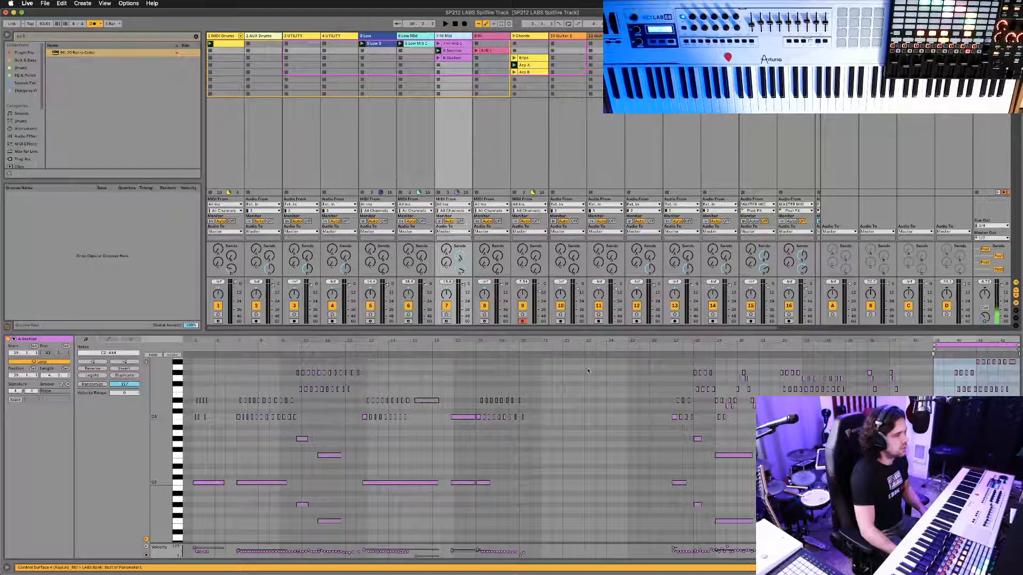
pyautogui.press('space')
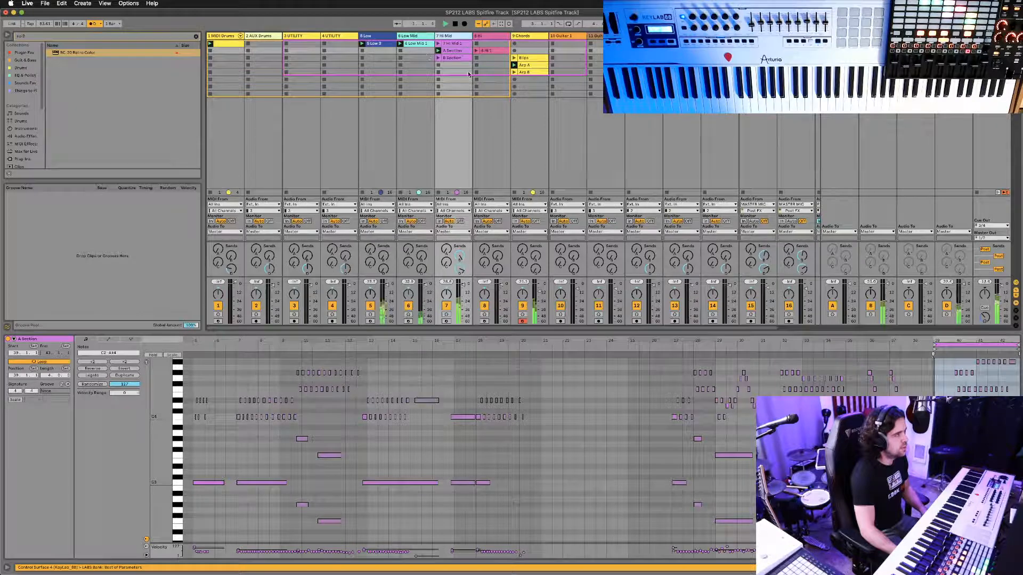
# Rename the Hi Mid track as Piano.
pyautogui.click(449, 36)
pyautogui.moveTo(445, 36); pyautogui.dragTo(441, 38)
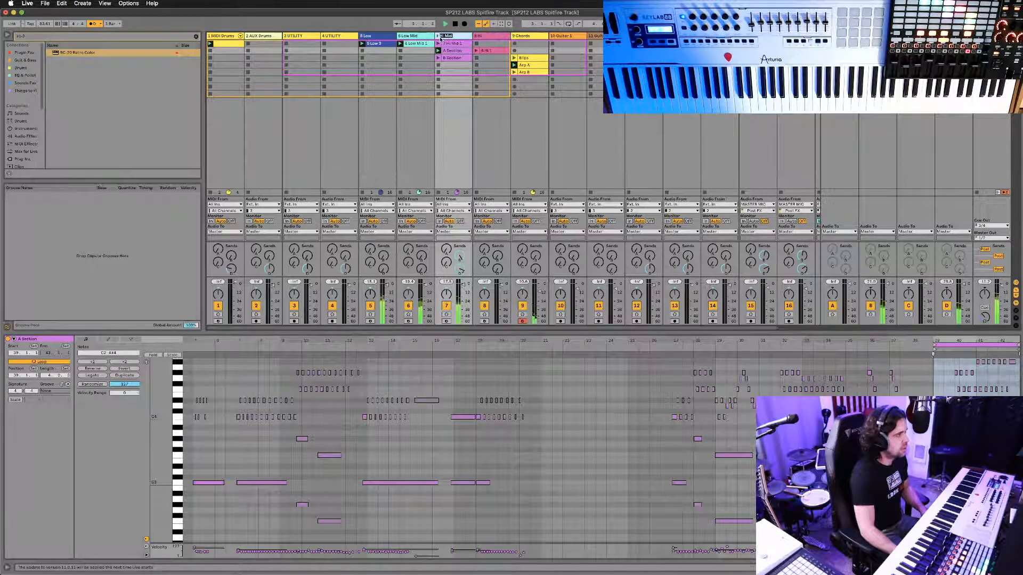
pyautogui.write('Piano')
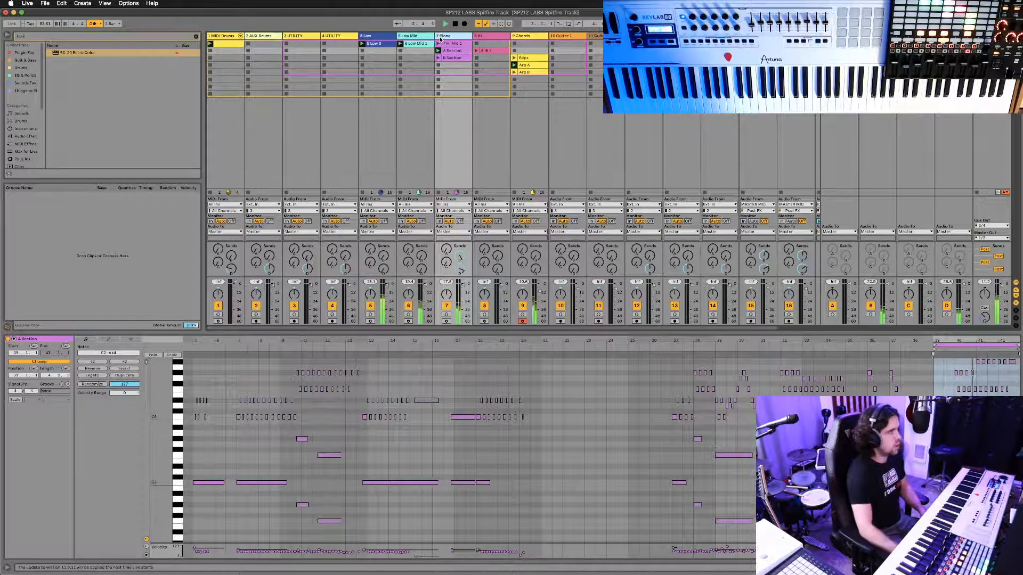
# Solo the Hi track and launch its clip to hear the sound on its own.
pyautogui.click(488, 37)
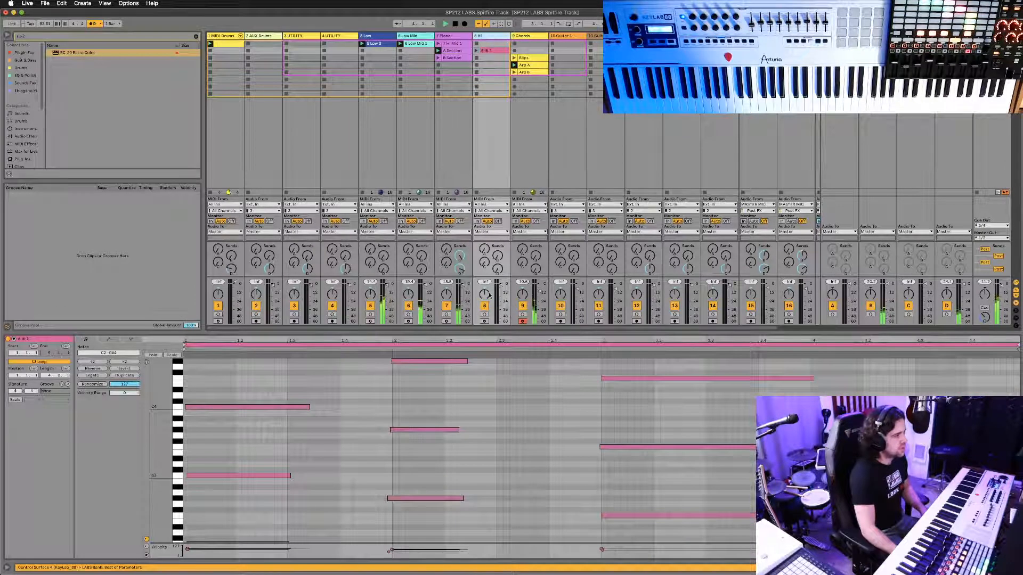
pyautogui.click(484, 315)
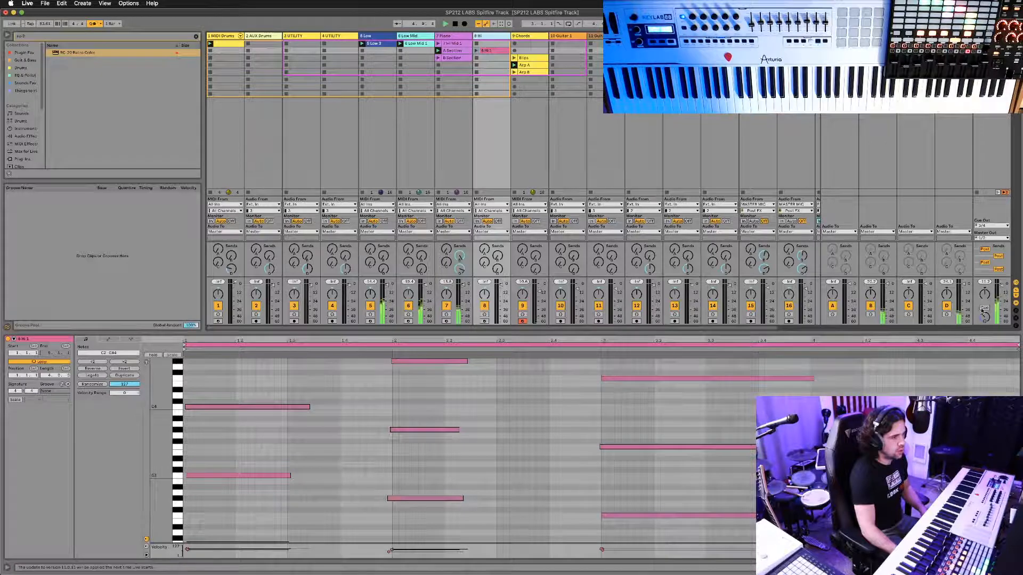
pyautogui.click(483, 315)
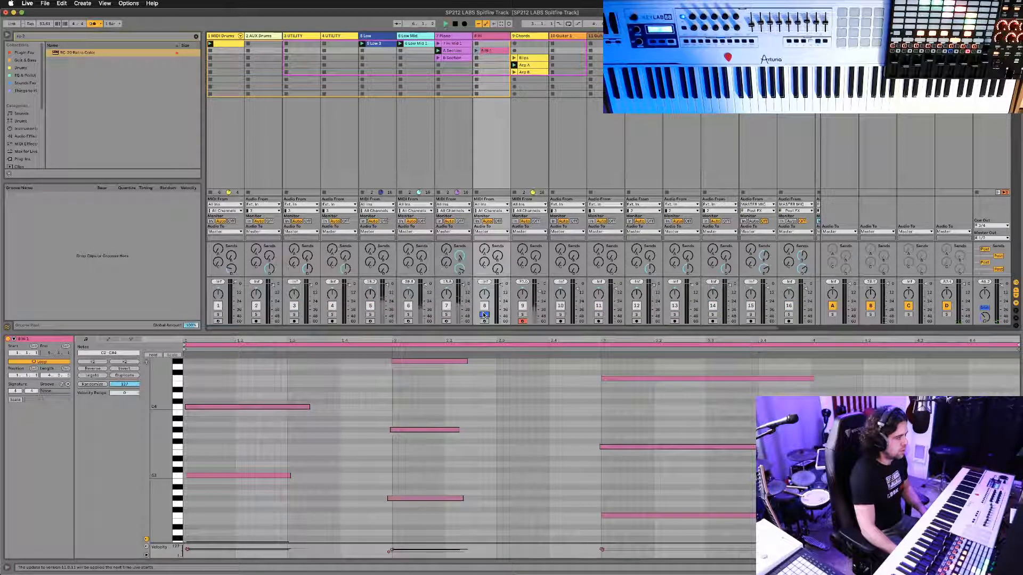
pyautogui.click(477, 50)
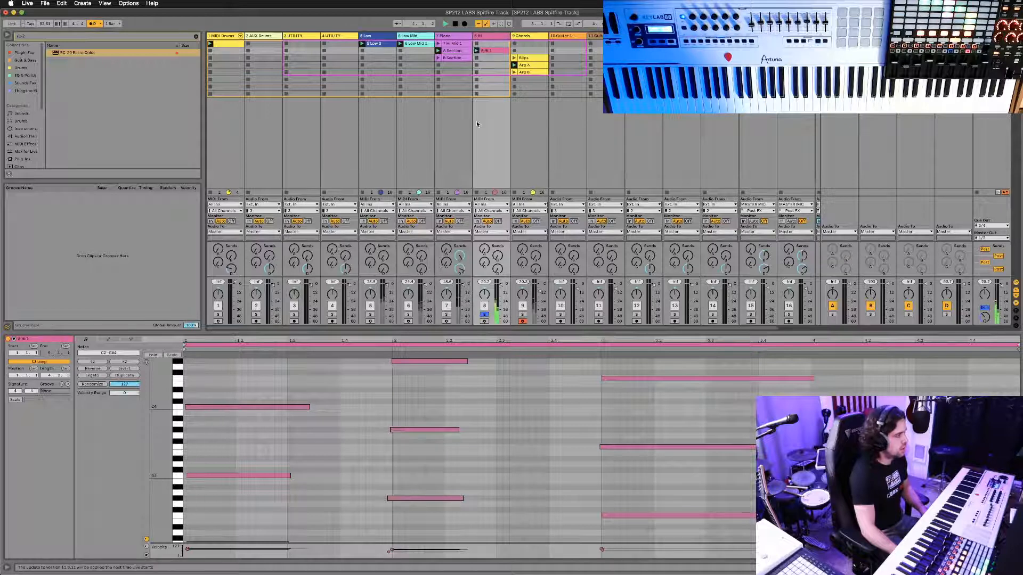
# Rename the Hi track as Organ and the Chords track as Harp.
pyautogui.doubleClick(481, 35)
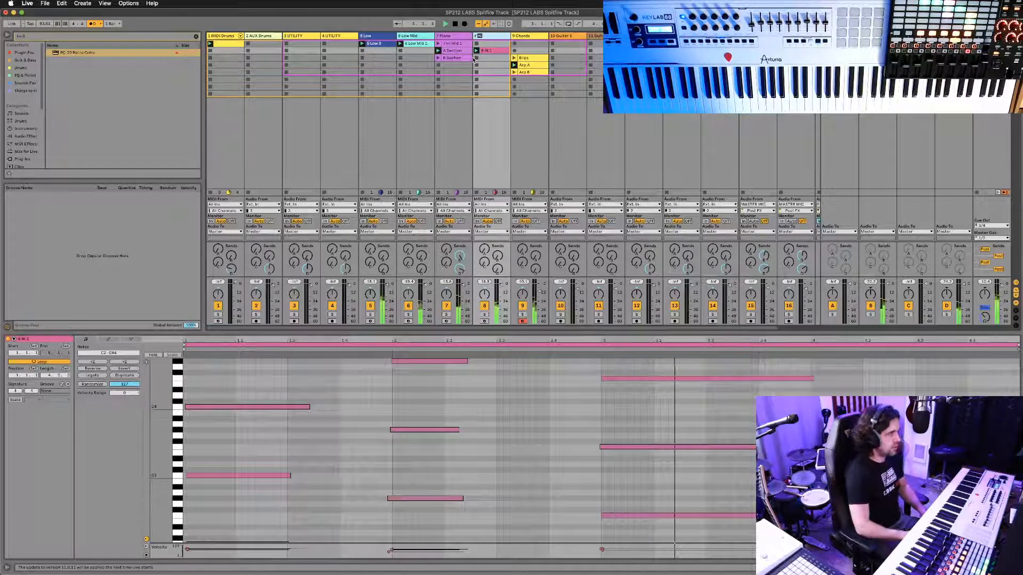
pyautogui.write('Organ')
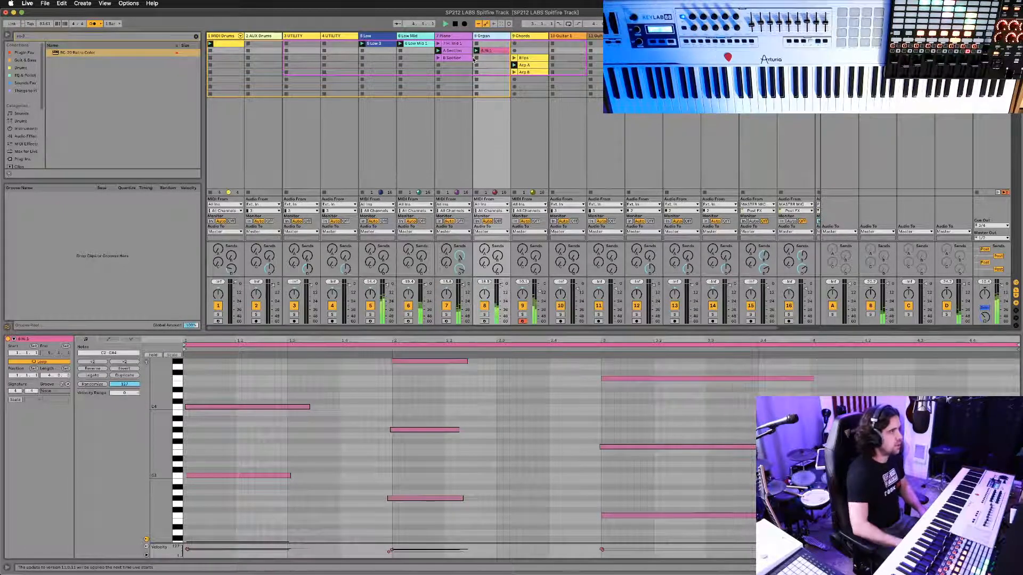
pyautogui.click(528, 36)
pyautogui.press('super+r')
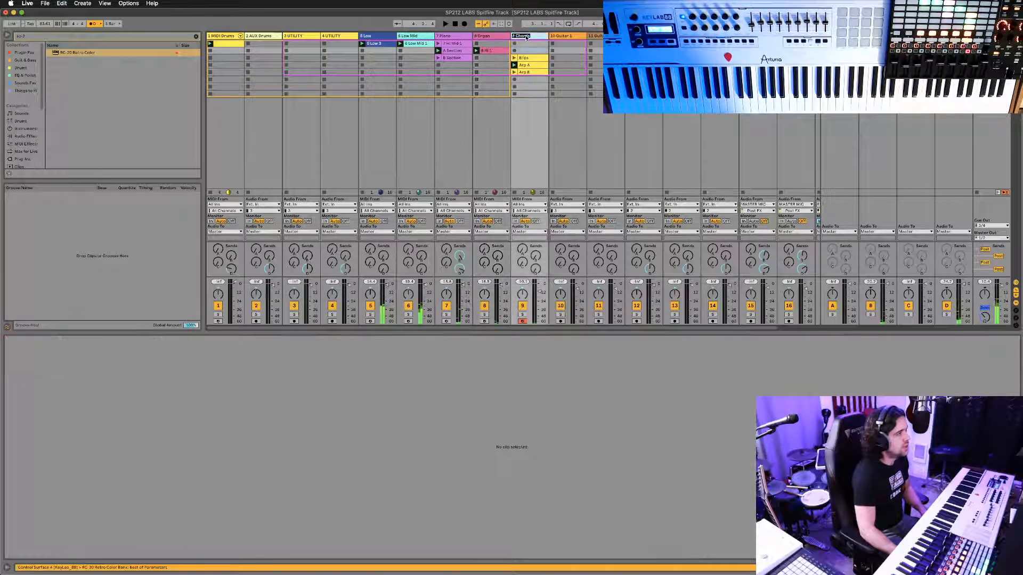
pyautogui.write('Harp')
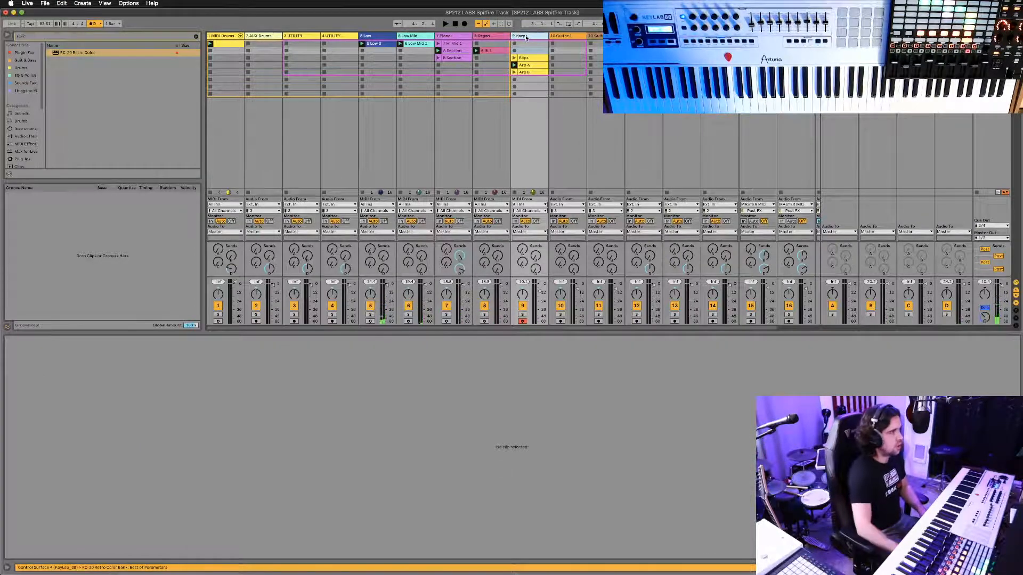
# Rename the Harp track as Harps, the Low Mid track as Rain and the Low track as Bass Texture, and start playback.
pyautogui.write('s')
pyautogui.click(420, 37)
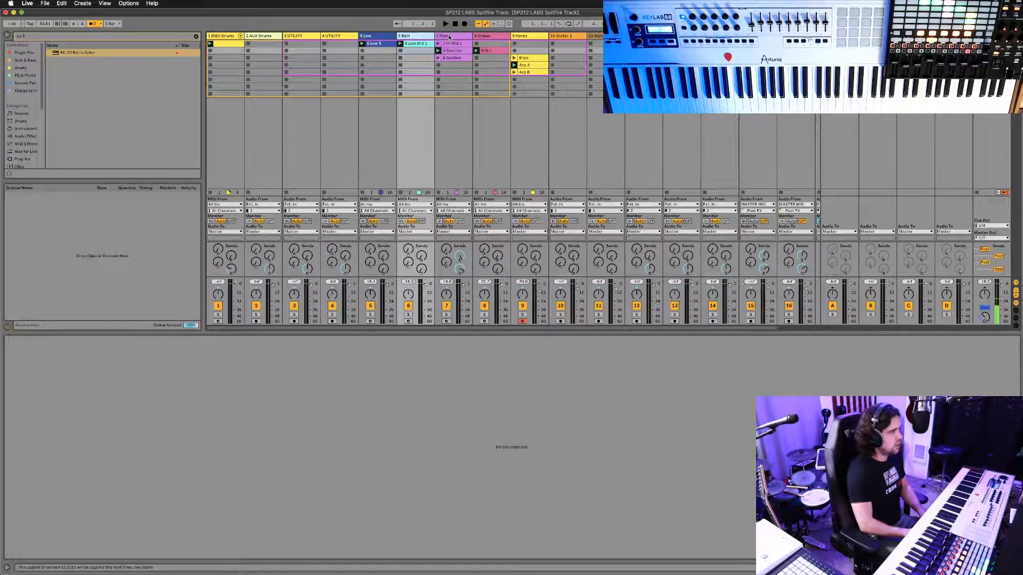
pyautogui.click(368, 37)
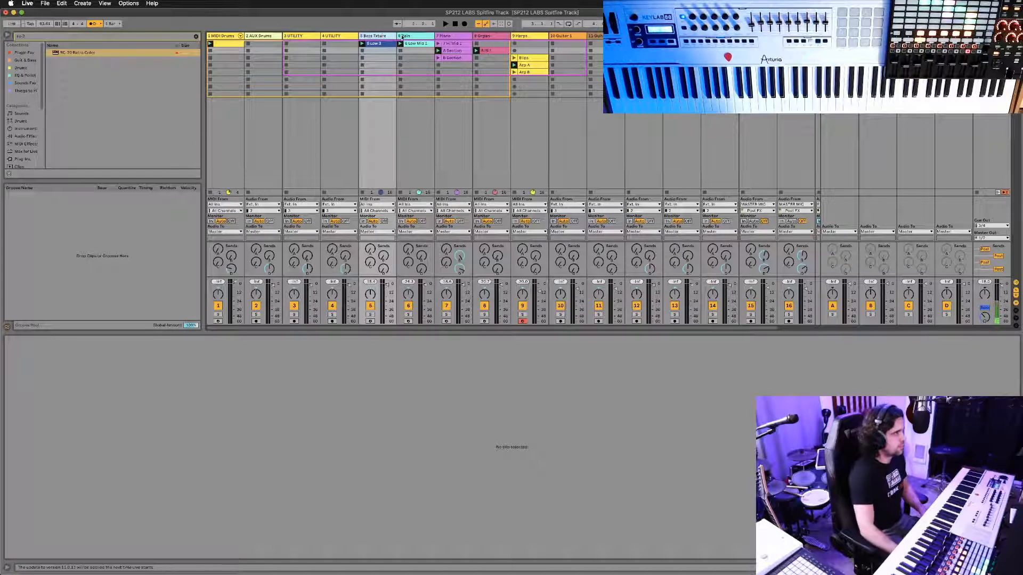
pyautogui.press('space')
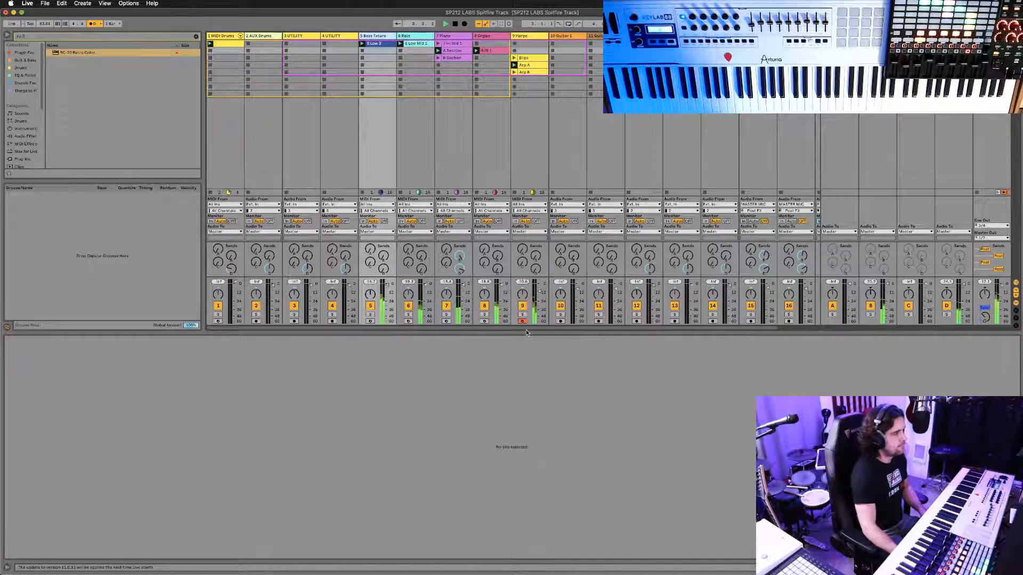
# Launch the first Harps clip and insert a new MIDI track named Chords after the Harps track.
pyautogui.click(530, 147)
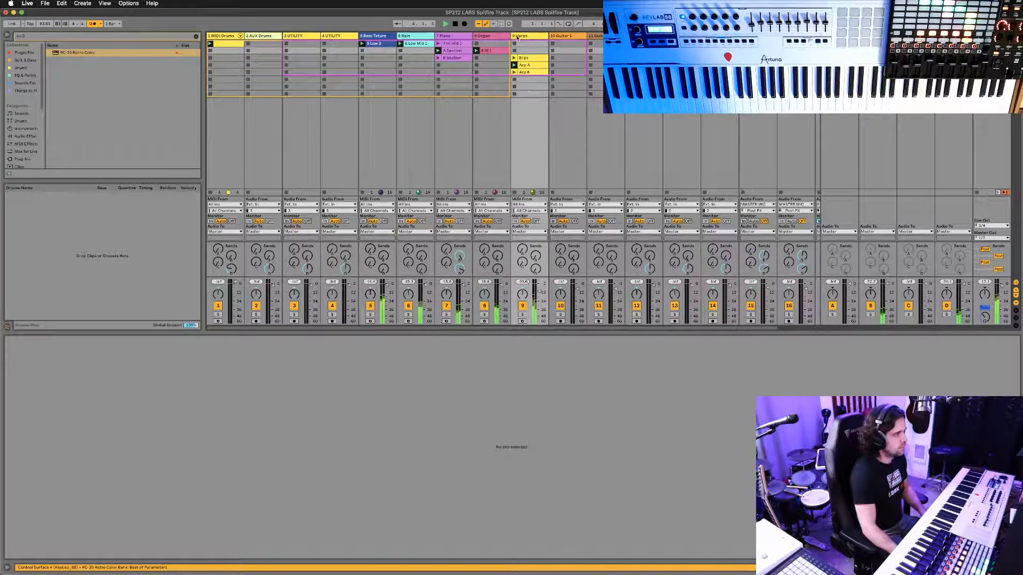
pyautogui.click(516, 57)
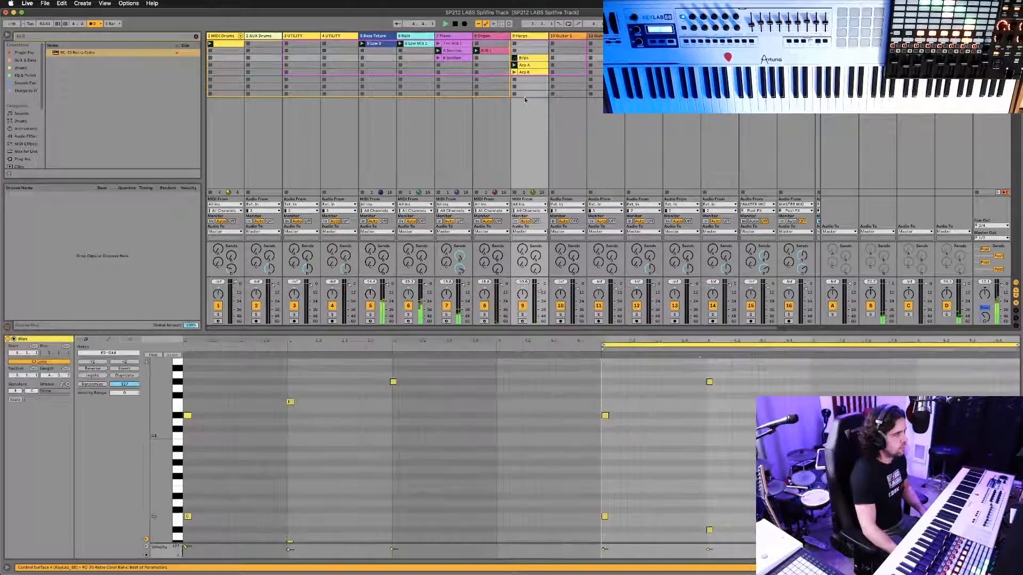
pyautogui.click(533, 126)
pyautogui.press('super+shift+t')
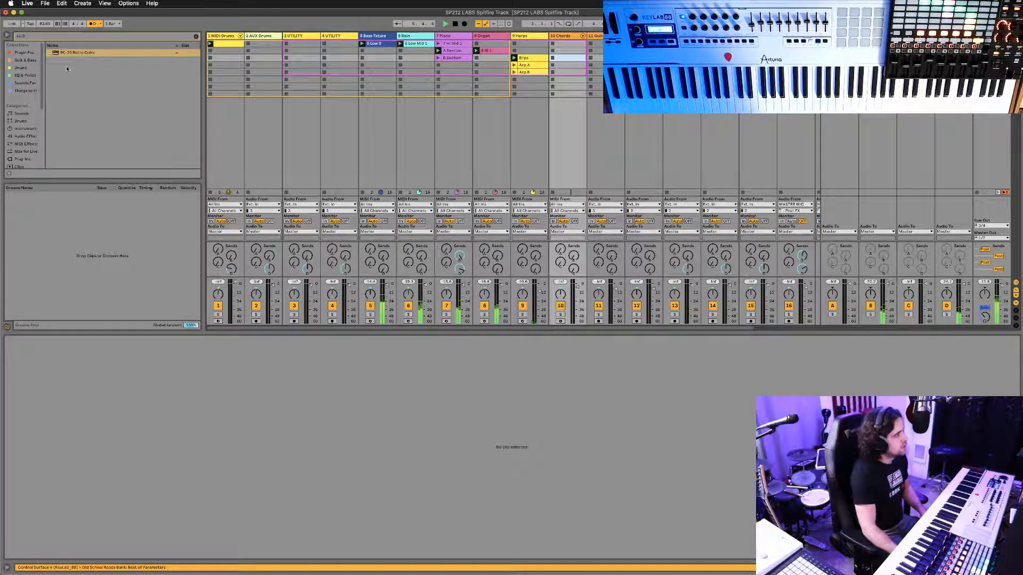
# Search the browser for labs among the favourite sound sources and load the LABS instrument onto the new Chords track.
pyautogui.click(14, 53)
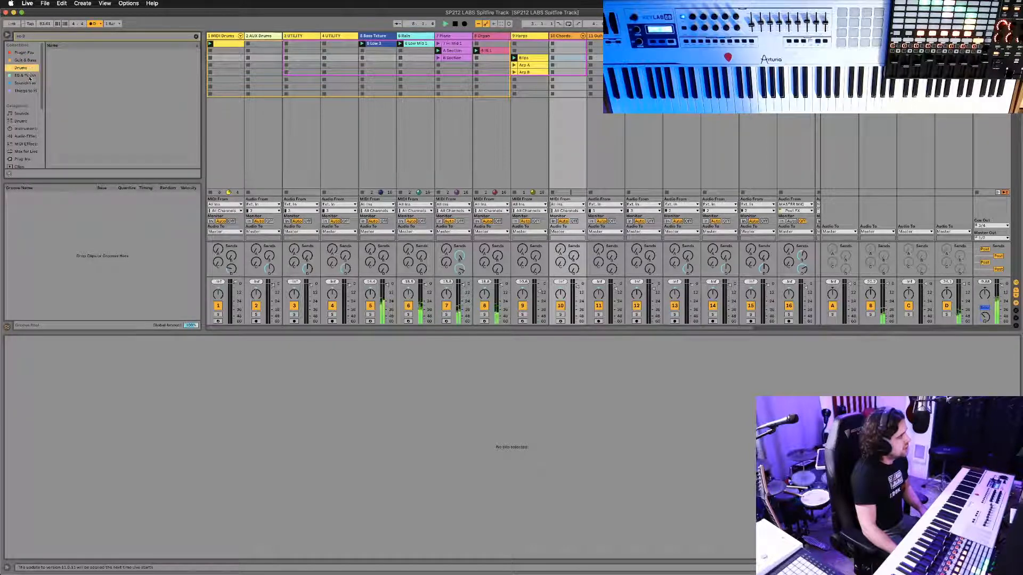
pyautogui.click(49, 37)
pyautogui.write('labs')
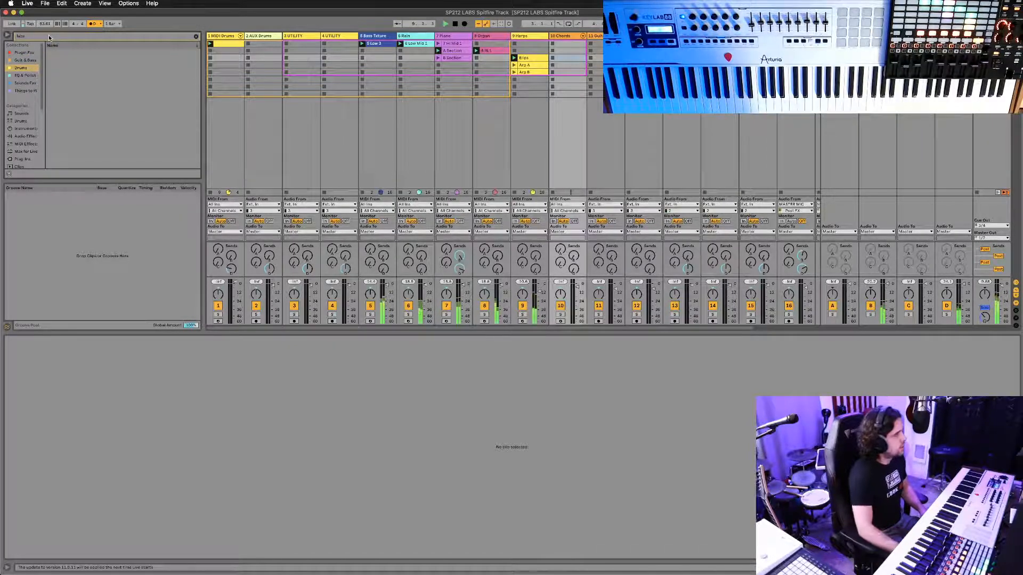
pyautogui.click(29, 84)
pyautogui.click(70, 53)
pyautogui.doubleClick(70, 53)
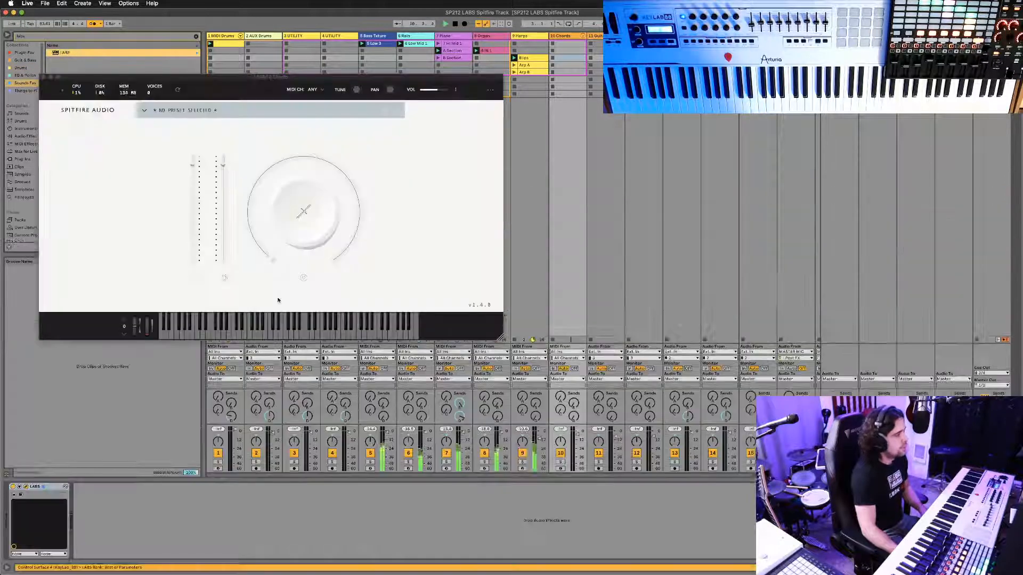
# Enlarge the LABS window, browse its preset list and load the Choir: Long preset.
pyautogui.moveTo(501, 338); pyautogui.dragTo(694, 549)
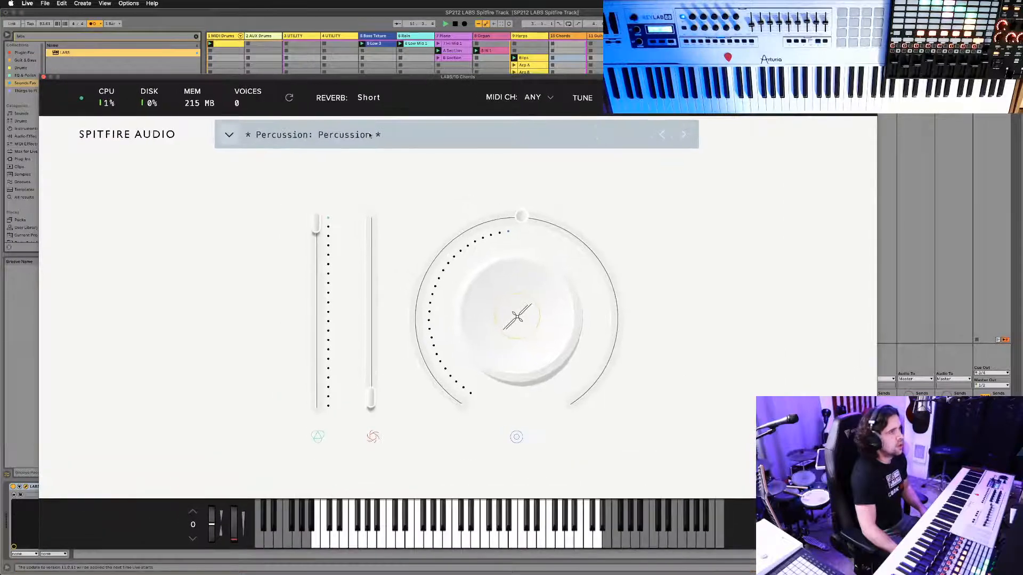
pyautogui.moveTo(358, 80); pyautogui.dragTo(312, 43)
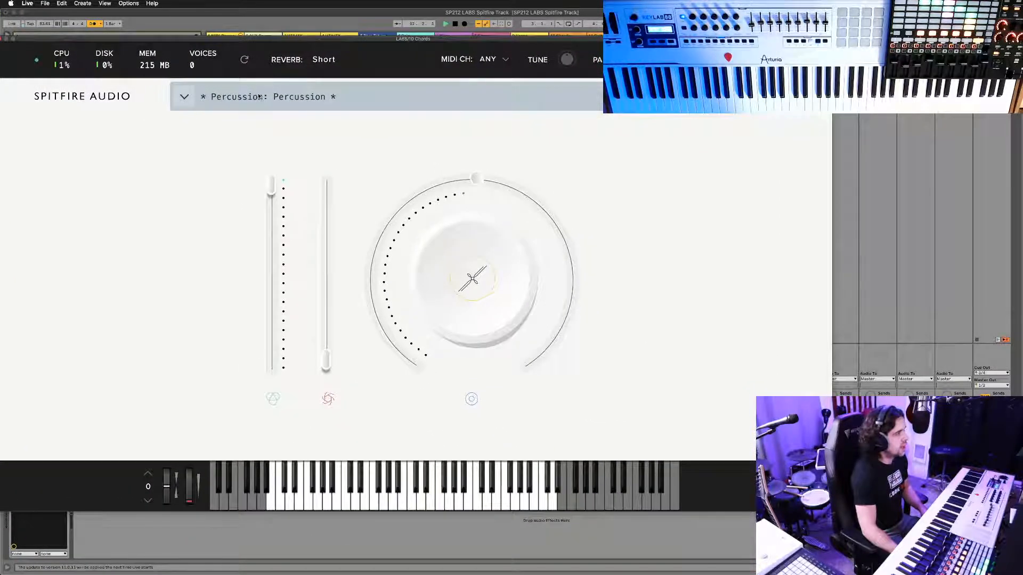
pyautogui.click(185, 97)
pyautogui.scroll(-10, 455, 289)
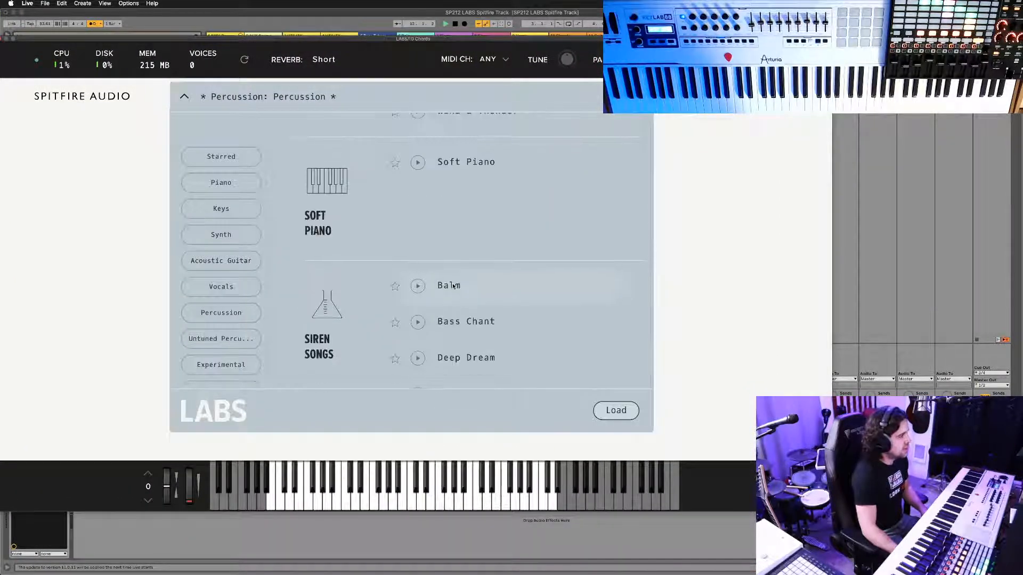
pyautogui.scroll(-10, 451, 289)
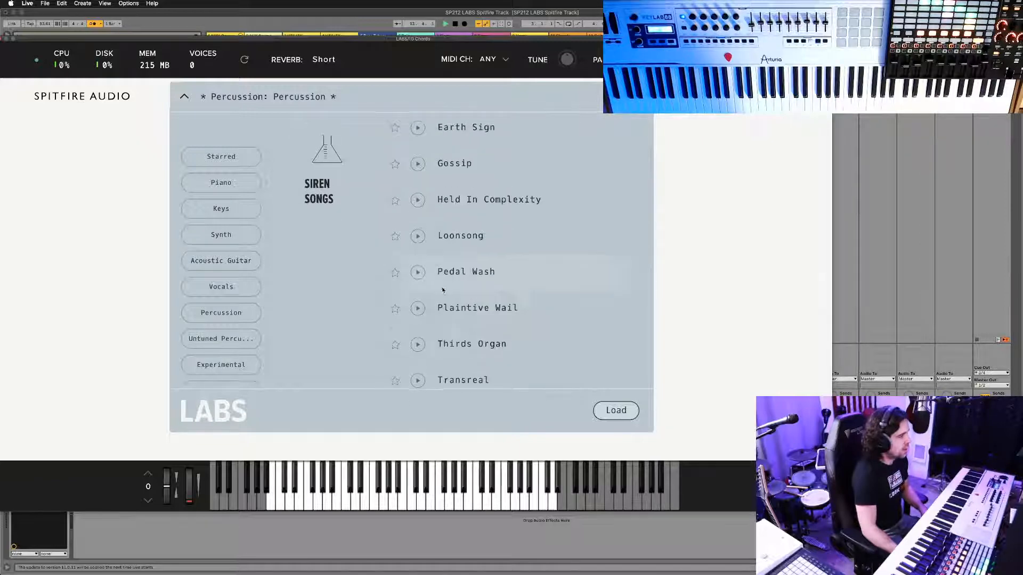
pyautogui.doubleClick(447, 219)
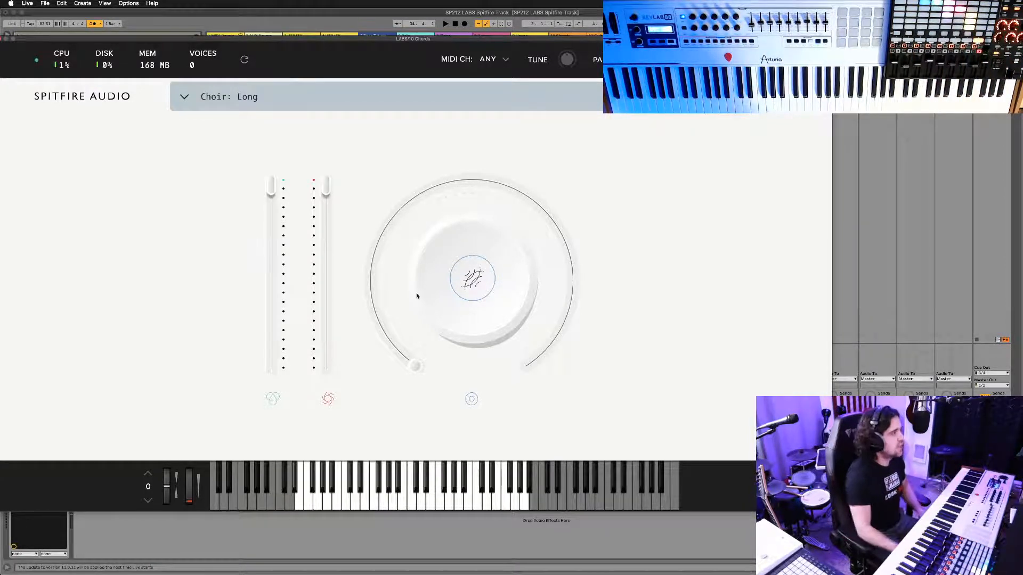
# Move the Piano B Section clip down to the sixth scene and the three Harps clips up to start in the first scene.
pyautogui.click(332, 27)
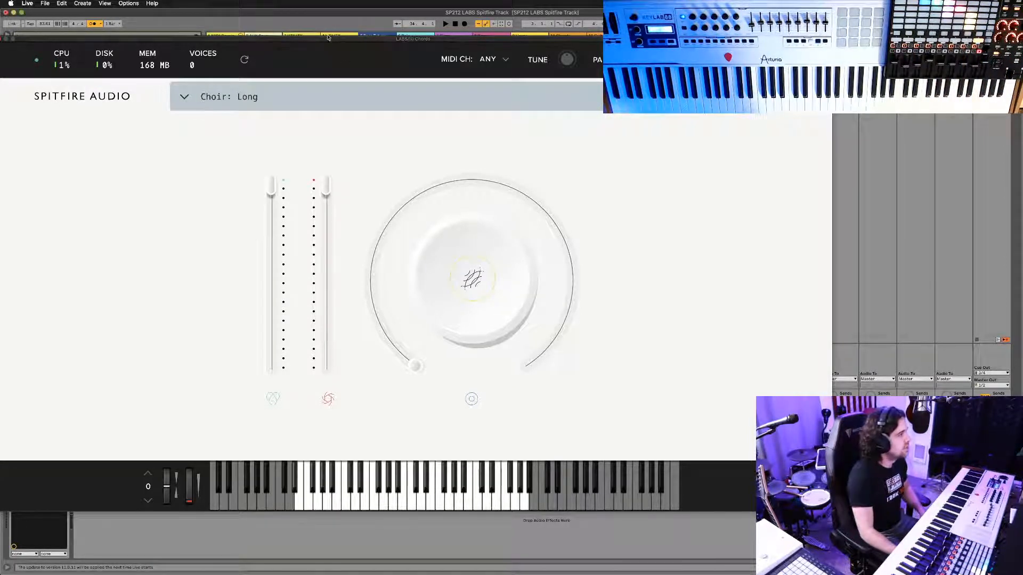
pyautogui.moveTo(328, 37); pyautogui.dragTo(355, 171)
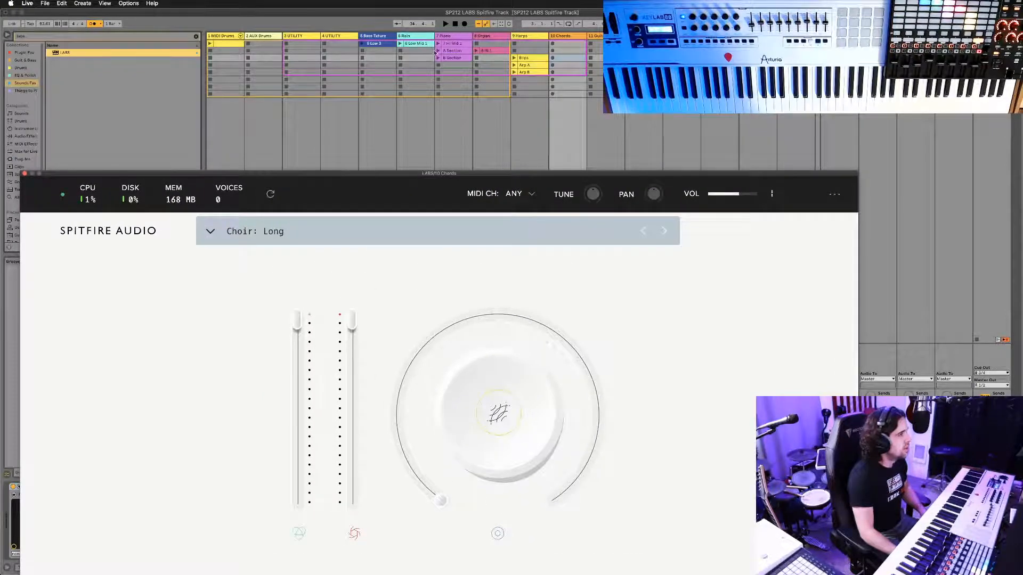
pyautogui.click(447, 60)
pyautogui.moveTo(450, 83); pyautogui.dragTo(451, 80)
pyautogui.click(526, 58)
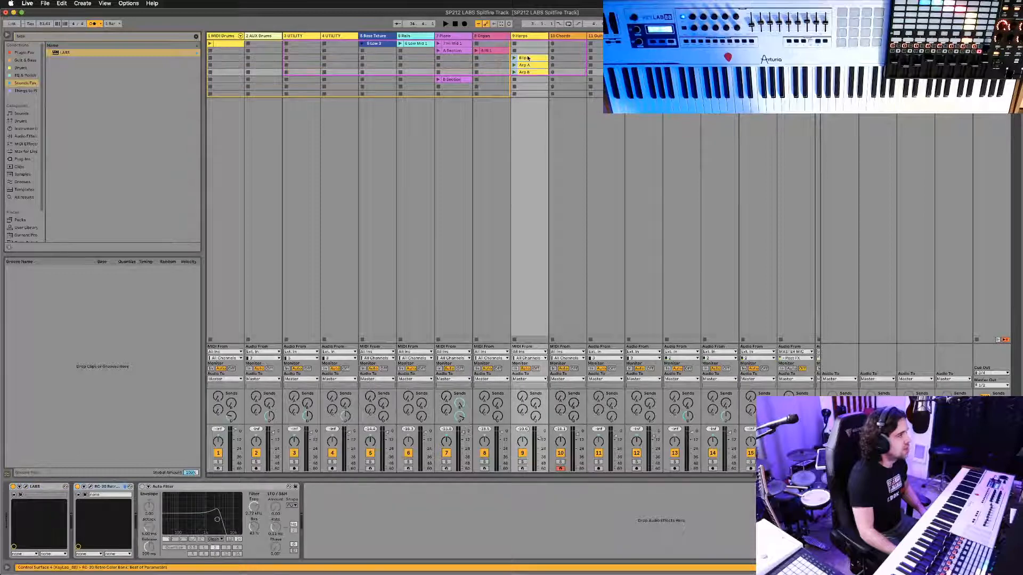
pyautogui.moveTo(528, 51); pyautogui.dragTo(527, 45)
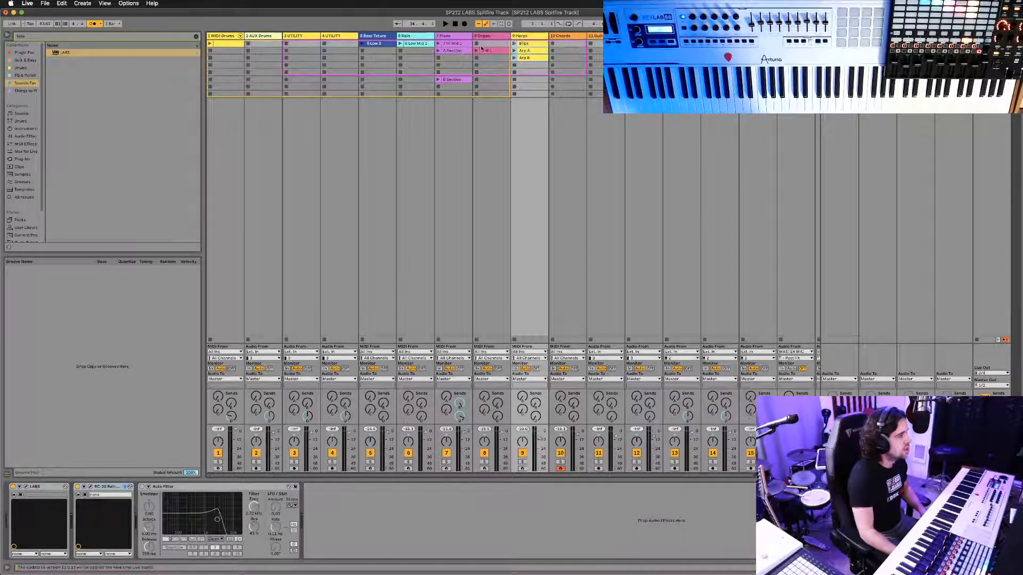
# Duplicate the Piano A Section clip and the Organ clip from the second scene into the third scene.
pyautogui.click(454, 52)
pyautogui.moveTo(466, 57); pyautogui.dragTo(466, 58)
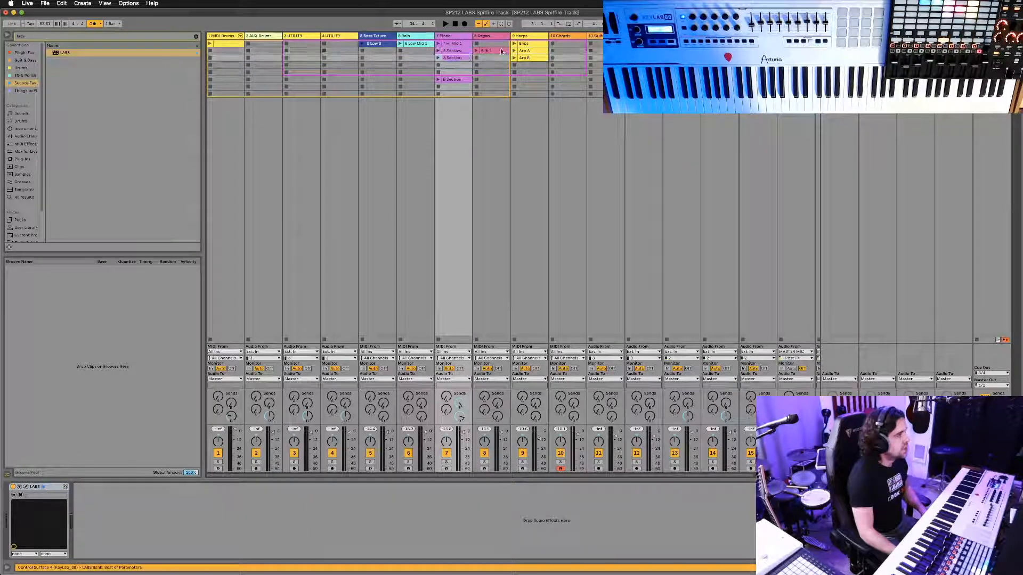
pyautogui.click(495, 51)
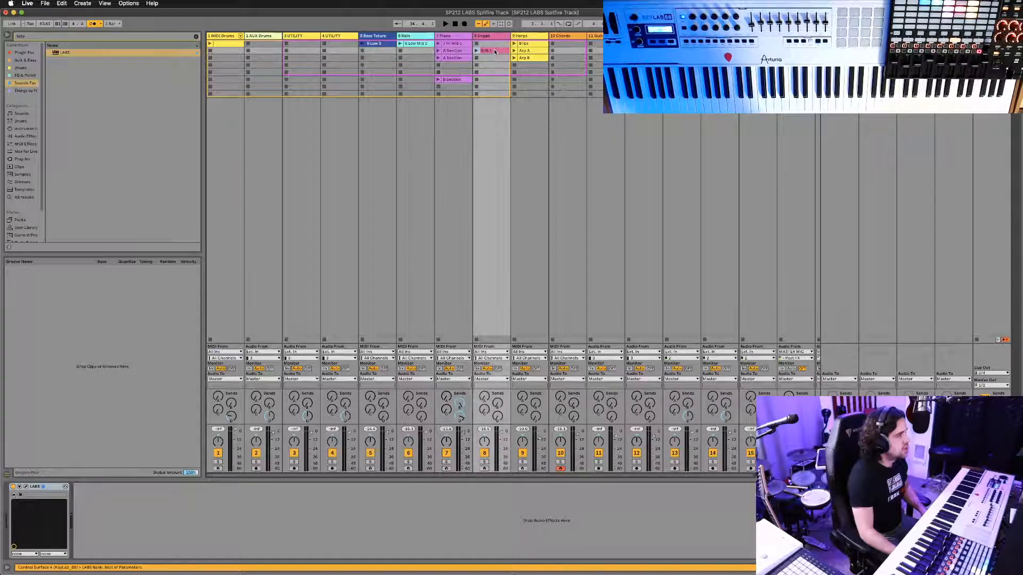
pyautogui.press('super+d')
# Duplicate the Bass Texture clip and the Rain clip twice each to fill the second and third scenes.
pyautogui.click(408, 45)
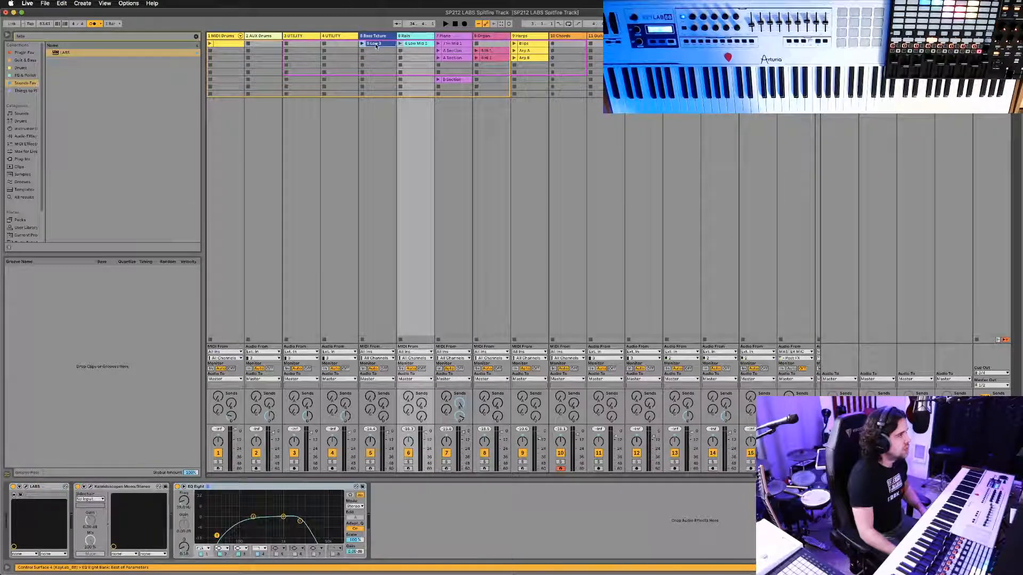
pyautogui.click(376, 44)
pyautogui.press('super+d')
pyautogui.press('super+d')
pyautogui.click(412, 45)
pyautogui.press('super+d')
pyautogui.press('super+d')
# Move the Piano B Section clip up to the fifth scene and record a choir clip in the Chords track's third slot.
pyautogui.click(462, 81)
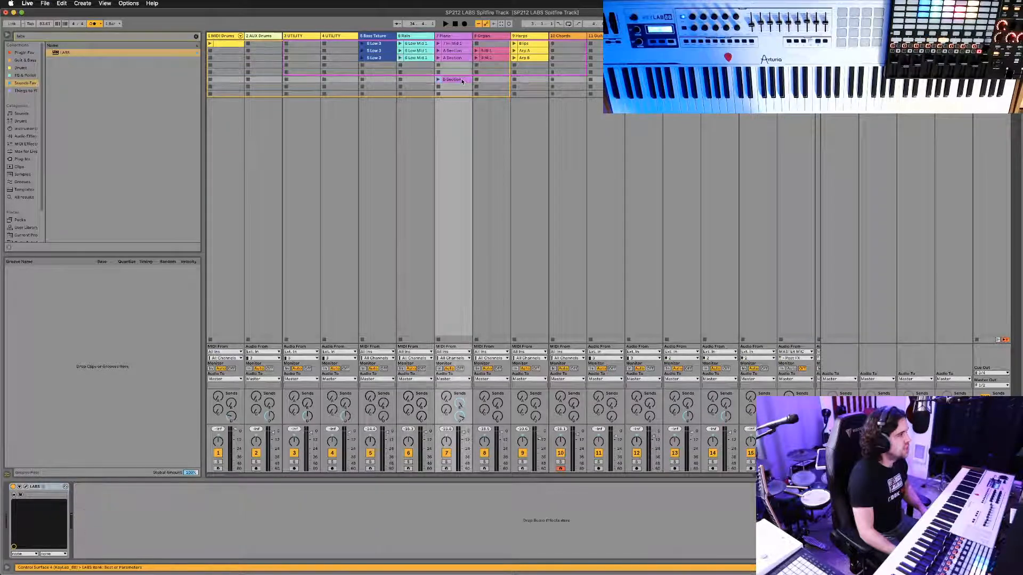
pyautogui.moveTo(461, 77); pyautogui.dragTo(459, 73)
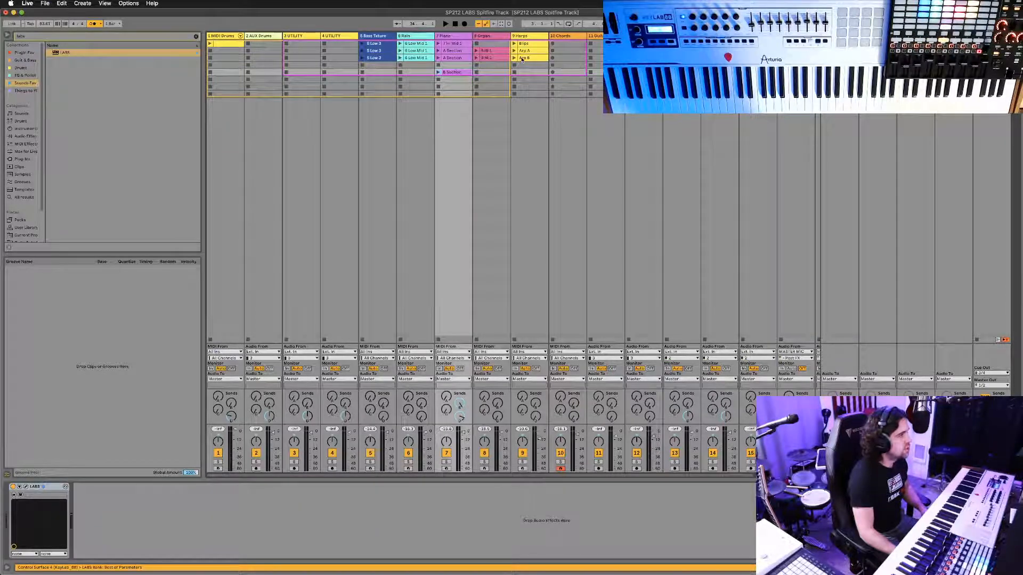
pyautogui.click(566, 58)
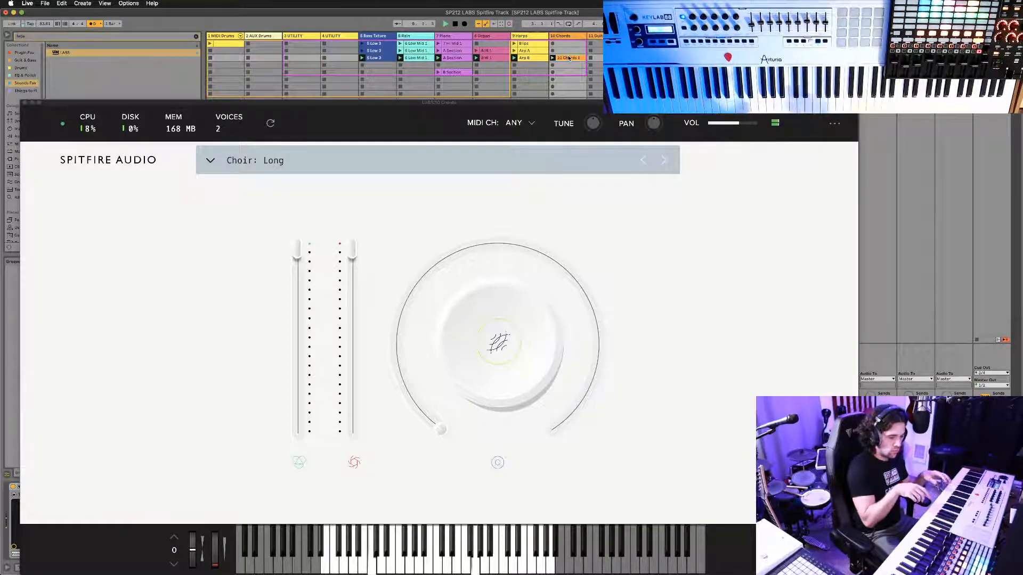
# Raise the release of the Choir: Long preset in LABS to slightly past the middle of its range.
pyautogui.click(494, 301)
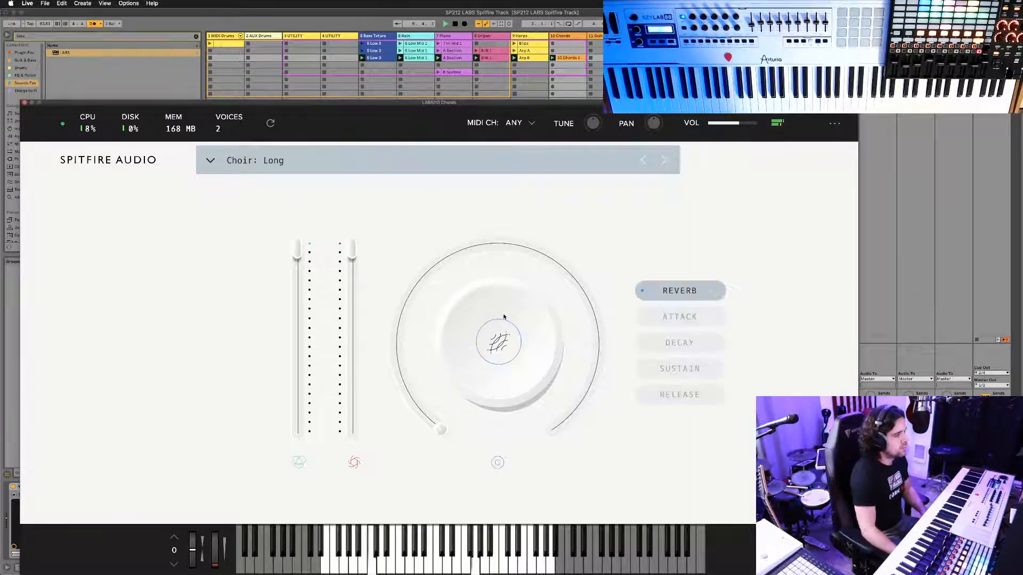
pyautogui.click(681, 317)
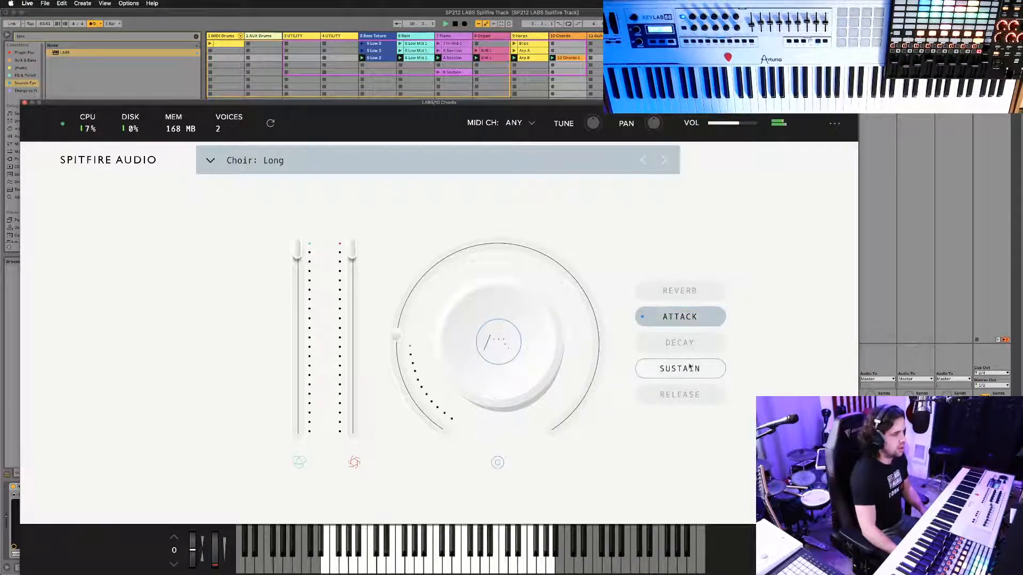
pyautogui.click(688, 373)
pyautogui.click(682, 394)
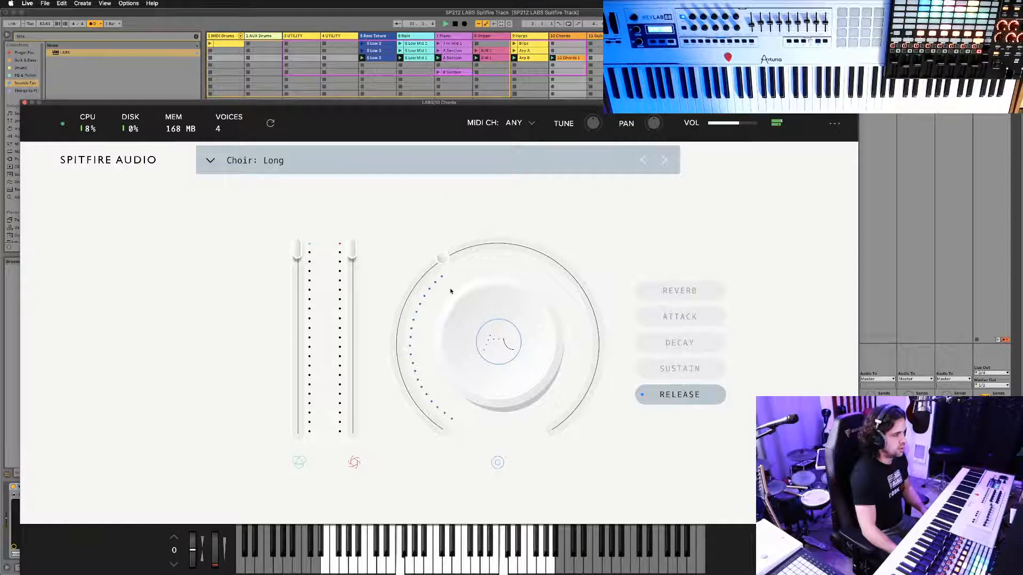
pyautogui.moveTo(450, 290); pyautogui.dragTo(452, 242)
pyautogui.moveTo(534, 248); pyautogui.dragTo(543, 249)
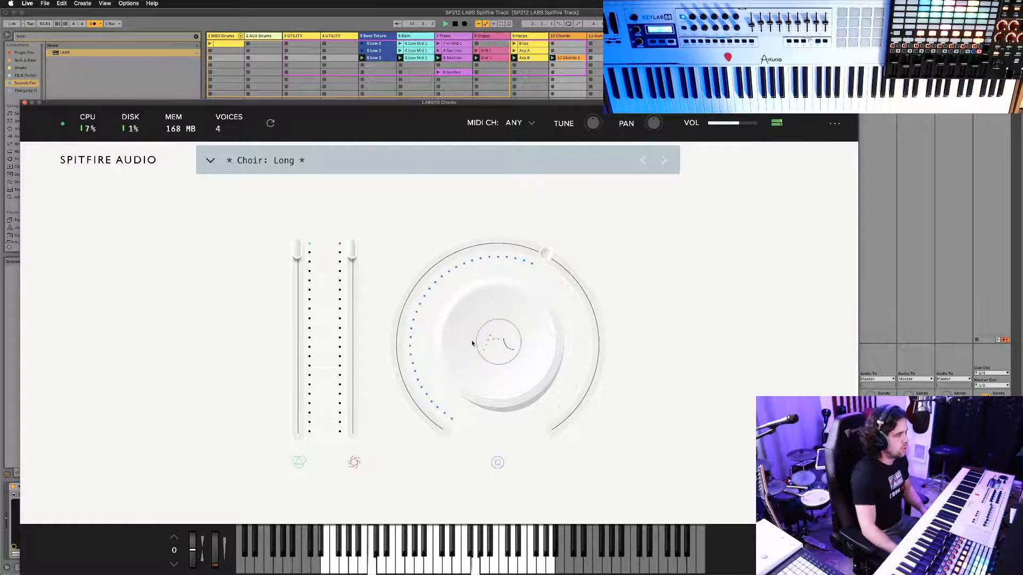
# Set the Choir: Long preset's attack to about a quarter of the dial and lower the second slider to about 90%.
pyautogui.click(487, 341)
pyautogui.click(640, 324)
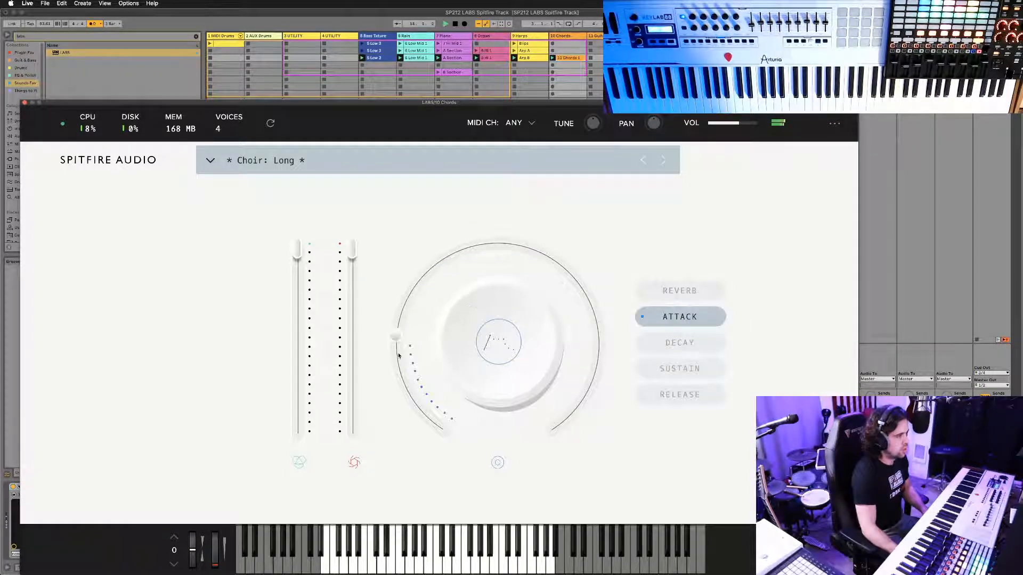
pyautogui.moveTo(406, 323)
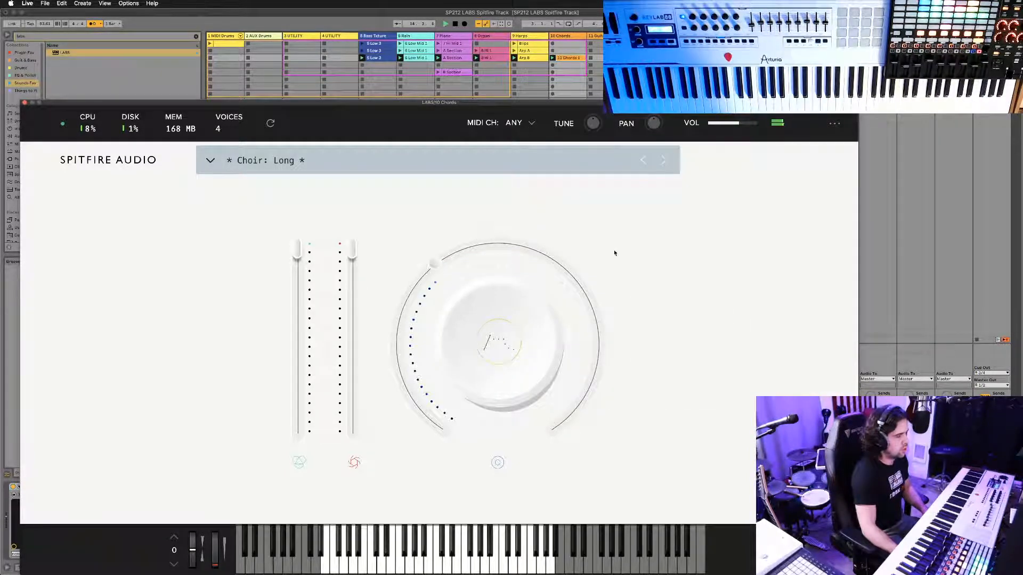
pyautogui.moveTo(445, 273); pyautogui.dragTo(433, 273)
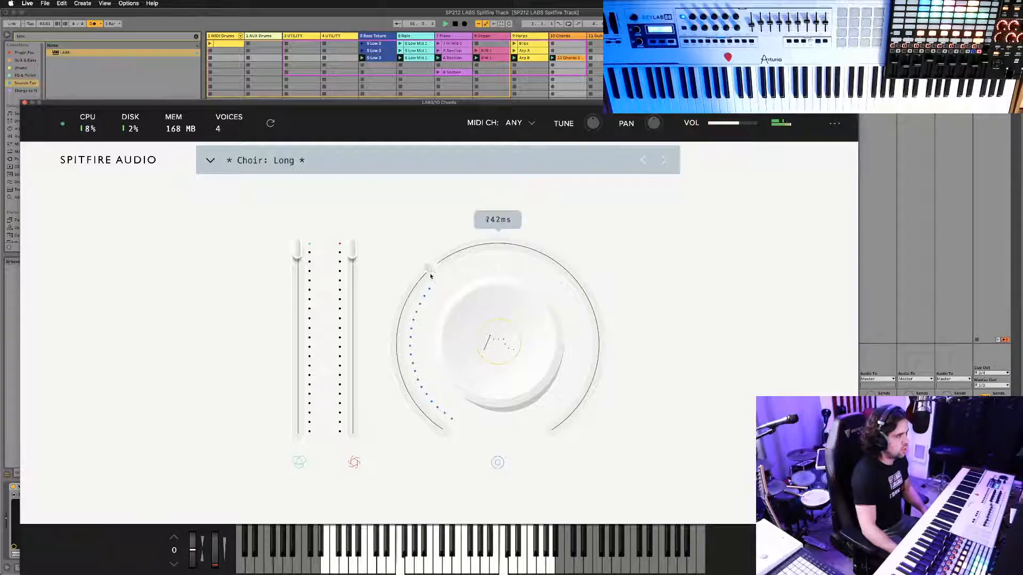
pyautogui.moveTo(352, 250)
pyautogui.mouseDown()
pyautogui.moveTo(349, 415)
pyautogui.moveTo(351, 270)
pyautogui.mouseUp()
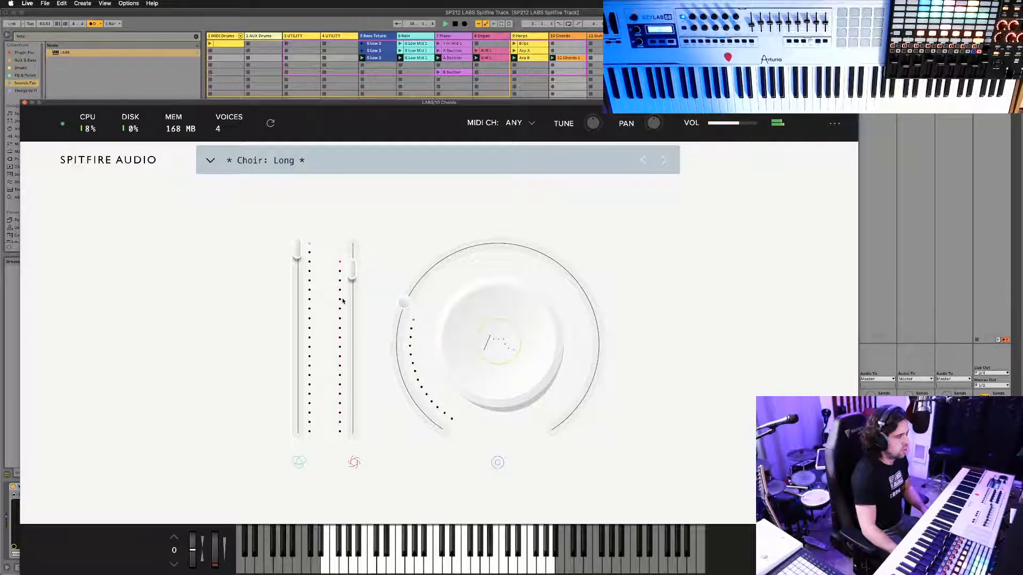
# Switch the large knob's assignment to Reverb and close the choir's LABS window.
pyautogui.moveTo(687, 316)
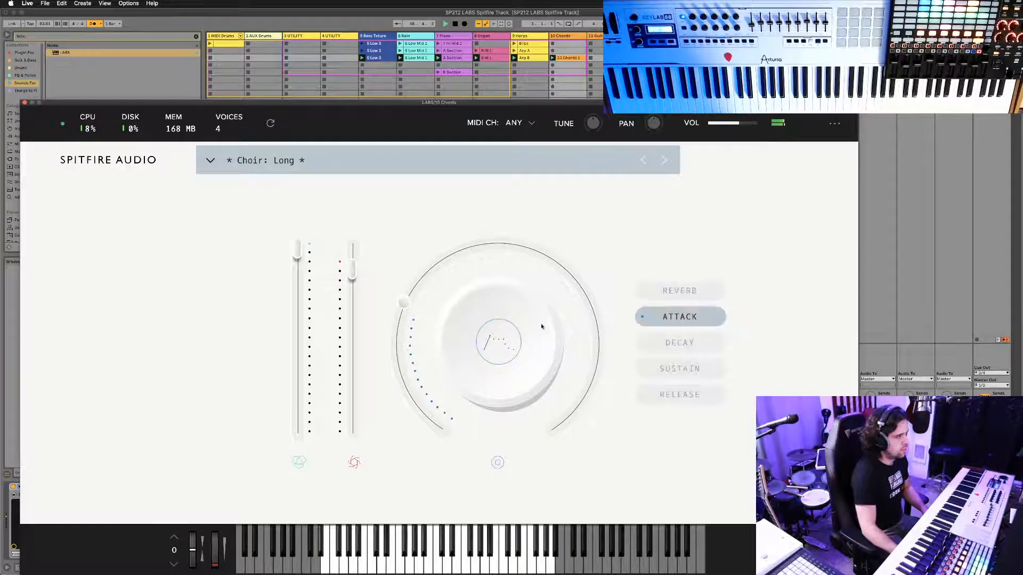
pyautogui.click(694, 296)
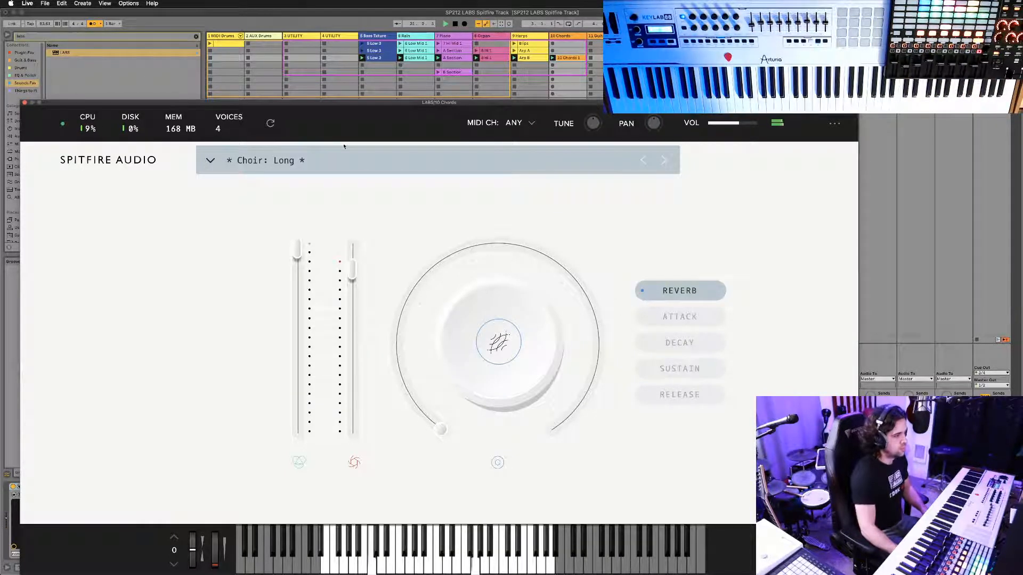
pyautogui.click(24, 103)
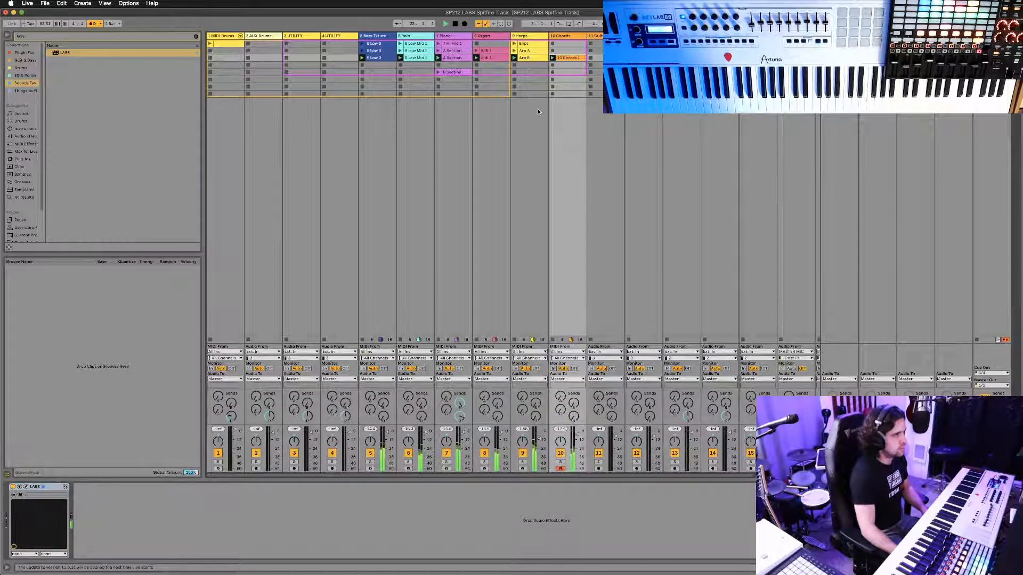
# Rename the third-row clip on the Chords track.
pyautogui.click(570, 60)
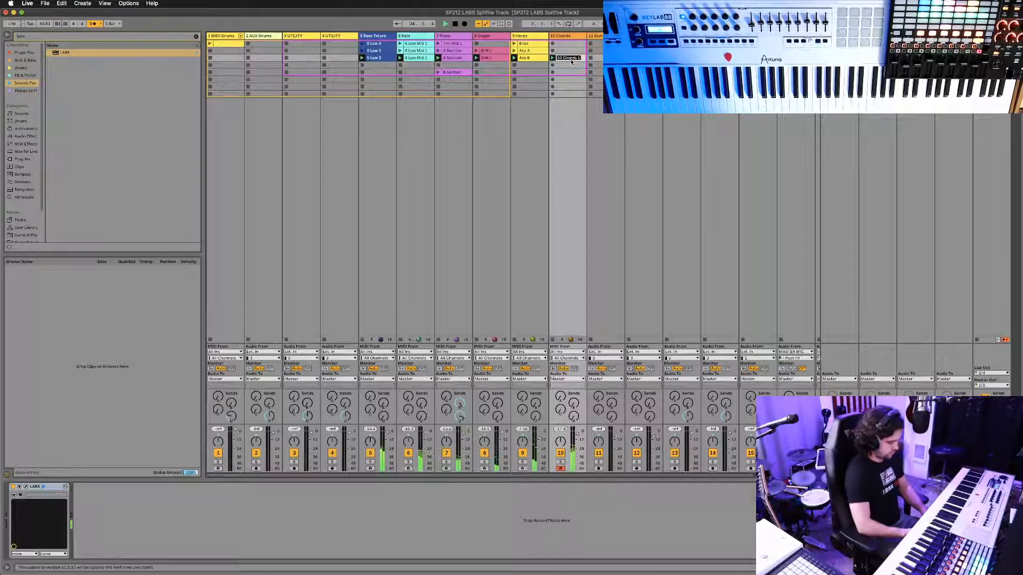
pyautogui.write('Ro')
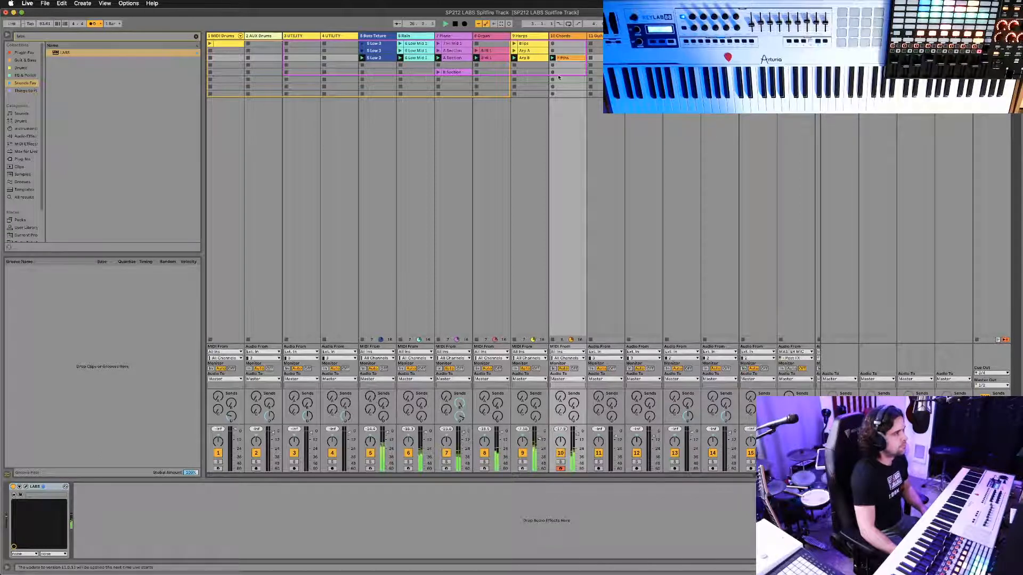
# Move the MIDI Drums track to directly after the two UTILITY tracks.
pyautogui.click(218, 36)
pyautogui.moveTo(215, 36); pyautogui.dragTo(338, 36)
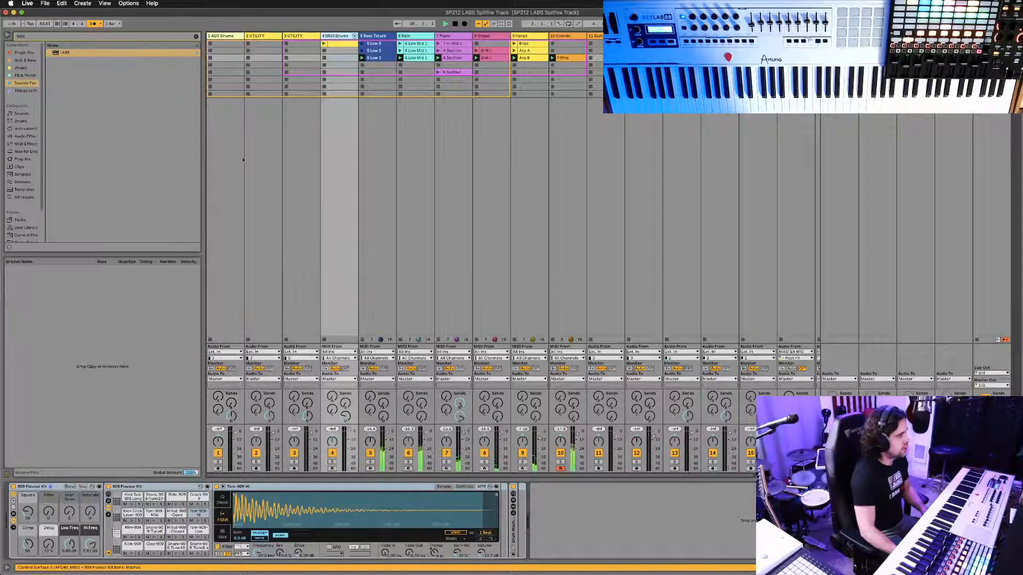
# Load LABS onto the MIDI Drums track and reposition its plugin window to try the percussion sounds.
pyautogui.click(91, 54)
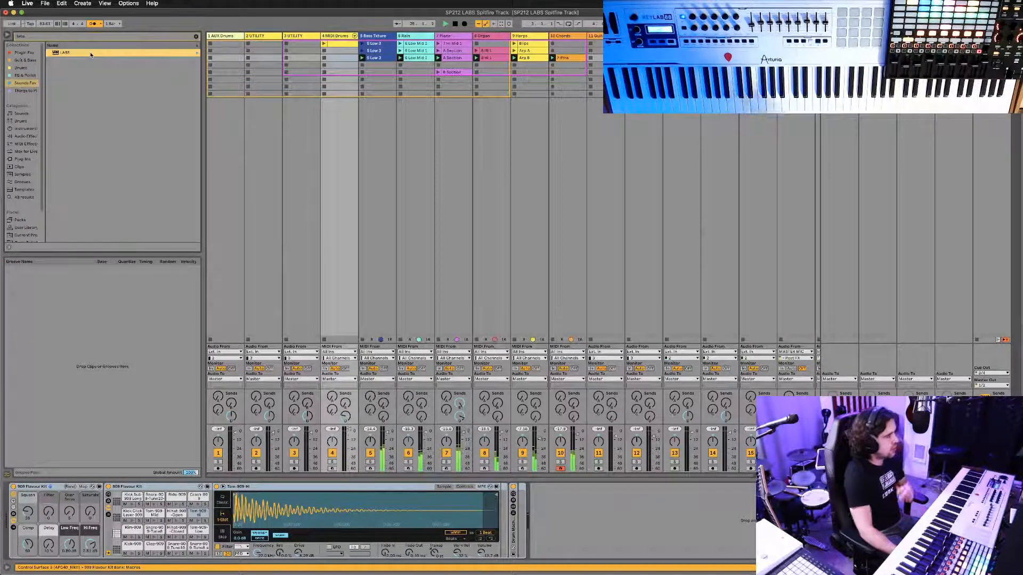
pyautogui.doubleClick(90, 54)
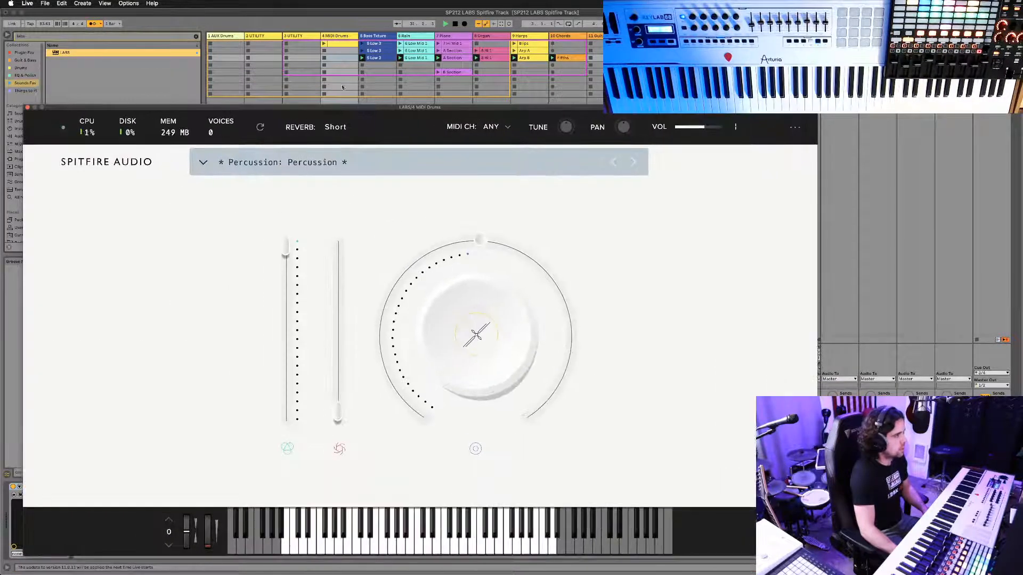
pyautogui.moveTo(366, 106); pyautogui.dragTo(365, 68)
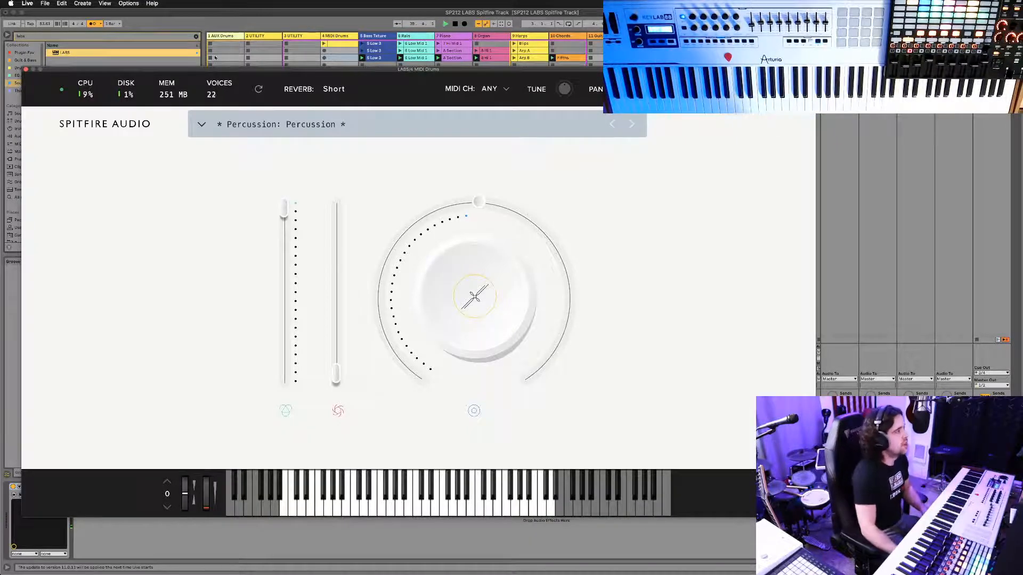
pyautogui.moveTo(215, 69); pyautogui.dragTo(322, 102)
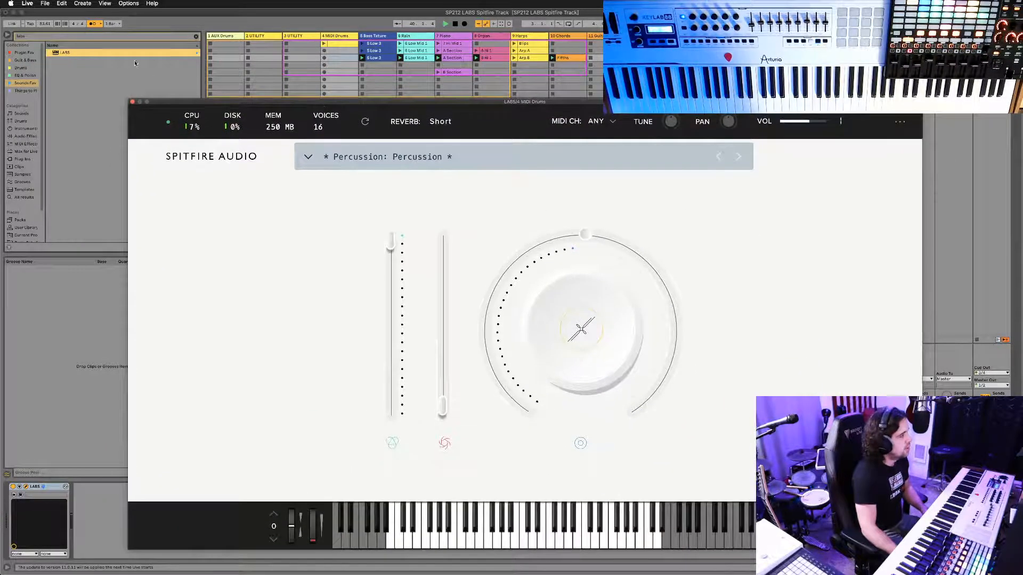
# Clear the browser search and load an empty Drum Rack onto the MIDI Drums track in place of LABS.
pyautogui.click(20, 37)
pyautogui.click(24, 61)
pyautogui.click(26, 67)
pyautogui.click(195, 37)
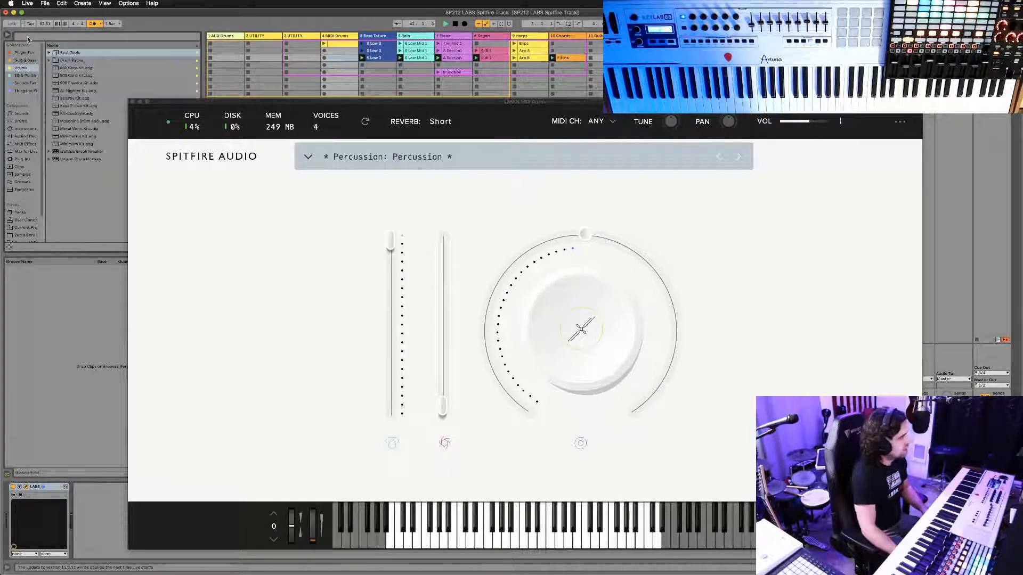
pyautogui.click(19, 121)
pyautogui.click(70, 61)
pyautogui.moveTo(25, 479); pyautogui.dragTo(13, 492)
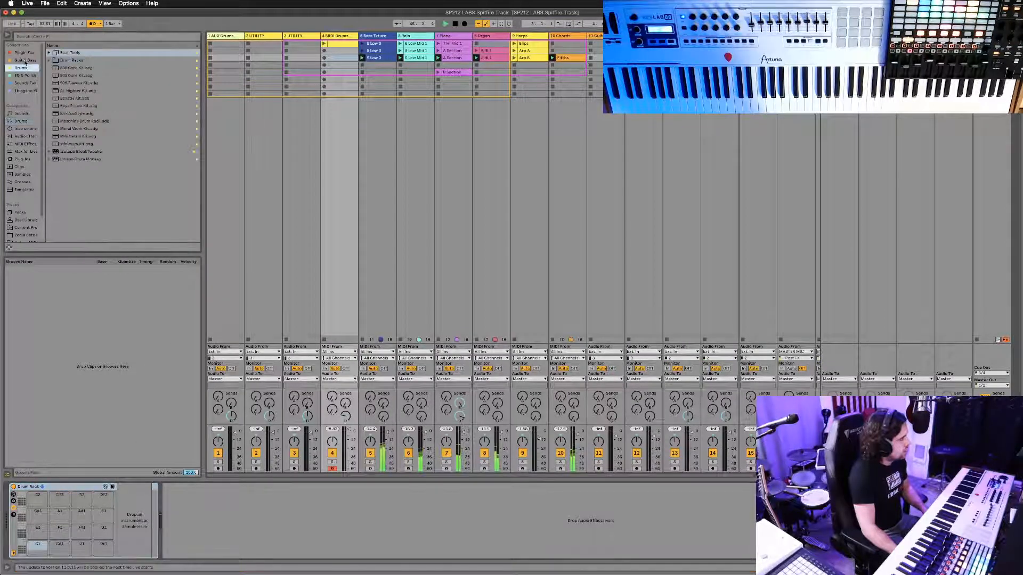
# Try loading LABS onto the Drum Rack's C1 pad, then select the neighbouring C#1 pad and close the plugin window.
pyautogui.click(24, 84)
pyautogui.moveTo(77, 155); pyautogui.dragTo(136, 519)
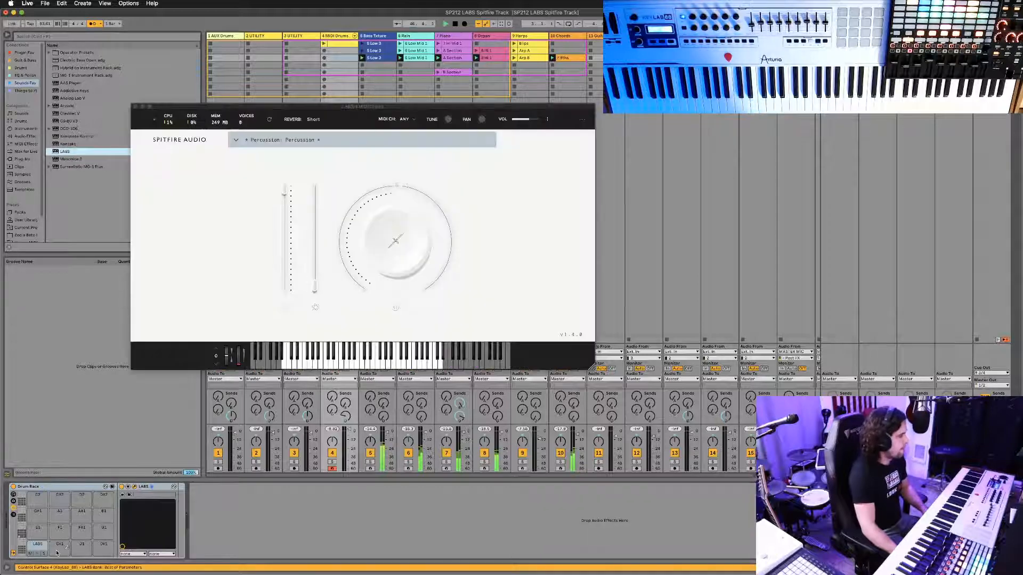
pyautogui.click(55, 552)
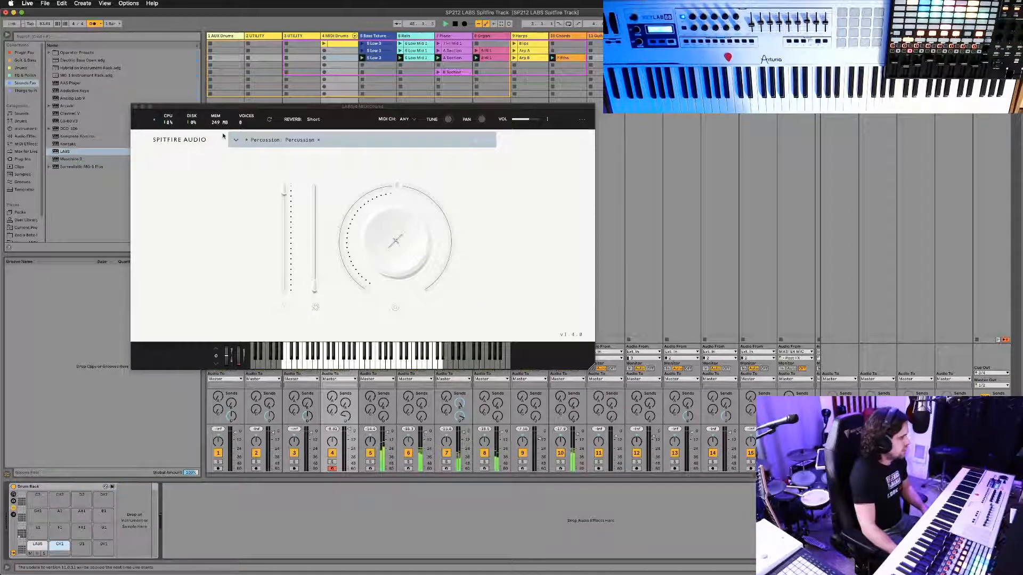
pyautogui.moveTo(224, 109); pyautogui.dragTo(405, 223)
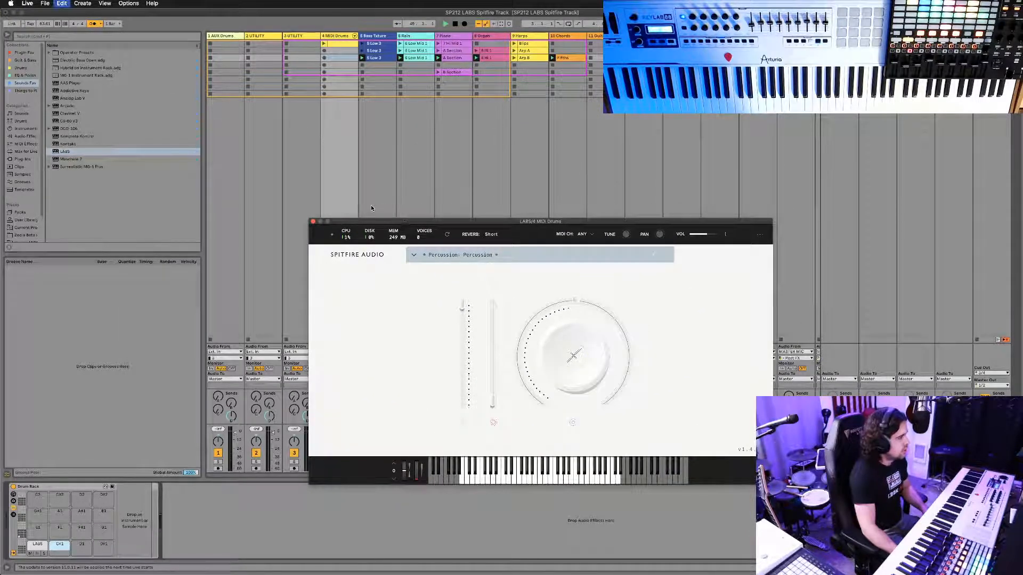
pyautogui.moveTo(339, 223); pyautogui.dragTo(364, 272)
pyautogui.click(338, 268)
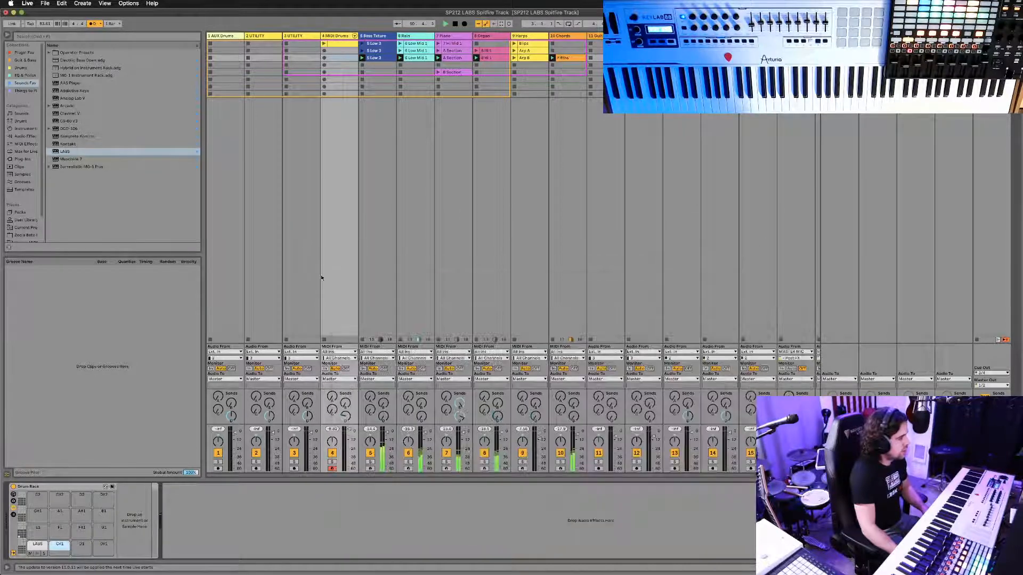
# Delete the LABS device from the Drum Rack's C1 pad.
pyautogui.click(38, 547)
pyautogui.click(139, 487)
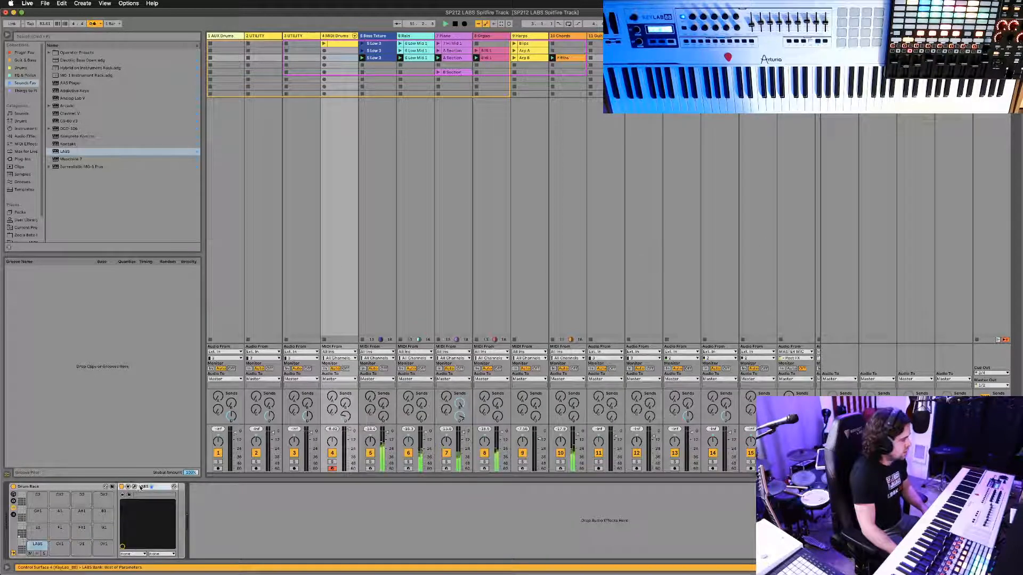
pyautogui.press('Delete')
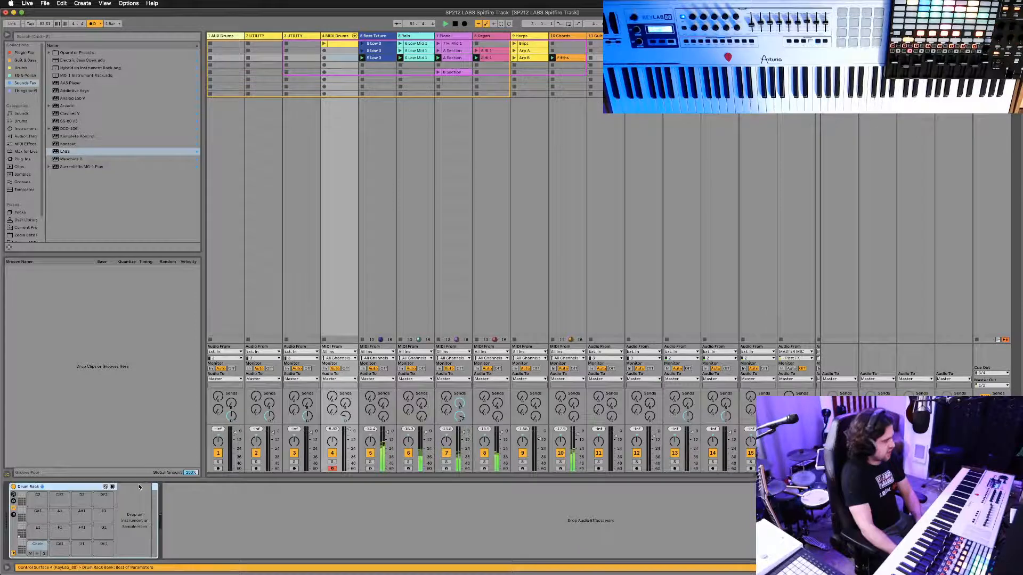
# Insert a new MIDI track after MIDI Drums, load LABS onto it and move the plugin window clear of the track controls.
pyautogui.click(317, 179)
pyautogui.click(337, 183)
pyautogui.press('super+shift+t')
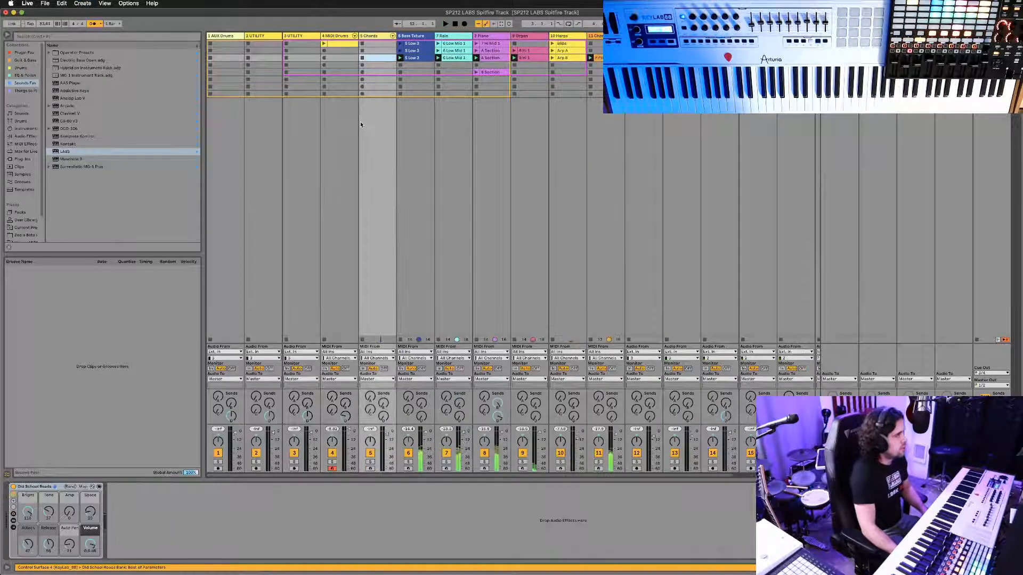
pyautogui.click(86, 153)
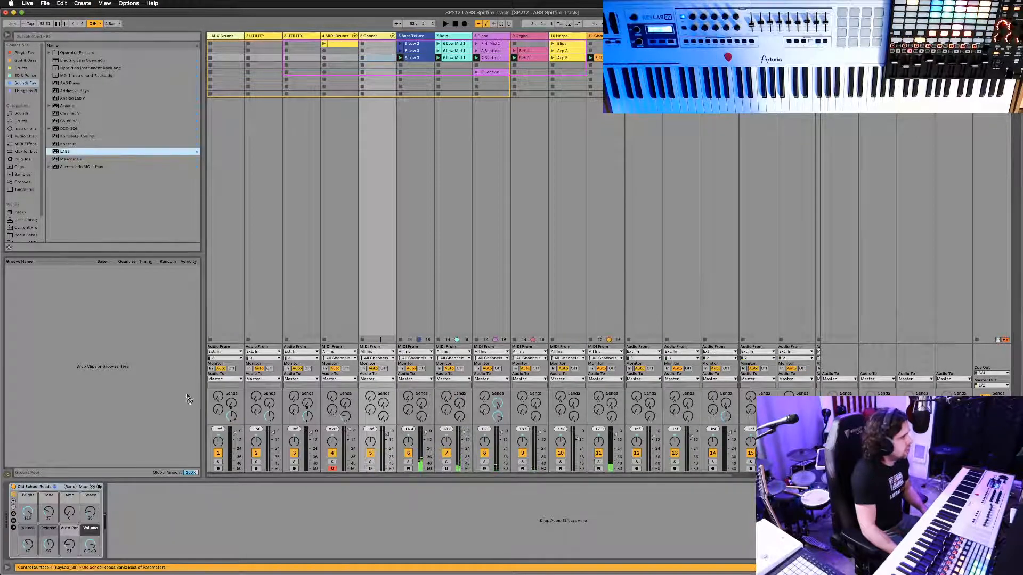
pyautogui.doubleClick(80, 152)
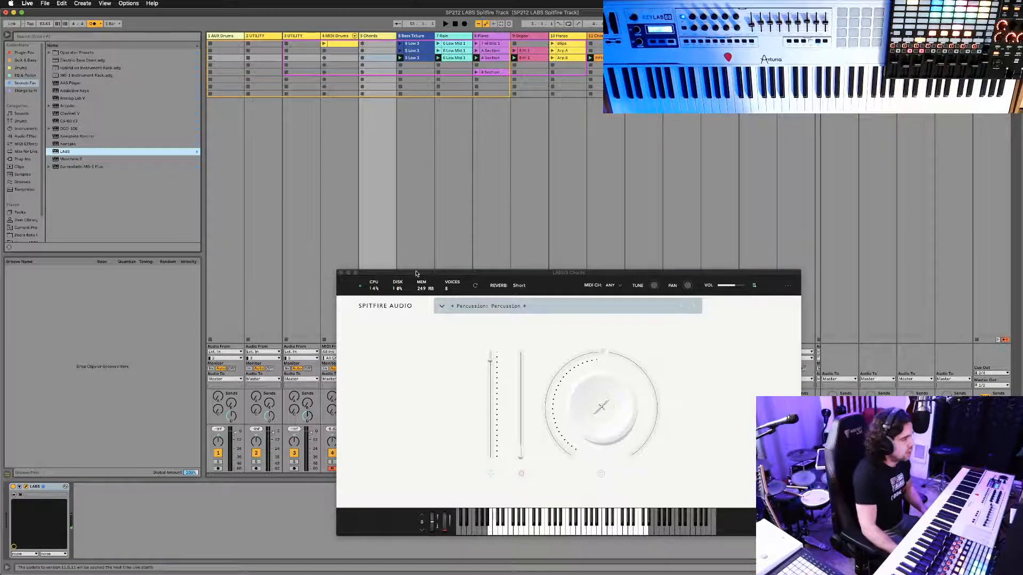
pyautogui.moveTo(416, 274); pyautogui.dragTo(539, 152)
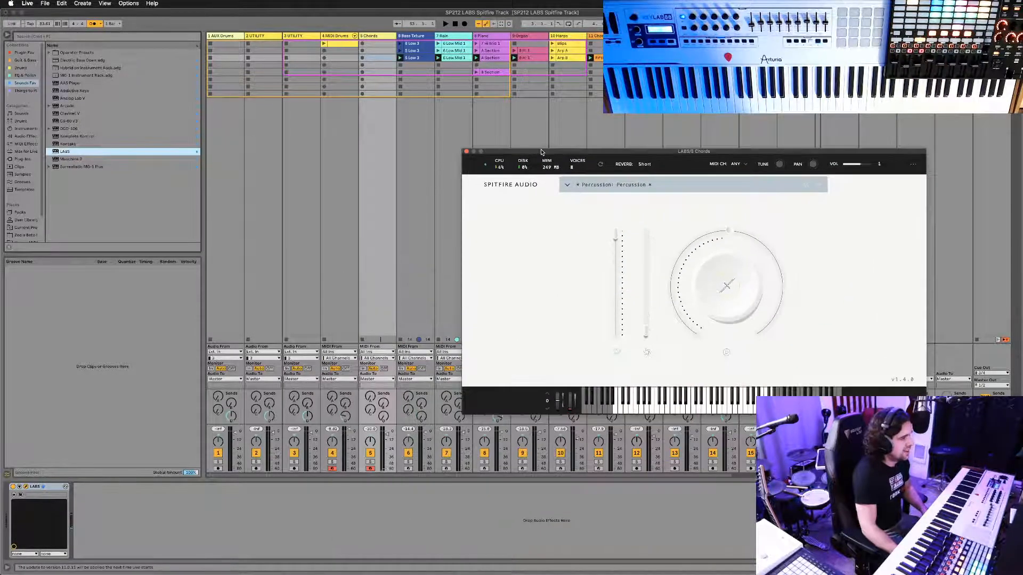
# Set the new LABS track's MIDI input source to 4 MIDI Drums.
pyautogui.click(381, 353)
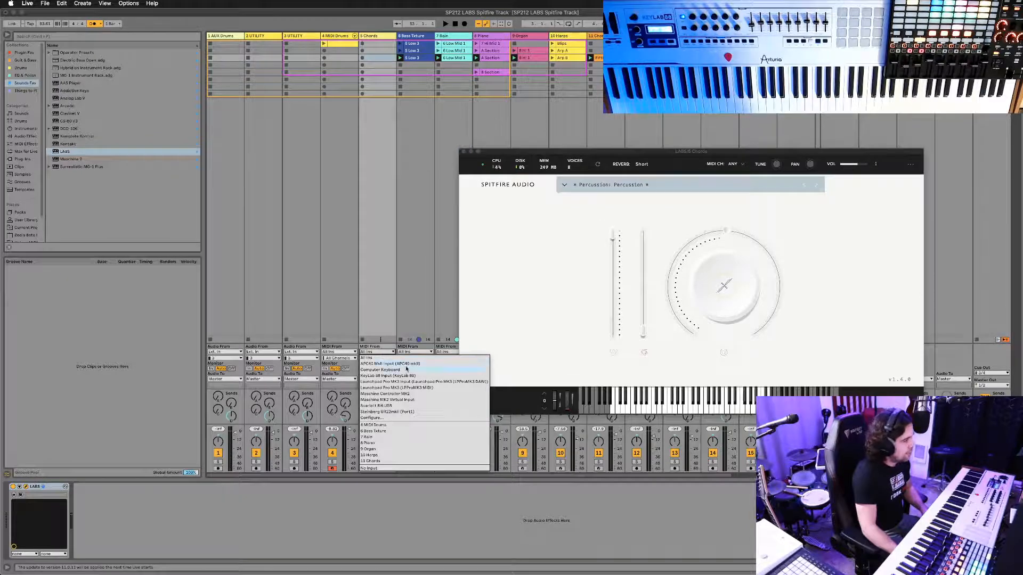
pyautogui.click(387, 425)
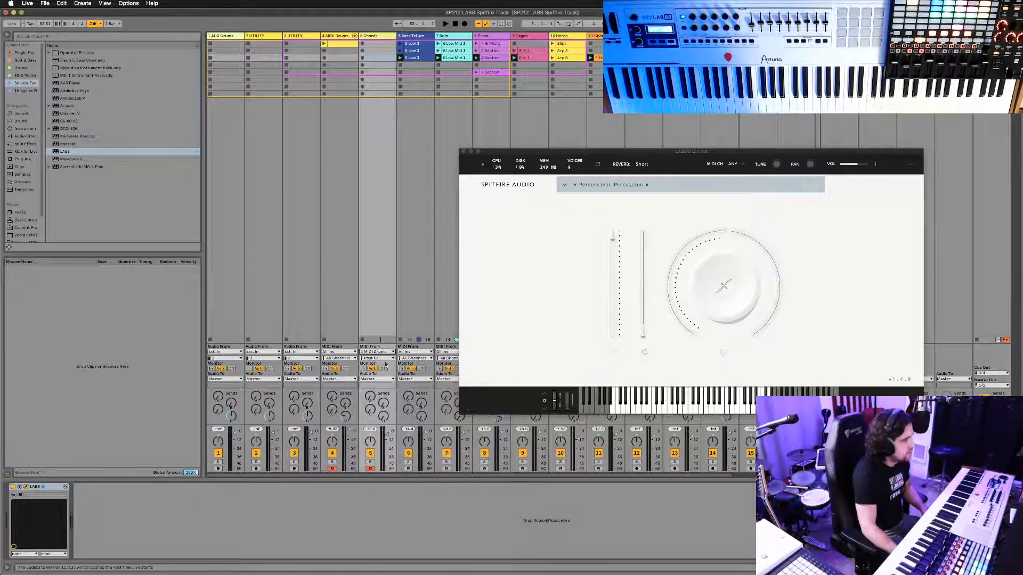
# Deactivate the MIDI Drums track and set its monitoring to In, leaving the new LABS track armed.
pyautogui.click(340, 331)
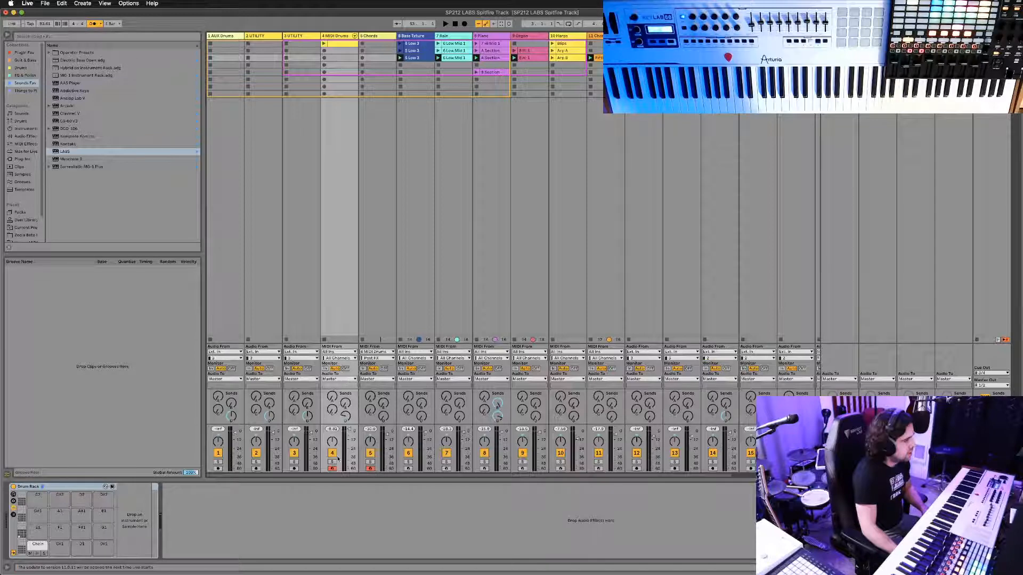
pyautogui.click(325, 368)
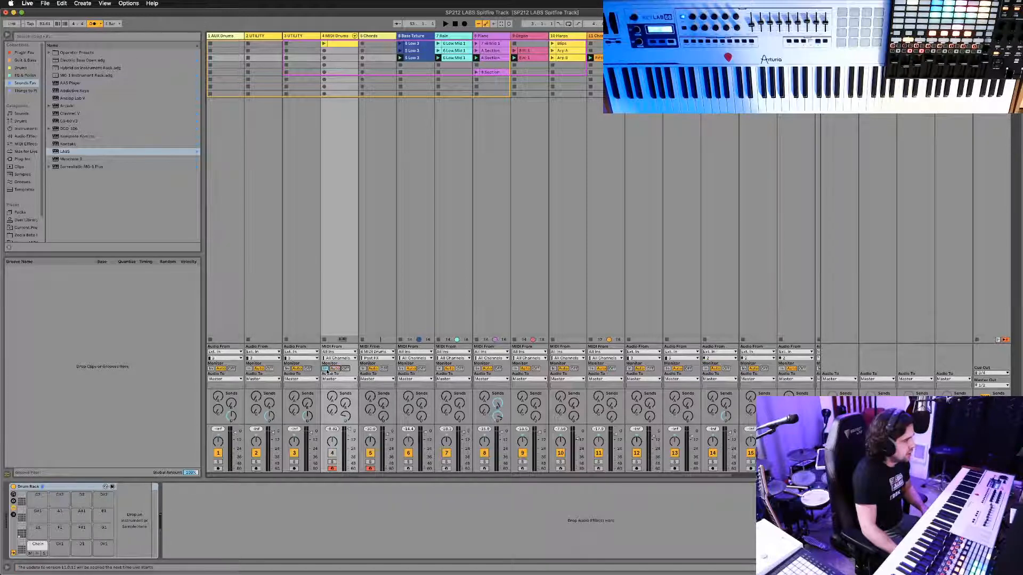
pyautogui.click(371, 470)
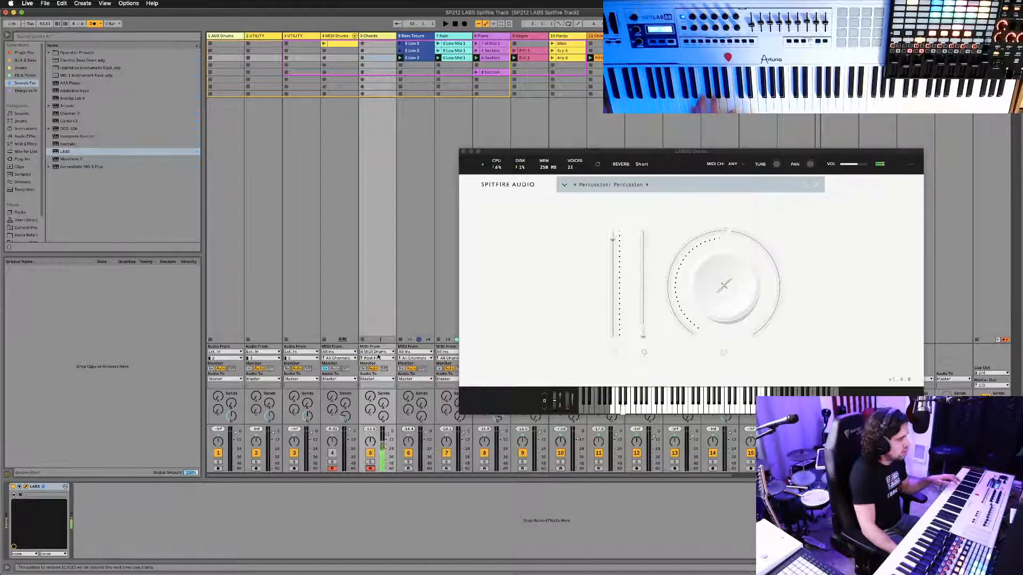
# Collapse the C1 pad's device area in the MIDI Drums track's Drum Rack and show the rack's macro controls.
pyautogui.click(303, 313)
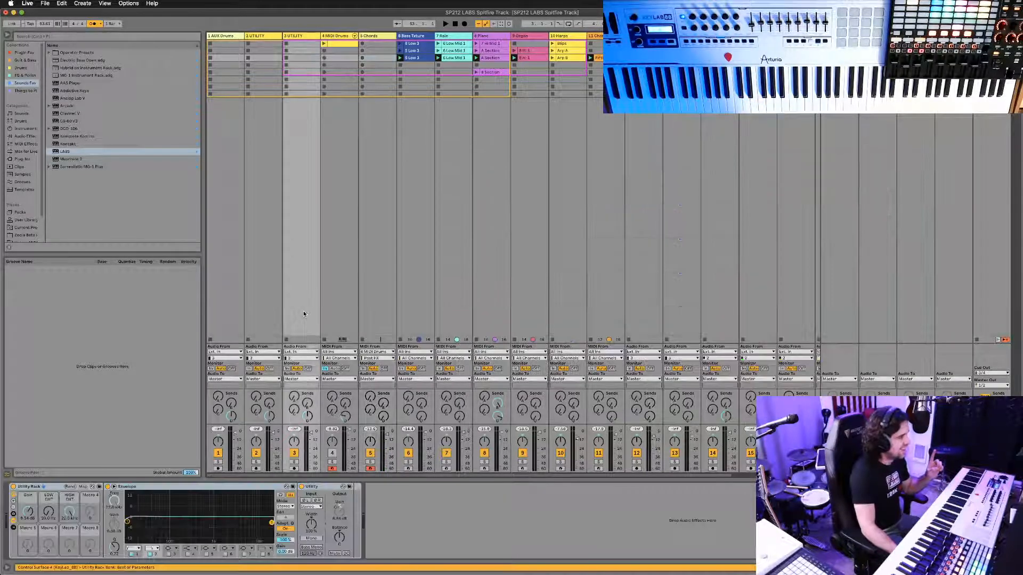
pyautogui.click(339, 290)
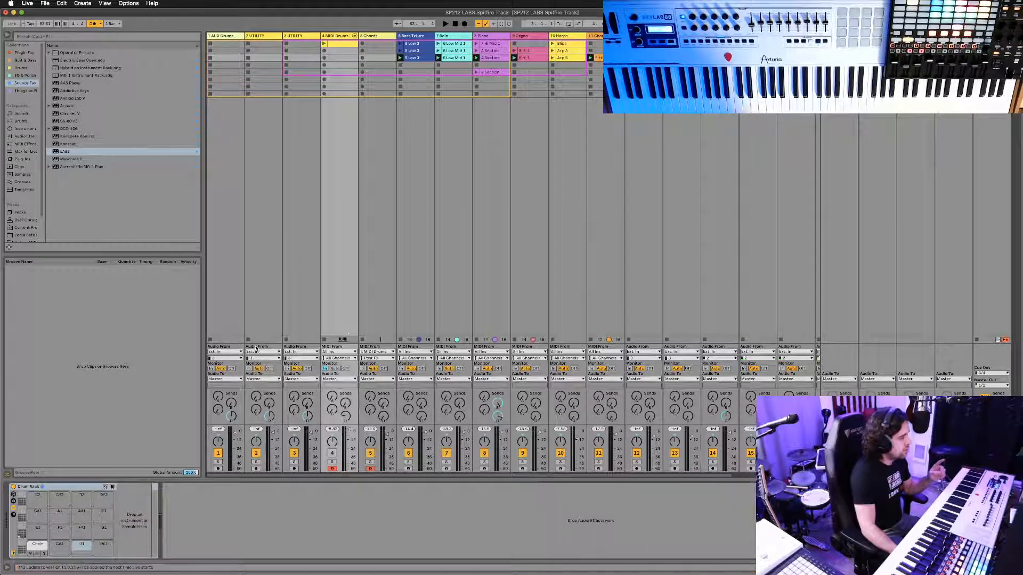
pyautogui.doubleClick(38, 549)
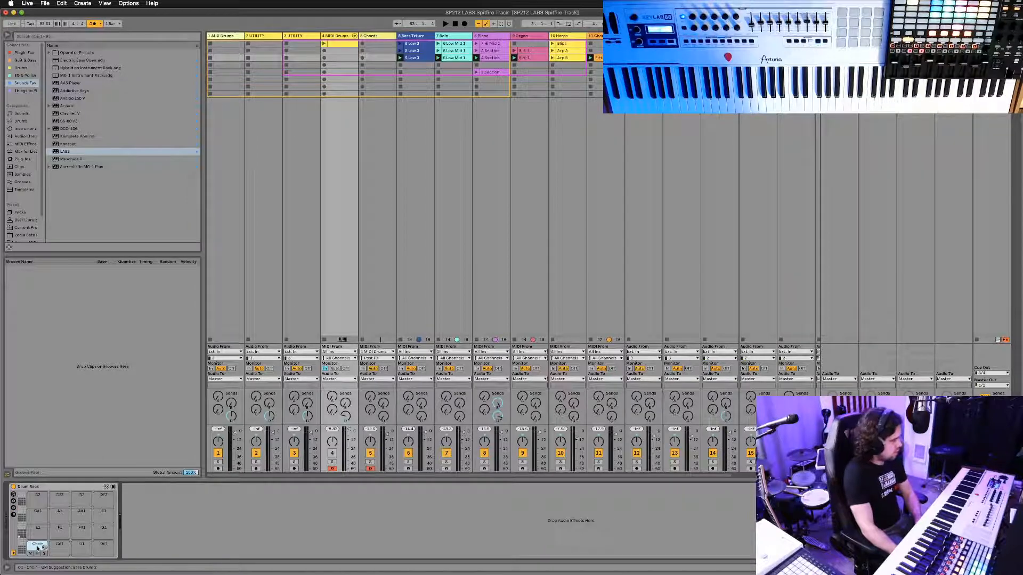
pyautogui.click(14, 502)
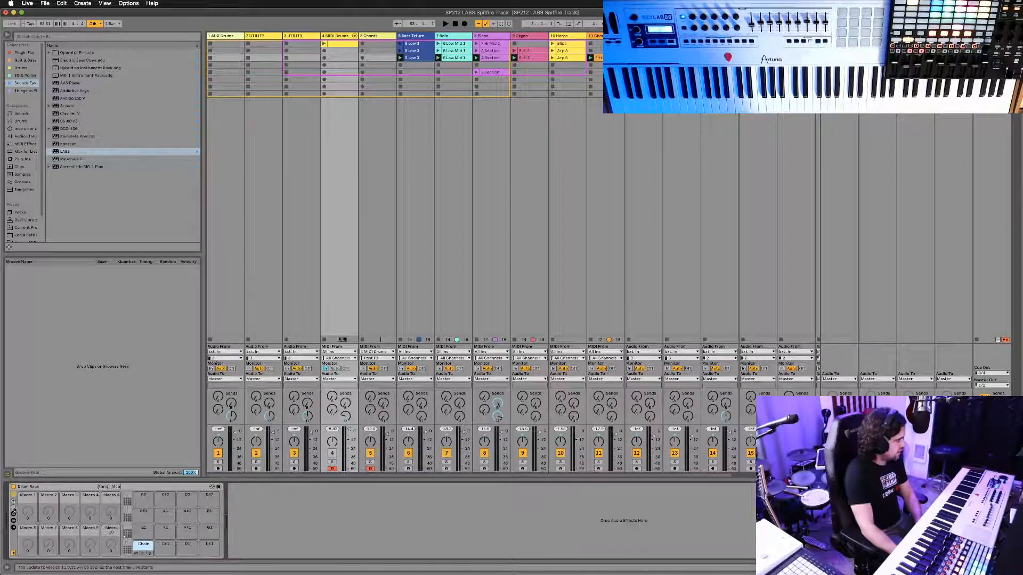
# Show the Drum Rack's macro variations and chain list, and delete the chain from the C1 pad.
pyautogui.click(15, 514)
pyautogui.click(15, 521)
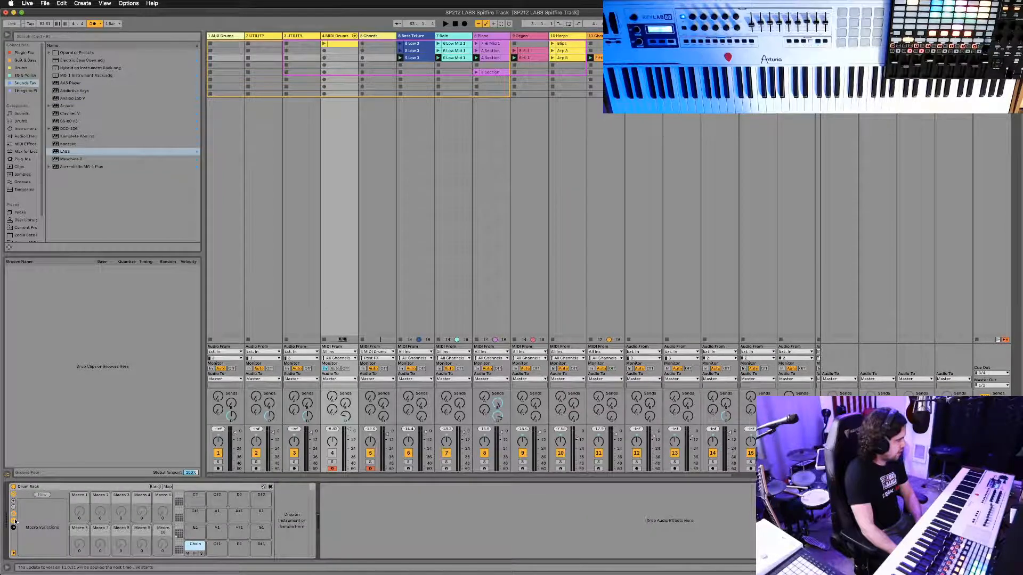
pyautogui.click(15, 528)
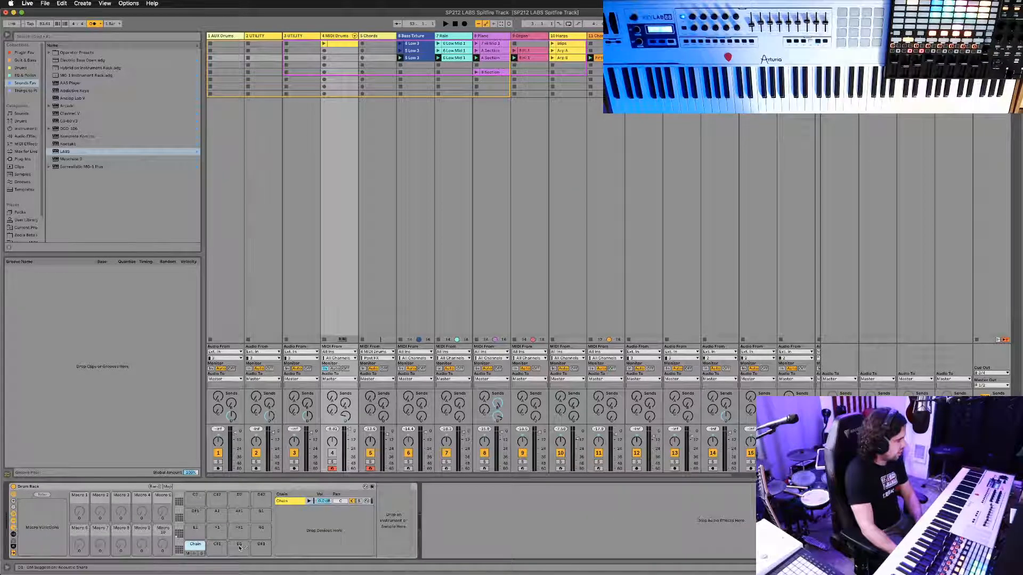
pyautogui.click(217, 547)
pyautogui.click(196, 547)
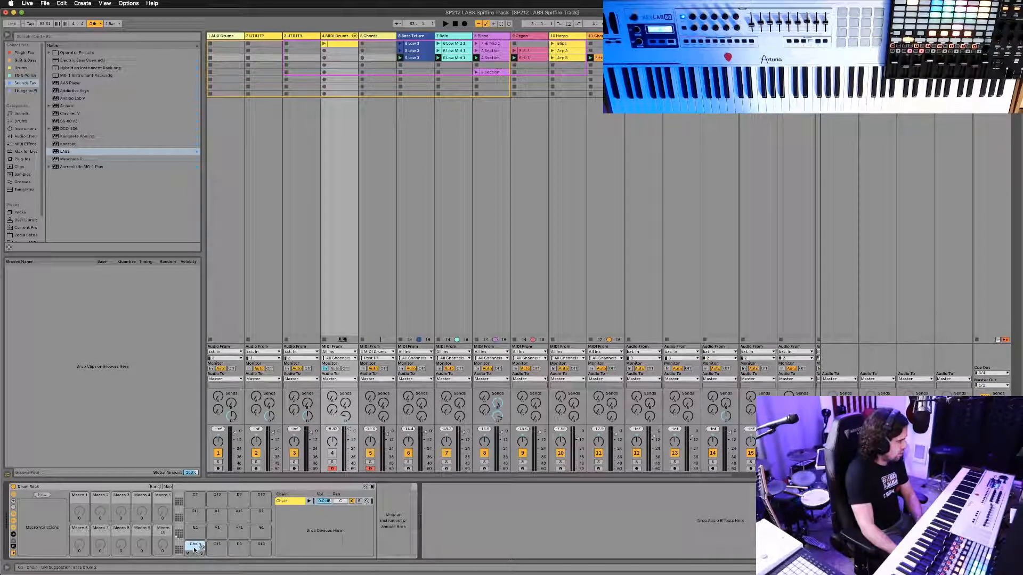
pyautogui.rightClick(196, 549)
pyautogui.click(206, 558)
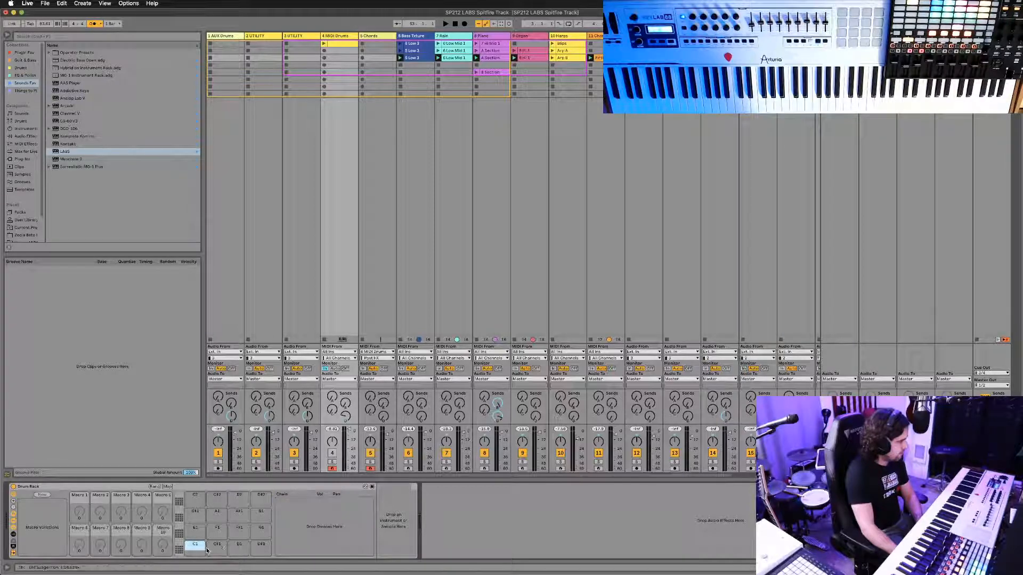
pyautogui.click(214, 550)
pyautogui.click(244, 548)
pyautogui.click(260, 546)
pyautogui.click(255, 533)
pyautogui.click(213, 535)
pyautogui.click(190, 536)
pyautogui.click(190, 548)
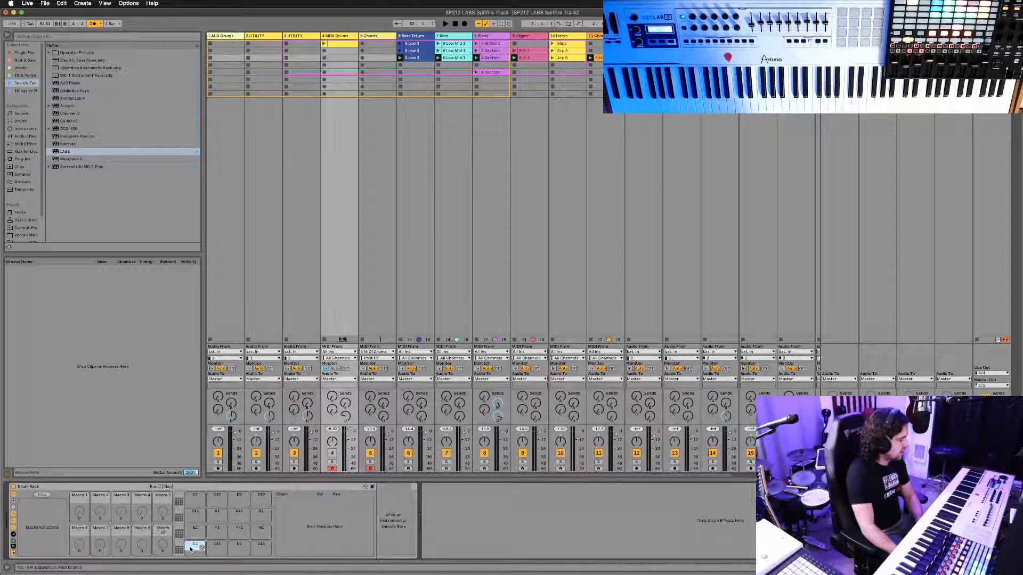
# Delete the MIDI Drums track and set the LABS percussion track's MIDI input source to All Ins.
pyautogui.click(343, 37)
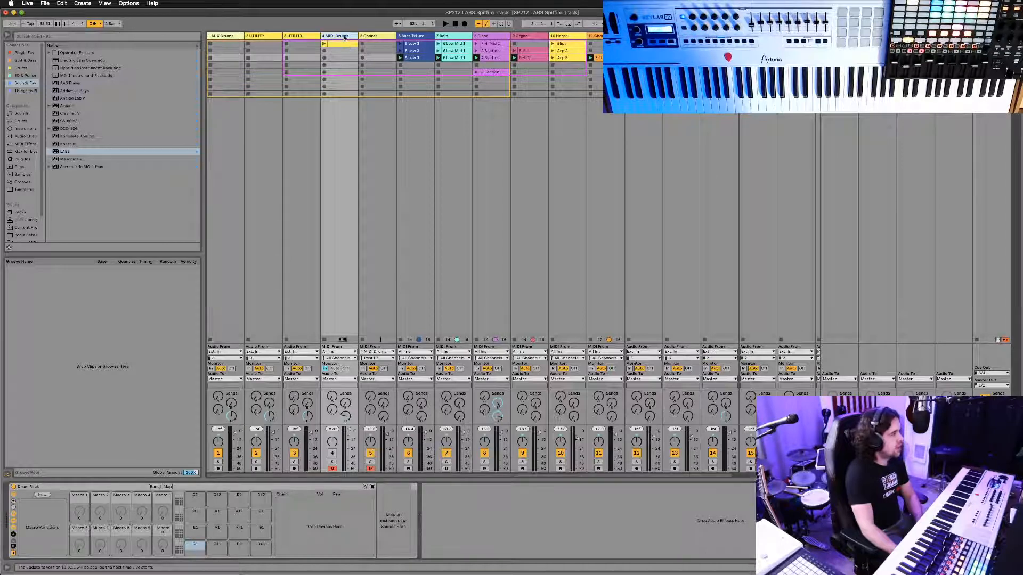
pyautogui.press('Delete')
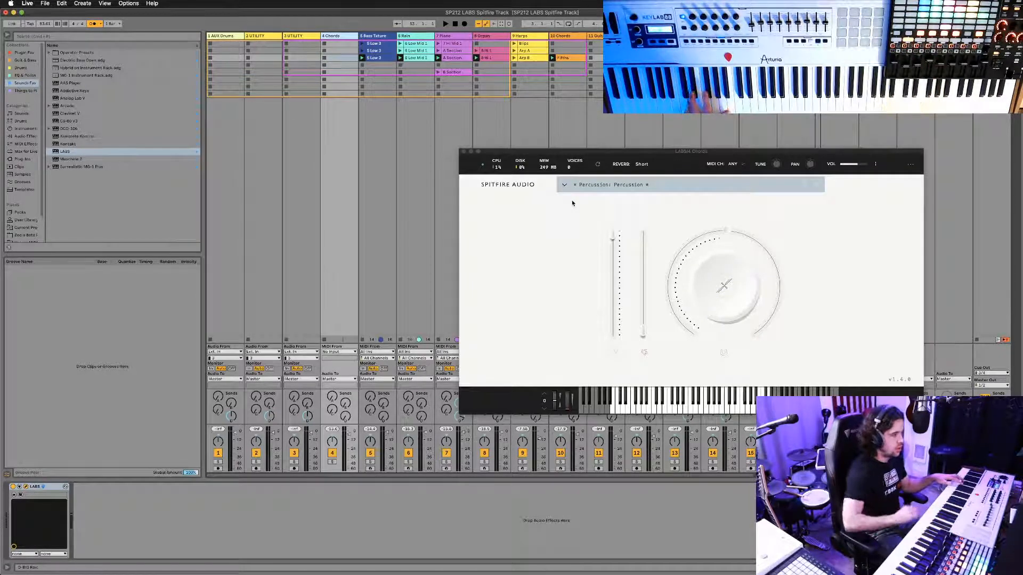
pyautogui.click(347, 295)
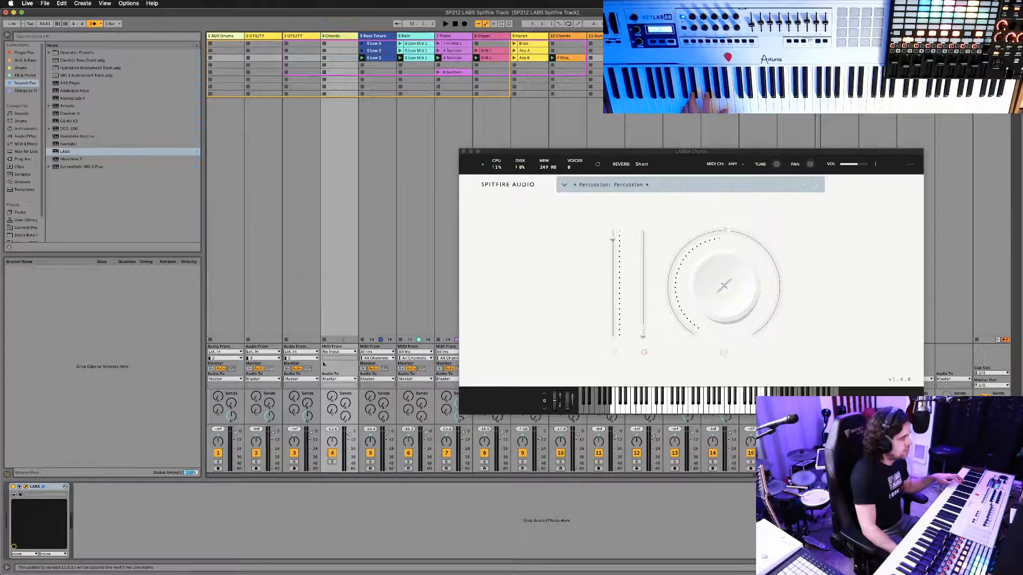
pyautogui.click(336, 352)
pyautogui.click(331, 358)
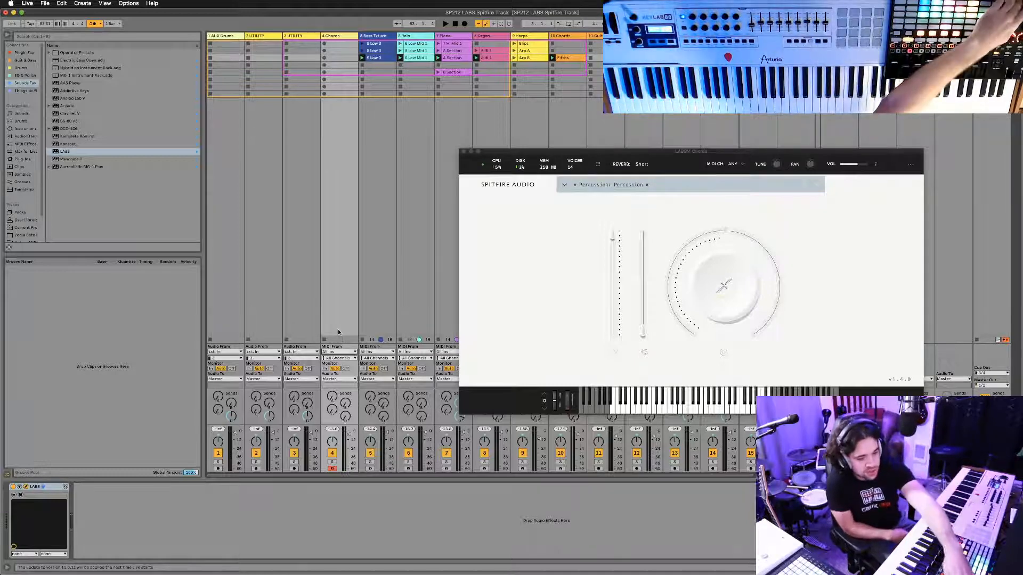
# Start playback, create a MIDI clip in the fourth slot of the LABS percussion track and duplicate its loop to eight bars.
pyautogui.press('space')
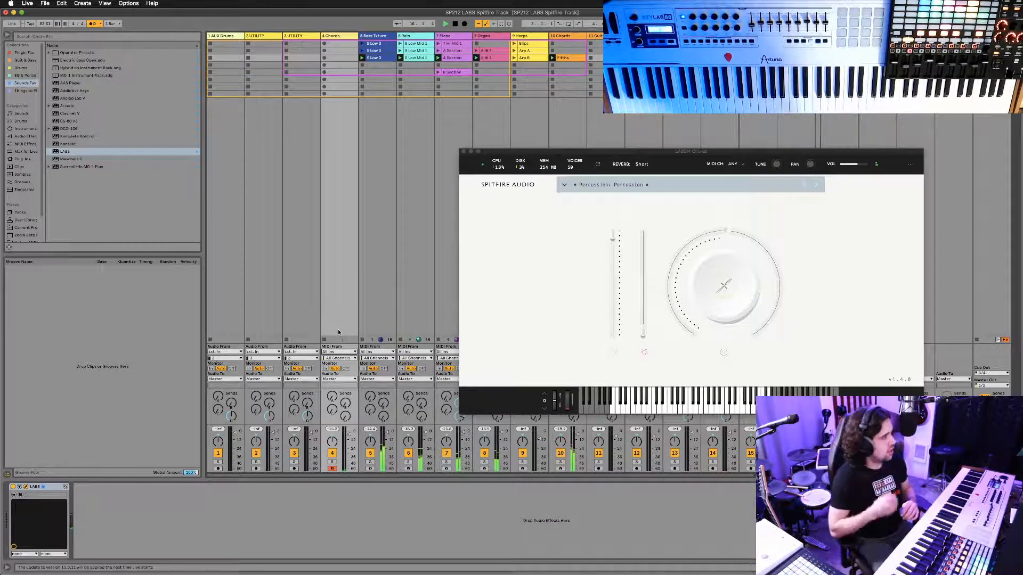
pyautogui.doubleClick(344, 65)
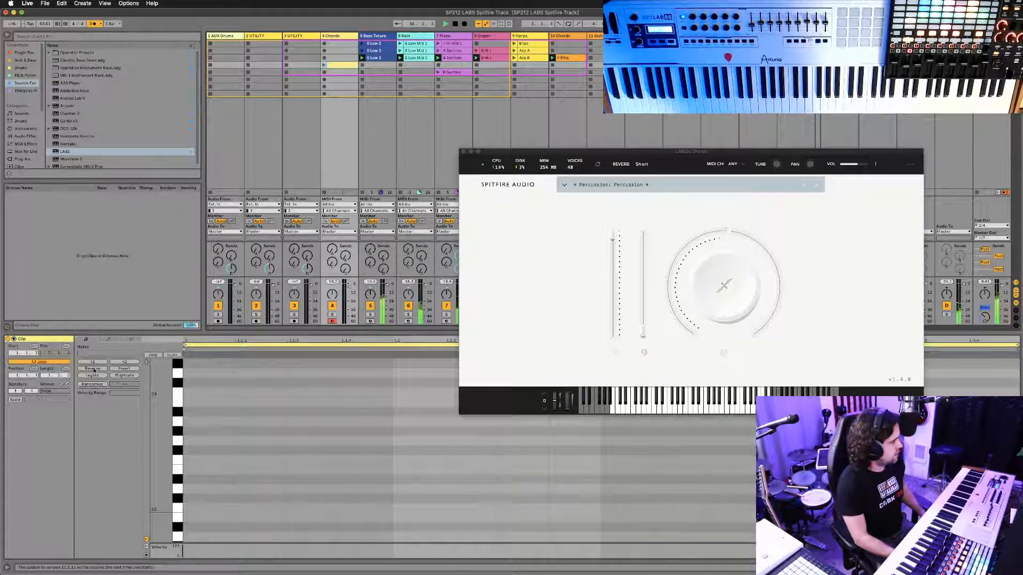
pyautogui.click(116, 375)
pyautogui.click(116, 375)
pyautogui.click(116, 375)
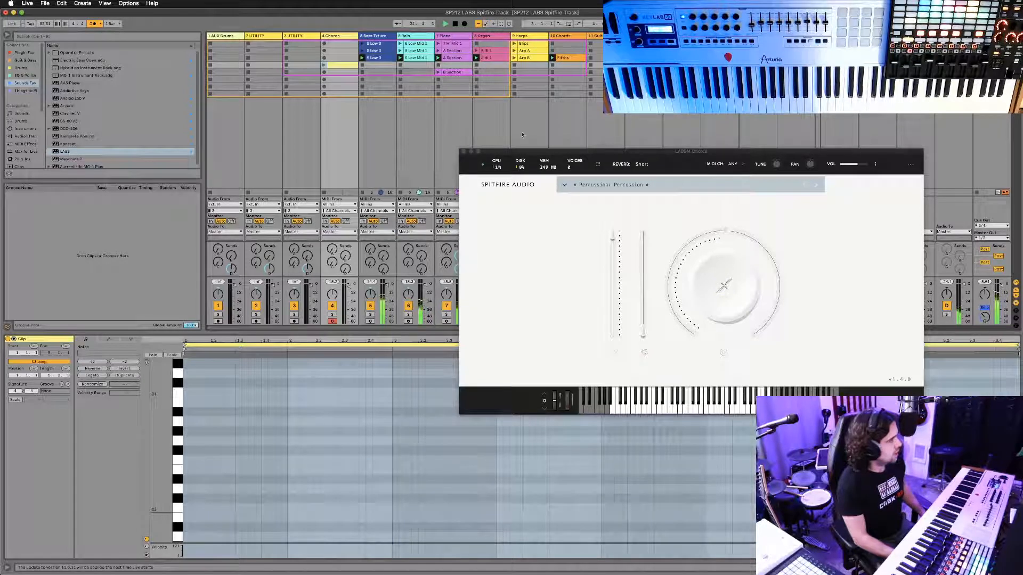
# Enlarge the LABS Percussion plugin window and position it just below the clip slots.
pyautogui.moveTo(477, 152); pyautogui.dragTo(259, 120)
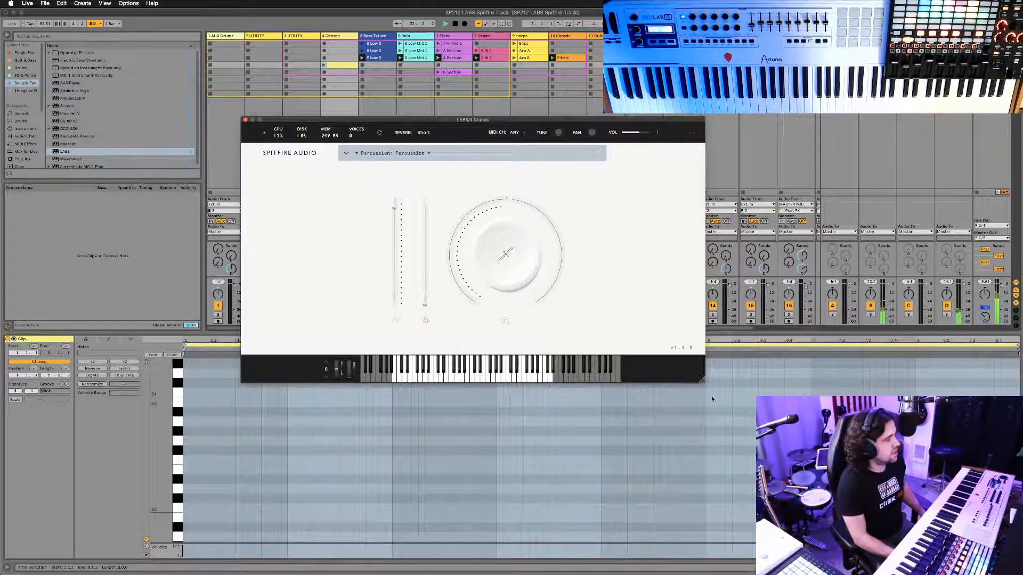
pyautogui.moveTo(704, 379); pyautogui.dragTo(972, 532)
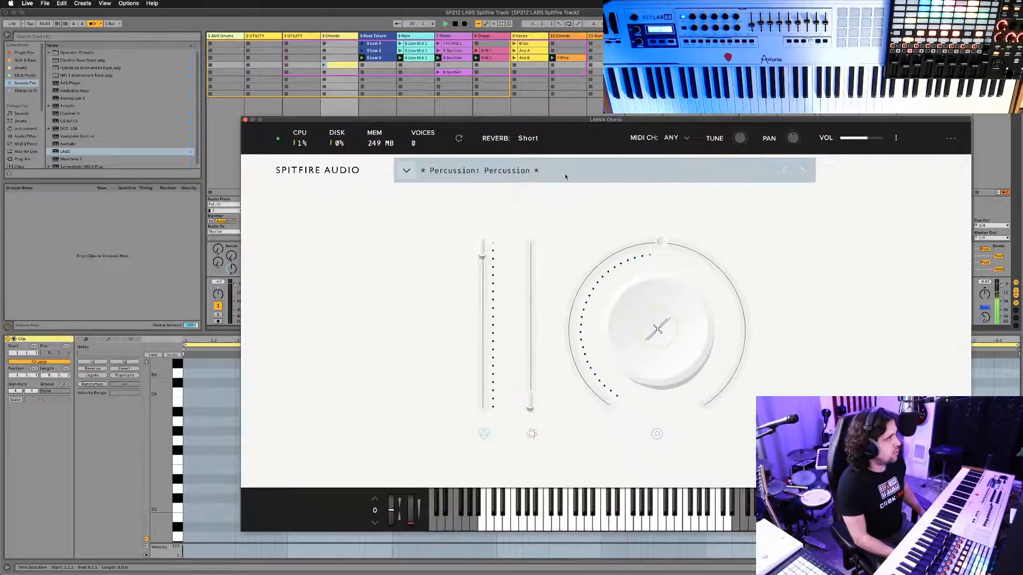
pyautogui.moveTo(574, 120); pyautogui.dragTo(509, 102)
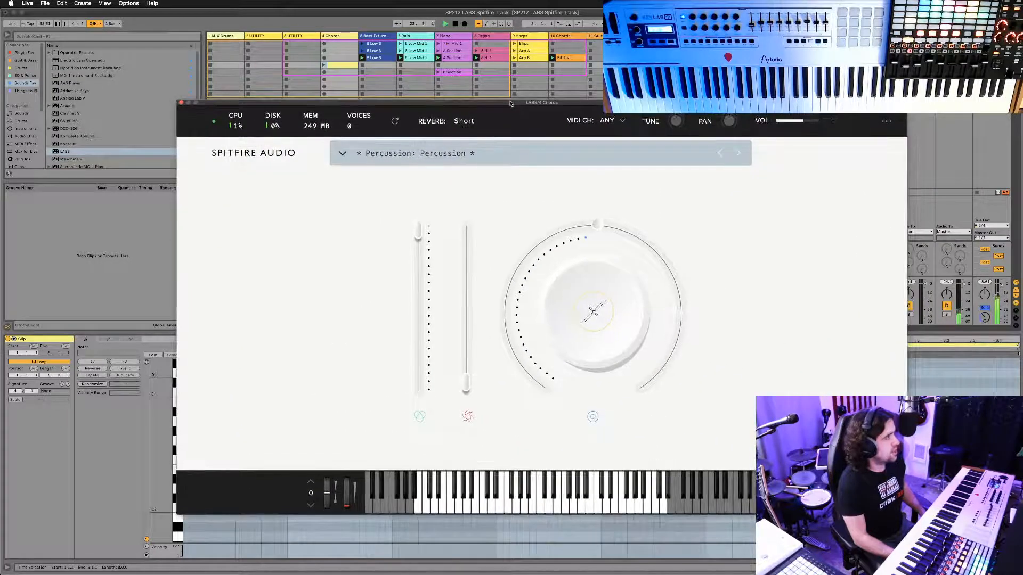
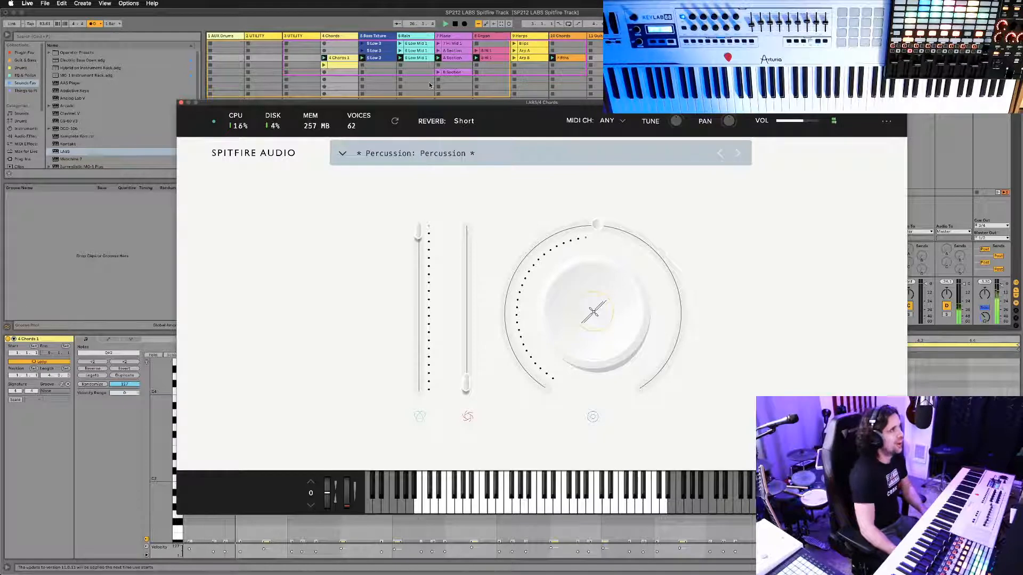
# Close the LABS window and insert an empty MIDI track between the third UTILITY track and the percussion track.
pyautogui.click(181, 103)
pyautogui.click(325, 110)
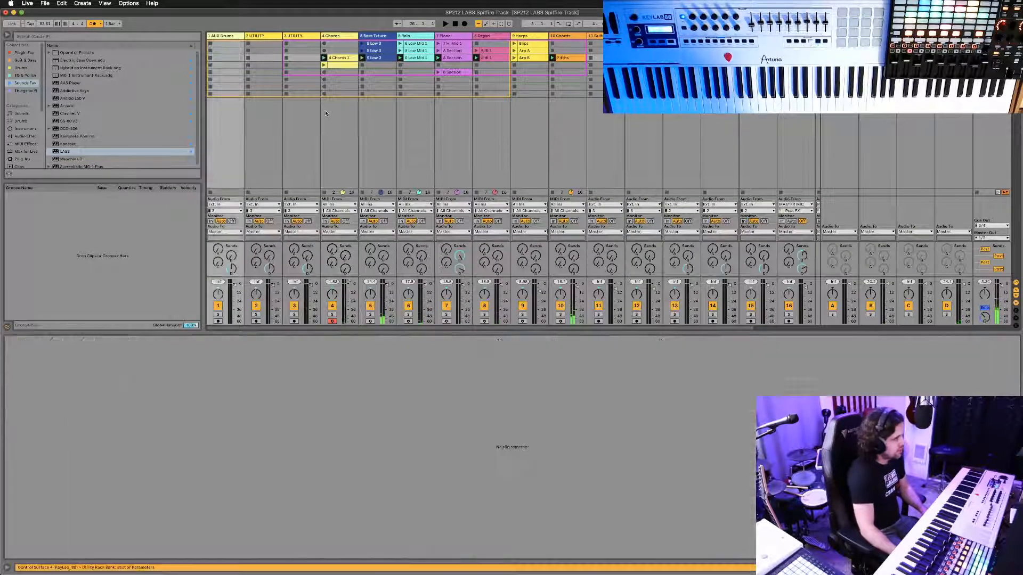
pyautogui.click(299, 127)
pyautogui.press('super+v')
pyautogui.click(333, 37)
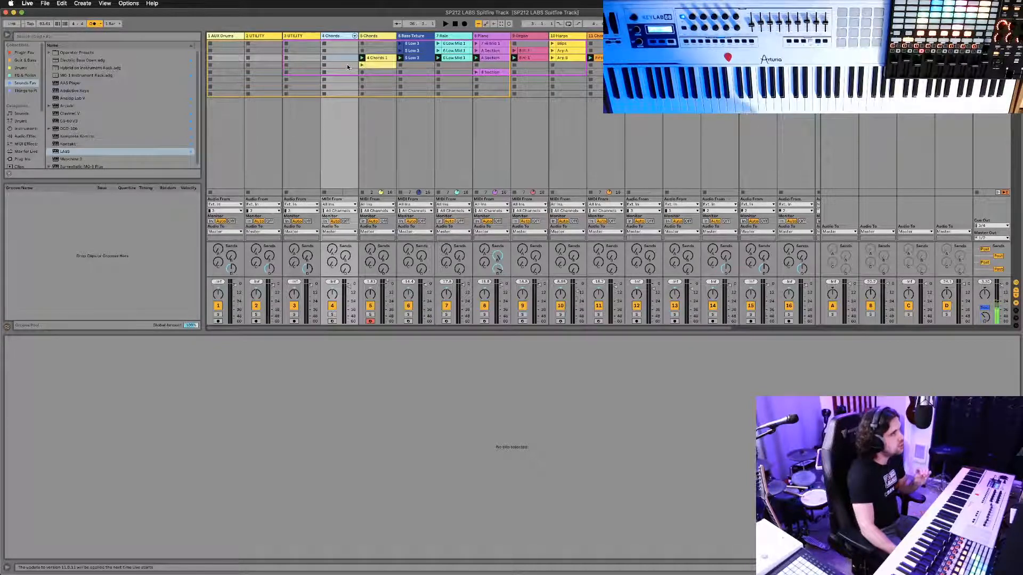
pyautogui.click(347, 58)
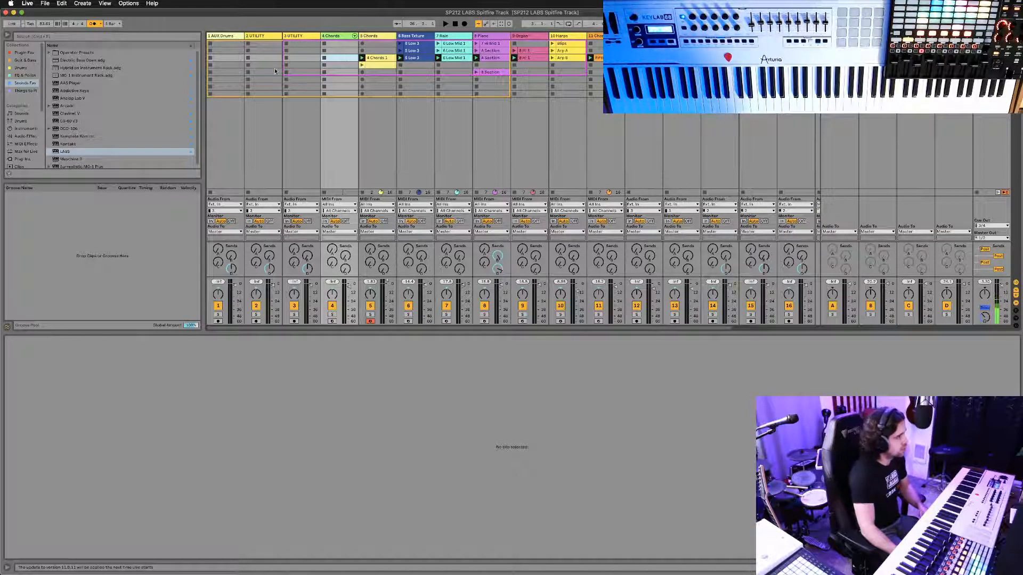
# Load Unison Drum Monkey from the Drums collection onto the new MIDI track.
pyautogui.click(21, 67)
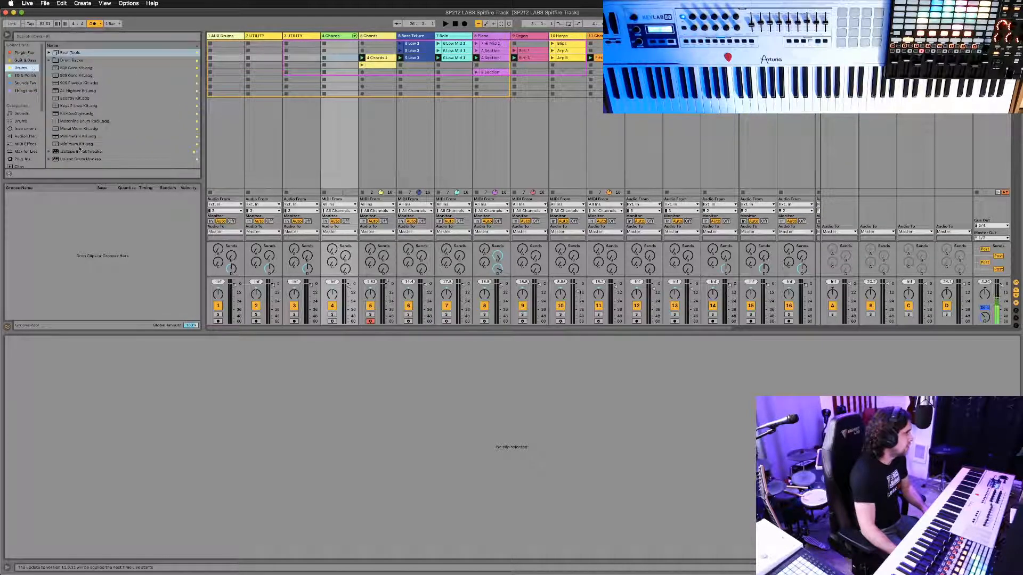
pyautogui.click(79, 160)
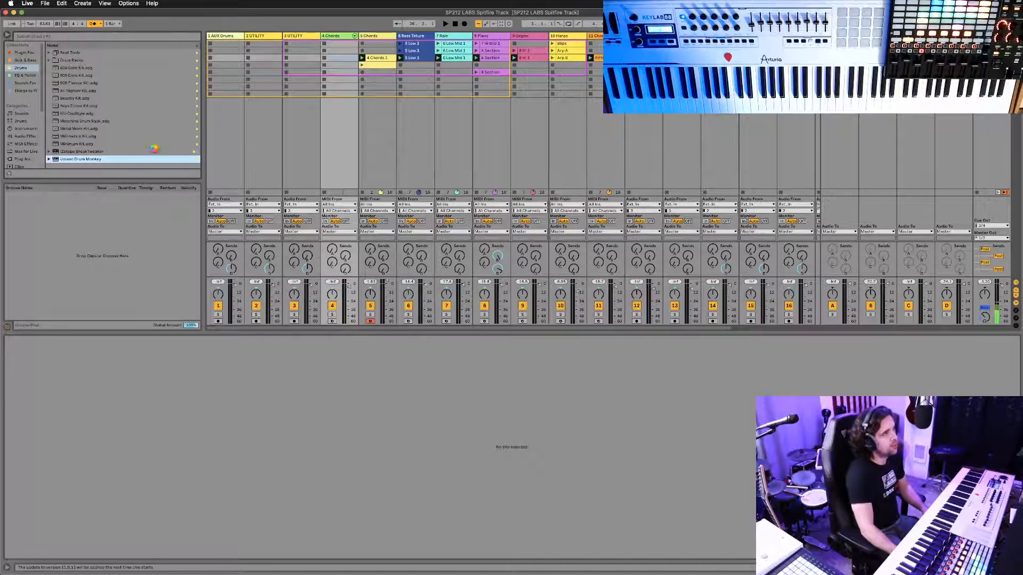
pyautogui.press('Return')
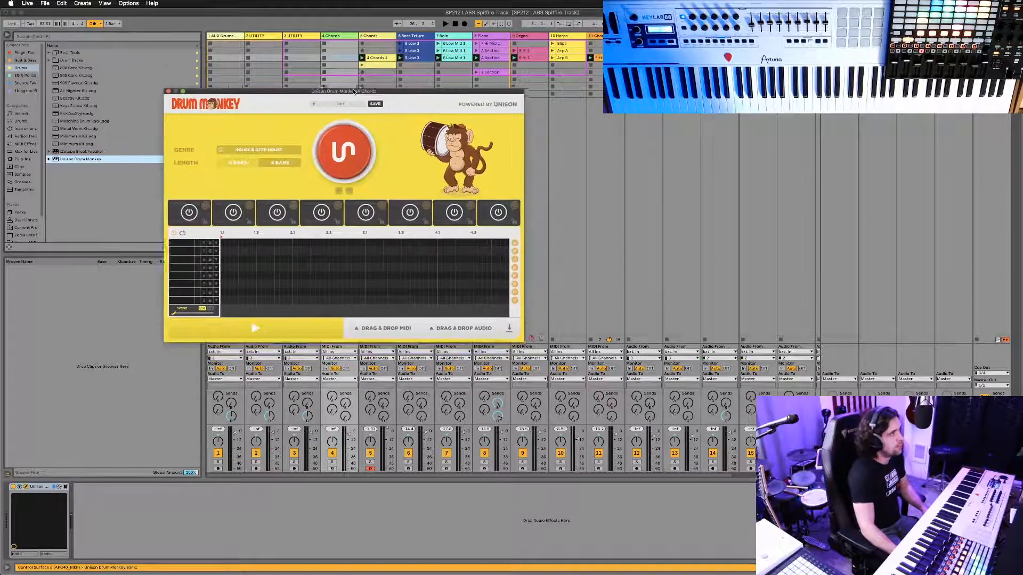
# Enlarge and reposition the Drum Monkey window, and set the groove length to 4 bars.
pyautogui.moveTo(494, 321); pyautogui.dragTo(719, 551)
pyautogui.moveTo(390, 71); pyautogui.dragTo(301, 63)
pyautogui.click(169, 176)
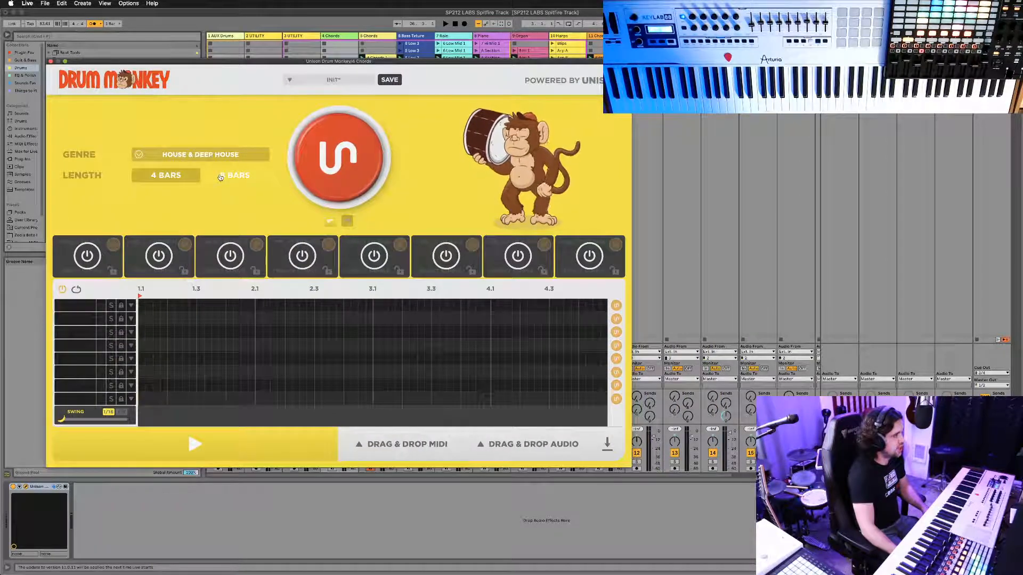
pyautogui.click(219, 154)
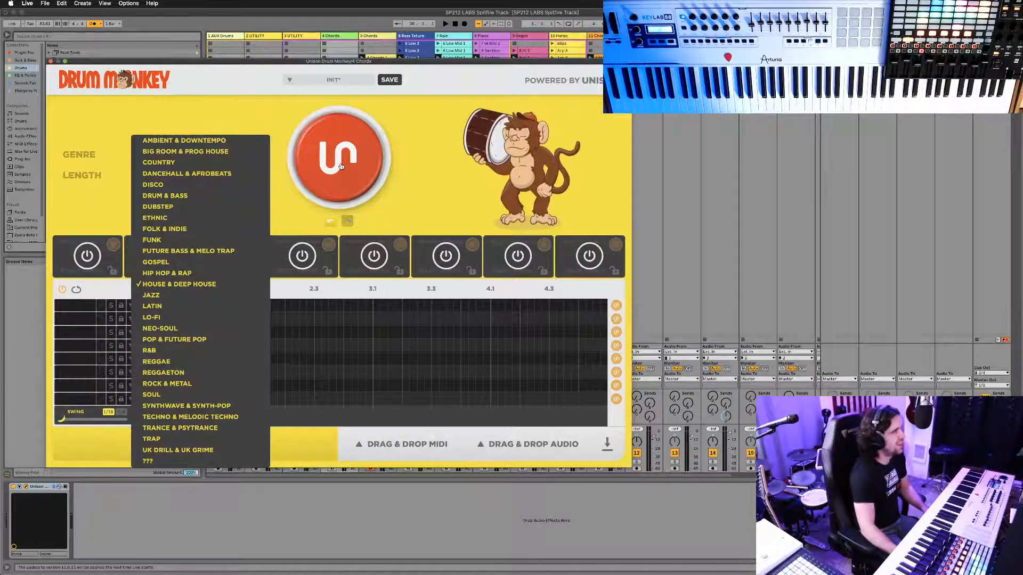
pyautogui.click(226, 111)
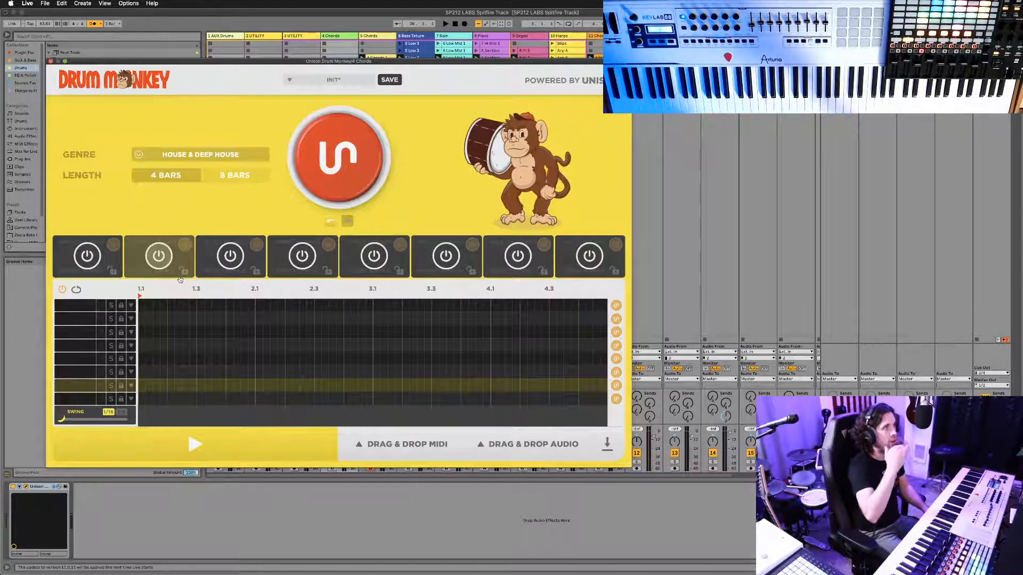
pyautogui.click(168, 155)
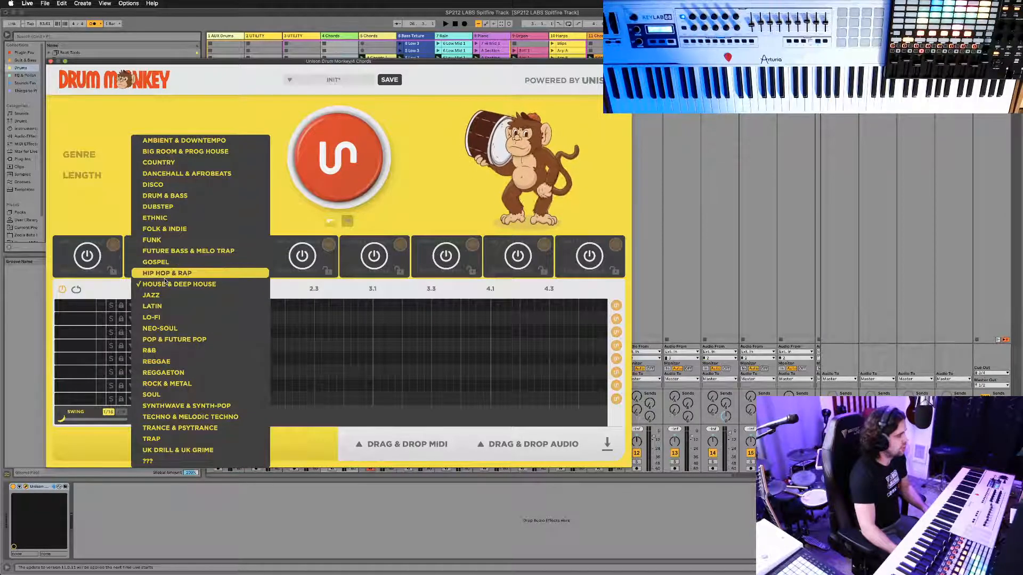
pyautogui.click(79, 161)
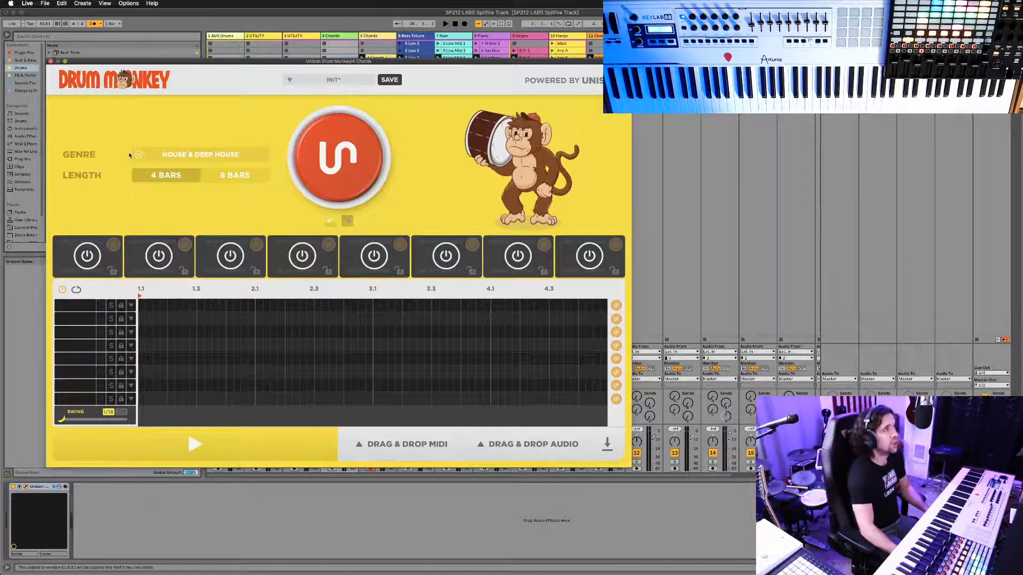
# Start playback, set Drum Monkey's genre to Ethnic and generate two grooves in turn.
pyautogui.press('space')
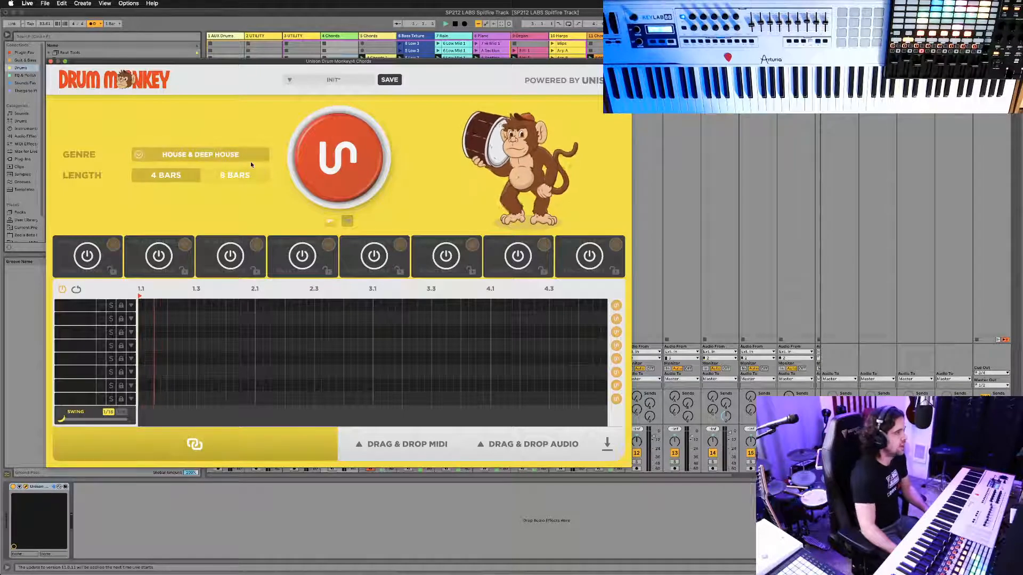
pyautogui.click(223, 158)
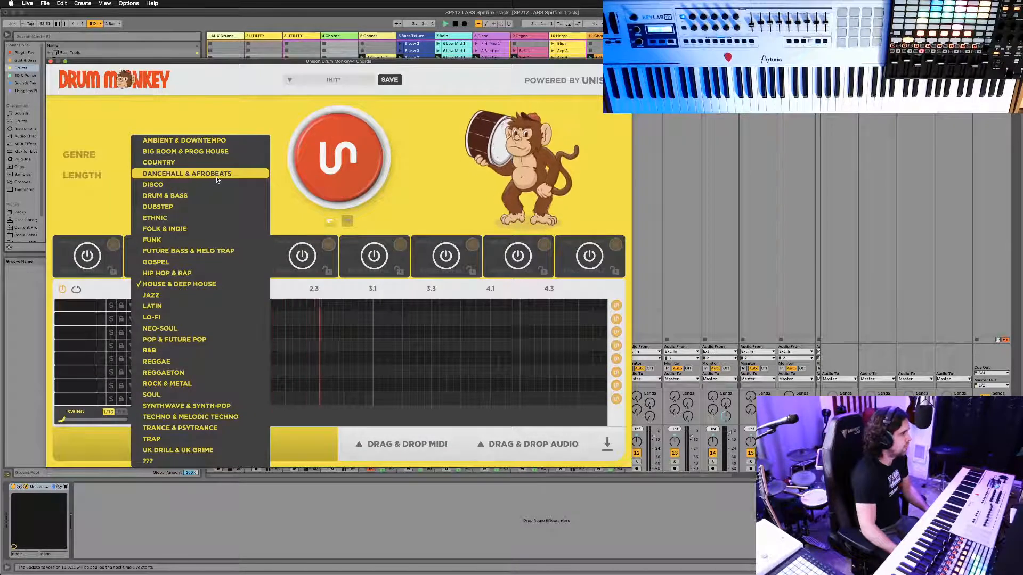
pyautogui.click(223, 218)
pyautogui.click(313, 161)
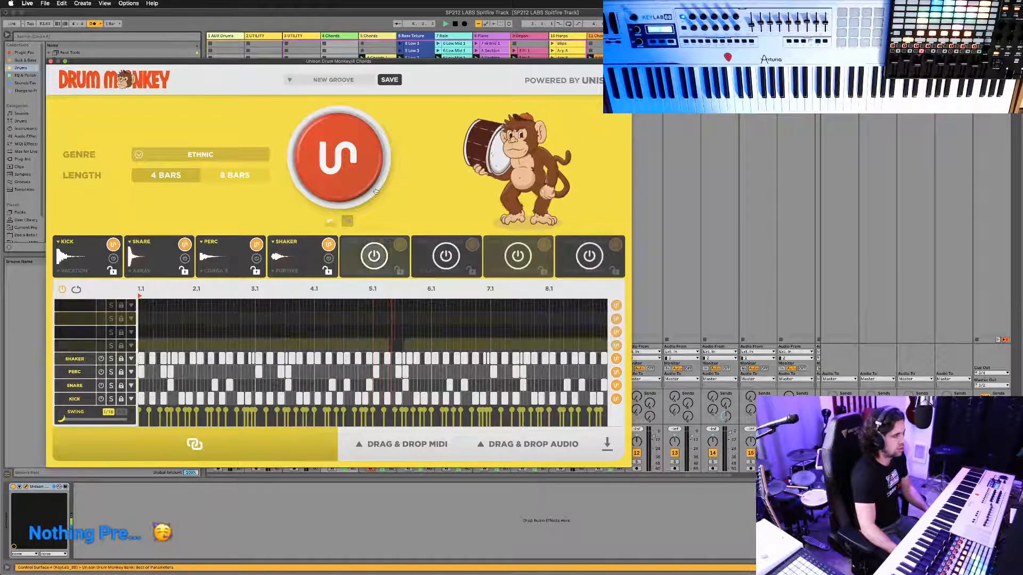
pyautogui.moveTo(341, 63); pyautogui.dragTo(350, 60)
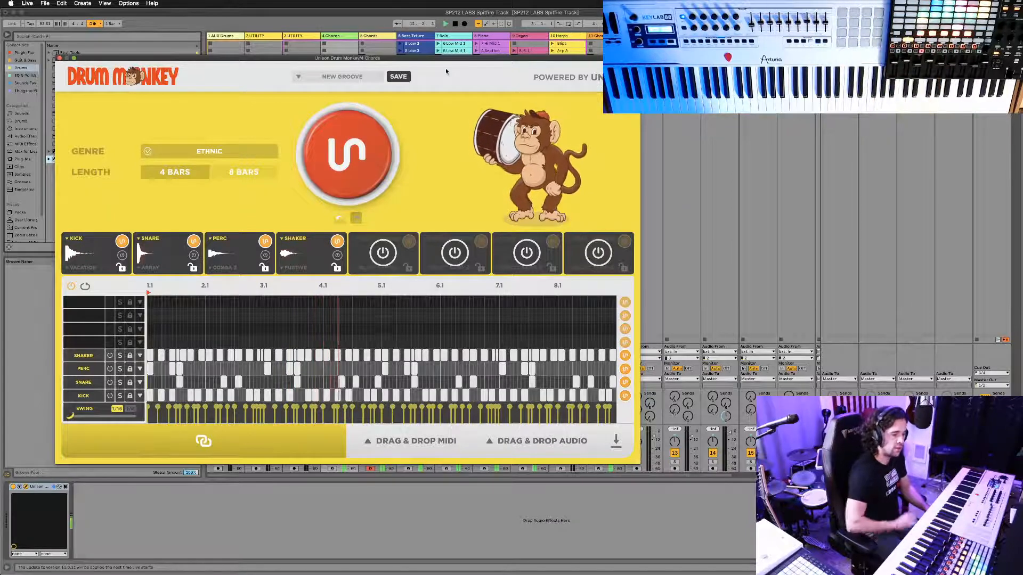
pyautogui.click(361, 142)
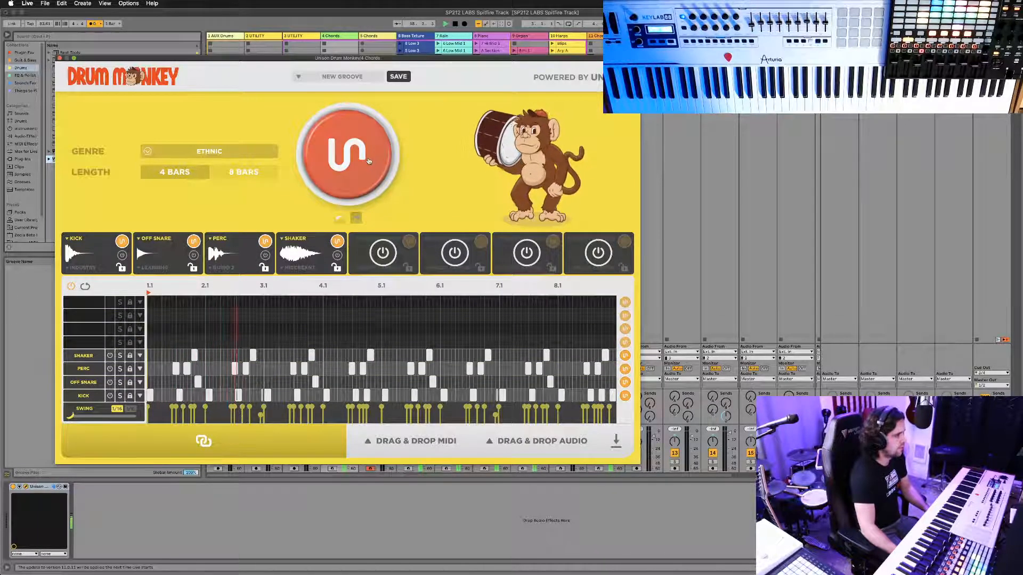
# Uncover the clip slots and export the groove's combined MIDI into the seventh slot of the LABS percussion track.
pyautogui.moveTo(436, 58); pyautogui.dragTo(657, 93)
pyautogui.moveTo(657, 473)
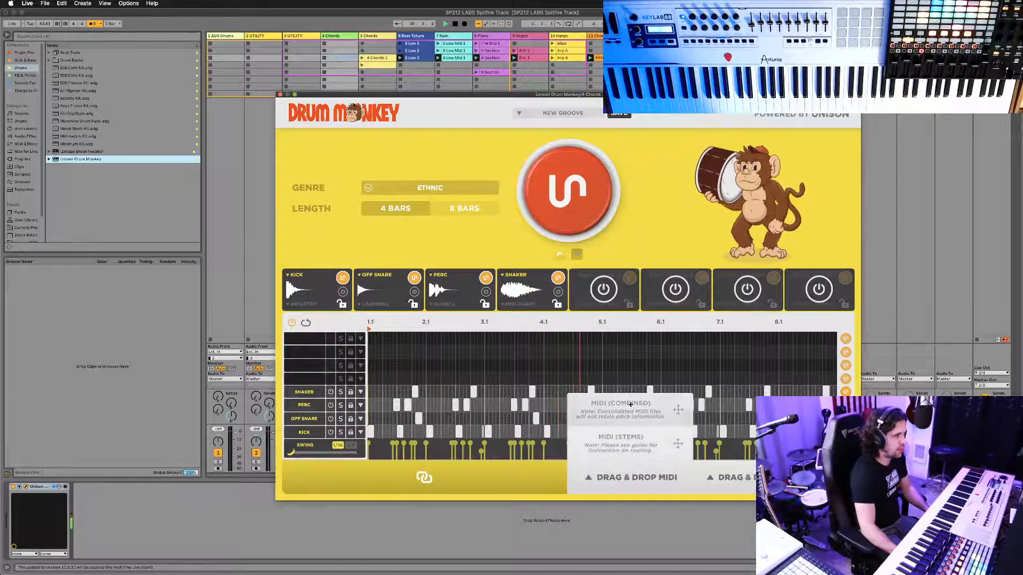
pyautogui.moveTo(633, 406); pyautogui.dragTo(232, 174)
# Drop the groove's combined MIDI into the percussion track's seventh slot, return to Drum Monkey and look through its saved grooves.
pyautogui.moveTo(364, 97); pyautogui.dragTo(373, 87)
pyautogui.click(342, 117)
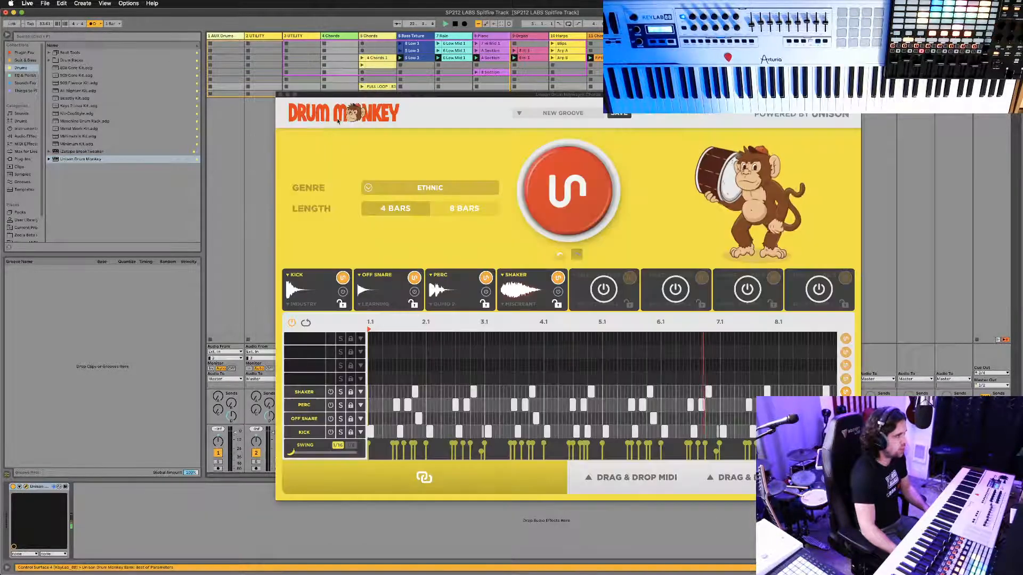
pyautogui.click(554, 118)
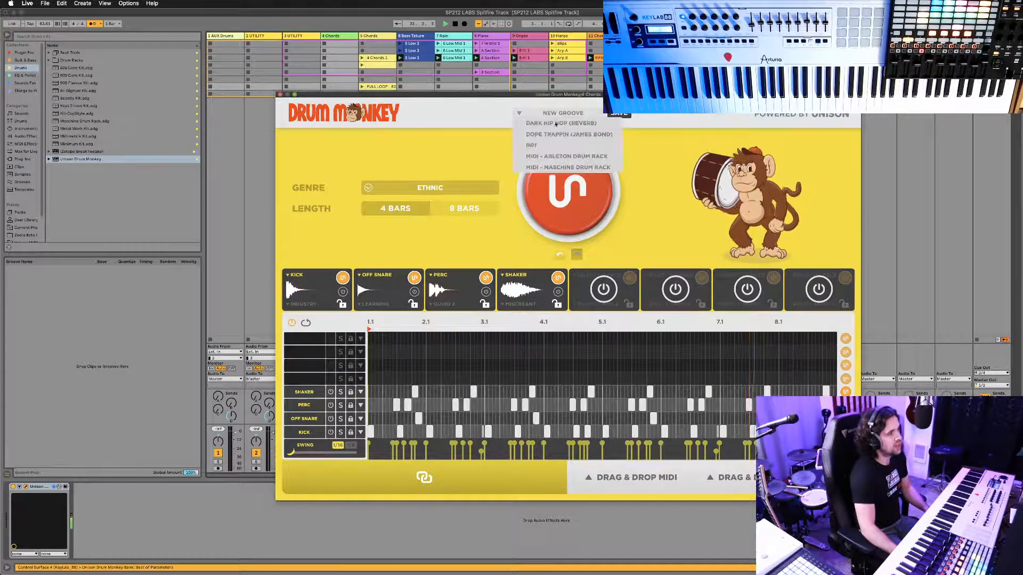
pyautogui.click(464, 114)
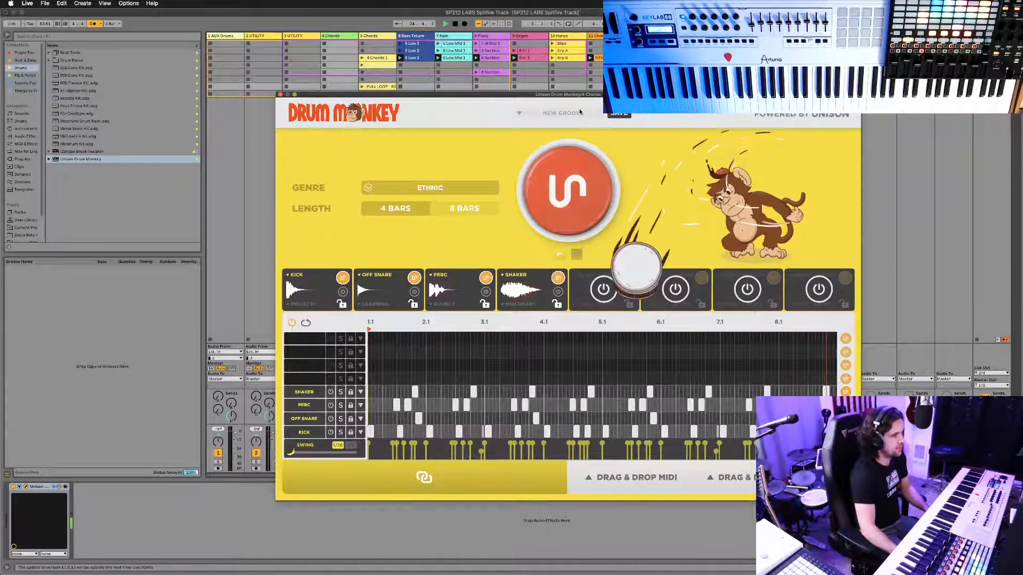
# Move the Drum Monkey window clear of the clip slots and export the new groove's combined MIDI into the percussion track's eighth slot.
pyautogui.moveTo(586, 96); pyautogui.dragTo(488, 78)
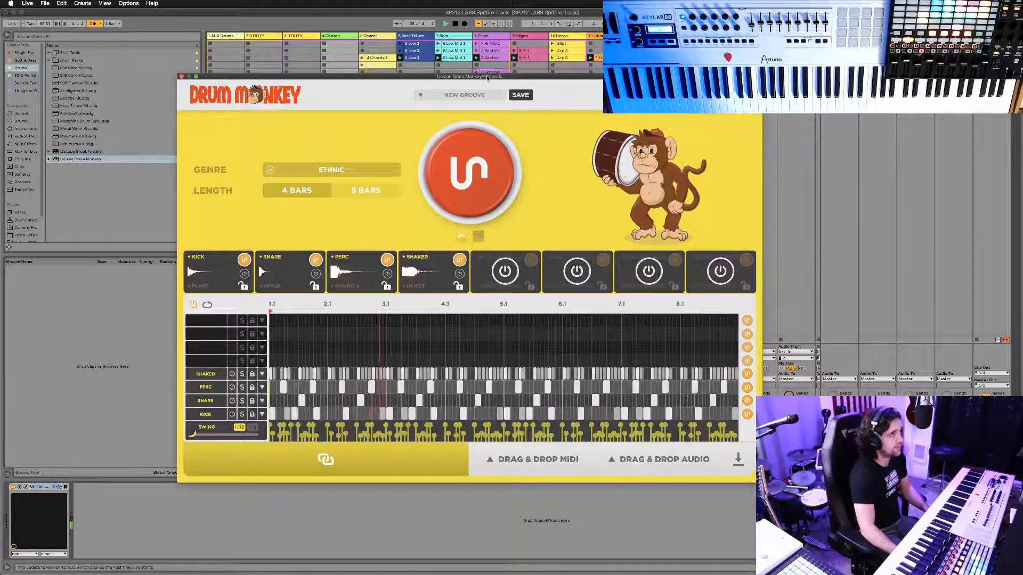
pyautogui.moveTo(487, 77); pyautogui.dragTo(385, 105)
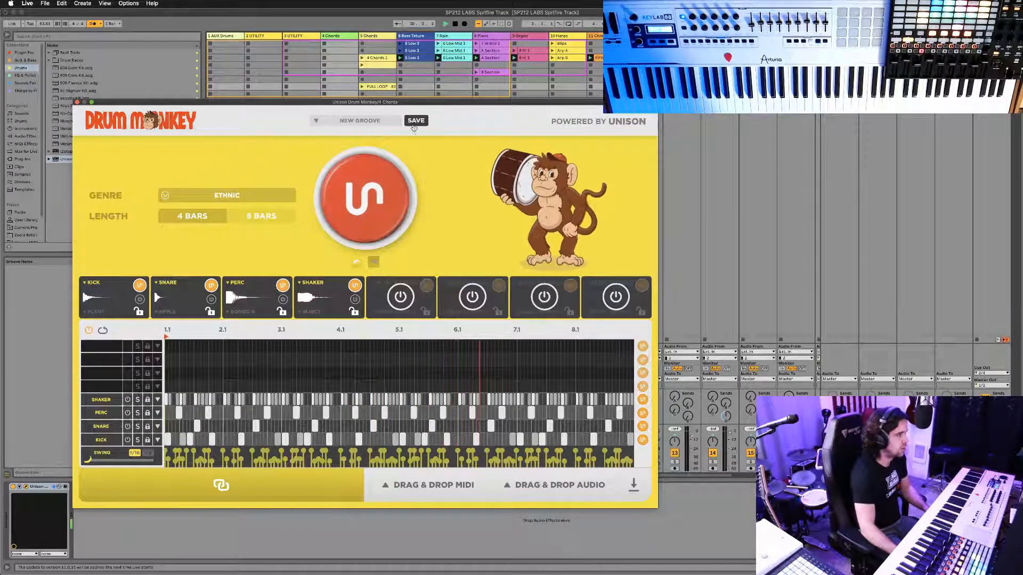
pyautogui.moveTo(414, 104); pyautogui.dragTo(383, 110)
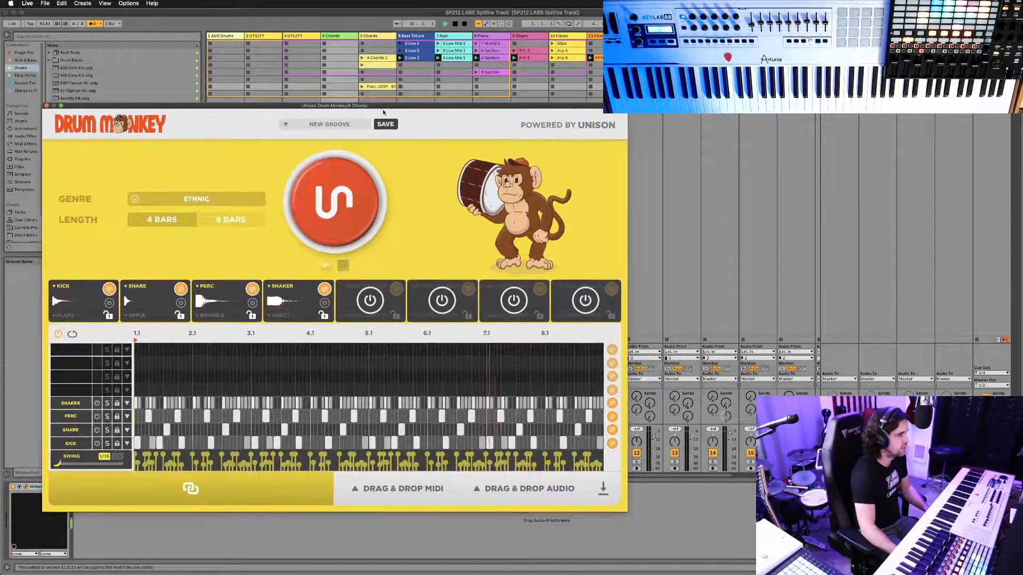
pyautogui.click(408, 496)
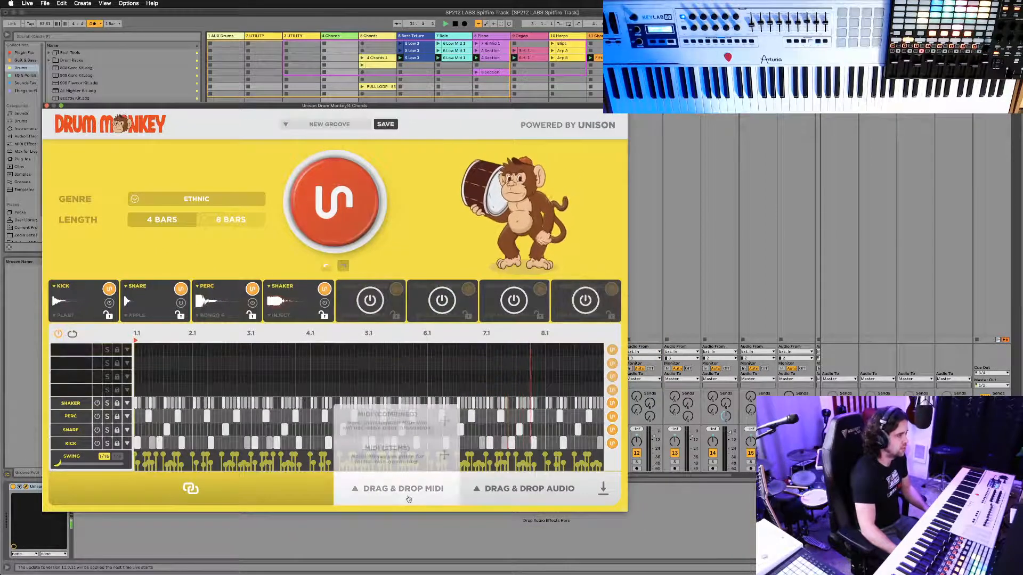
pyautogui.moveTo(380, 411); pyautogui.dragTo(388, 96)
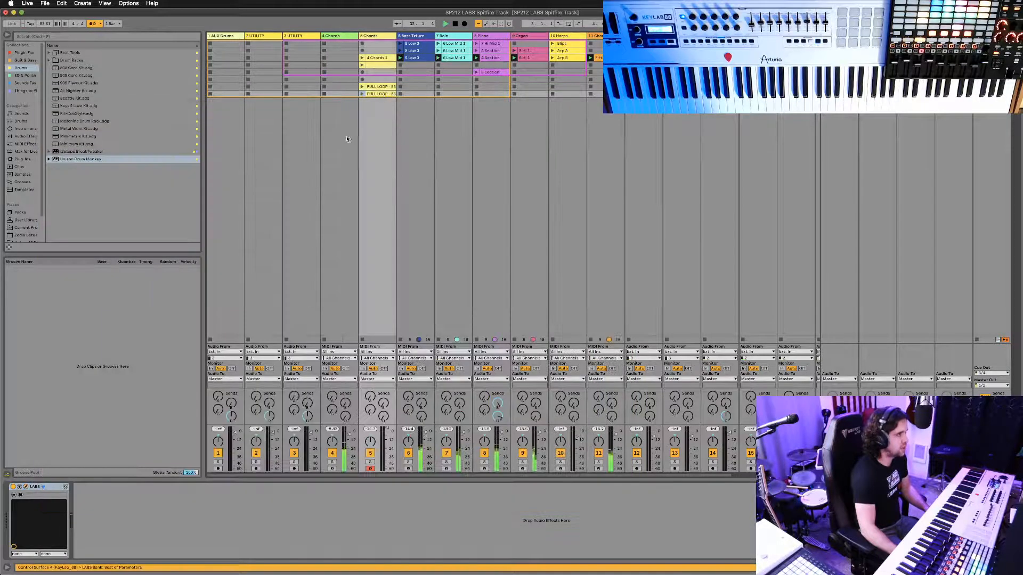
# Return to Drum Monkey and generate two more Ethnic grooves in turn.
pyautogui.click(347, 137)
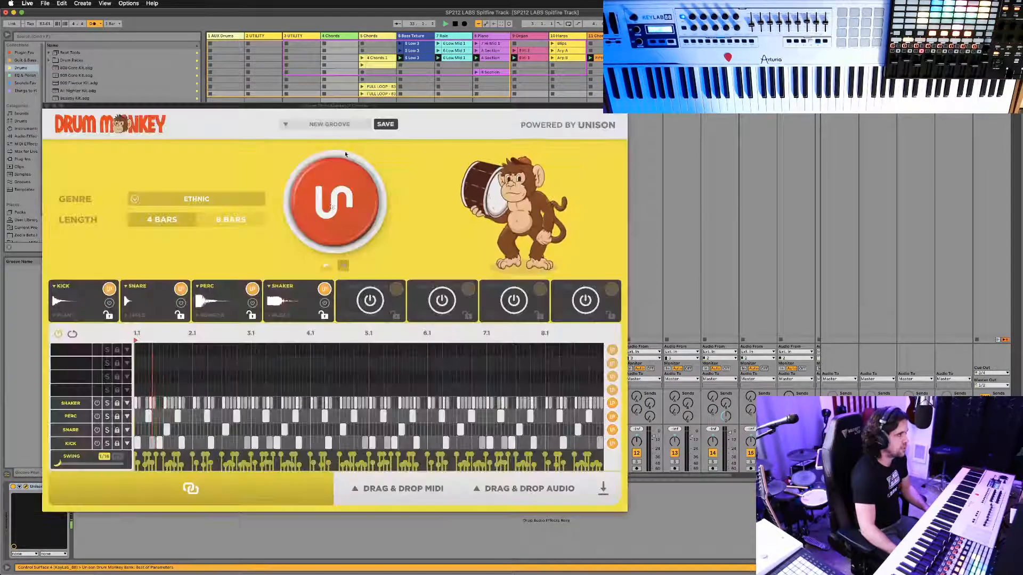
pyautogui.click(330, 213)
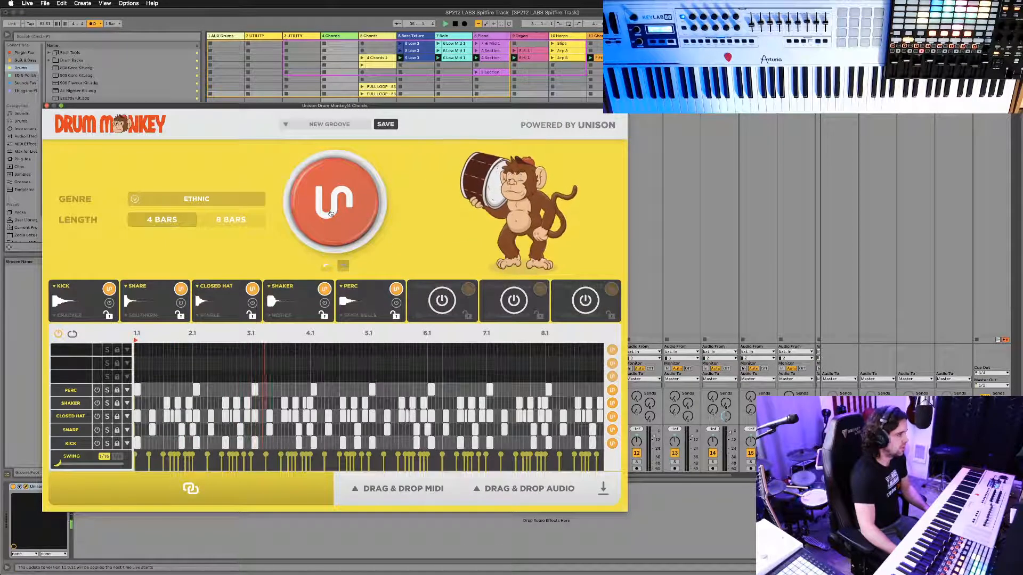
pyautogui.click(331, 213)
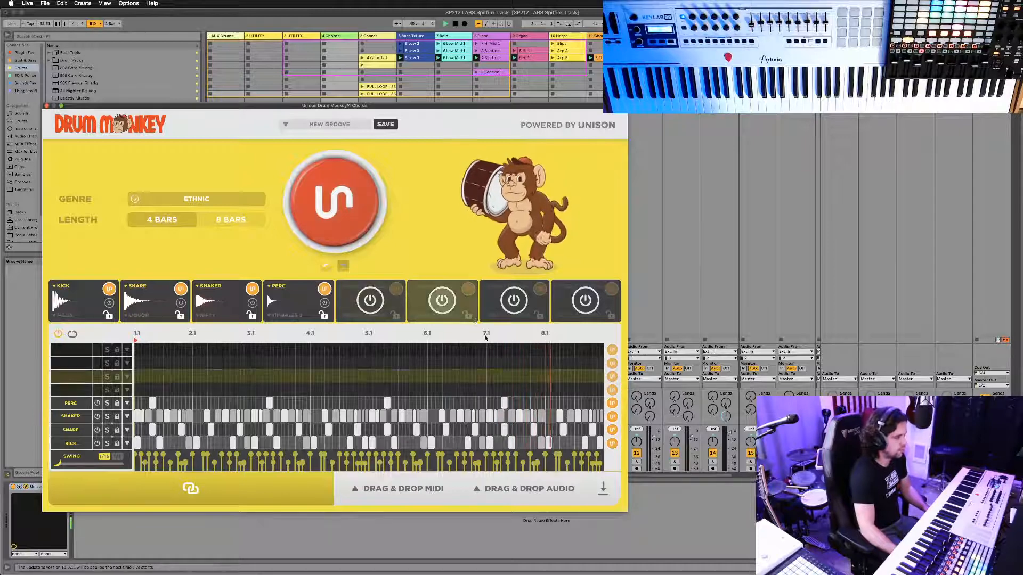
# Regenerate the kick pattern twice and export the groove's combined MIDI into the ninth slot of the LABS percussion track.
pyautogui.click(612, 444)
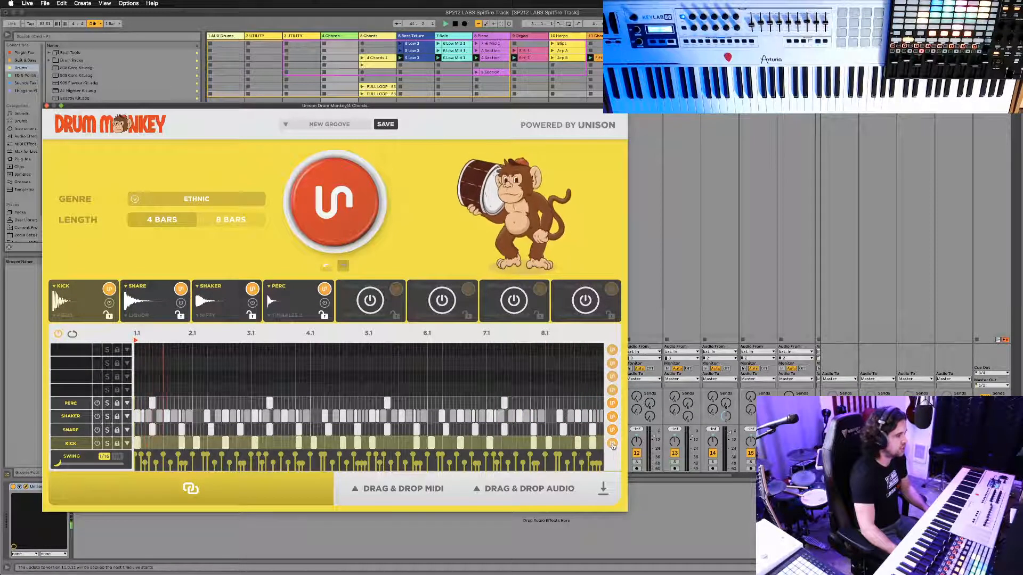
pyautogui.click(612, 444)
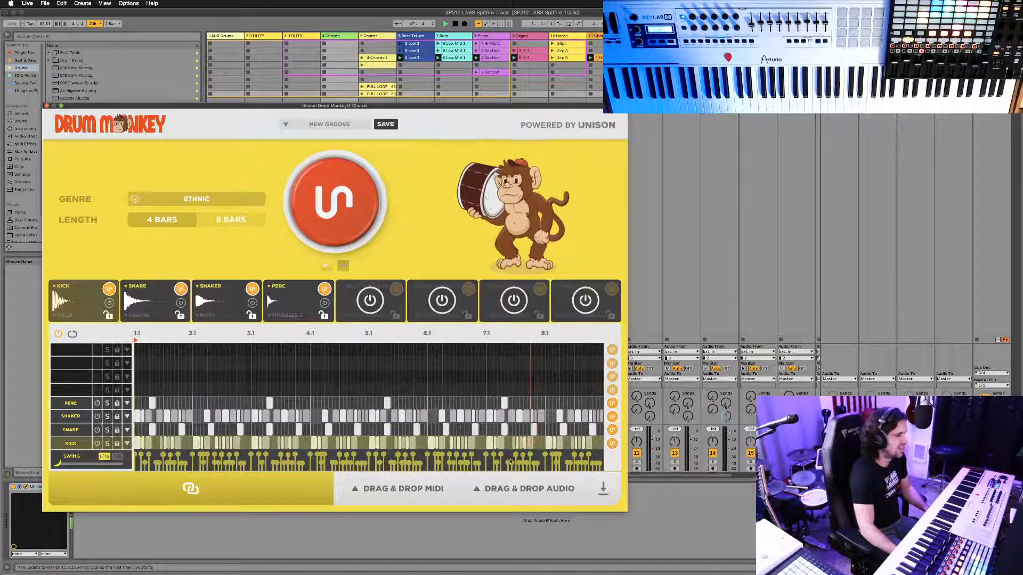
pyautogui.moveTo(405, 487)
pyautogui.moveTo(404, 427); pyautogui.dragTo(380, 101)
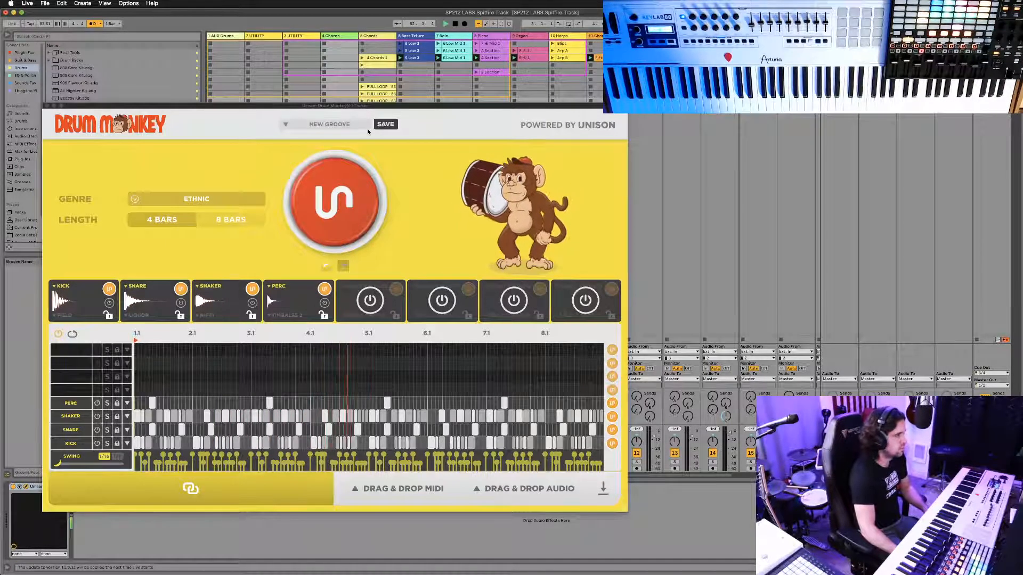
# Enable the fifth and sixth kit pieces as Mid Tom and Low Tom, and give each a random sample.
pyautogui.click(369, 300)
pyautogui.click(371, 288)
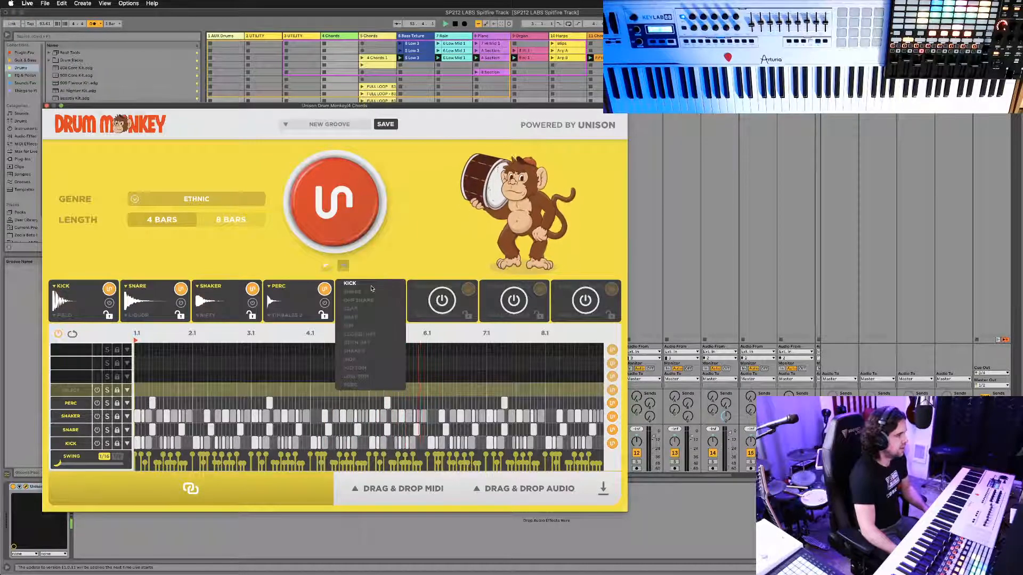
pyautogui.click(354, 367)
pyautogui.click(442, 300)
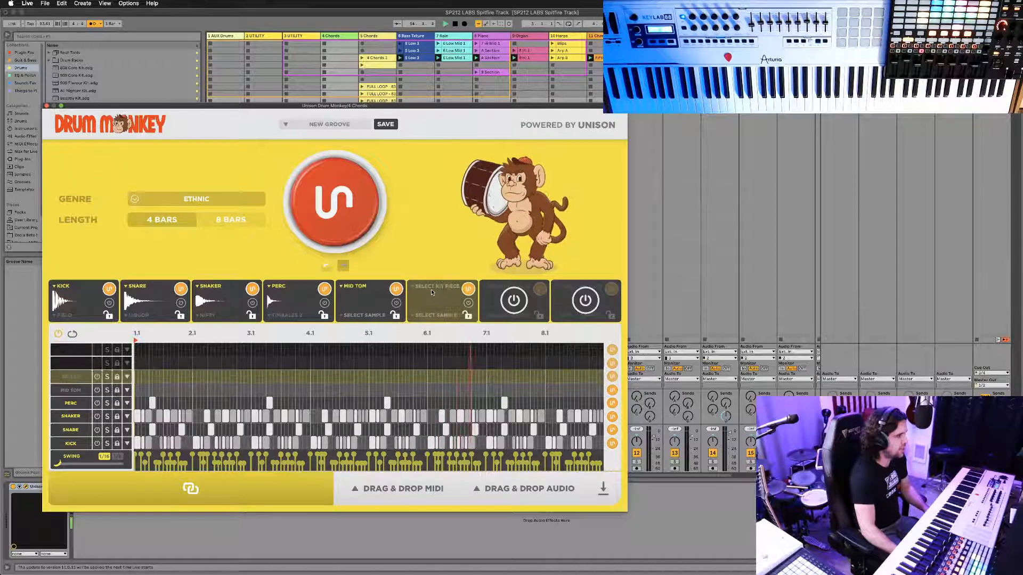
pyautogui.click(437, 288)
pyautogui.click(422, 377)
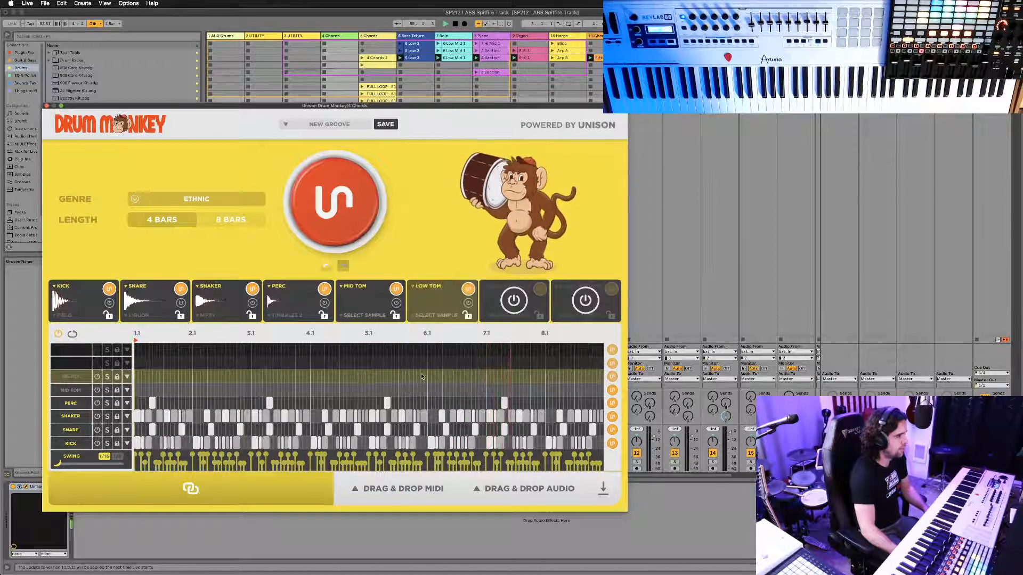
pyautogui.click(392, 293)
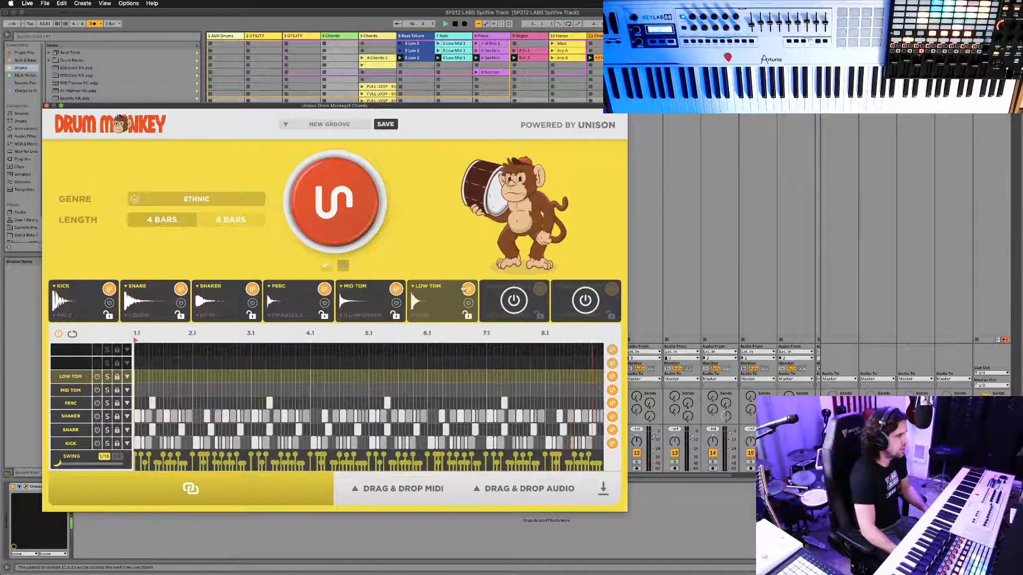
# Generate patterns for the mid tom and low tom rows, then regenerate the low tom twice and the mid tom once.
pyautogui.click(612, 391)
pyautogui.click(612, 378)
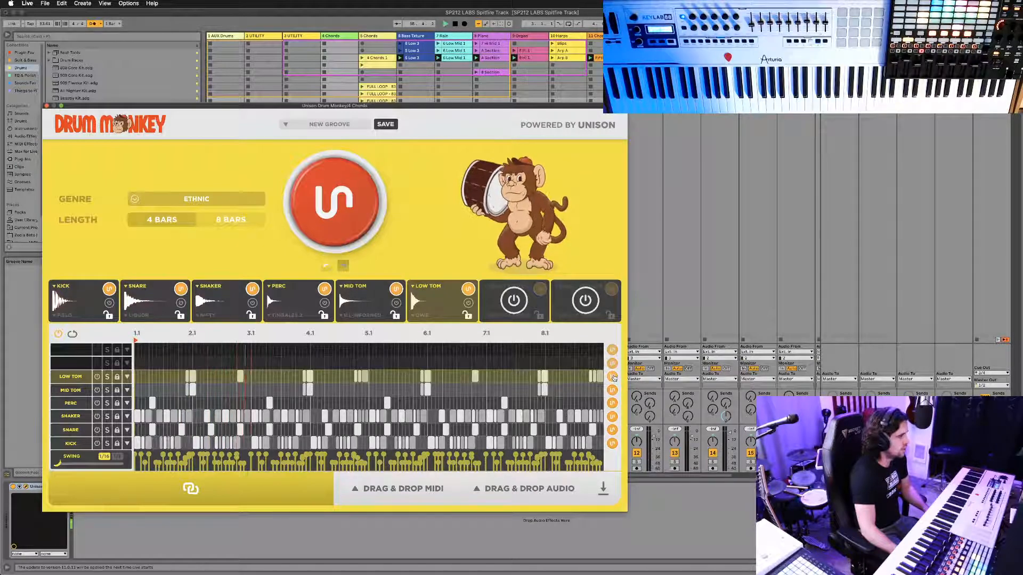
pyautogui.click(613, 377)
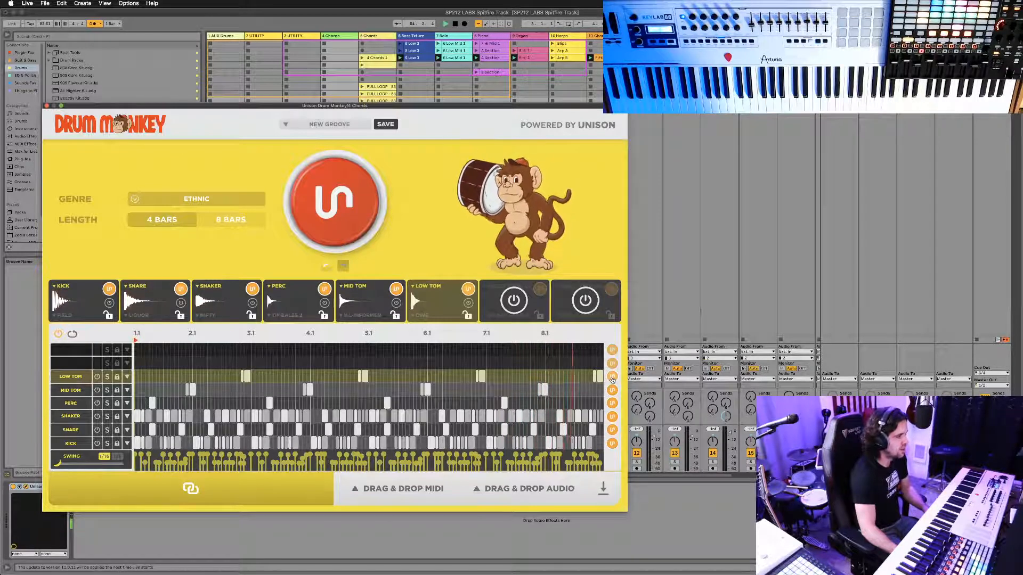
pyautogui.click(612, 378)
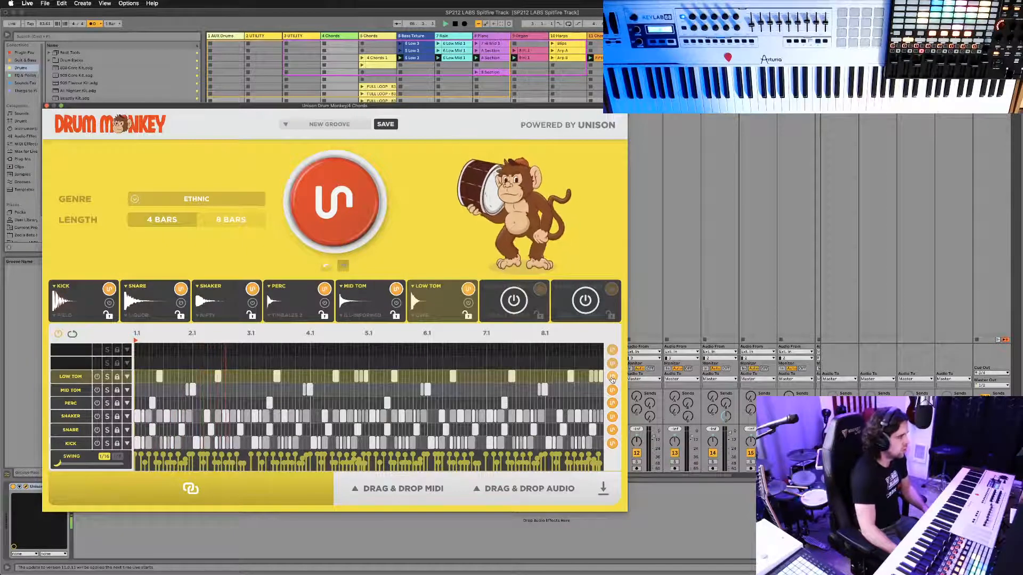
pyautogui.click(612, 390)
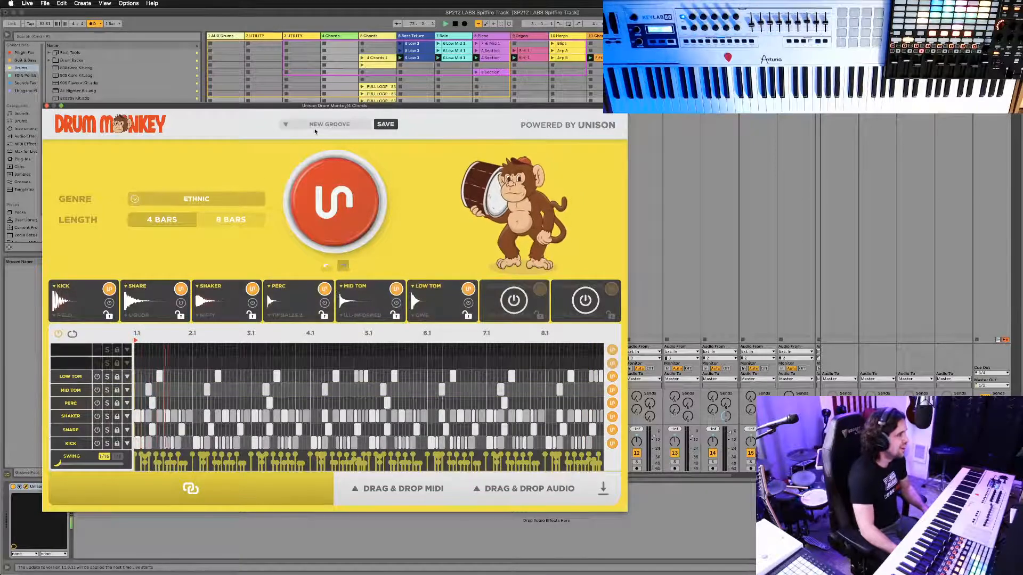
# Save the current Drum Monkey groove under the name ETHNIC SWANG.
pyautogui.click(383, 126)
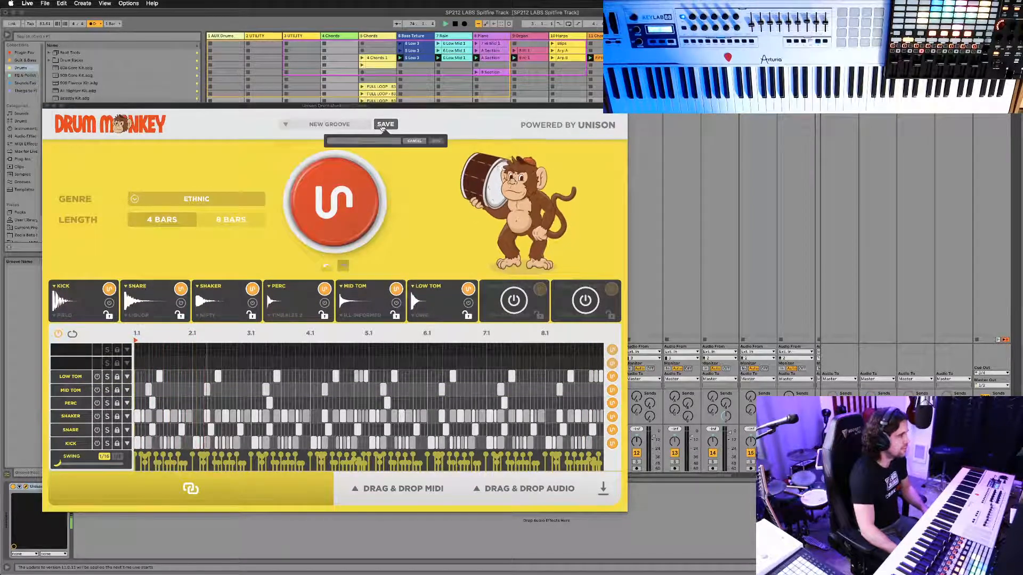
pyautogui.write('ETHNIC')
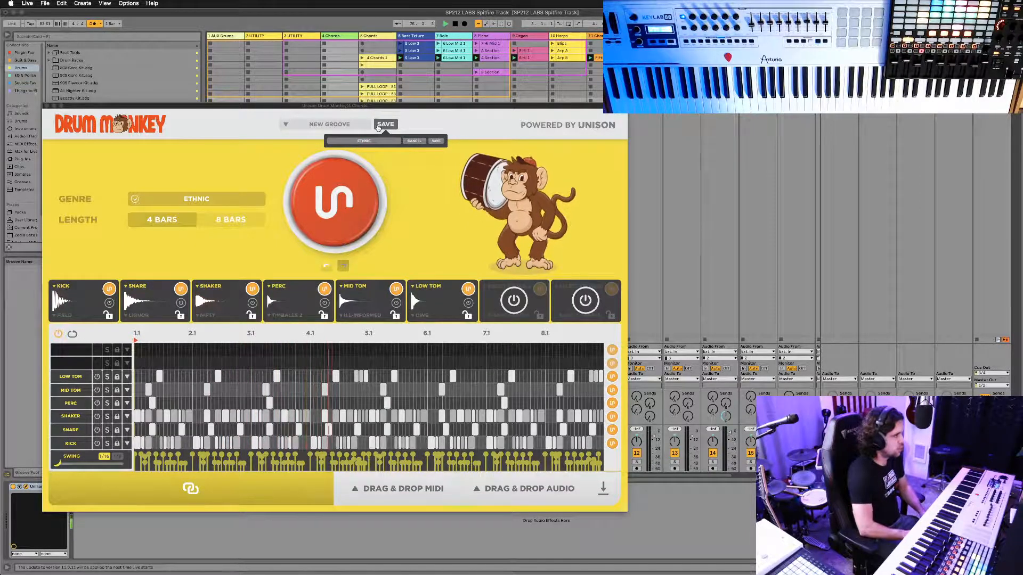
pyautogui.click(375, 140)
pyautogui.write('ET')
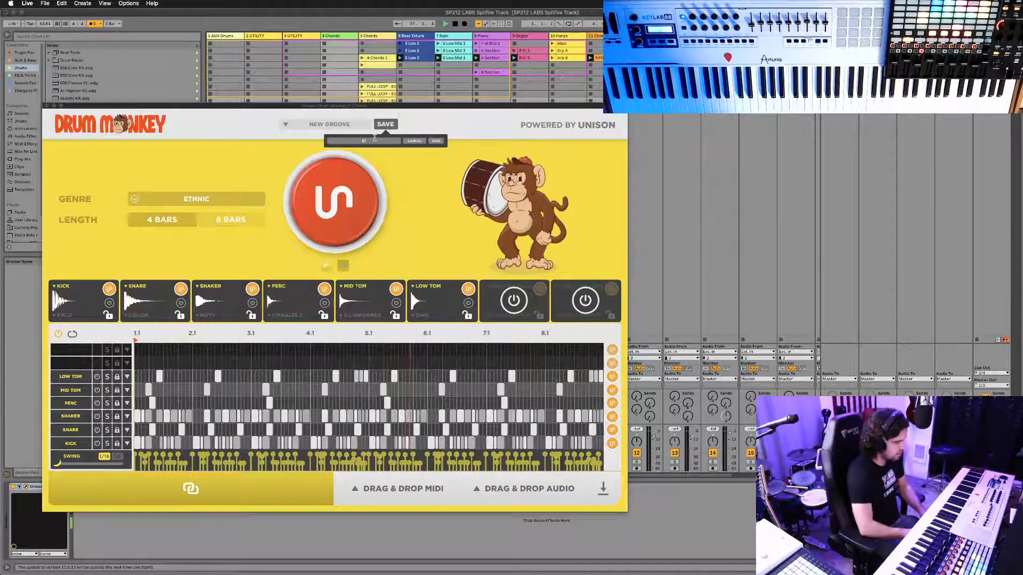
pyautogui.write('HNIC SWANG')
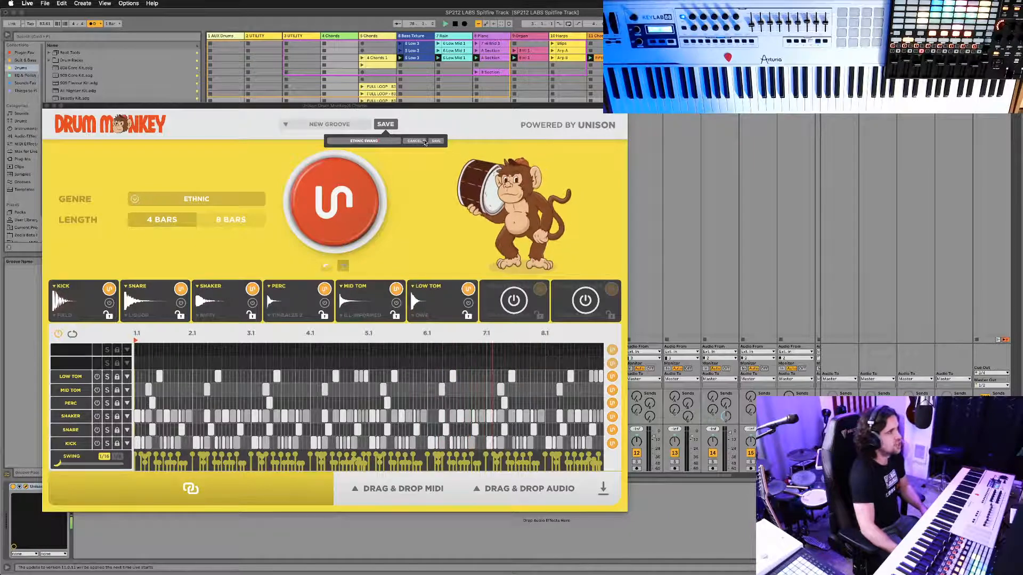
pyautogui.click(435, 141)
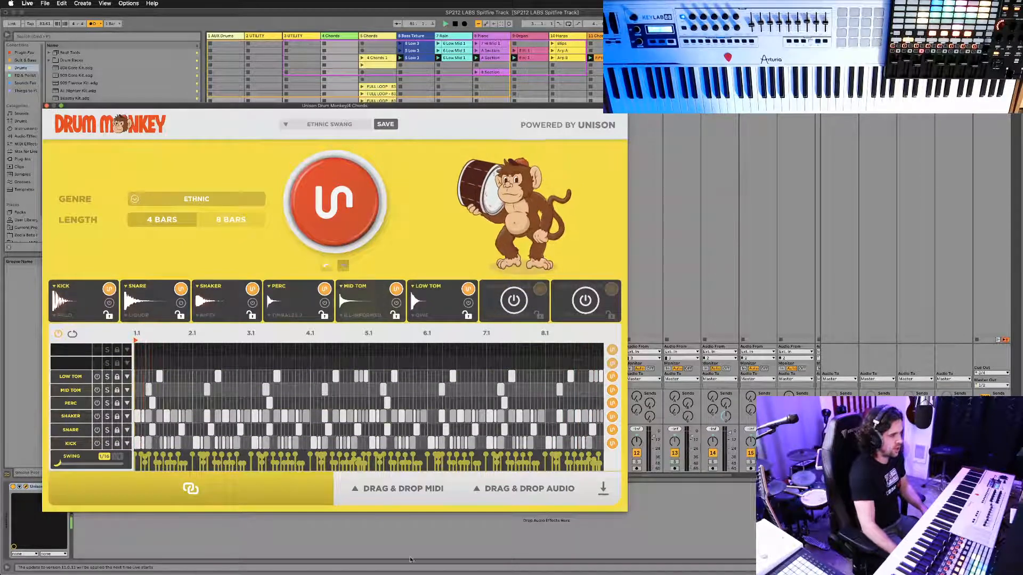
# Export the ETHNIC SWANG groove's combined MIDI into the sixth slot of the LABS percussion track, return to Drum Monkey and stop playback.
pyautogui.moveTo(379, 493)
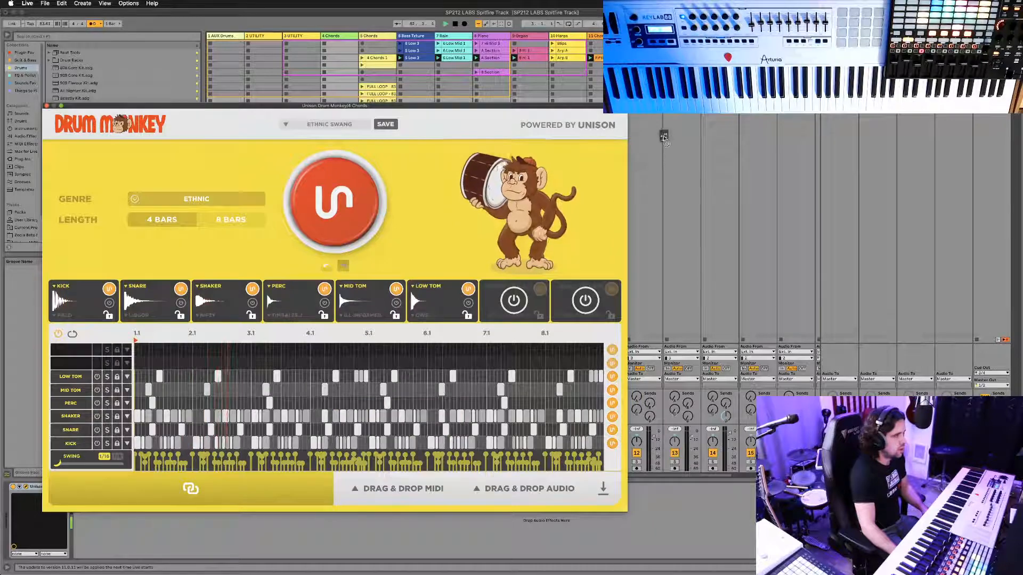
pyautogui.moveTo(362, 124); pyautogui.dragTo(382, 79)
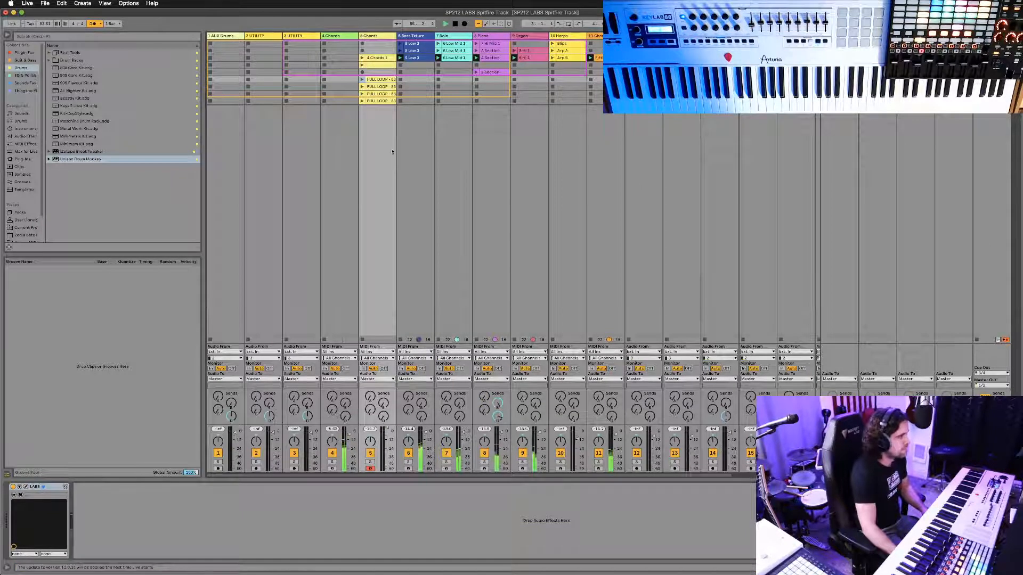
pyautogui.click(344, 157)
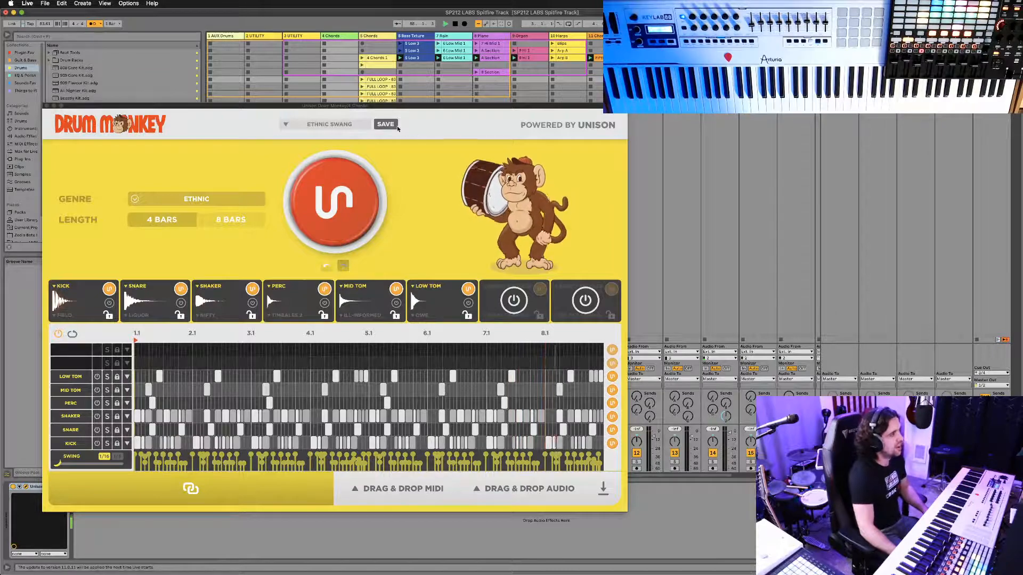
pyautogui.press('space')
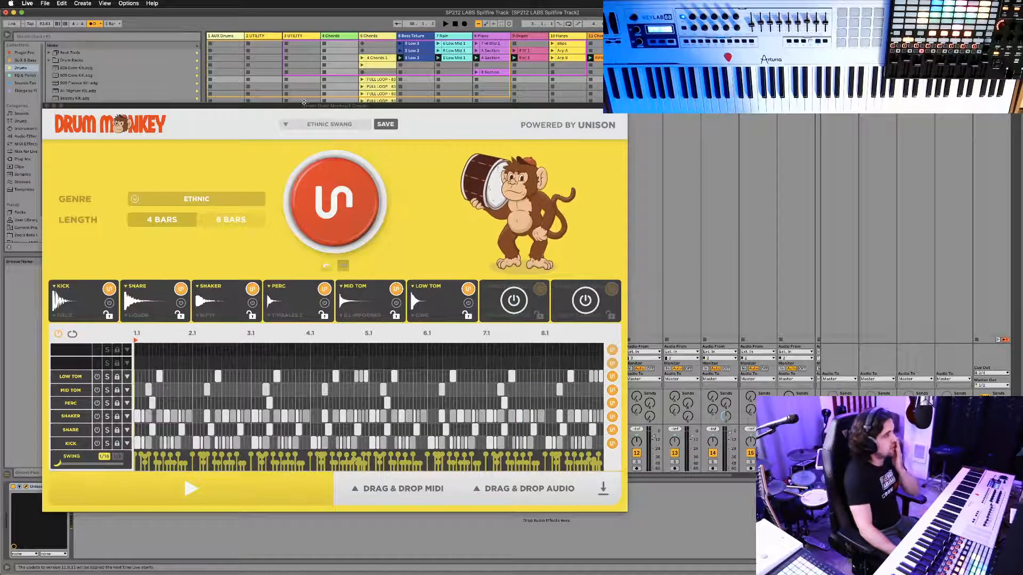
# Open the clip in the percussion track's sixth slot to examine its MIDI notes.
pyautogui.click(383, 74)
pyautogui.click(386, 80)
pyautogui.doubleClick(385, 80)
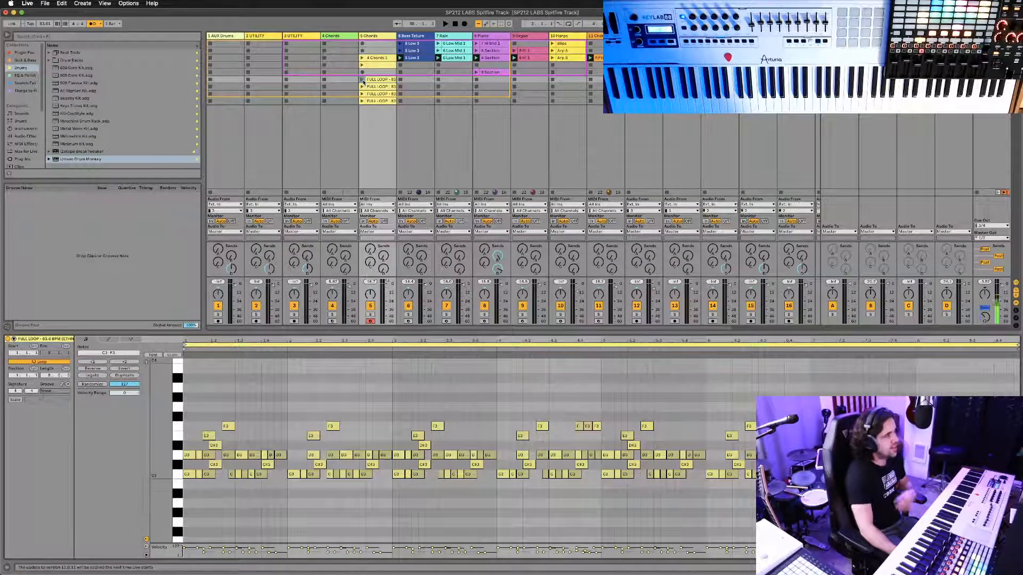
# Open the LABS instrument on the percussion track, shrink its window and place it clear of the percussion clips.
pyautogui.click(375, 164)
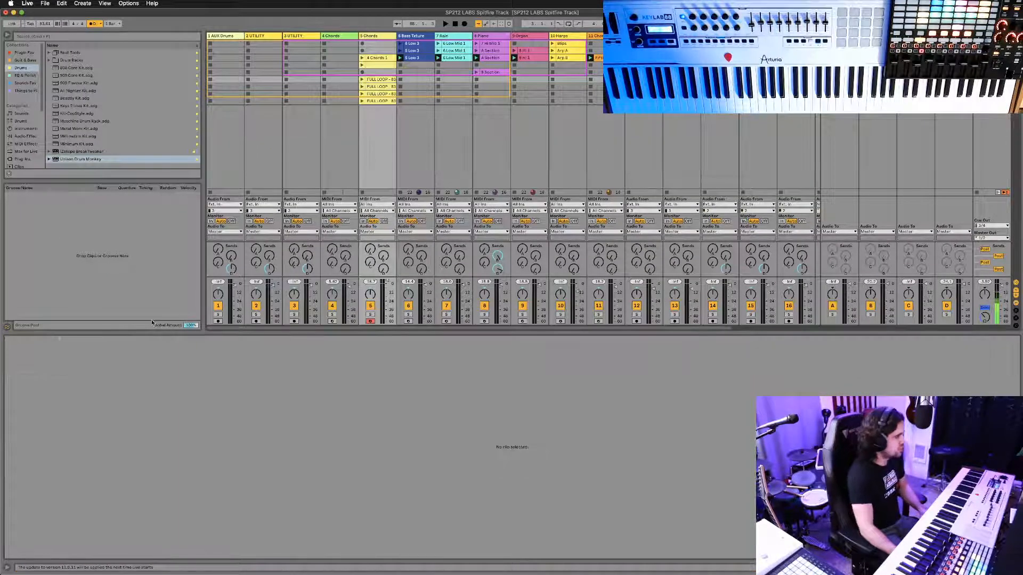
pyautogui.hotkey('shift', 'Tab')
pyautogui.click(26, 487)
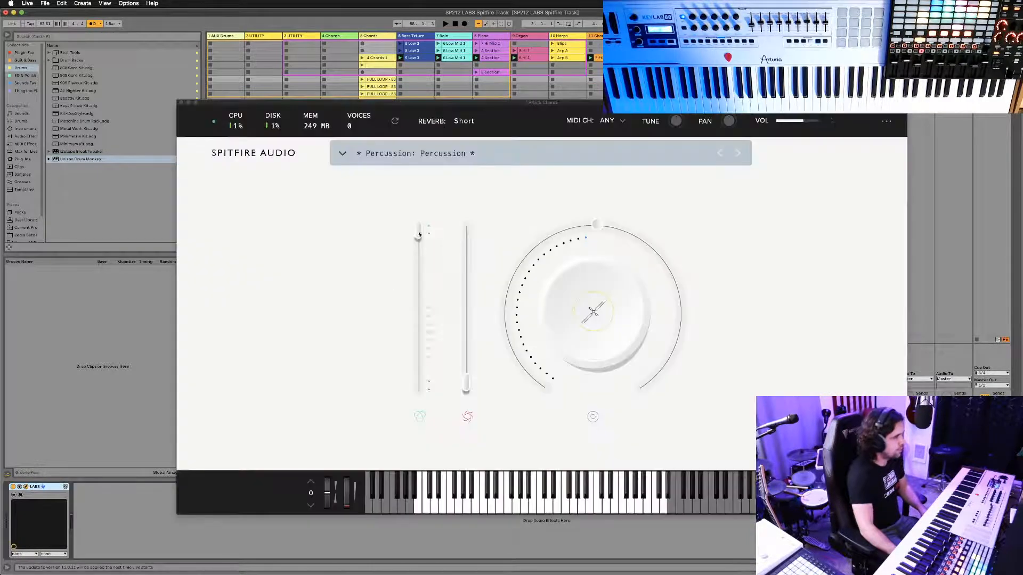
pyautogui.moveTo(481, 106); pyautogui.dragTo(489, 23)
pyautogui.moveTo(912, 429); pyautogui.dragTo(695, 265)
pyautogui.moveTo(486, 18); pyautogui.dragTo(719, 38)
pyautogui.click(377, 80)
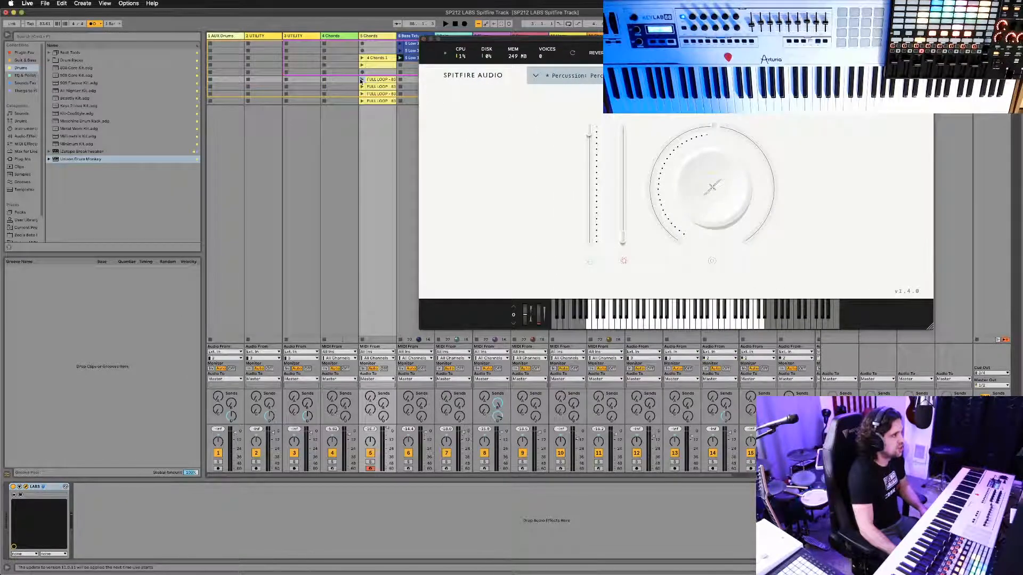
# Stop playback, rename Drum Monkey's track as DRUM MONKEY and close the plug-in window.
pyautogui.press('space')
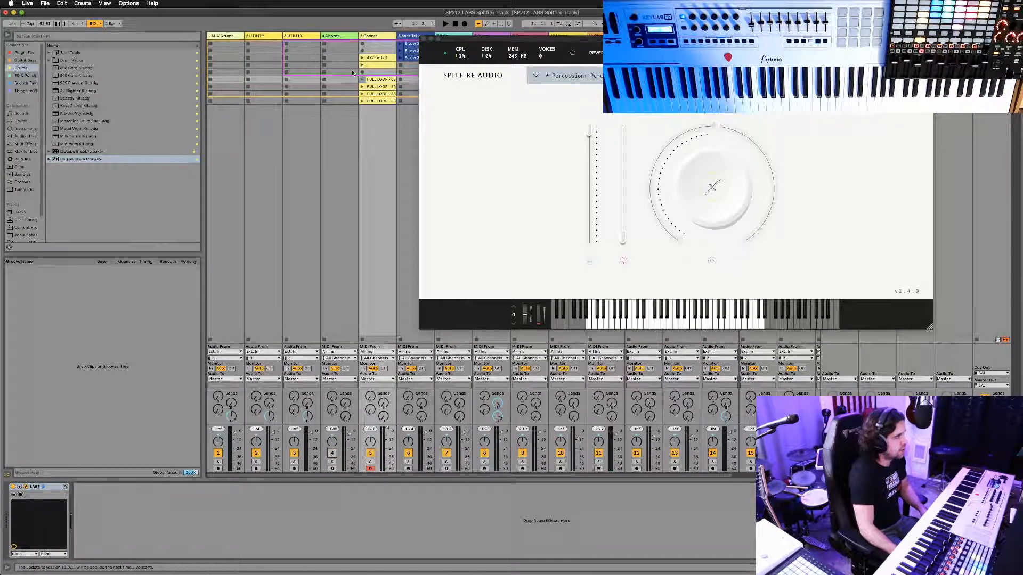
pyautogui.click(336, 36)
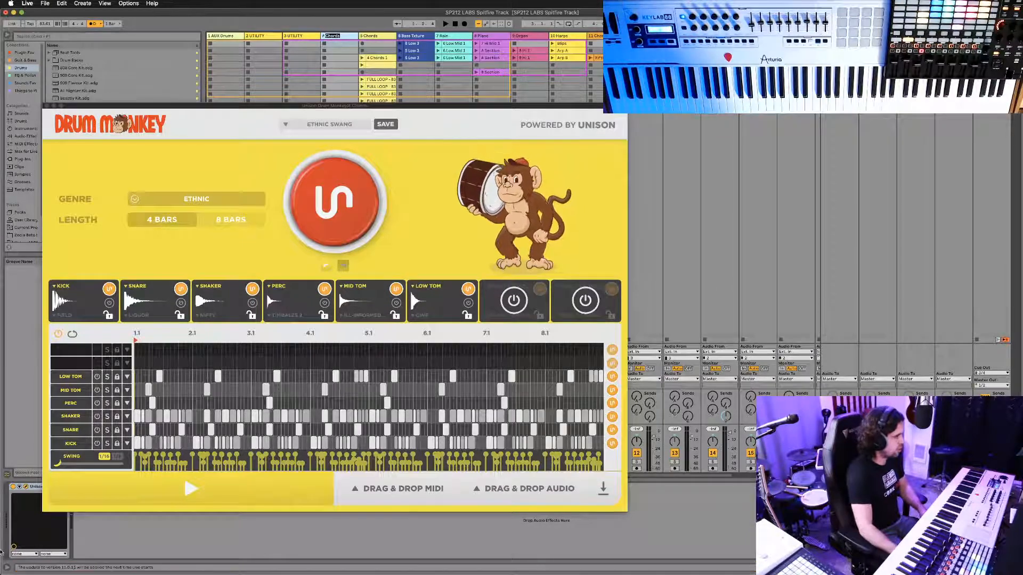
pyautogui.write('DRUM M')
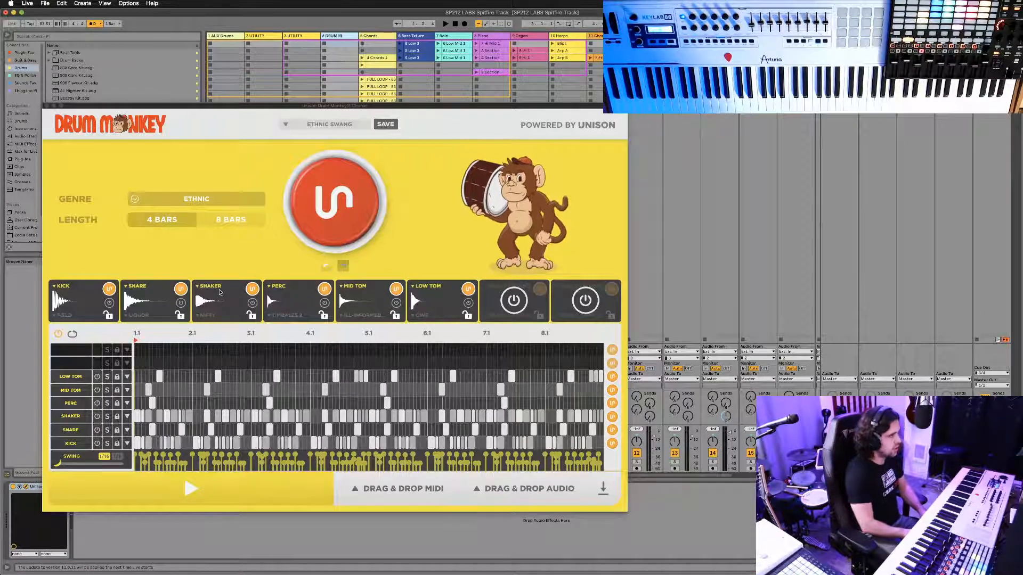
pyautogui.write('ONKEY')
pyautogui.press('Return')
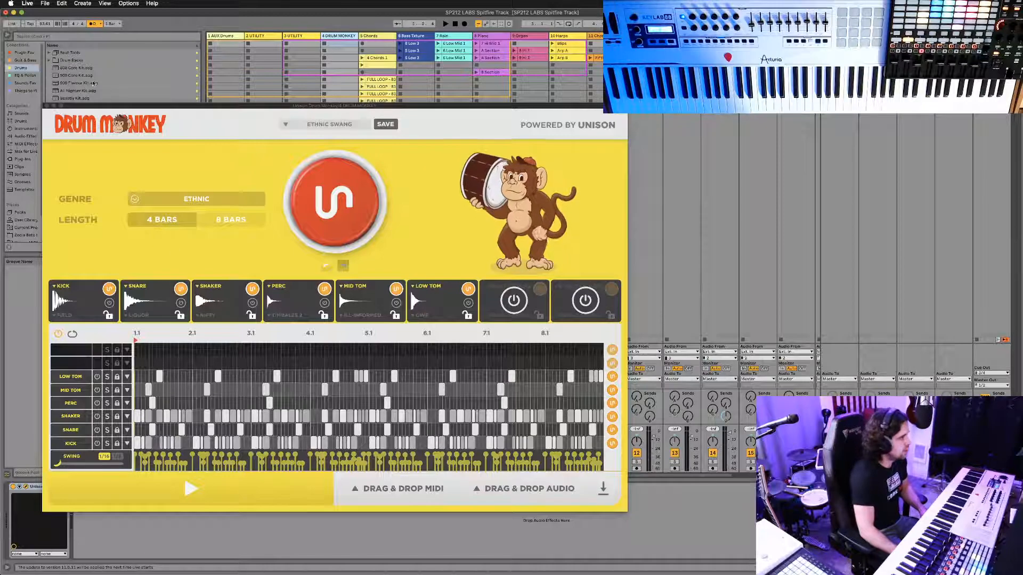
pyautogui.click(47, 106)
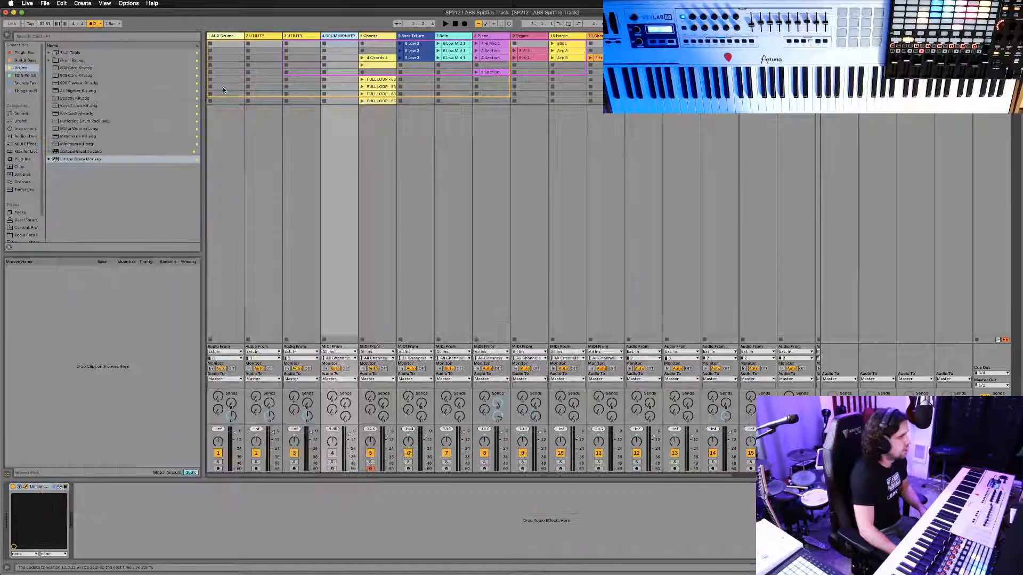
# Launch the clip in the LABS percussion track's sixth slot and open its MIDI notes.
pyautogui.click(376, 150)
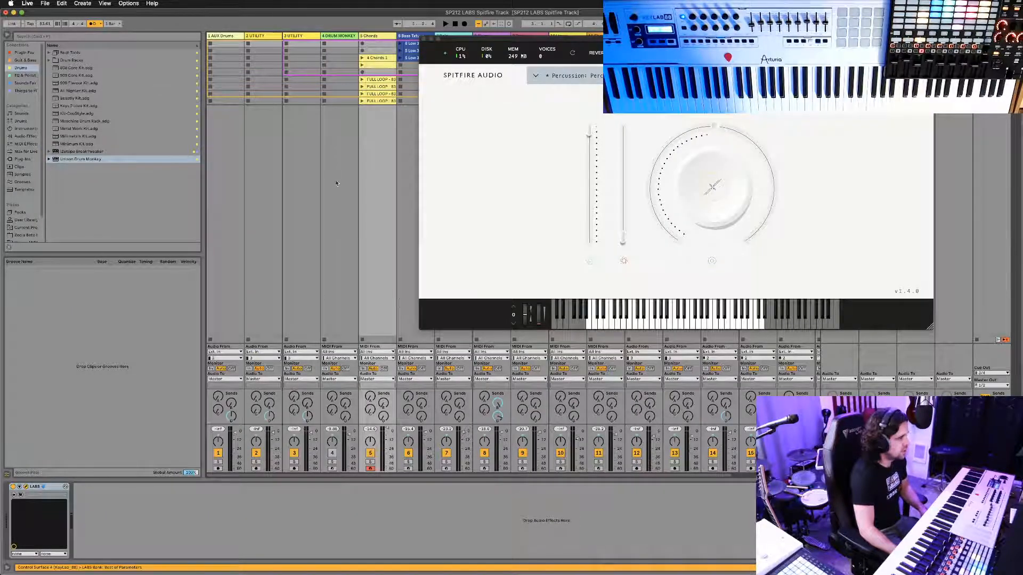
pyautogui.click(361, 80)
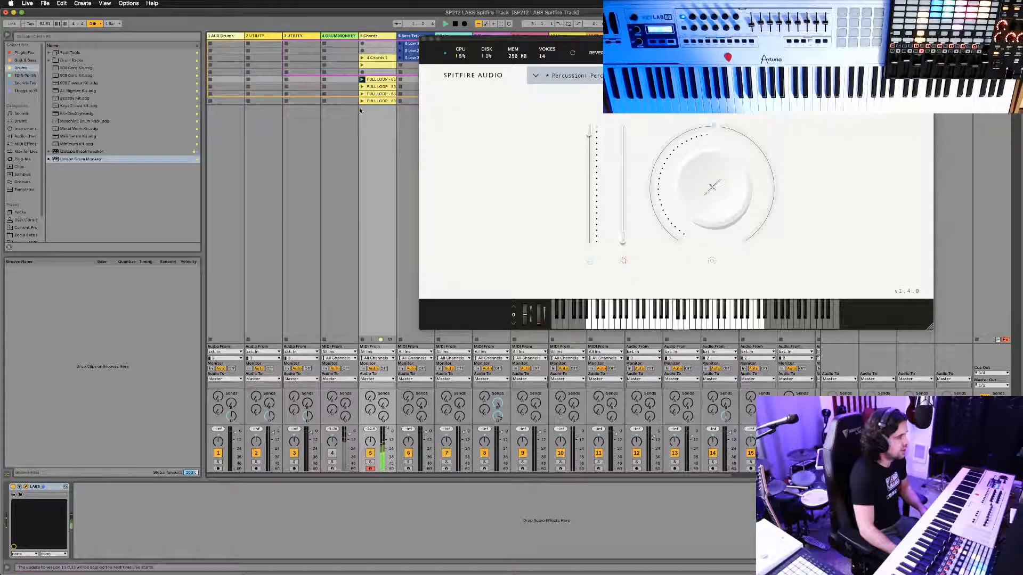
pyautogui.doubleClick(383, 81)
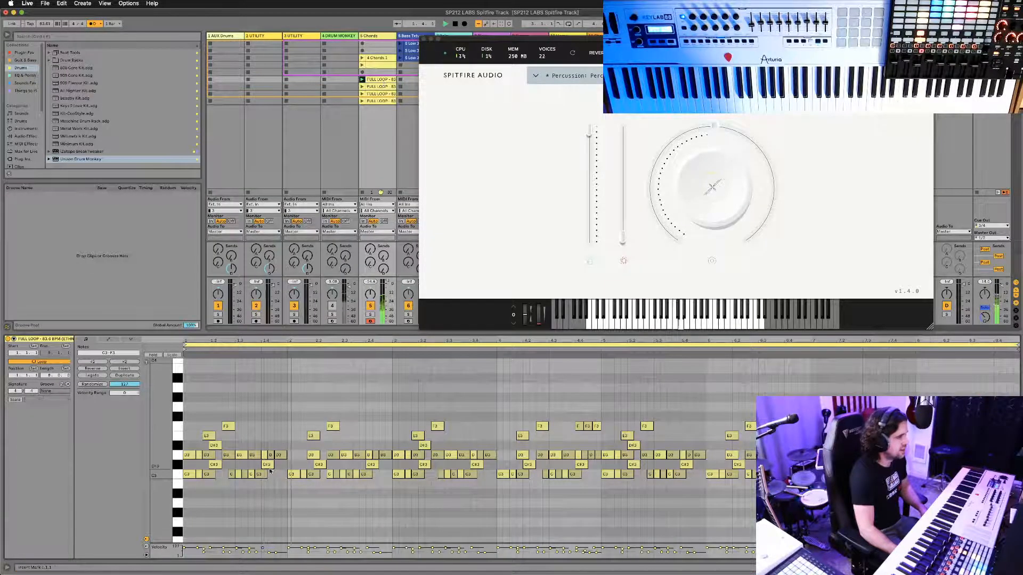
# Transpose all the clip's C3 notes down two octaves and one semitone to B0.
pyautogui.click(178, 477)
pyautogui.scroll(-2, 178, 478)
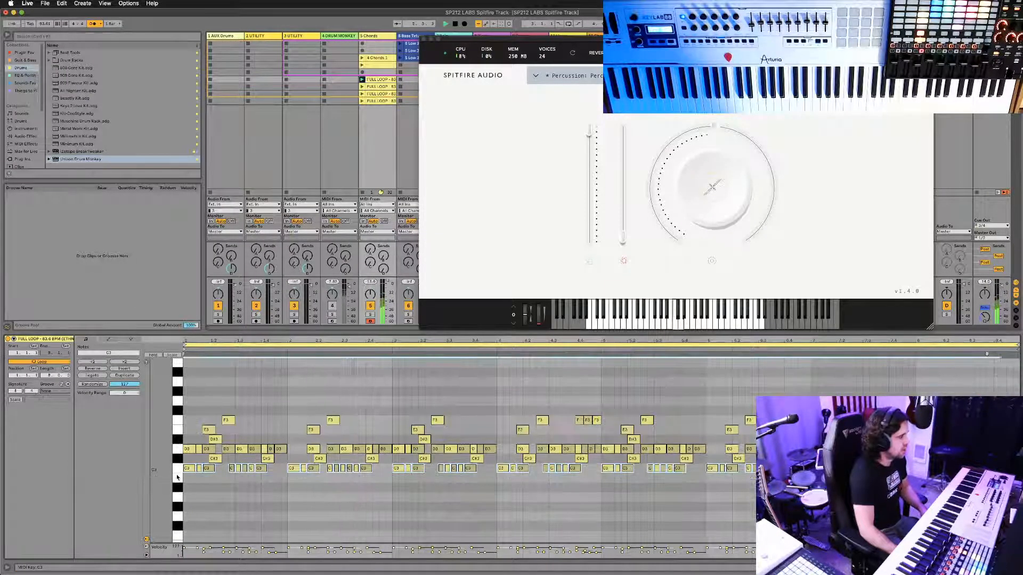
pyautogui.hotkey('shift', 'Down')
pyautogui.hotkey('shift', 'Down')
pyautogui.press('Down')
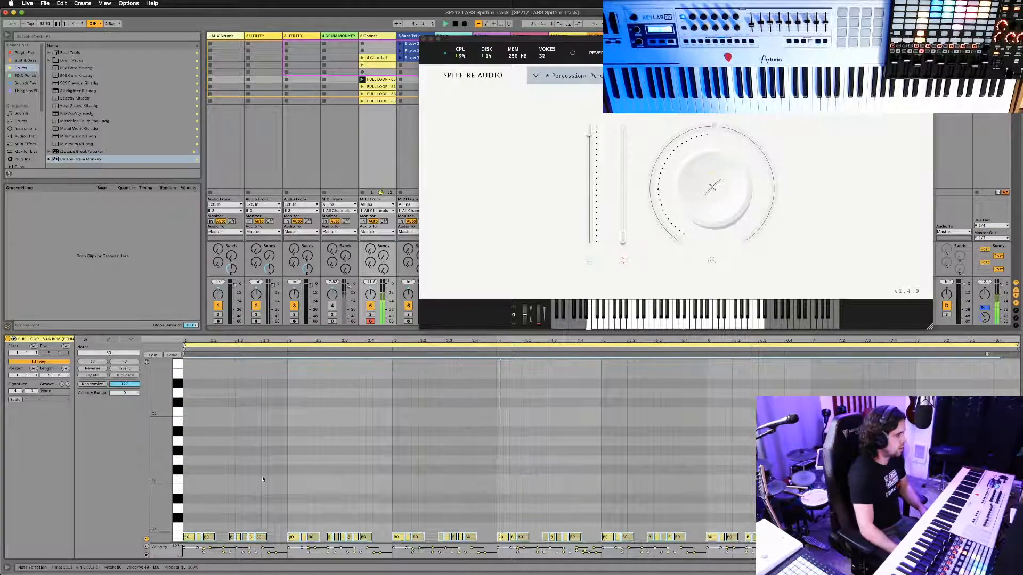
pyautogui.scroll(-2, 263, 474)
pyautogui.scroll(-2, 270, 471)
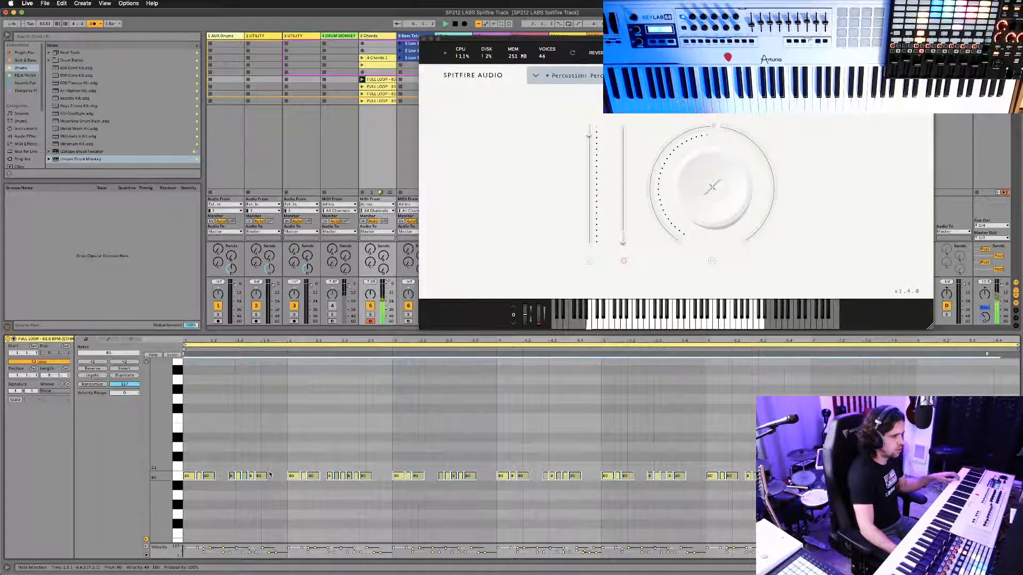
pyautogui.scroll(10, 270, 476)
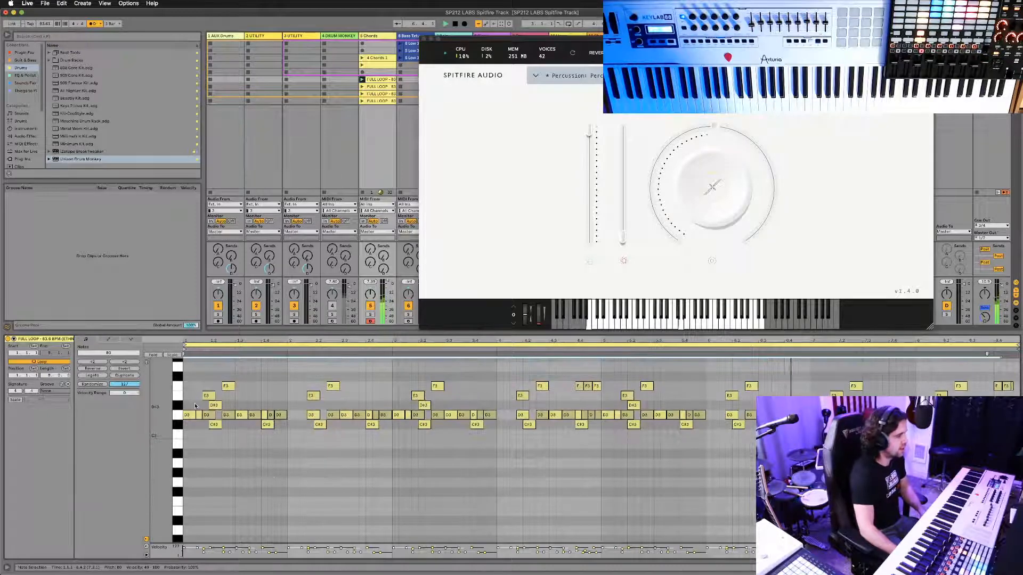
# Reopen Drum Monkey, move its window up and lower the kick's note assignment to A1.
pyautogui.click(341, 171)
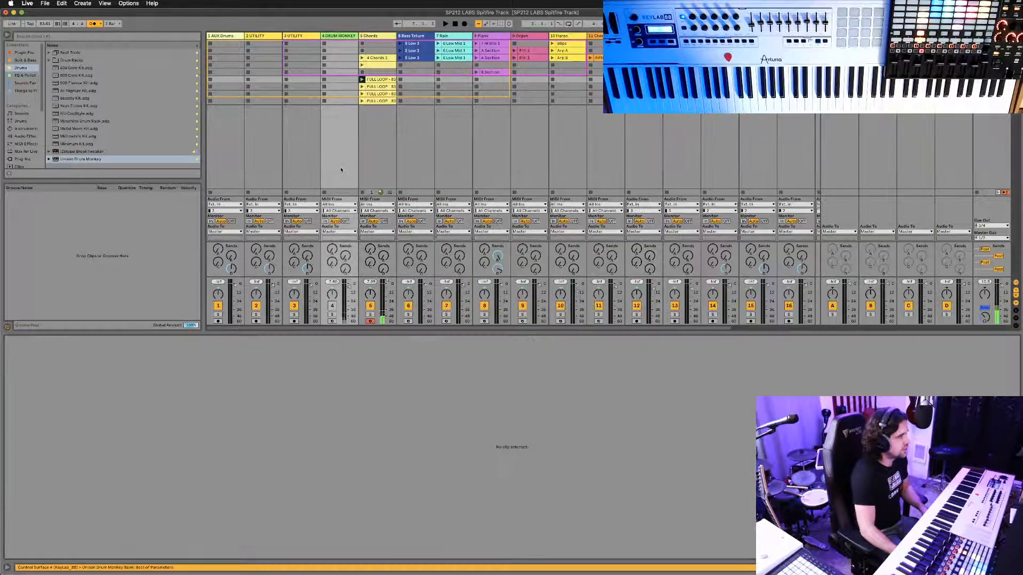
pyautogui.doubleClick(345, 37)
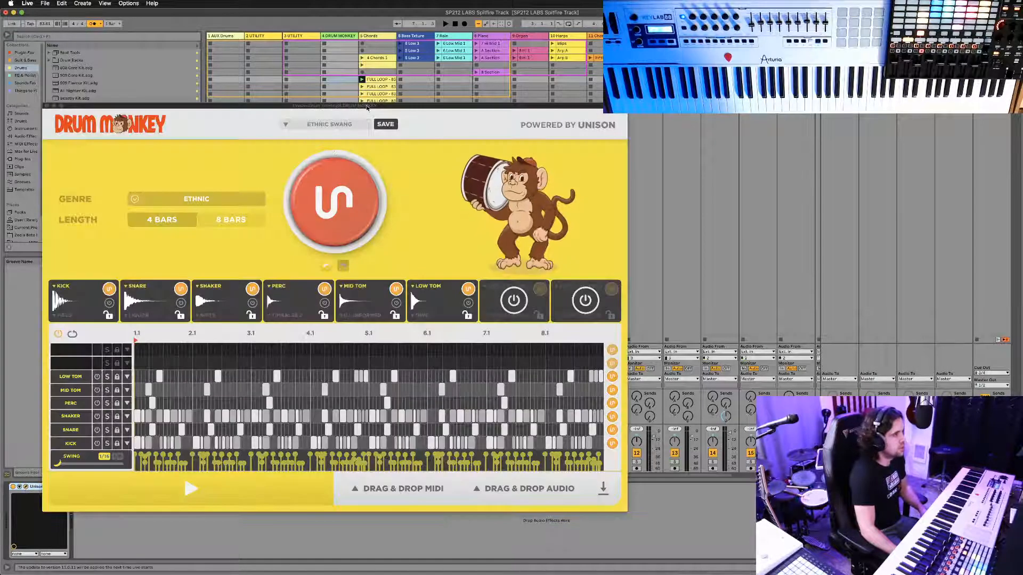
pyautogui.moveTo(372, 102); pyautogui.dragTo(338, 45)
pyautogui.click(40, 382)
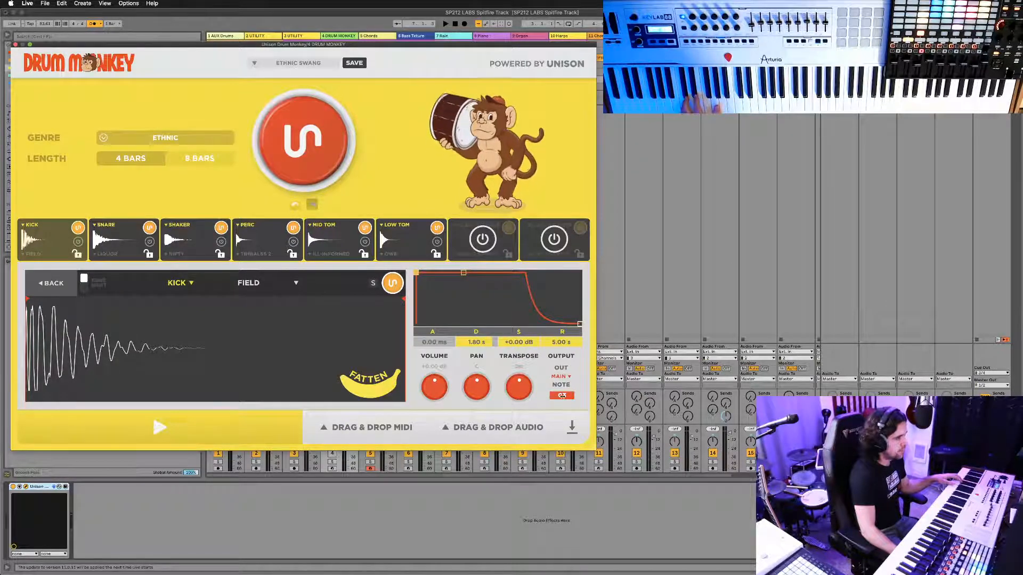
pyautogui.moveTo(561, 396); pyautogui.dragTo(526, 407)
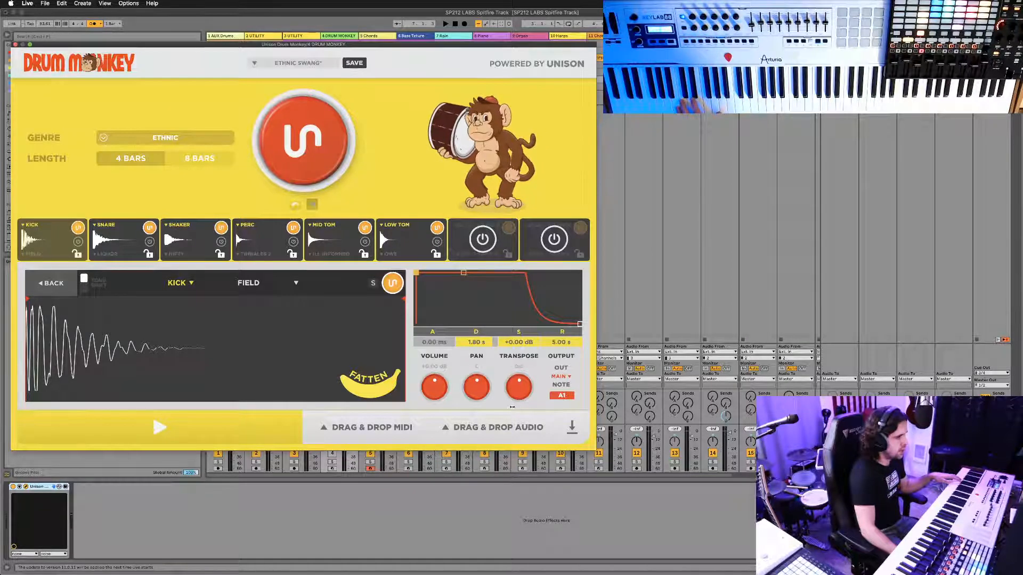
# Check the lowest notes in the percussion track's sixth-slot clip and set the Drum Monkey kick's note assignment to B0.
pyautogui.click(661, 238)
pyautogui.click(364, 96)
pyautogui.click(381, 198)
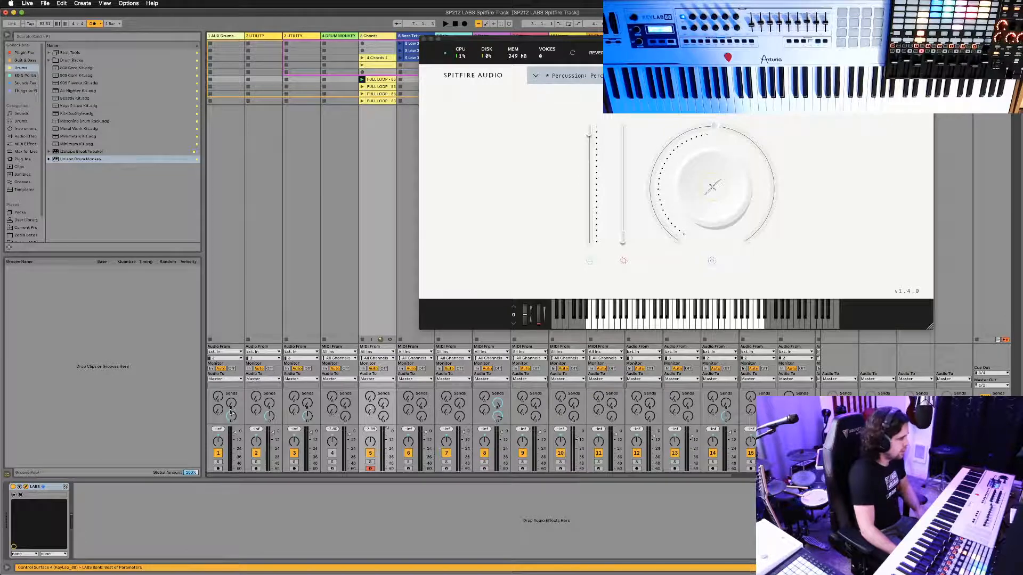
pyautogui.doubleClick(372, 80)
pyautogui.scroll(-10, 312, 378)
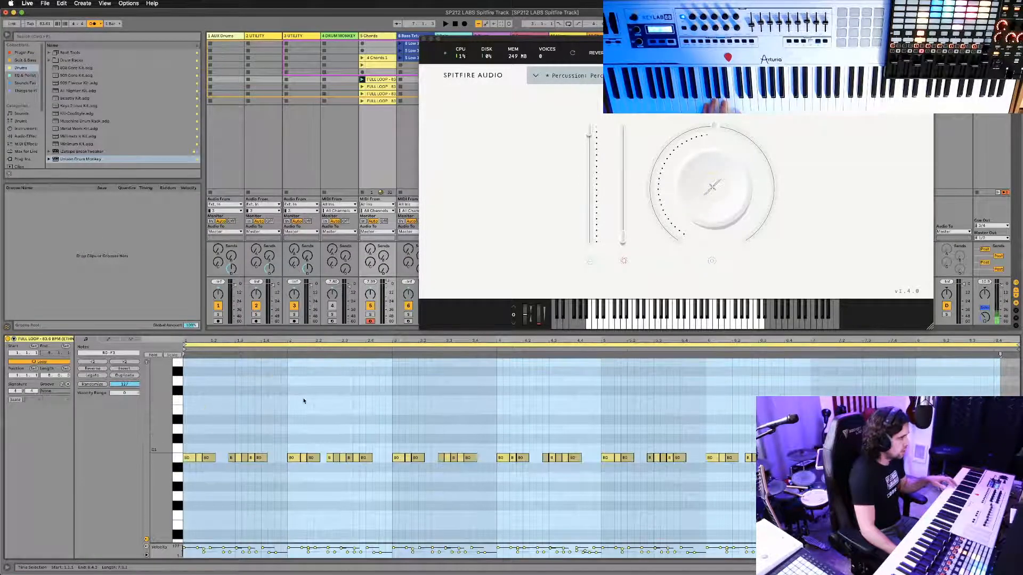
pyautogui.click(339, 37)
pyautogui.moveTo(341, 43); pyautogui.dragTo(505, 43)
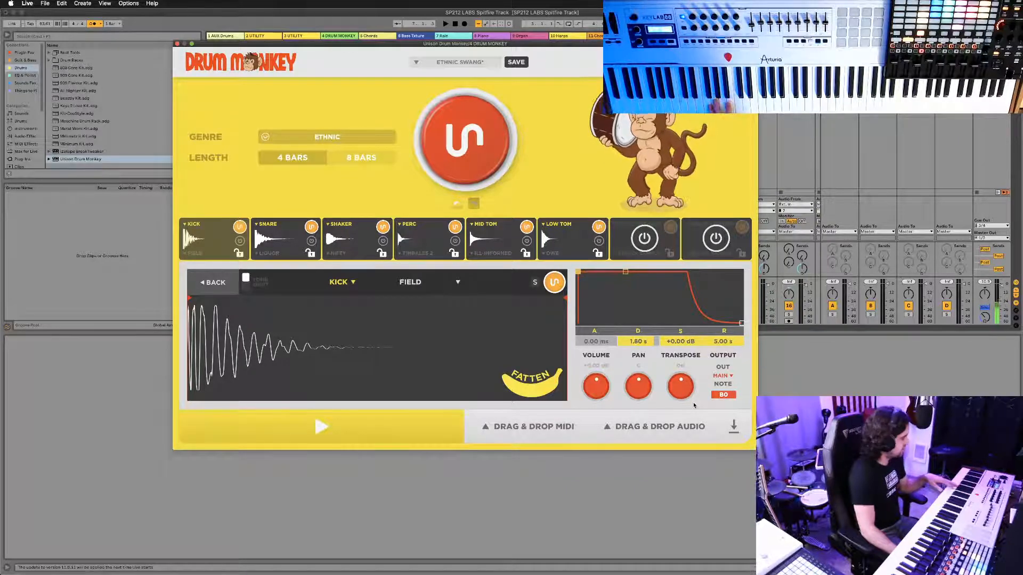
# Open the snare's settings in Drum Monkey to check its note assignment, and return to the pattern grid.
pyautogui.click(286, 256)
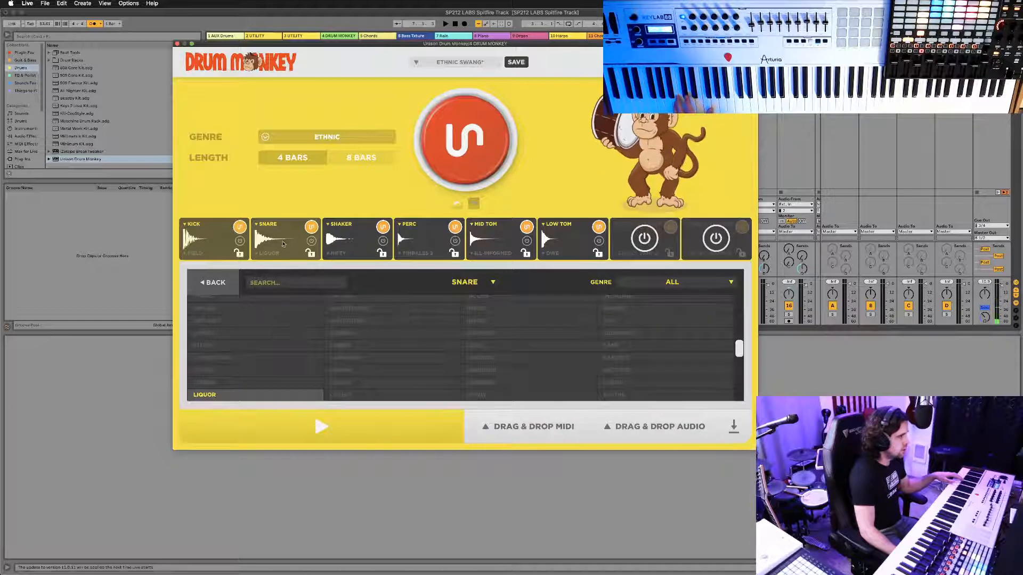
pyautogui.click(282, 244)
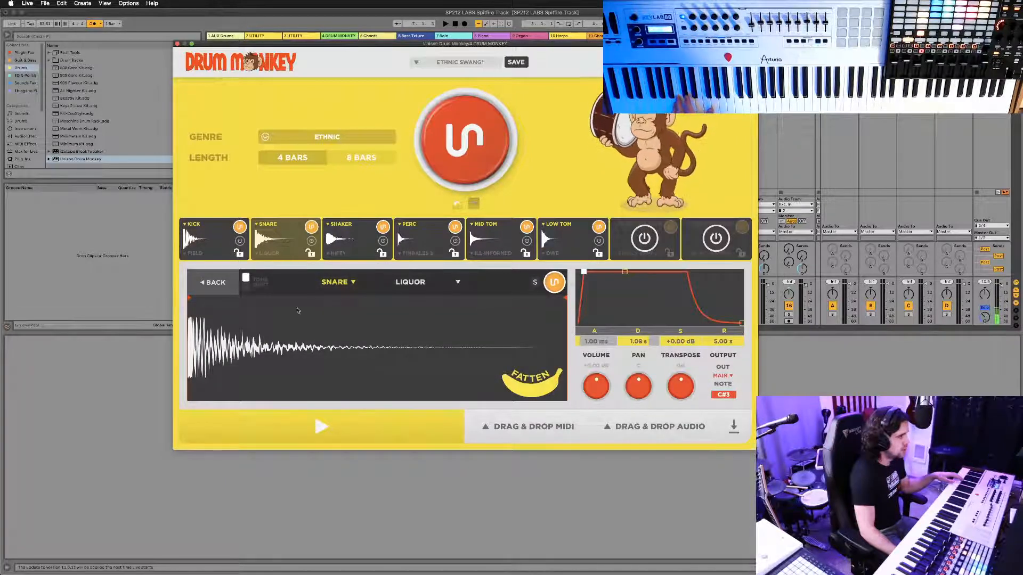
pyautogui.click(212, 283)
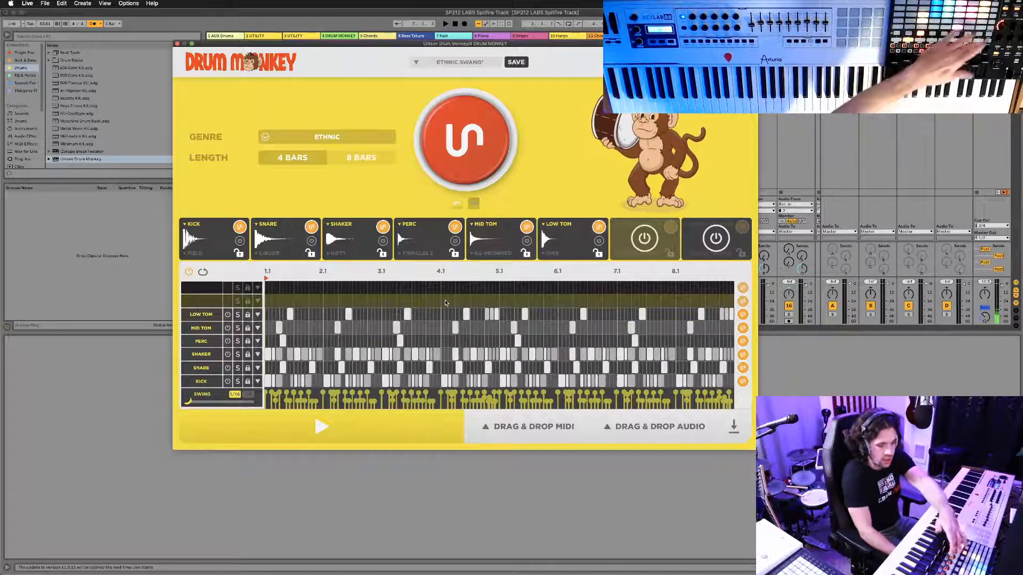
# Start playback and move the Drum Monkey window clear of the session clips.
pyautogui.press('space')
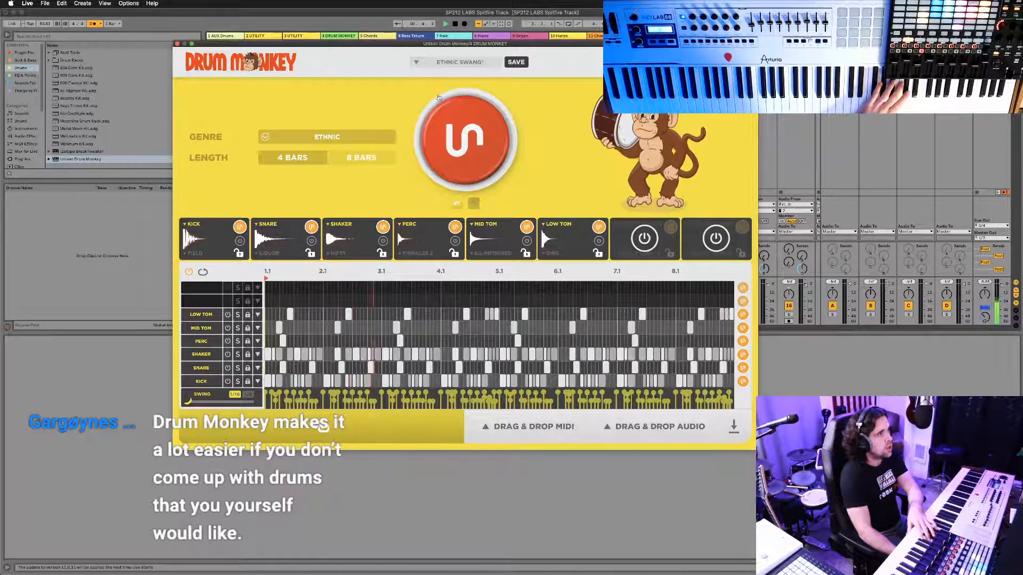
pyautogui.moveTo(482, 45); pyautogui.dragTo(465, 47)
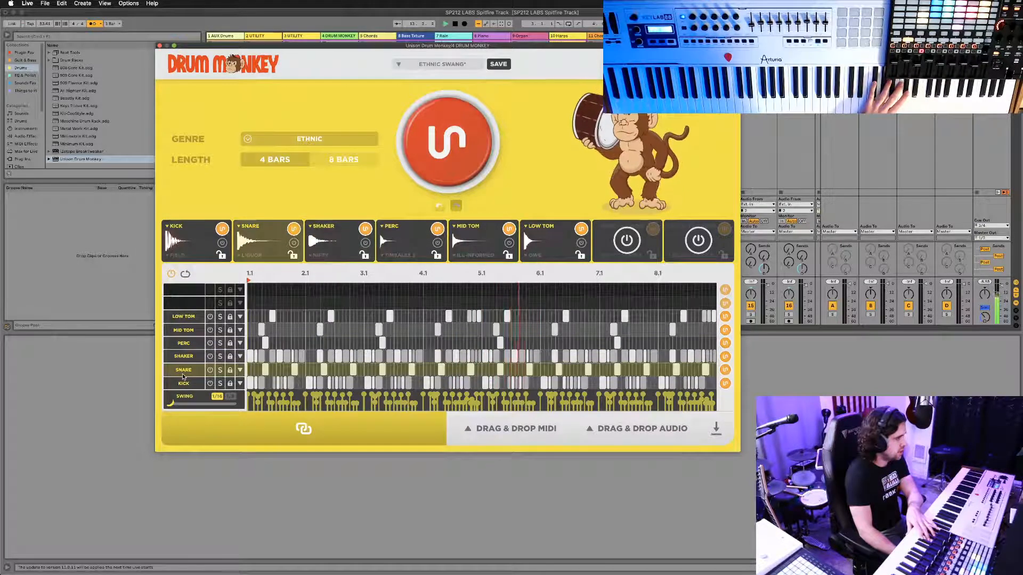
pyautogui.moveTo(328, 47); pyautogui.dragTo(212, 100)
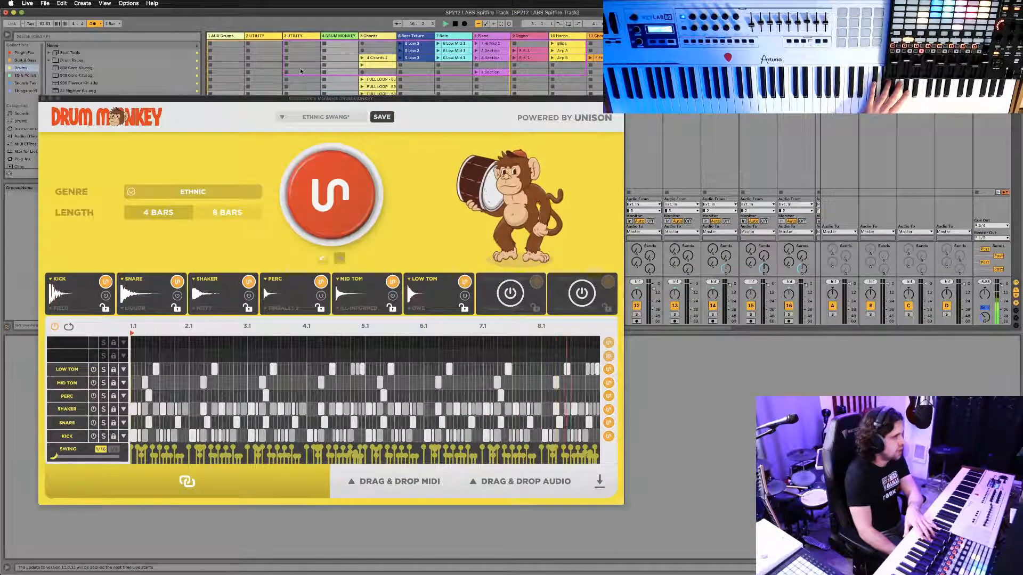
pyautogui.moveTo(321, 99); pyautogui.dragTo(287, 141)
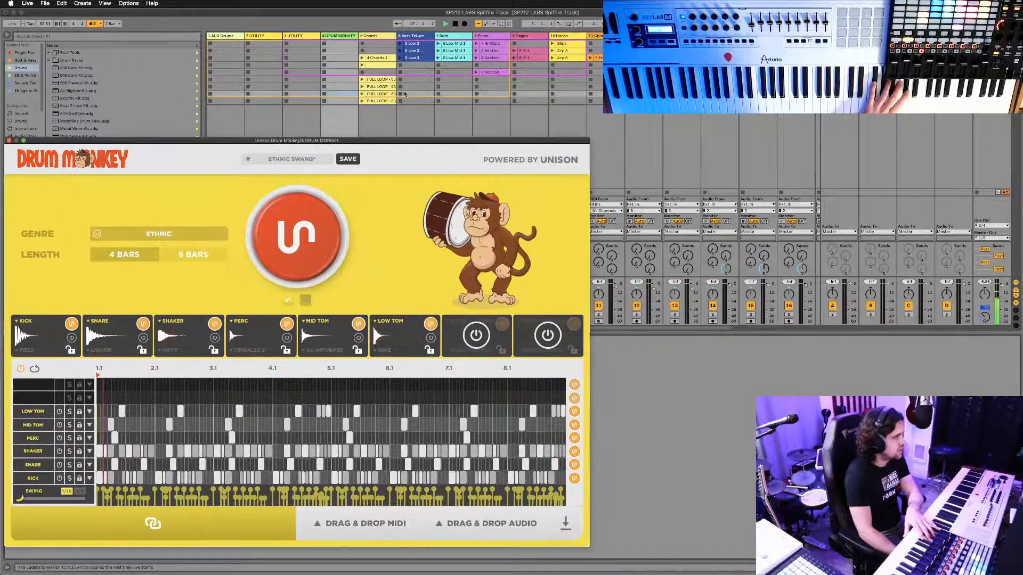
# Transpose all the C#3 notes in the percussion track's sixth-slot clip up two octaves to C#5.
pyautogui.click(389, 80)
pyautogui.scroll(7, 329, 409)
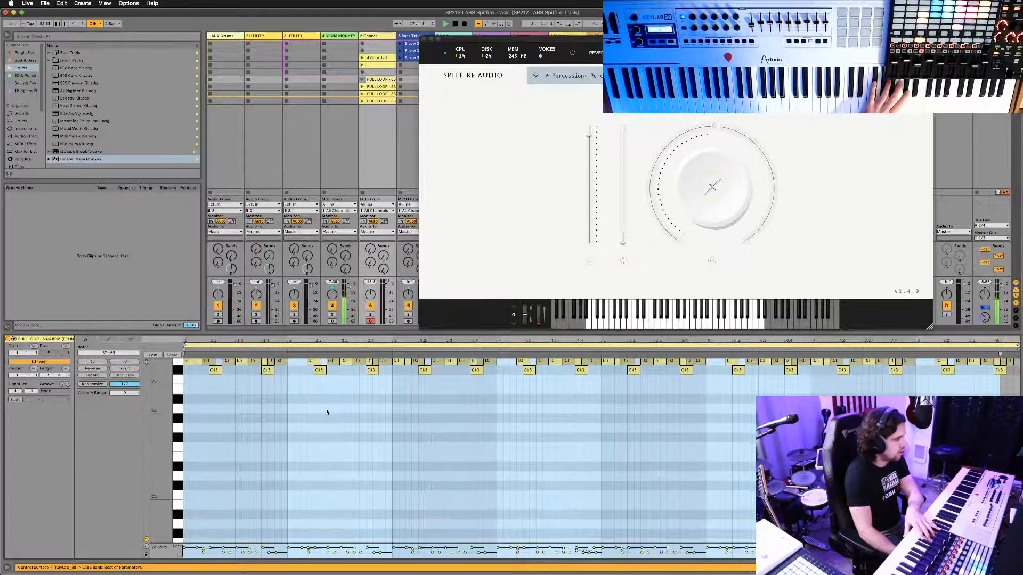
pyautogui.click(201, 410)
pyautogui.click(176, 404)
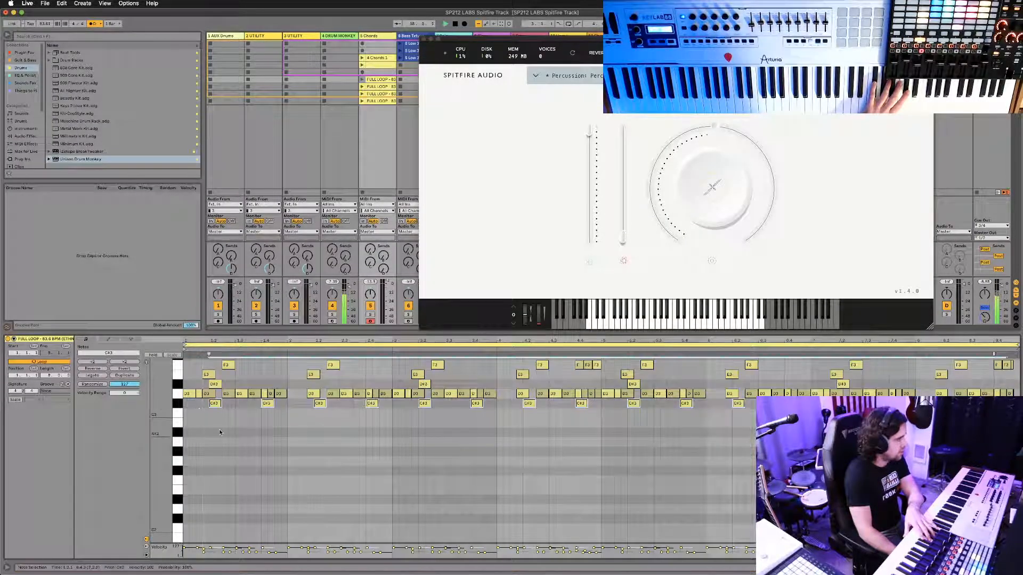
pyautogui.scroll(2, 220, 431)
pyautogui.hotkey('shift', 'Up')
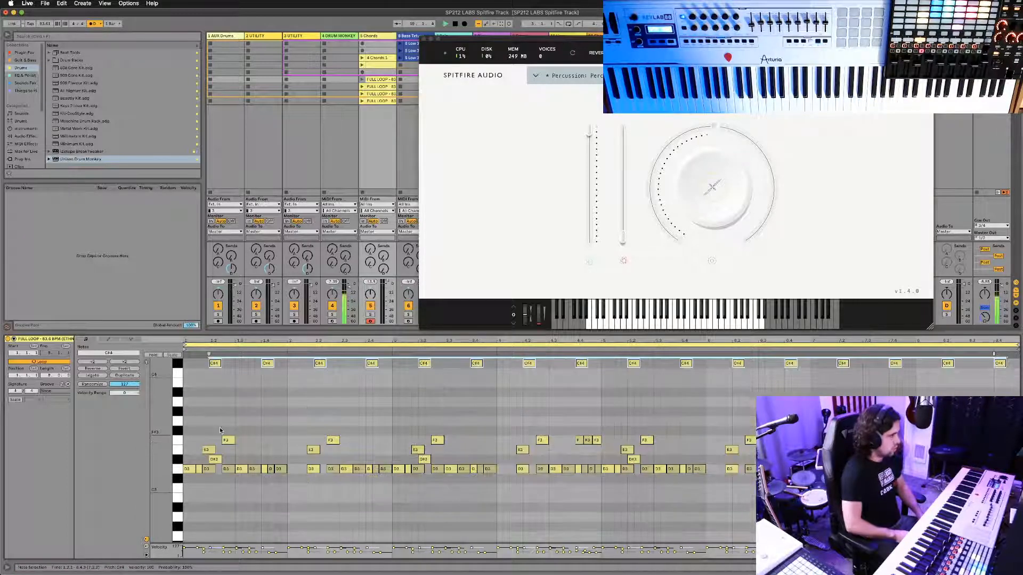
pyautogui.scroll(3, 257, 420)
pyautogui.scroll(4, 257, 423)
pyautogui.scroll(7, 256, 423)
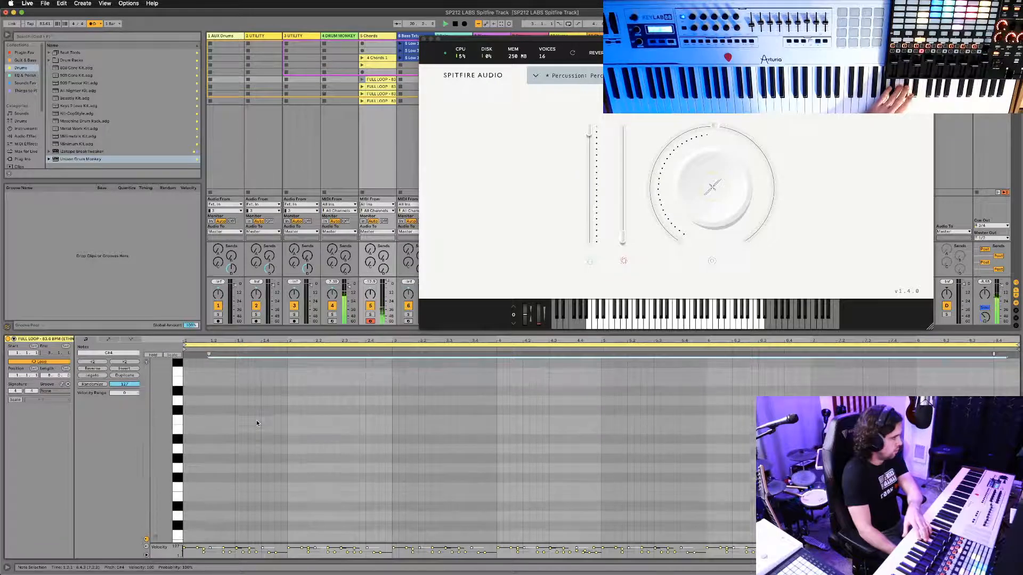
pyautogui.hotkey('shift', 'Up')
pyautogui.scroll(2, 257, 423)
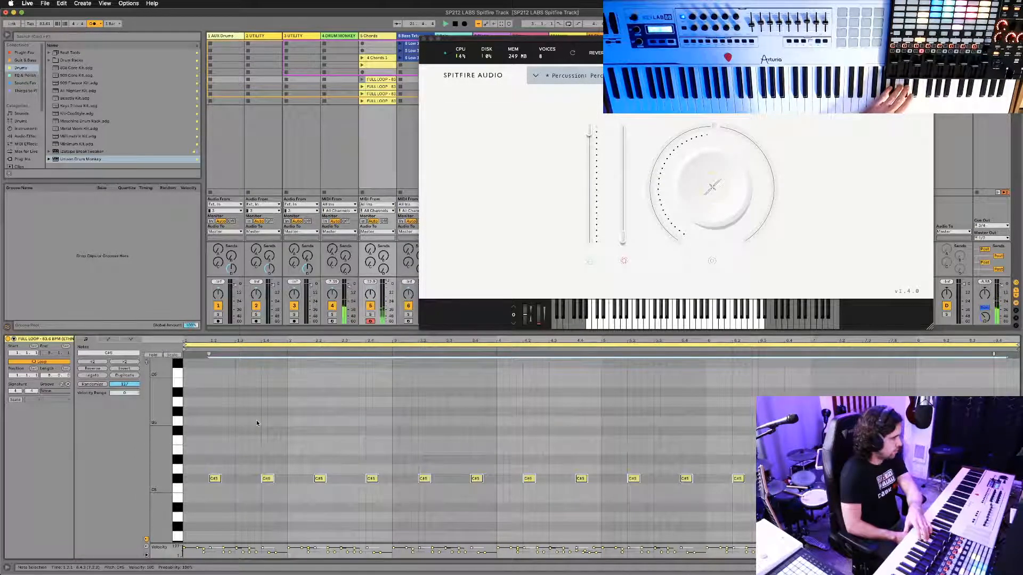
# Look over the Drum Monkey pattern grid and return to the percussion track.
pyautogui.click(329, 132)
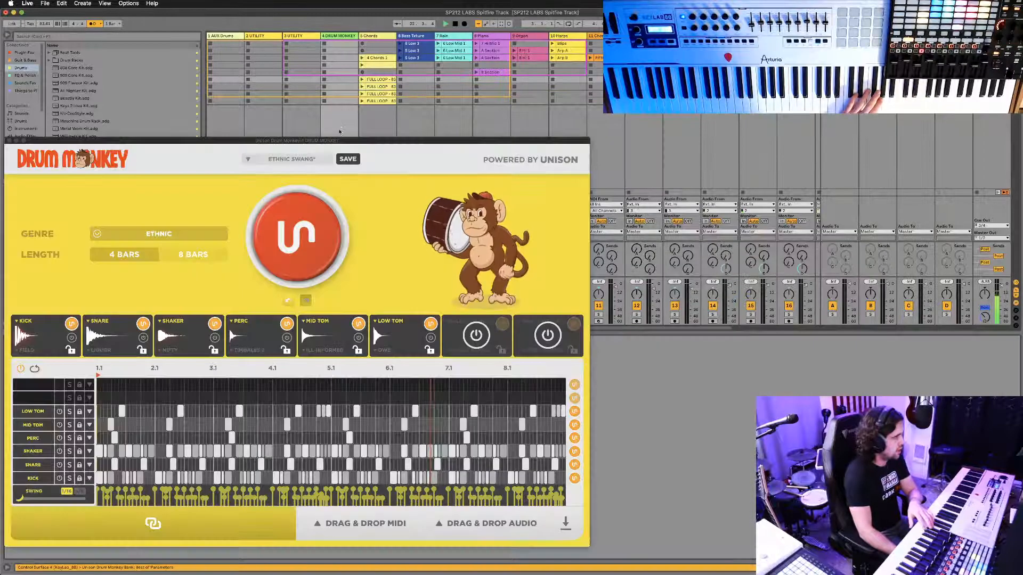
pyautogui.click(415, 127)
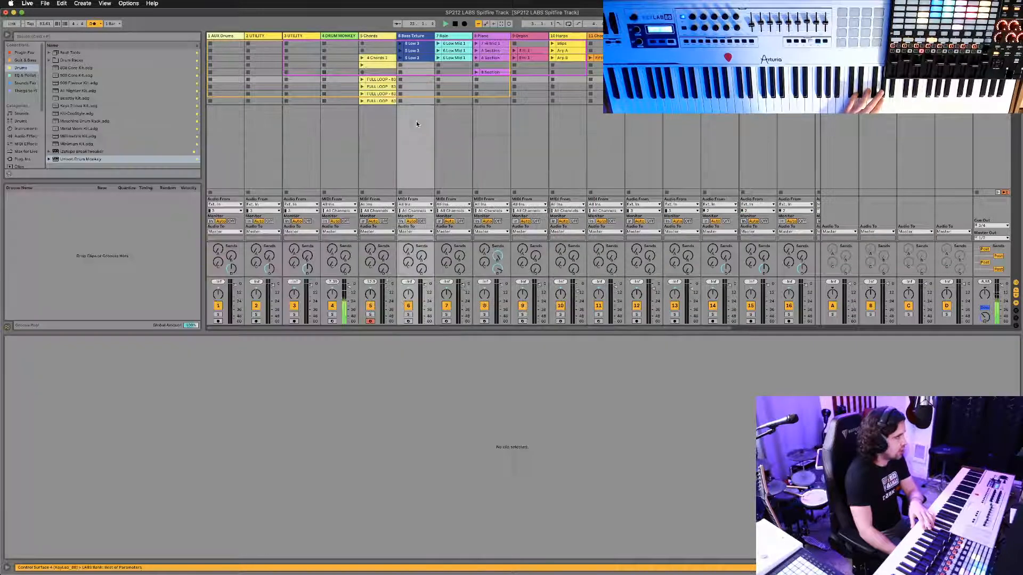
pyautogui.click(376, 129)
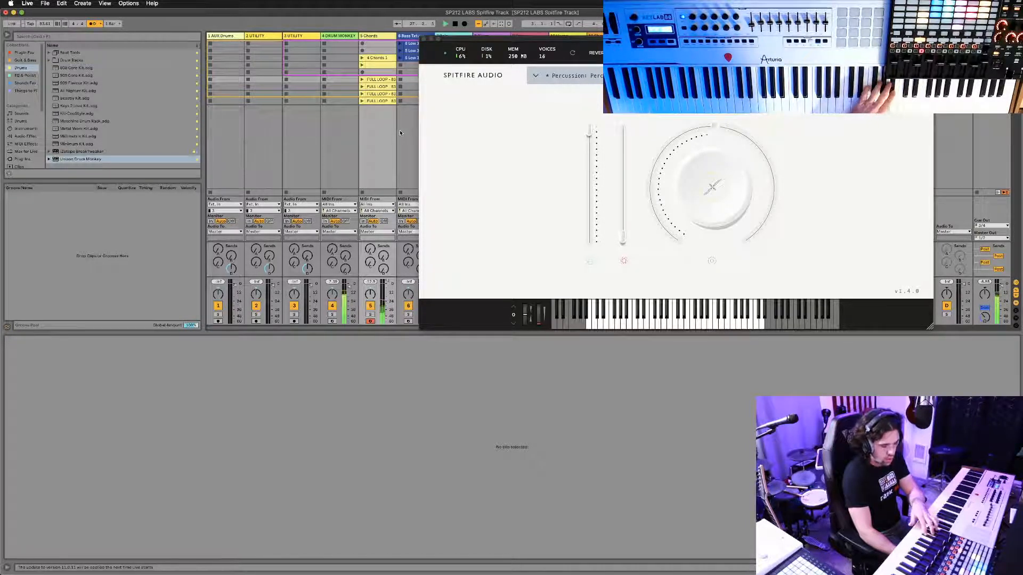
# Transpose all the D3 notes in the percussion track's sixth-slot clip up to A#4.
pyautogui.click(373, 82)
pyautogui.scroll(-3, 274, 460)
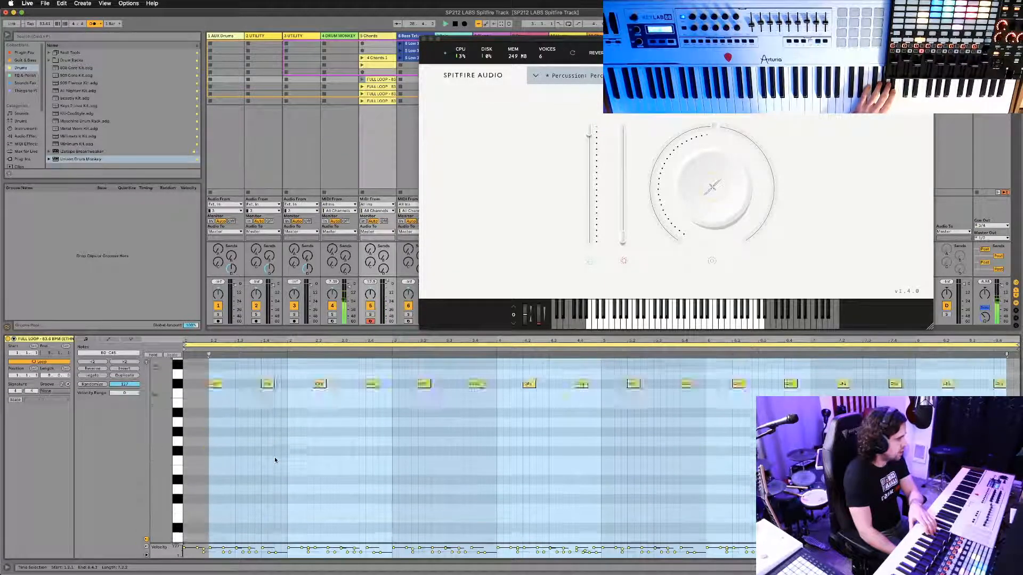
pyautogui.click(189, 438)
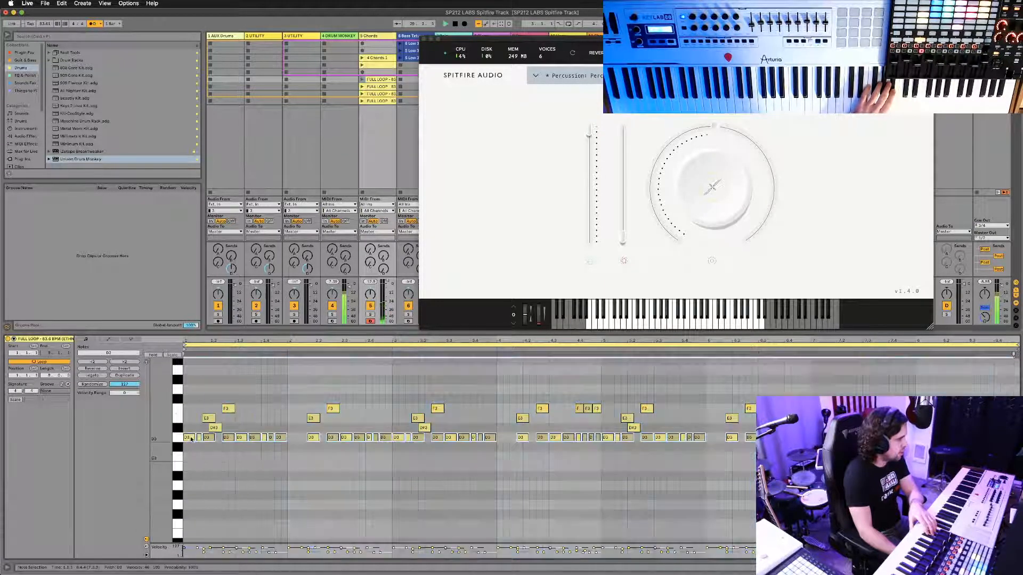
pyautogui.scroll(1, 191, 437)
pyautogui.hotkey('shift', 'Up')
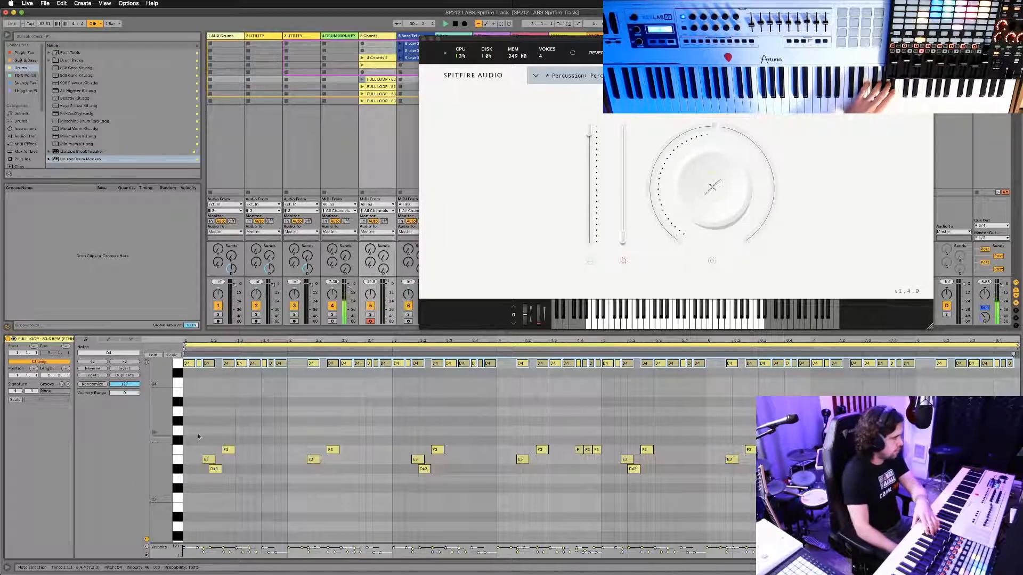
pyautogui.scroll(3, 200, 439)
pyautogui.press('Up')
pyautogui.press('Up')
pyautogui.press('Up')
pyautogui.press('Up')
pyautogui.press('Up')
pyautogui.press('Up')
pyautogui.press('Up')
pyautogui.press('Up')
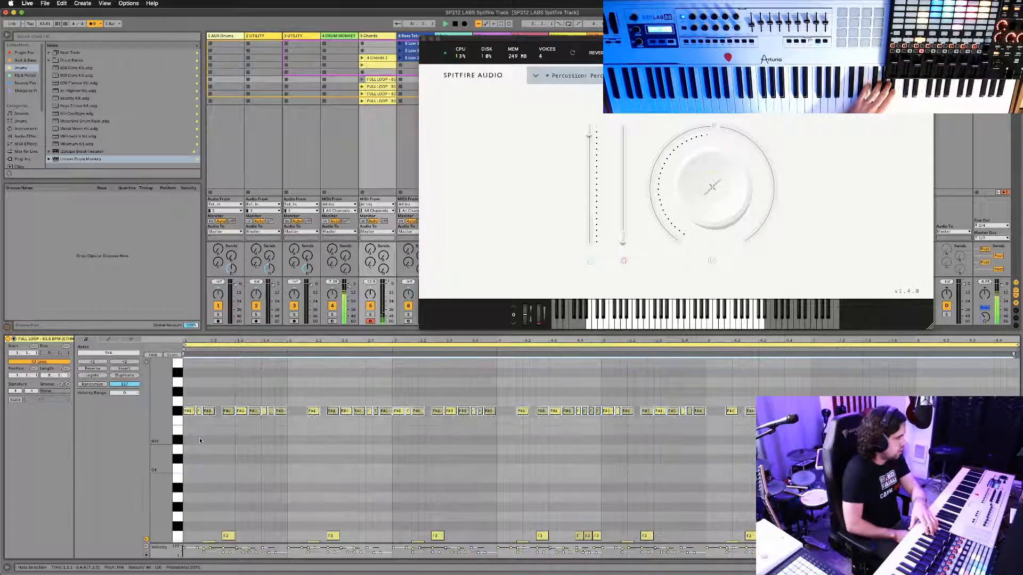
# Audition Drum Monkey's PERC lane by soloing it briefly, and turn its solo back off.
pyautogui.click(355, 132)
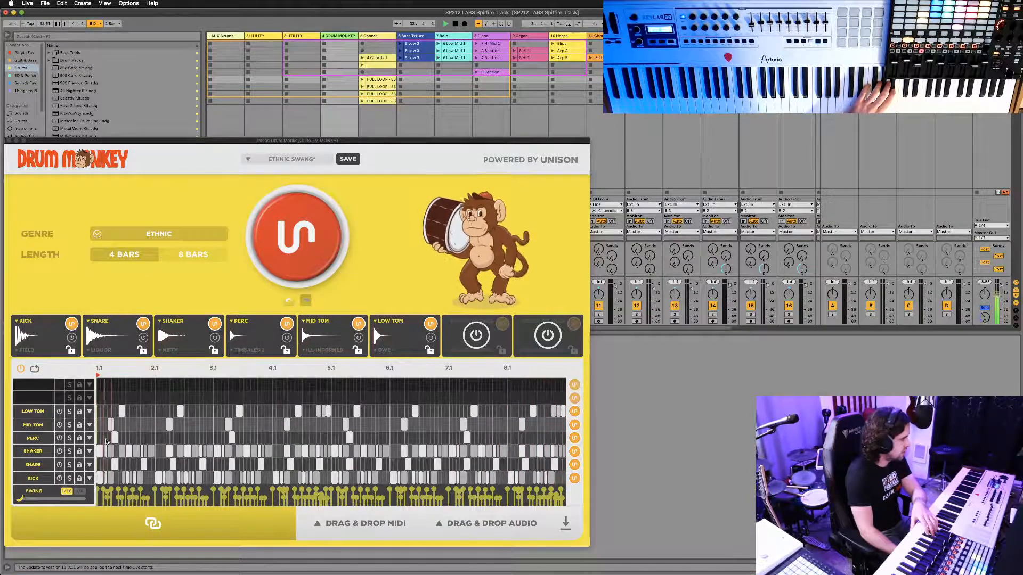
pyautogui.click(68, 438)
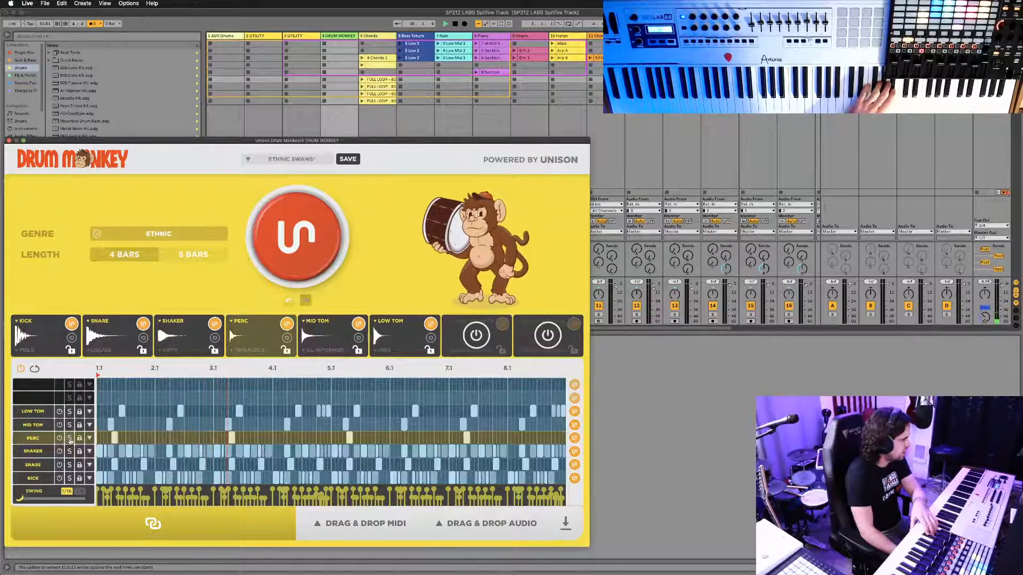
pyautogui.click(70, 438)
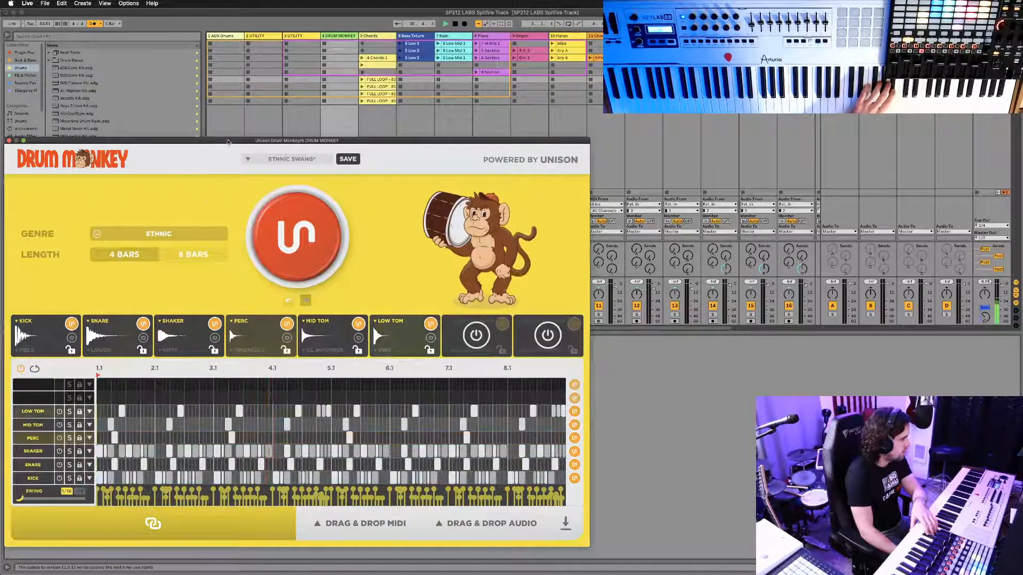
# Reopen the percussion track's sixth-slot clip and transpose all its D#3 notes down two octaves to D#1.
pyautogui.click(376, 81)
pyautogui.click(376, 81)
pyautogui.scroll(3, 291, 514)
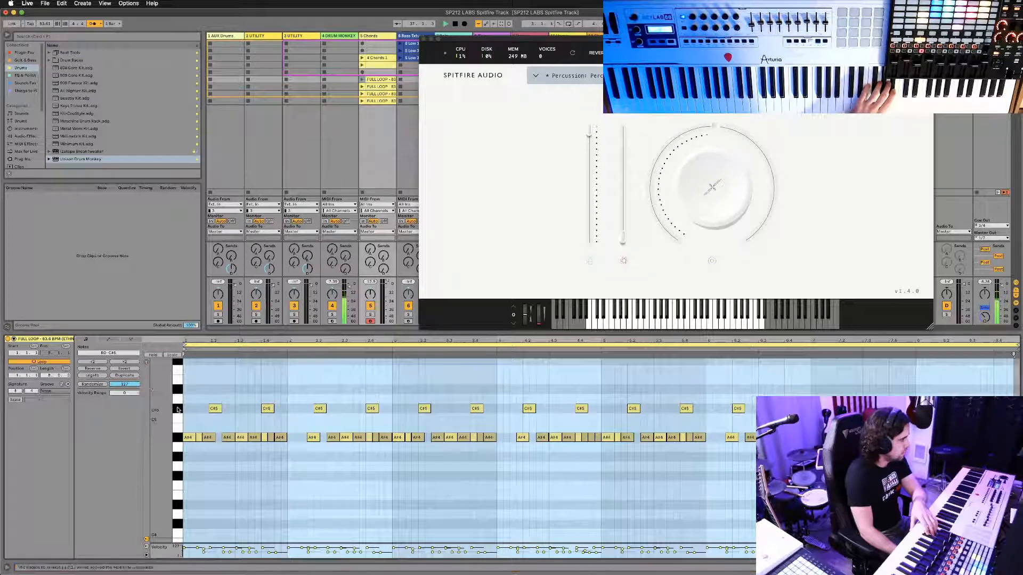
pyautogui.click(177, 410)
pyautogui.scroll(-3, 178, 410)
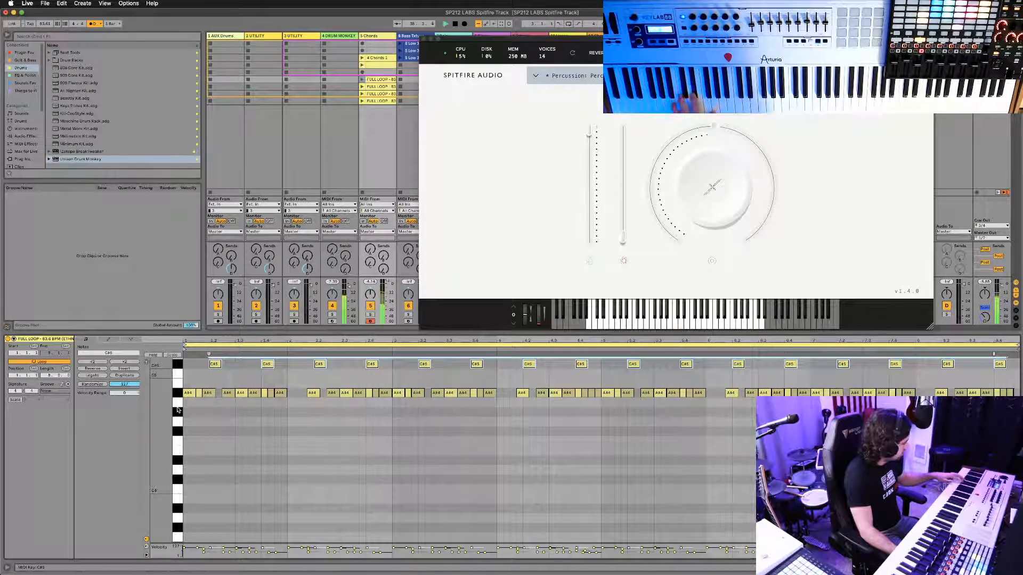
pyautogui.scroll(-4, 193, 428)
pyautogui.scroll(-8, 241, 429)
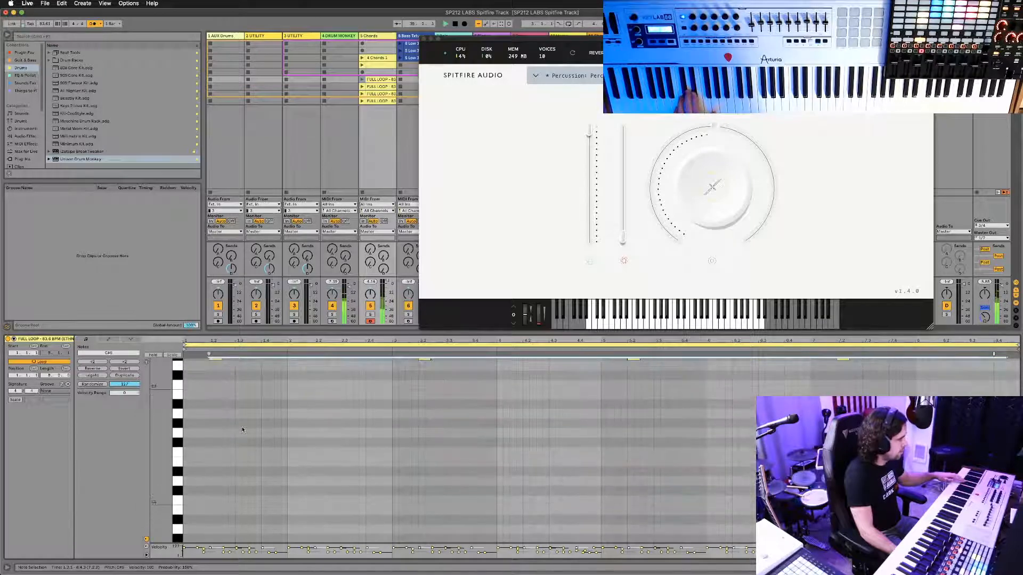
pyautogui.scroll(8, 242, 429)
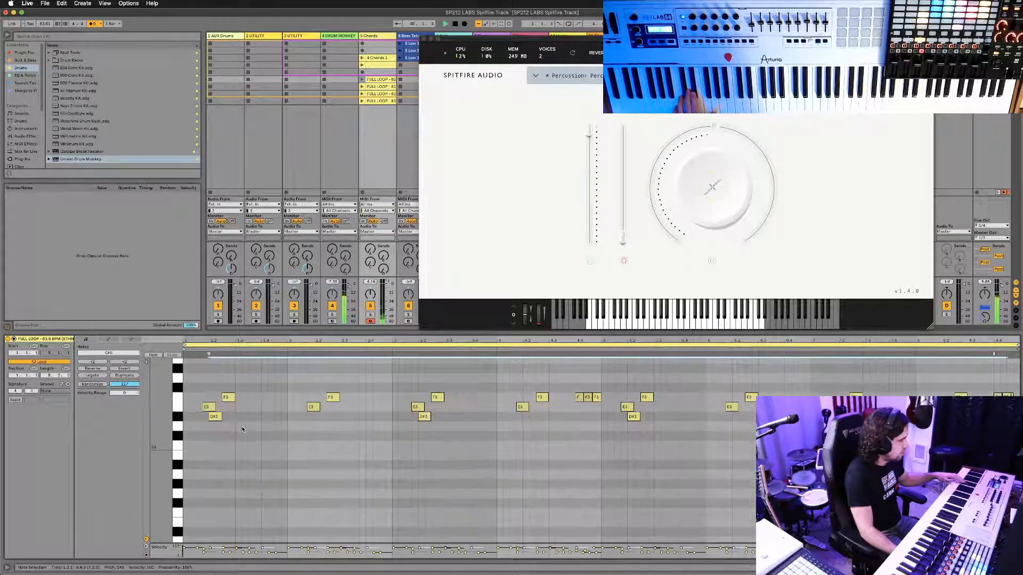
pyautogui.scroll(2, 235, 430)
pyautogui.scroll(-6, 234, 430)
pyautogui.scroll(6, 233, 430)
pyautogui.scroll(-3, 232, 430)
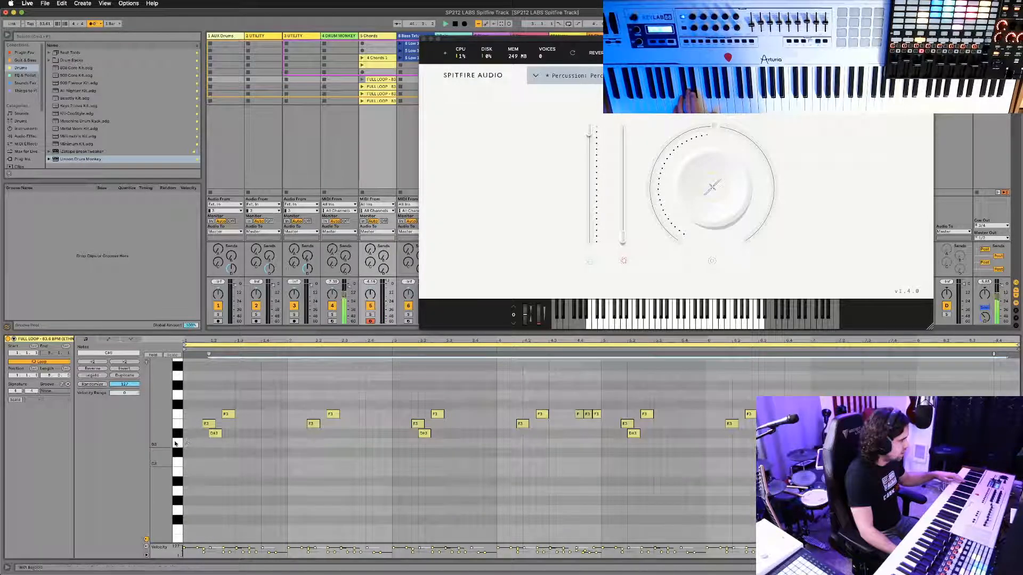
pyautogui.scroll(-3, 282, 436)
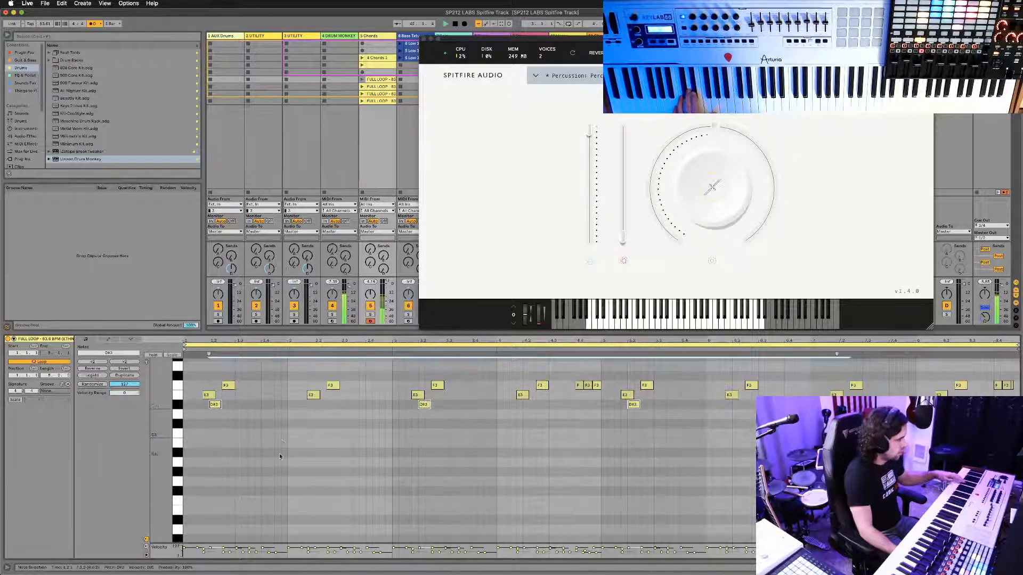
pyautogui.scroll(-3, 280, 454)
pyautogui.scroll(-8, 279, 510)
pyautogui.scroll(-1, 279, 510)
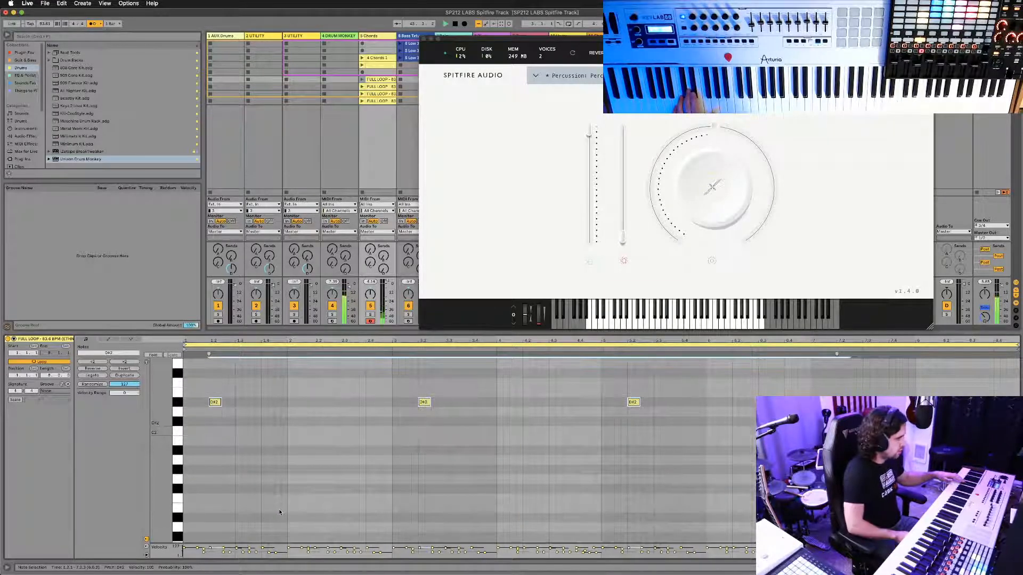
pyautogui.hotkey('shift', 'Down')
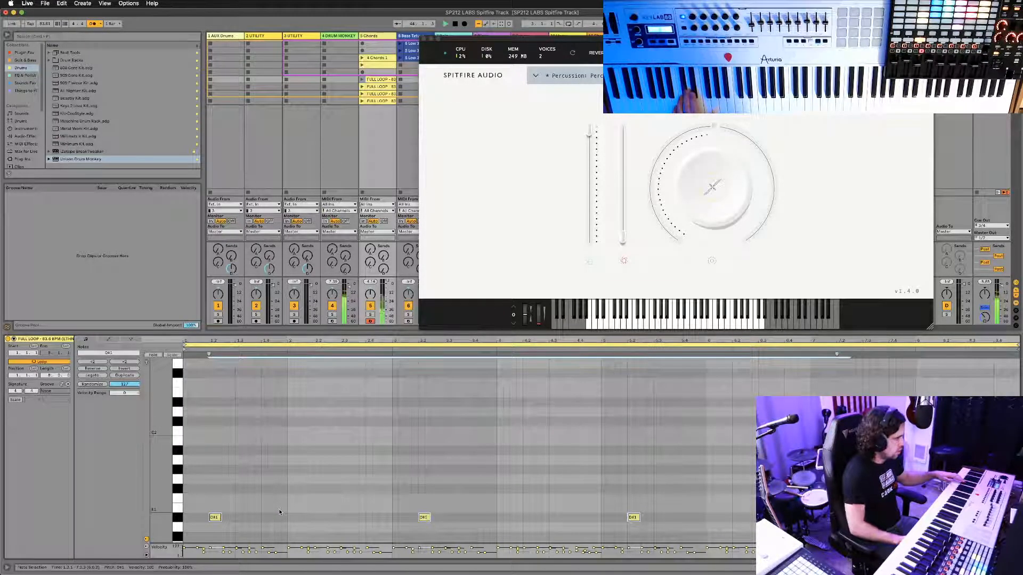
# Stop playback from the Drum Monkey track and go back to the percussion track.
pyautogui.scroll(10, 346, 394)
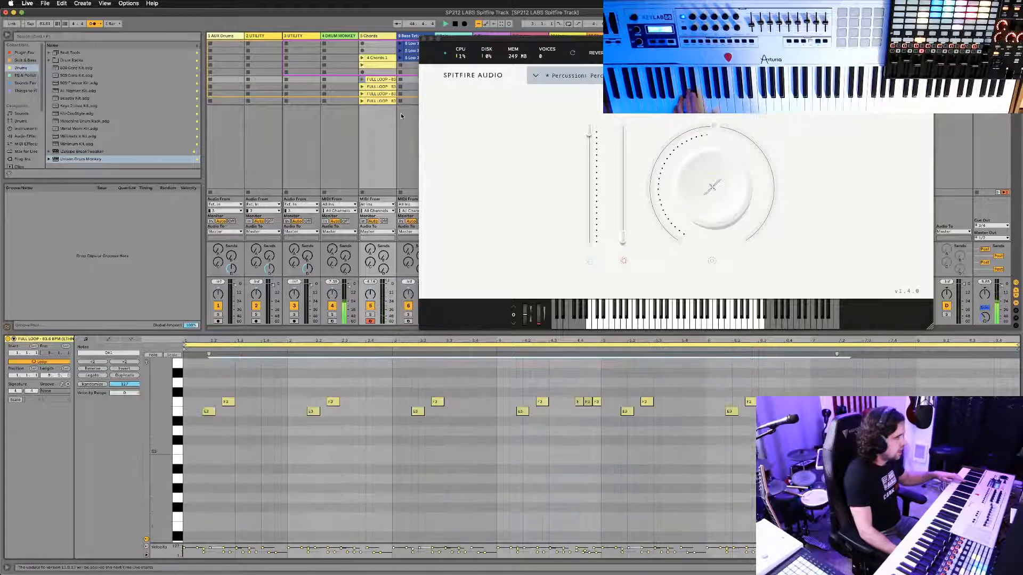
pyautogui.scroll(3, 314, 408)
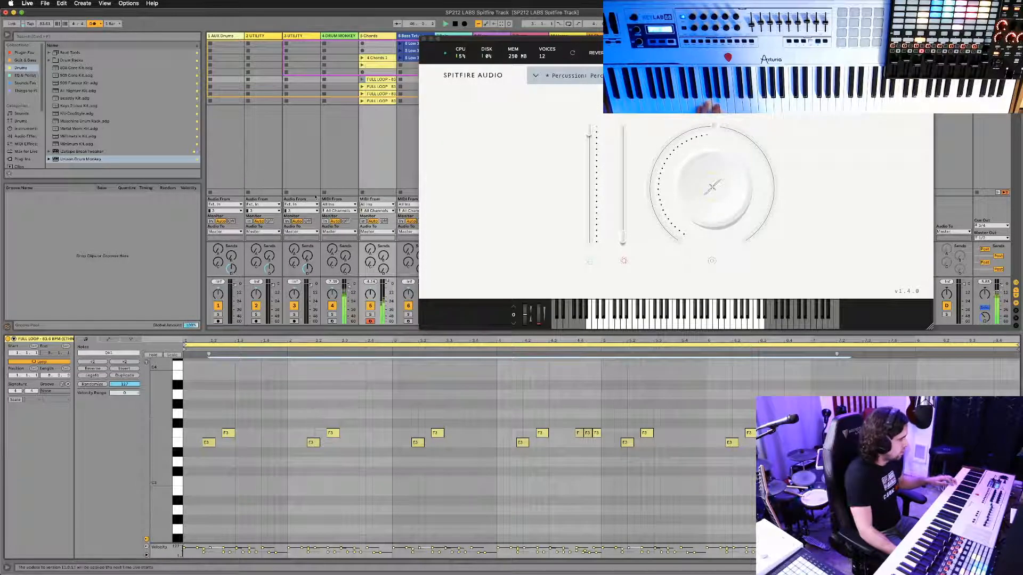
pyautogui.click(341, 36)
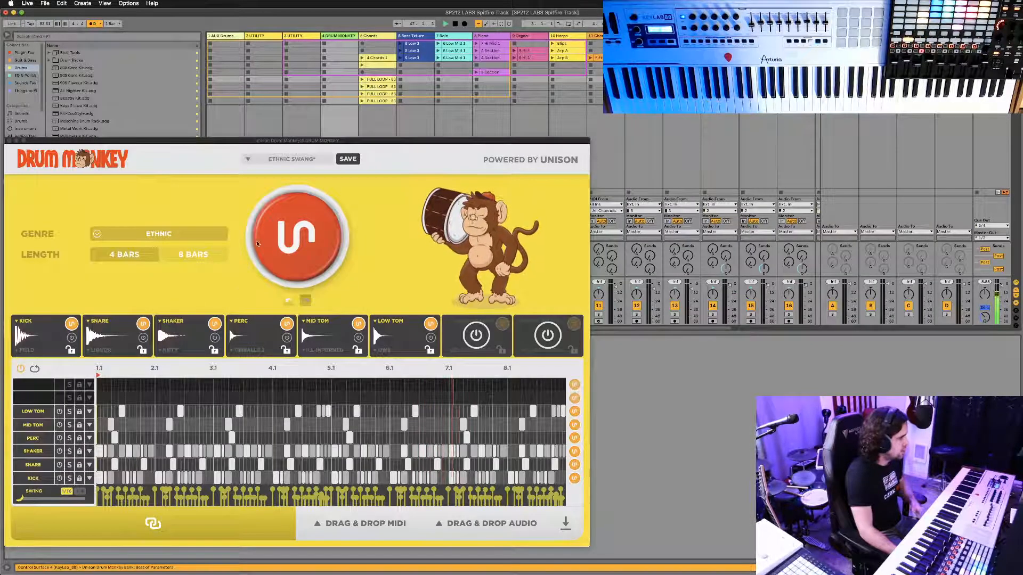
pyautogui.press('space')
pyautogui.click(370, 115)
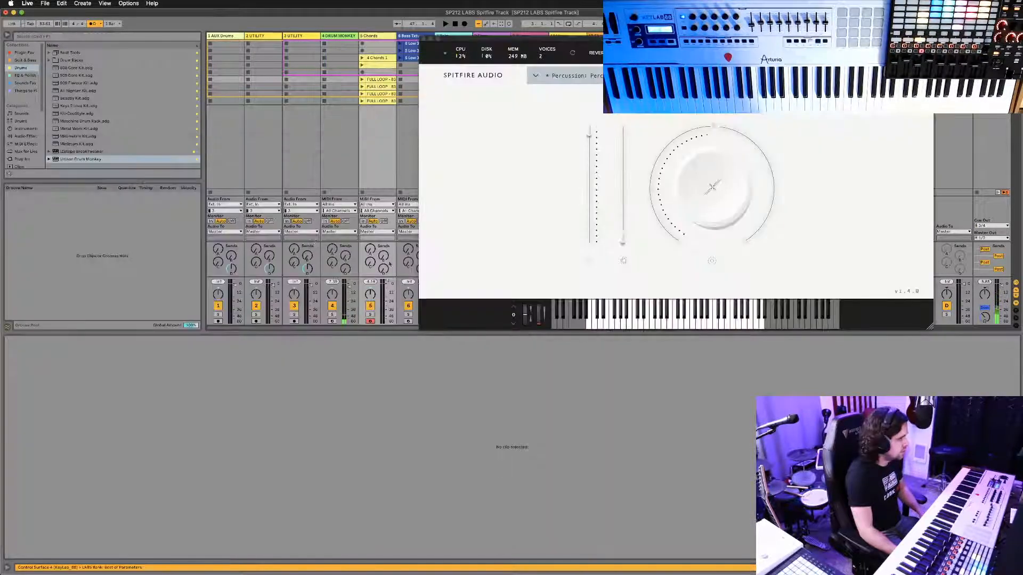
# Transpose all the F3 notes in the percussion track's sixth-slot clip down two octaves to F1.
pyautogui.click(380, 79)
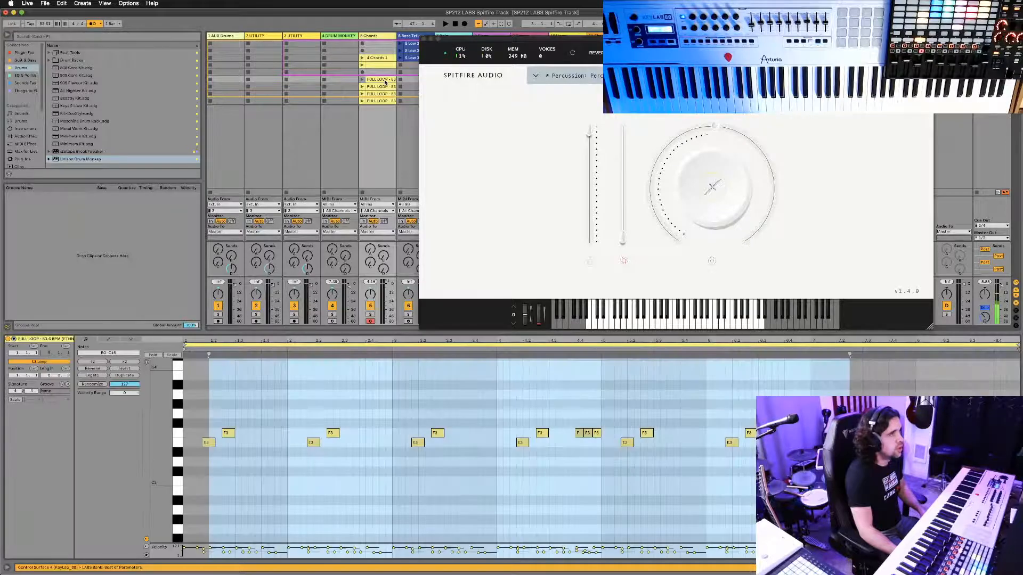
pyautogui.click(180, 445)
pyautogui.scroll(-1, 287, 445)
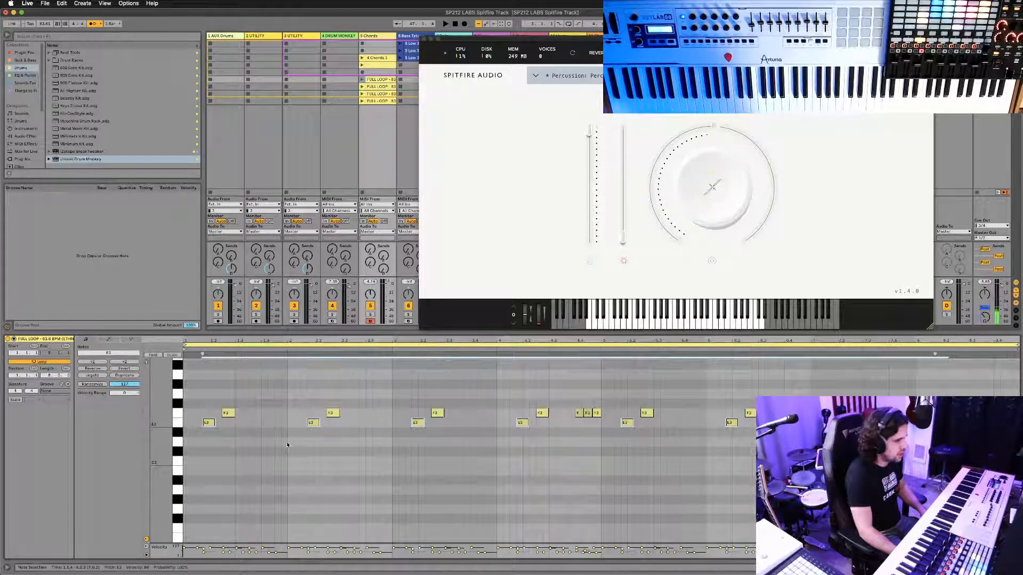
pyautogui.scroll(-2, 287, 445)
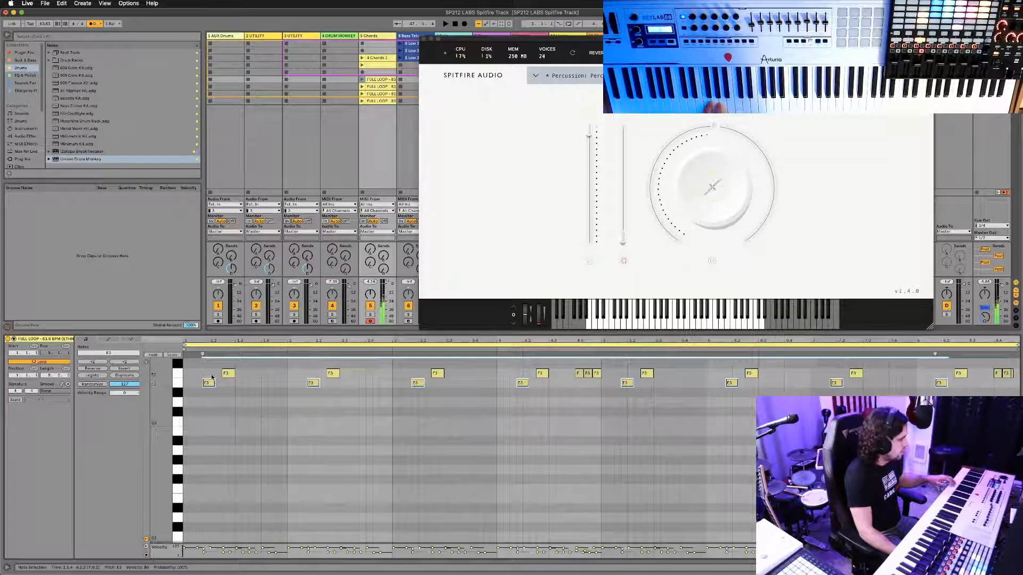
pyautogui.scroll(-8, 191, 381)
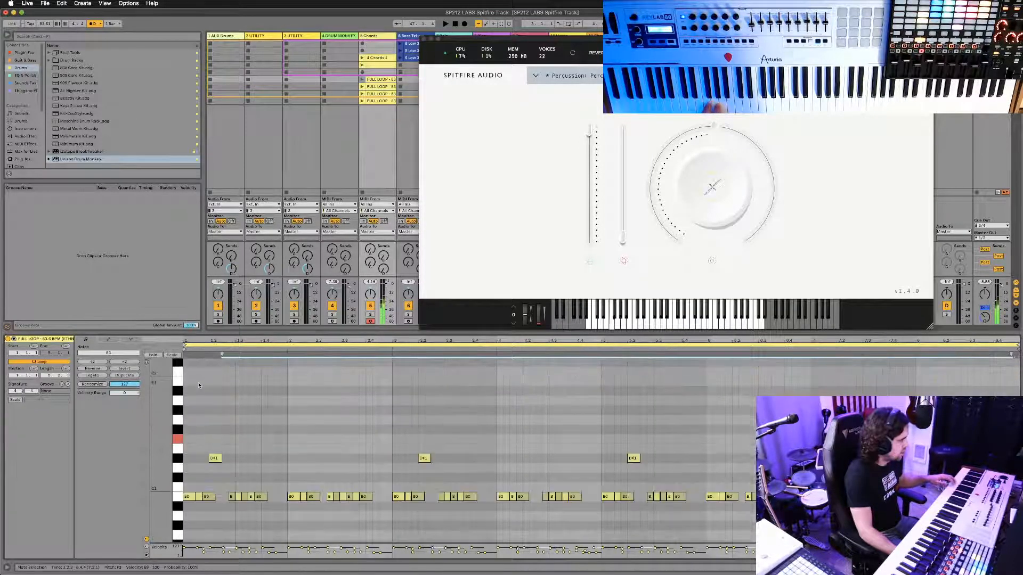
pyautogui.hotkey('shift', 'Down')
pyautogui.hotkey('shift', 'Down')
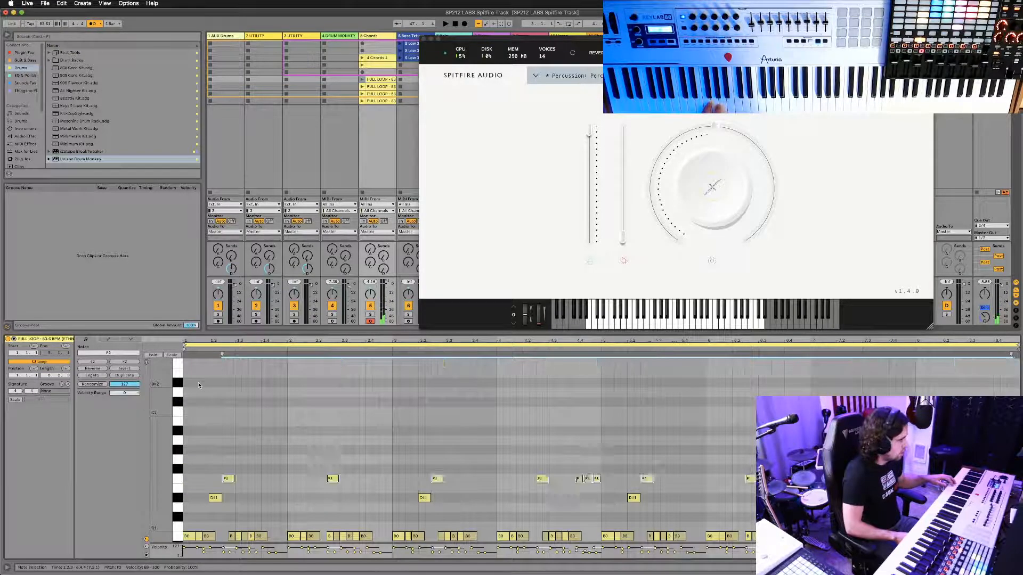
# Transpose all the E3 notes in the clip down to A1, trying neighbouring octaves and semitones for the best percussion sound.
pyautogui.scroll(1, 204, 383)
pyautogui.scroll(5, 204, 380)
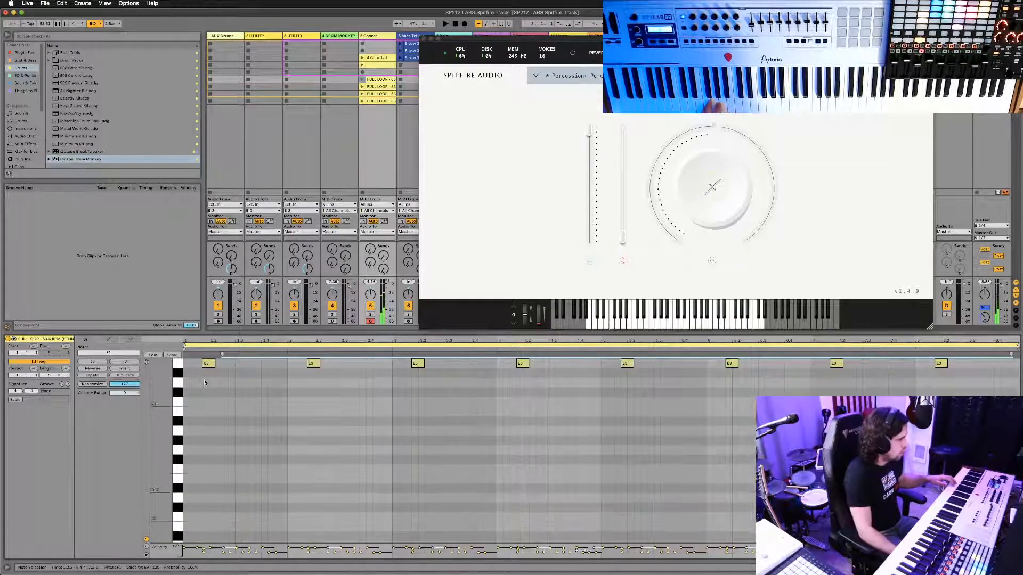
pyautogui.scroll(1, 258, 462)
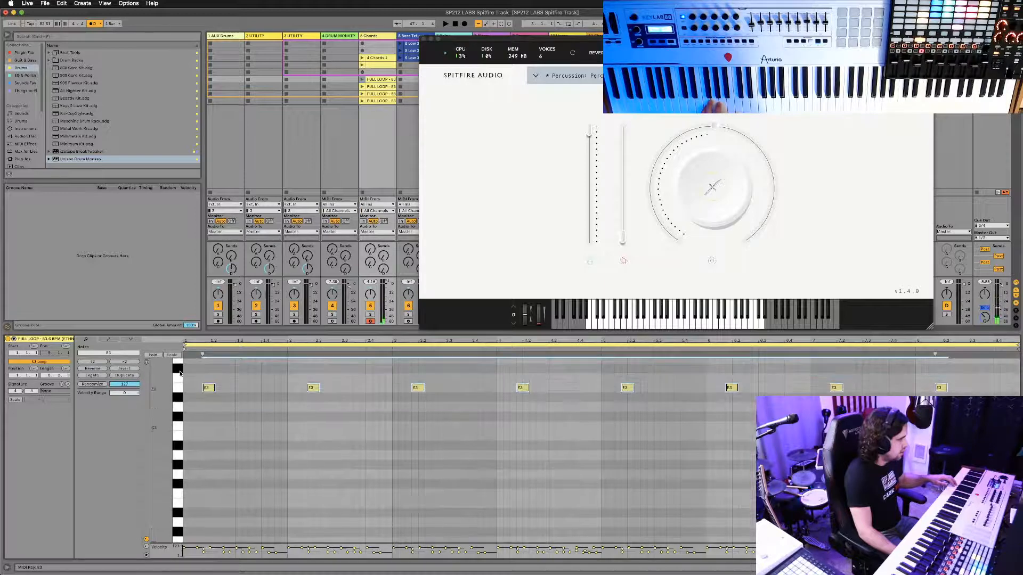
pyautogui.scroll(-3, 258, 462)
pyautogui.scroll(-2, 258, 462)
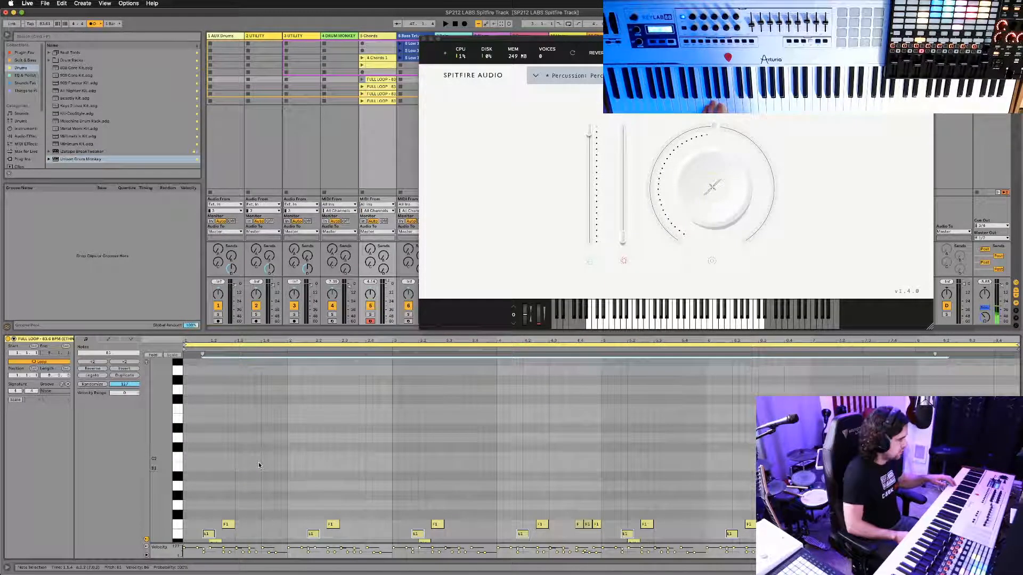
pyautogui.hotkey('shift', 'Up')
pyautogui.press('Up')
pyautogui.hotkey('shift', 'Down')
pyautogui.hotkey('shift', 'Up')
pyautogui.press('Down')
pyautogui.press('Down')
pyautogui.press('Down')
pyautogui.press('Down')
pyautogui.press('Down')
pyautogui.press('Down')
pyautogui.press('Down')
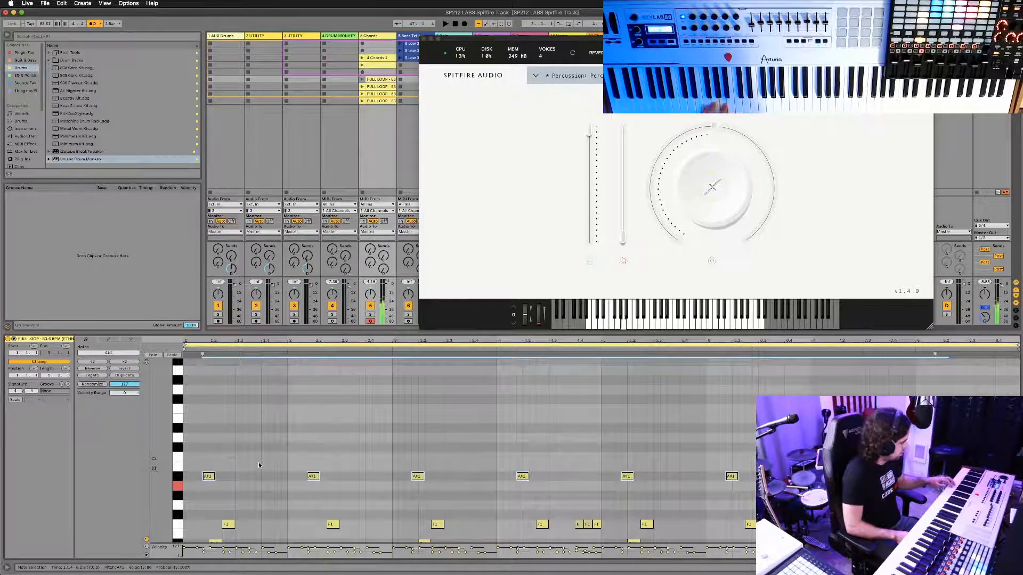
pyautogui.press('Down')
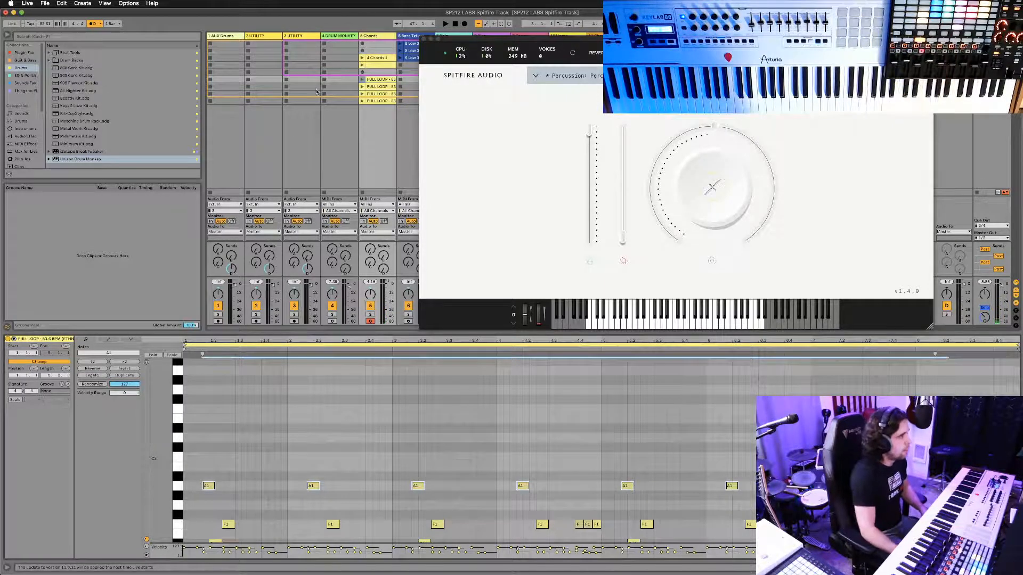
# Launch the percussion track's sixth-slot clip and look through its remapped notes while it plays.
pyautogui.click(362, 80)
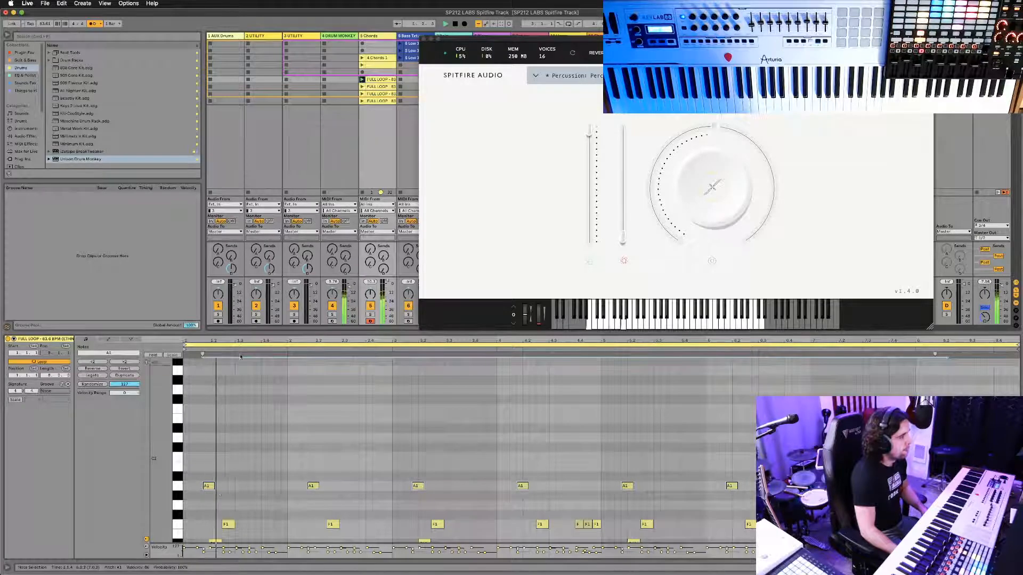
pyautogui.scroll(-5, 352, 459)
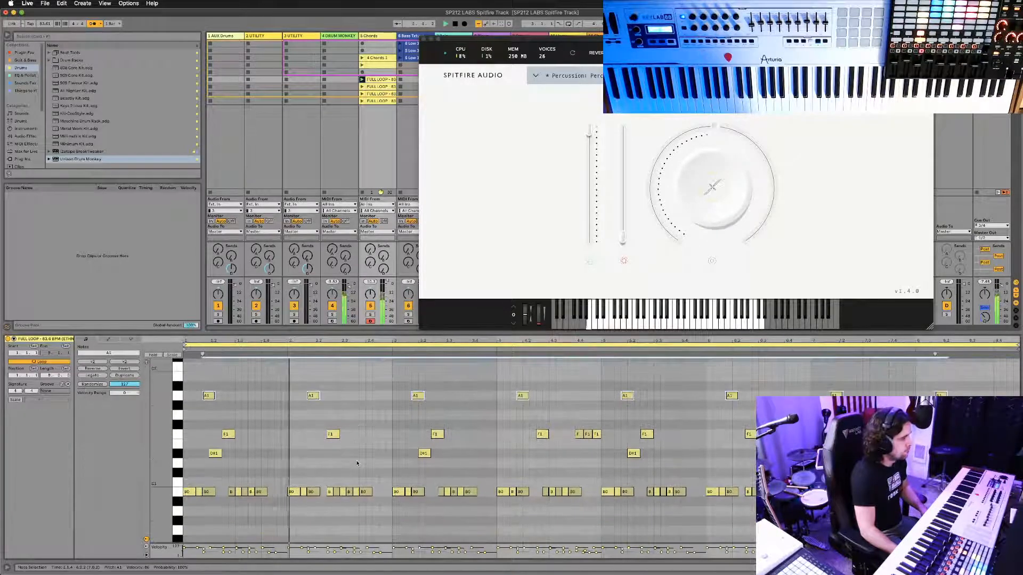
pyautogui.scroll(3, 357, 464)
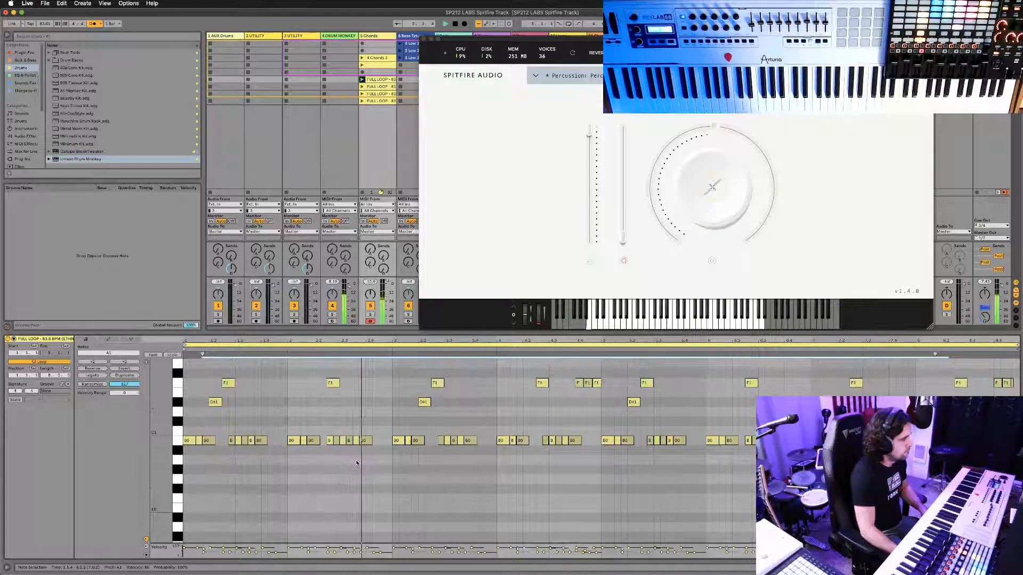
# Close the LABS plugin window and rename the percussion track's sixth-slot clip MONKEY DRUMS.
pyautogui.scroll(1, 354, 459)
pyautogui.click(356, 450)
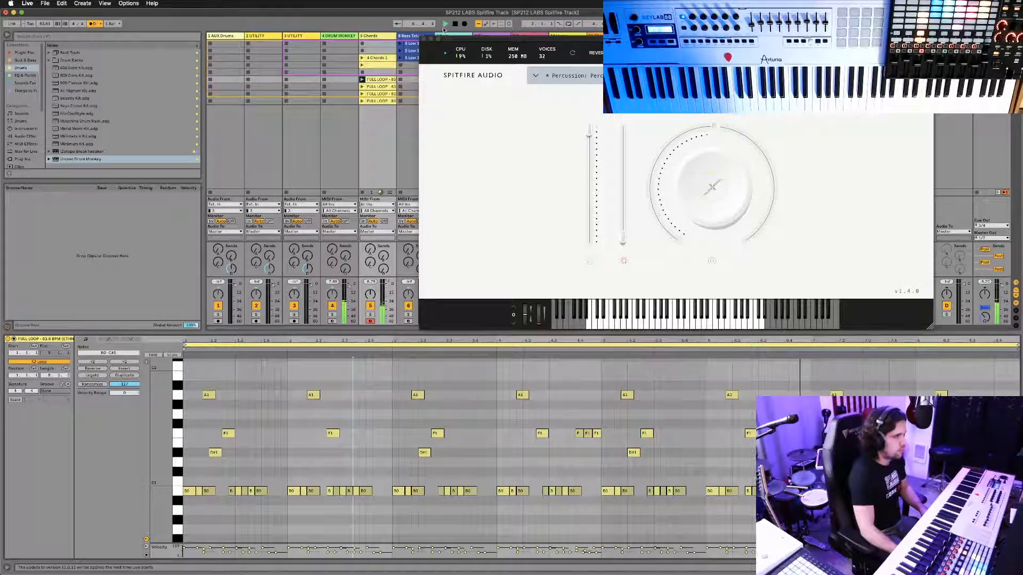
pyautogui.click(423, 39)
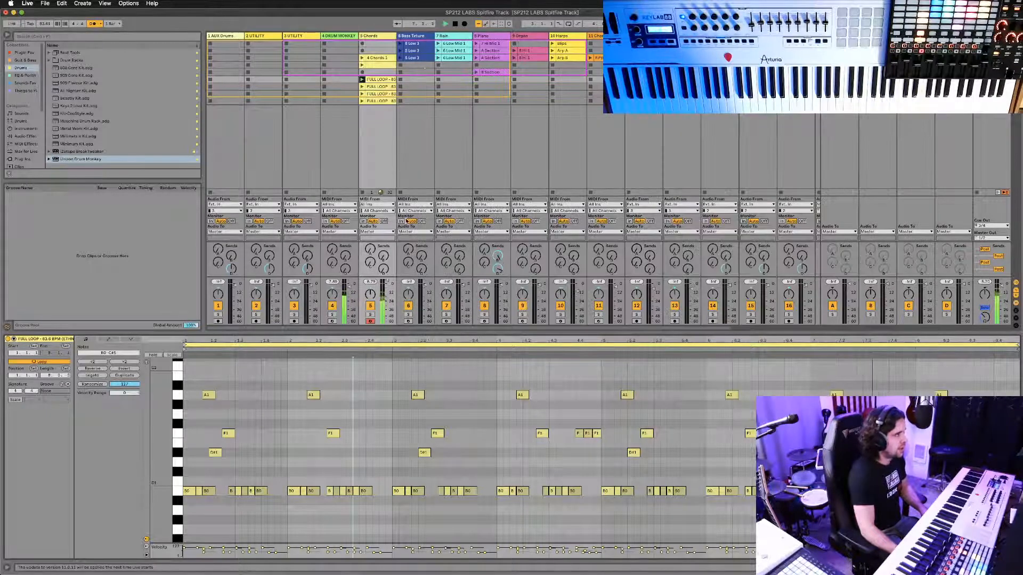
pyautogui.click(386, 81)
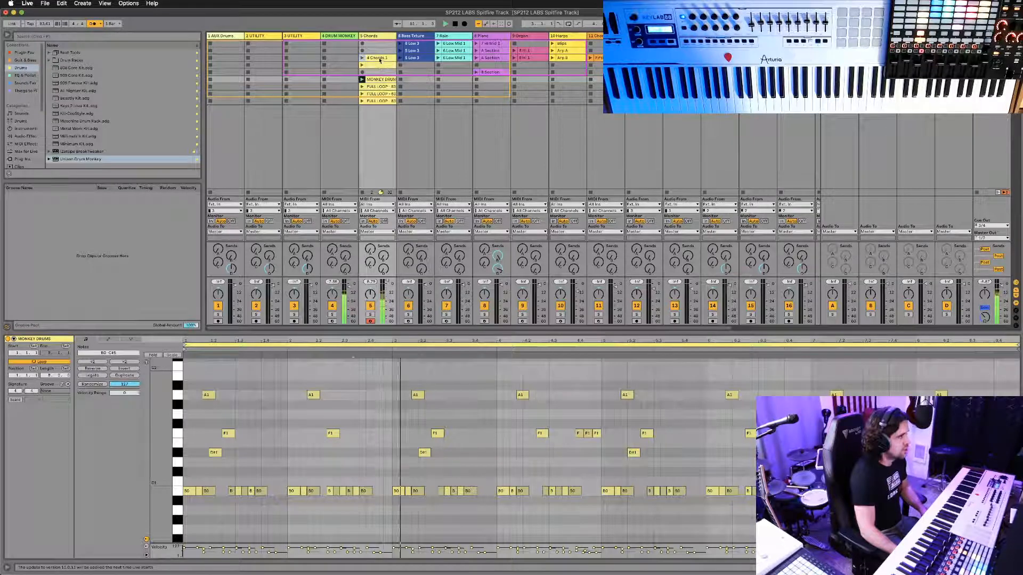
# Move the 4 Chords 1 clip and the one below it down one slot and copy MONKEY DRUMS into the freed third slot.
pyautogui.click(381, 66)
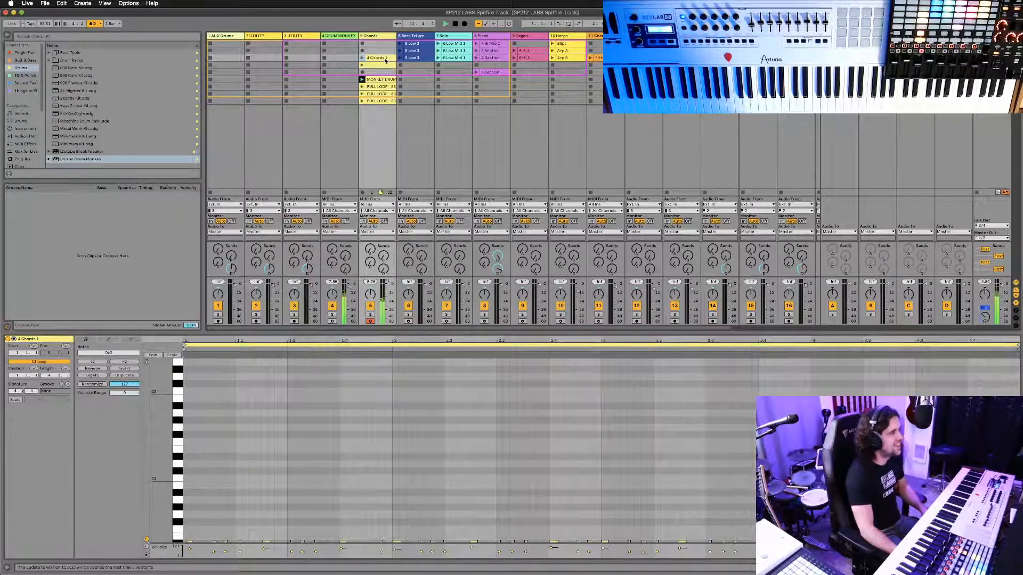
pyautogui.keyDown('shift'); pyautogui.click(386, 66); pyautogui.keyUp('shift')
pyautogui.moveTo(385, 60); pyautogui.dragTo(386, 68)
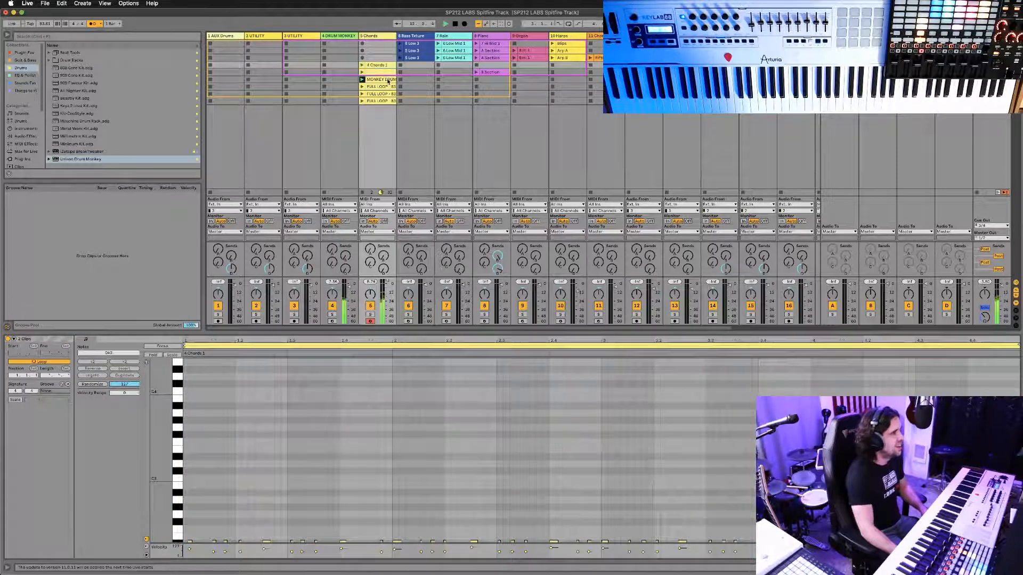
pyautogui.click(388, 80)
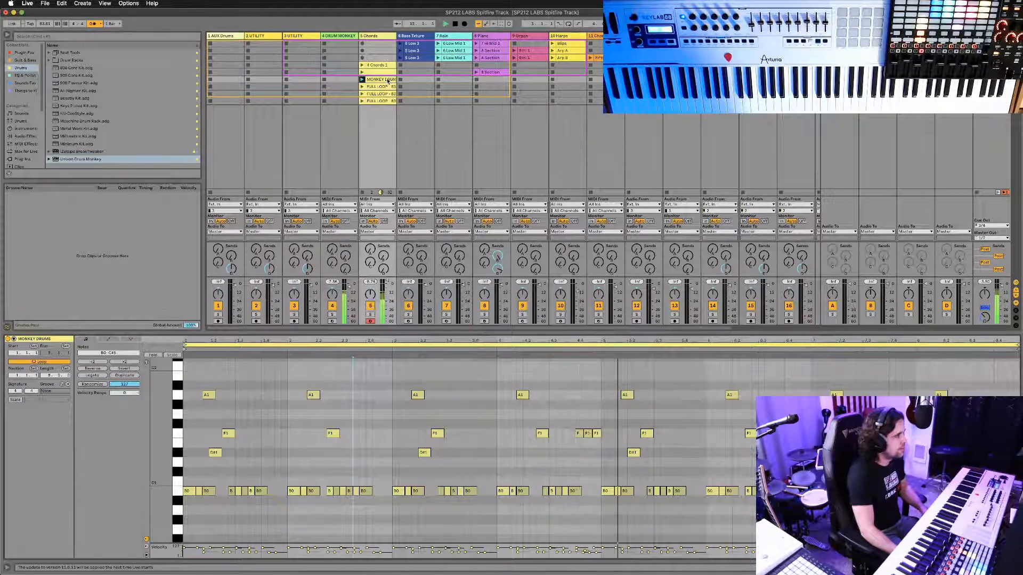
pyautogui.moveTo(388, 79); pyautogui.dragTo(386, 59)
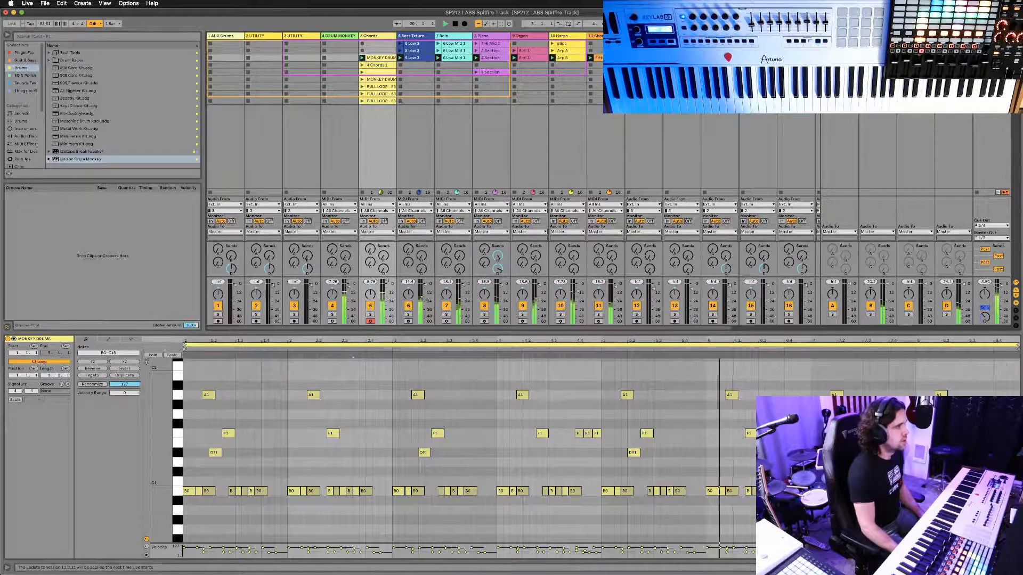
# Move all clips below the third-slot MONKEY DRUMS down to start at the tenth slot, and duplicate MONKEY DRUMS into the fourth slot.
pyautogui.click(384, 65)
pyautogui.keyDown('shift'); pyautogui.click(377, 102); pyautogui.keyUp('shift')
pyautogui.moveTo(379, 64); pyautogui.dragTo(382, 109)
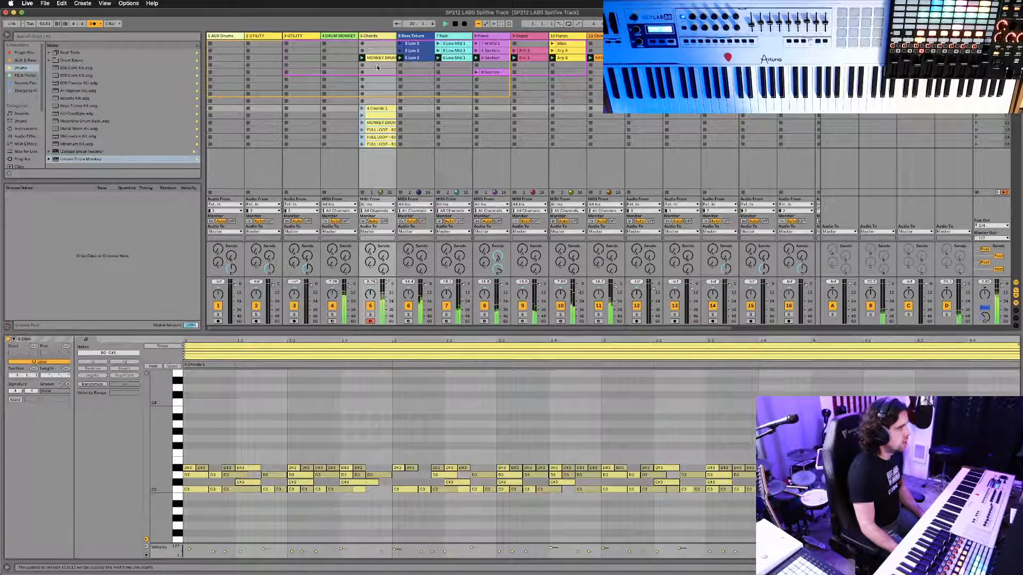
pyautogui.click(379, 60)
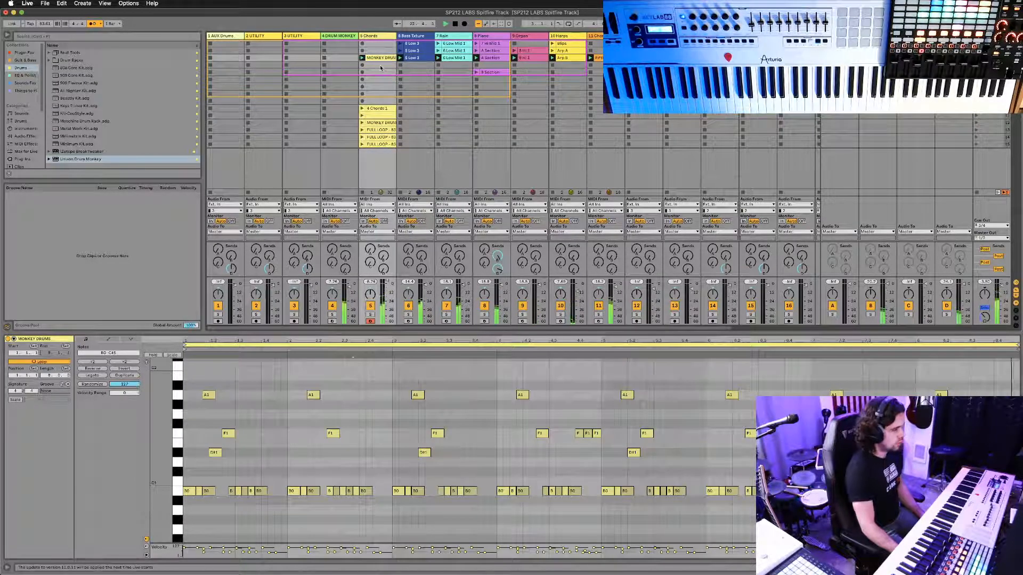
pyautogui.press('super+d')
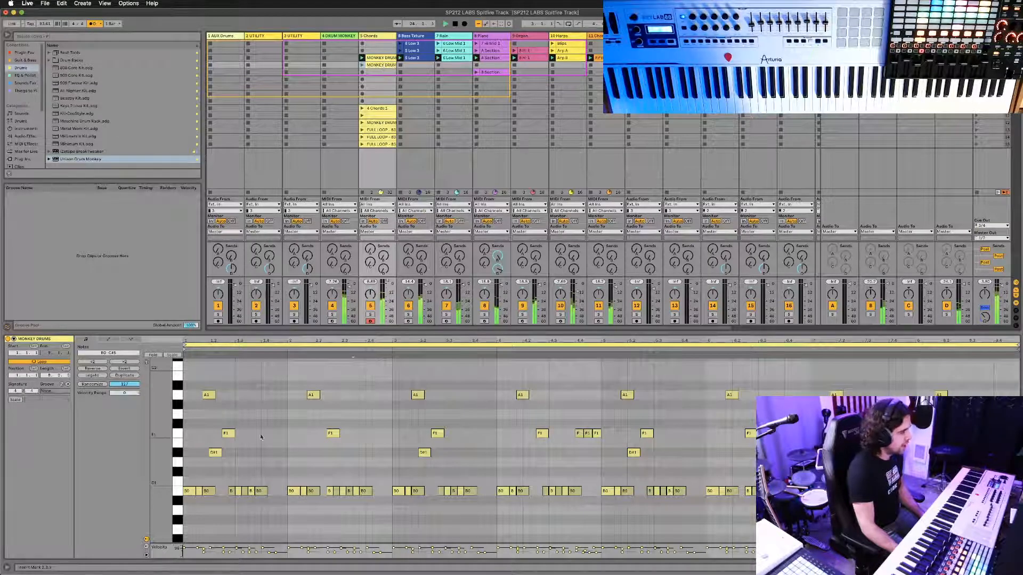
# Examine the notes of the duplicated MONKEY DRUMS clip during playback, checking the A1 and D#1 rows against the percussion sounds.
pyautogui.scroll(-5, 286, 434)
pyautogui.scroll(5, 286, 436)
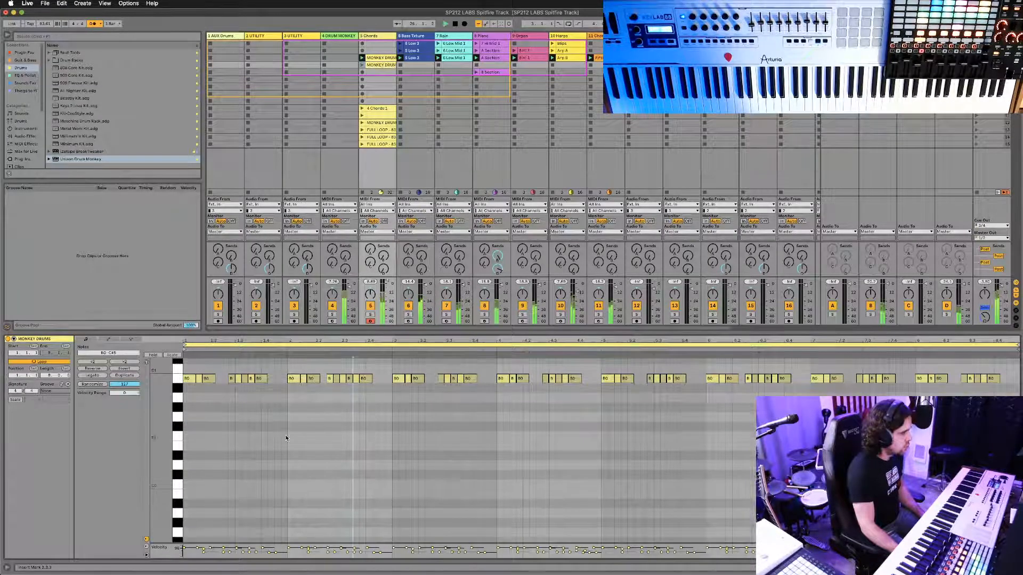
pyautogui.scroll(1, 286, 438)
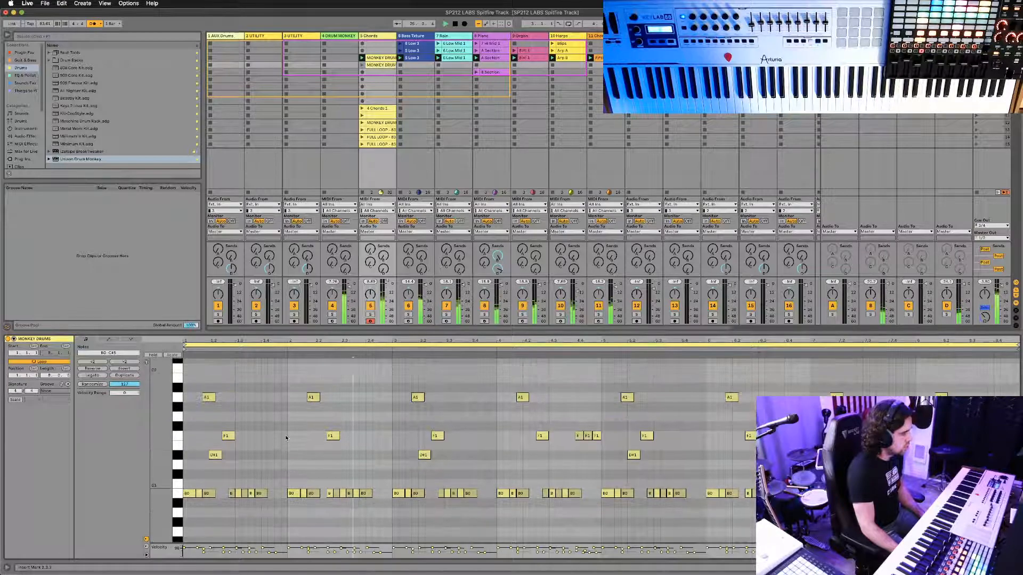
pyautogui.scroll(10, 198, 462)
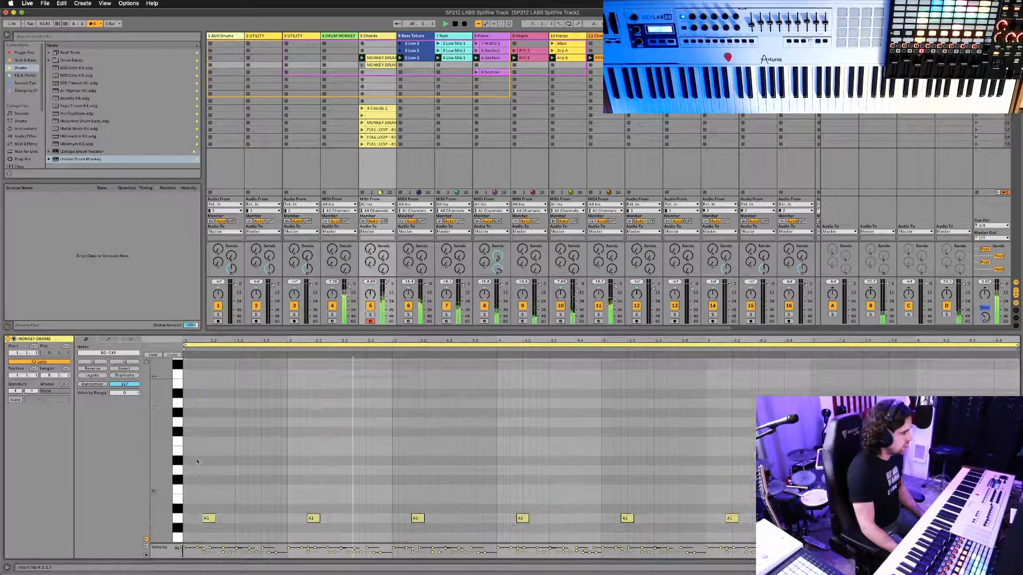
pyautogui.scroll(-7, 197, 461)
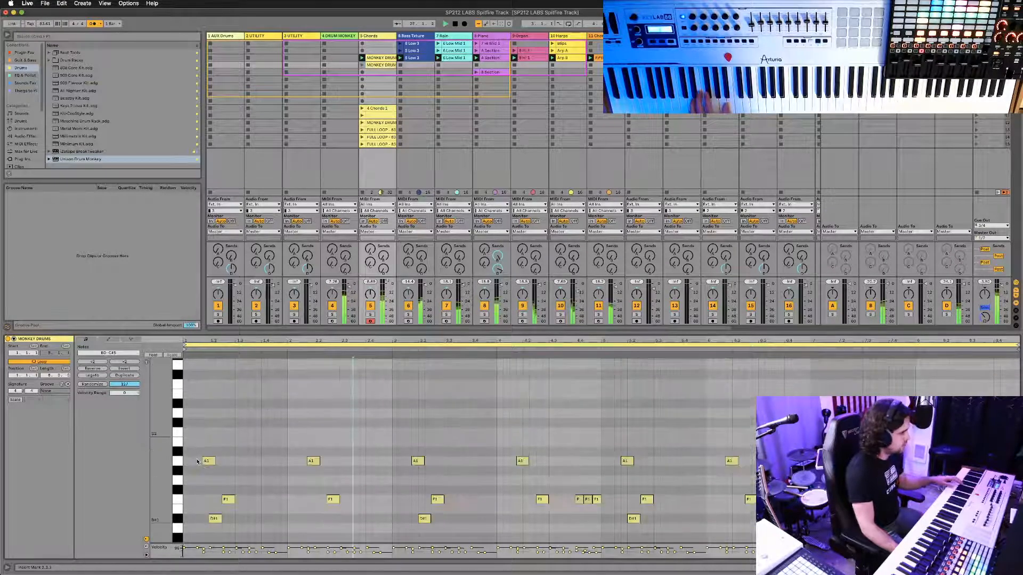
pyautogui.click(178, 462)
pyautogui.scroll(-3, 178, 466)
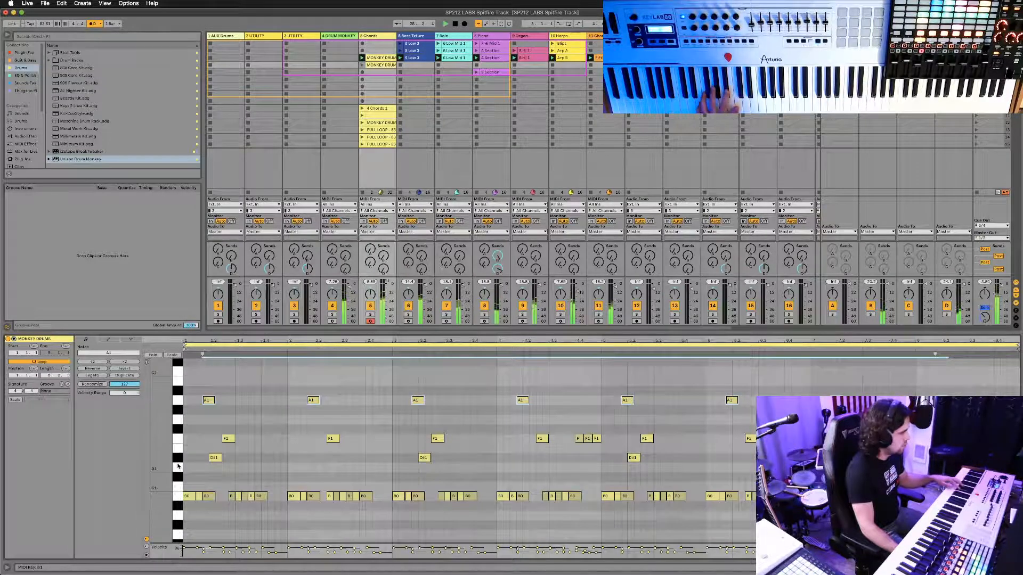
pyautogui.scroll(-1, 178, 467)
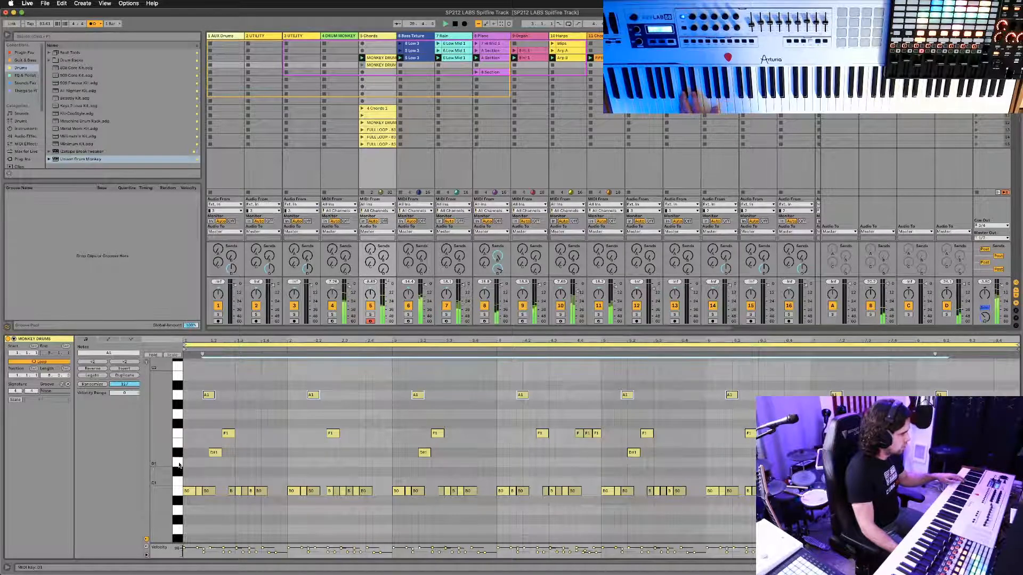
pyautogui.click(180, 454)
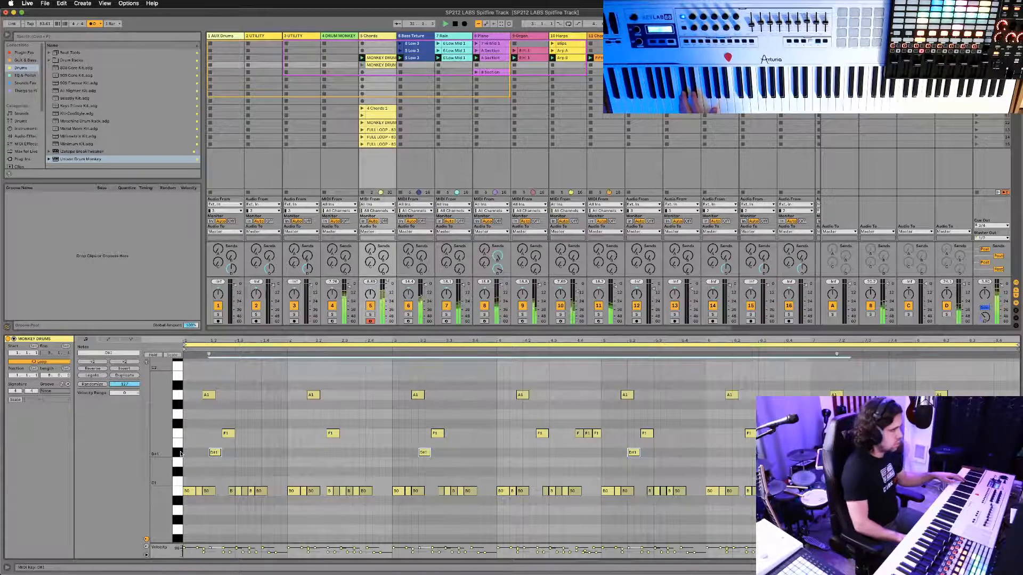
# Mute the DRUM MONKEY track and review the notes of the fourth-slot MONKEY DRUMS clip.
pyautogui.click(332, 306)
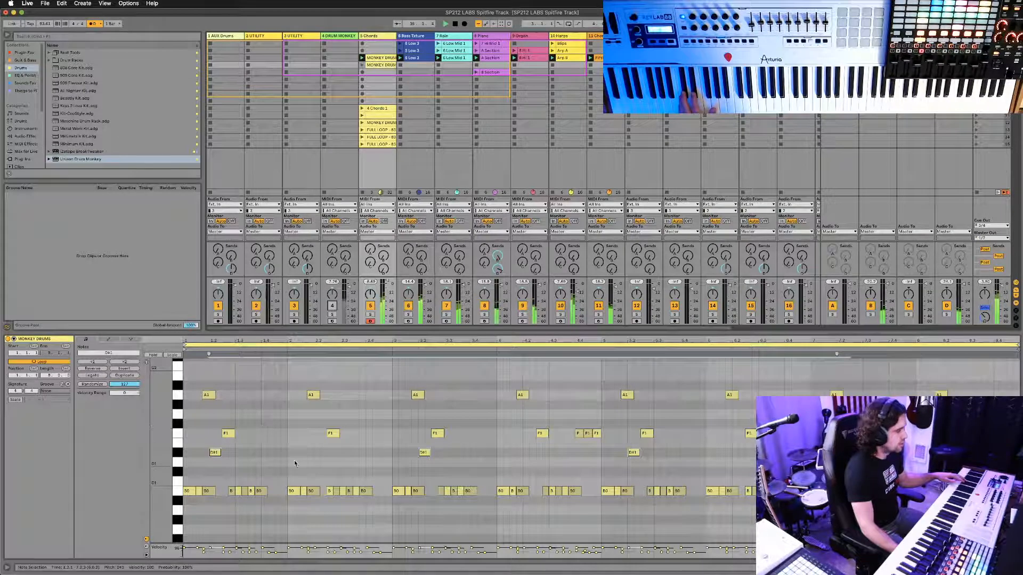
pyautogui.scroll(2, 291, 463)
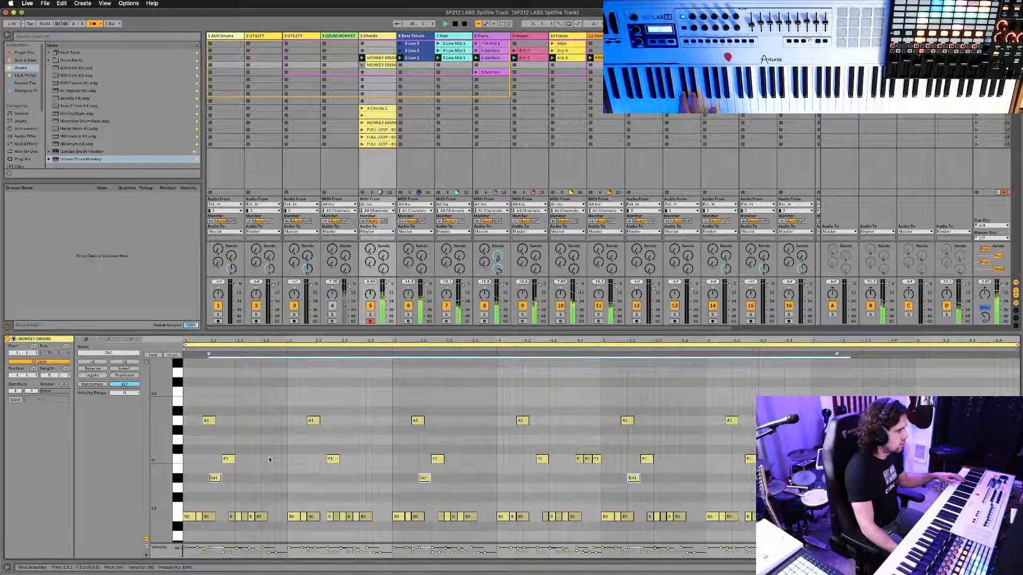
pyautogui.scroll(-1, 268, 458)
pyautogui.scroll(-2, 267, 459)
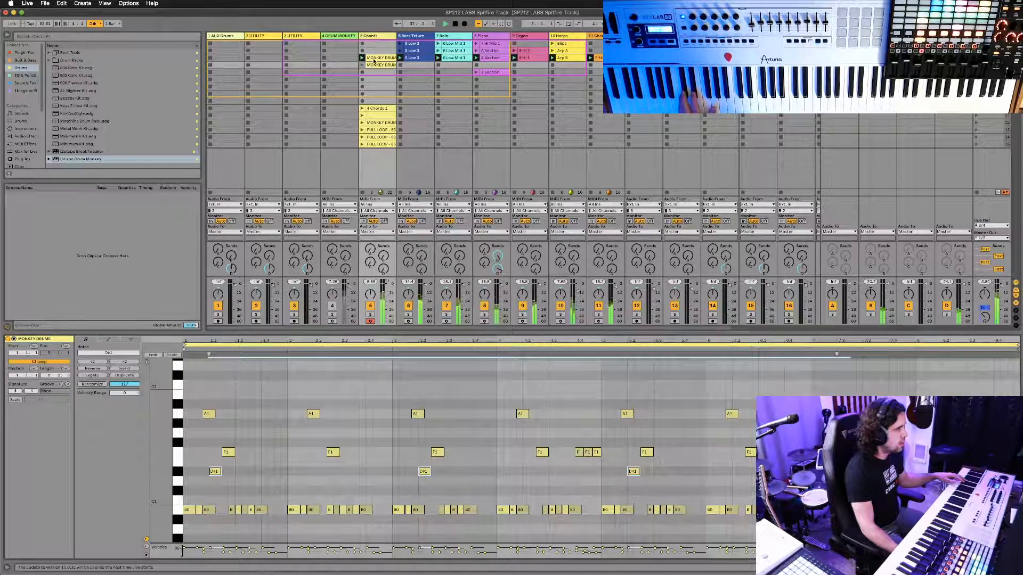
pyautogui.click(376, 65)
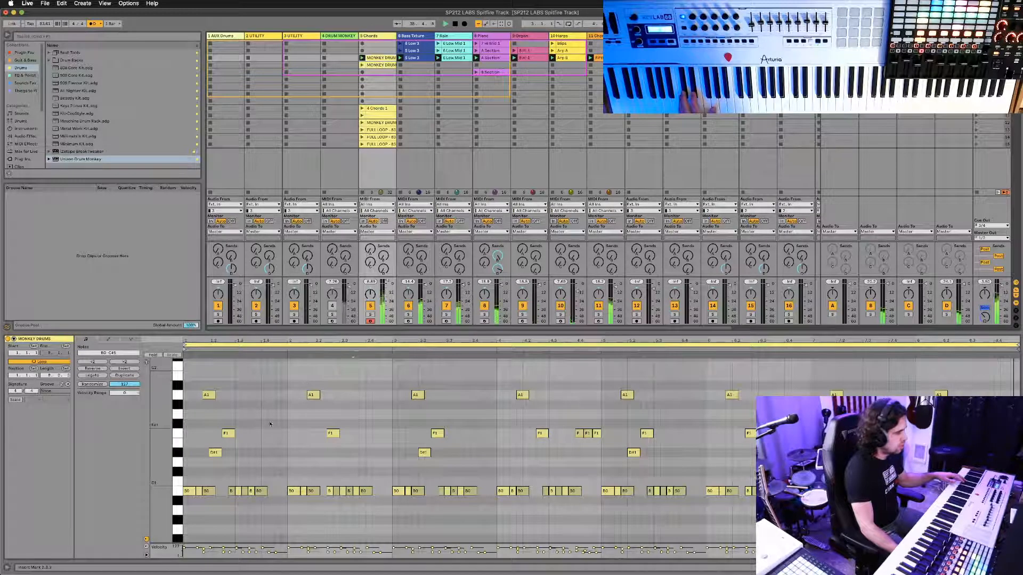
pyautogui.scroll(5, 299, 417)
pyautogui.scroll(-5, 299, 420)
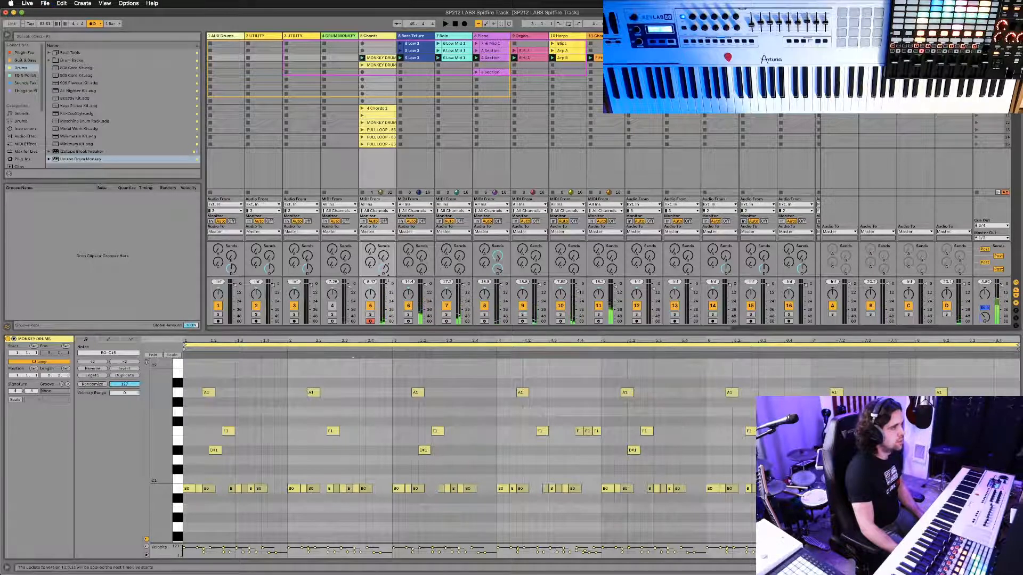
# In track 19's Vocal Processing Chain, set the tuning scale to Natural Minor, raise the low cut and quicken the AutoTune transition.
pyautogui.click(643, 36)
pyautogui.hscroll(5, 512, 182)
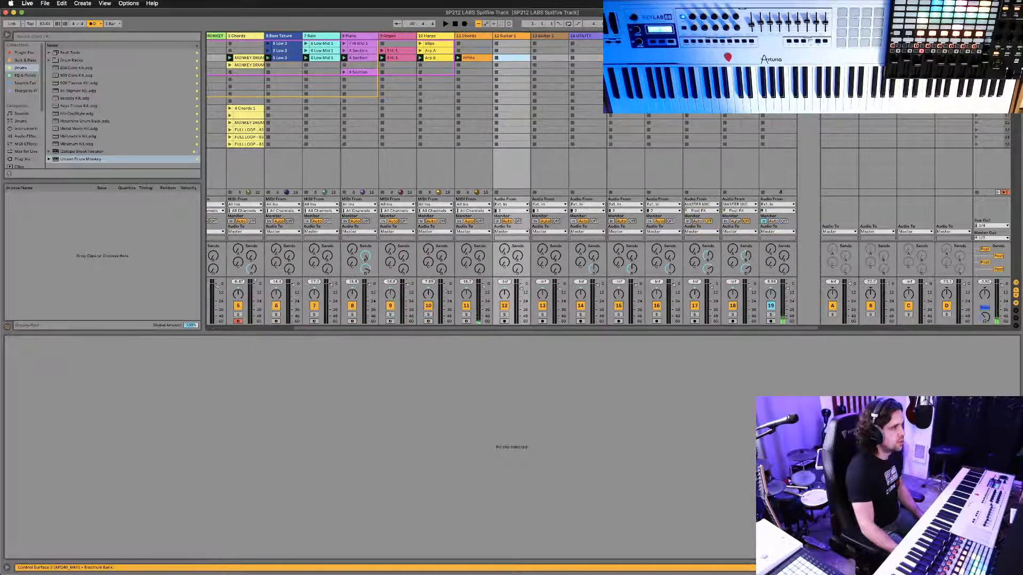
pyautogui.doubleClick(778, 36)
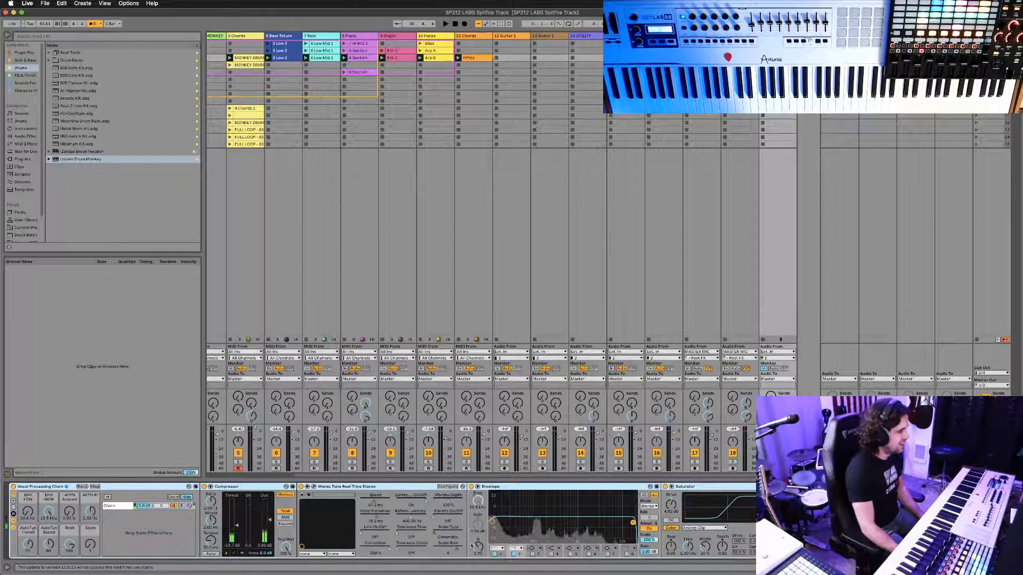
pyautogui.moveTo(70, 543)
pyautogui.mouseDown()
pyautogui.moveTo(70, 561)
pyautogui.moveTo(70, 545)
pyautogui.mouseUp()
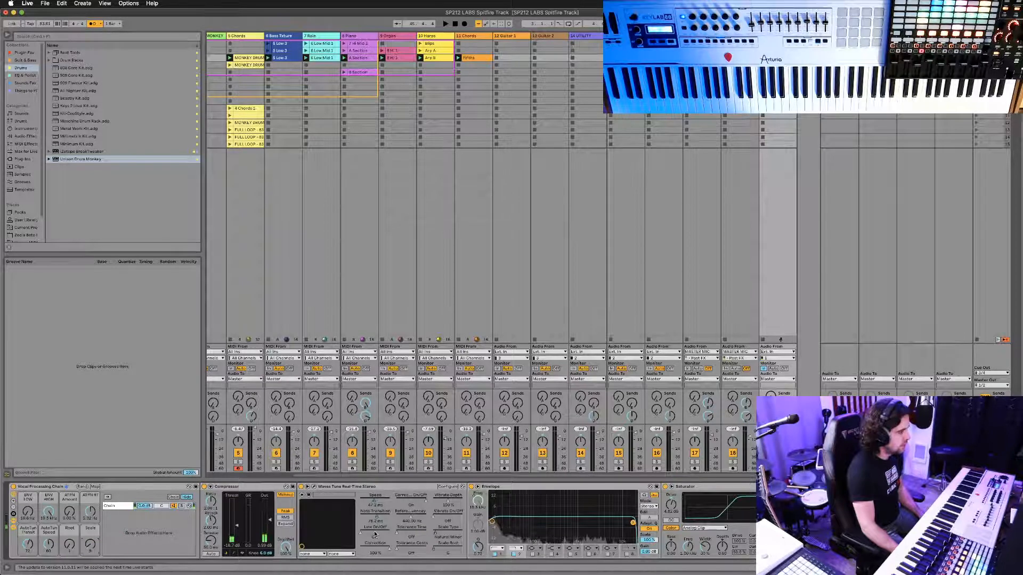
pyautogui.moveTo(31, 514); pyautogui.dragTo(31, 496)
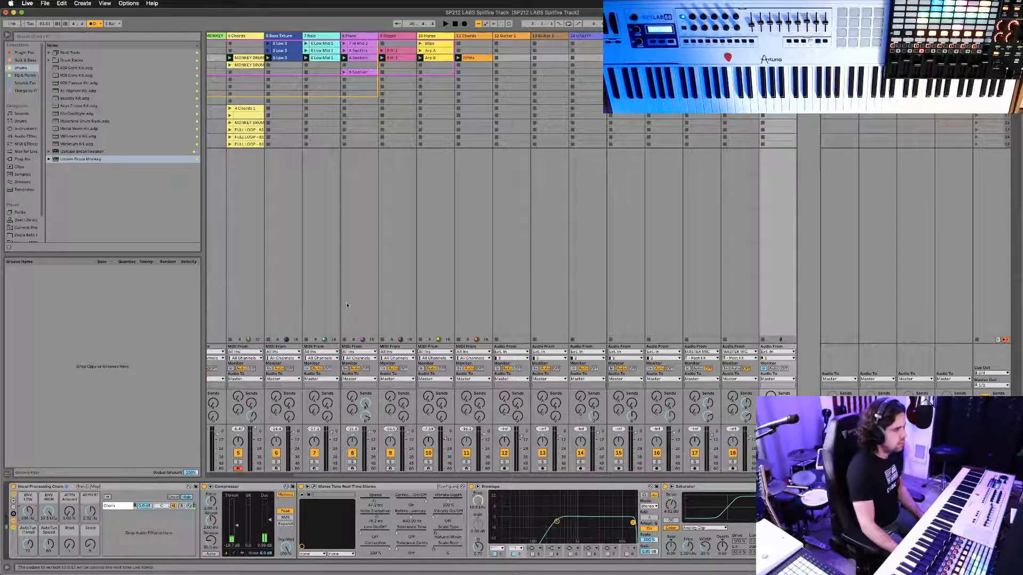
pyautogui.moveTo(27, 544); pyautogui.dragTo(48, 563)
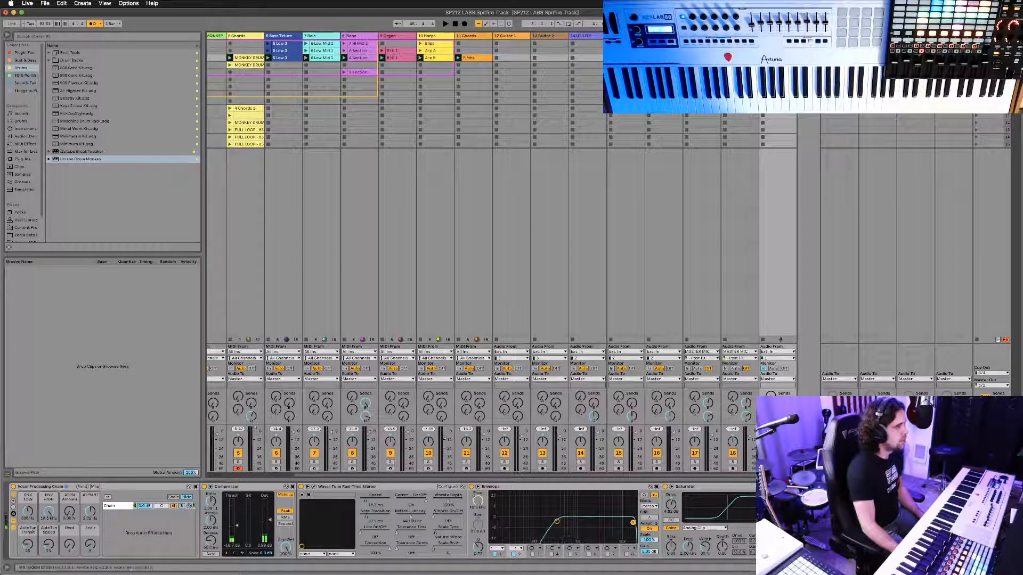
# Try copying the third scene's clips from MONKEY DRUMS through the Chords track into the Arrangement, and undo the placement.
pyautogui.hscroll(-3, 337, 59)
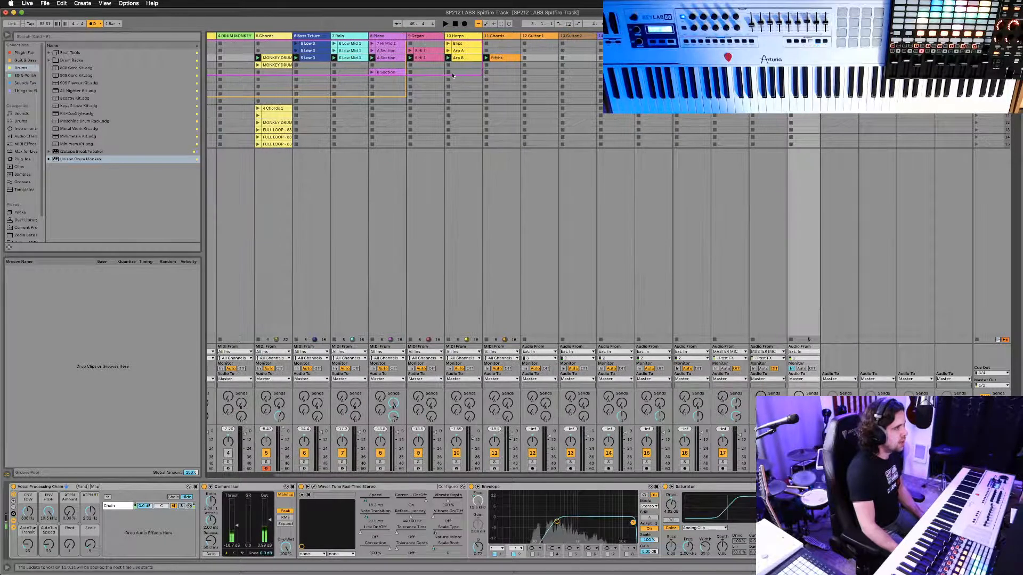
pyautogui.click(308, 58)
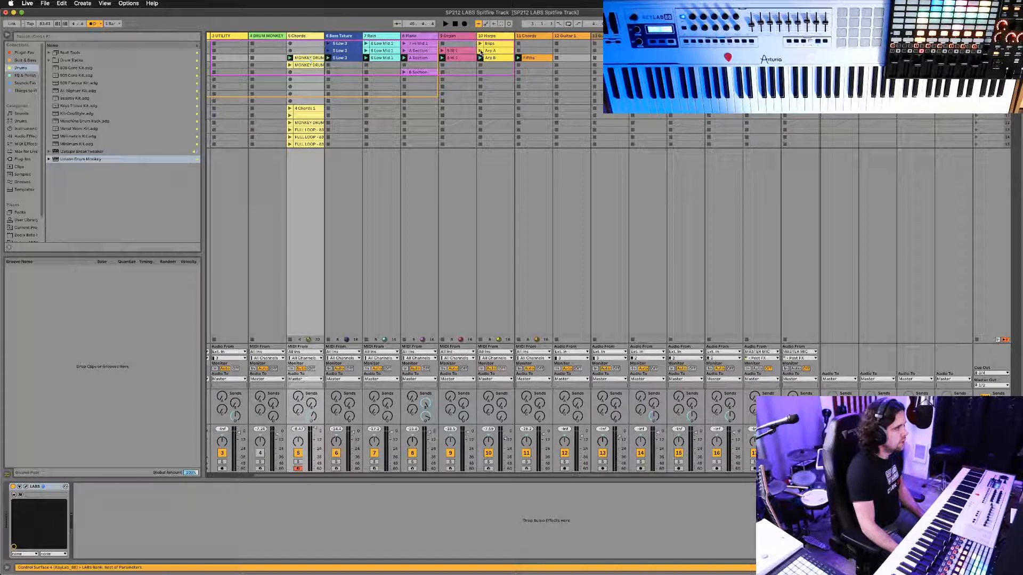
pyautogui.click(519, 58)
pyautogui.moveTo(313, 61); pyautogui.dragTo(261, 128)
pyautogui.press('Tab')
pyautogui.press('super+z')
pyautogui.press('Tab')
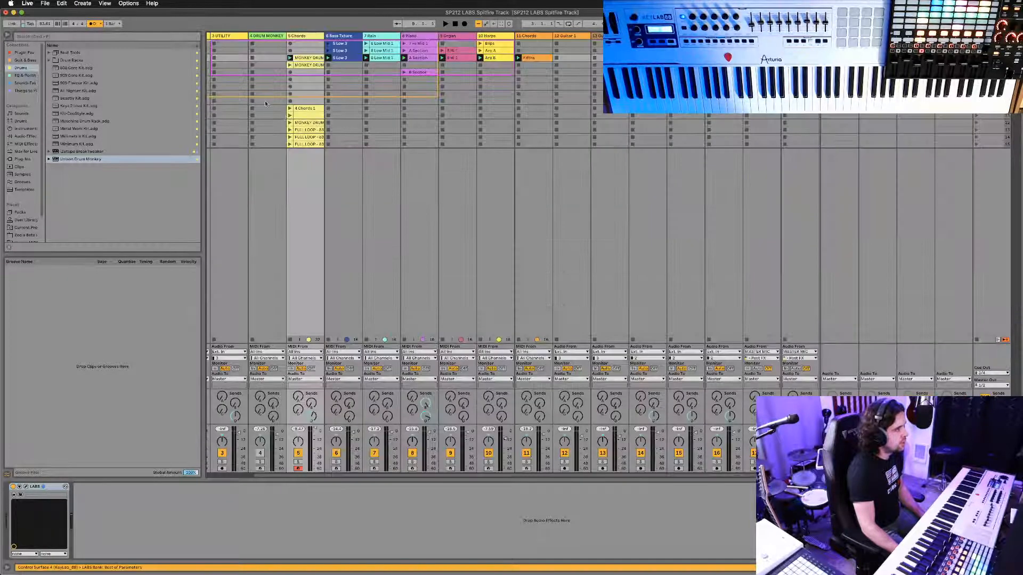
# Copy the third scene's clips, from track 5's MONKEY DRUMS through track 11, into the Arrangement and show the Arrangement View.
pyautogui.click(523, 63)
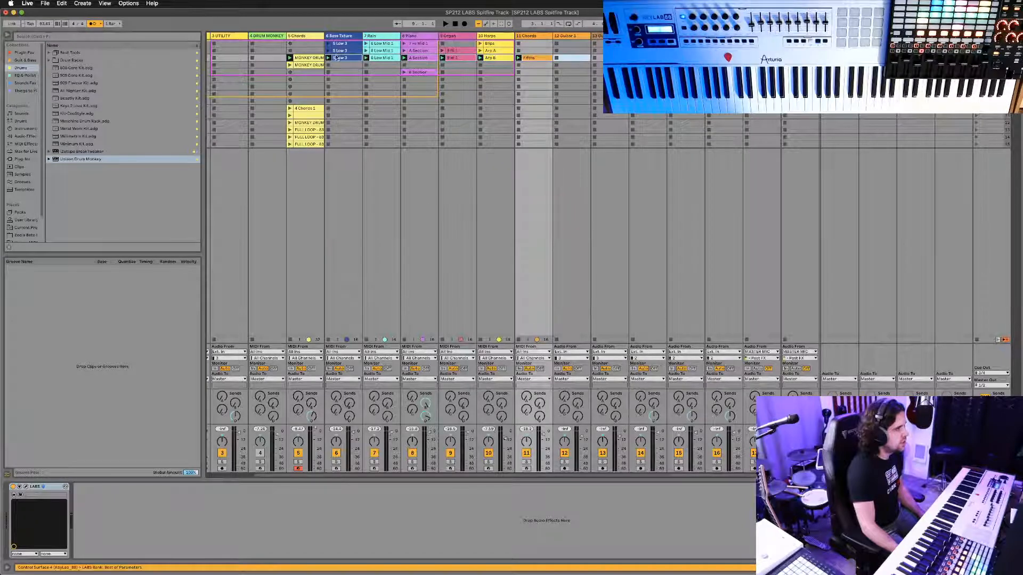
pyautogui.click(317, 59)
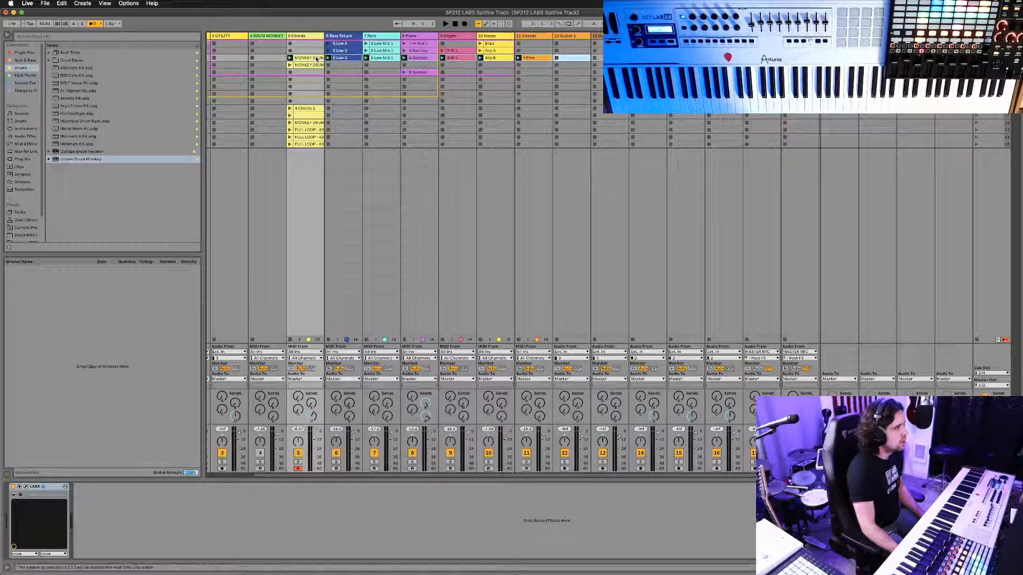
pyautogui.click(498, 45)
pyautogui.click(528, 56)
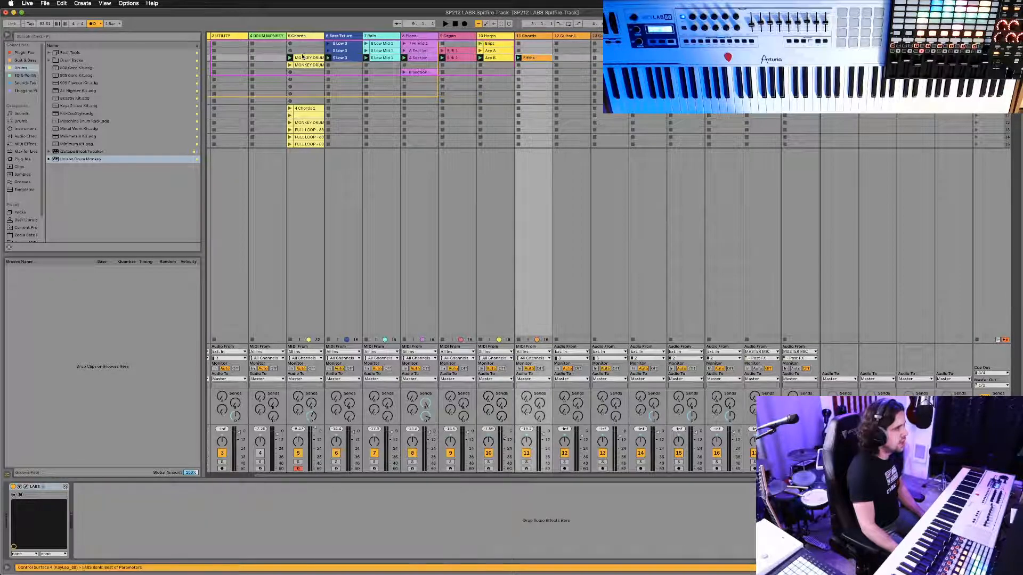
pyautogui.click(306, 61)
pyautogui.moveTo(557, 58); pyautogui.dragTo(245, 126)
pyautogui.press('Tab')
pyautogui.press('Tab')
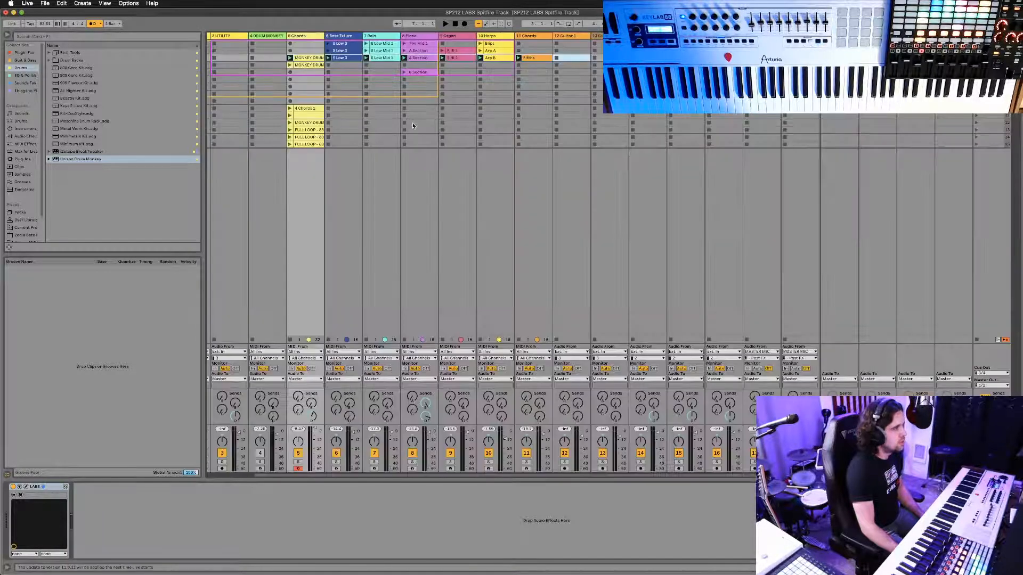
pyautogui.press('Tab')
pyautogui.click(924, 123)
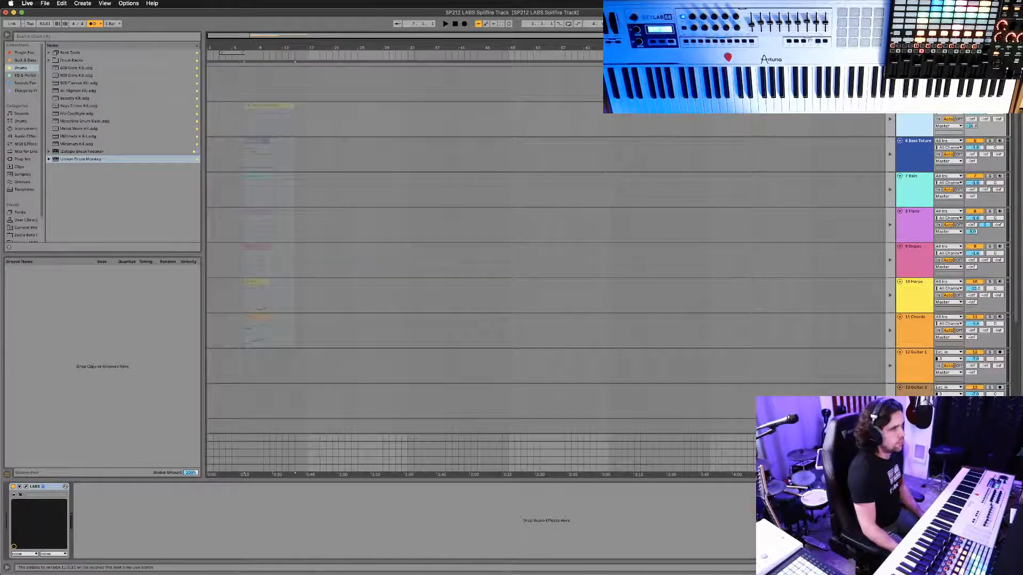
# Return playback to the Arrangement, move the Bass Texture and Rain clips to bar 1, and duplicate them six times.
pyautogui.click(890, 55)
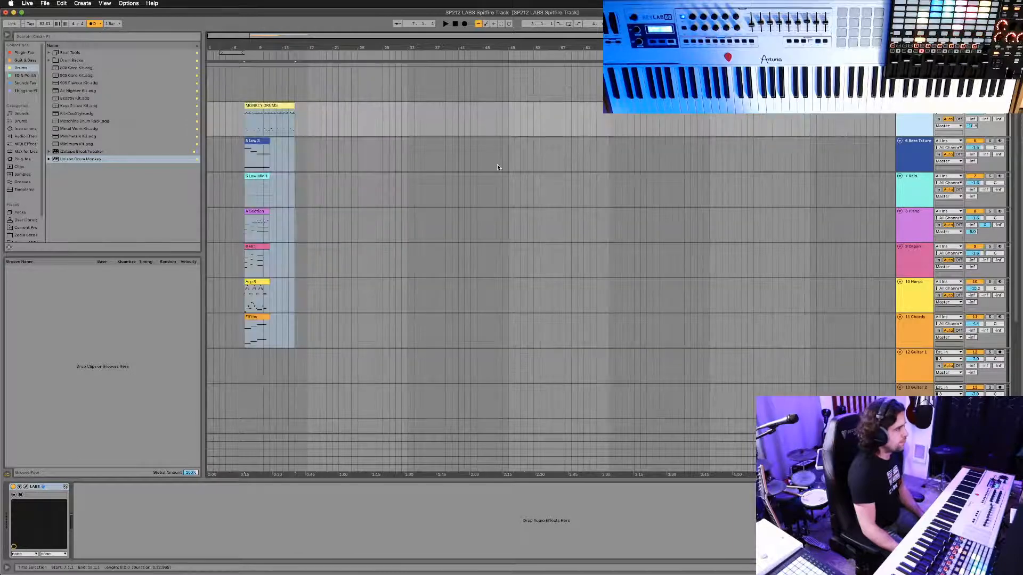
pyautogui.click(257, 148)
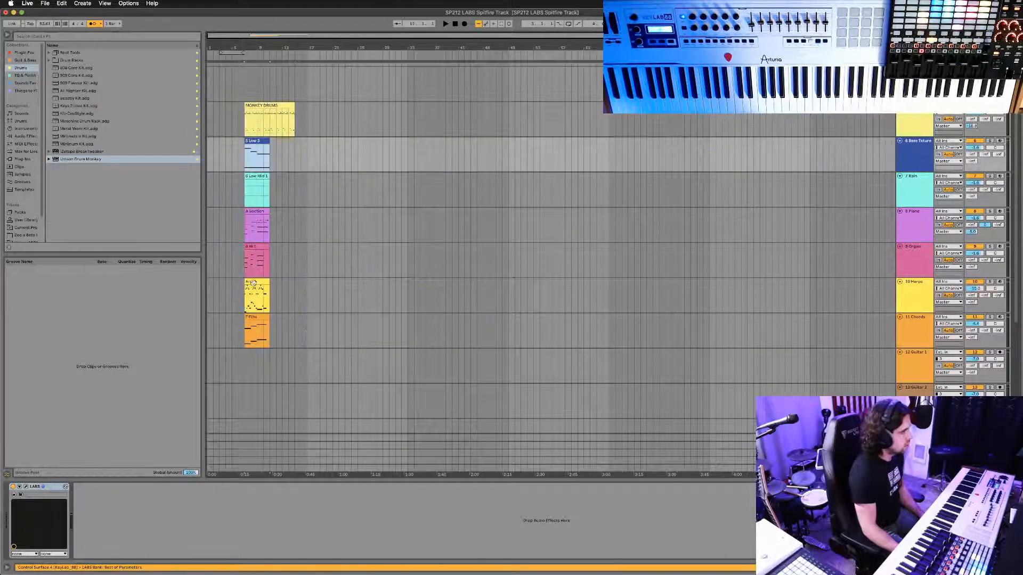
pyautogui.click(259, 177)
pyautogui.moveTo(200, 174); pyautogui.dragTo(226, 186)
pyautogui.press('super+d')
pyautogui.press('super+d')
pyautogui.press('super+d')
pyautogui.press('super+d')
pyautogui.press('super+d')
pyautogui.press('super+d')
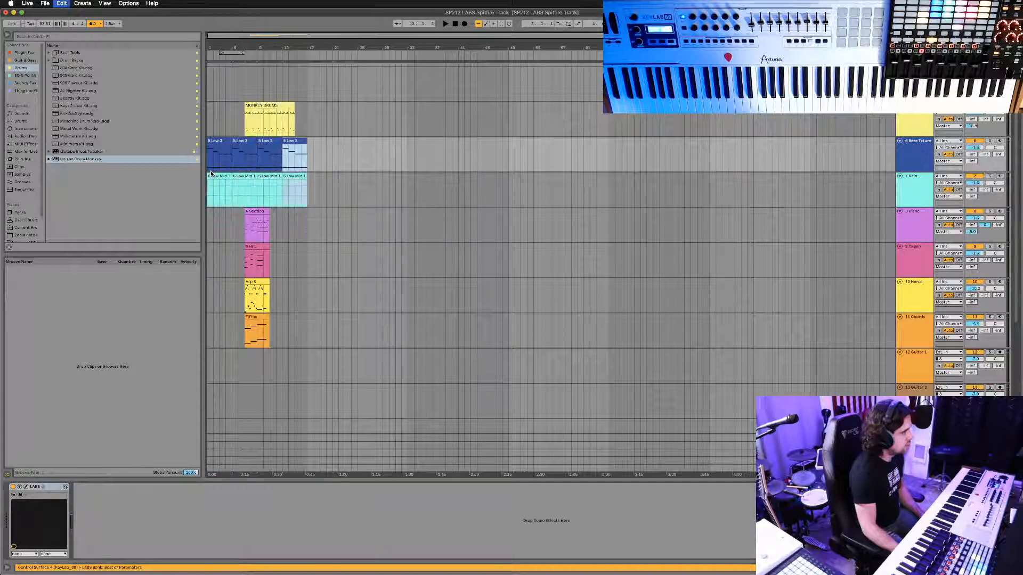
# Move the Piano A Section clip to bar 9 and the Organ clip to bar 17, and duplicate the Piano clip three times.
pyautogui.click(253, 211)
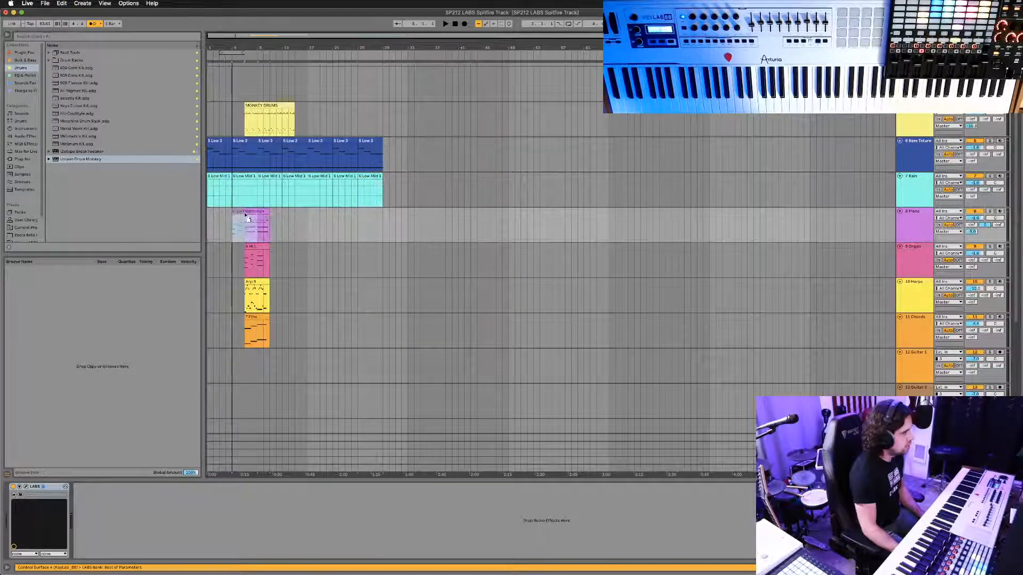
pyautogui.moveTo(258, 218); pyautogui.dragTo(318, 245)
pyautogui.click(275, 210)
pyautogui.press('super+d')
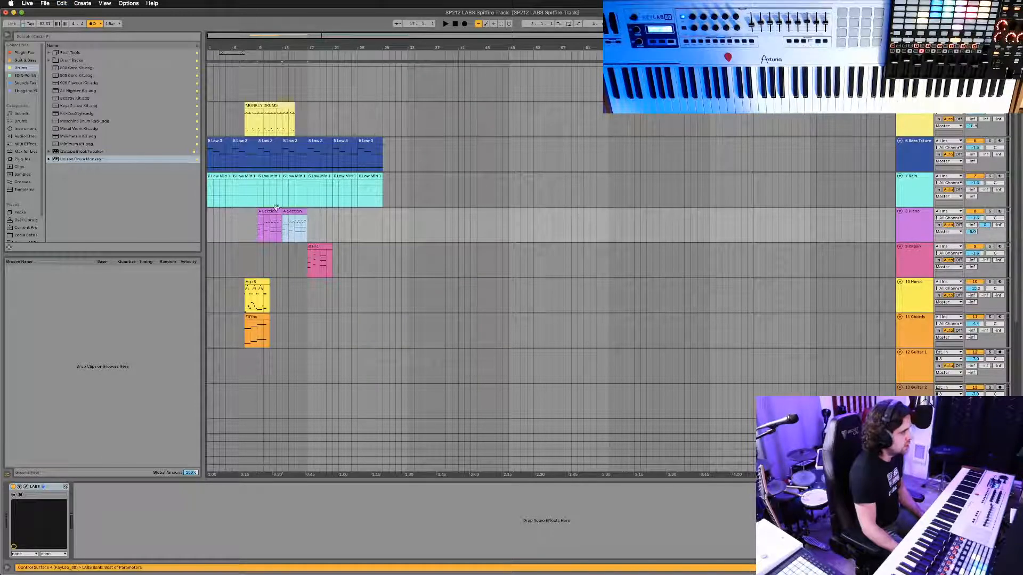
pyautogui.press('super+d')
pyautogui.press('super+d')
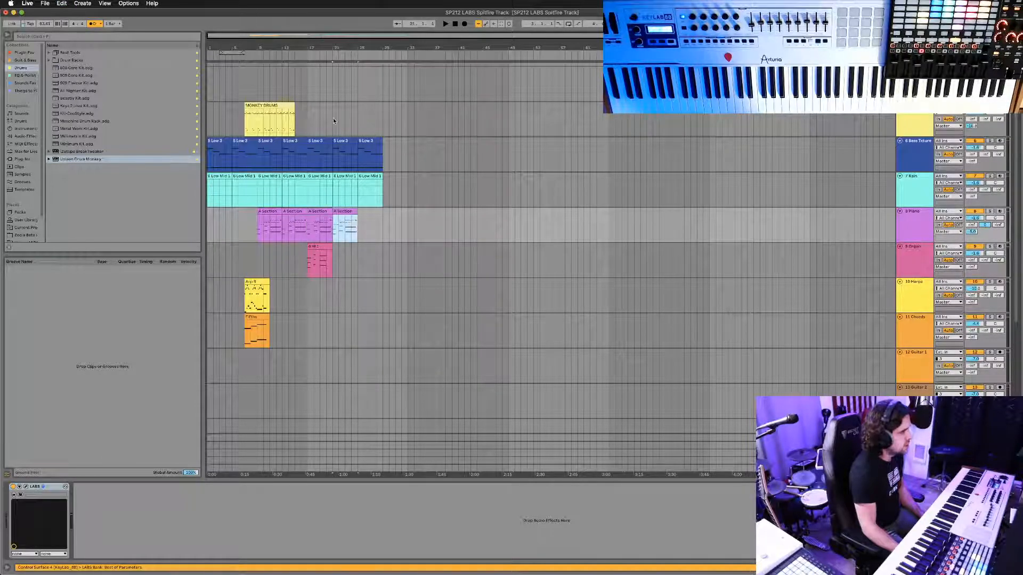
# Compare the Piano clips in the Session View and copy B Section into the Arrangement at bar 25, directly after the A Section clips.
pyautogui.press('Tab')
pyautogui.doubleClick(418, 50)
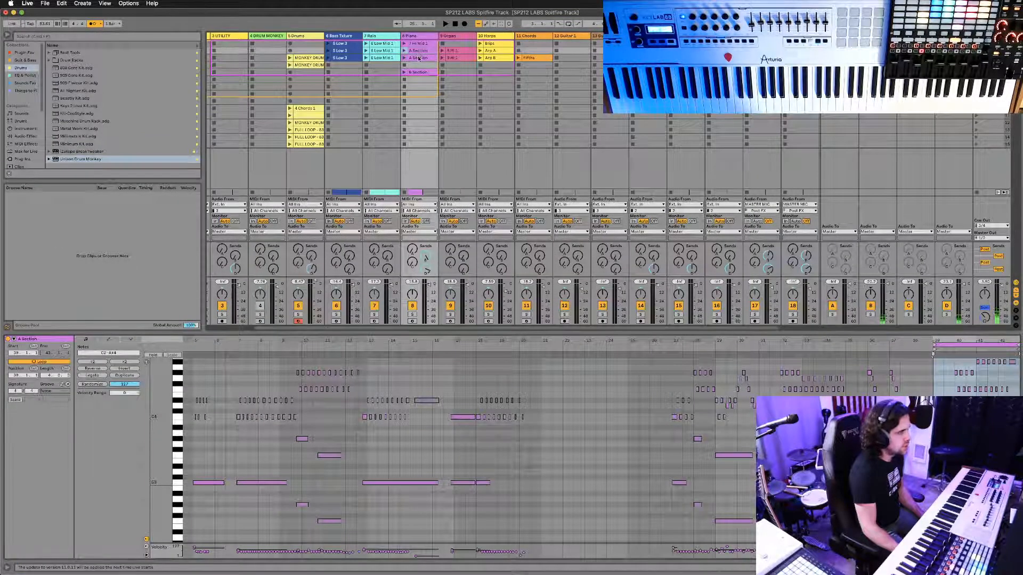
pyautogui.click(418, 58)
pyautogui.click(418, 44)
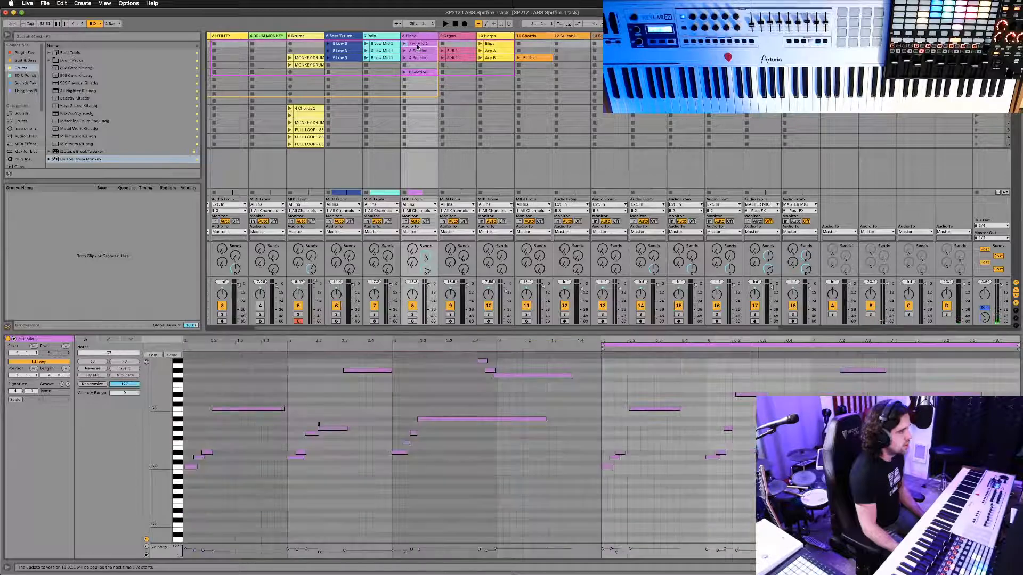
pyautogui.moveTo(418, 72); pyautogui.dragTo(359, 230)
pyautogui.press('Tab')
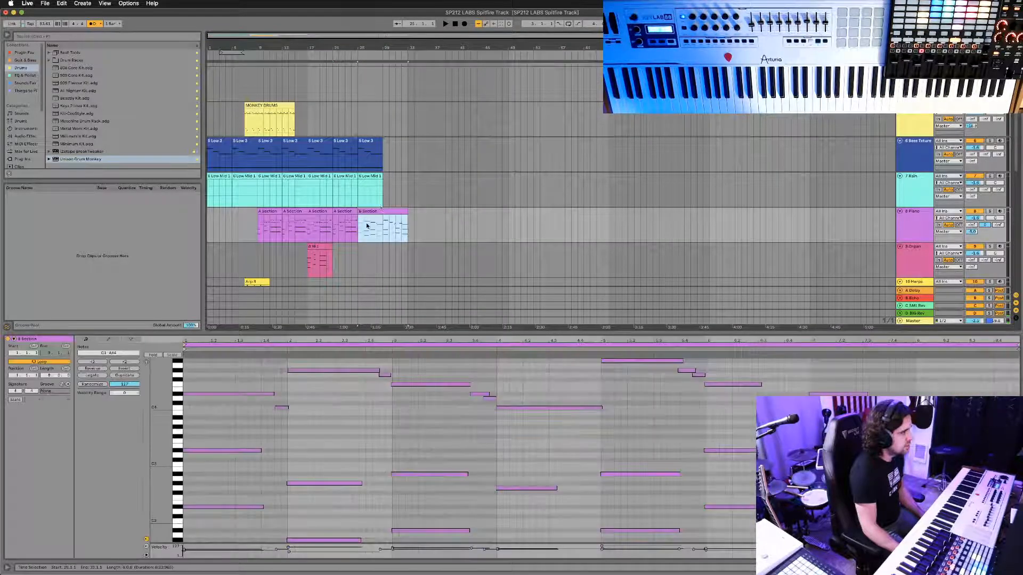
# Duplicate the last Bass Texture and Rain clips once so both tracks reach the end of the Piano's B Section.
pyautogui.click(373, 177)
pyautogui.keyDown('shift'); pyautogui.click(371, 141); pyautogui.keyUp('shift')
pyautogui.press('super+d')
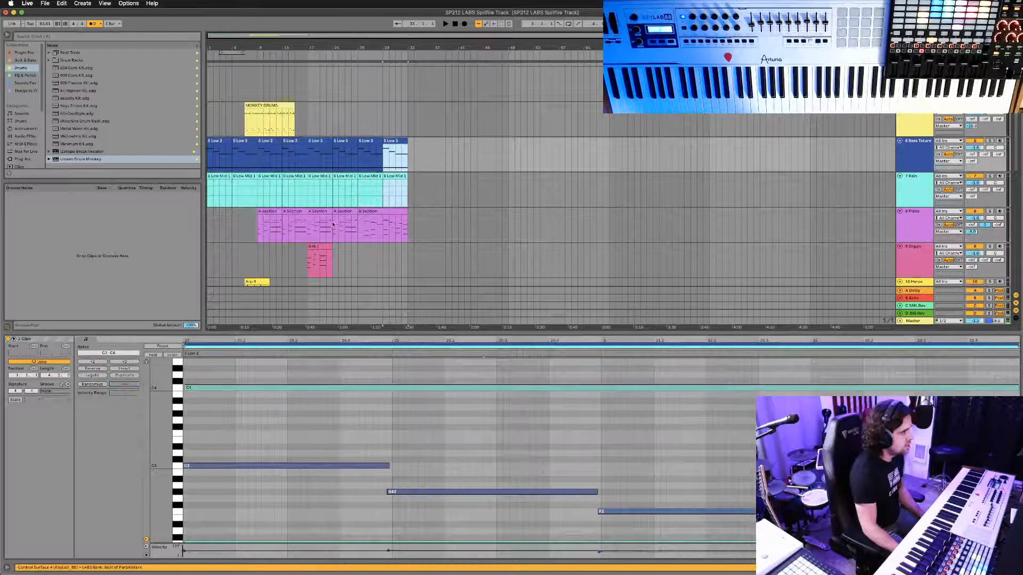
# Copy the Harps track's Blips, Arp A and Arp B clips into the Arrangement from bar 17 and delete the earlier Arp B clip.
pyautogui.scroll(-2, 294, 268)
pyautogui.scroll(-1, 294, 268)
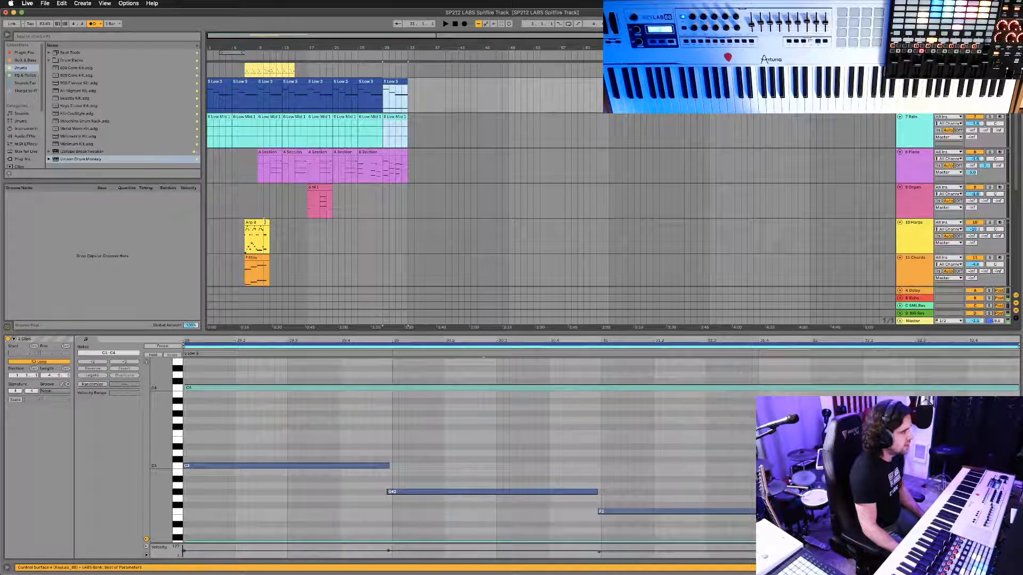
pyautogui.click(262, 222)
pyautogui.press('Tab')
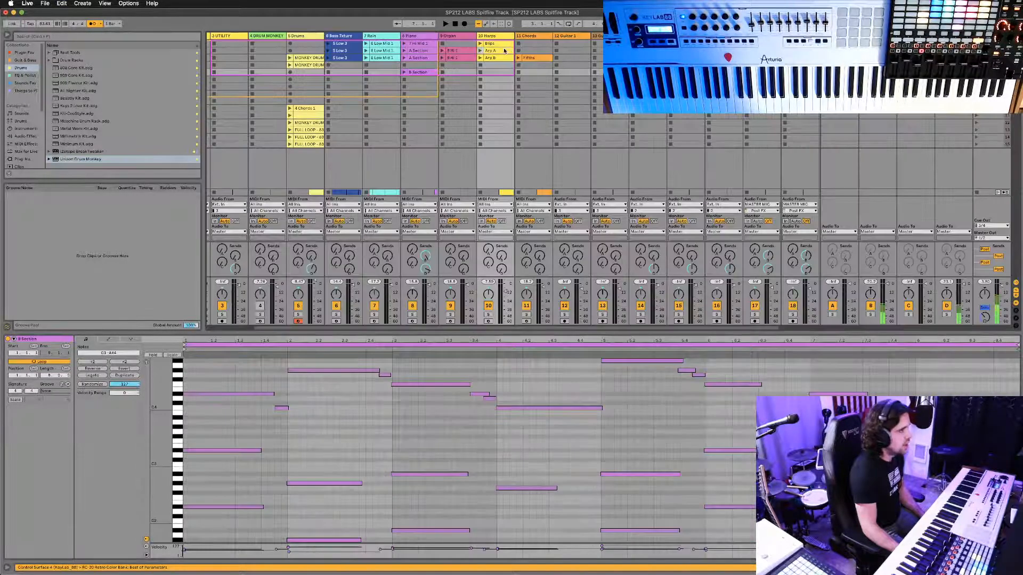
pyautogui.click(499, 51)
pyautogui.click(499, 44)
pyautogui.keyDown('shift'); pyautogui.click(497, 57); pyautogui.keyUp('shift')
pyautogui.press('Tab')
pyautogui.moveTo(496, 50); pyautogui.dragTo(308, 244)
pyautogui.click(264, 220)
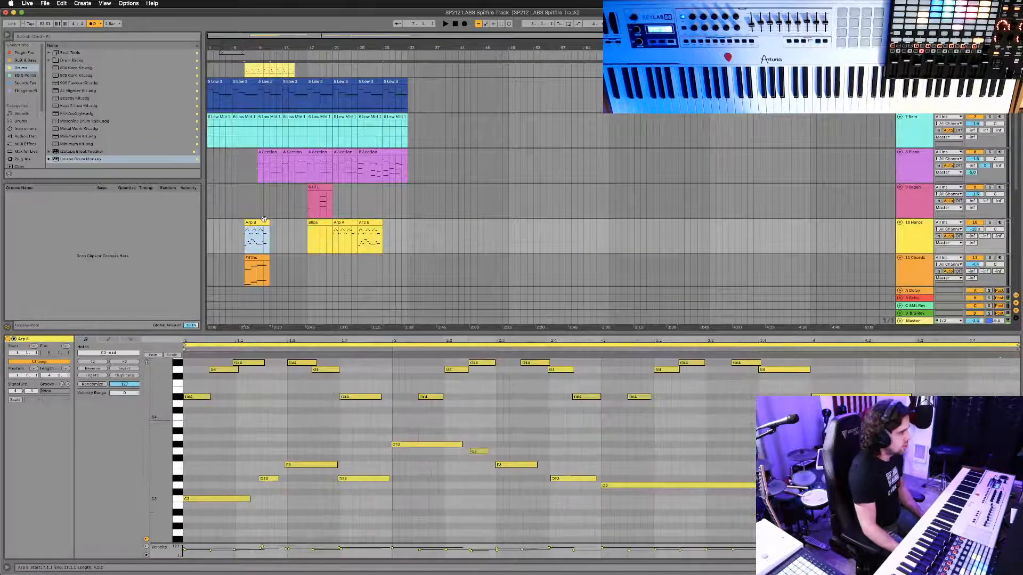
pyautogui.press('Delete')
# Move the Harps track's Arp A and Arp B clips to bar 33, and duplicate the Blips and Organ clips once each.
pyautogui.click(323, 221)
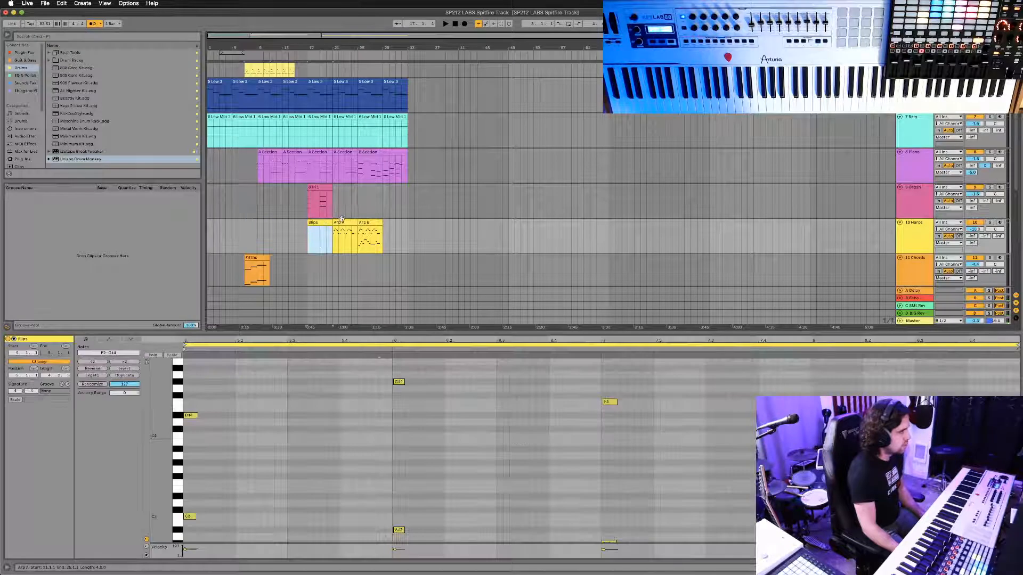
pyautogui.click(346, 221)
pyautogui.keyDown('shift'); pyautogui.click(367, 222); pyautogui.keyUp('shift')
pyautogui.moveTo(367, 222); pyautogui.dragTo(447, 228)
pyautogui.click(312, 223)
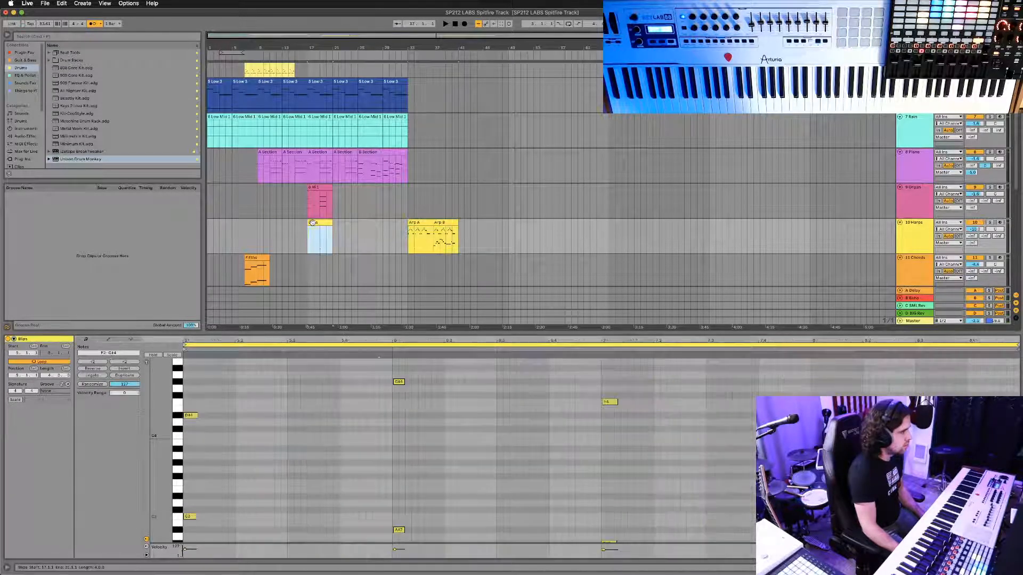
pyautogui.hotkey('ctrl', 'd')
pyautogui.click(317, 187)
pyautogui.hotkey('ctrl', 'd')
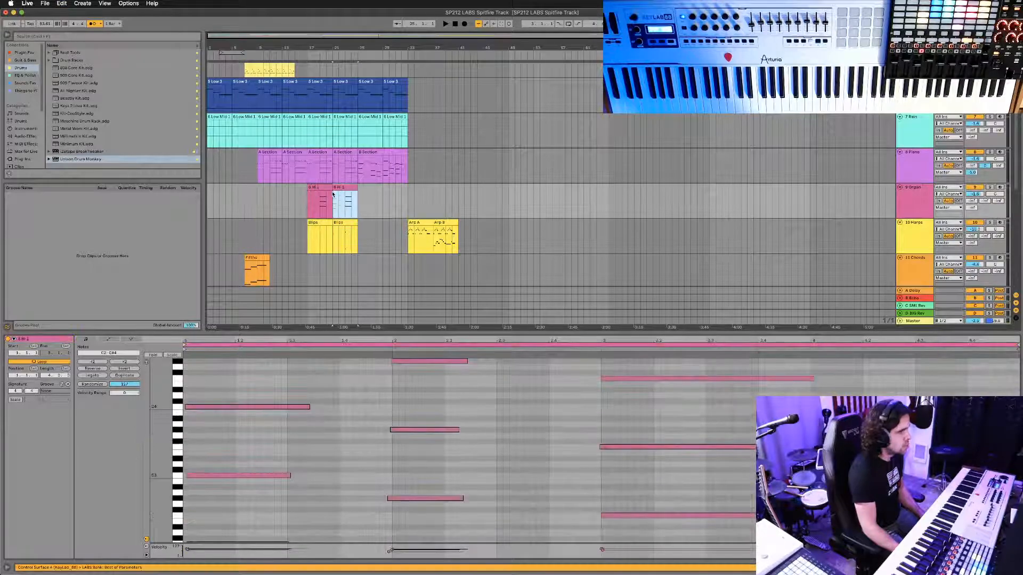
# Rename track 11 from Chords to Choir.
pyautogui.scroll(-2, 321, 228)
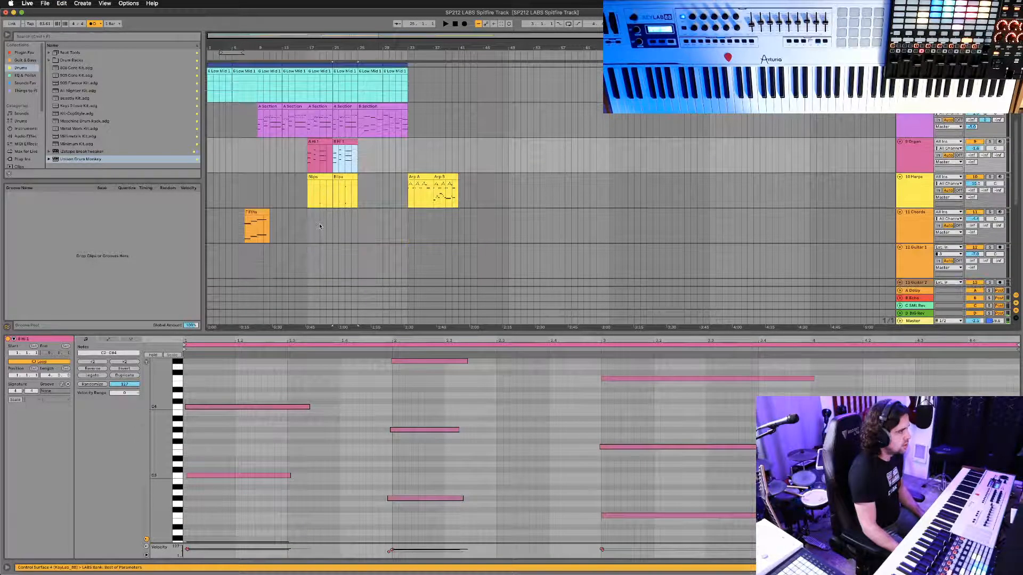
pyautogui.click(924, 221)
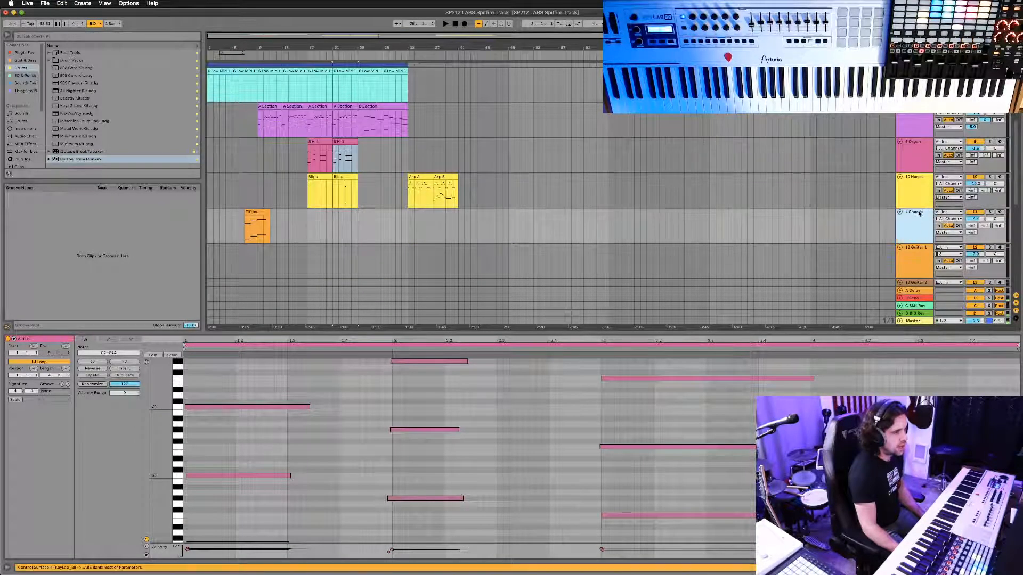
pyautogui.write('Choi')
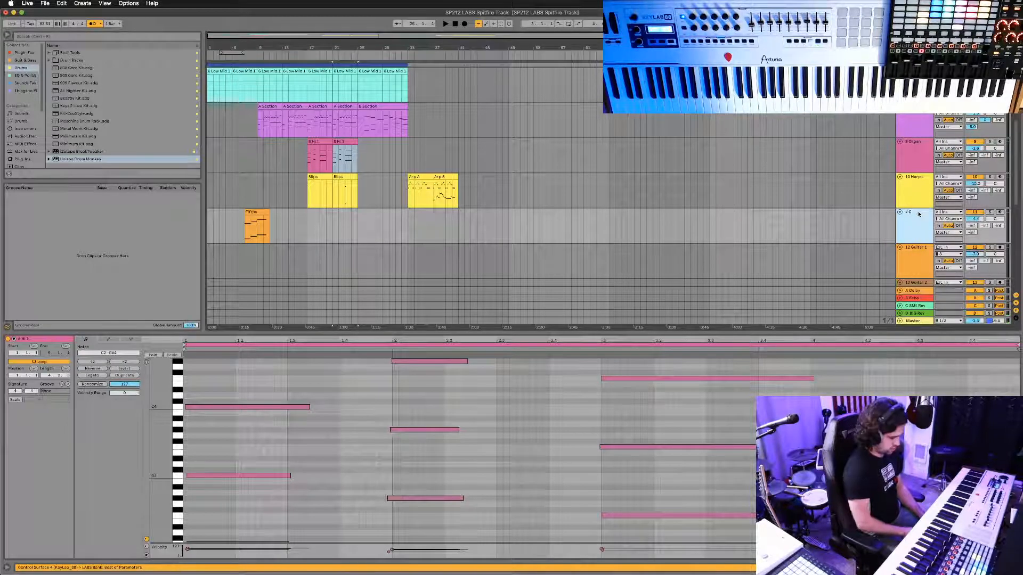
pyautogui.write('r')
pyautogui.press('Return')
pyautogui.scroll(2, 248, 255)
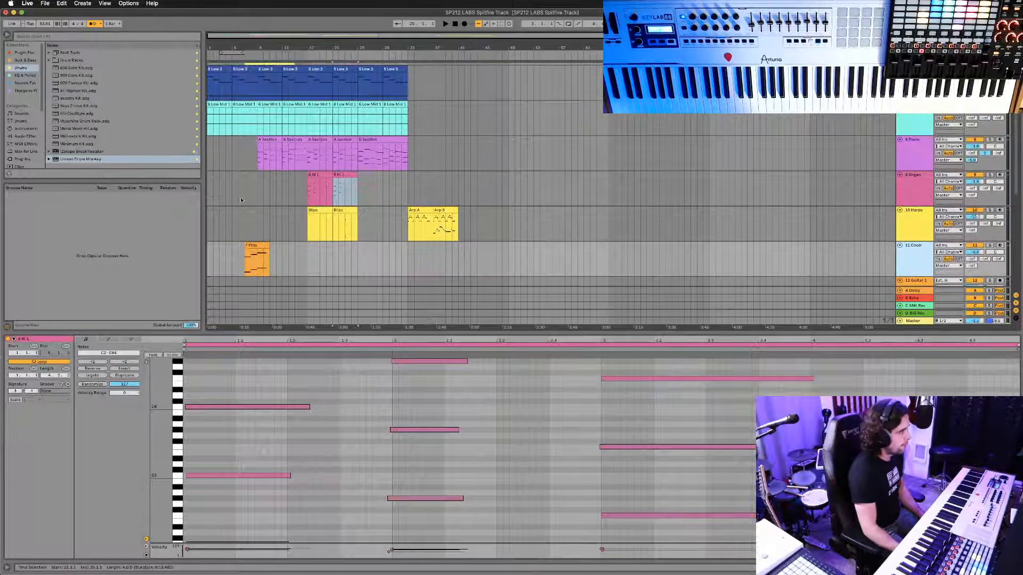
# Move the Choir track's clip to bar 1 and duplicate it five times.
pyautogui.click(248, 255)
pyautogui.moveTo(252, 246); pyautogui.dragTo(212, 246)
pyautogui.hotkey('ctrl', 'd')
pyautogui.hotkey('ctrl', 'd')
pyautogui.hotkey('ctrl', 'd')
pyautogui.hotkey('ctrl', 'd')
pyautogui.hotkey('ctrl', 'd')
# Move the MONKEY DRUMS clip on the Drums track to bar 9, in line with the first Piano clip.
pyautogui.scroll(3, 267, 213)
pyautogui.scroll(-2, 267, 213)
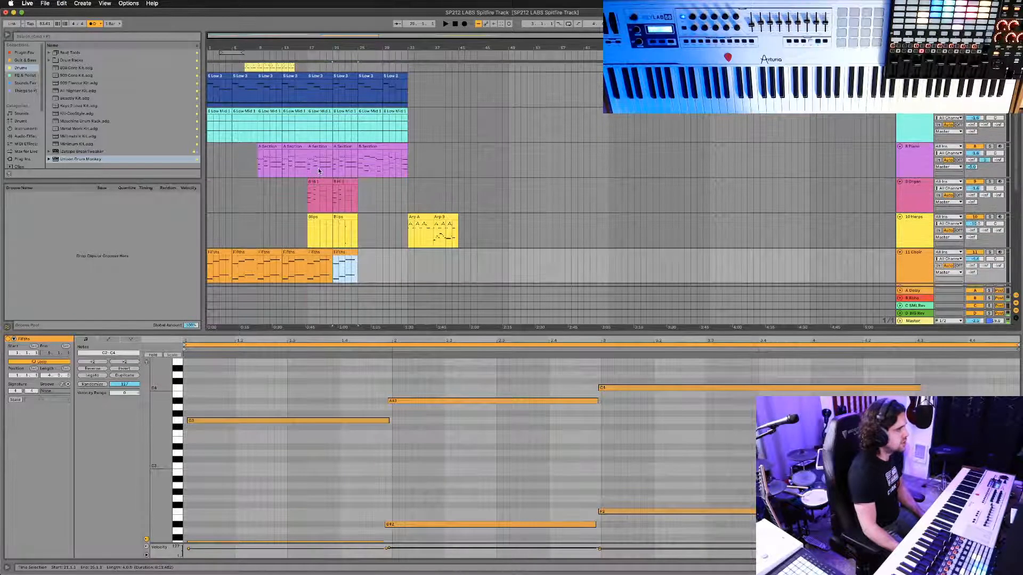
pyautogui.scroll(3, 294, 120)
pyautogui.click(287, 136)
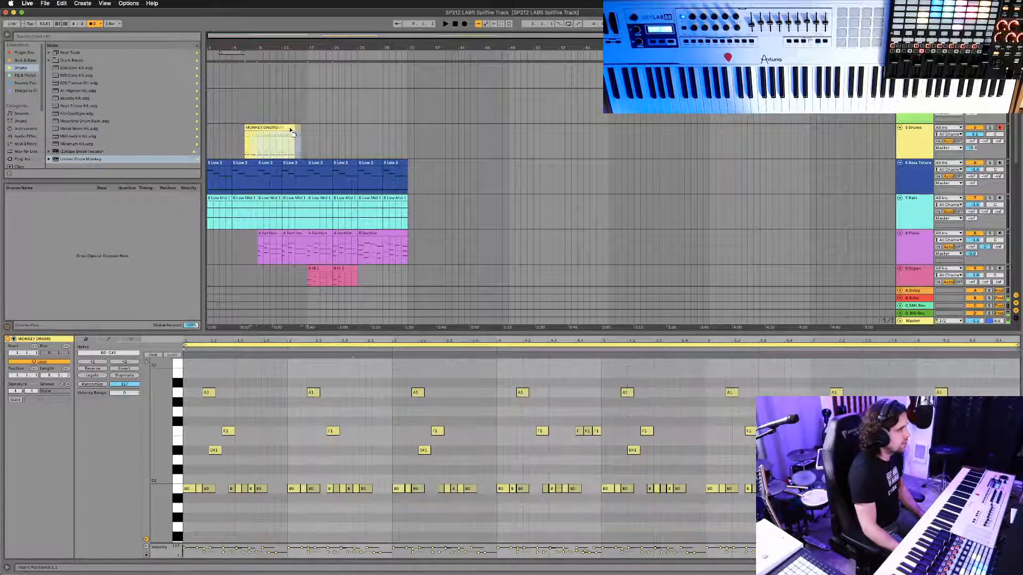
pyautogui.moveTo(296, 130); pyautogui.dragTo(293, 127)
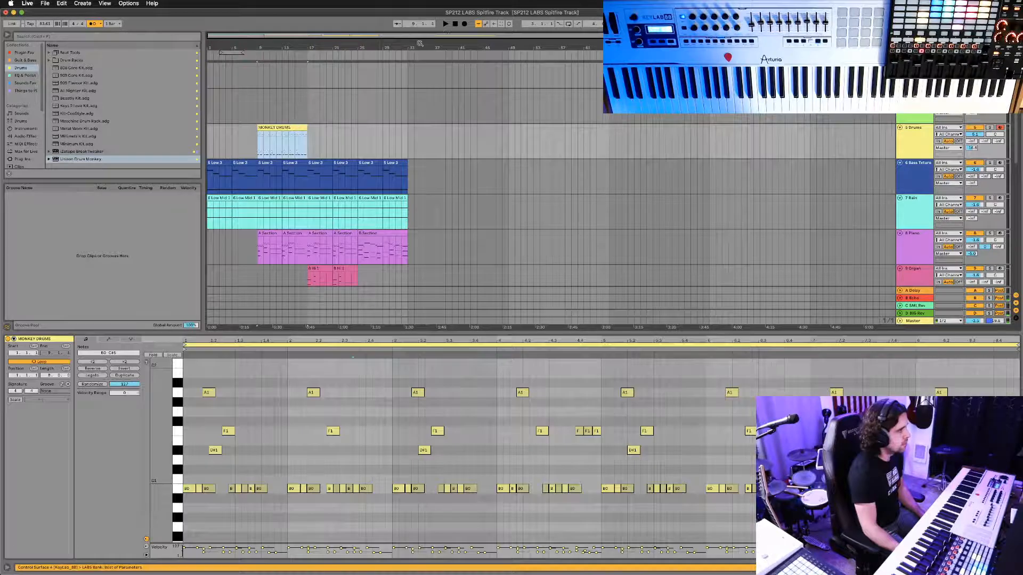
# Play the Arrangement from the start and extend the loop to cover 32 bars, from bar 1 to bar 33.
pyautogui.click(455, 27)
pyautogui.press('space')
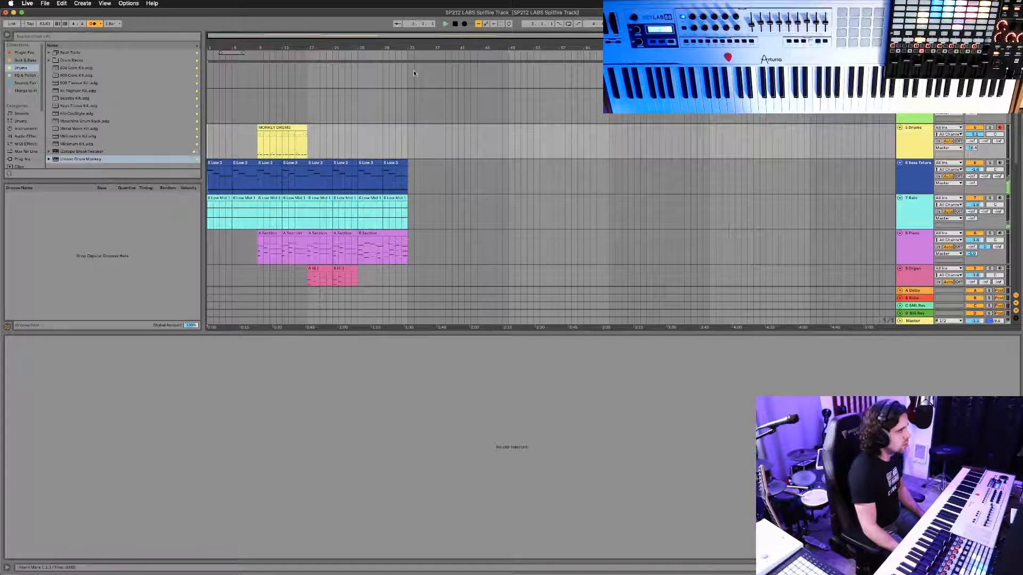
pyautogui.scroll(-1, 413, 100)
pyautogui.scroll(-4, 413, 100)
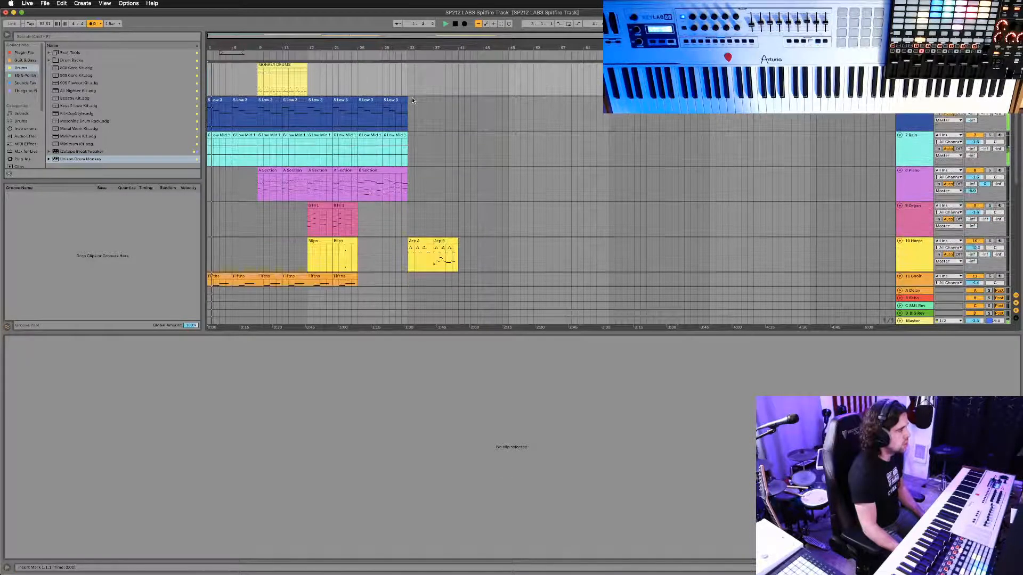
pyautogui.scroll(2, 416, 105)
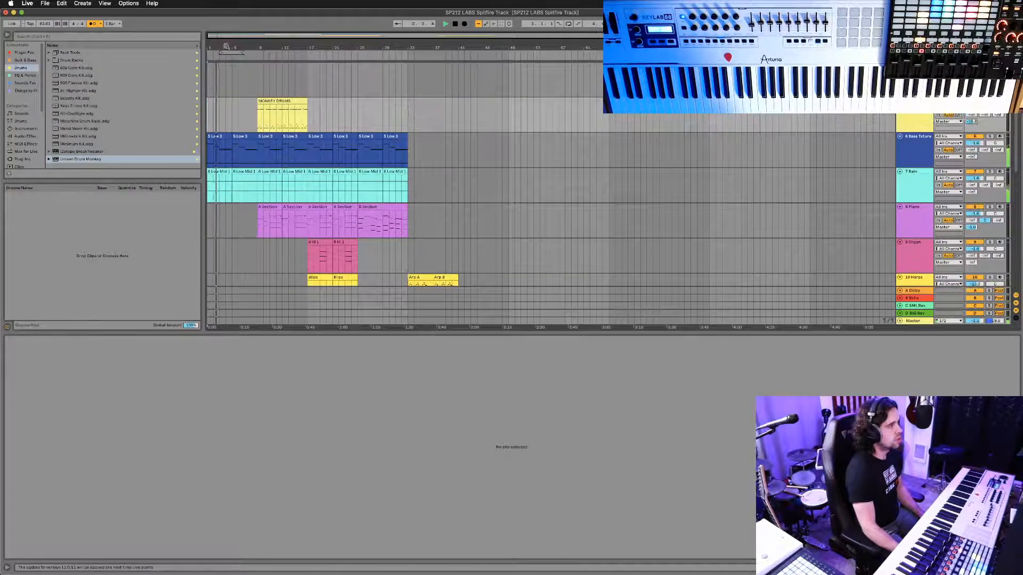
pyautogui.moveTo(221, 52); pyautogui.dragTo(407, 48)
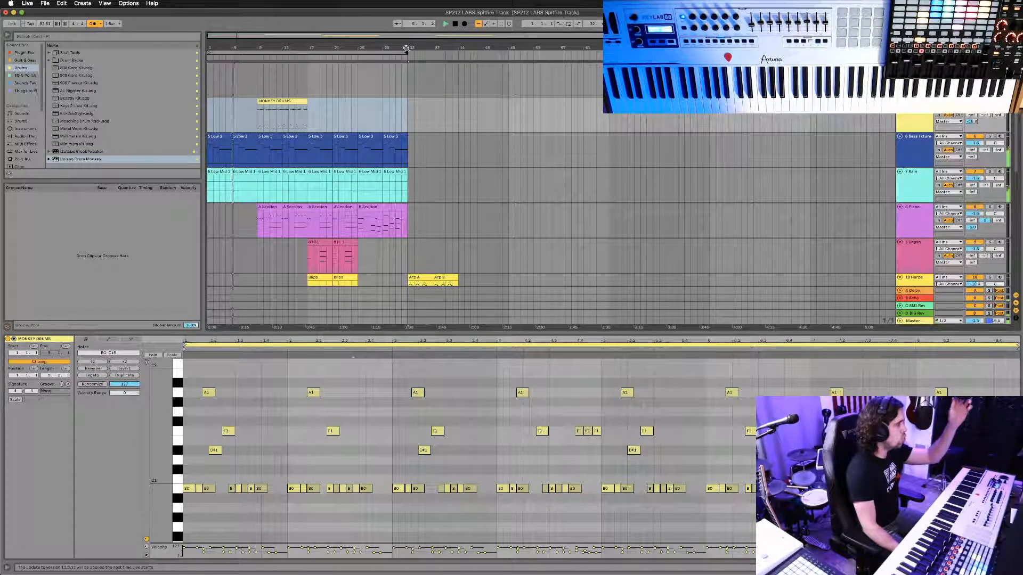
pyautogui.click(373, 114)
# Move the MASTER MIC track from the end of the track list to above the Drums track while the Arrangement plays.
pyautogui.scroll(-1, 372, 114)
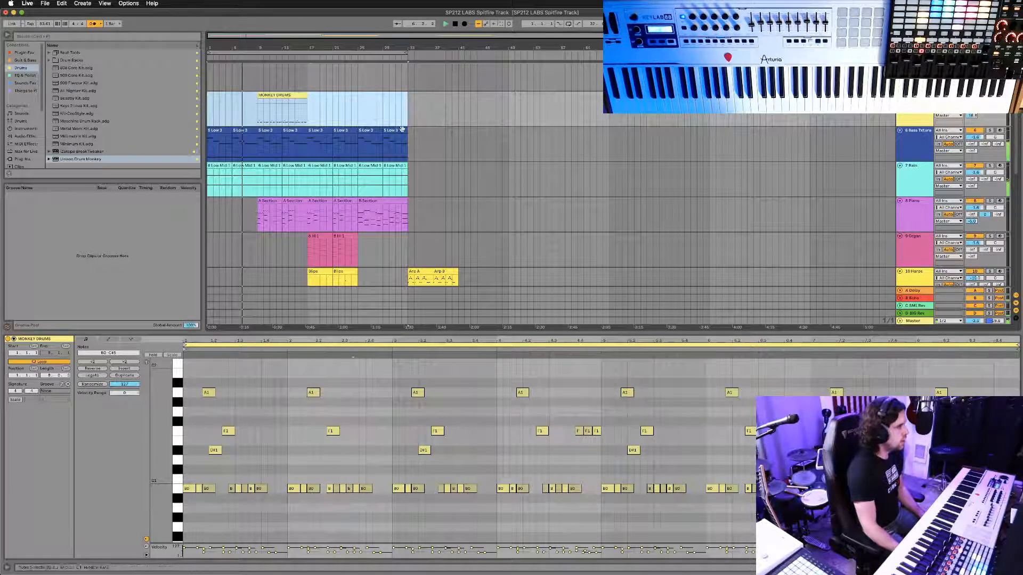
pyautogui.scroll(-1, 466, 155)
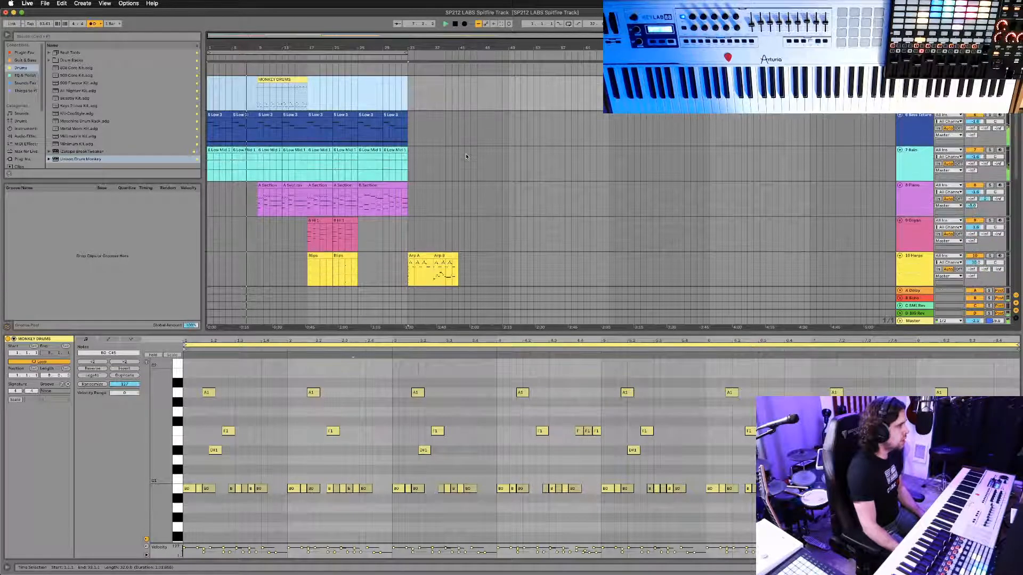
pyautogui.scroll(-1, 465, 155)
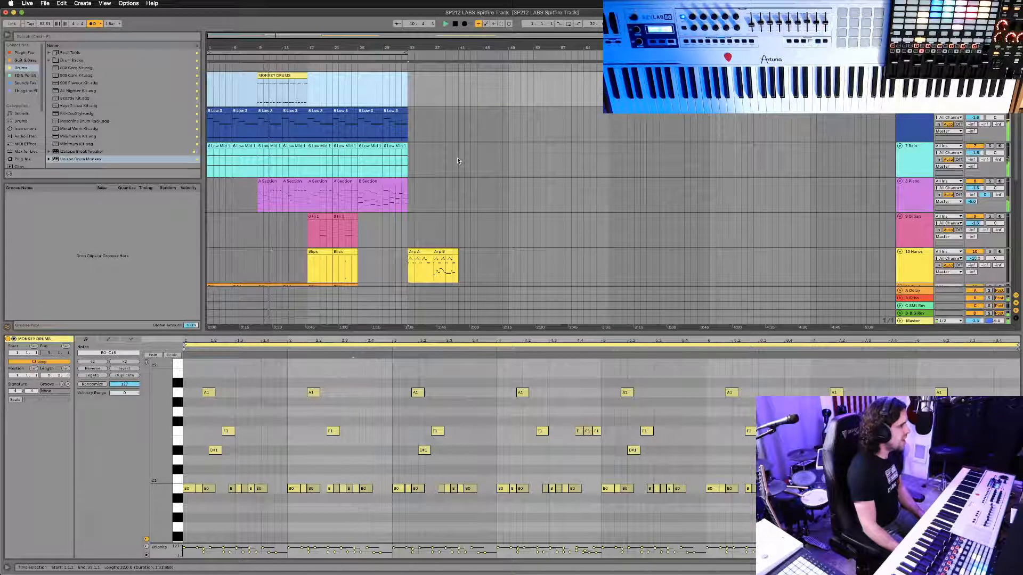
pyautogui.scroll(-2, 457, 160)
pyautogui.scroll(-3, 457, 160)
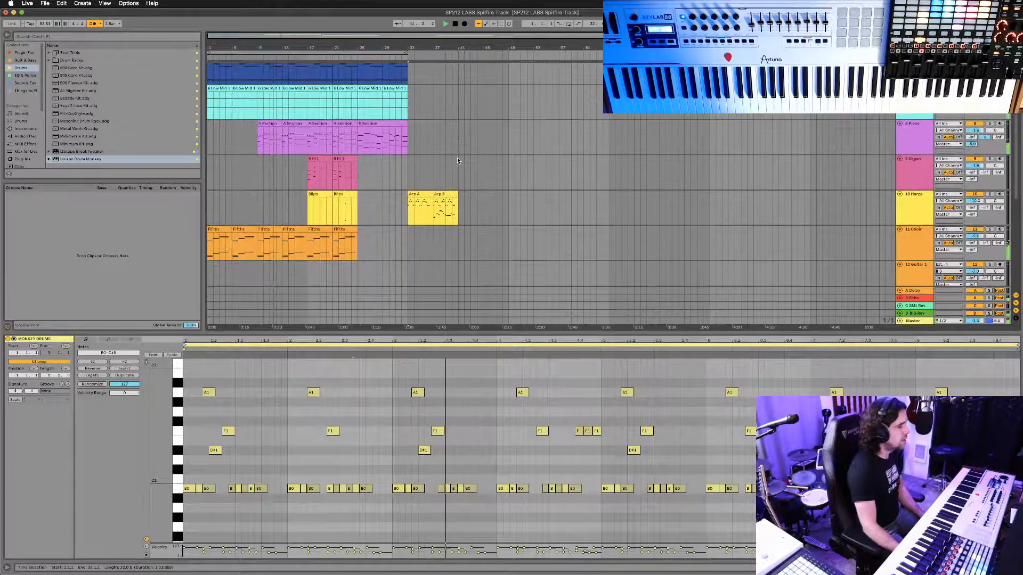
pyautogui.scroll(-12, 457, 160)
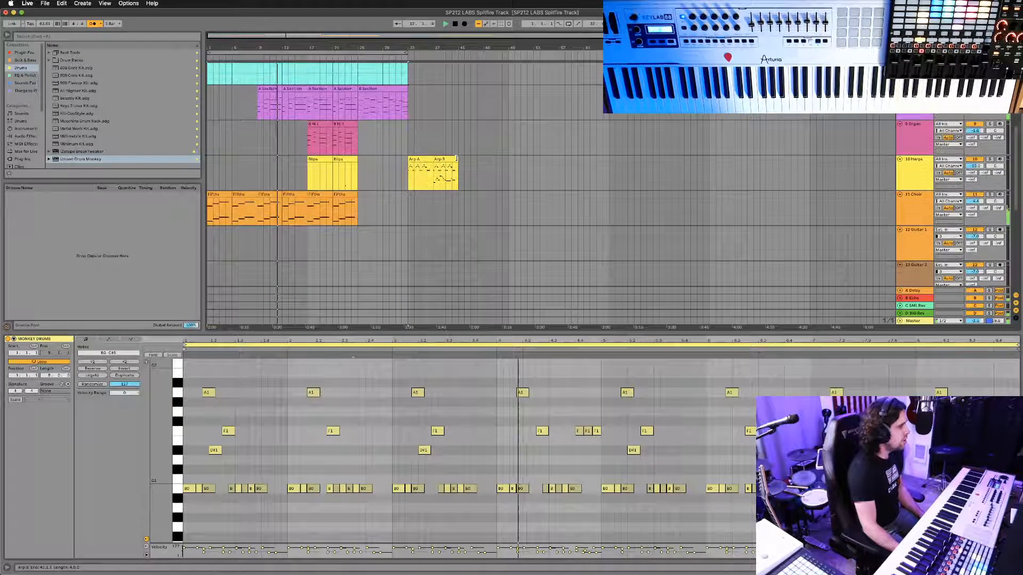
pyautogui.scroll(-2, 536, 213)
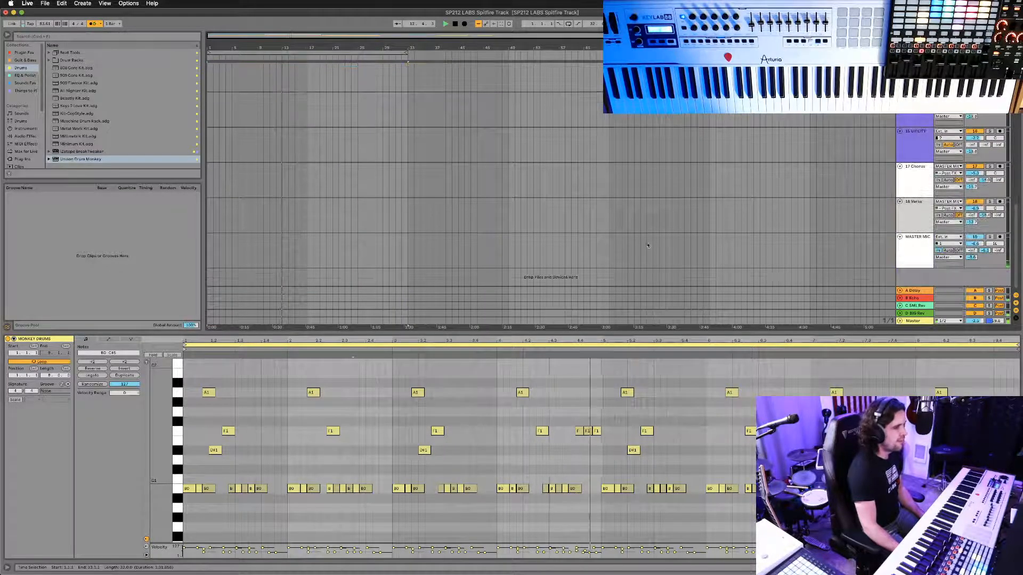
pyautogui.click(913, 256)
pyautogui.moveTo(913, 256); pyautogui.dragTo(912, 116)
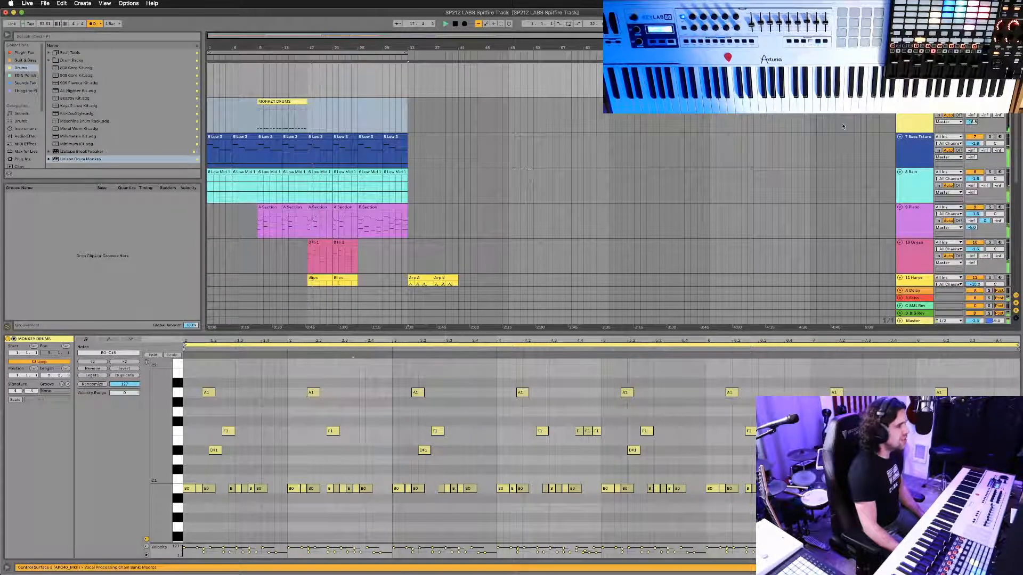
pyautogui.scroll(1, 783, 139)
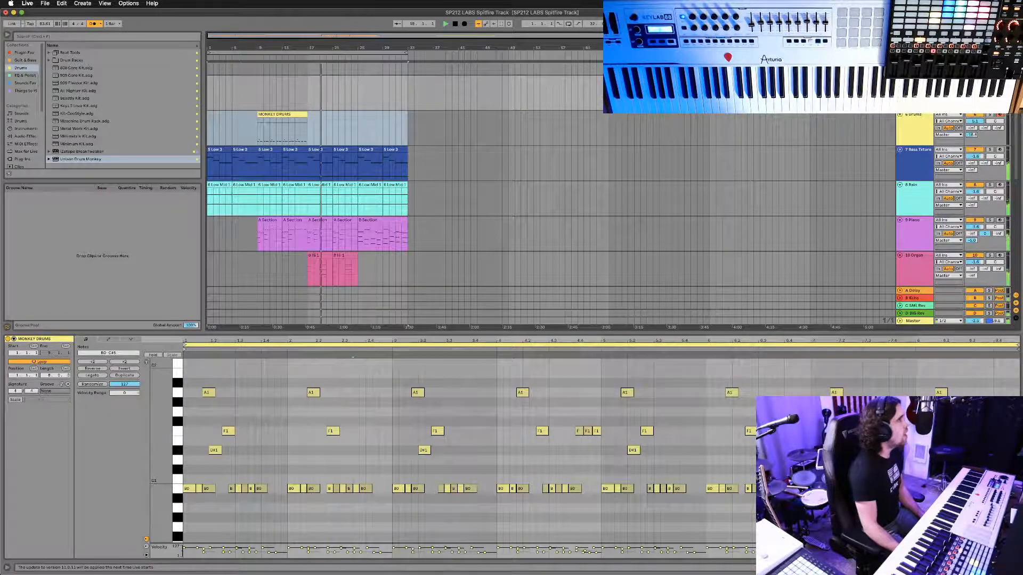
# Copy the MONKEY DRUMS clip to bar 25 and move the bar-25 clips on tracks 7 to 9 to bar 33.
pyautogui.hotkey('shift', 'Tab')
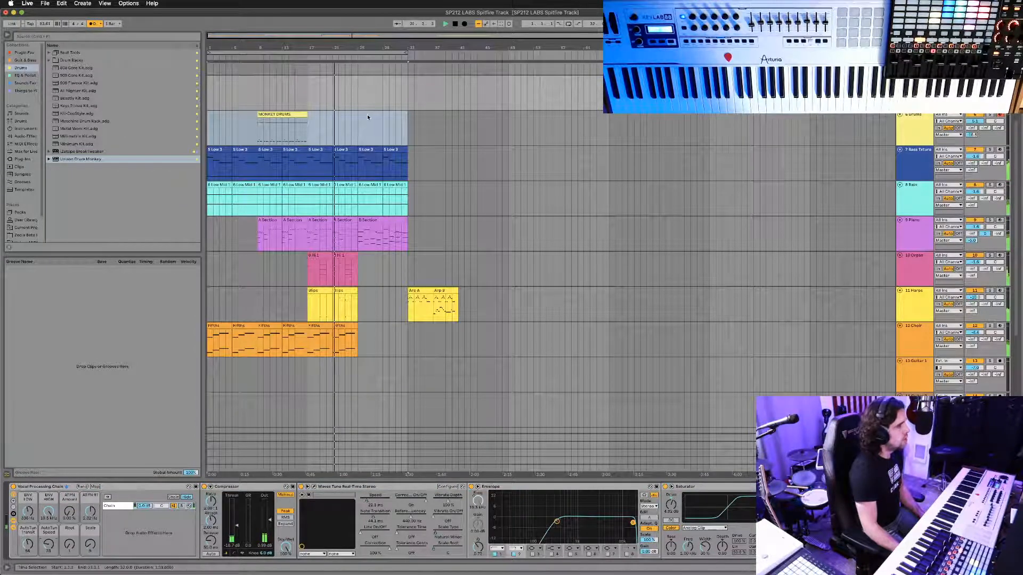
pyautogui.moveTo(293, 114); pyautogui.dragTo(394, 116)
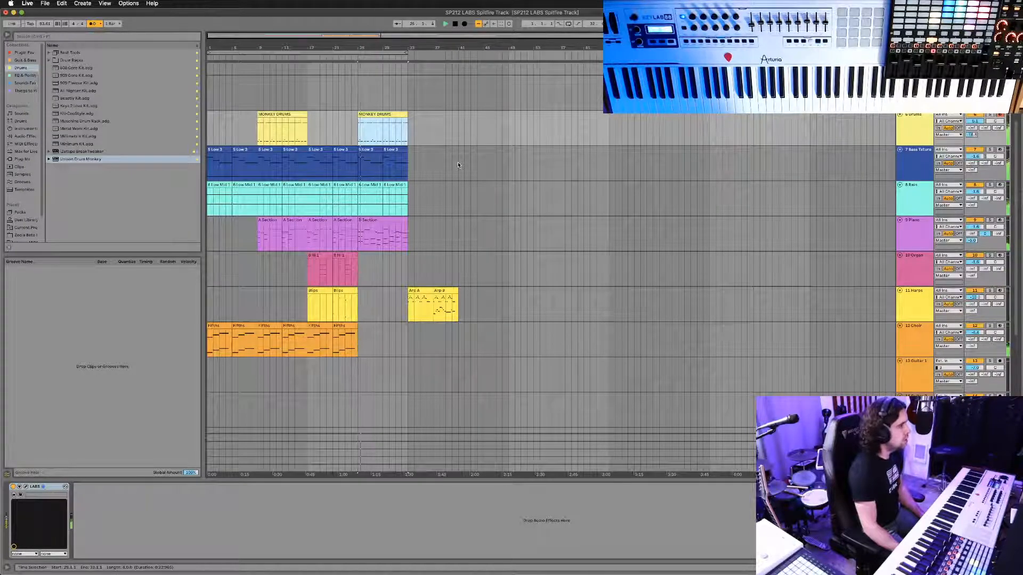
pyautogui.click(375, 220)
pyautogui.keyDown('shift'); pyautogui.click(375, 149); pyautogui.keyUp('shift')
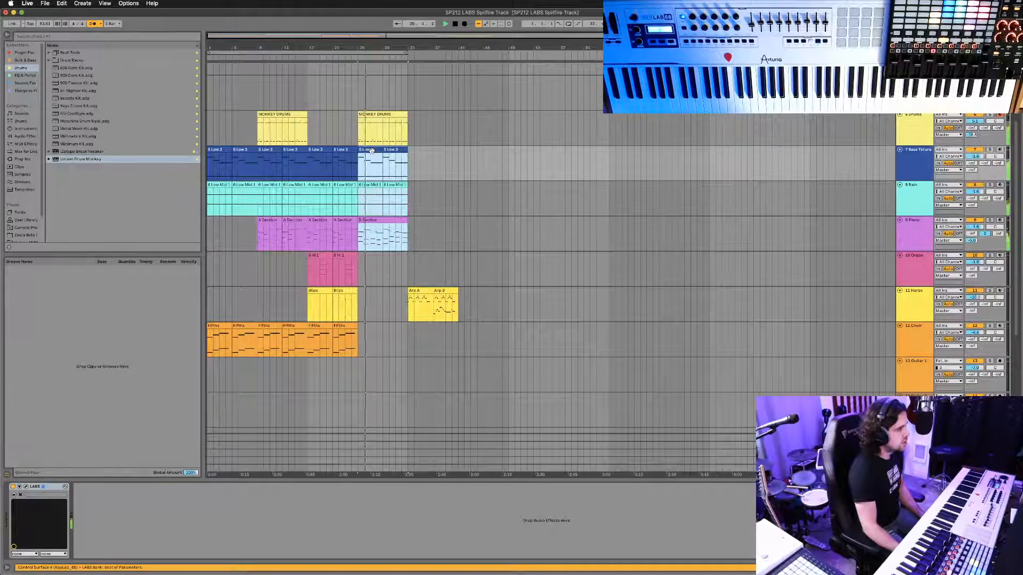
pyautogui.moveTo(374, 149); pyautogui.dragTo(425, 152)
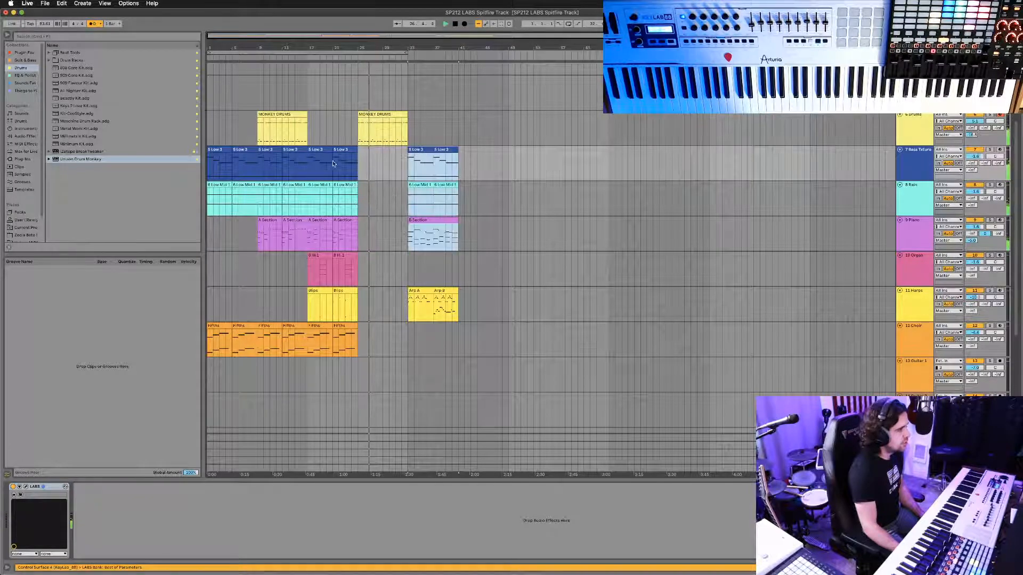
# Duplicate the clips from bars 17 to 25 on tracks 7 to 12 to bar 25, and set the loop start to bar 17.
pyautogui.click(321, 150)
pyautogui.keyDown('shift'); pyautogui.click(352, 327); pyautogui.keyUp('shift')
pyautogui.press('super+d')
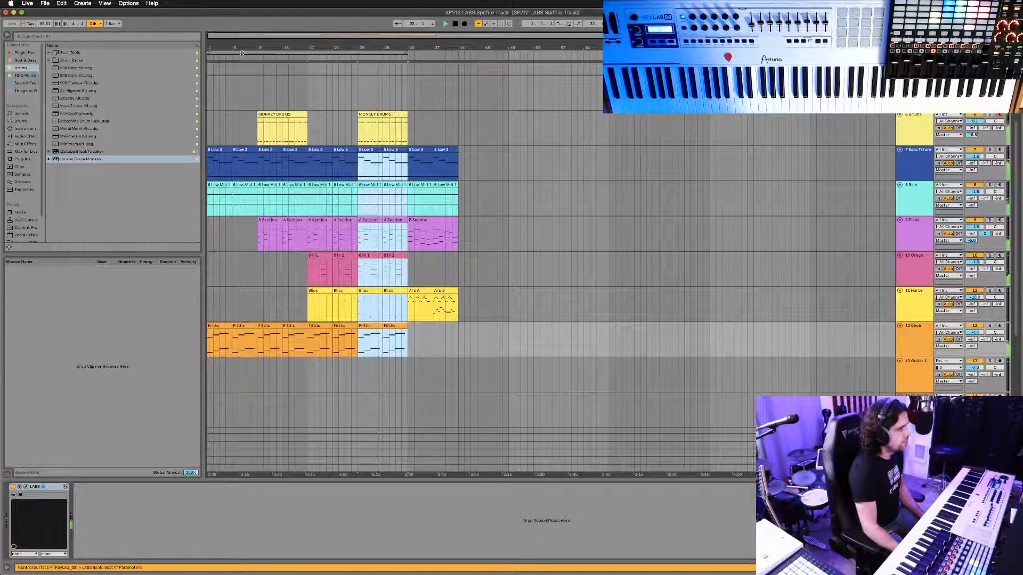
pyautogui.moveTo(209, 53); pyautogui.dragTo(308, 62)
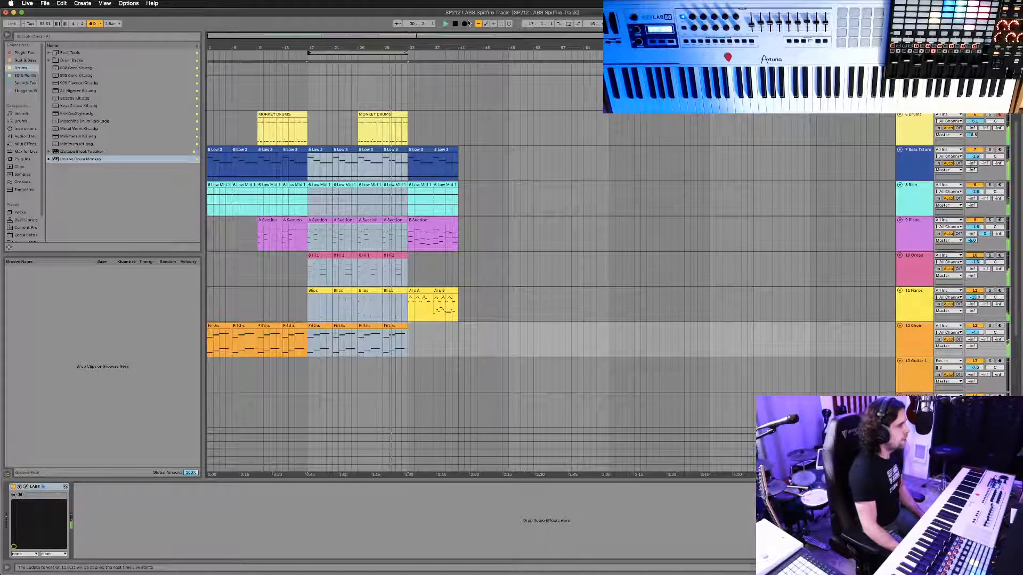
# Lower a return send on the MASTER MIC track in the Session view and save the set.
pyautogui.hotkey('shift', 'Tab')
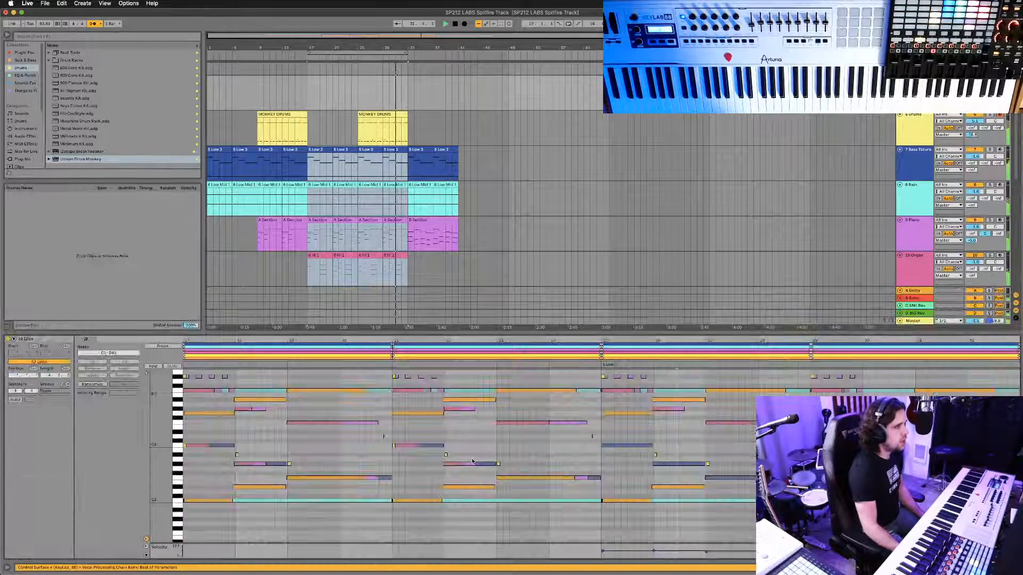
pyautogui.press('Tab')
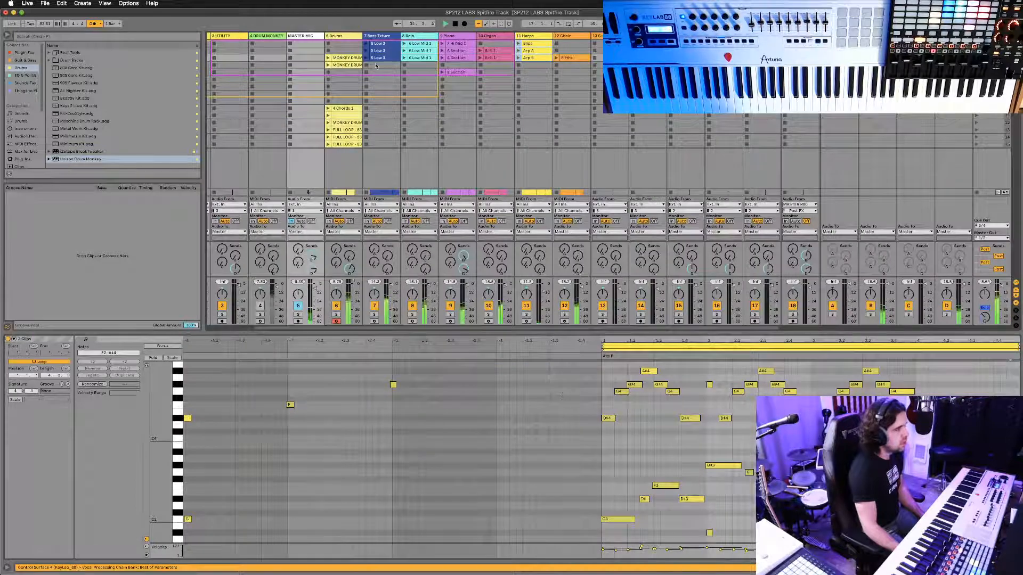
pyautogui.moveTo(310, 254); pyautogui.dragTo(312, 266)
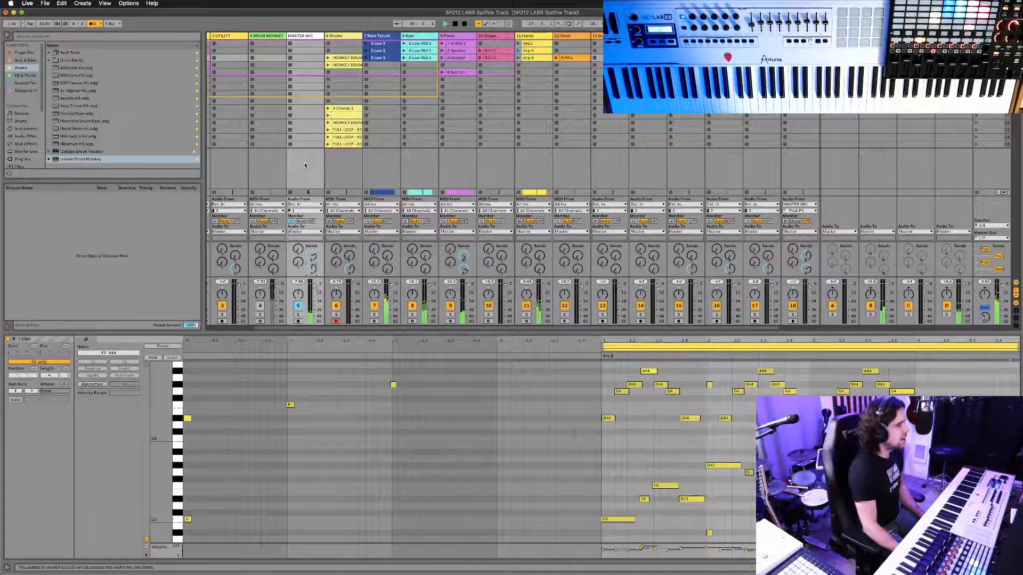
pyautogui.press('Tab')
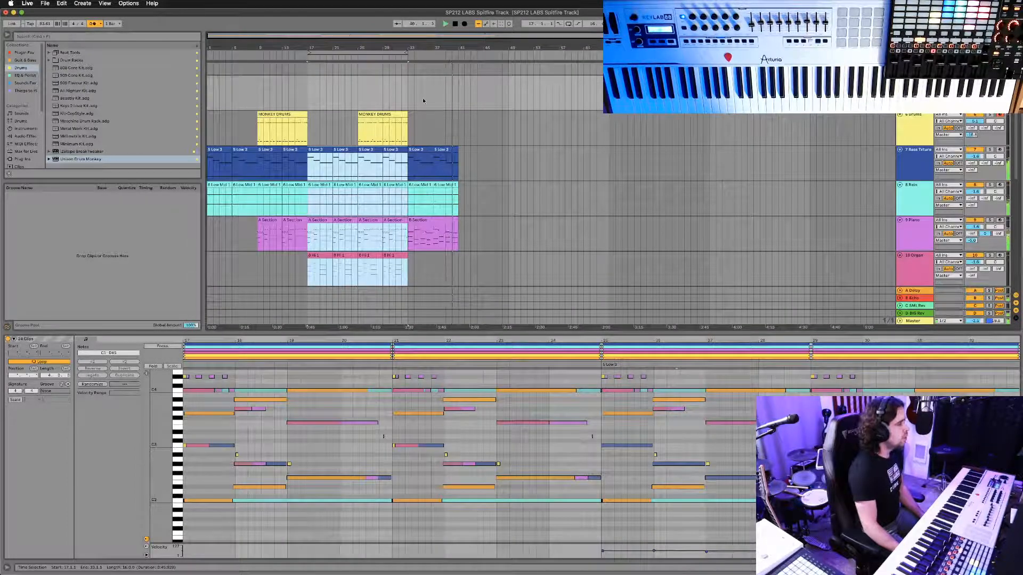
pyautogui.press('Tab')
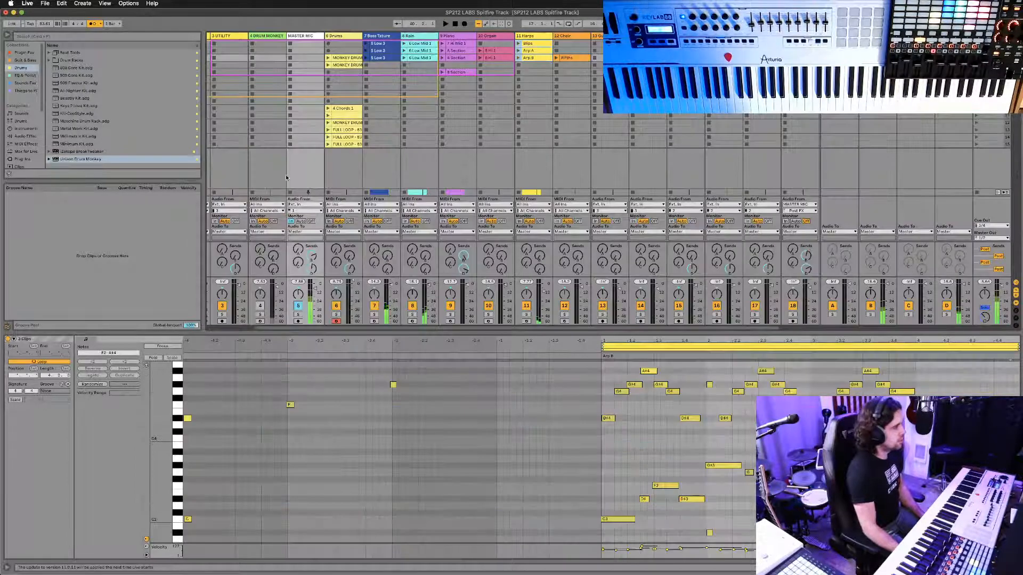
pyautogui.click(305, 185)
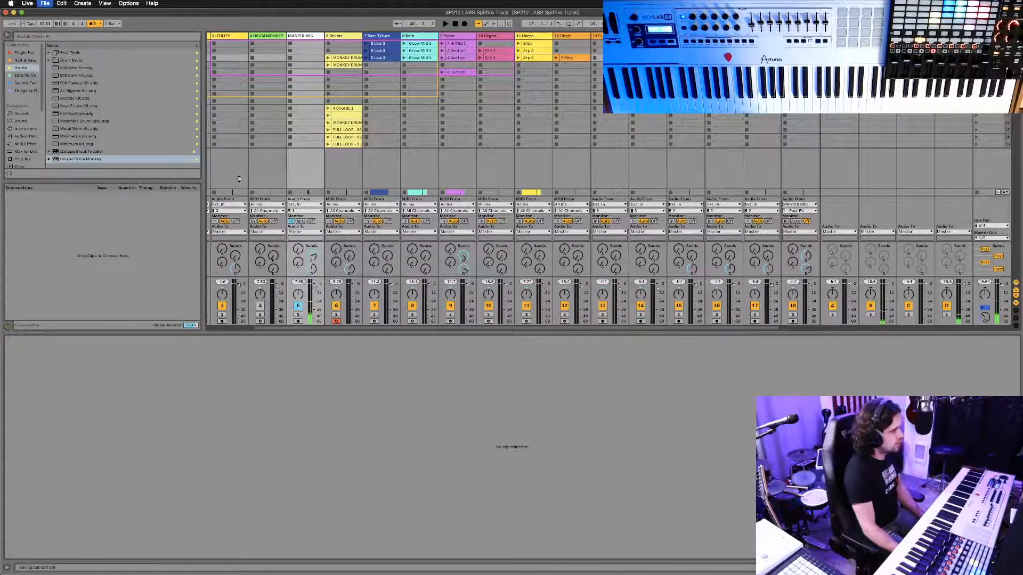
# Search the browser for "choir", load Alter Boy Choir.adg on the MASTER MIC track, and close its plug-in windows.
pyautogui.click(26, 84)
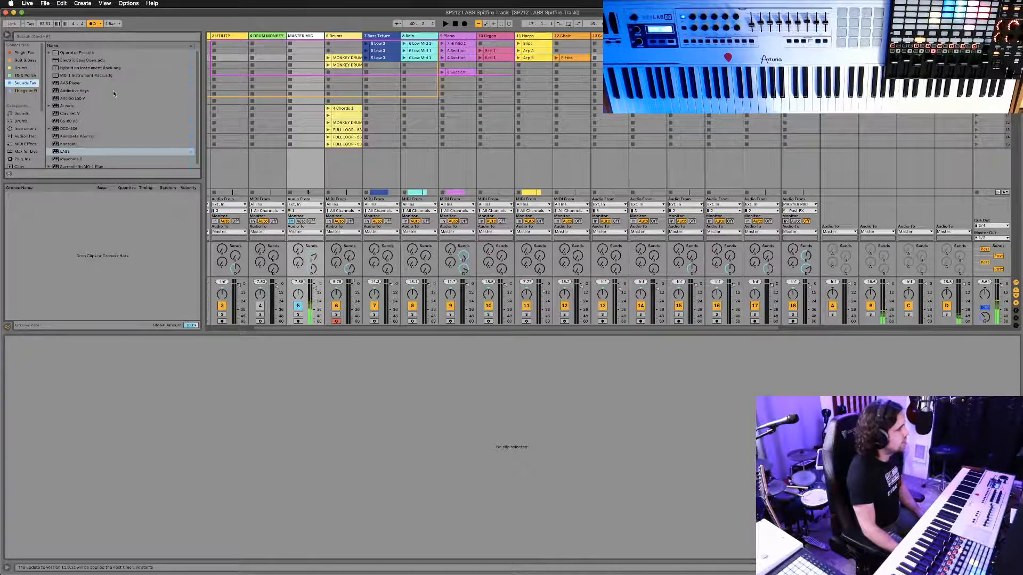
pyautogui.press('super+f')
pyautogui.write('choir')
pyautogui.scroll(7, 88, 84)
pyautogui.click(96, 62)
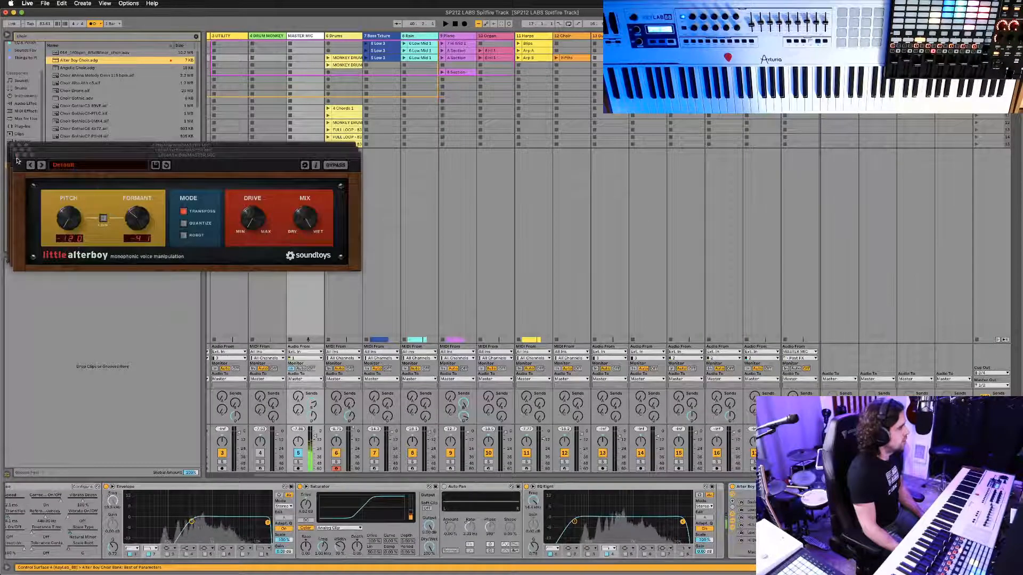
pyautogui.click(17, 155)
pyautogui.click(14, 151)
pyautogui.click(11, 145)
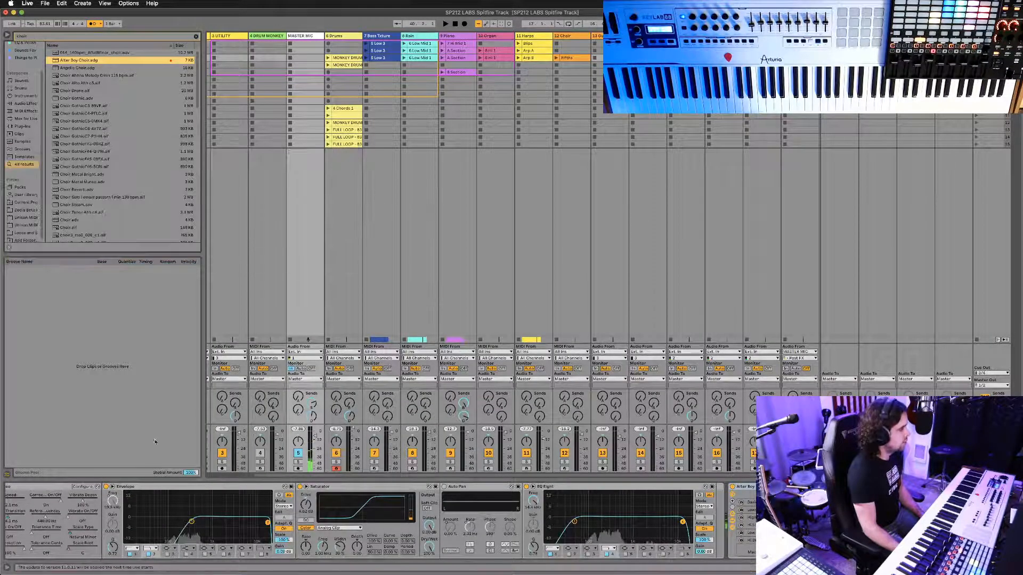
# Examine the MASTER MIC effects from the Vocal Processing Chain to Alter Boy Choir, including LittleAlterBoy's controls and the Member 2 chain.
pyautogui.hscroll(-10, 74, 539)
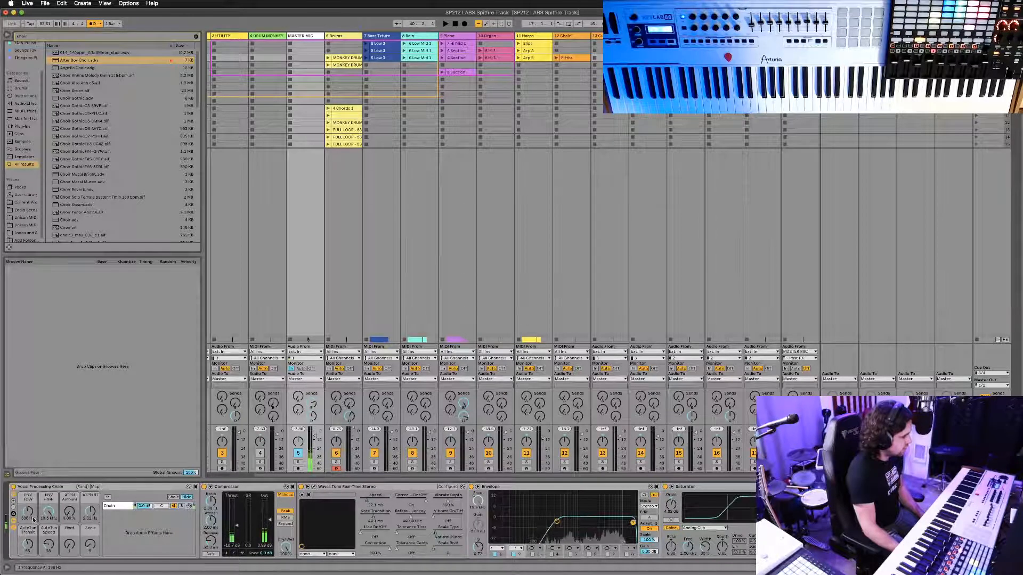
pyautogui.hscroll(10, 446, 520)
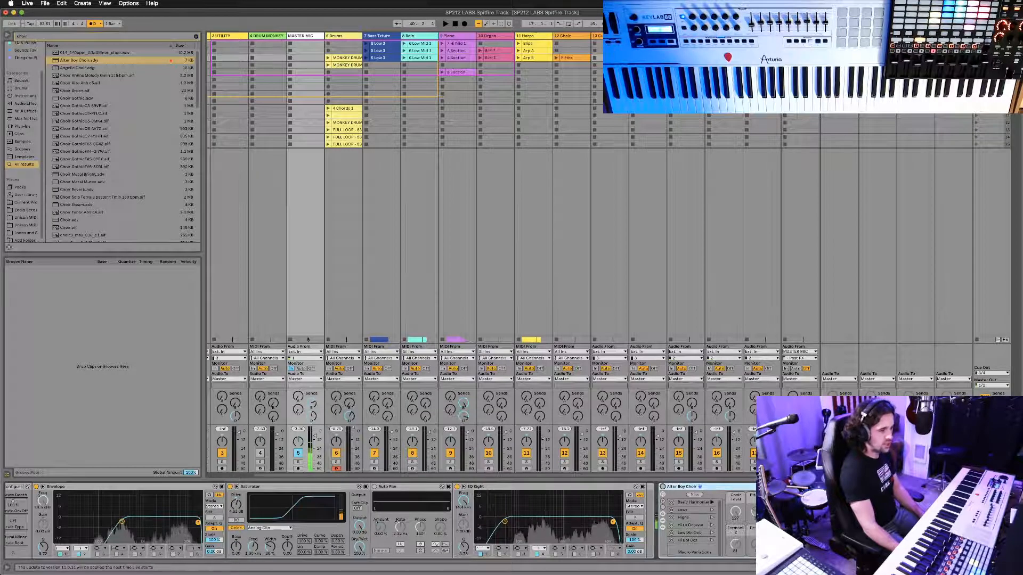
pyautogui.click(874, 486)
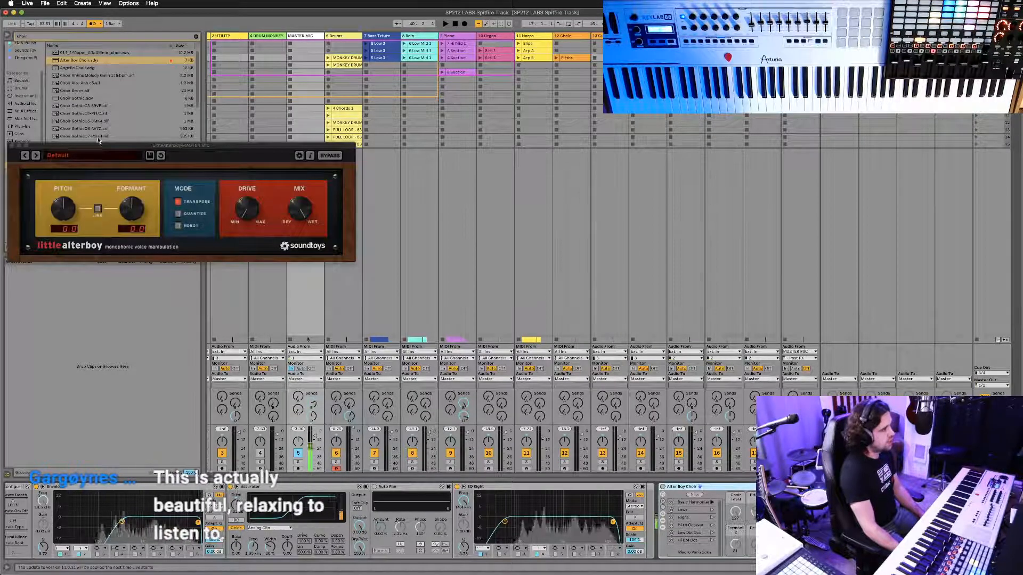
pyautogui.moveTo(104, 145); pyautogui.dragTo(167, 139)
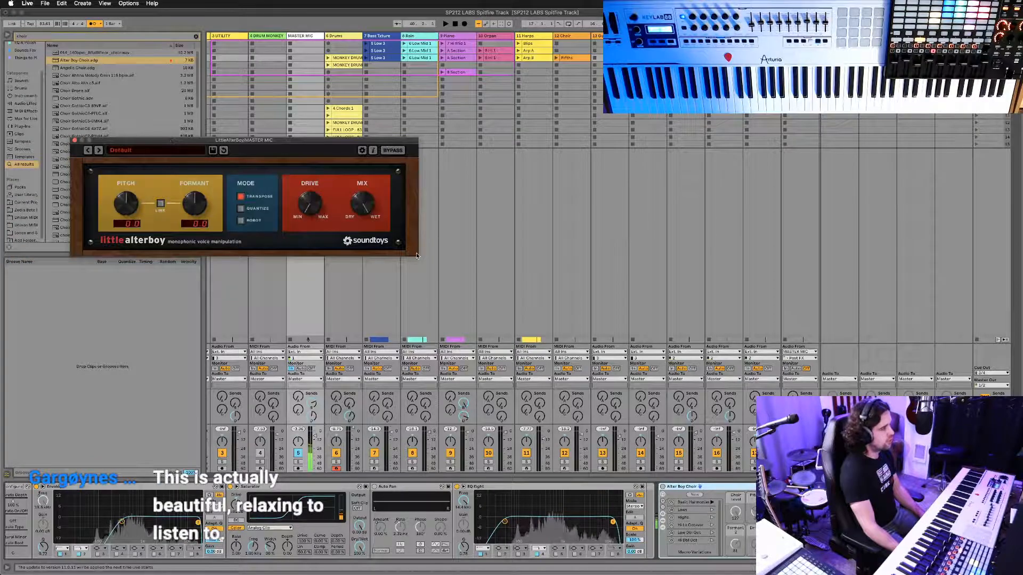
pyautogui.click(75, 141)
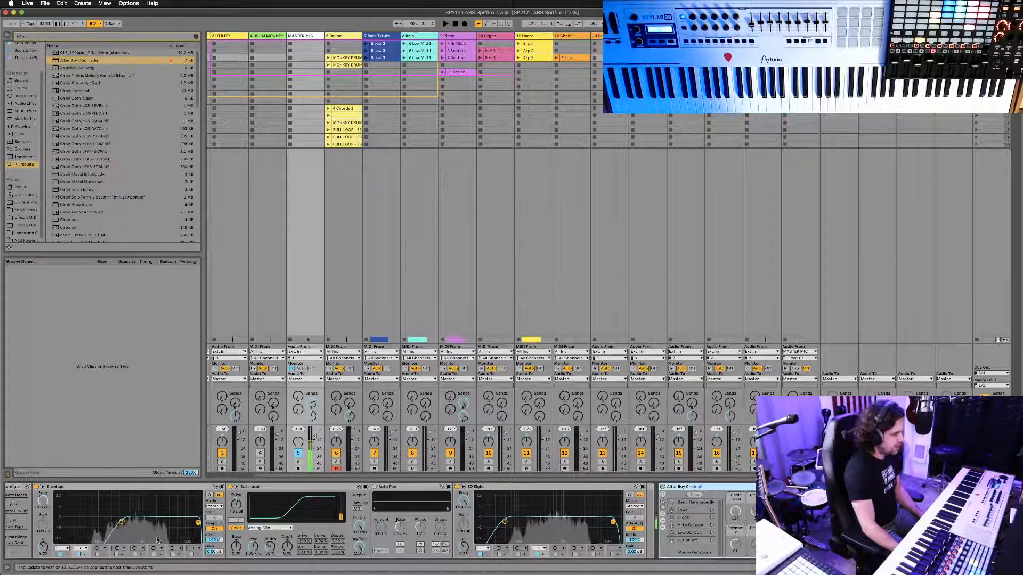
pyautogui.hscroll(-2, 115, 533)
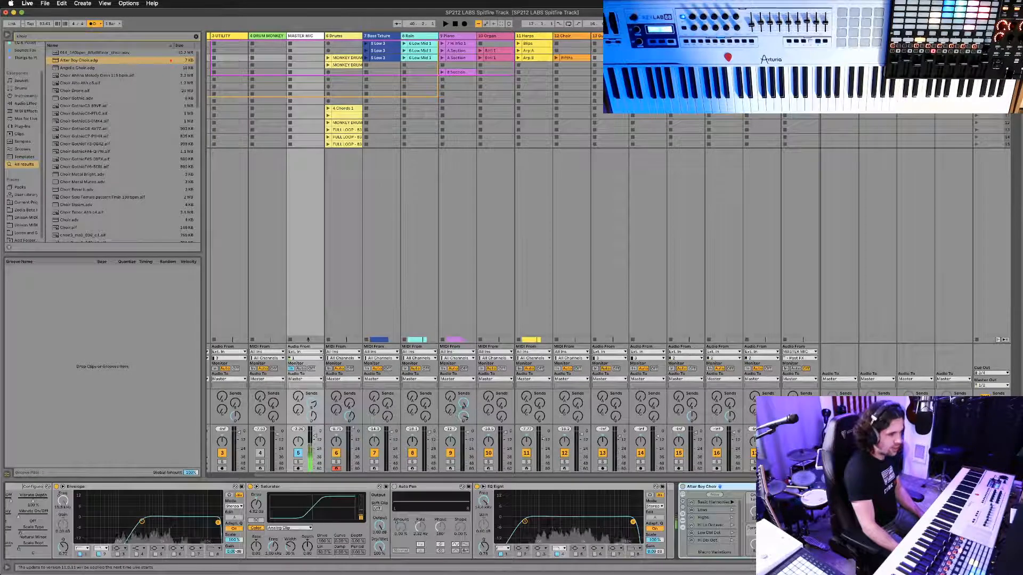
pyautogui.hscroll(2, 115, 533)
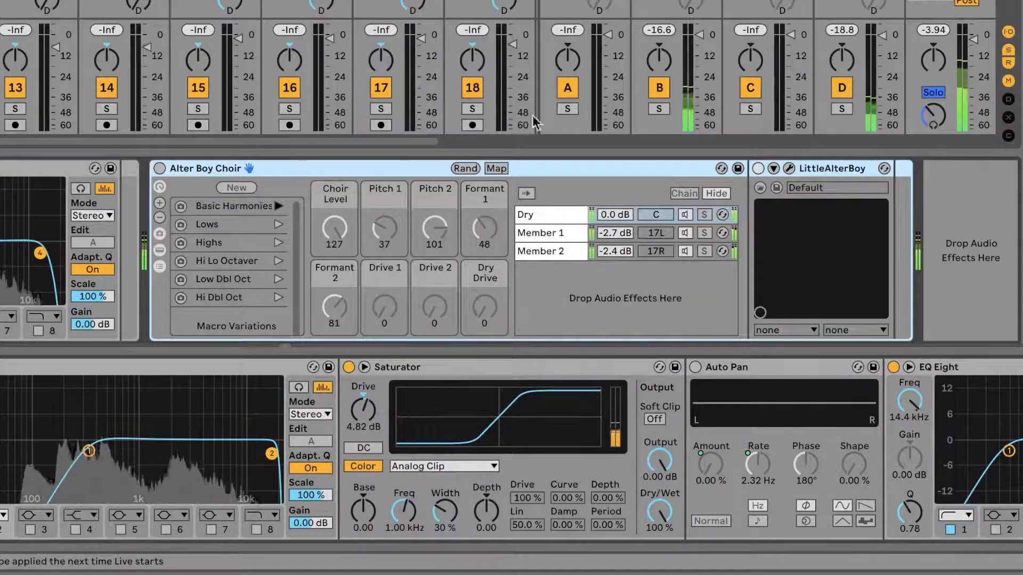
pyautogui.click(541, 252)
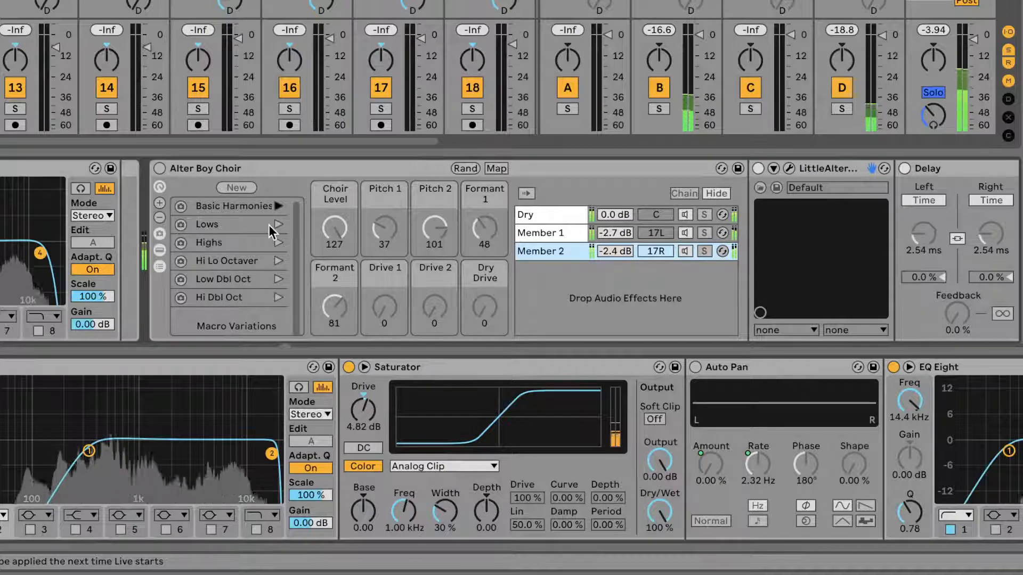
# Switch on the Alter Boy Choir rack and audition its Basic Harmonies, Lows, Highs, Hi Lo Octaver and Hi Dbl Oct variations.
pyautogui.click(278, 244)
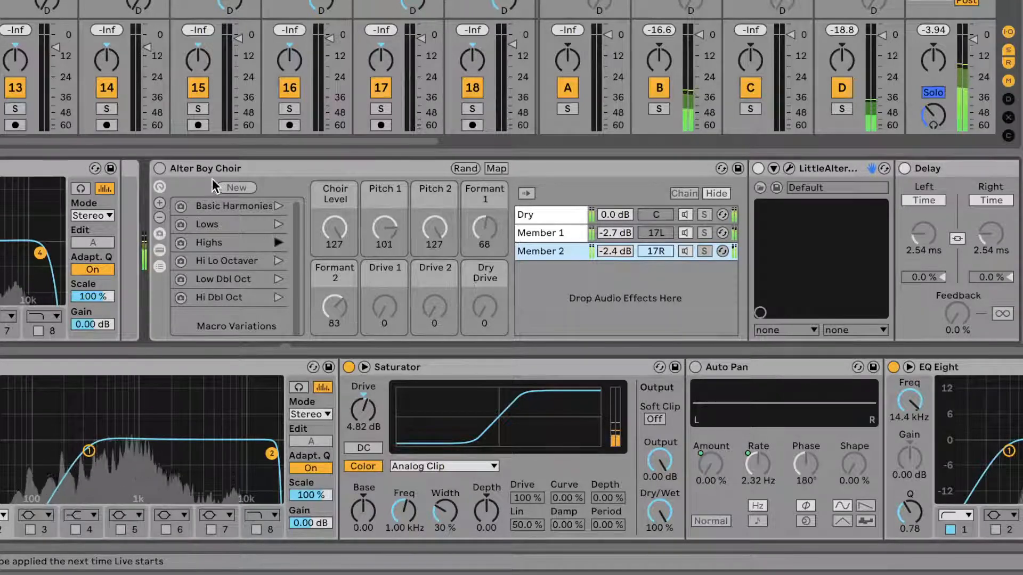
pyautogui.click(159, 168)
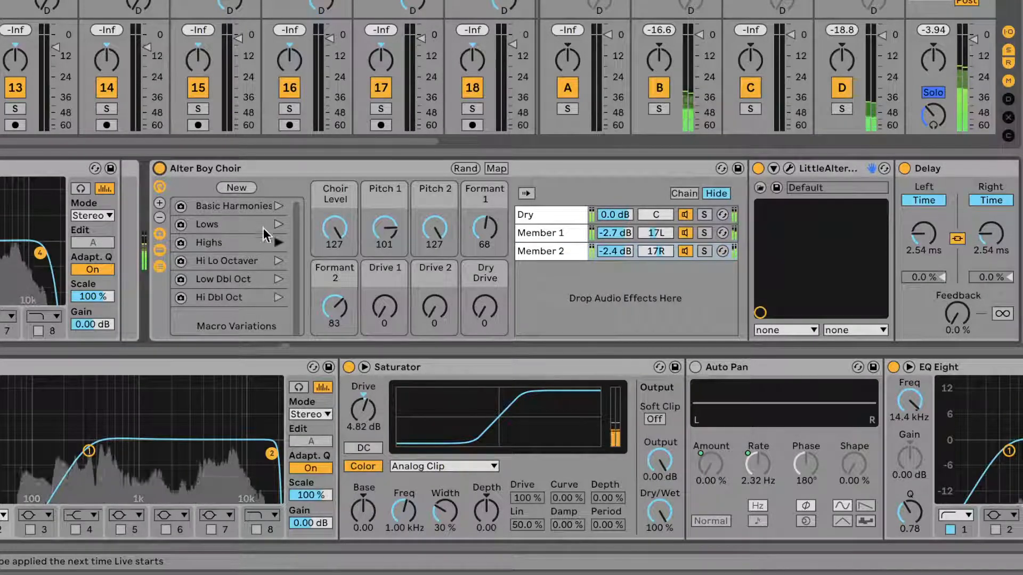
pyautogui.click(279, 207)
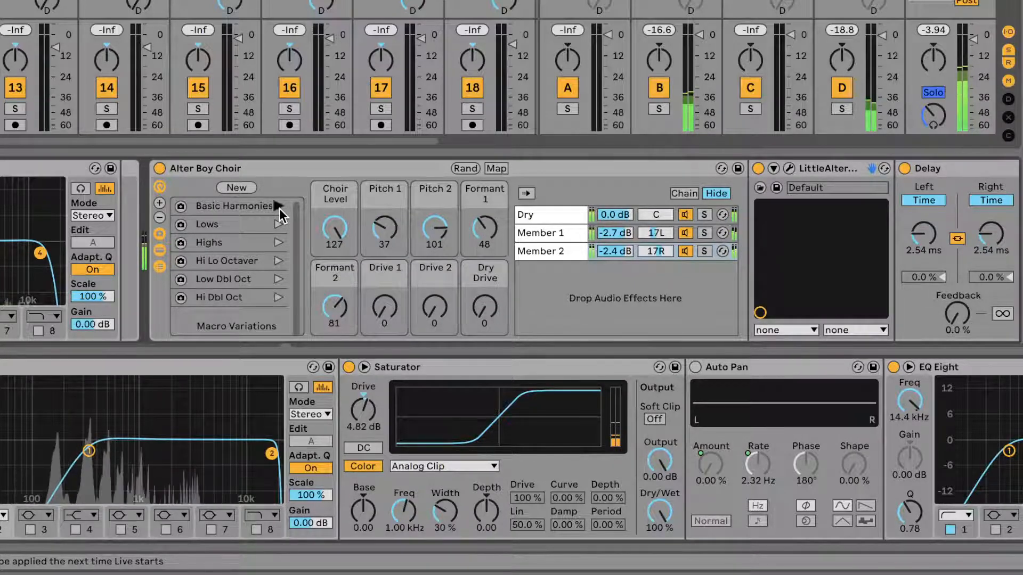
pyautogui.click(280, 225)
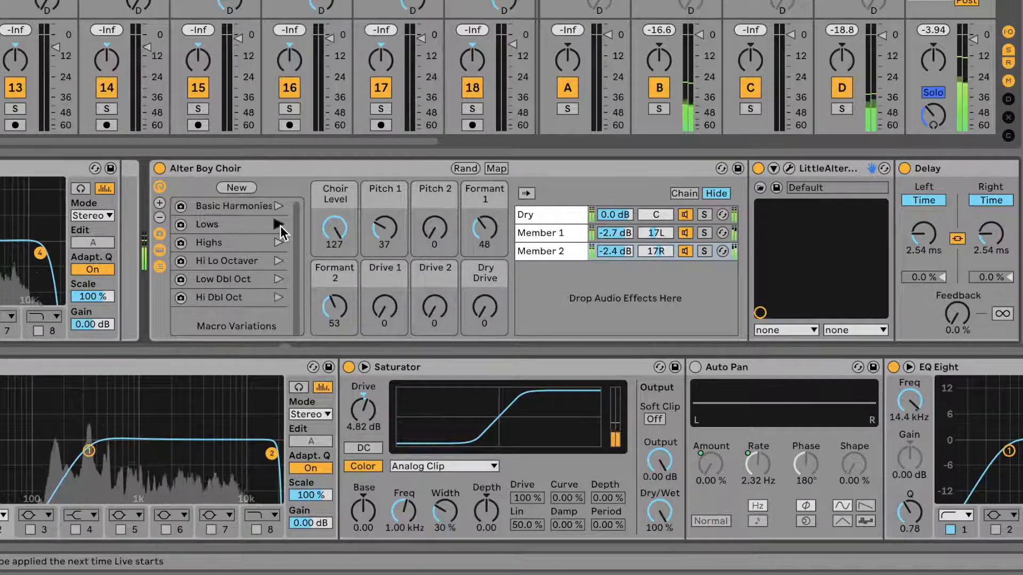
pyautogui.click(279, 241)
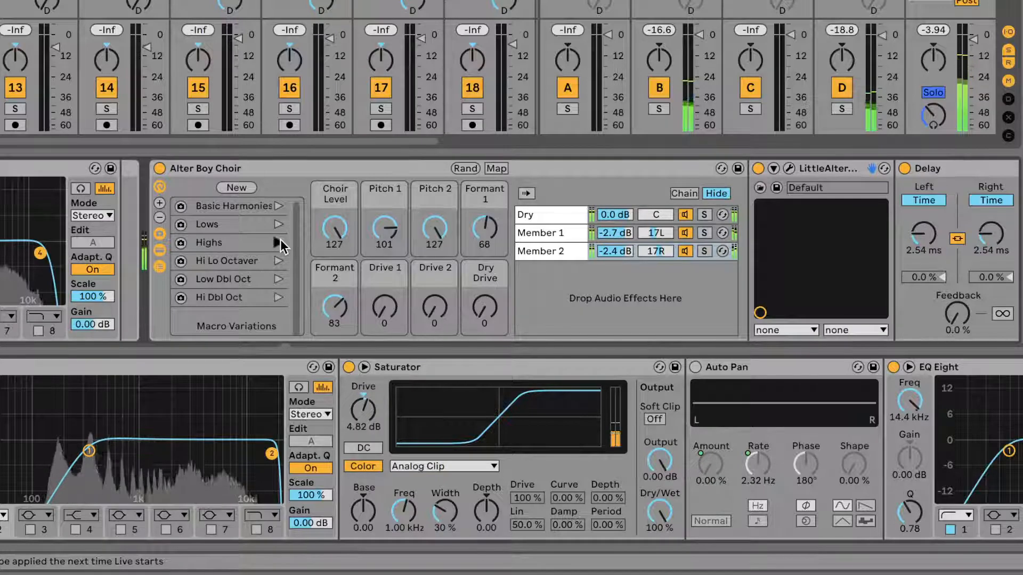
pyautogui.click(282, 260)
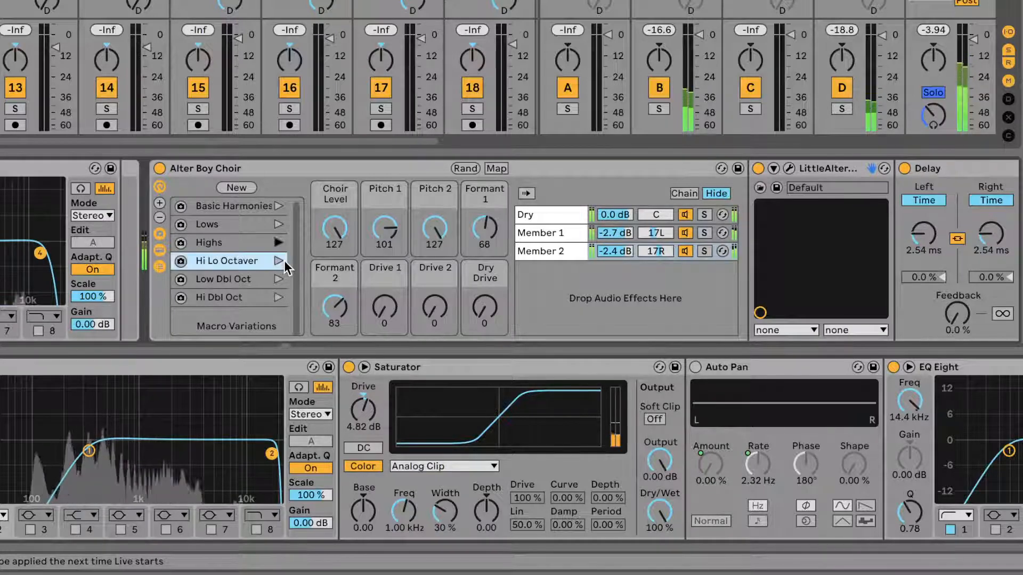
pyautogui.click(279, 260)
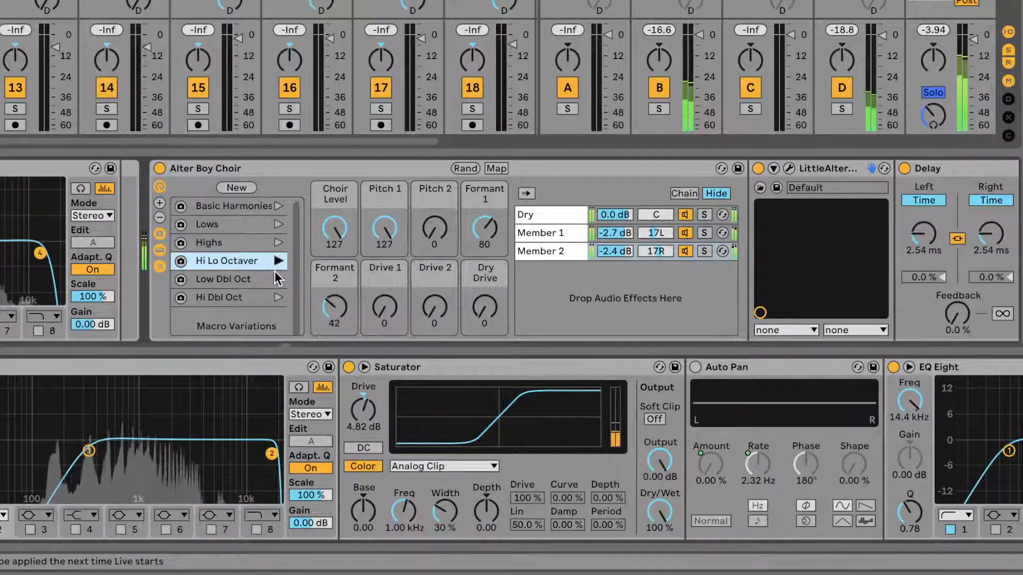
pyautogui.click(278, 297)
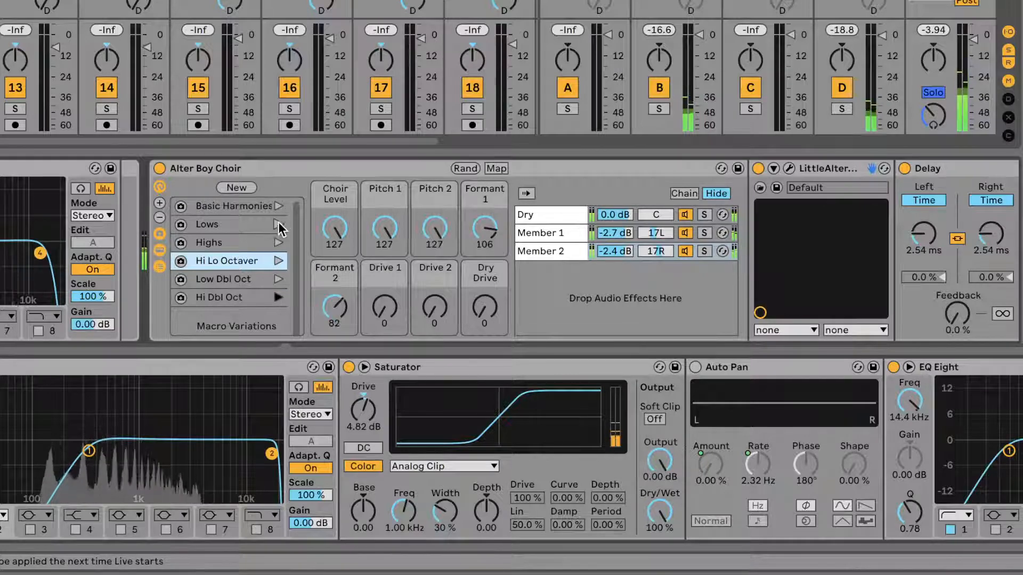
pyautogui.click(280, 242)
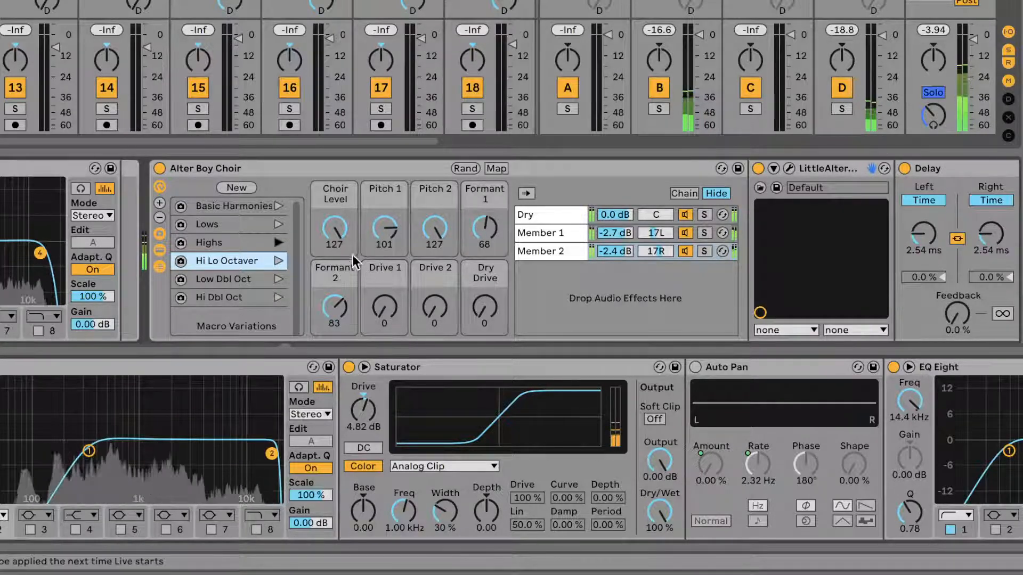
# Recall the Basic Harmonies variation with Choir Level at 30 in the Alter Boy Choir rack, and return to the Arrangement view.
pyautogui.moveTo(334, 228); pyautogui.dragTo(335, 247)
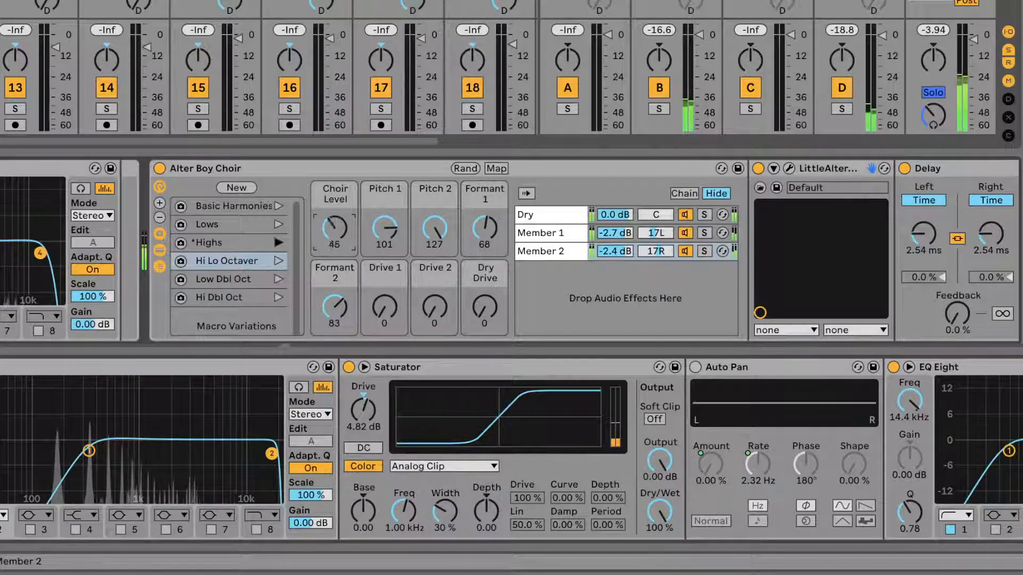
pyautogui.click(277, 207)
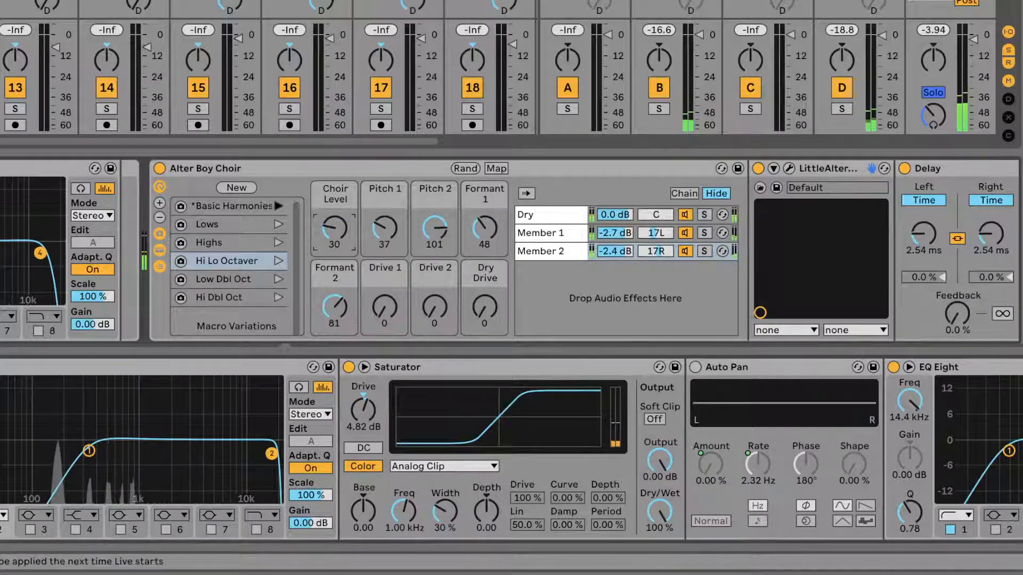
pyautogui.press('Tab')
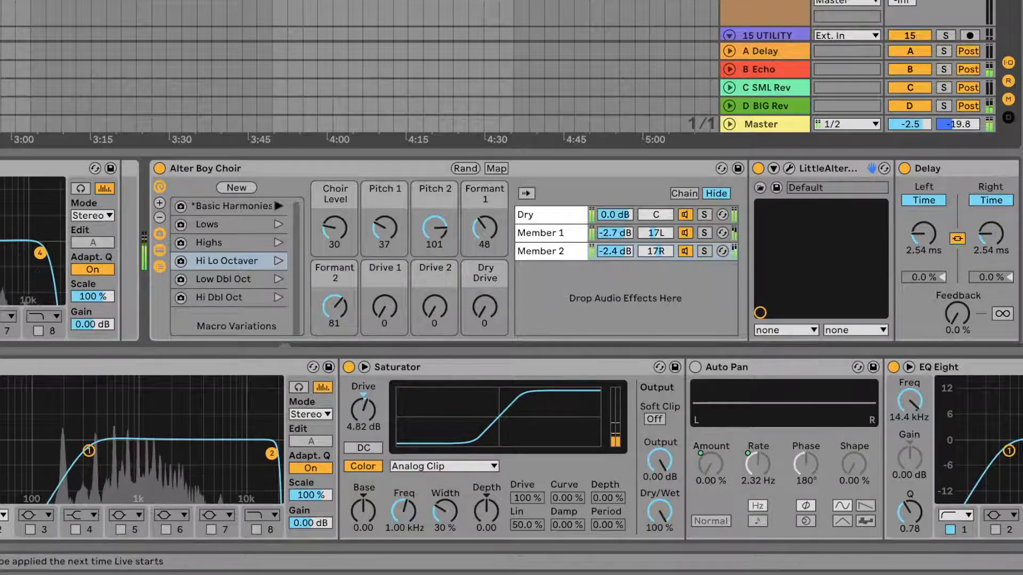
# Lower Choir Level under Basic Harmonies in the Alter Boy Choir rack, and audition the Highs variation with Choir Level at 53.
pyautogui.moveTo(337, 235); pyautogui.dragTo(337, 238)
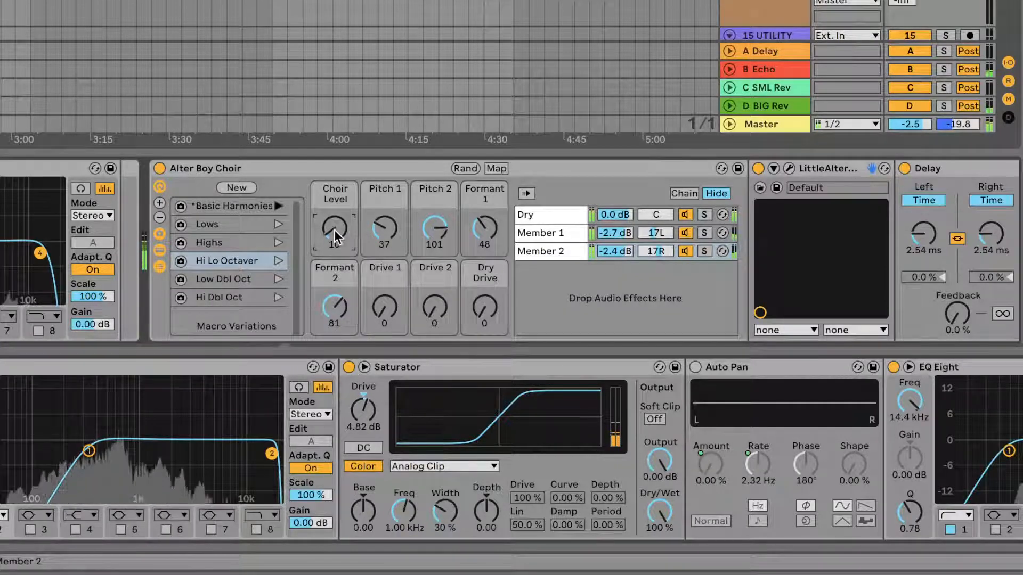
pyautogui.hscroll(15, 43, 462)
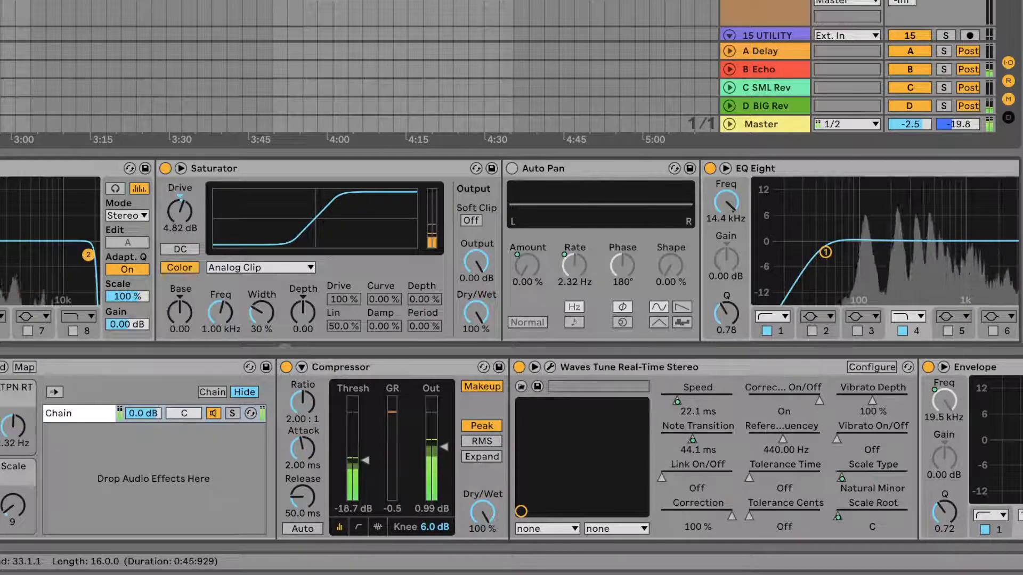
pyautogui.hscroll(4, 452, 189)
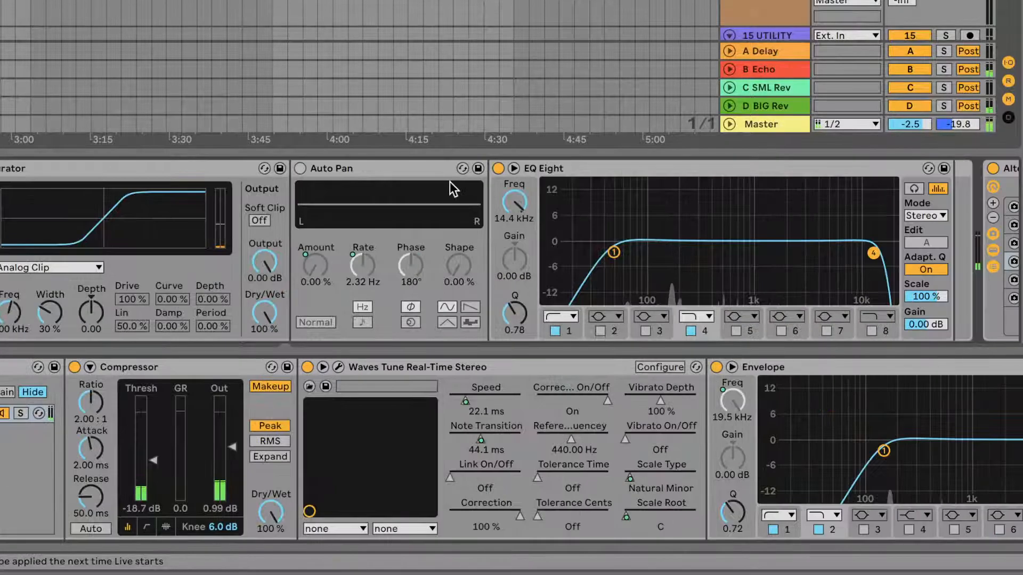
pyautogui.hscroll(9, 452, 189)
pyautogui.click(410, 243)
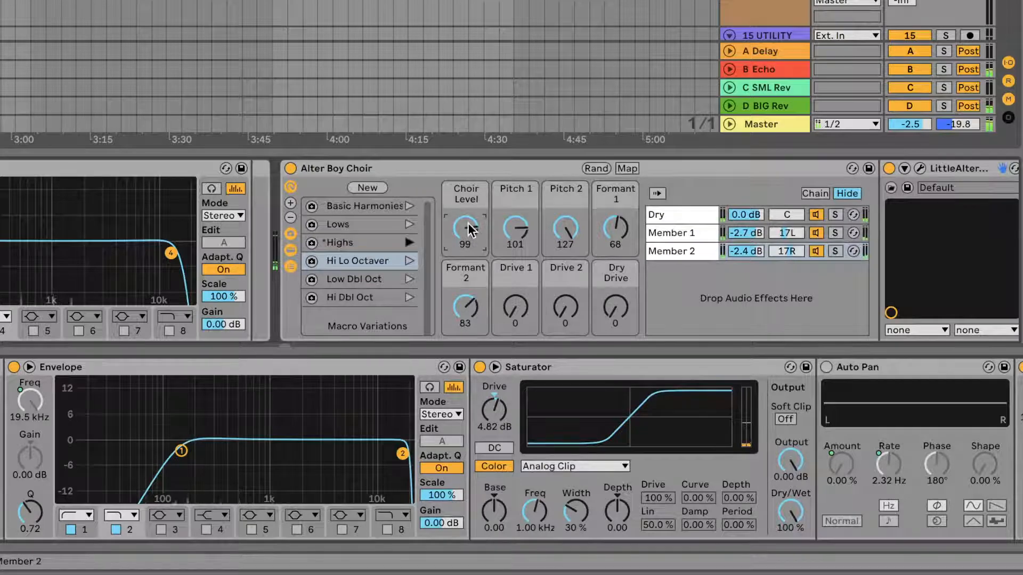
pyautogui.moveTo(469, 223); pyautogui.dragTo(469, 270)
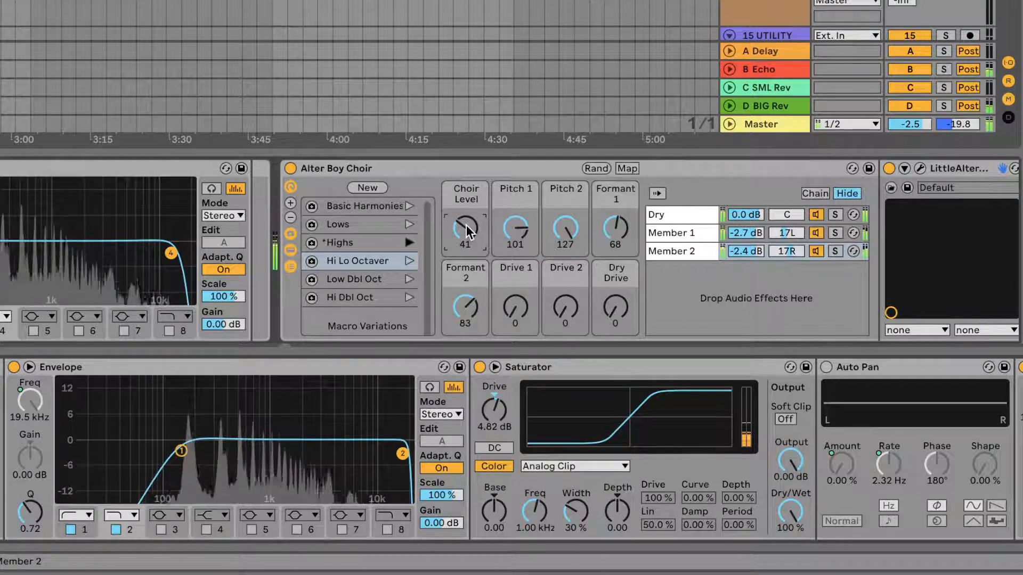
pyautogui.moveTo(466, 225); pyautogui.dragTo(465, 212)
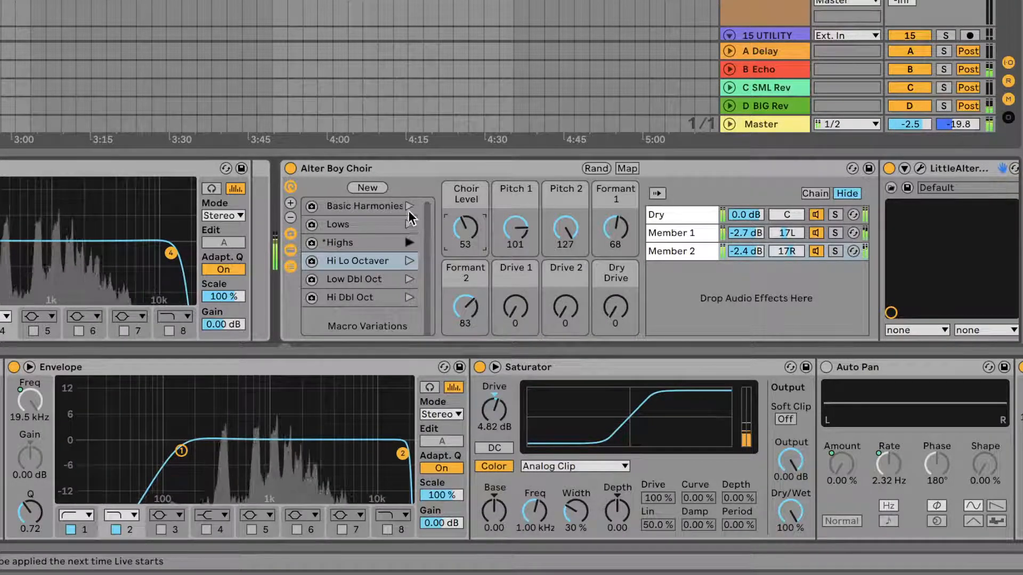
# Recall the Basic Harmonies variation, turn down its Choir Level, and select the Vocal Processing Chain rack.
pyautogui.click(409, 207)
pyautogui.moveTo(465, 228); pyautogui.dragTo(465, 315)
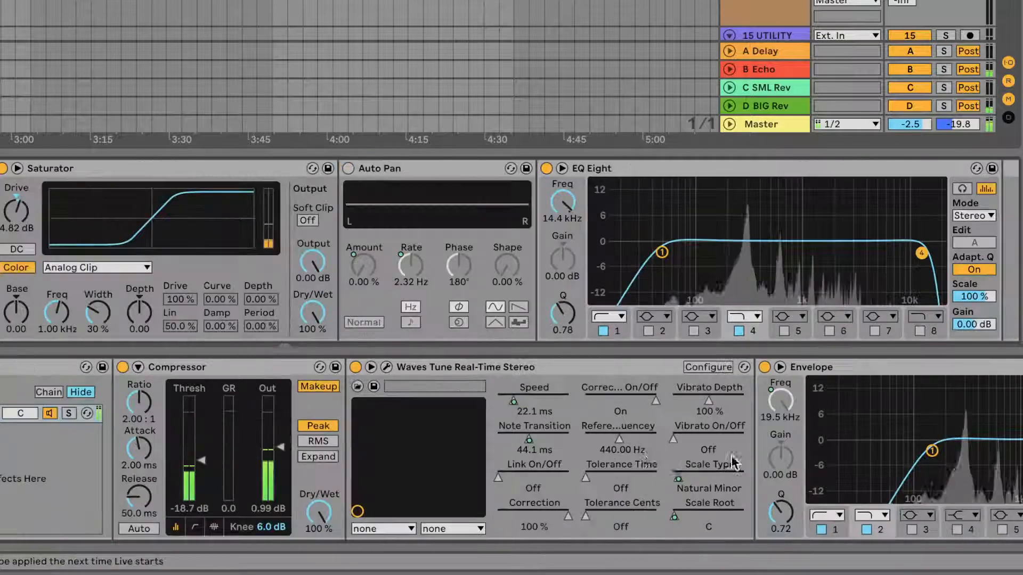
pyautogui.hscroll(-3, 735, 463)
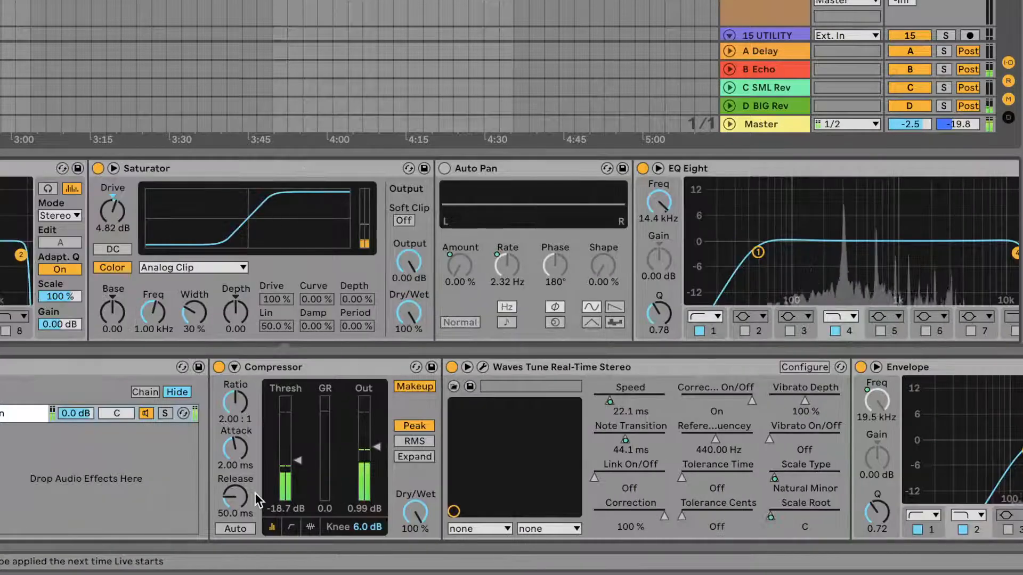
pyautogui.hscroll(-2, 255, 493)
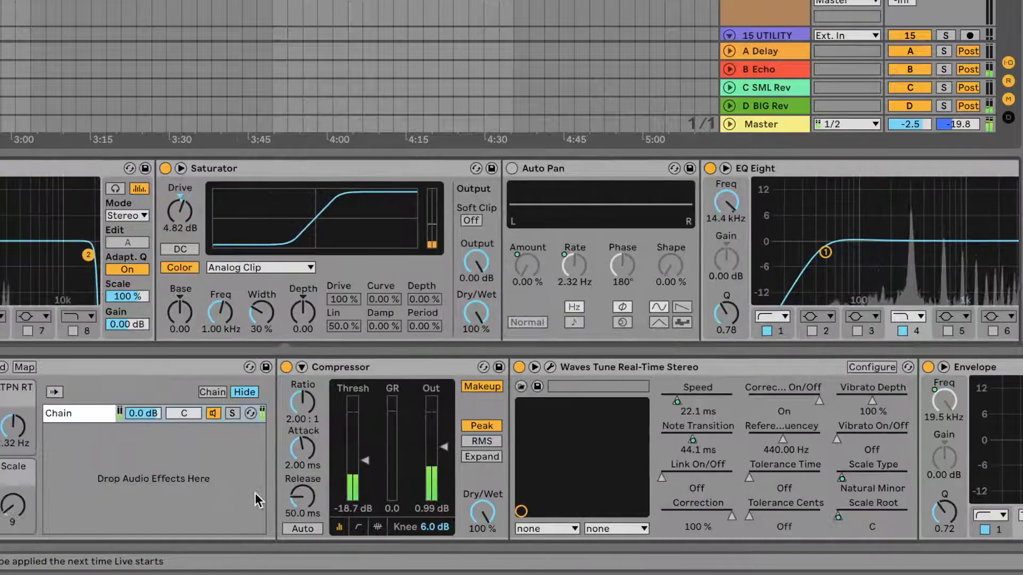
pyautogui.click(150, 397)
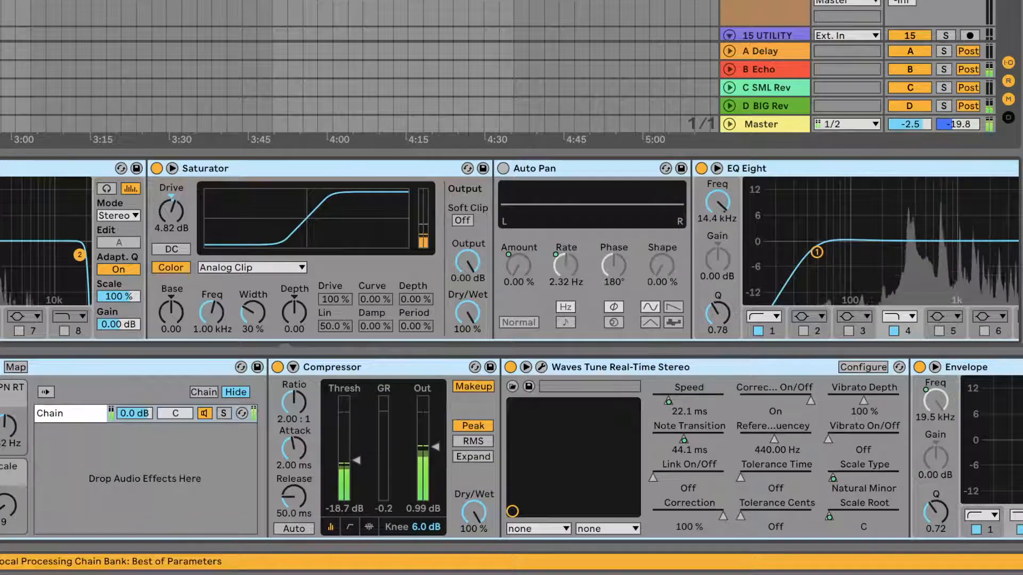
pyautogui.hotkey('ctrl', 'z')
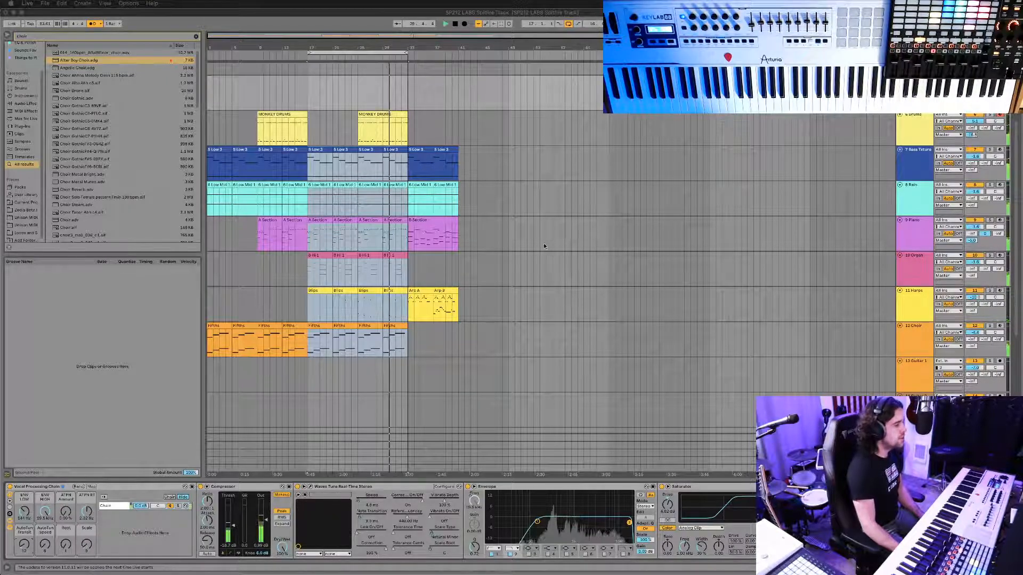
# Examine the vocal effects from the Vocal Processing Chain through Waves Tune, Envelope, Saturator and EQ Eight to Alter Boy Choir during playback.
pyautogui.hscroll(5, 347, 503)
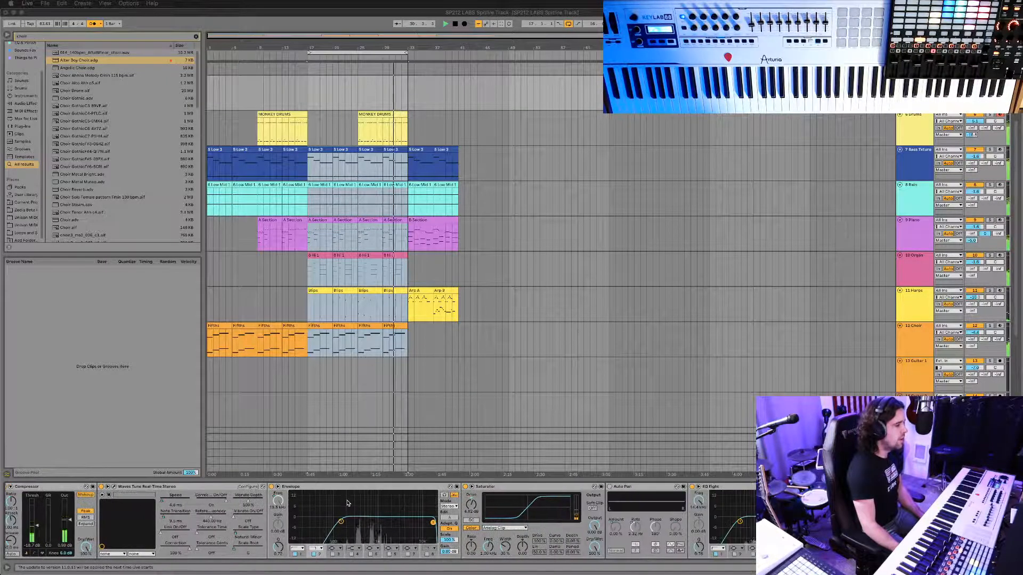
pyautogui.hscroll(4, 347, 503)
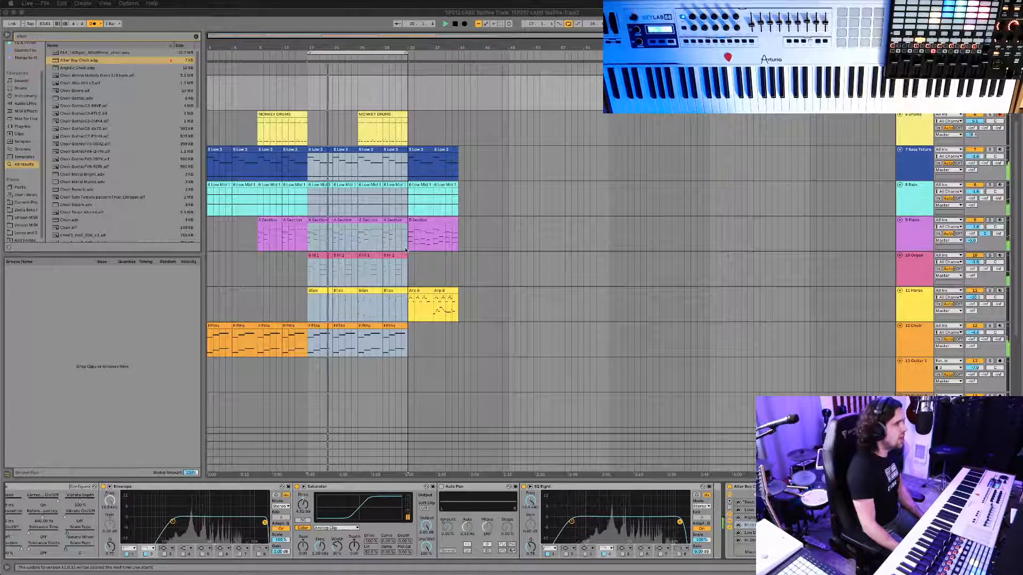
pyautogui.scroll(1, 332, 138)
pyautogui.scroll(1, 332, 140)
pyautogui.scroll(2, 331, 140)
pyautogui.hscroll(-2, 331, 140)
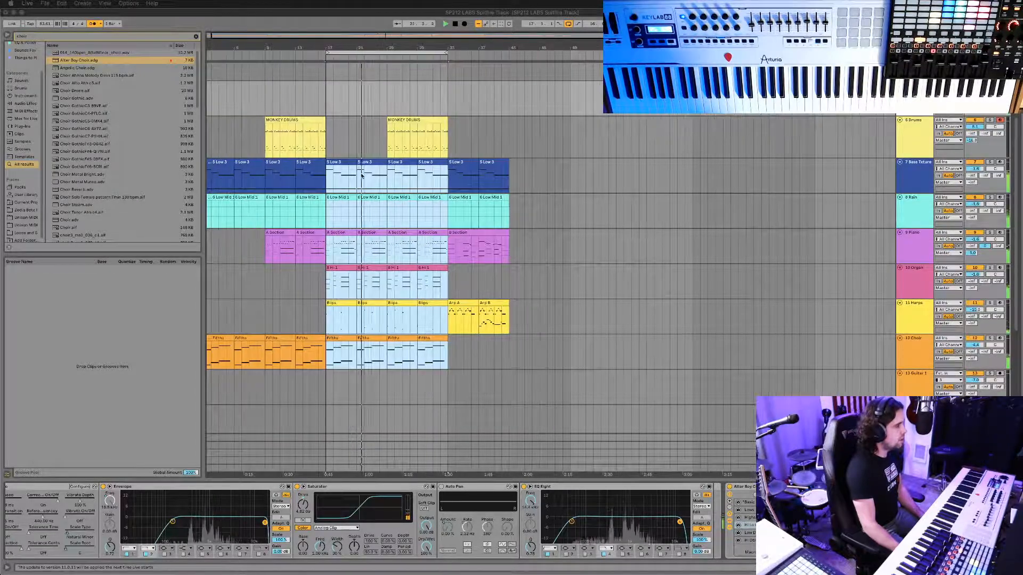
pyautogui.hscroll(-5, 261, 521)
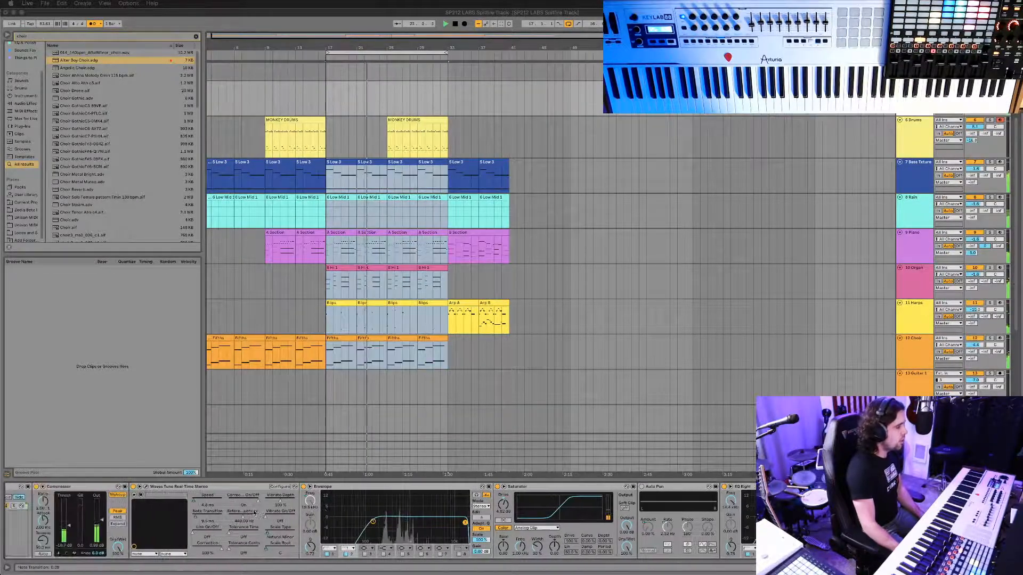
pyautogui.hscroll(-4, 254, 513)
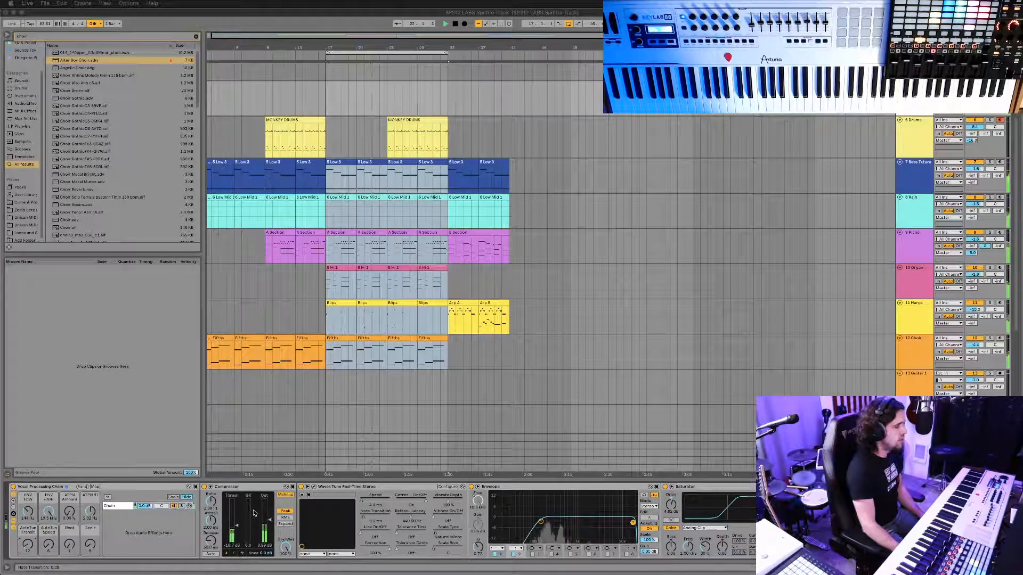
pyautogui.hscroll(6, 461, 516)
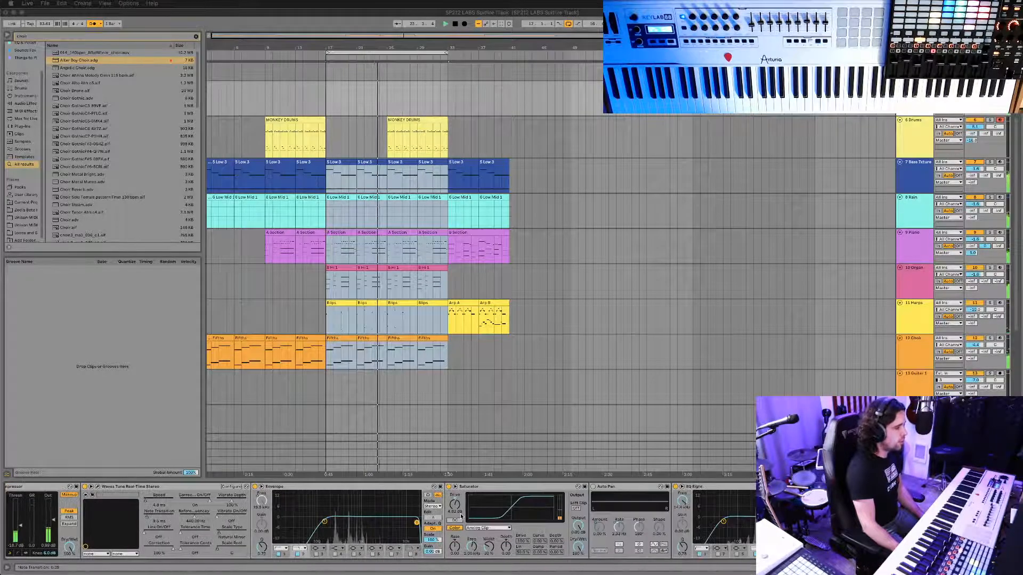
pyautogui.hscroll(2, 462, 516)
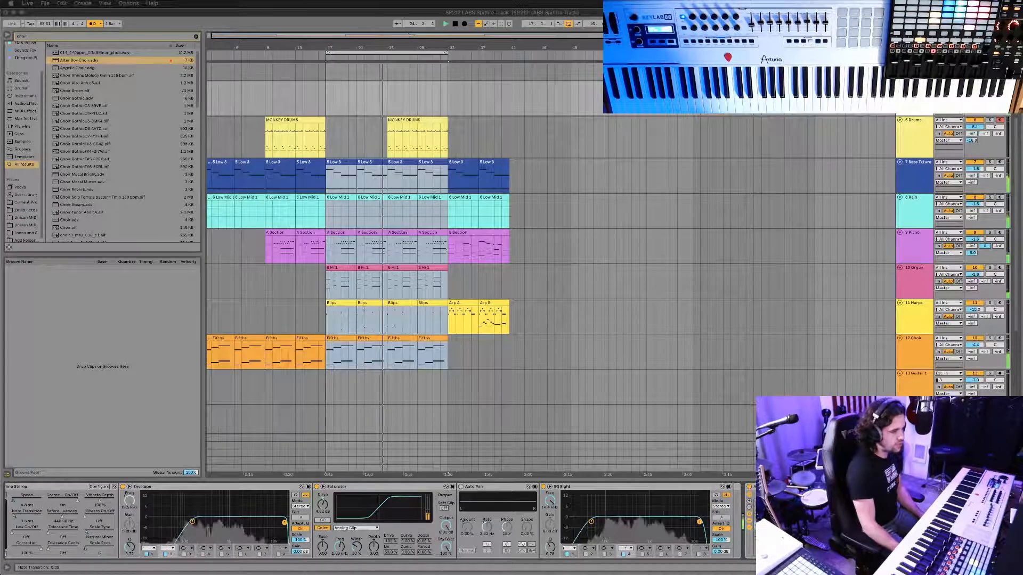
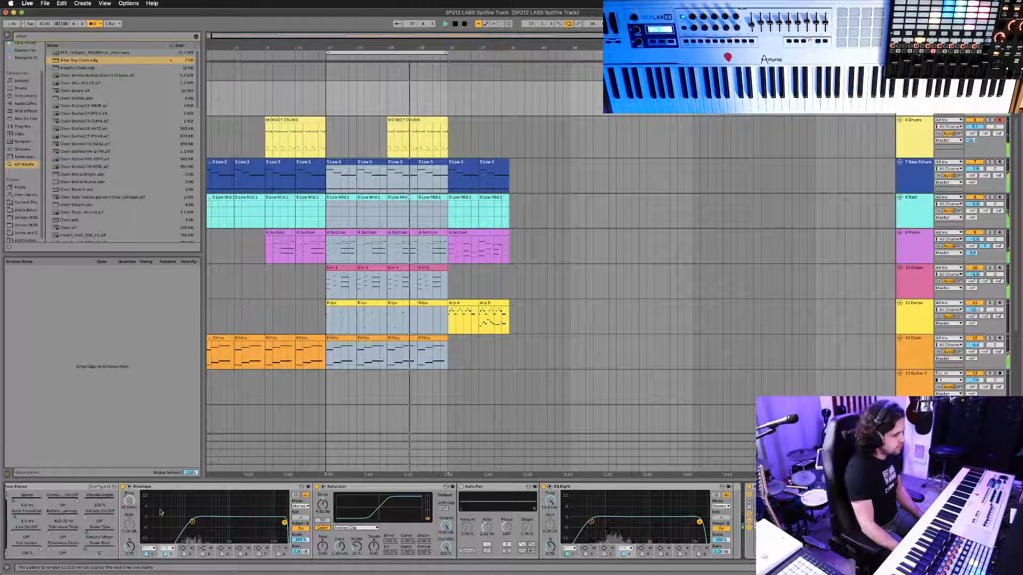
# Switch off the Alter Boy Choir and Vocal Processing Chain racks on the vocal track, and stop playback.
pyautogui.hscroll(-5, 206, 521)
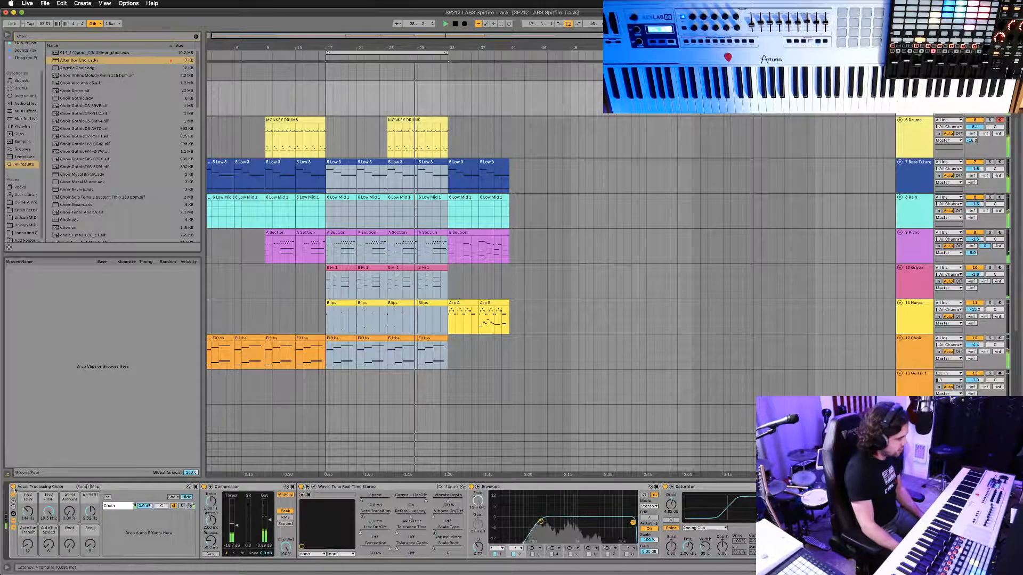
pyautogui.hscroll(3, 205, 521)
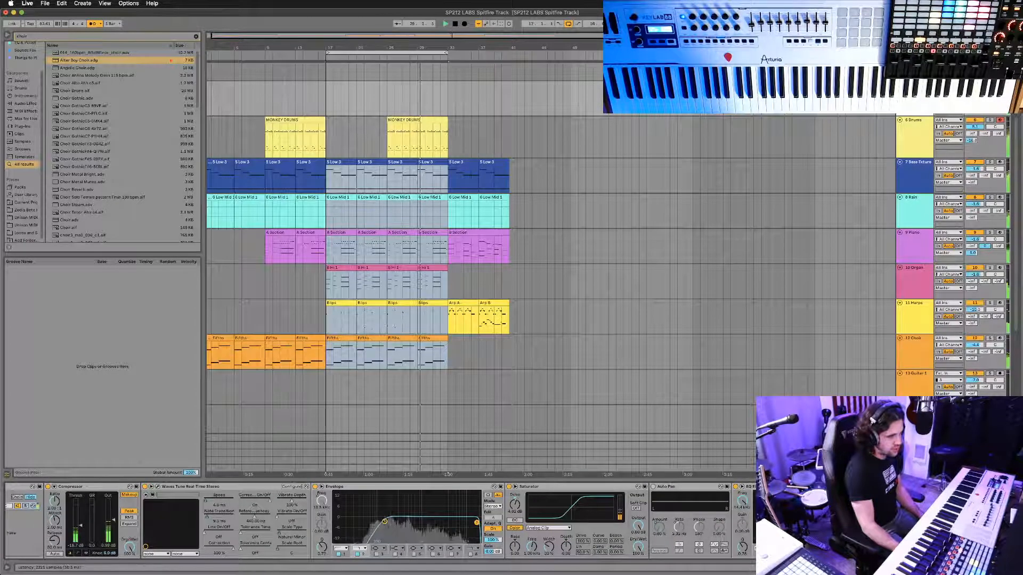
pyautogui.click(960, 487)
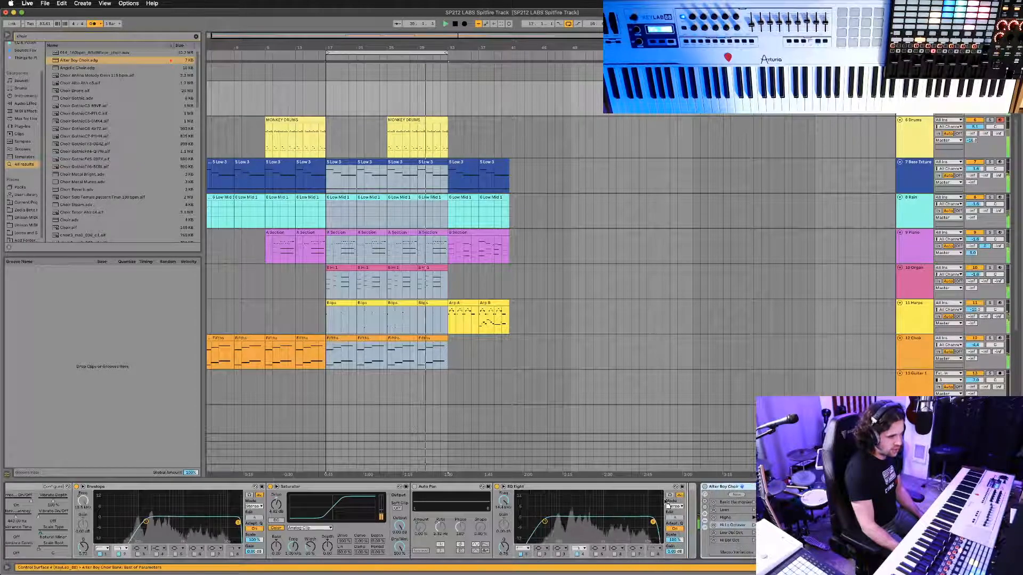
pyautogui.moveTo(664, 500); pyautogui.dragTo(687, 497)
pyautogui.hscroll(-10, 373, 503)
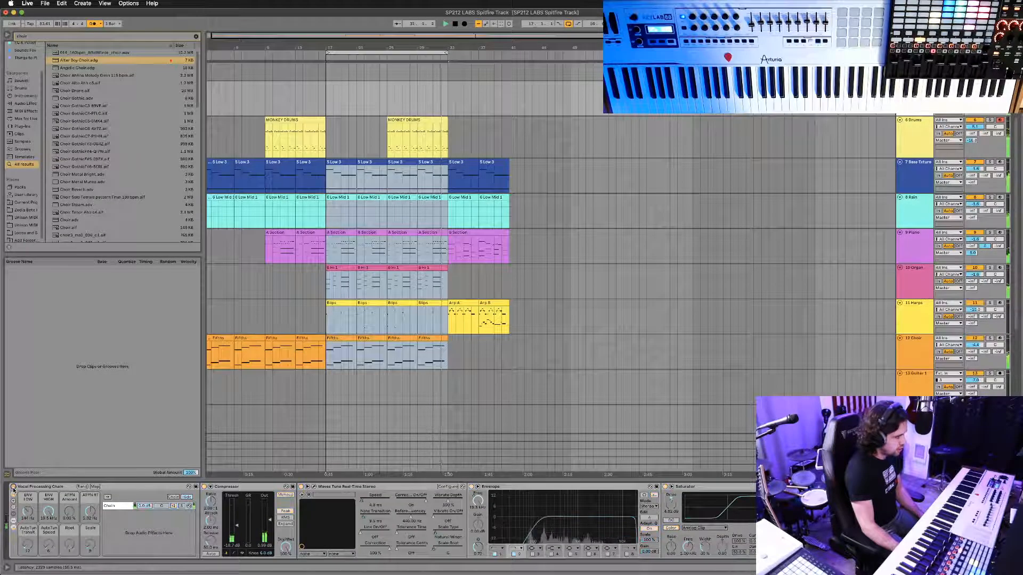
pyautogui.press('space')
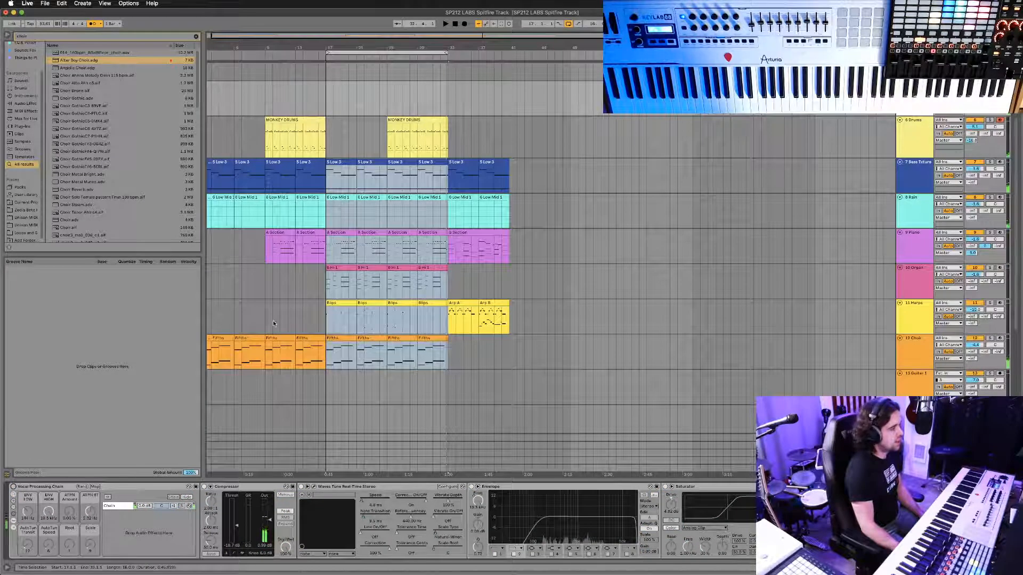
# Place the insert marker at bar 17 on the Guitar 1 track, and select the Choir track.
pyautogui.click(329, 410)
pyautogui.click(325, 382)
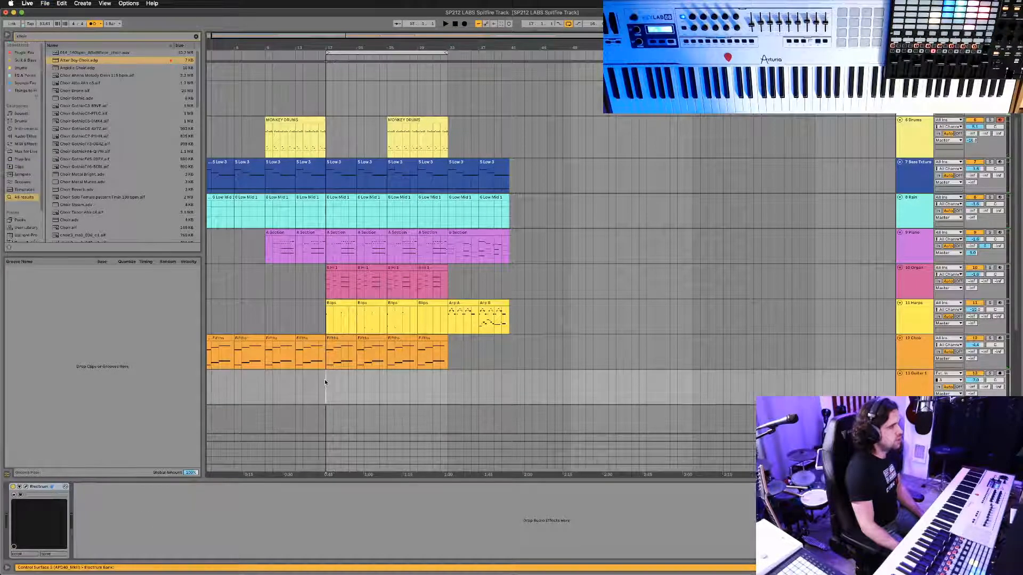
pyautogui.scroll(-3, 326, 373)
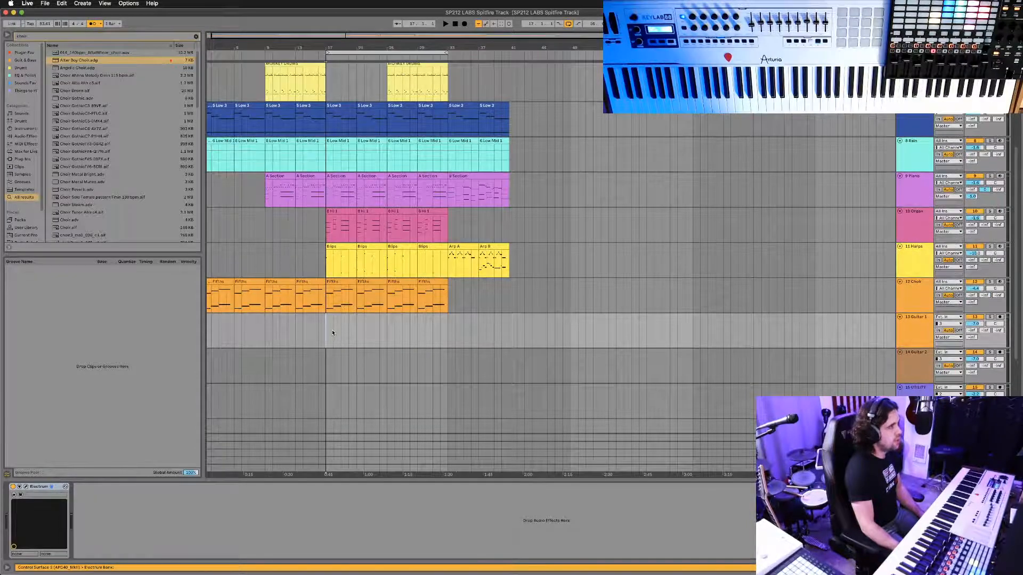
pyautogui.click(916, 326)
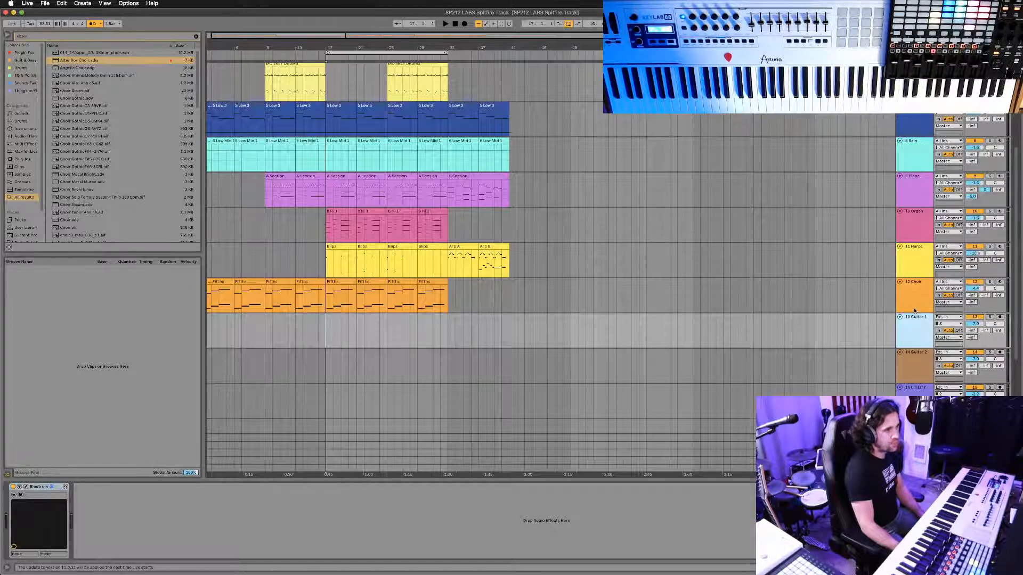
pyautogui.scroll(4, 914, 310)
pyautogui.scroll(-3, 914, 311)
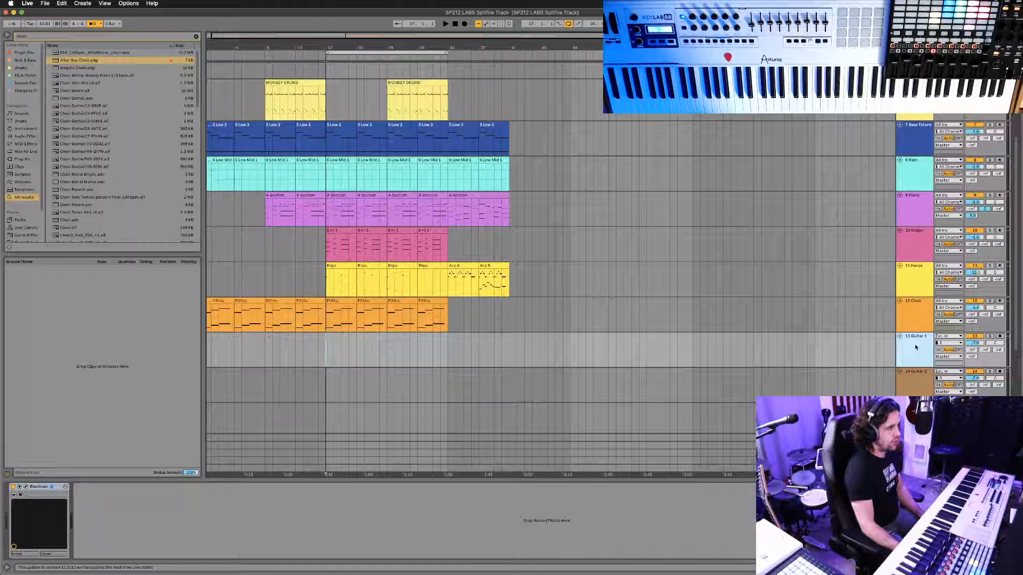
pyautogui.click(913, 330)
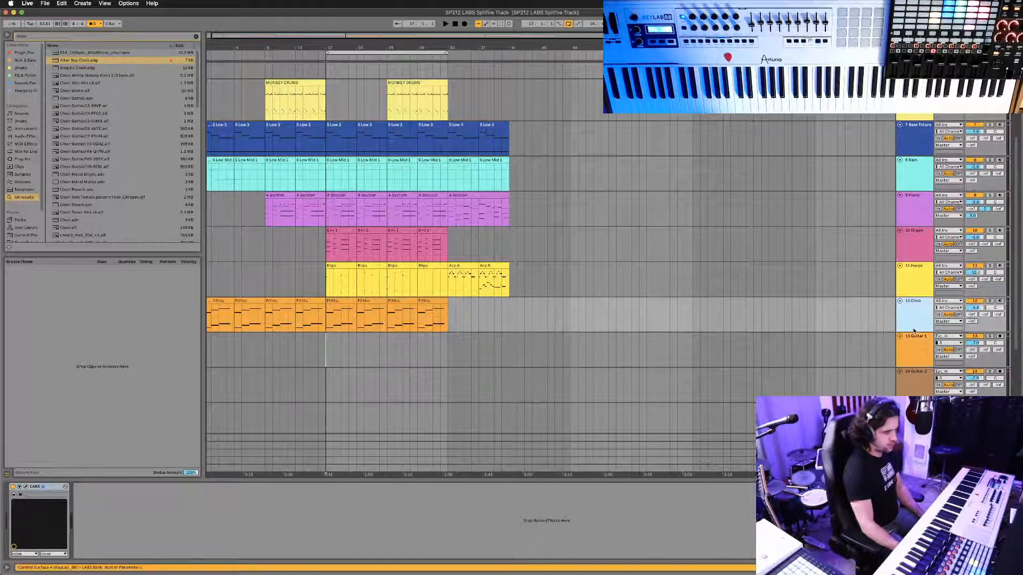
# Paste the copied Chords track below the Choir track, load the Millimetrik Kit drum rack onto it, and save the set.
pyautogui.press('super+v')
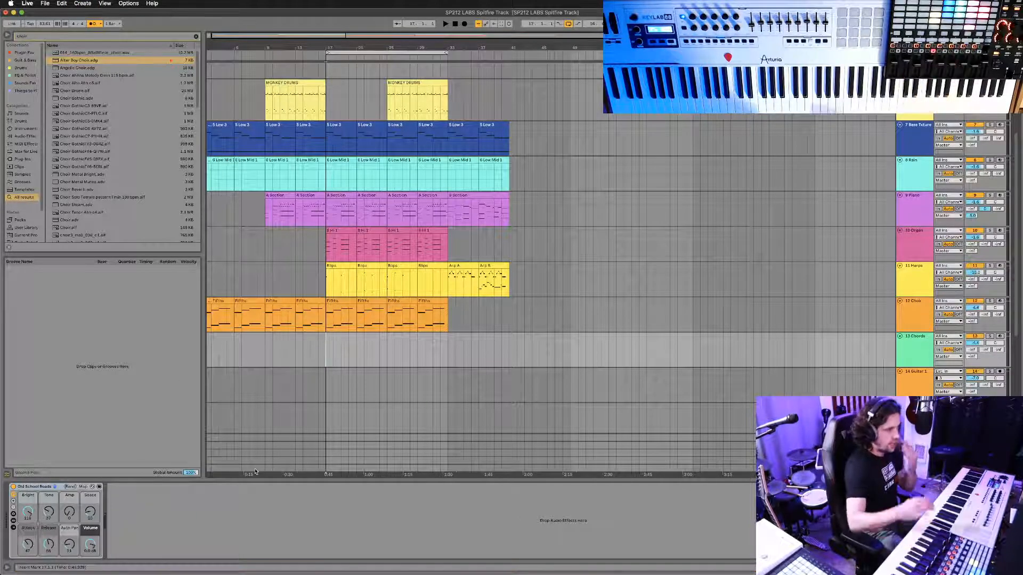
pyautogui.click(31, 68)
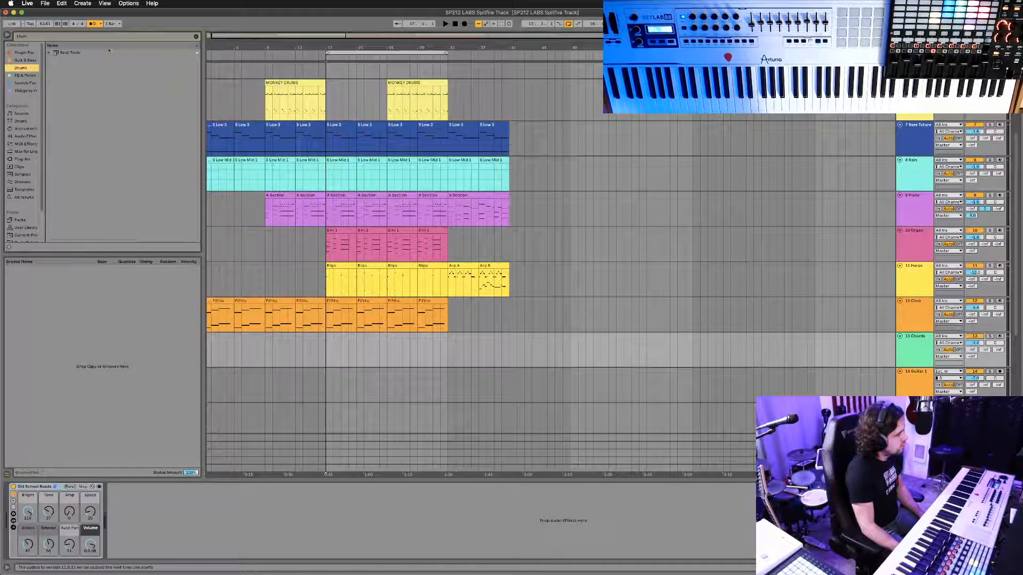
pyautogui.click(195, 37)
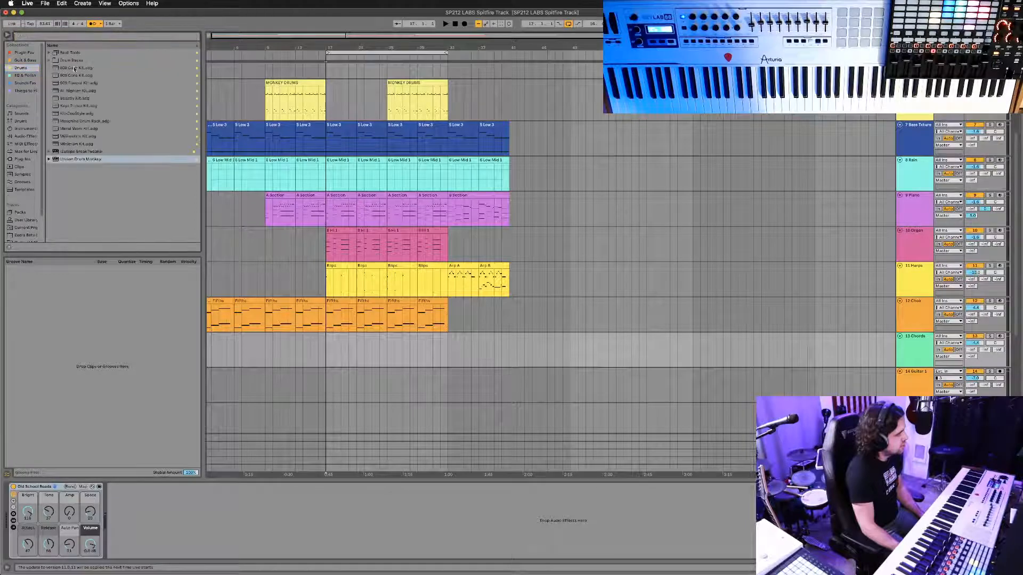
pyautogui.doubleClick(76, 137)
pyautogui.press('super+s')
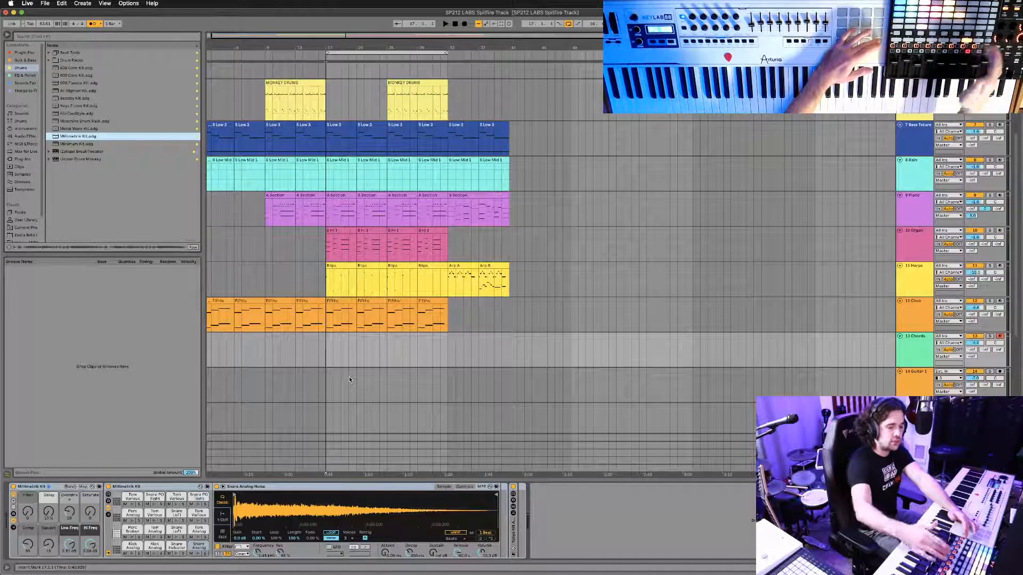
# Move the loop start to bar 25 and place the insert marker there on the Chords track.
pyautogui.press('F9')
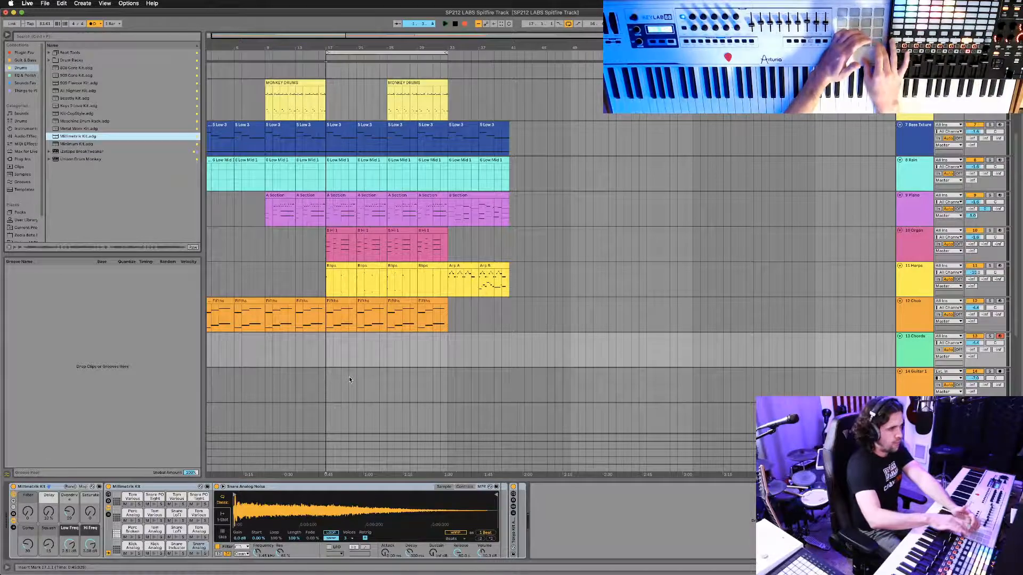
pyautogui.press('space')
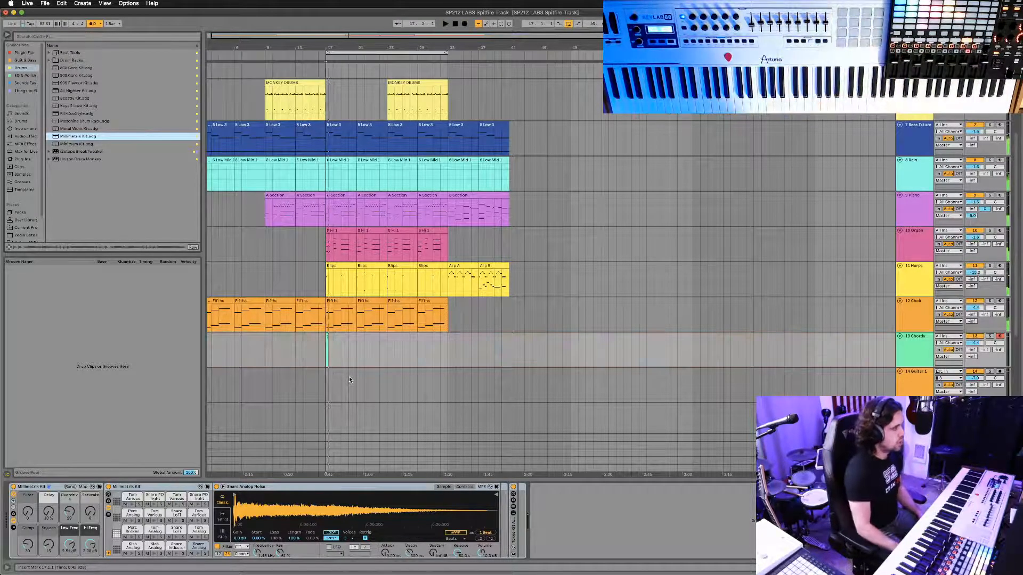
pyautogui.moveTo(328, 51); pyautogui.dragTo(384, 57)
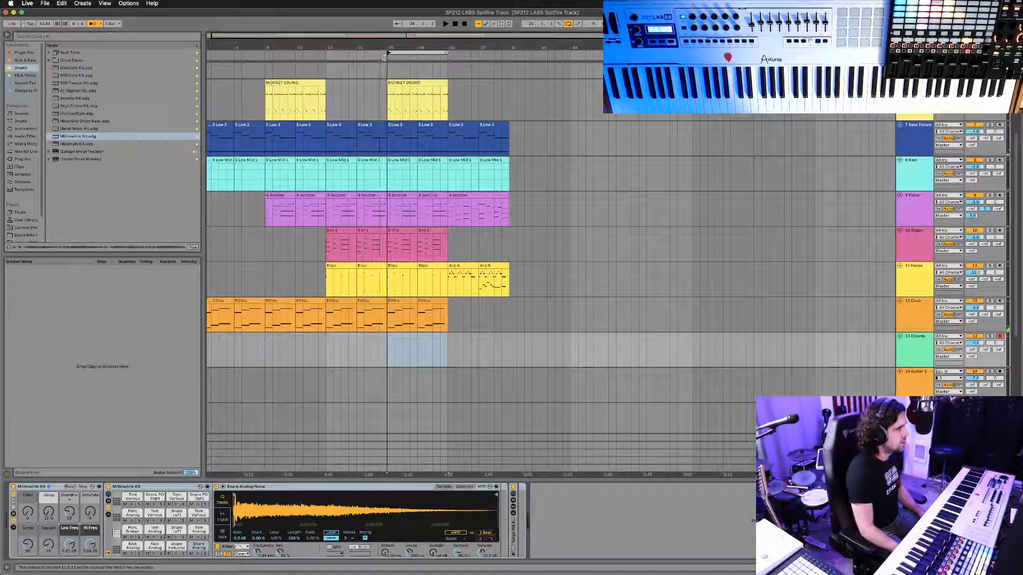
pyautogui.click(386, 354)
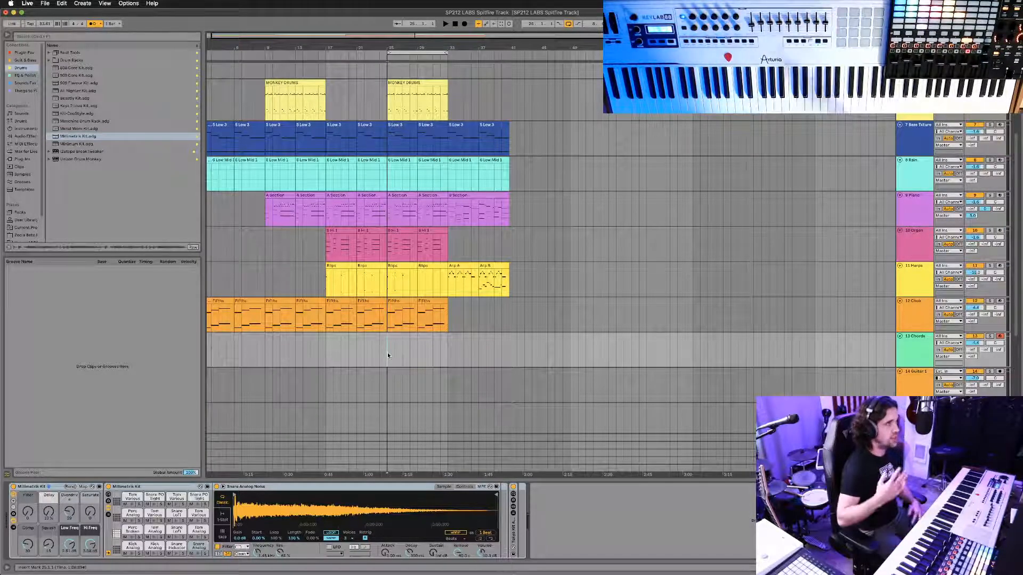
# Record a trial drum take on the Chords track from bar 25 and delete the resulting clip.
pyautogui.press('space')
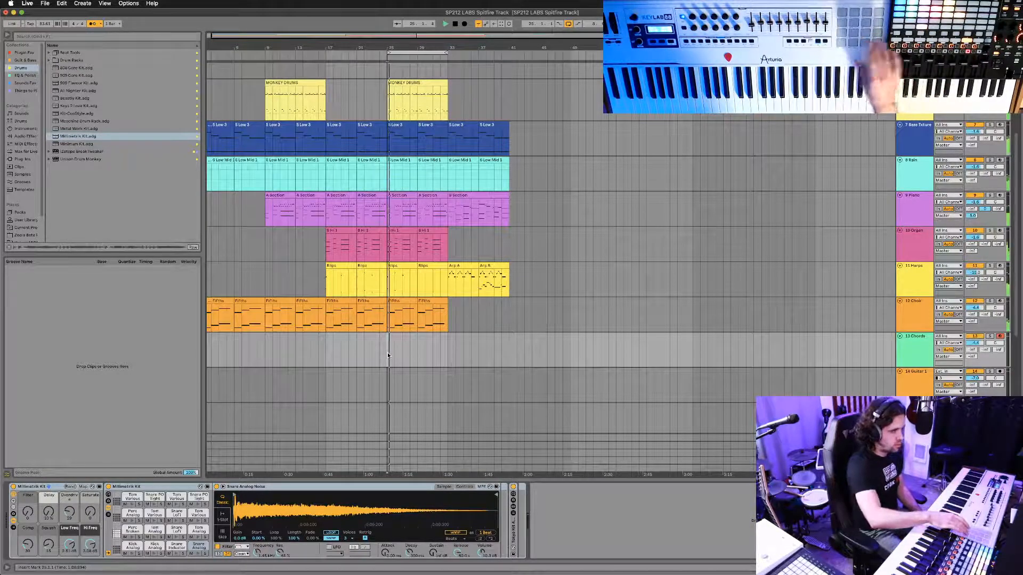
pyautogui.press('F9')
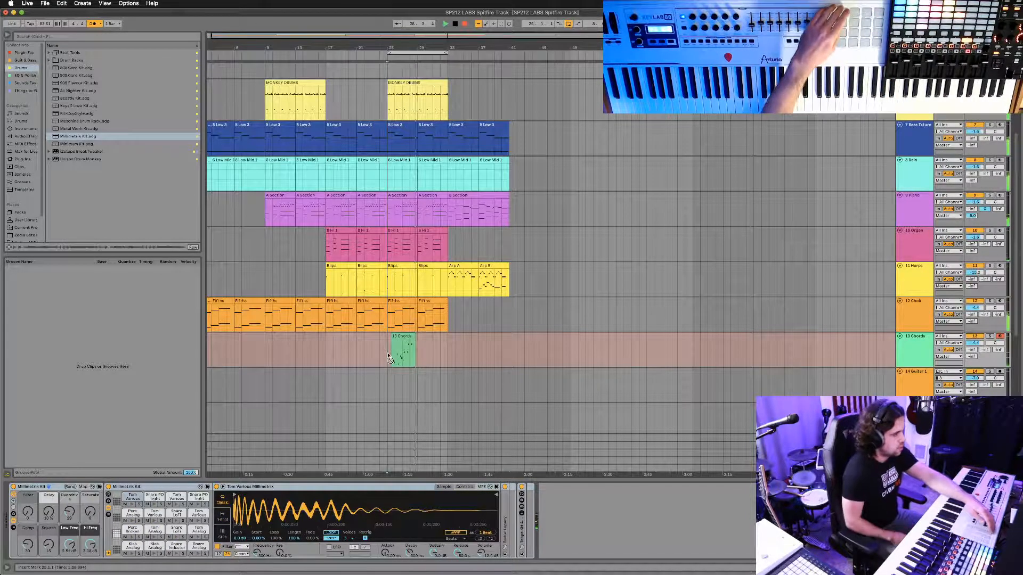
pyautogui.press('space')
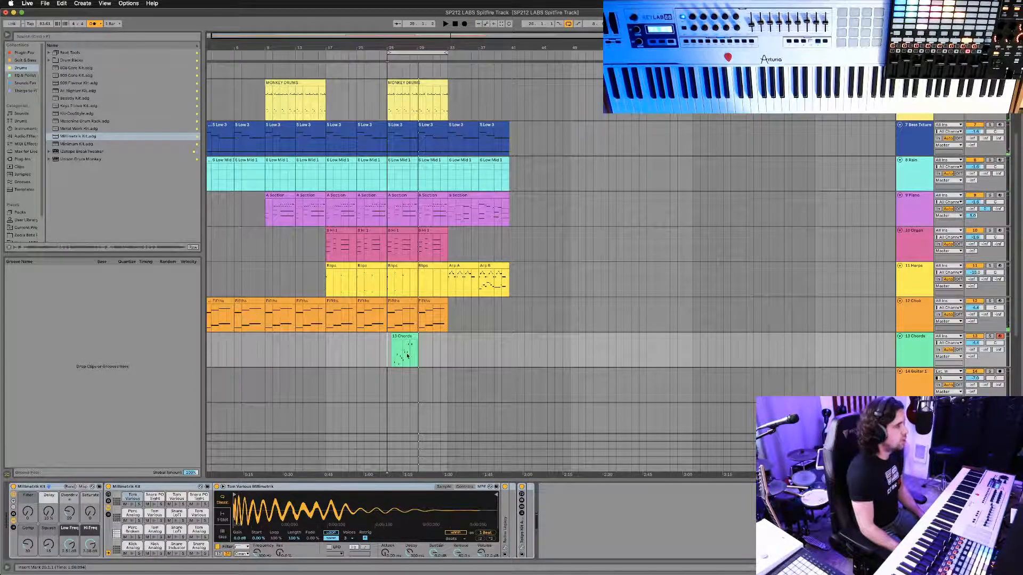
pyautogui.click(403, 337)
pyautogui.click(403, 339)
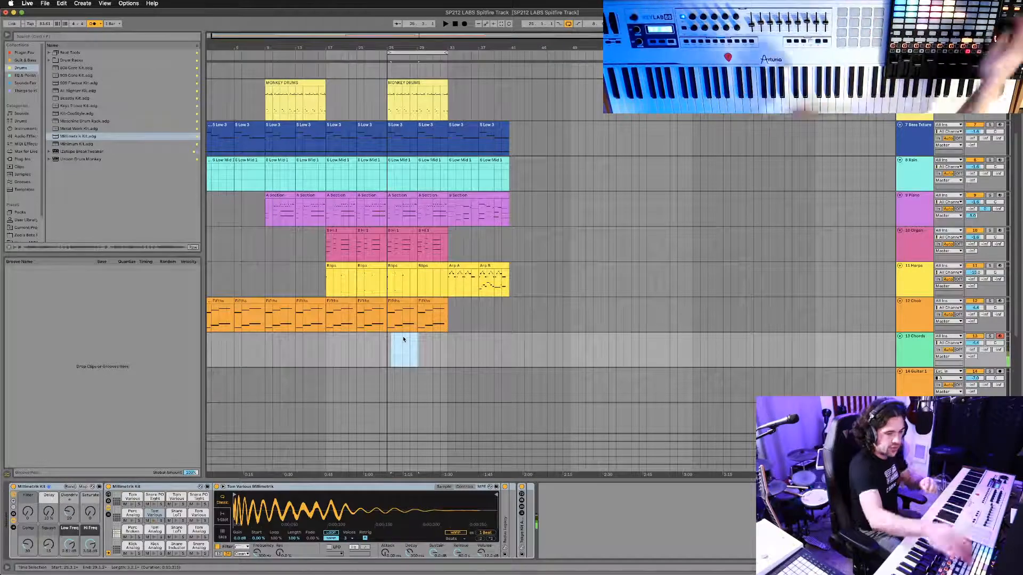
# Record a single-pitch rhythm on the Chords track across the loop from bar 25 and open its clip for note editing.
pyautogui.press('F9')
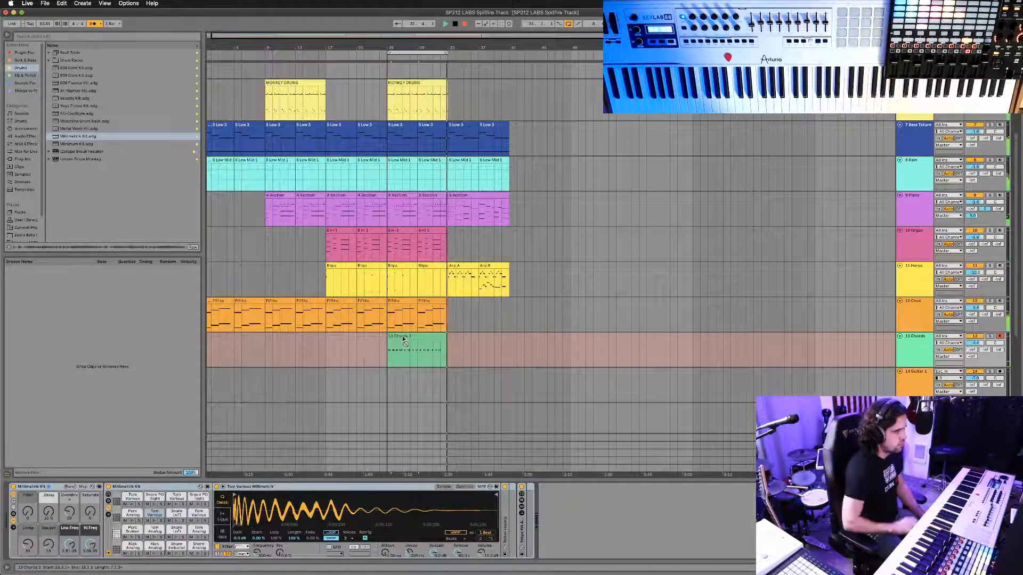
pyautogui.press('space')
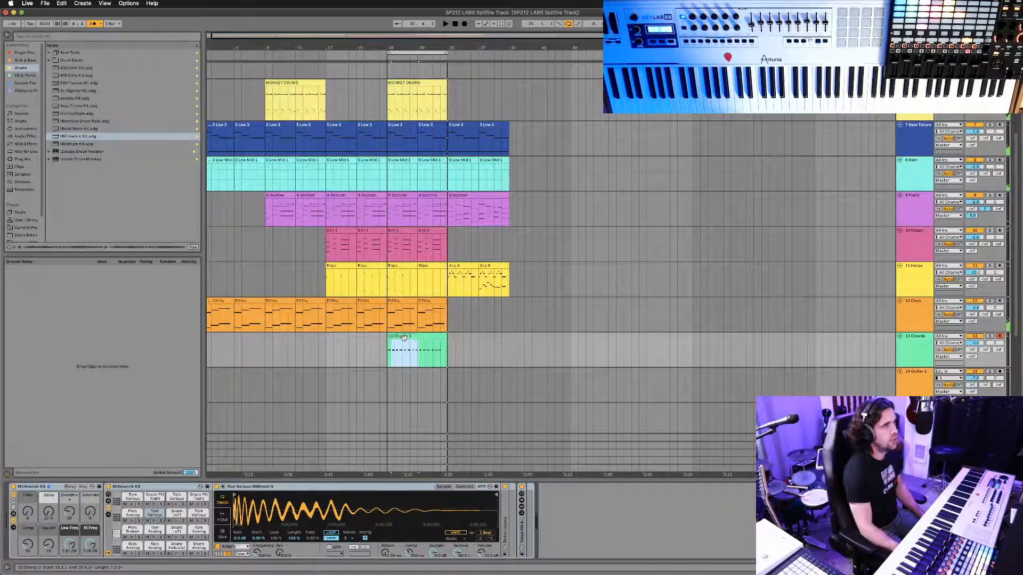
pyautogui.doubleClick(404, 338)
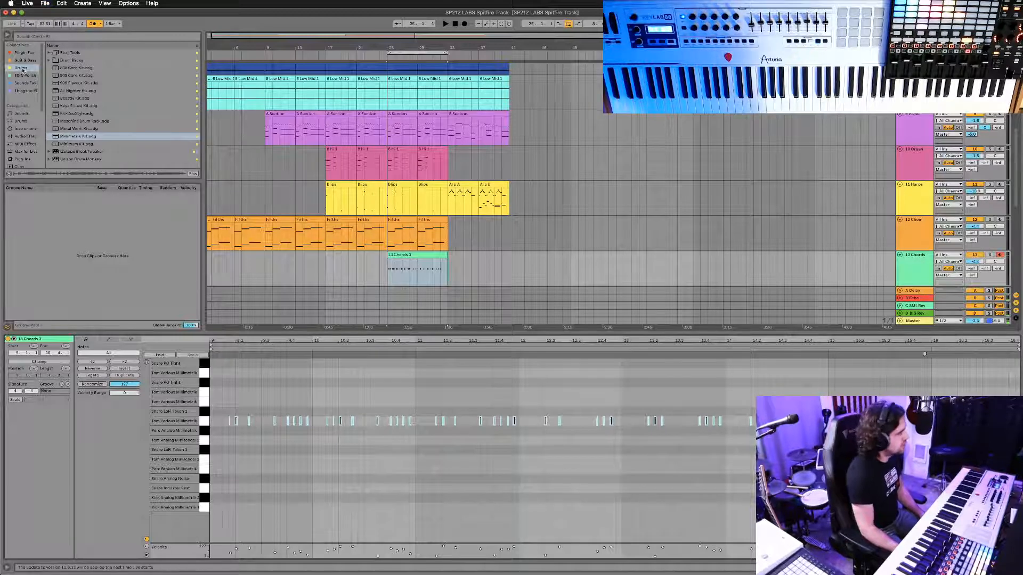
# Replace the Chords track's drum kit with the Blurry Wurli preset from the Piano & Keys sounds.
pyautogui.click(30, 53)
pyautogui.click(26, 83)
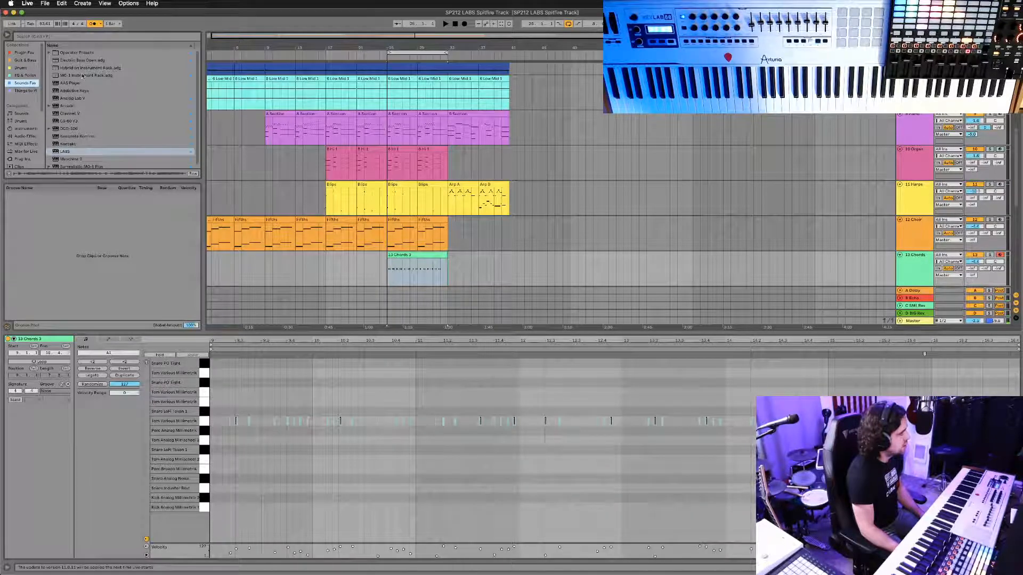
pyautogui.scroll(-1, 89, 85)
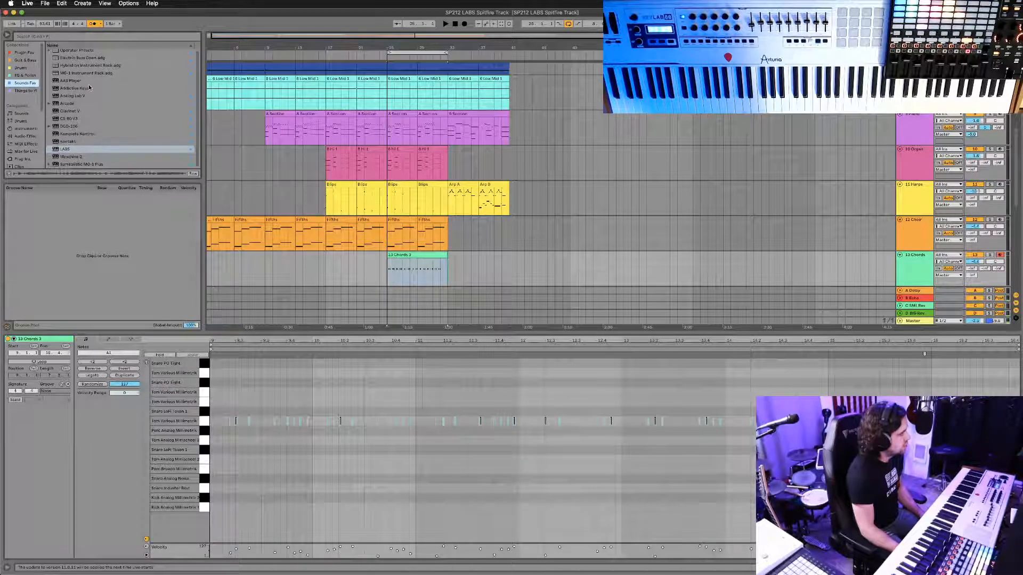
pyautogui.click(24, 53)
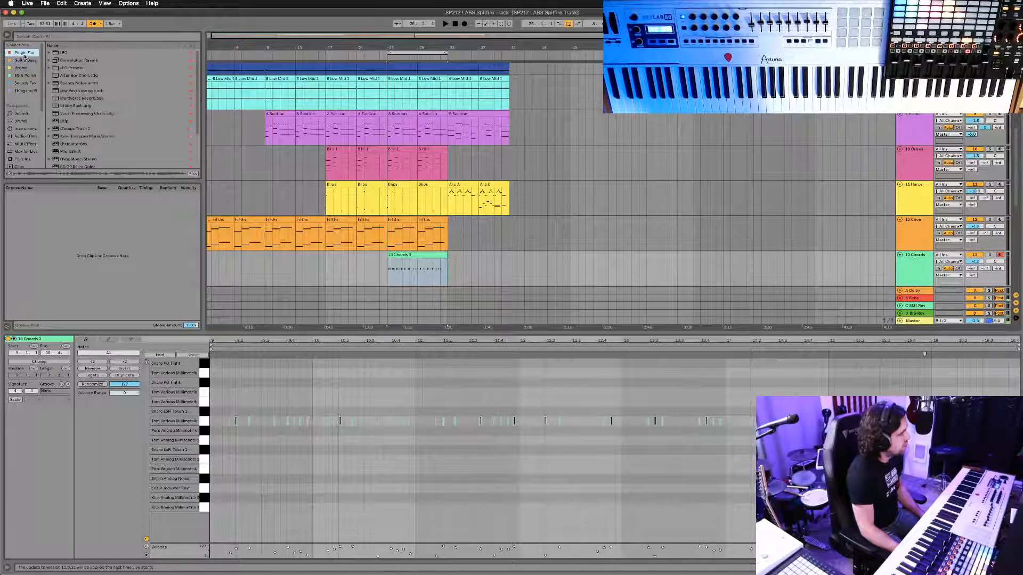
pyautogui.click(21, 67)
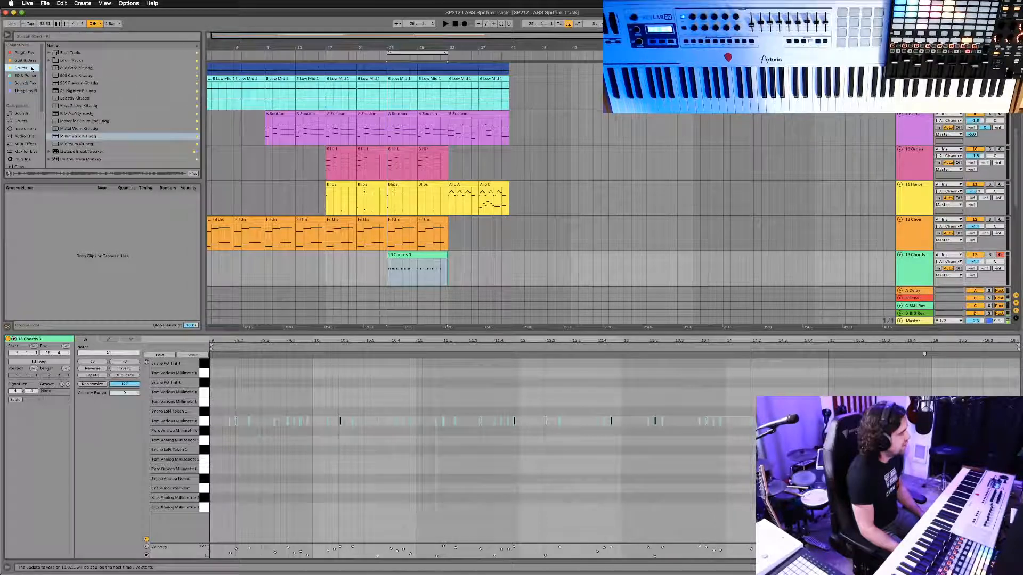
pyautogui.click(21, 114)
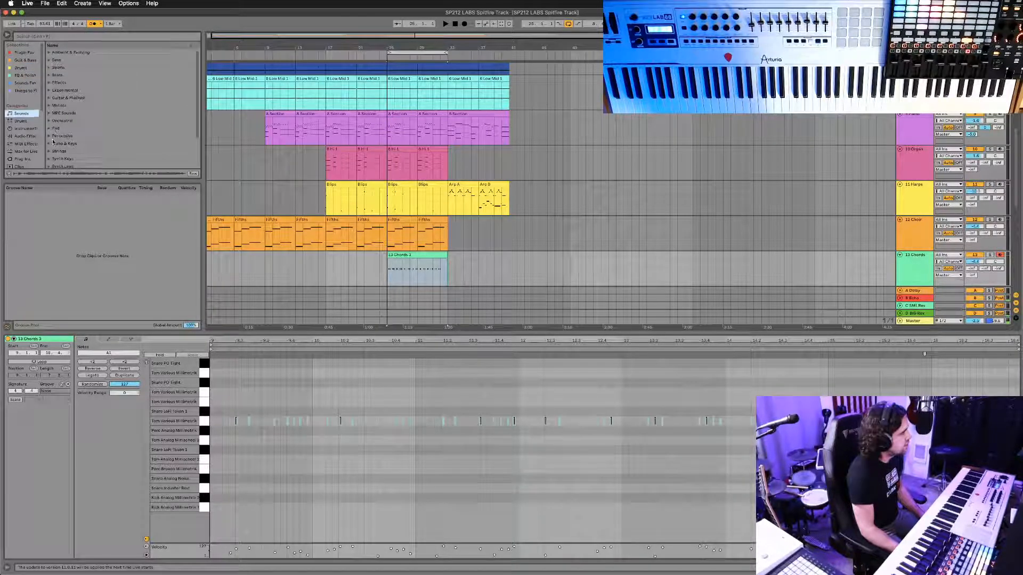
pyautogui.click(49, 145)
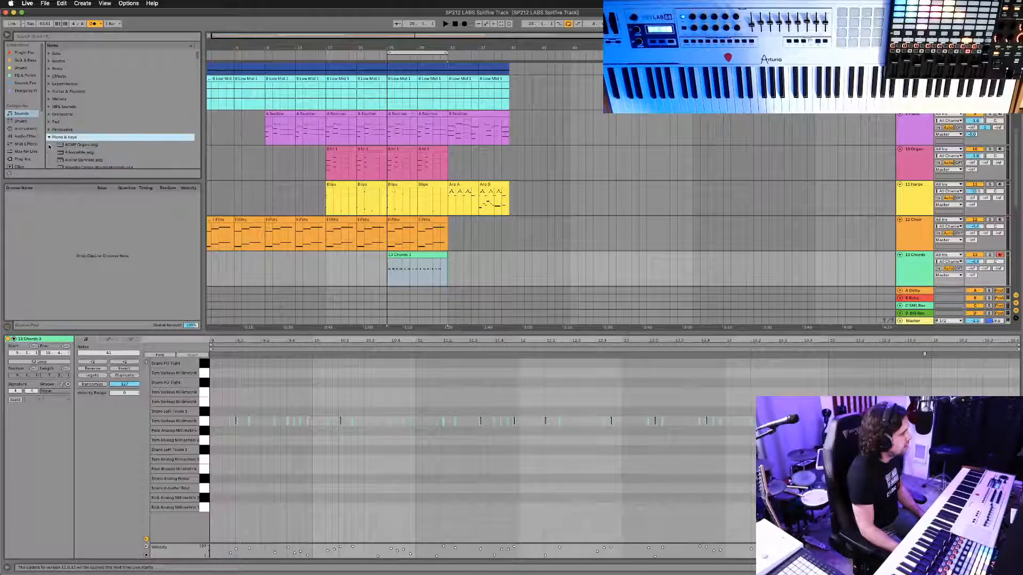
pyautogui.scroll(-3, 59, 140)
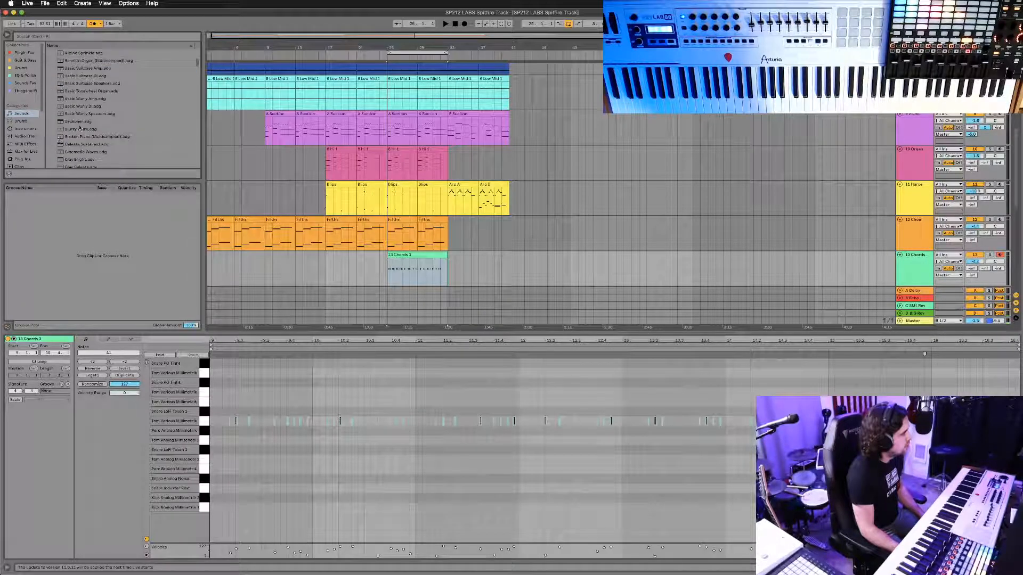
pyautogui.click(80, 129)
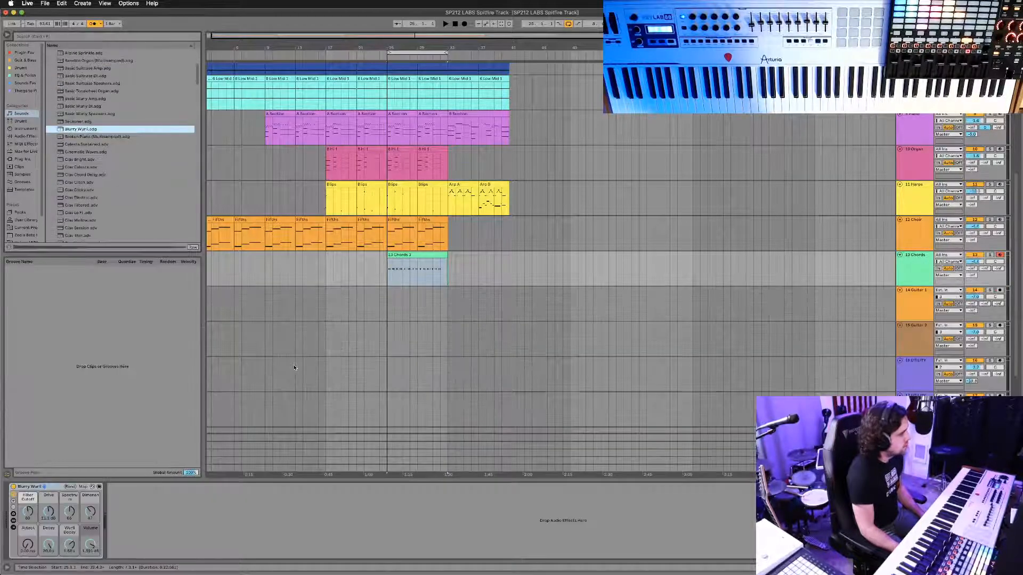
# Reopen the recorded Chords clip in the note editor and play it back with the new sound.
pyautogui.doubleClick(394, 272)
pyautogui.scroll(3, 347, 485)
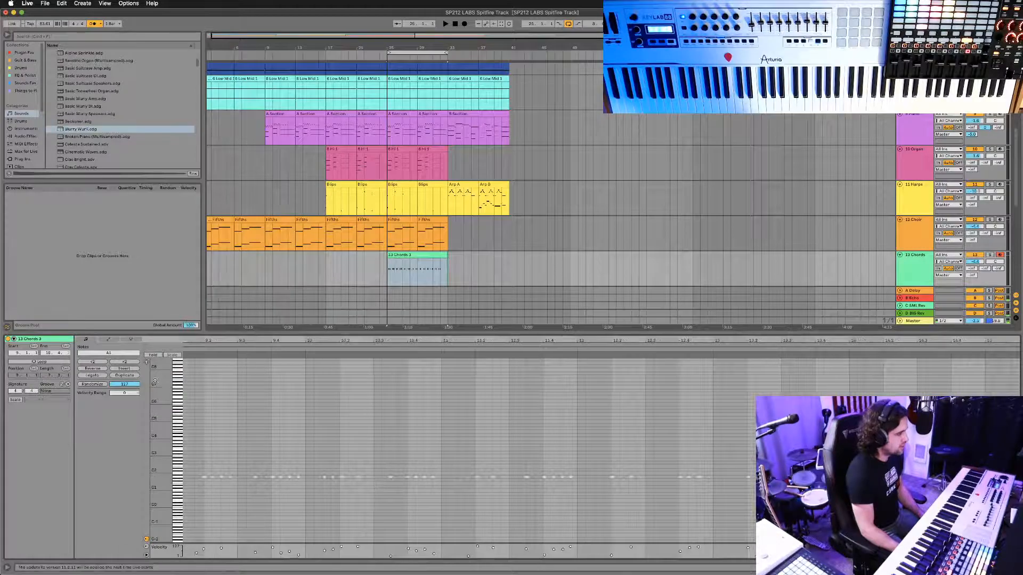
pyautogui.click(201, 461)
pyautogui.press('space')
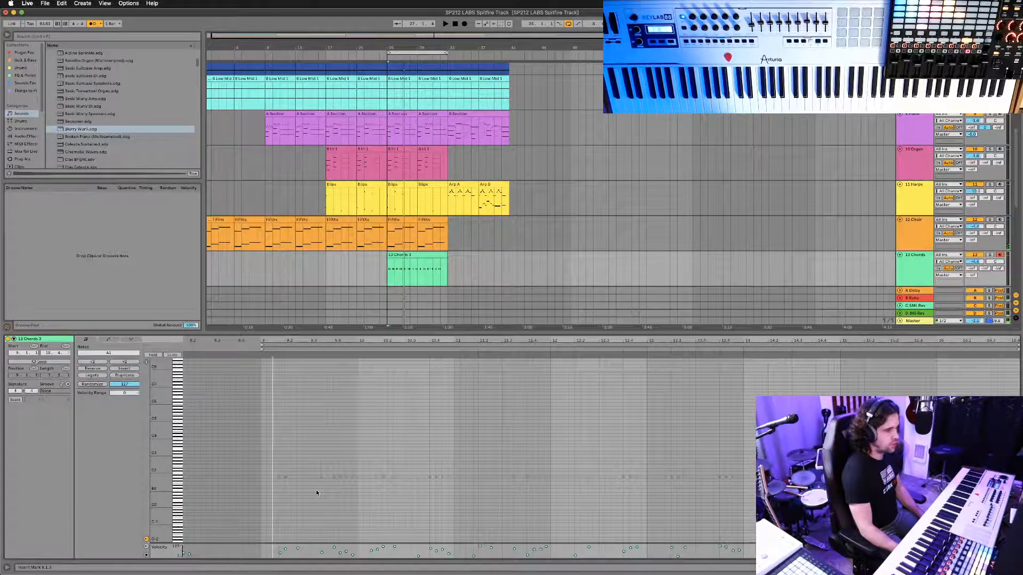
pyautogui.scroll(3, 316, 493)
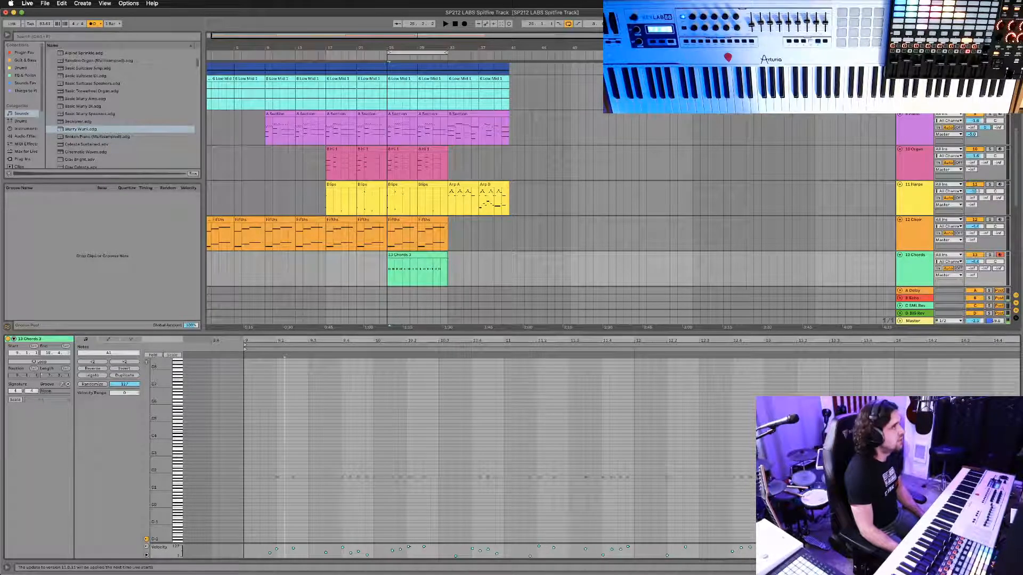
# Turn on the Chords clip's scale setting, choose Minor, and restrict the note editor to scale notes.
pyautogui.click(19, 401)
pyautogui.click(52, 400)
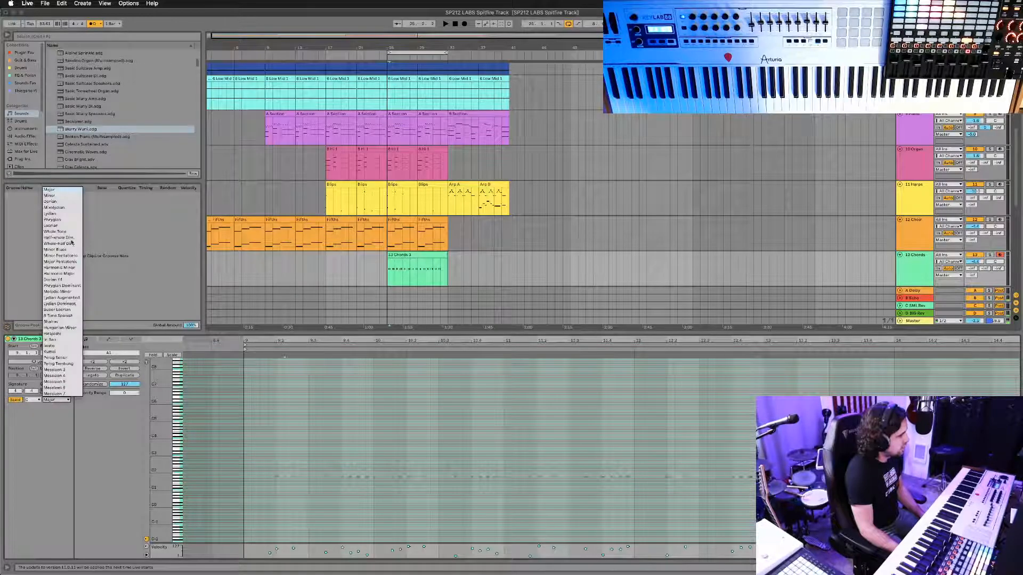
pyautogui.click(68, 196)
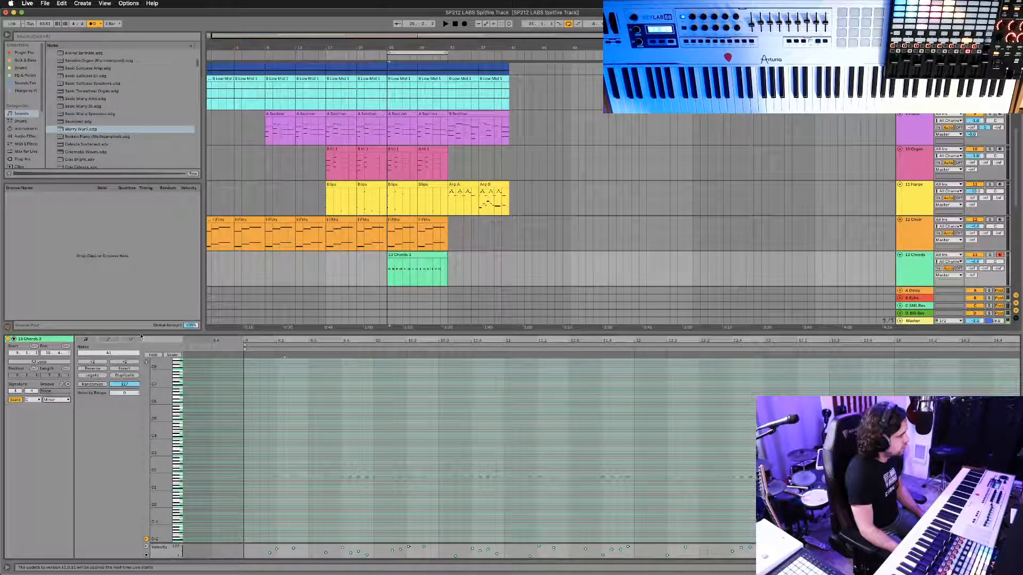
pyautogui.click(167, 355)
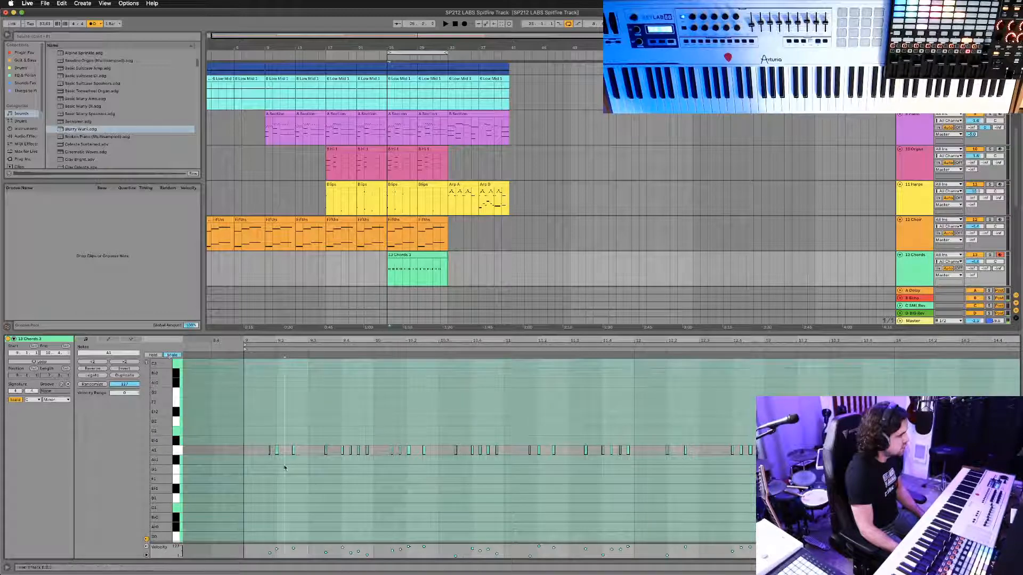
# Transpose all the A1 notes in the Chords clip down six scale steps to C1.
pyautogui.click(178, 449)
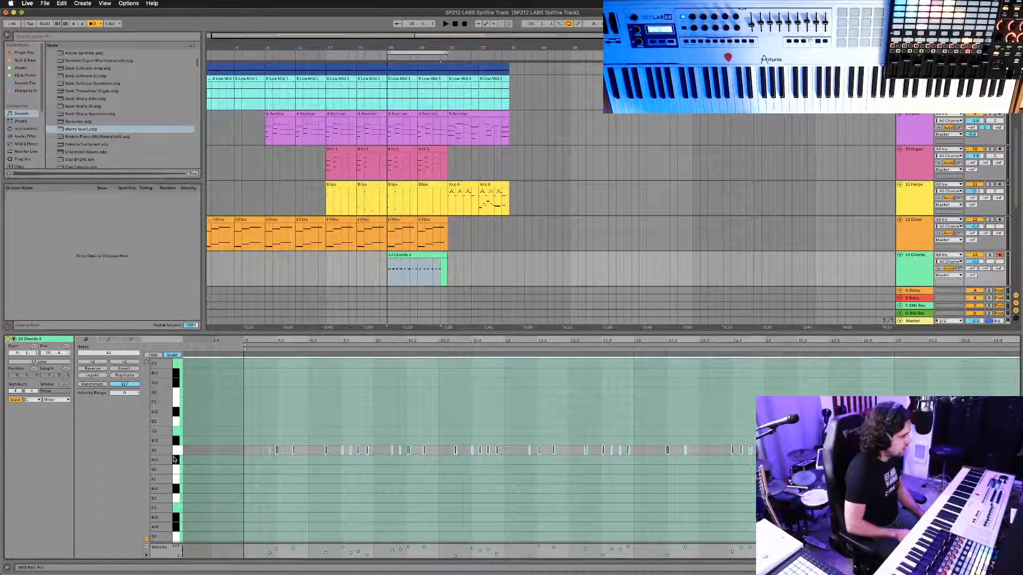
pyautogui.press('Down')
pyautogui.press('Down')
pyautogui.press('Down')
pyautogui.press('Down')
pyautogui.press('Down')
pyautogui.press('Down')
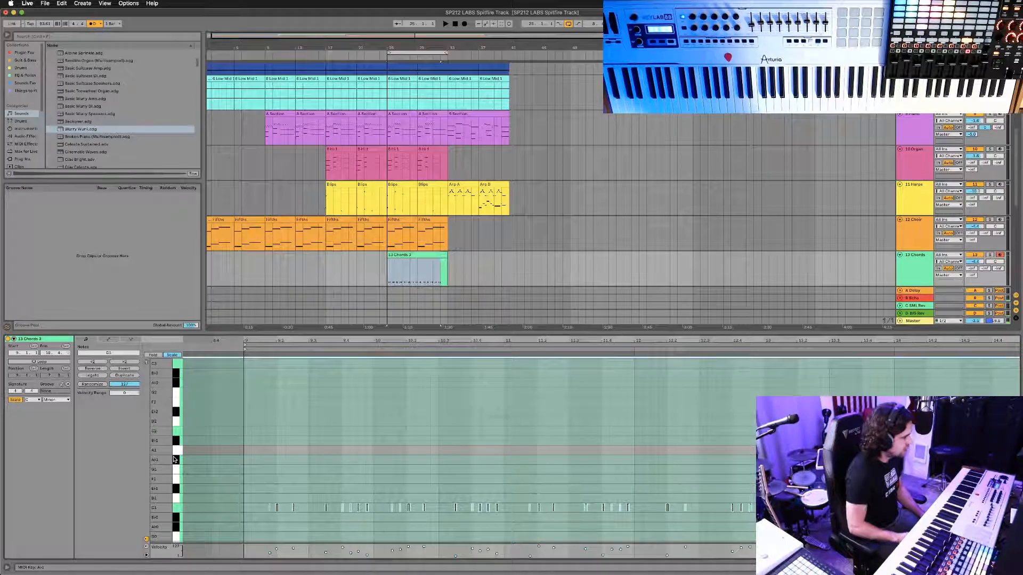
pyautogui.click(254, 472)
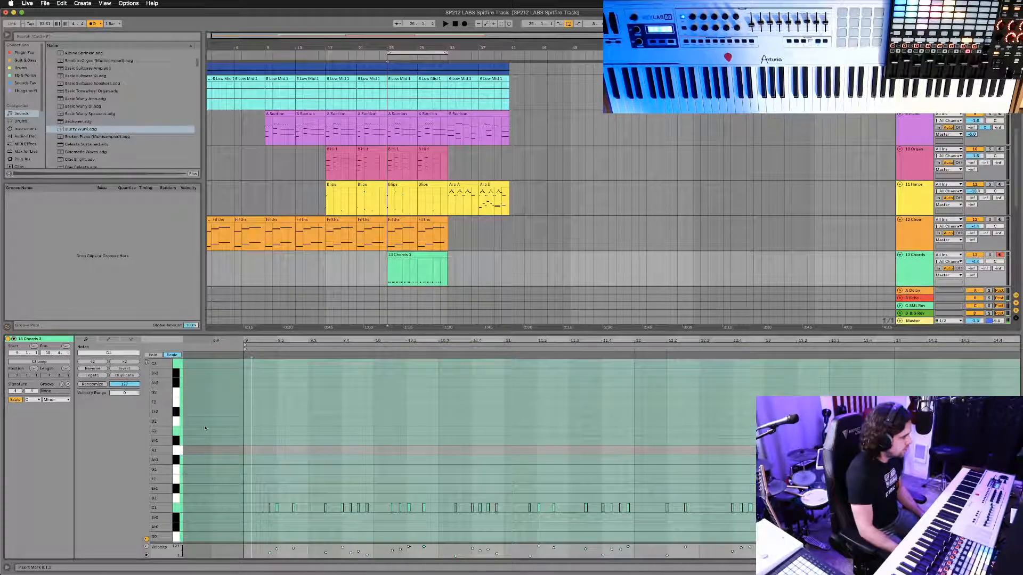
pyautogui.click(172, 355)
pyautogui.click(171, 356)
# Select the clips spanning bars 25 to 33 from the Piano track through the Chords track together for multi-clip editing.
pyautogui.scroll(-1, 279, 442)
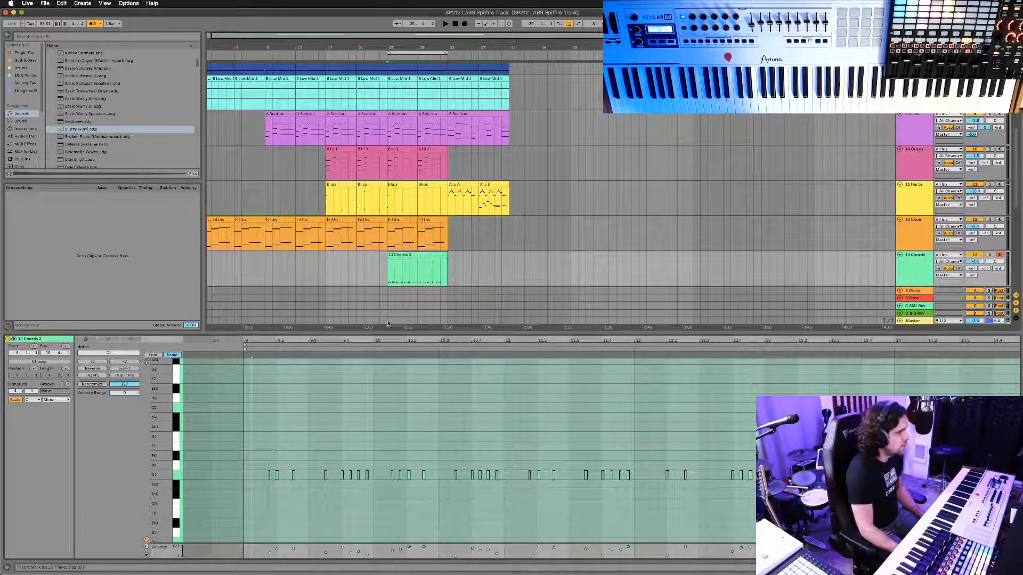
pyautogui.click(415, 254)
pyautogui.scroll(2, 389, 152)
pyautogui.scroll(3, 389, 151)
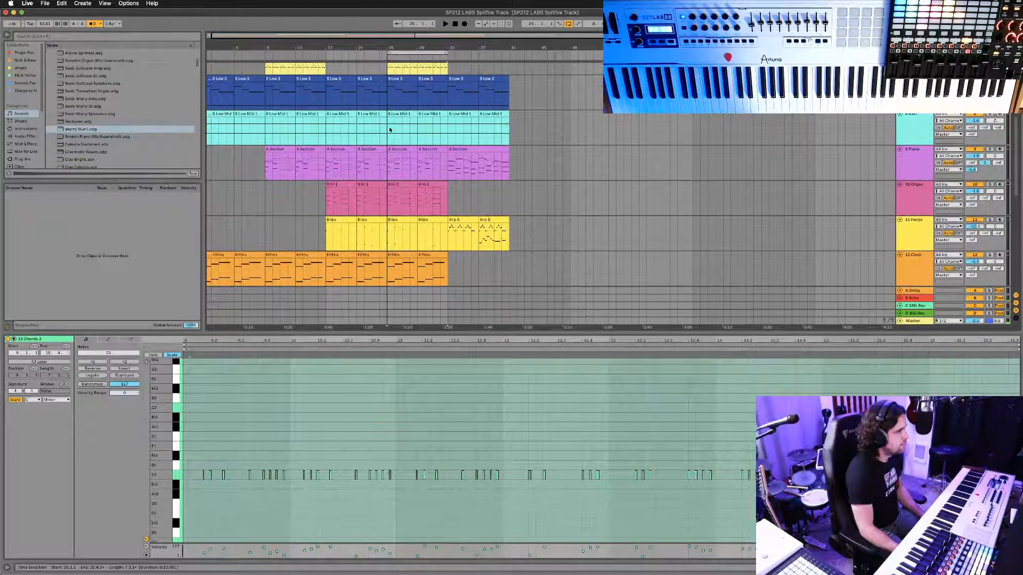
pyautogui.click(398, 150)
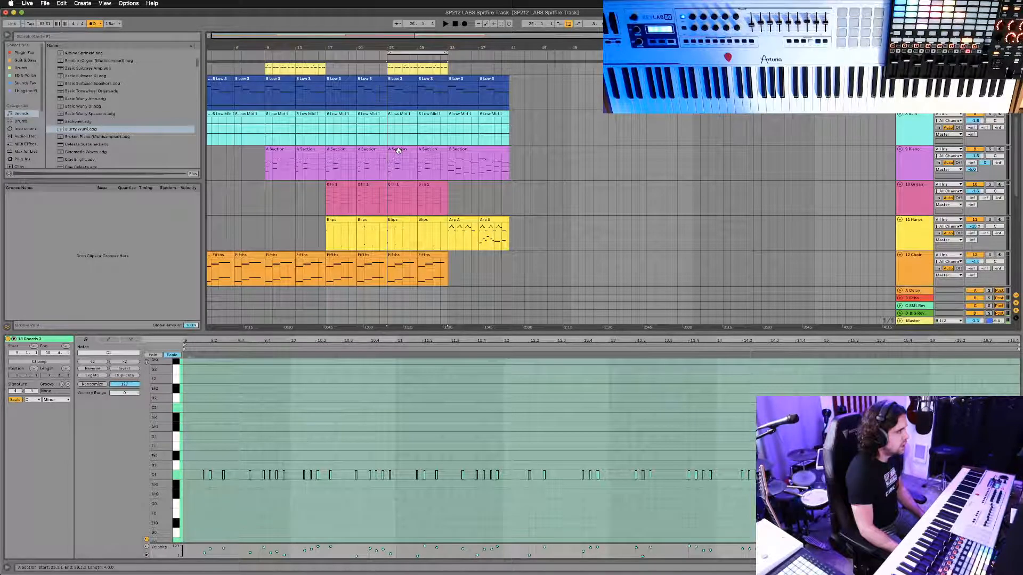
pyautogui.keyDown('shift'); pyautogui.click(398, 150); pyautogui.keyUp('shift')
pyautogui.scroll(-1, 323, 428)
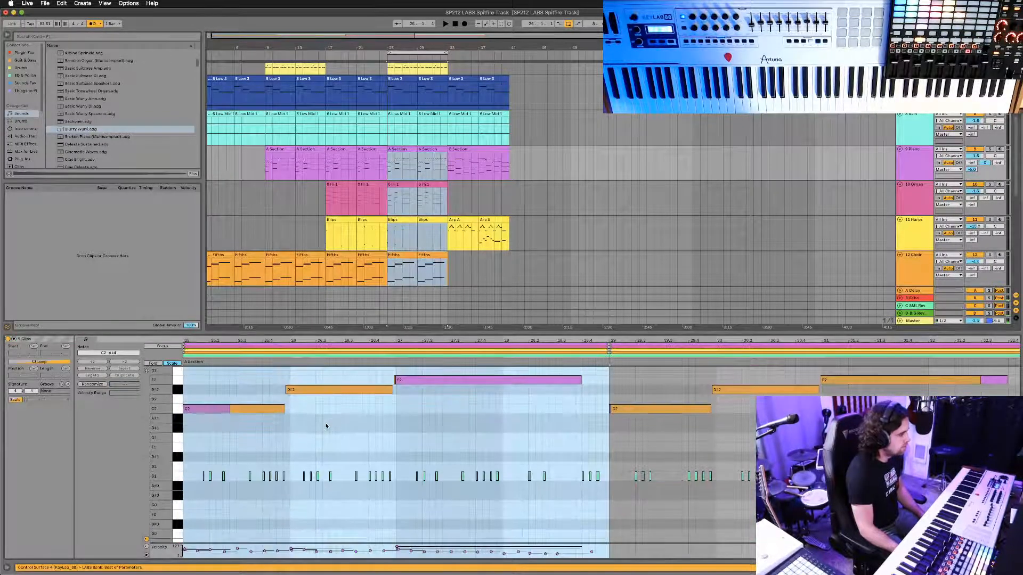
# Turn on Focus mode in the note editor and make the Chords clip the focused one, with the other clips' notes as background.
pyautogui.scroll(3, 323, 429)
pyautogui.scroll(5, 321, 428)
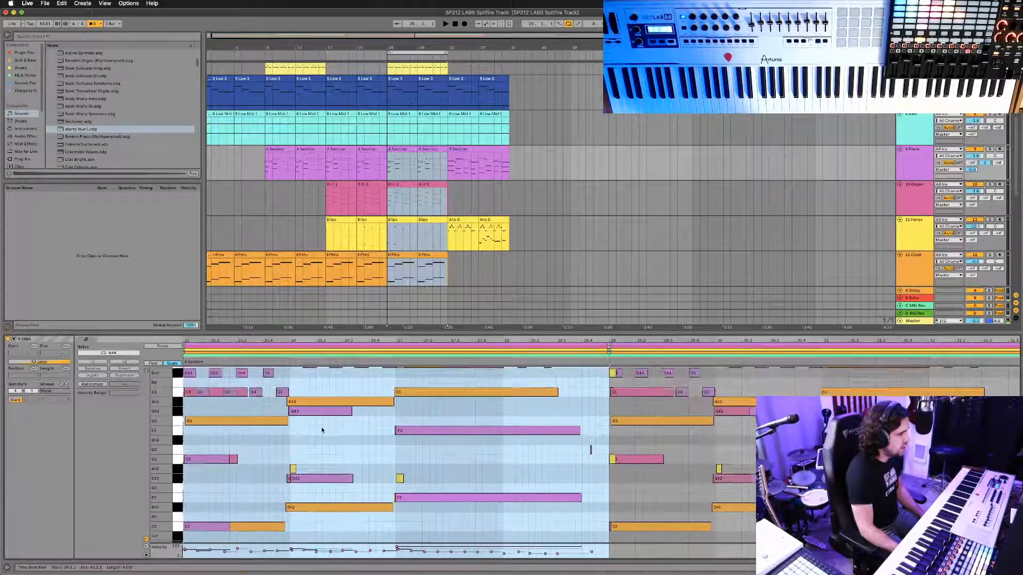
pyautogui.click(277, 351)
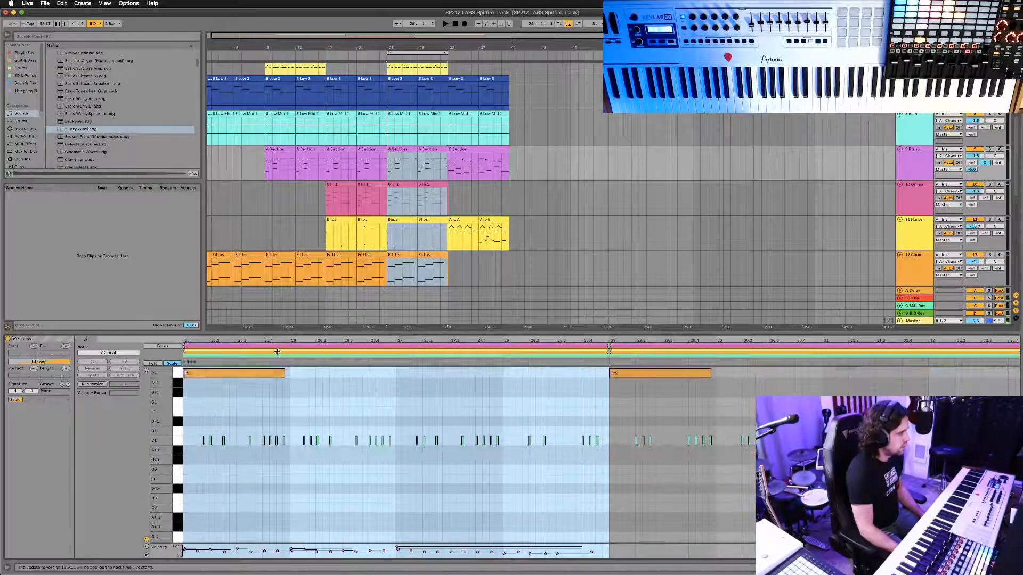
pyautogui.click(172, 347)
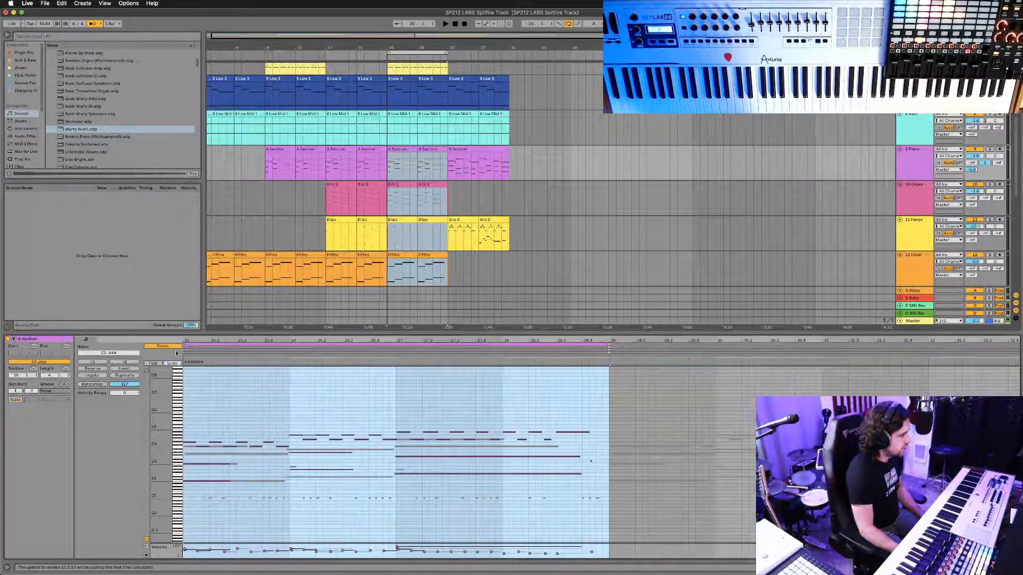
pyautogui.click(194, 357)
pyautogui.scroll(1, 308, 494)
pyautogui.scroll(2, 320, 486)
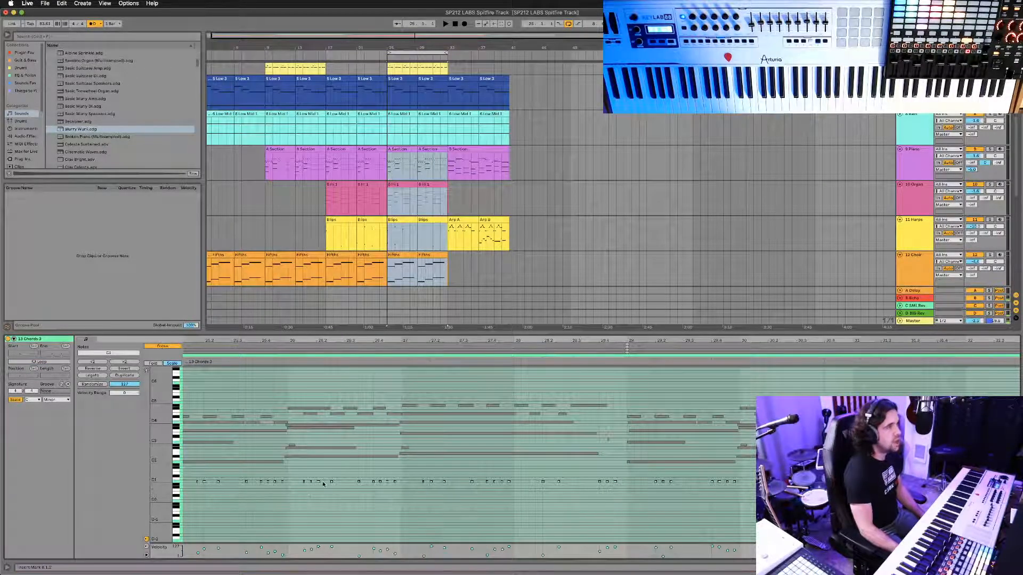
# Select all the C1 notes in the Chords clip and transpose them up one octave to C2.
pyautogui.scroll(3, 330, 486)
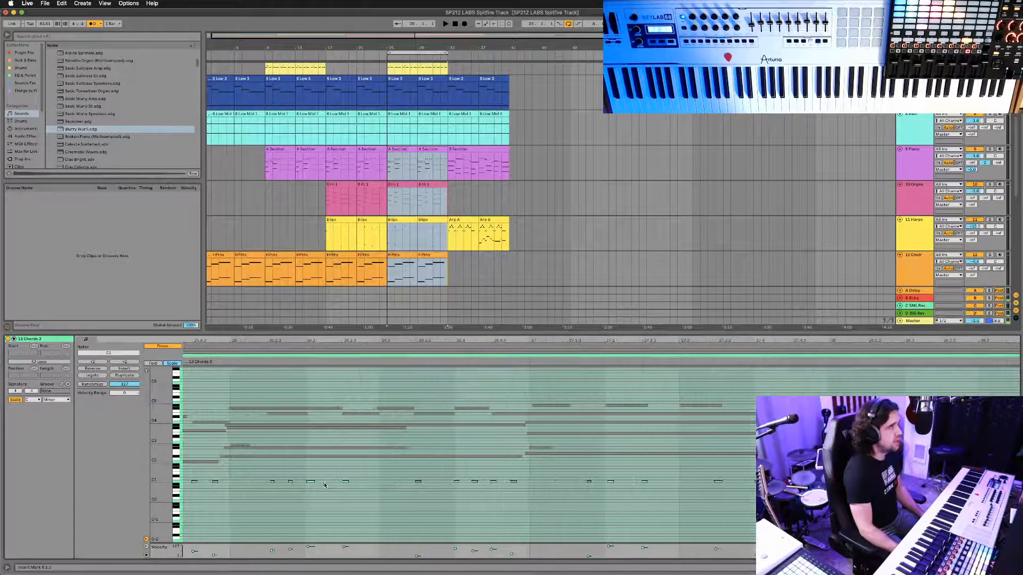
pyautogui.hscroll(-10, 338, 488)
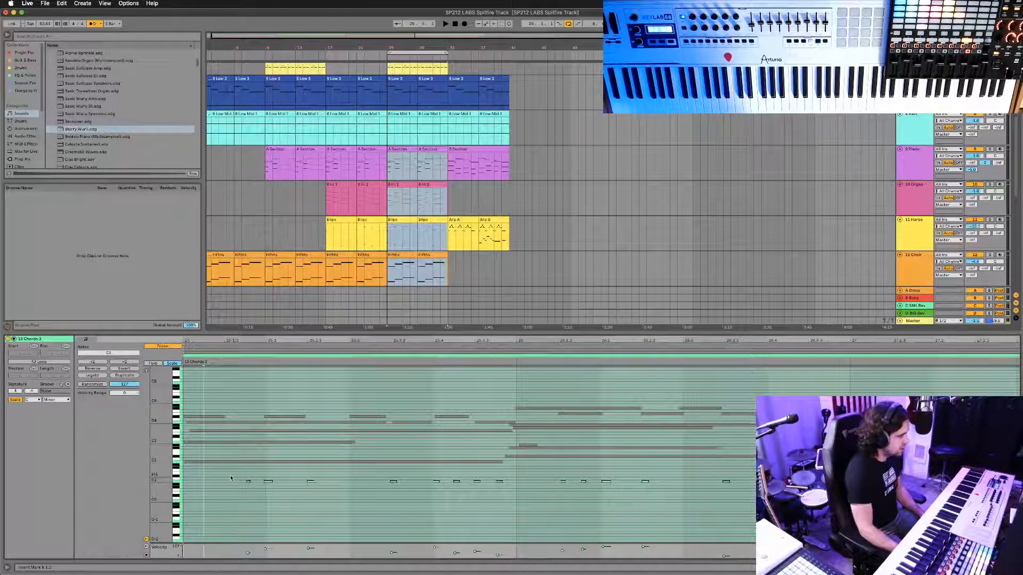
pyautogui.scroll(5, 276, 488)
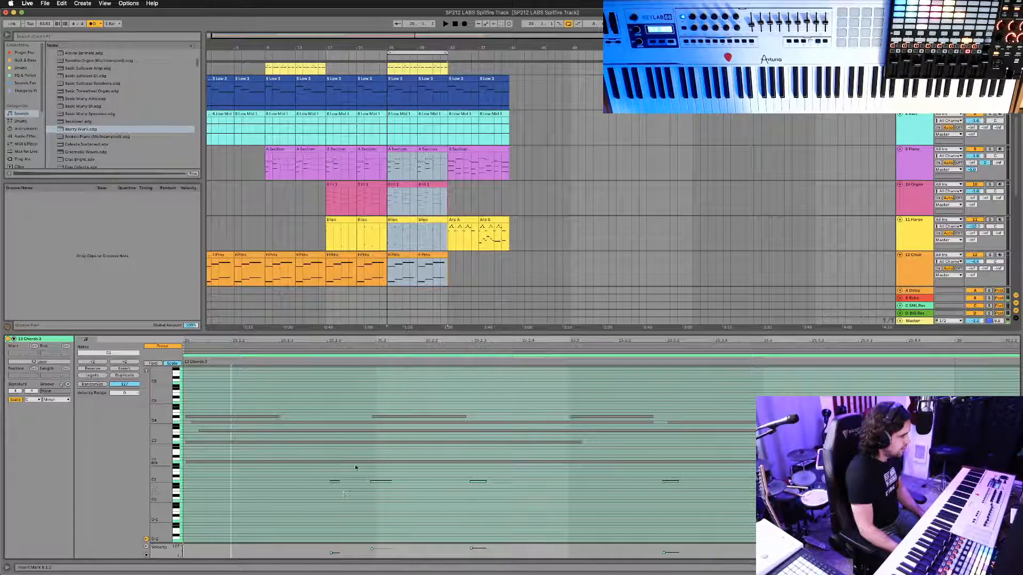
pyautogui.scroll(3, 349, 463)
pyautogui.scroll(-3, 347, 463)
pyautogui.scroll(3, 346, 464)
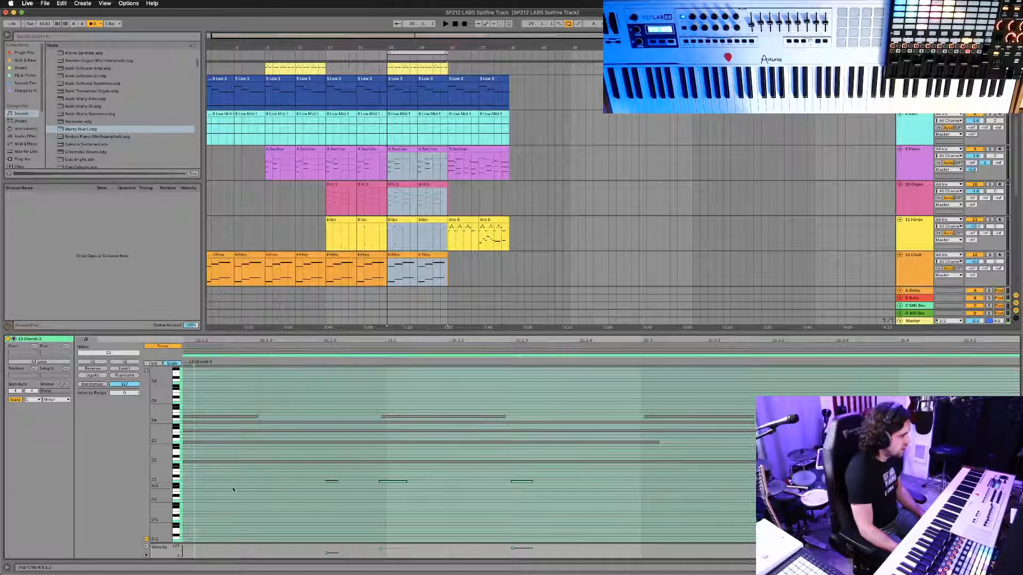
pyautogui.click(333, 481)
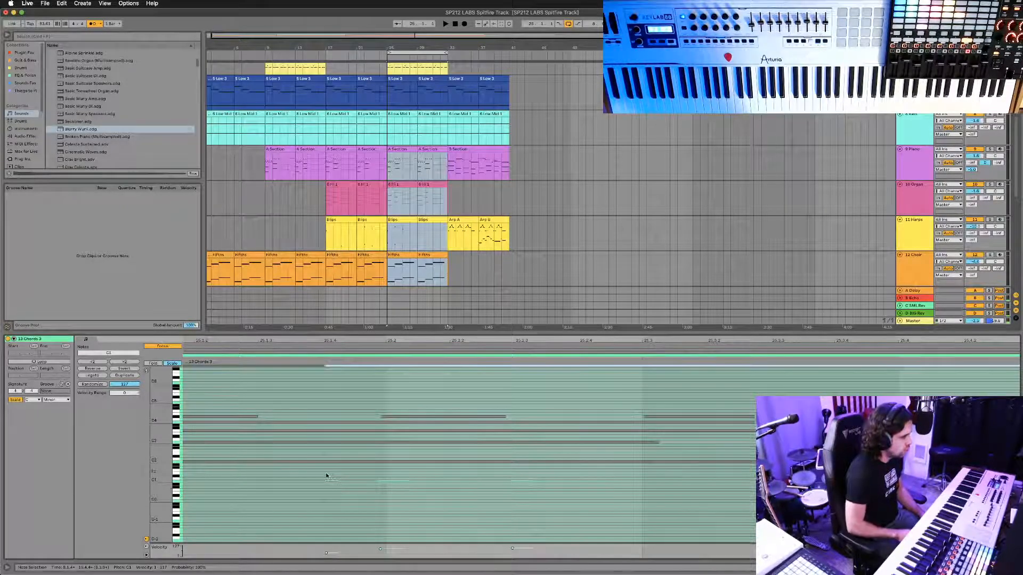
pyautogui.scroll(3, 326, 474)
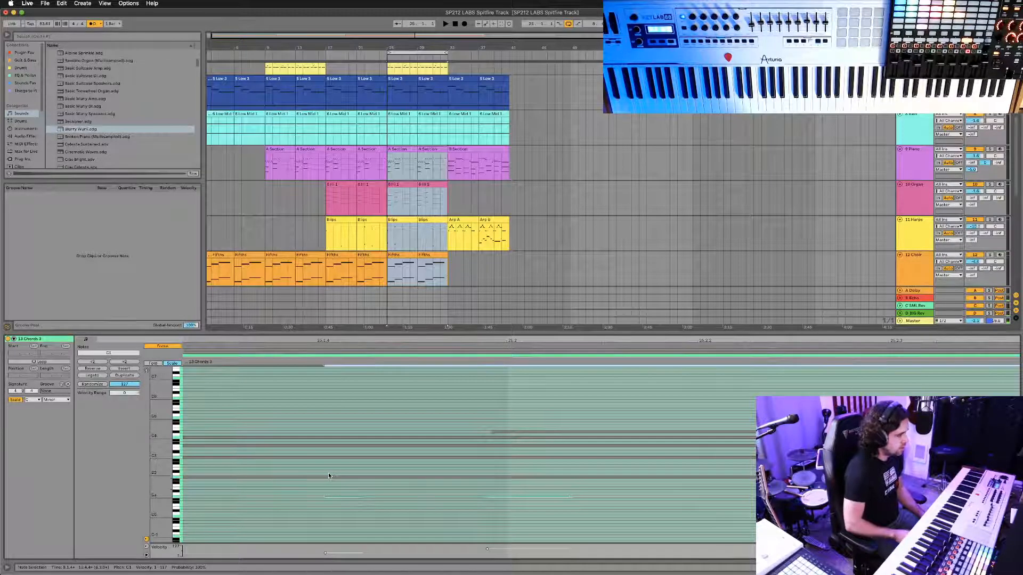
pyautogui.click(359, 489)
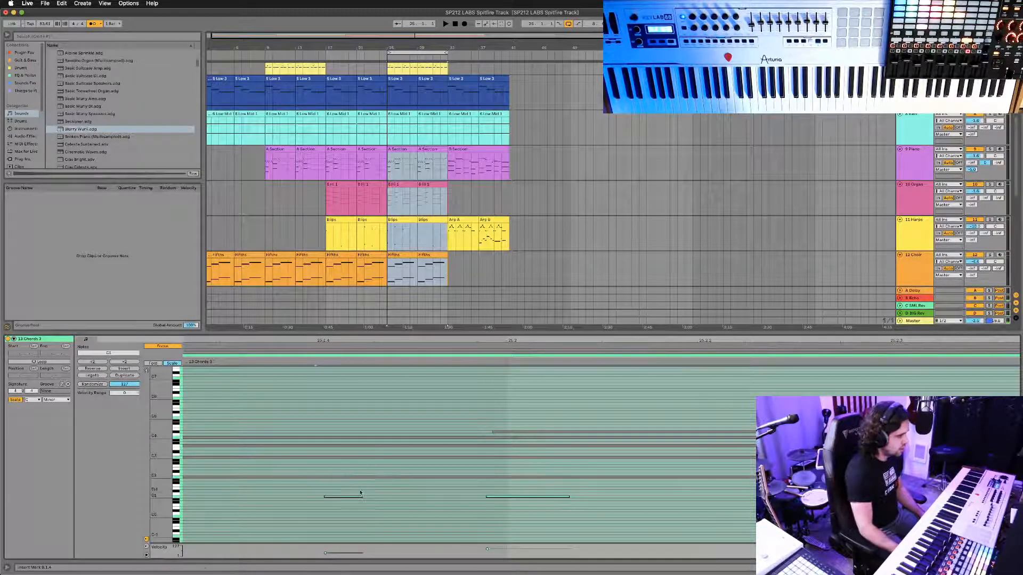
pyautogui.click(178, 496)
pyautogui.hotkey('shift', 'Up')
pyautogui.press('Down')
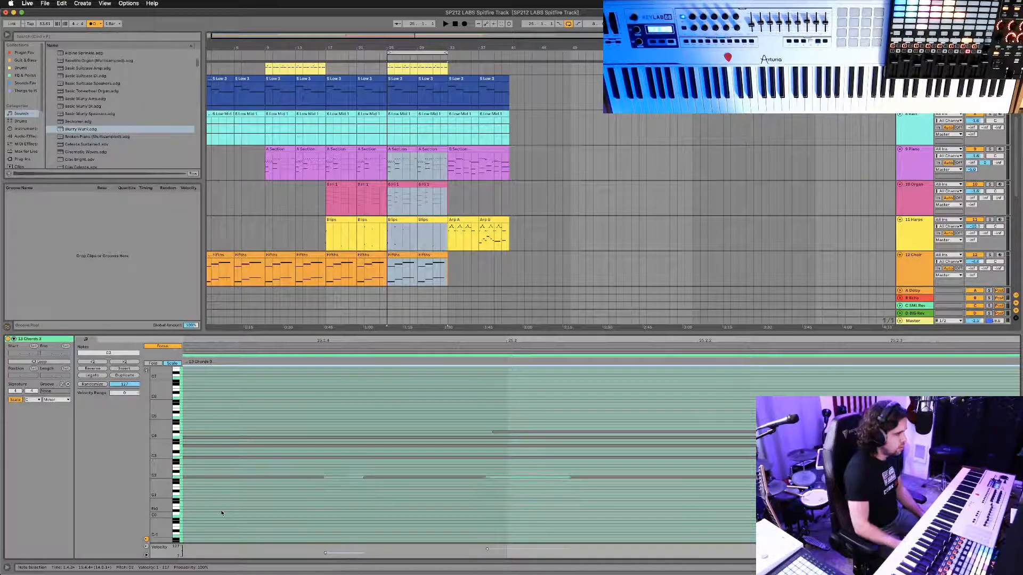
# Play the Chords notes from bar 25 and compare them with the background notes up to bar 26.
pyautogui.scroll(4, 440, 459)
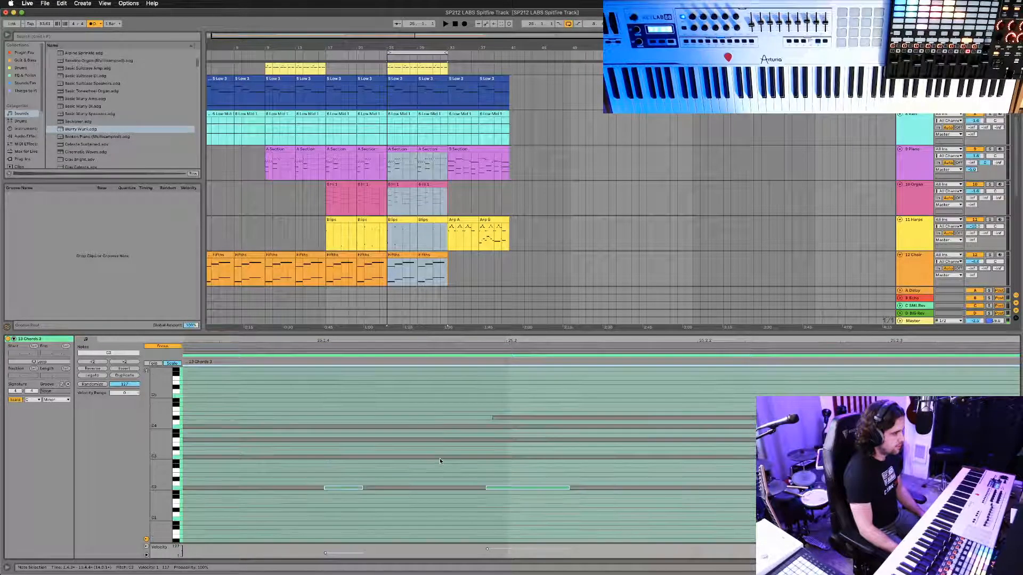
pyautogui.scroll(-5, 440, 459)
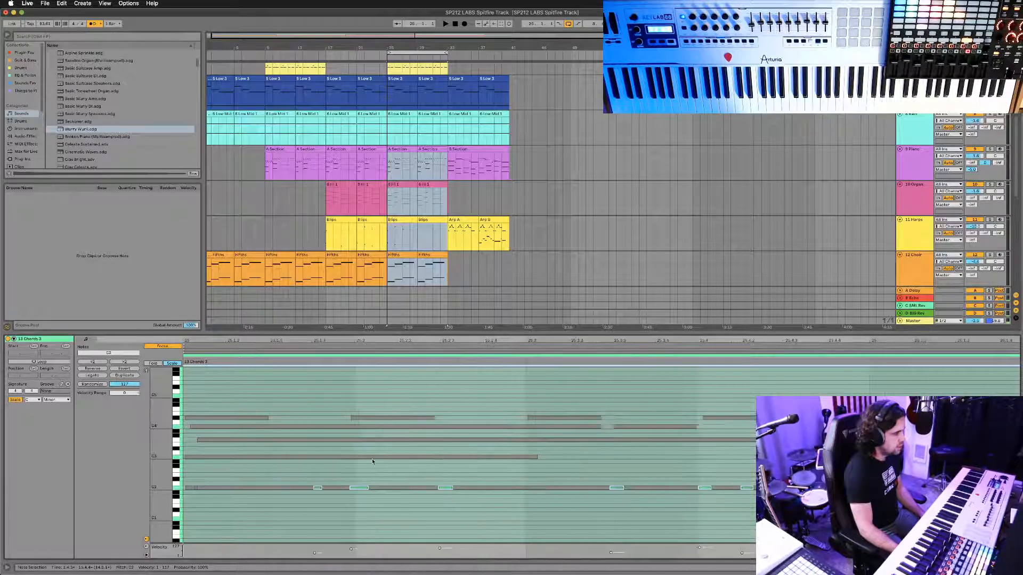
pyautogui.hscroll(1, 375, 462)
pyautogui.scroll(-2, 374, 461)
pyautogui.hscroll(3, 372, 461)
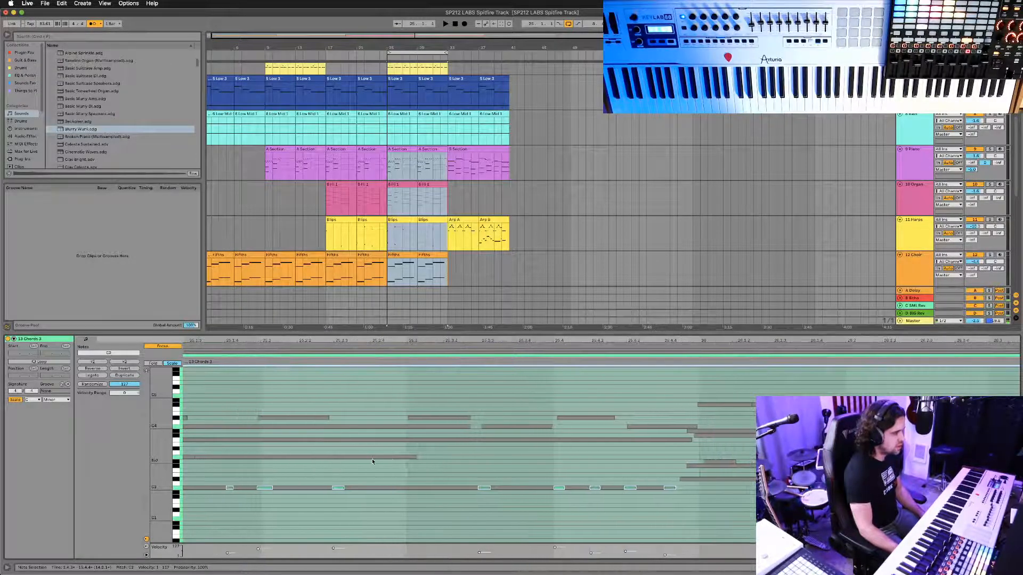
pyautogui.press('space')
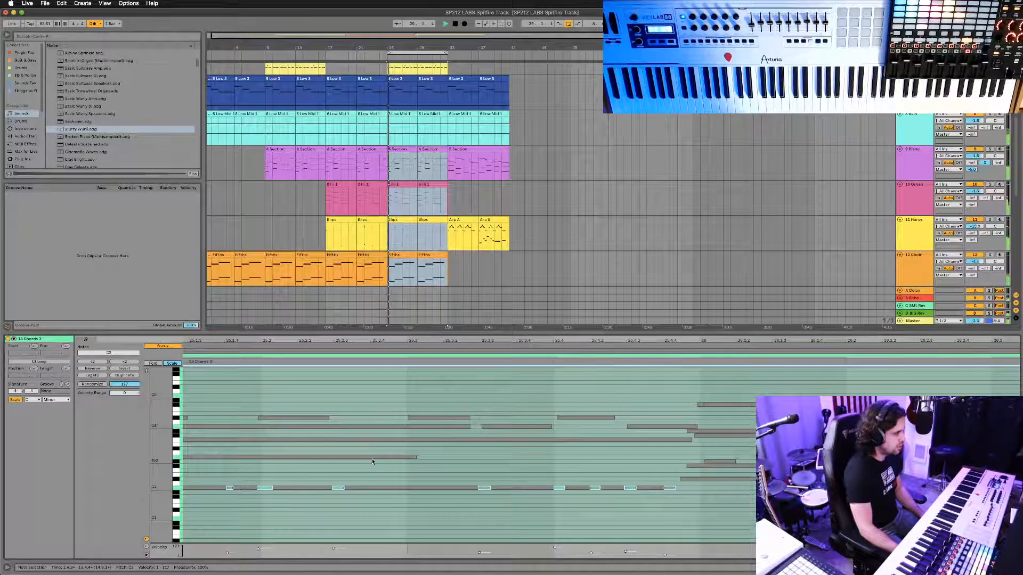
# Raise the four-note groups on the last beats of bars 25 and 26 in the Chords clip to G2 and play them back.
pyautogui.moveTo(548, 500); pyautogui.dragTo(668, 489)
pyautogui.hotkey('shift', 'Up')
pyautogui.hotkey('shift', 'Down')
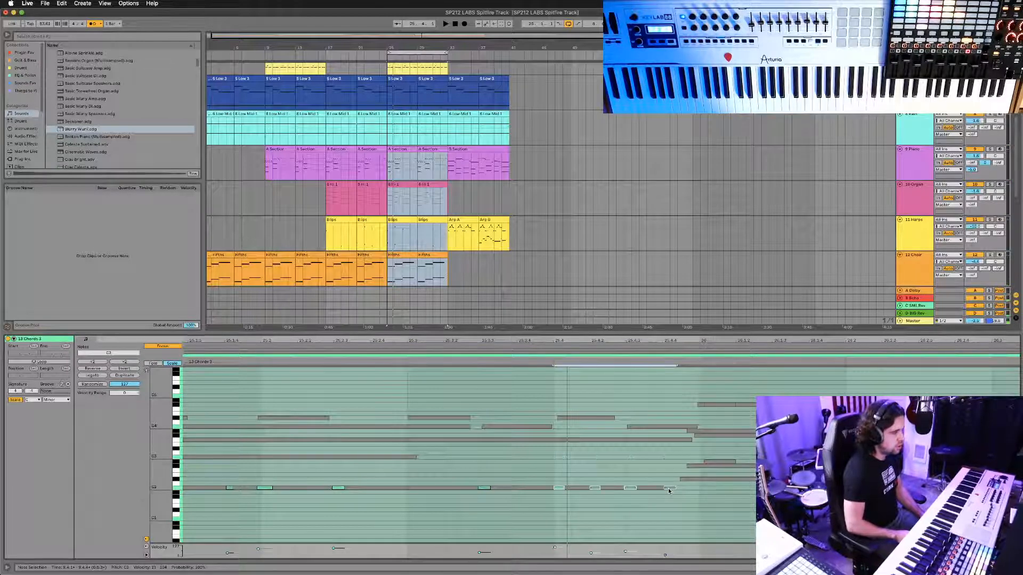
pyautogui.press('Up')
pyautogui.press('Up')
pyautogui.press('Up')
pyautogui.press('Up')
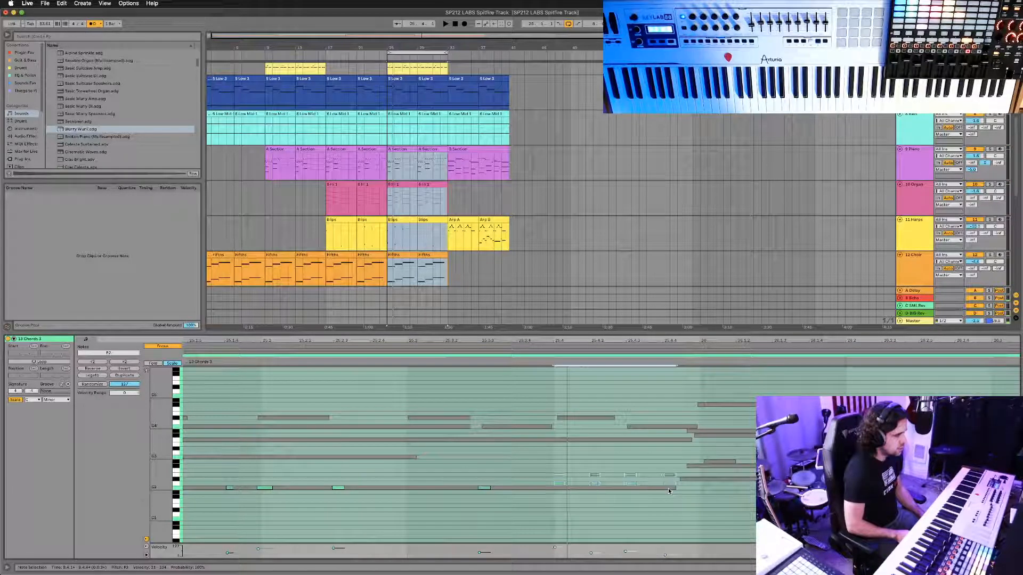
pyautogui.press('space')
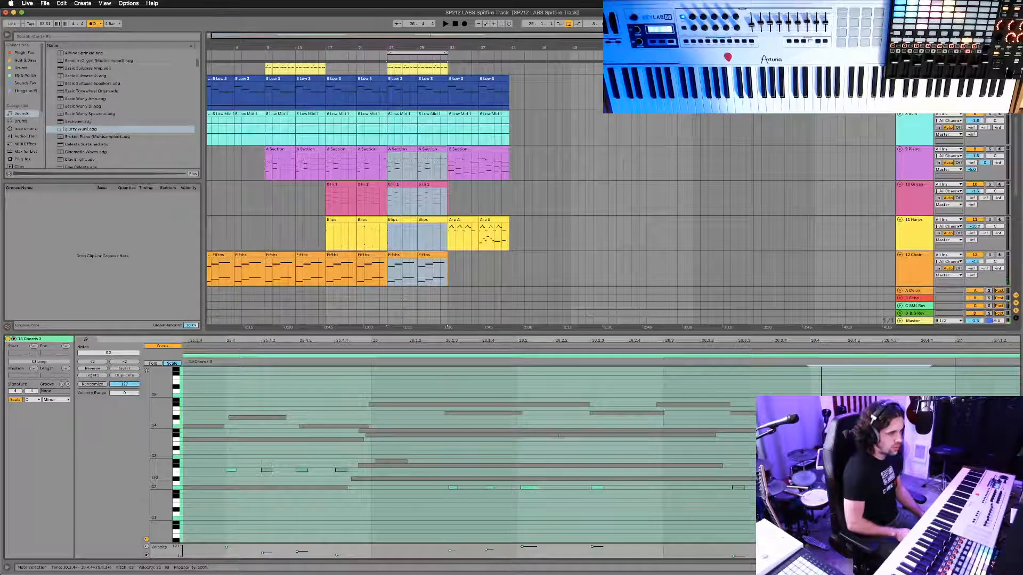
# Transpose all the Chords clip's notes up one octave to C3 and G3 and play the part from bar 25.
pyautogui.press('super+a')
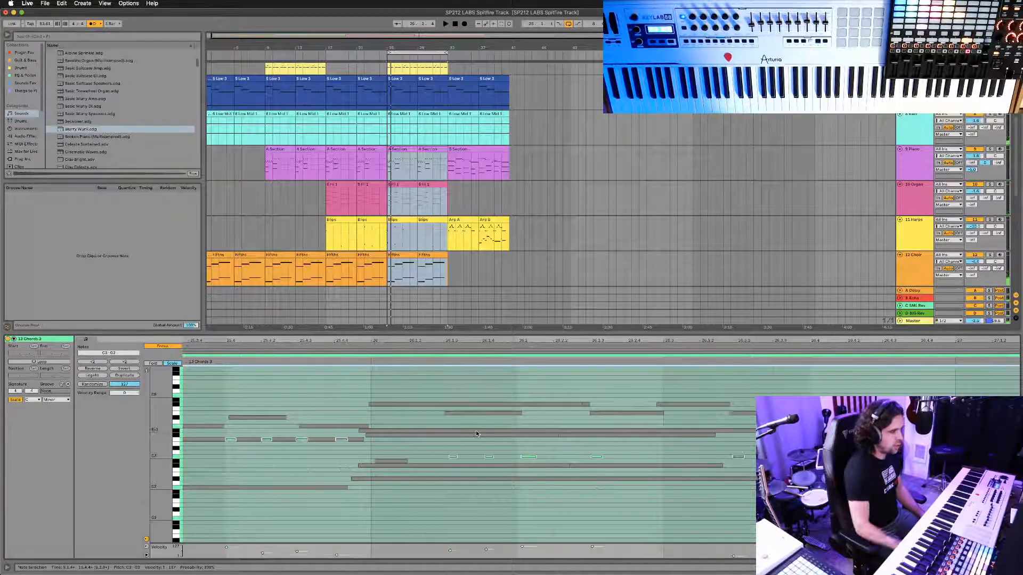
pyautogui.hscroll(-5, 475, 433)
pyautogui.hotkey('shift', 'Up')
pyautogui.hscroll(-4, 475, 434)
pyautogui.press('space')
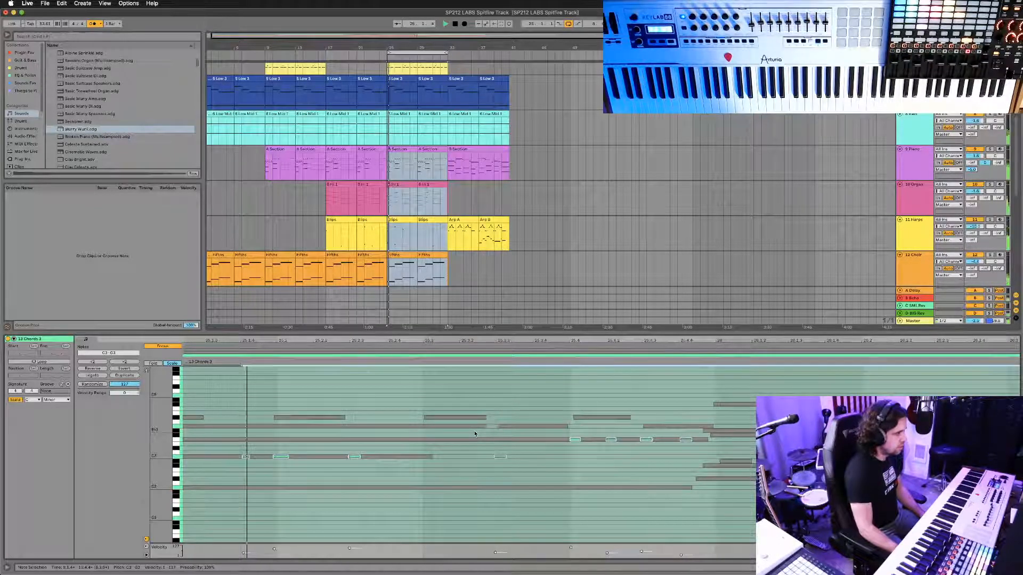
pyautogui.hscroll(2, 477, 434)
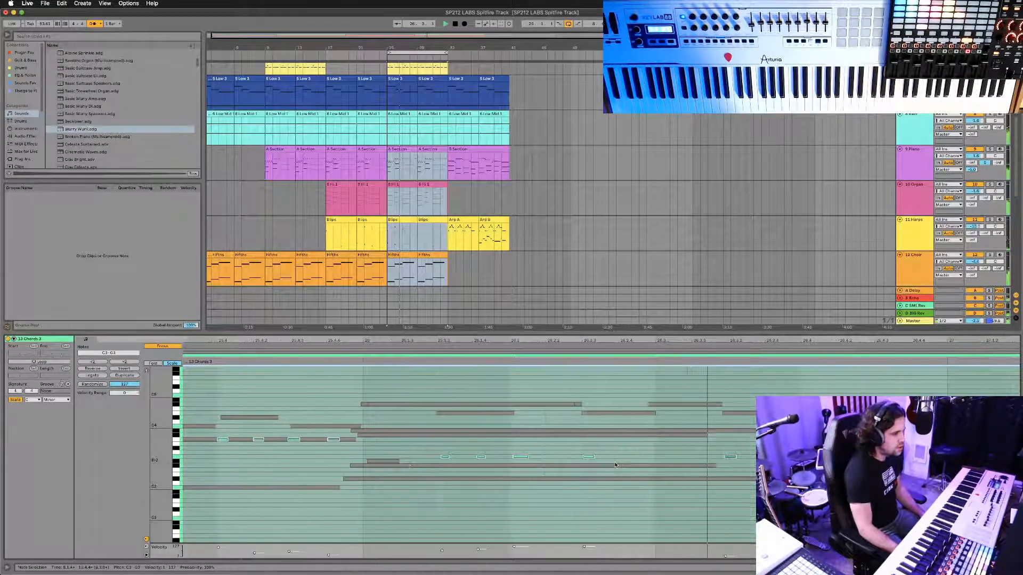
# Lower the last note of bar 26 in the Chords clip one octave to G2 and play the passage back.
pyautogui.click(606, 436)
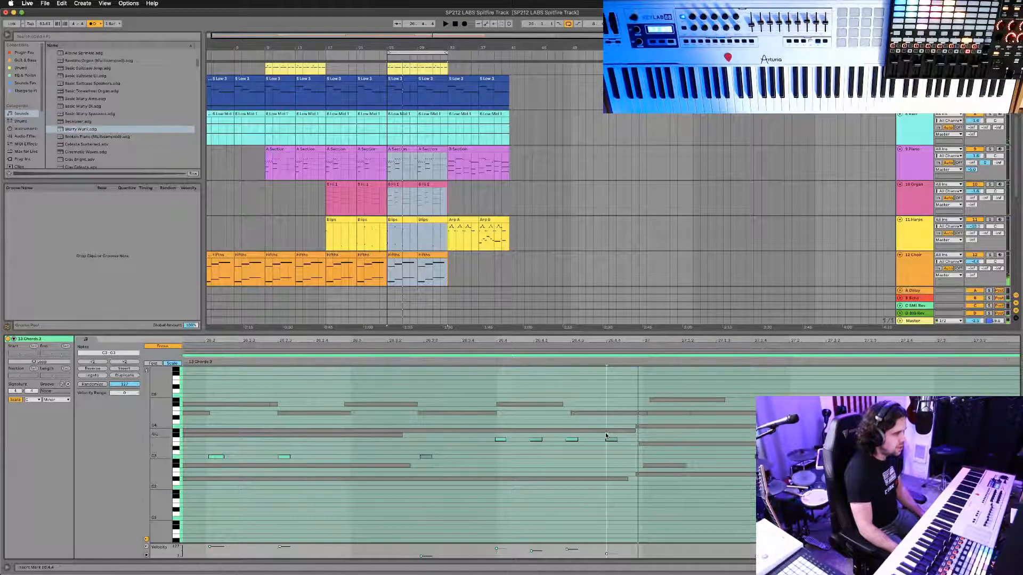
pyautogui.click(612, 440)
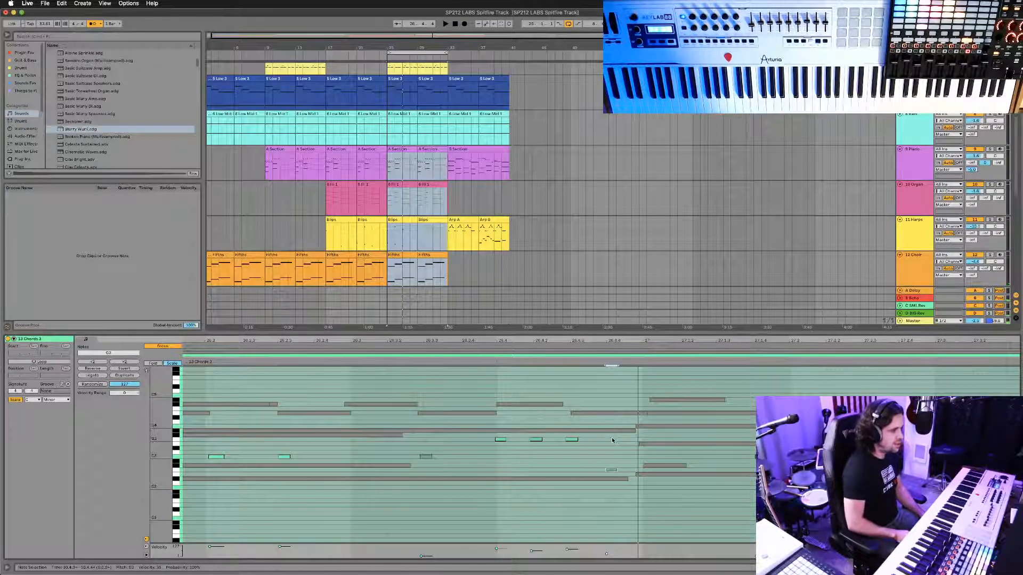
pyautogui.press('space')
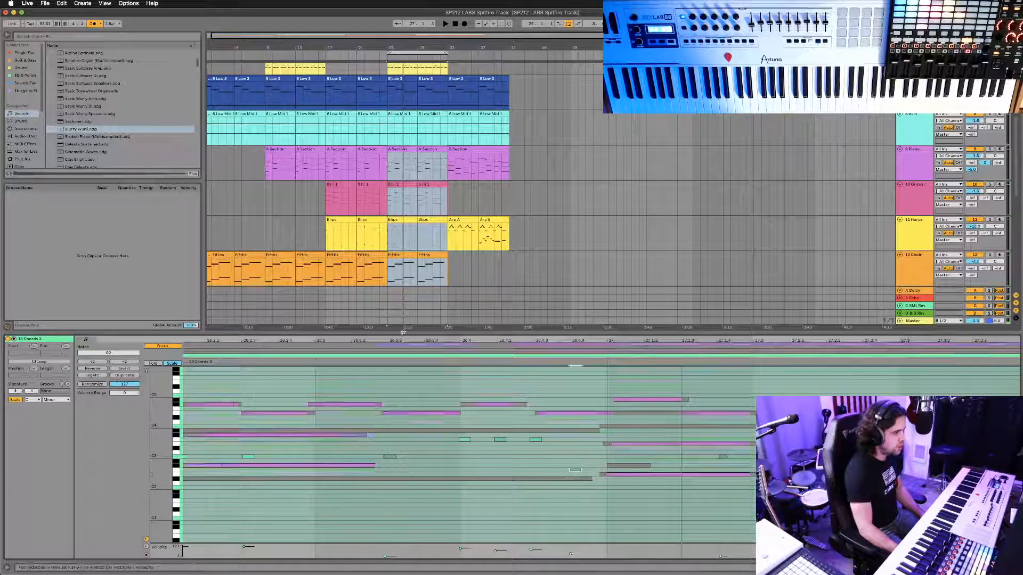
pyautogui.click(314, 359)
pyautogui.press('space')
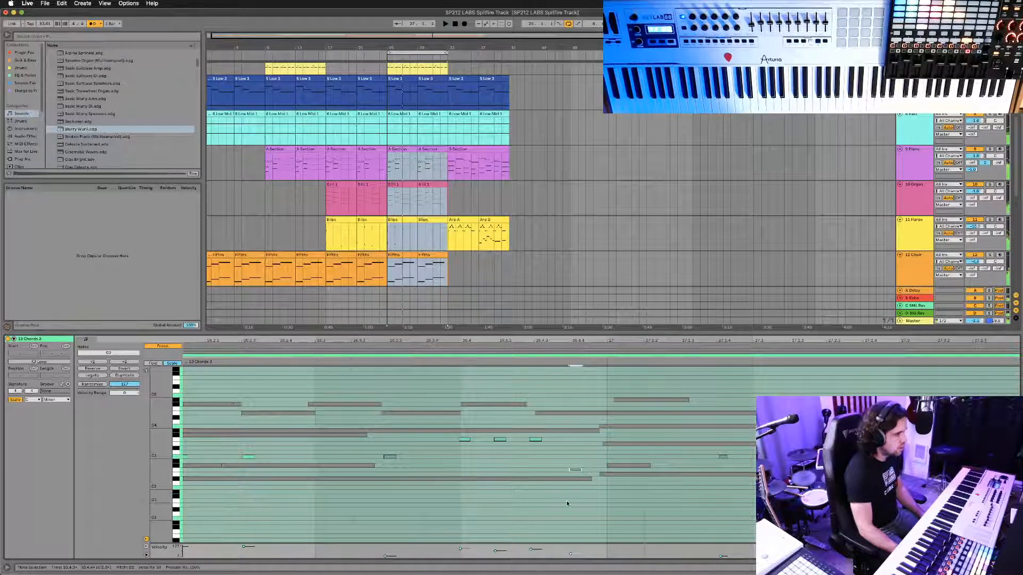
# Move the lowered G2 note to the start of bar 27 and play the Chords part again from bar 26.
pyautogui.moveTo(583, 473); pyautogui.dragTo(610, 473)
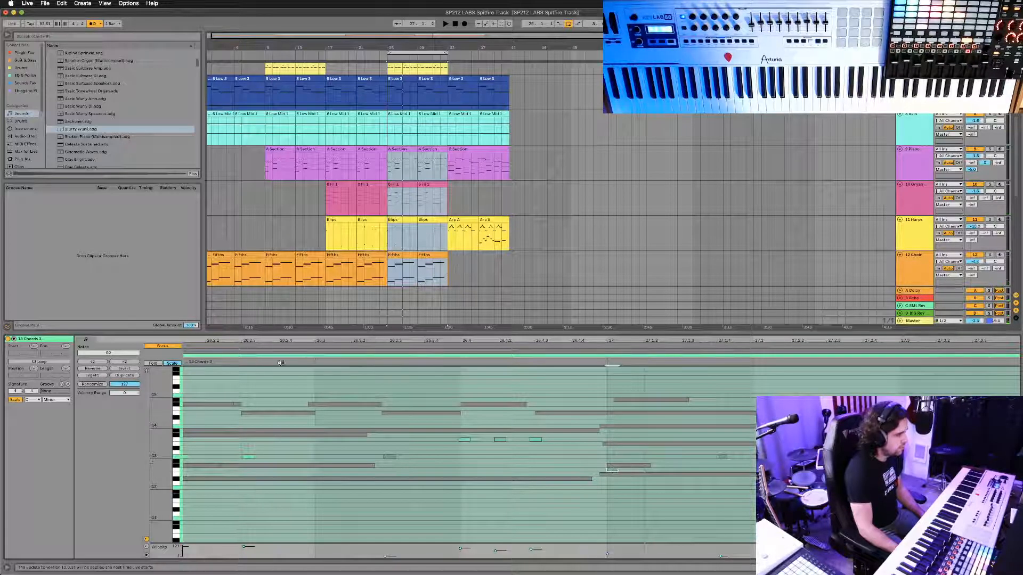
pyautogui.click(313, 358)
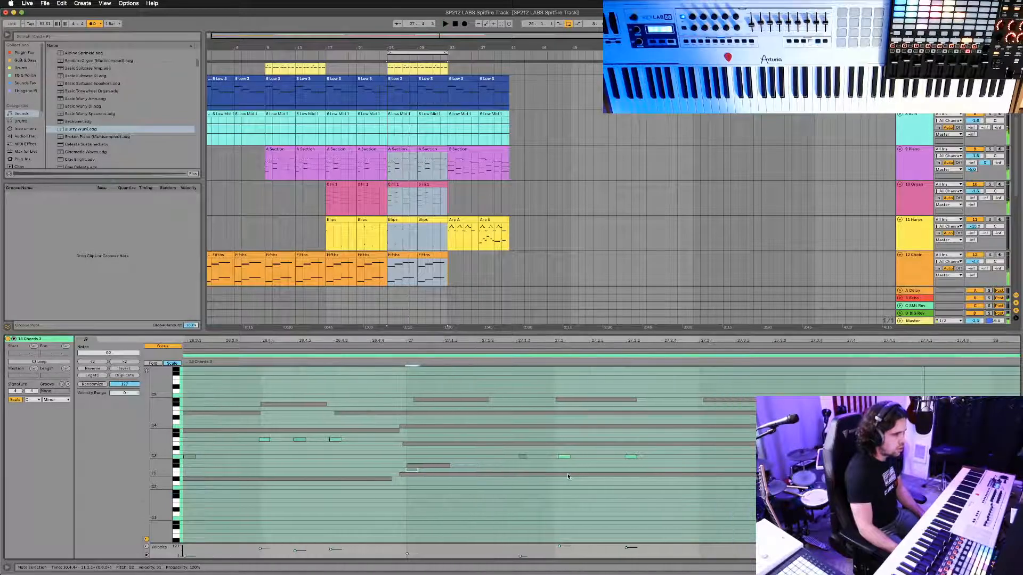
pyautogui.scroll(-5, 473, 465)
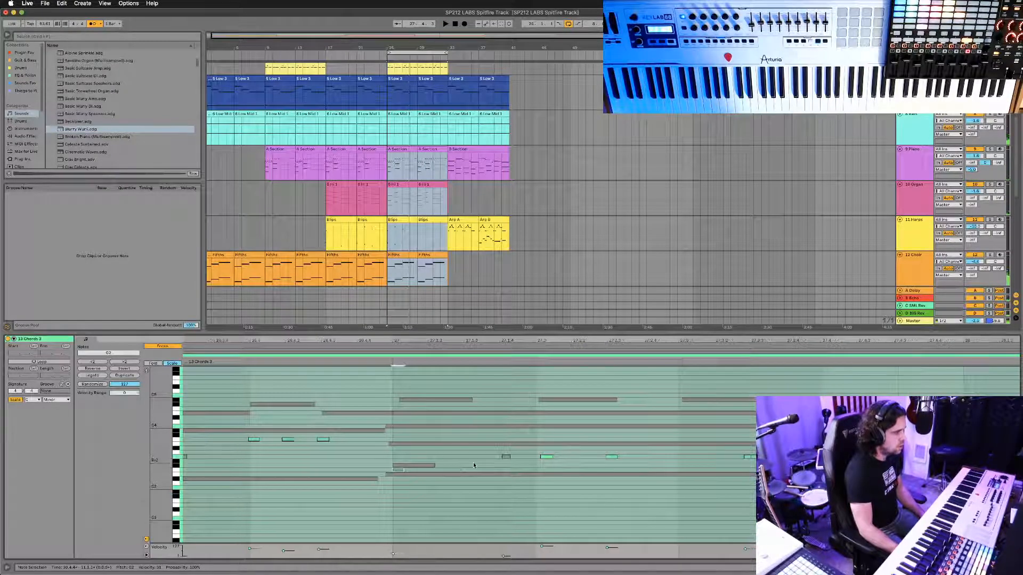
pyautogui.scroll(-1, 474, 465)
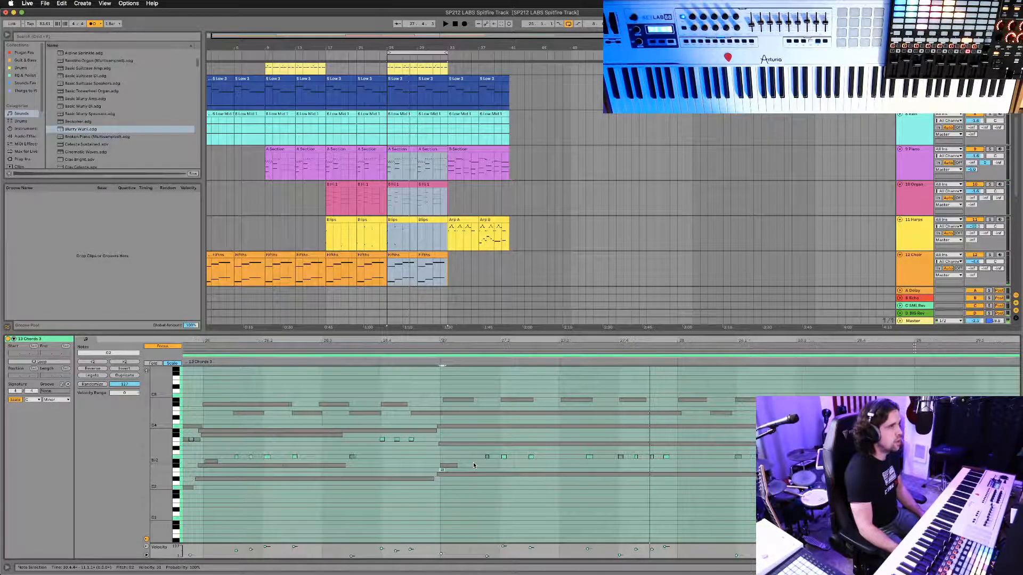
pyautogui.scroll(-1, 473, 465)
pyautogui.scroll(-2, 474, 465)
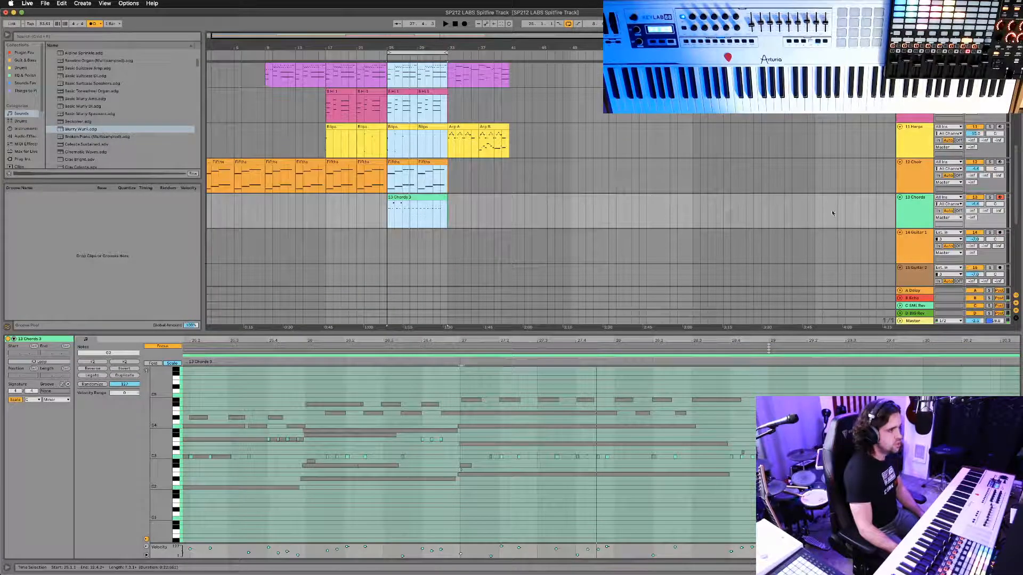
# Adjust the Chords track's volume slightly and play the part back to check its balance.
pyautogui.moveTo(980, 207); pyautogui.dragTo(981, 203)
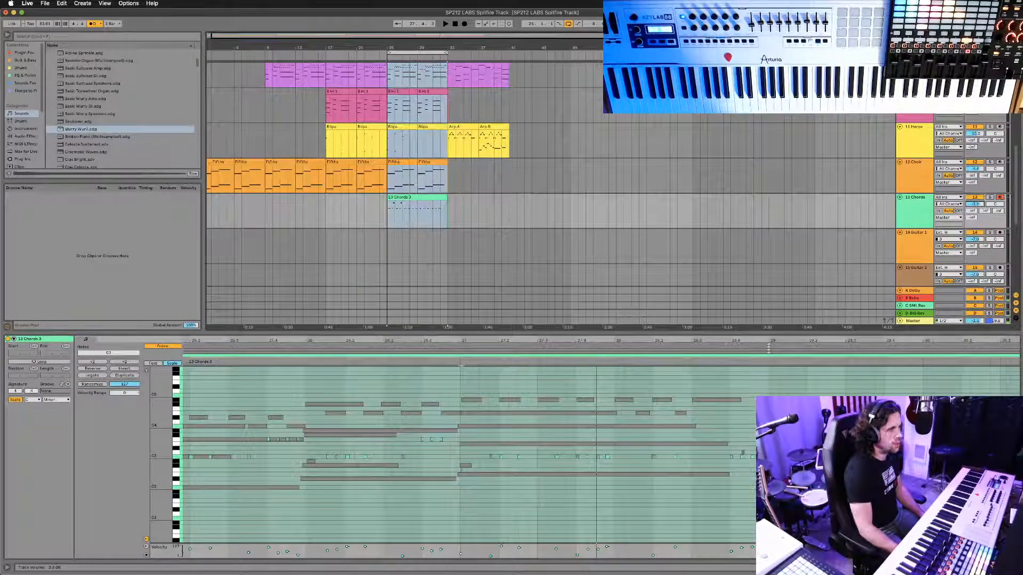
pyautogui.hscroll(-2, 410, 431)
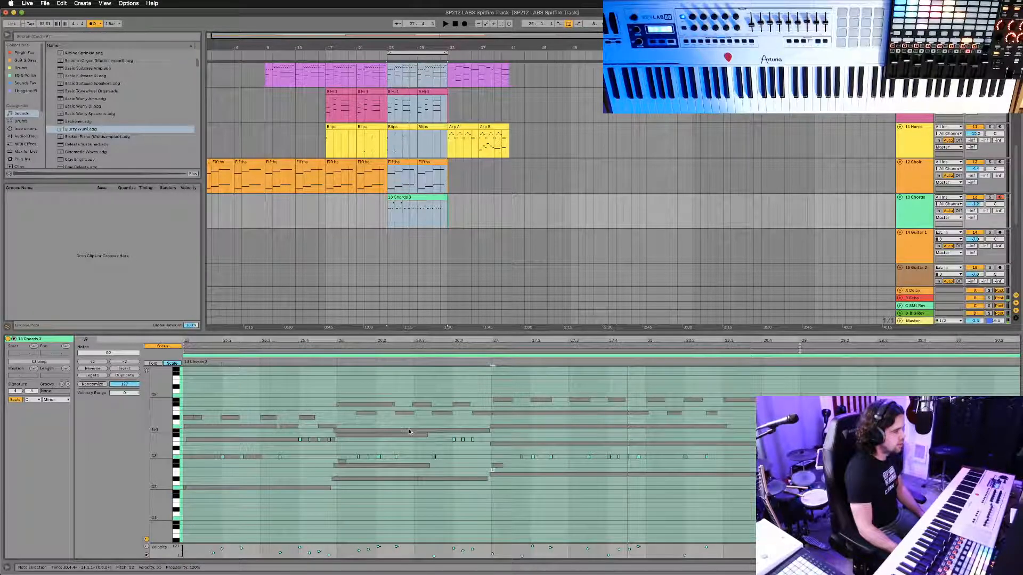
pyautogui.press('space')
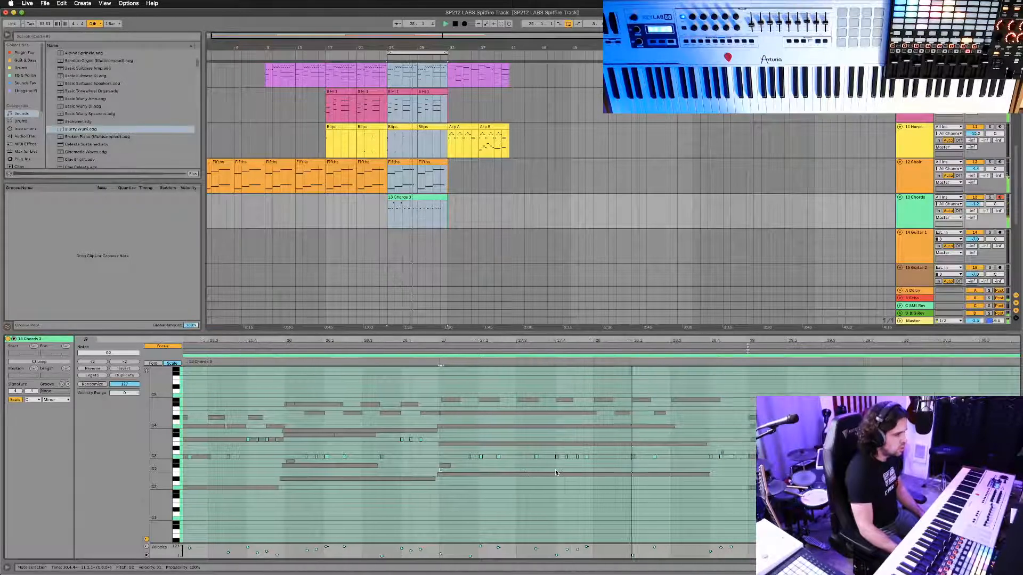
pyautogui.press('space')
# Delete the C3 notes in the first half of bar 28 in the Chords clip and play the passage back.
pyautogui.moveTo(576, 435); pyautogui.dragTo(707, 465)
pyautogui.press('Delete')
pyautogui.hscroll(-3, 704, 466)
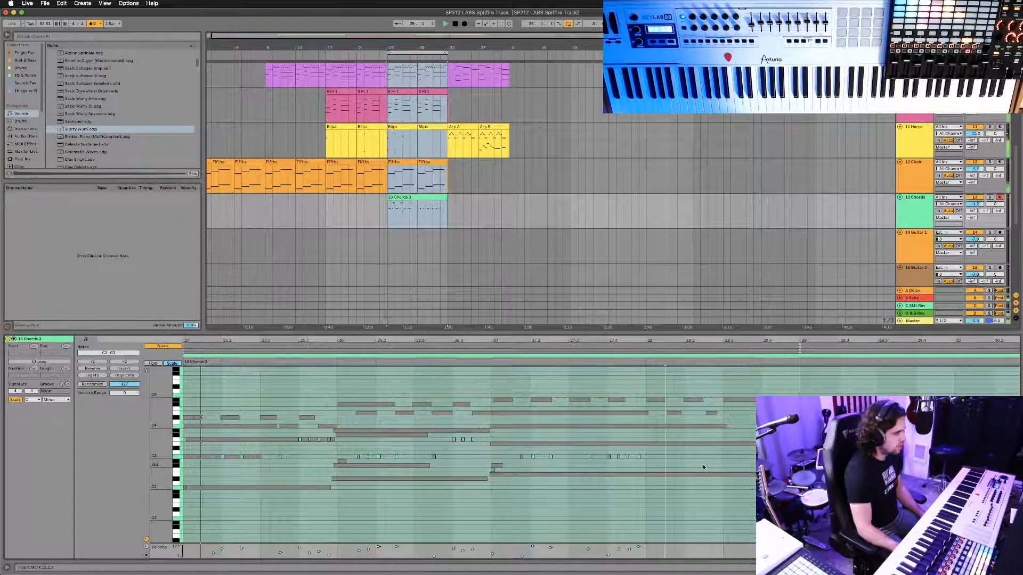
pyautogui.press('space')
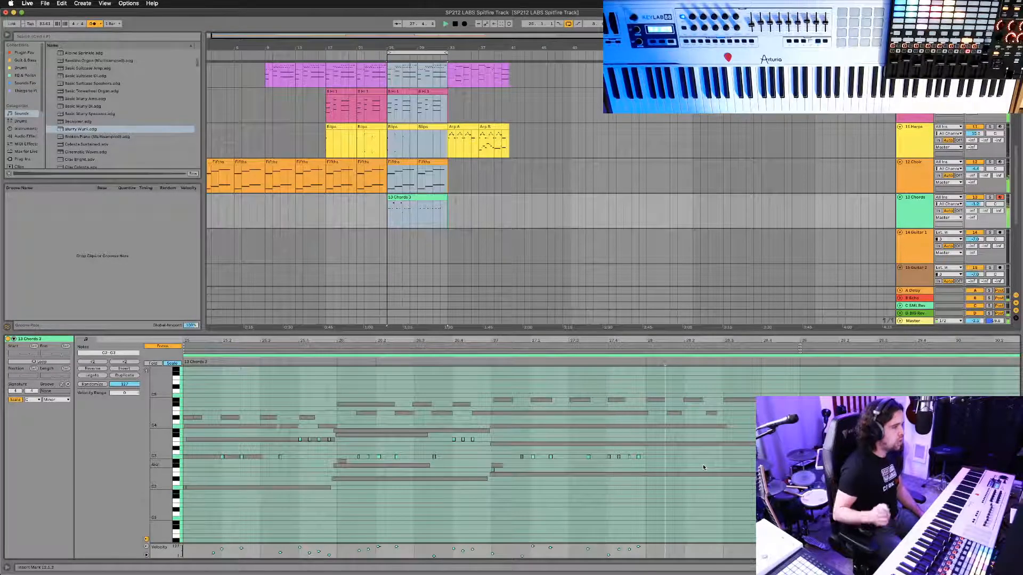
# Raise the first three notes on the last beat of bar 27 in the Chords clip to G3.
pyautogui.click(609, 456)
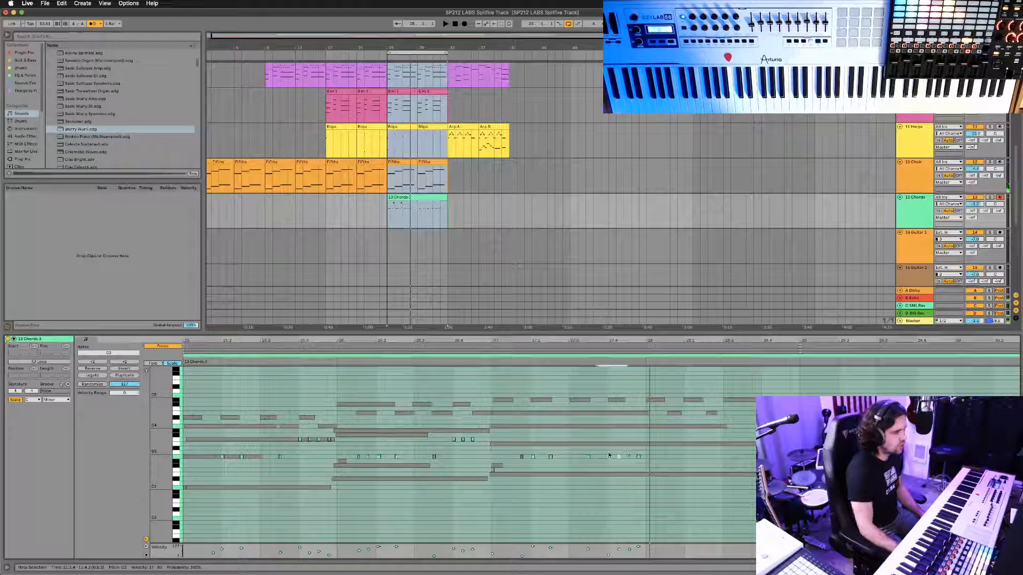
pyautogui.moveTo(608, 454); pyautogui.dragTo(629, 465)
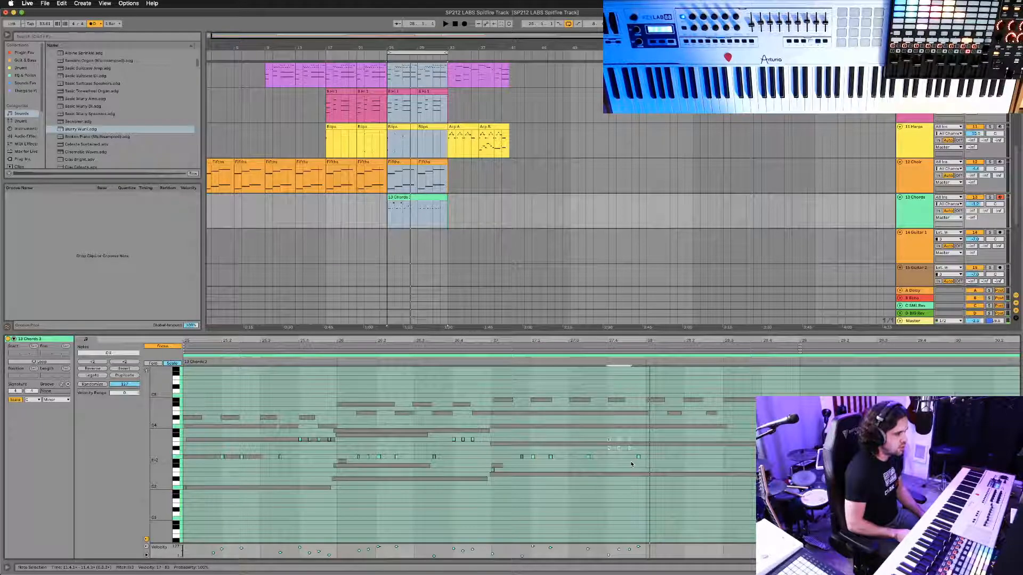
pyautogui.press('Up')
pyautogui.press('Up')
# Move the last note of bar 27 to the start of bar 28, lower it to G2, and play the passage.
pyautogui.moveTo(631, 463); pyautogui.dragTo(649, 459)
pyautogui.press('Right')
pyautogui.press('Down')
pyautogui.press('Down')
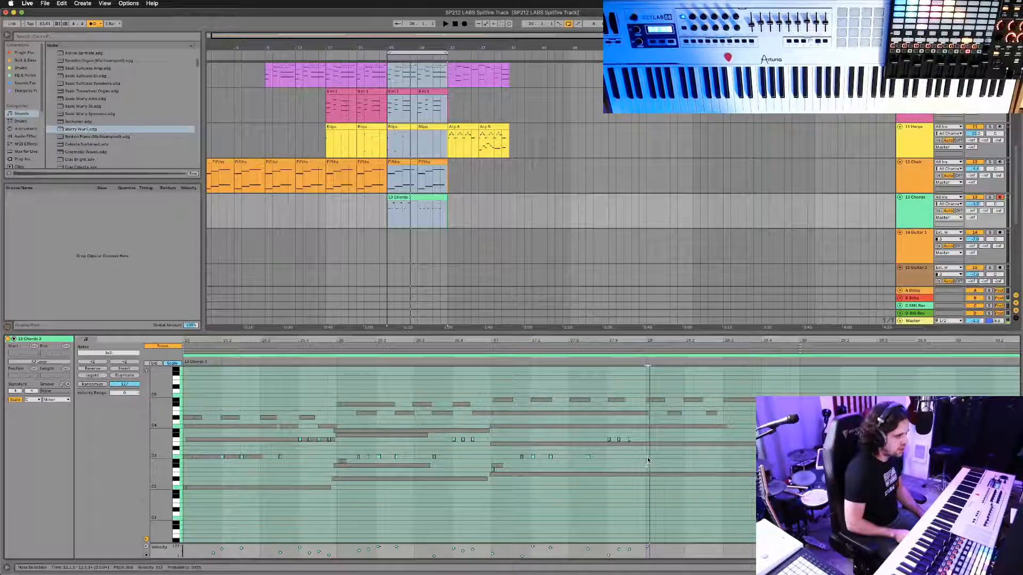
pyautogui.press('Down')
pyautogui.press('Down')
pyautogui.press('Down')
pyautogui.press('space')
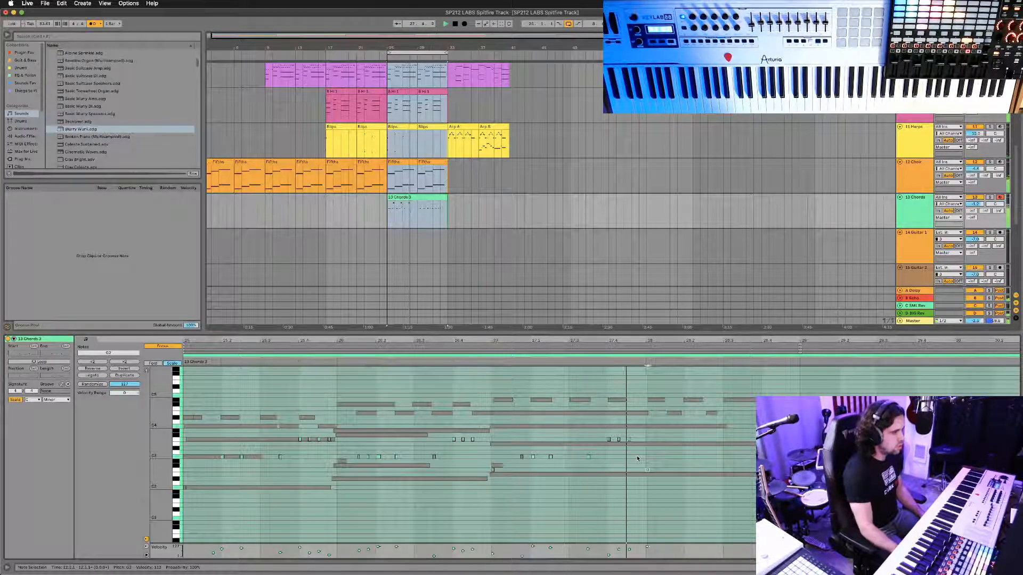
# Delete the remaining C3 notes within bar 27 and raise the G2 notes starting bars 27 and 28 to C3.
pyautogui.moveTo(510, 449); pyautogui.dragTo(599, 465)
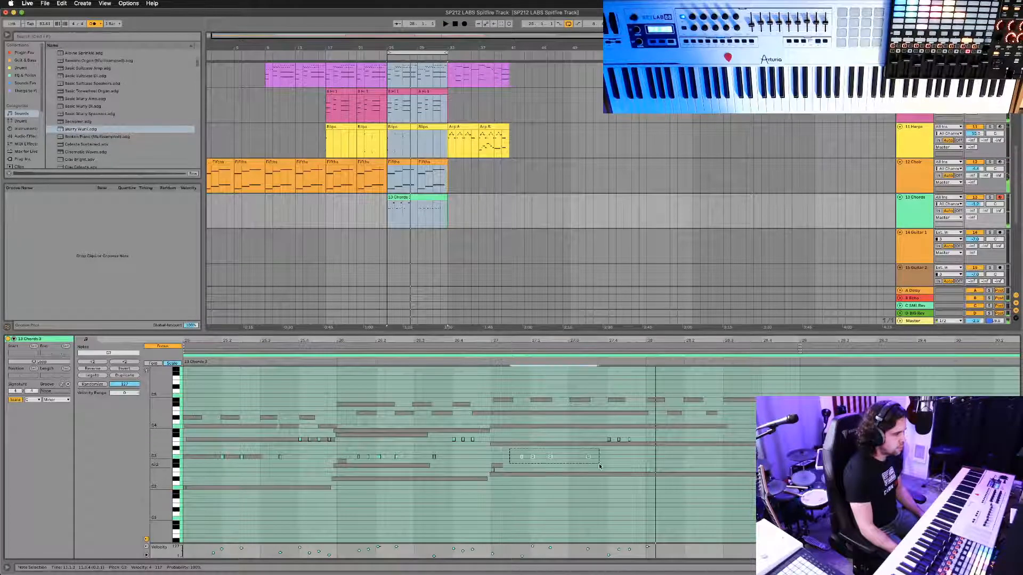
pyautogui.press('Delete')
pyautogui.moveTo(470, 478); pyautogui.dragTo(655, 471)
pyautogui.press('Up')
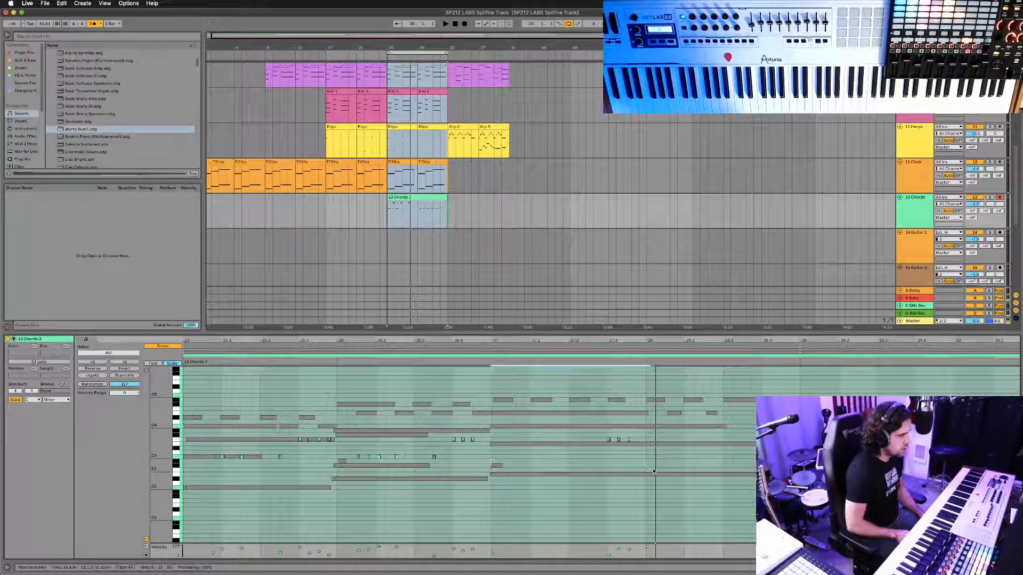
pyautogui.click(654, 472)
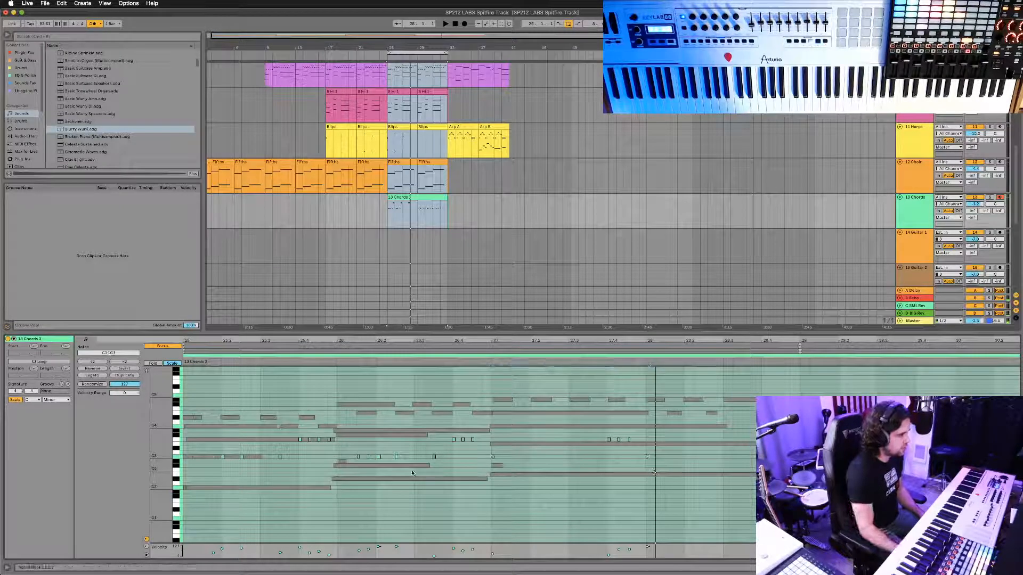
# Try all of the Chords clip's C3 notes at D3 during playback, and return them to C3.
pyautogui.click(175, 459)
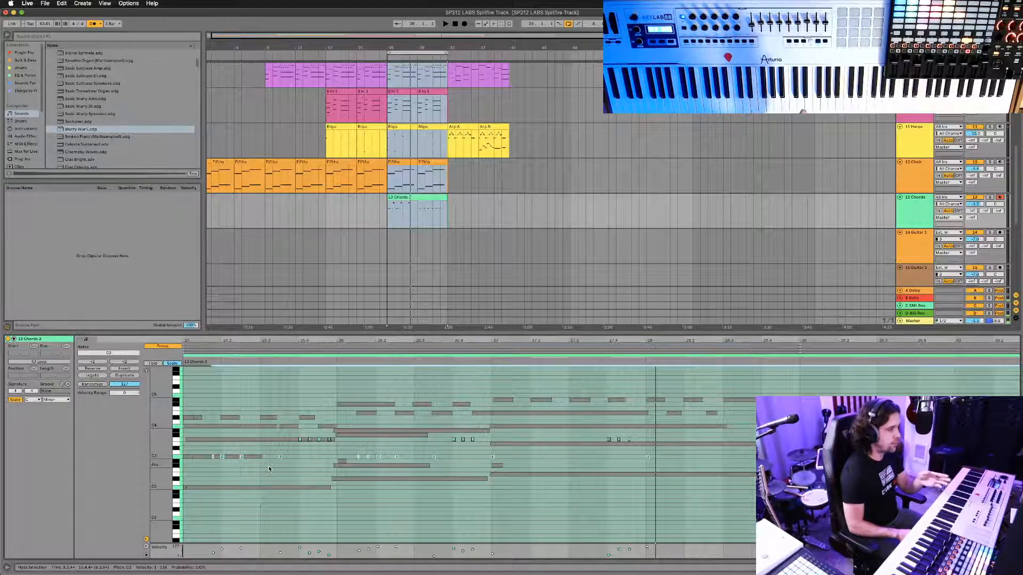
pyautogui.press('Up')
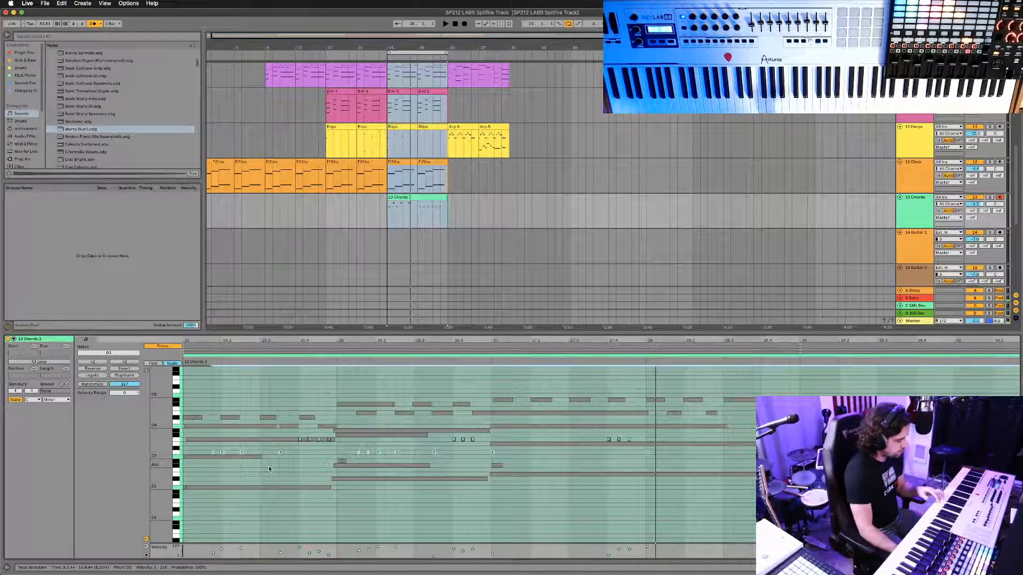
pyautogui.press('space')
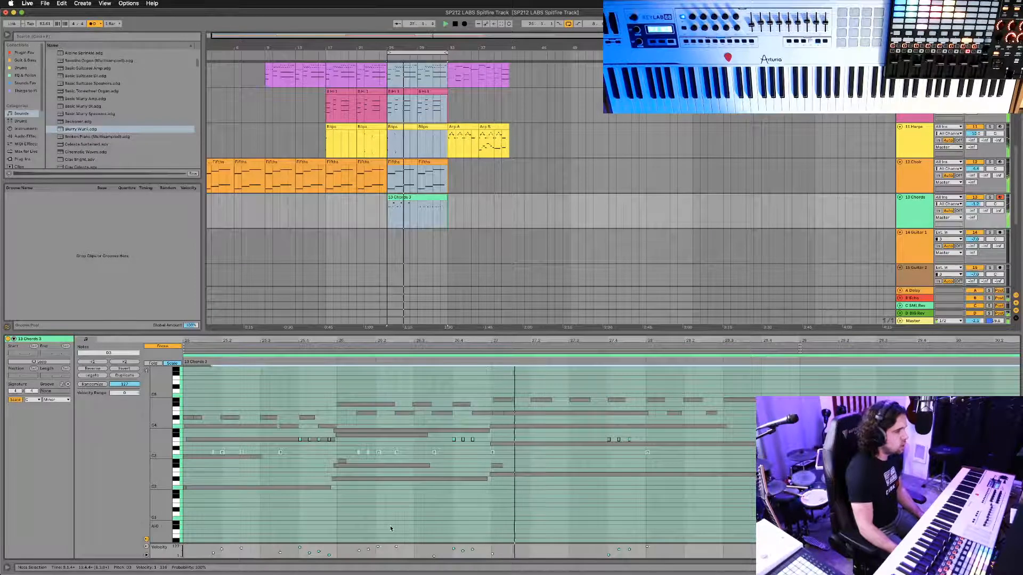
pyautogui.press('Down')
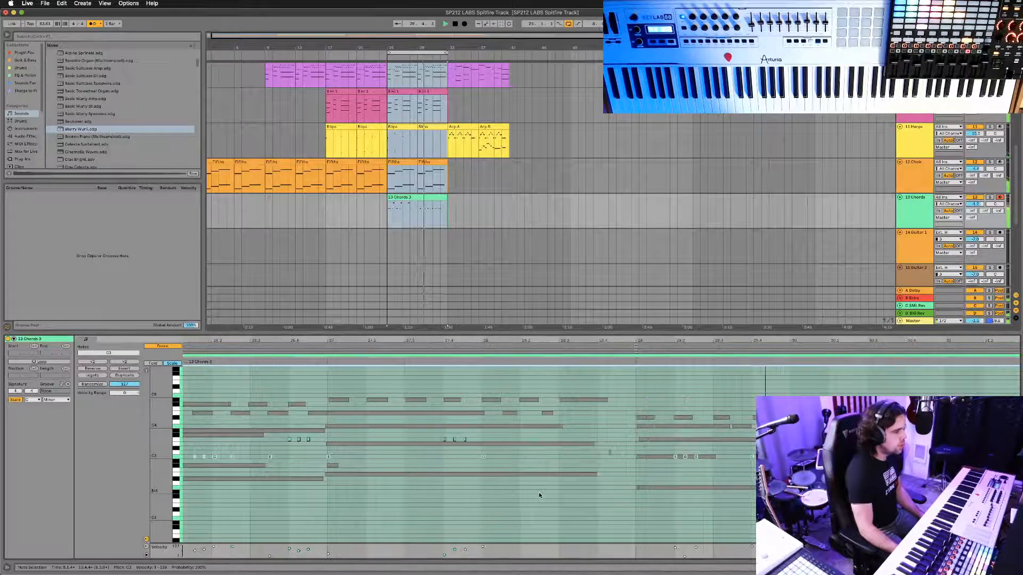
# Raise the four notes on the last beat of bar 29 in the Chords clip to G3.
pyautogui.moveTo(606, 471); pyautogui.dragTo(662, 452)
pyautogui.press('Up')
pyautogui.press('Up')
pyautogui.press('Up')
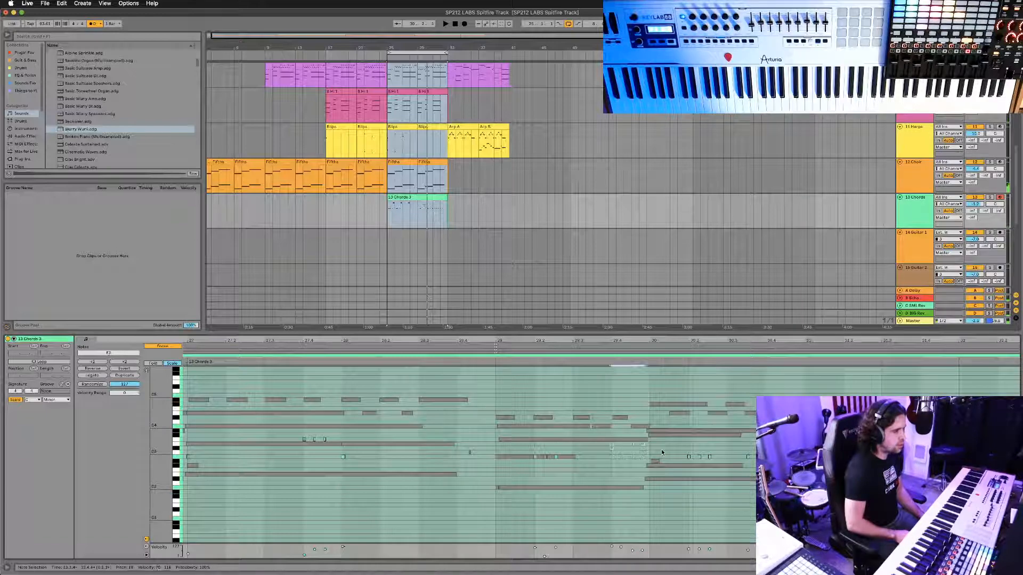
pyautogui.press('Up')
# Raise the notes on the last beat of bar 30 in the Chords clip to G3 and play from bar 29.
pyautogui.hscroll(2, 678, 456)
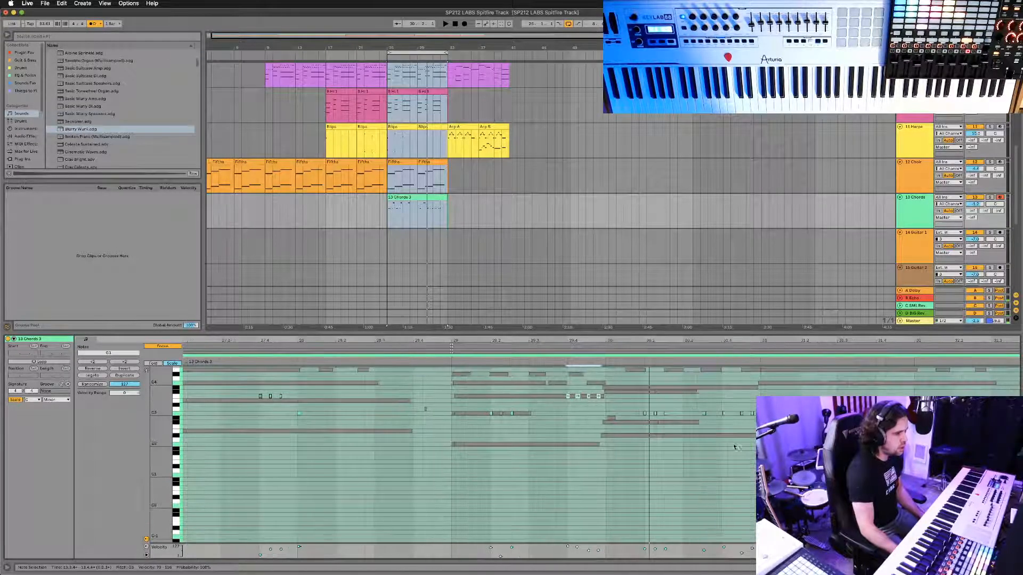
pyautogui.scroll(-2, 729, 461)
pyautogui.click(728, 446)
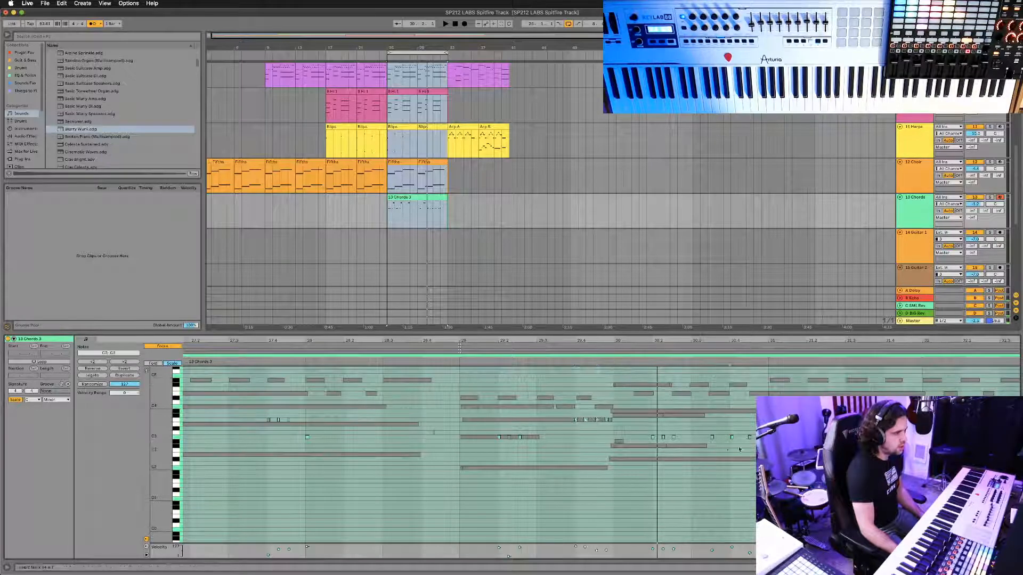
pyautogui.hscroll(-2, 571, 466)
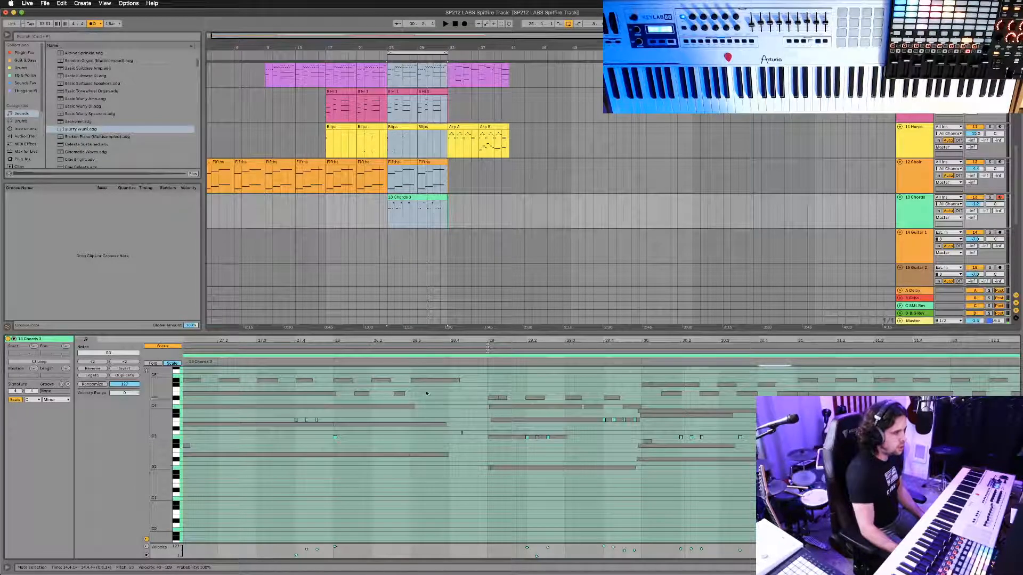
pyautogui.click(486, 359)
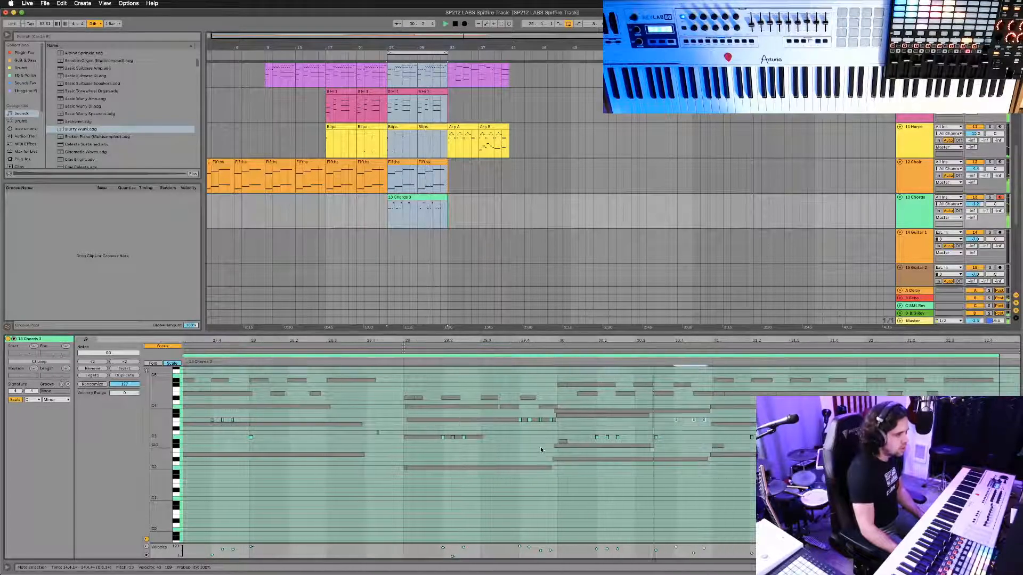
# Lower the first note of the last-beat group in bar 29 of the Chords clip back to C3.
pyautogui.click(508, 416)
pyautogui.press('Down')
pyautogui.press('Down')
pyautogui.press('Down')
pyautogui.press('Down')
pyautogui.press('Down')
pyautogui.press('Down')
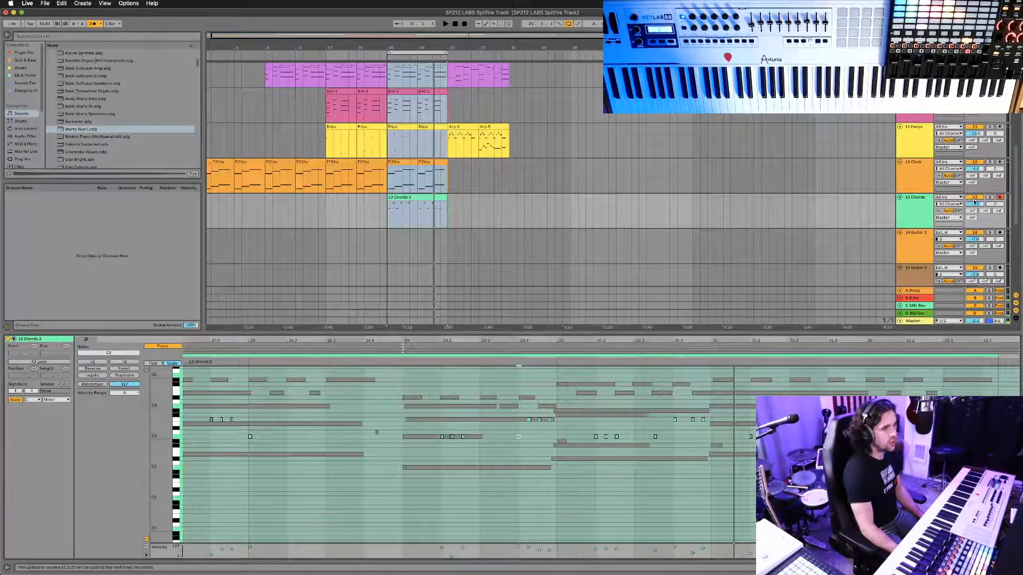
# Show the MASTER MIC track's devices and turn on its Vocal Processing Chain.
pyautogui.scroll(5, 724, 215)
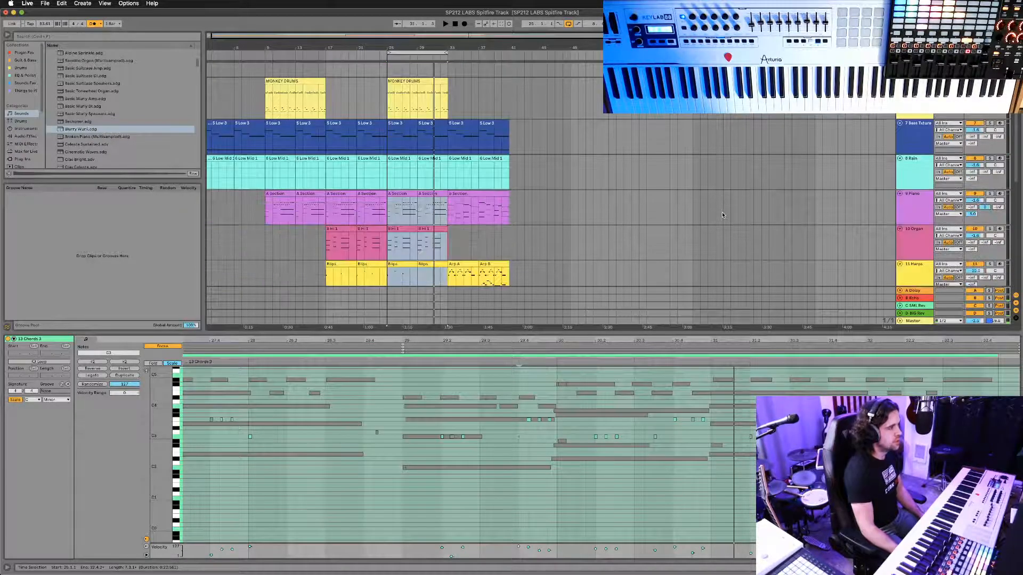
pyautogui.scroll(2, 722, 215)
pyautogui.click(895, 133)
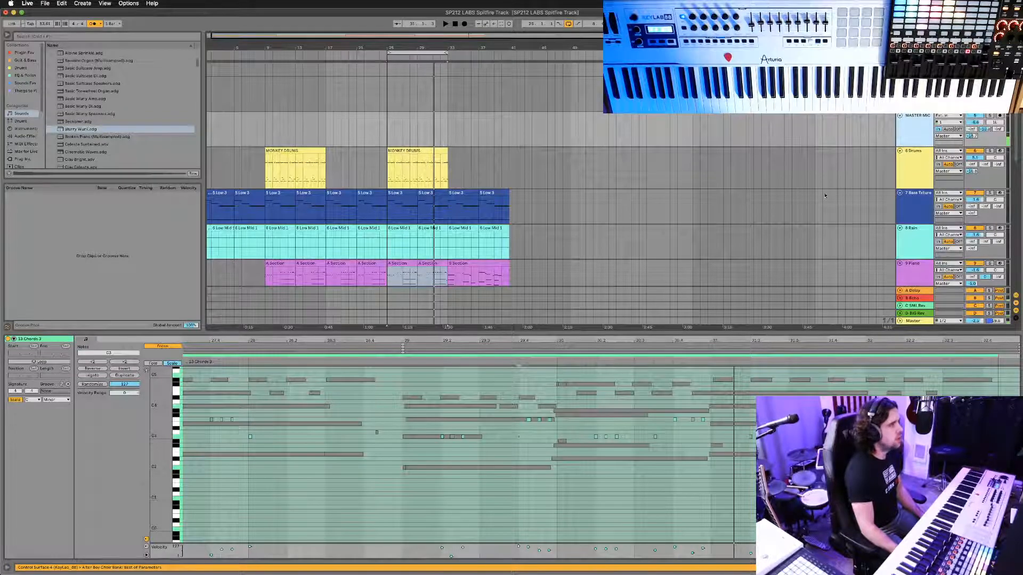
pyautogui.hotkey('shift', 'Tab')
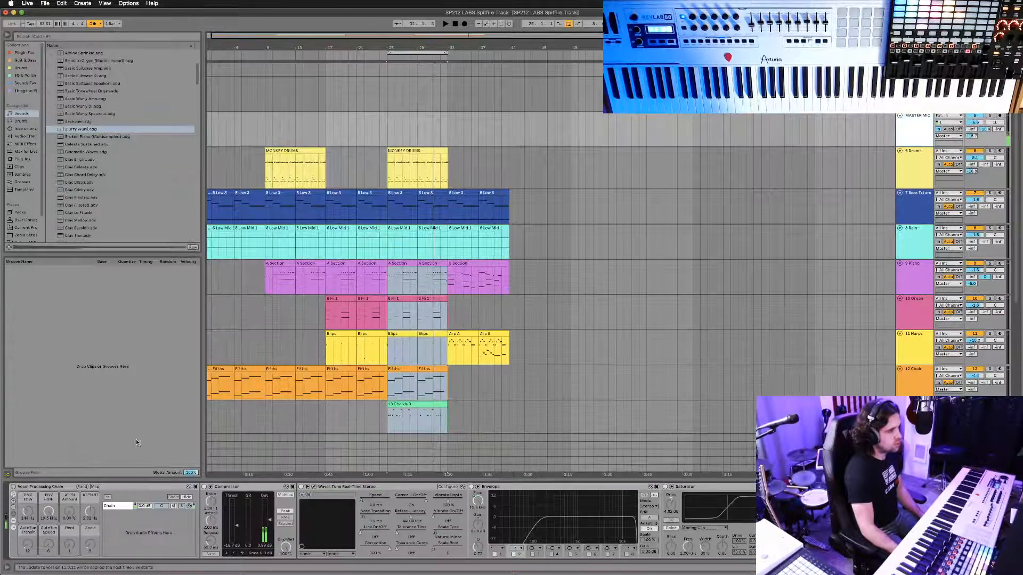
pyautogui.click(14, 487)
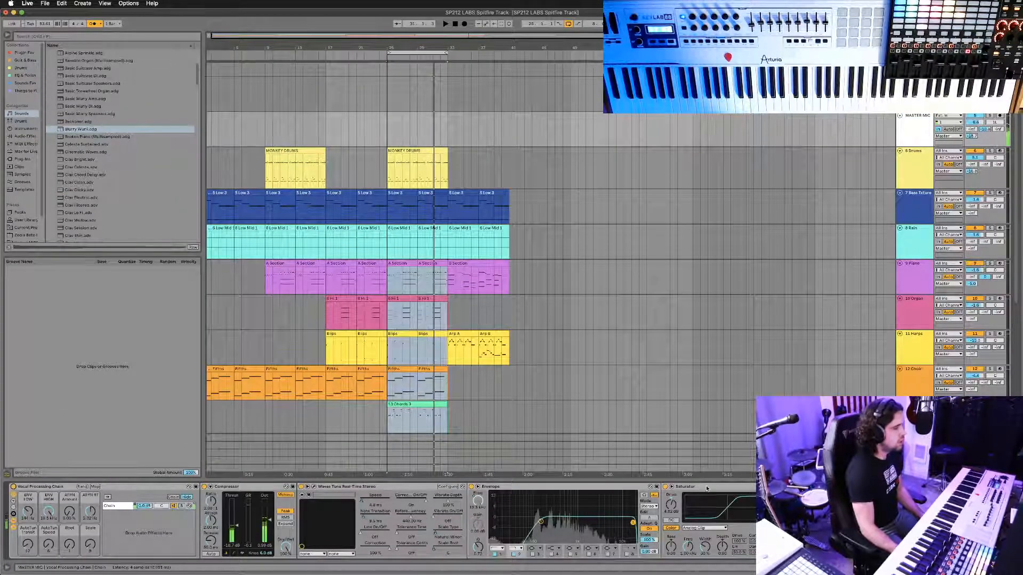
# Open the Waves Tune Real-Time plug-in in the MASTER MIC chain and enable Reference Tone.
pyautogui.hscroll(5, 708, 511)
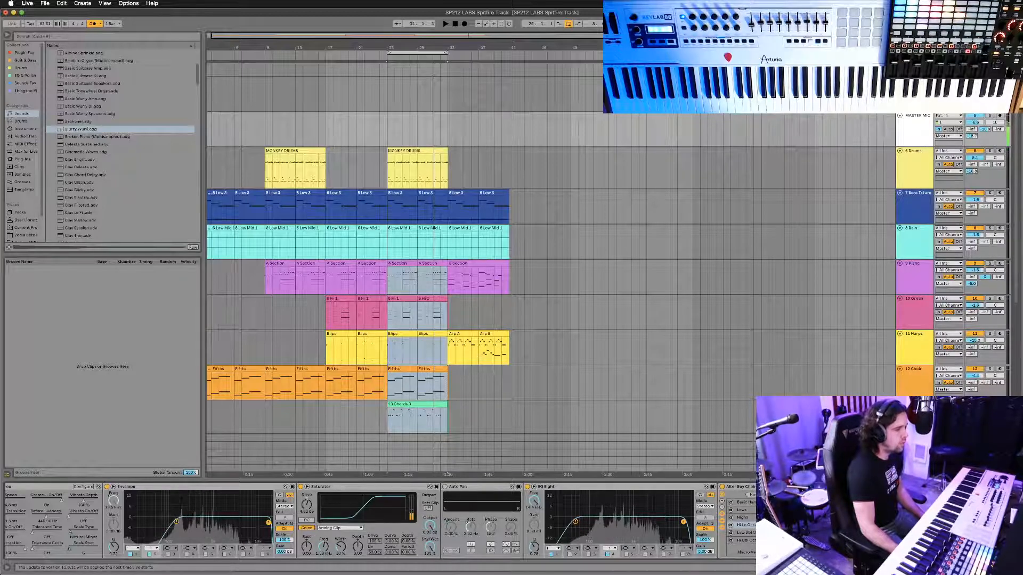
pyautogui.hscroll(-1, 341, 499)
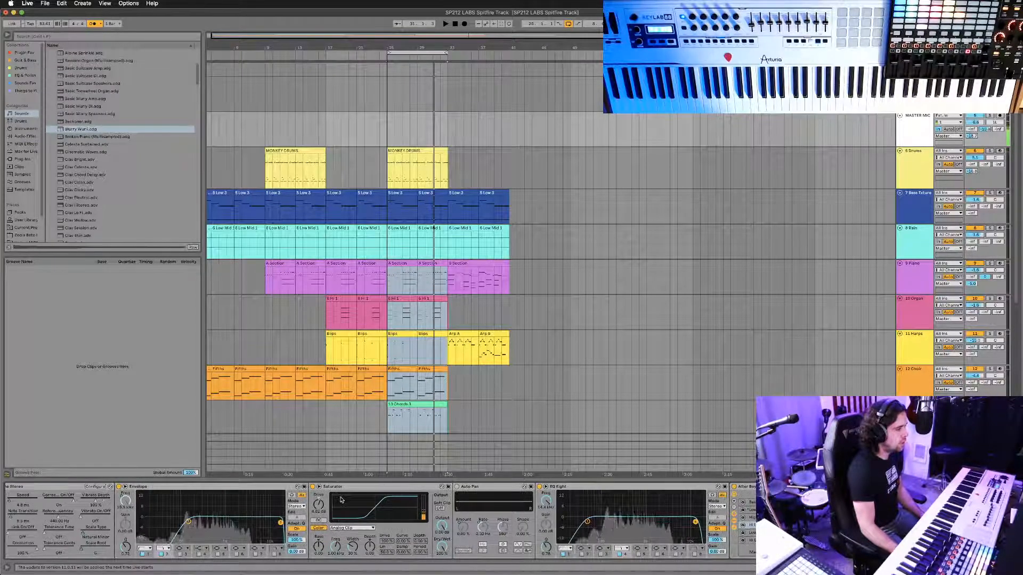
pyautogui.hscroll(-10, 341, 500)
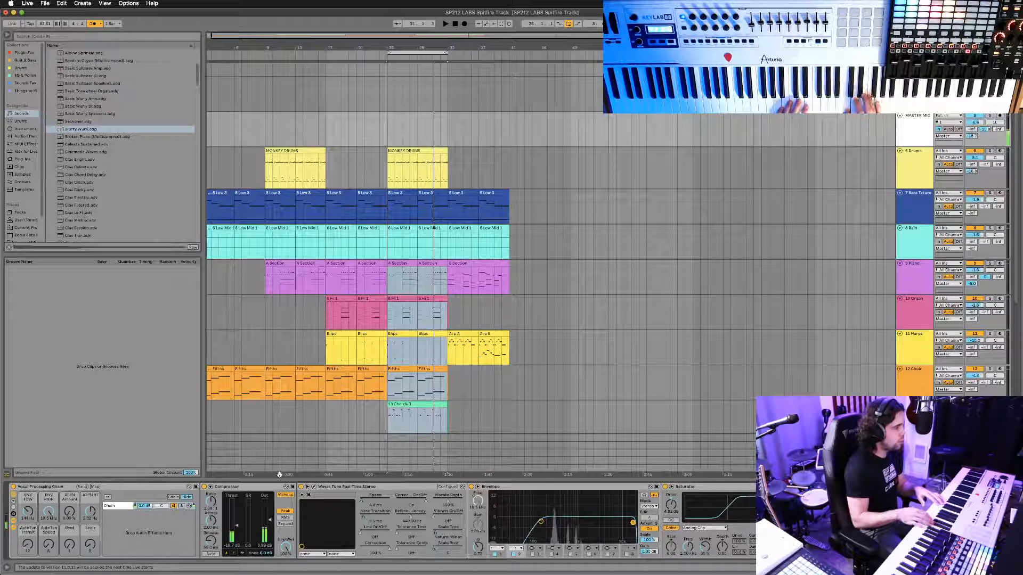
pyautogui.click(315, 492)
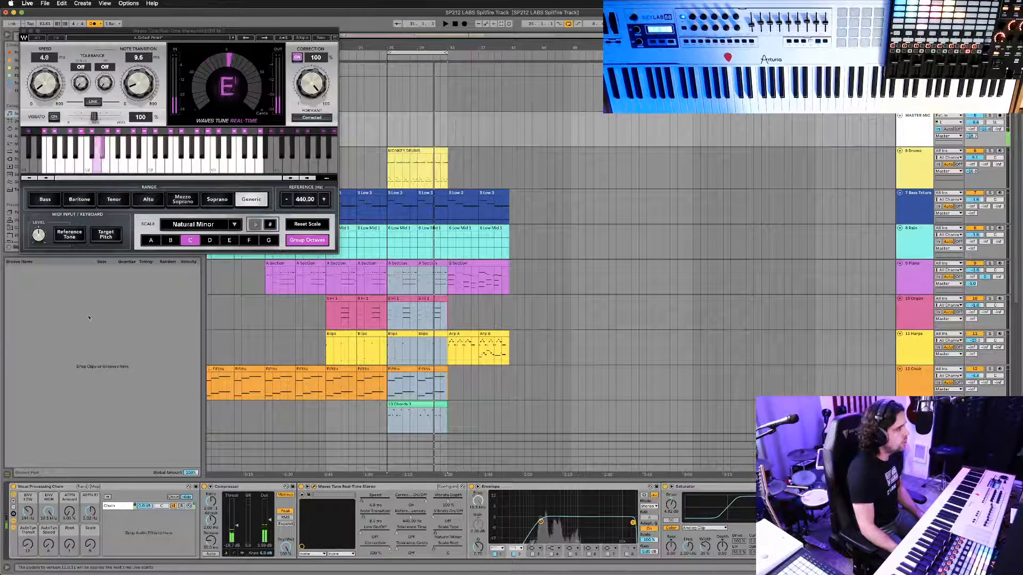
pyautogui.click(69, 234)
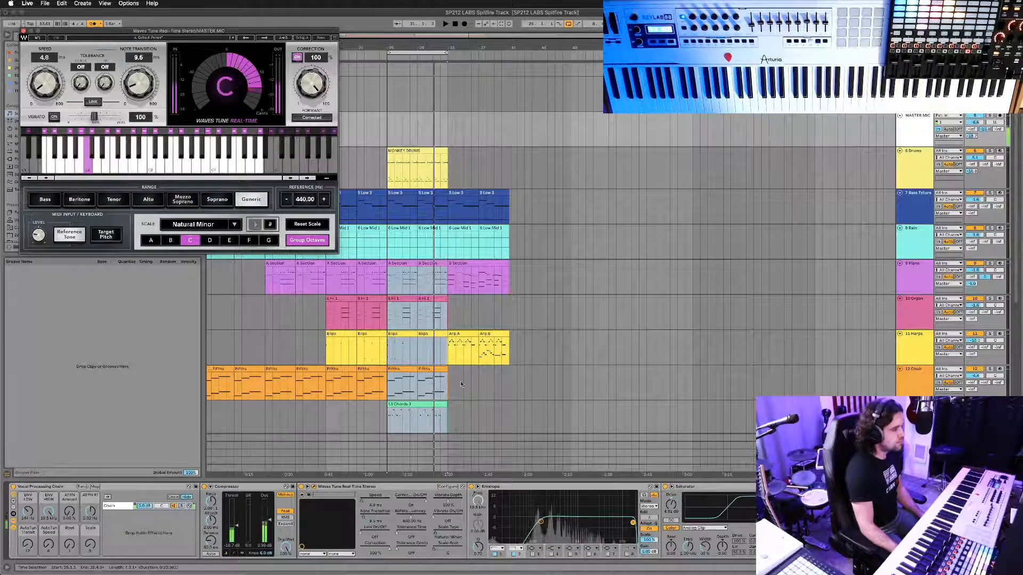
# Start recording from bar 25 and arm the MASTER MIC track to capture a vocal take.
pyautogui.hscroll(10, 749, 492)
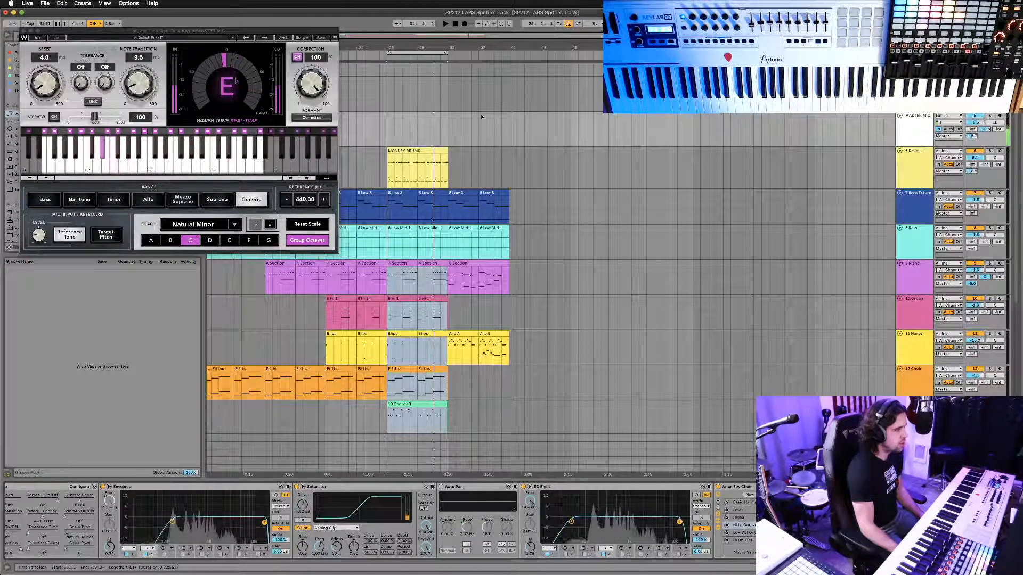
pyautogui.click(387, 140)
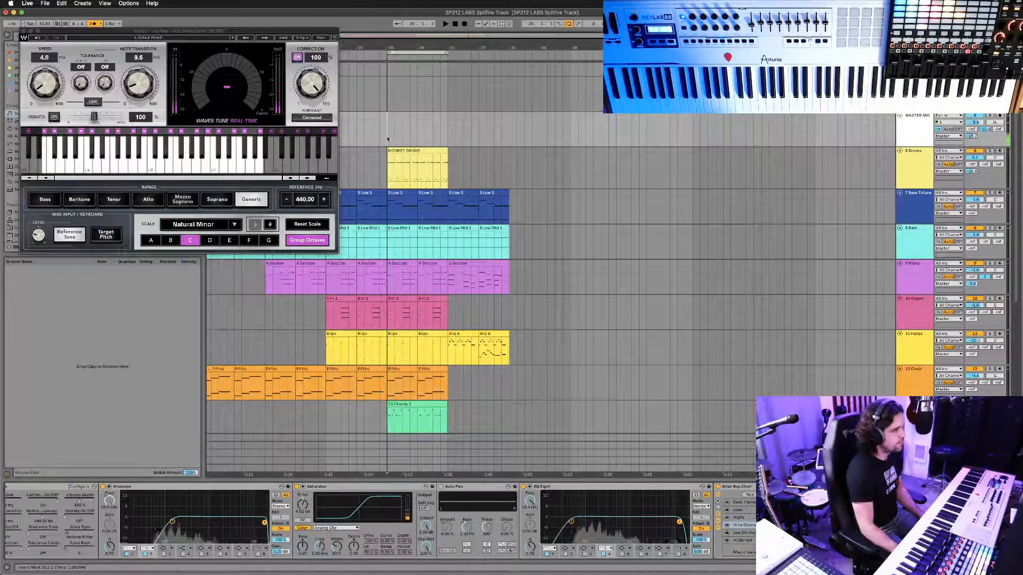
pyautogui.press('F9')
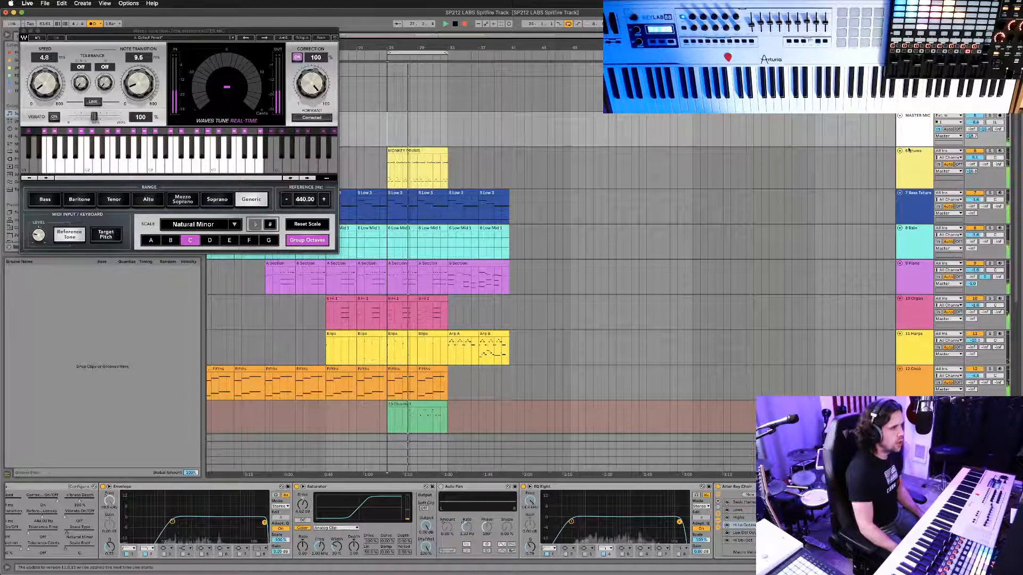
pyautogui.click(1000, 116)
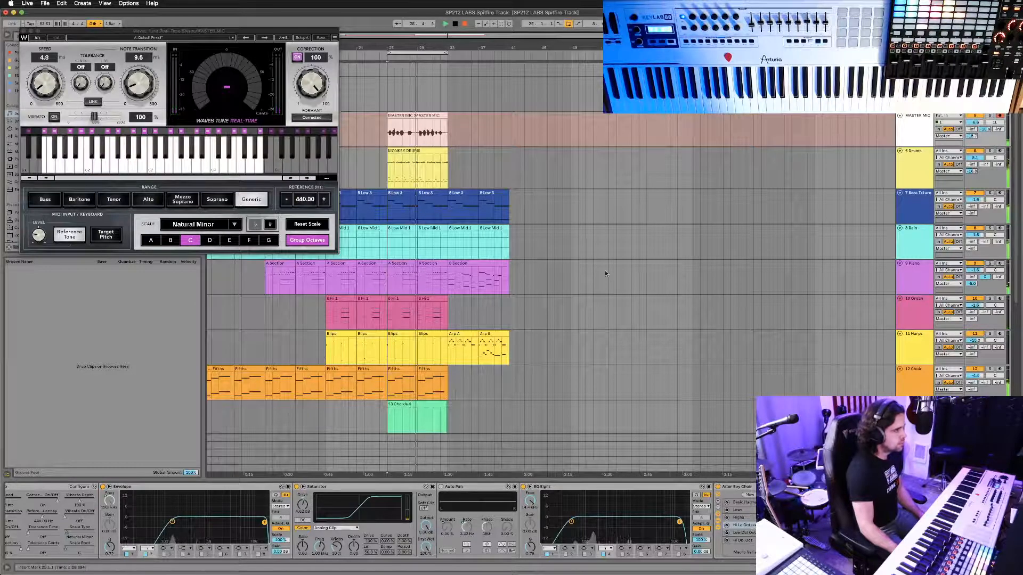
# Audition the looped section from bar 25 with the vocal running through the MASTER MIC track's Alter Boy Chain.
pyautogui.press('space')
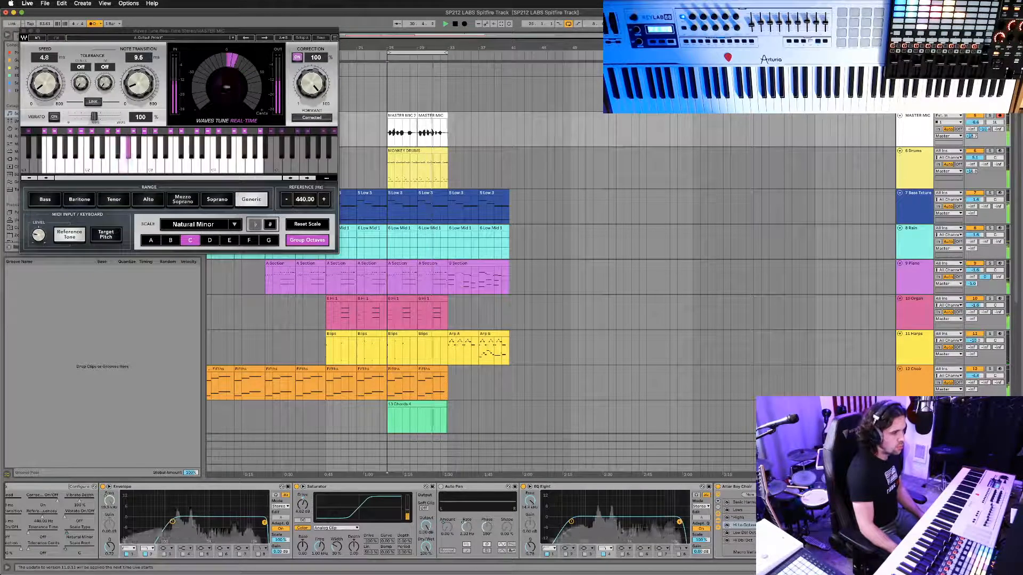
pyautogui.hscroll(3, 726, 543)
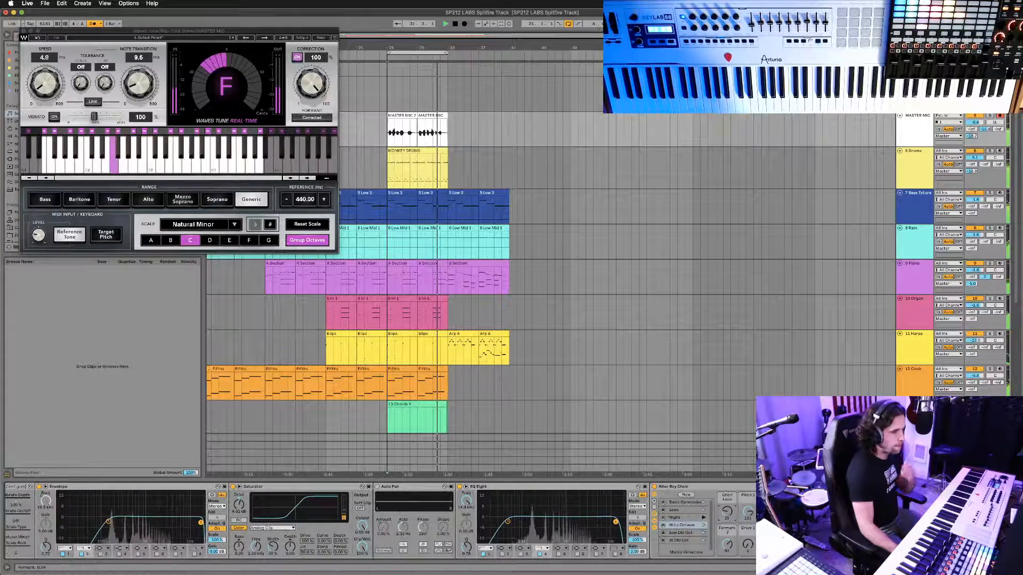
pyautogui.click(853, 524)
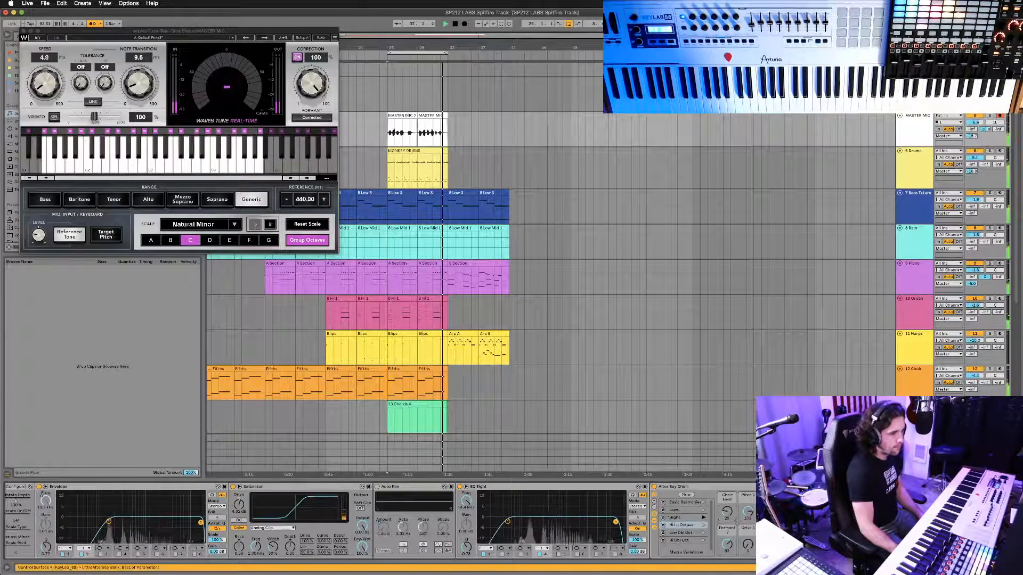
pyautogui.hscroll(5, 380, 522)
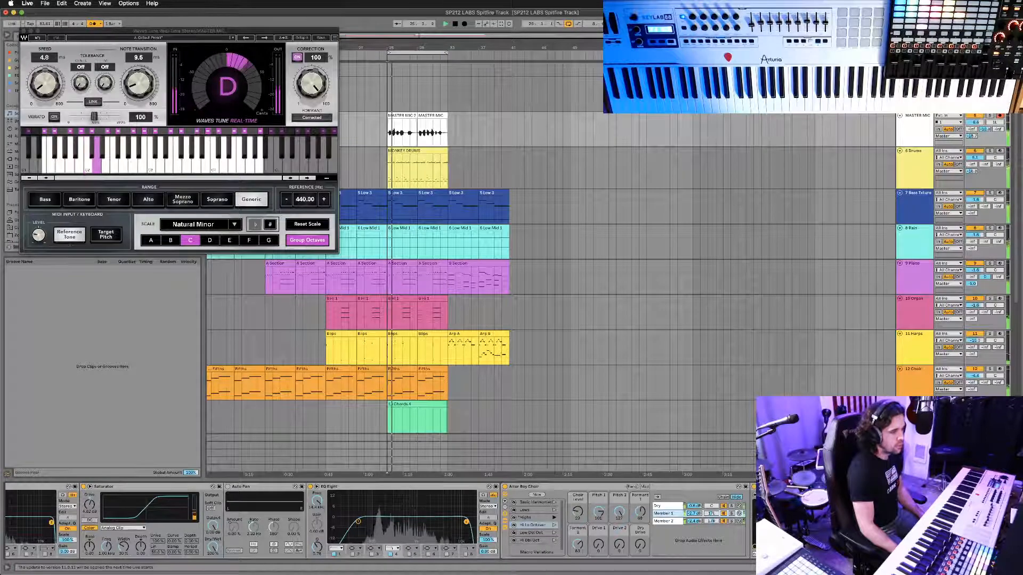
pyautogui.scroll(3, 776, 181)
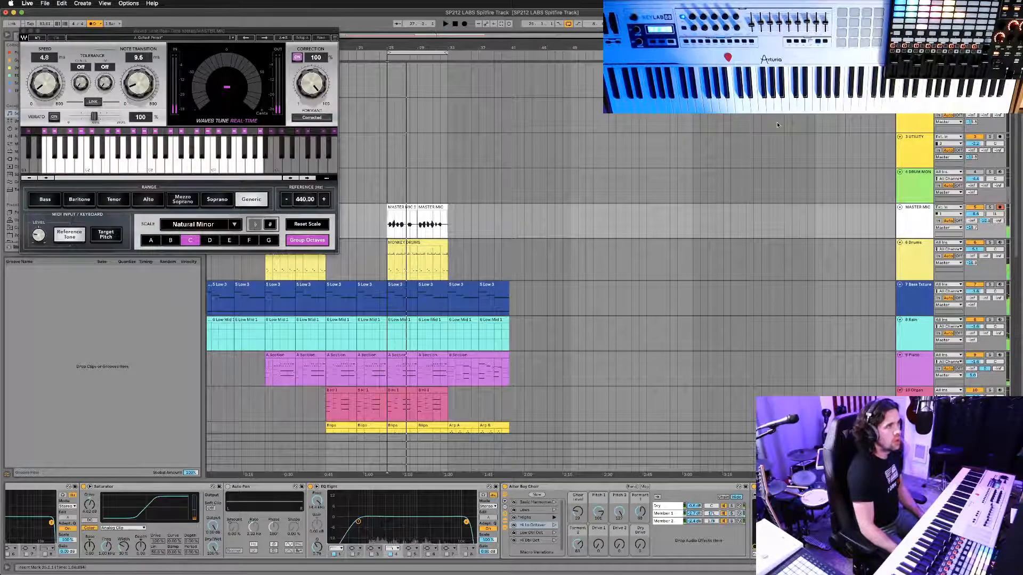
# Delete the Utility Rack from the first audio track and change that track's input channel.
pyautogui.click(907, 174)
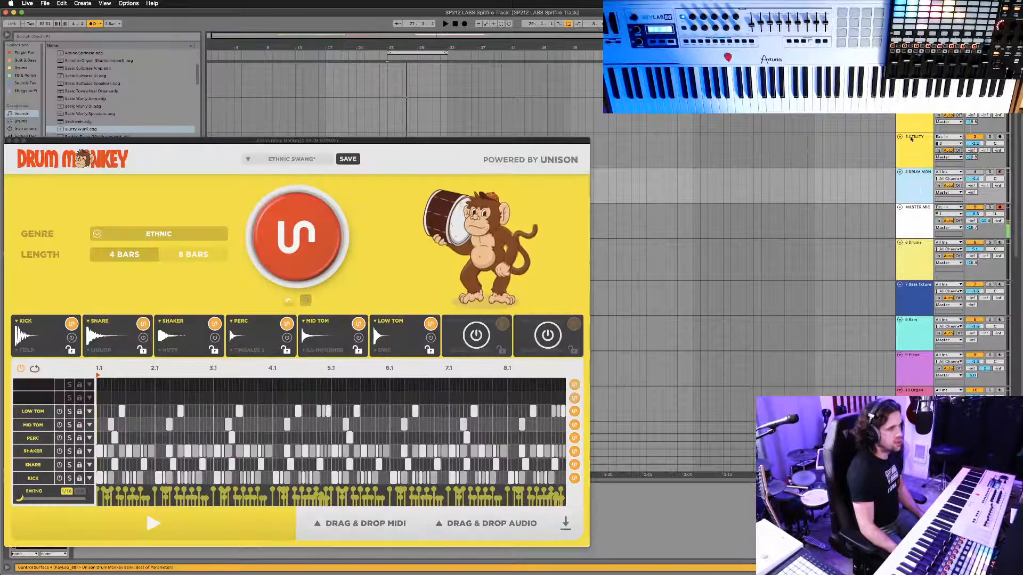
pyautogui.click(910, 70)
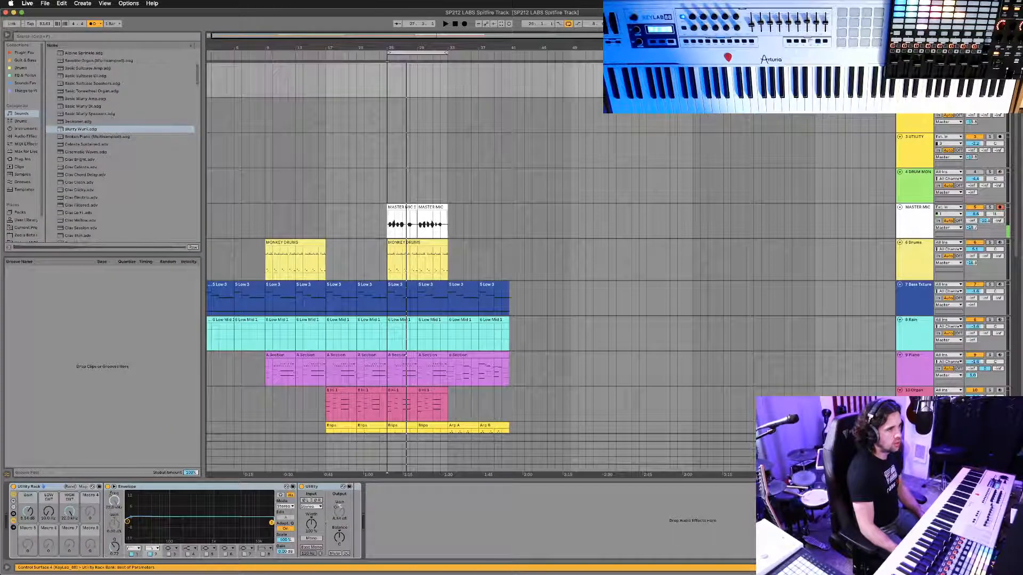
pyautogui.click(948, 73)
pyautogui.click(943, 91)
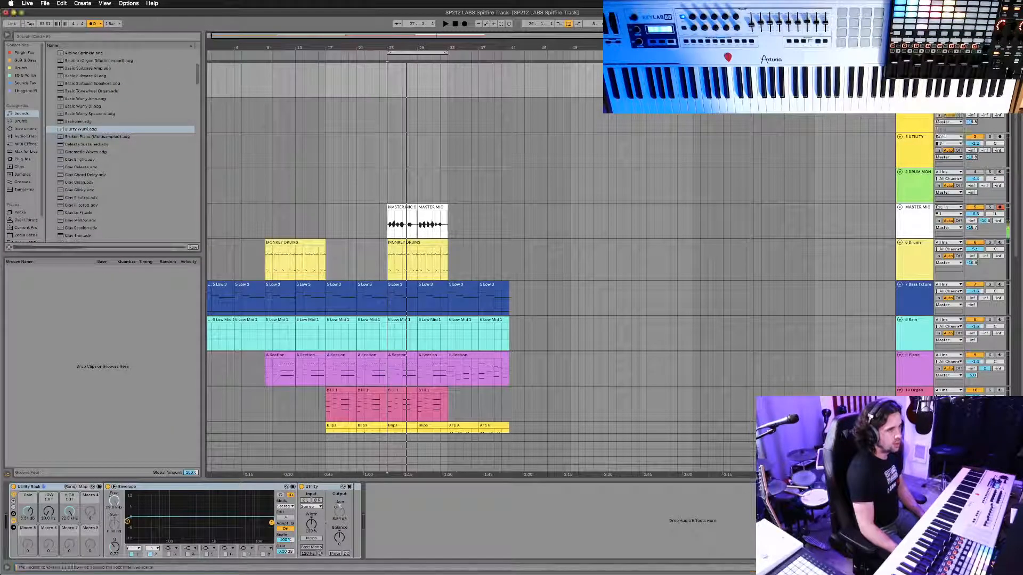
pyautogui.click(40, 488)
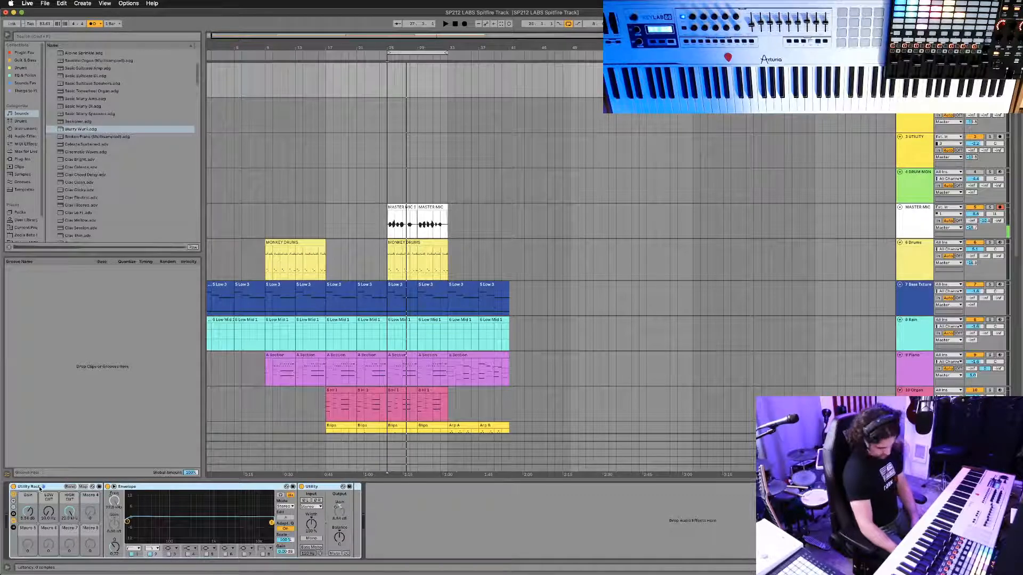
pyautogui.press('Delete')
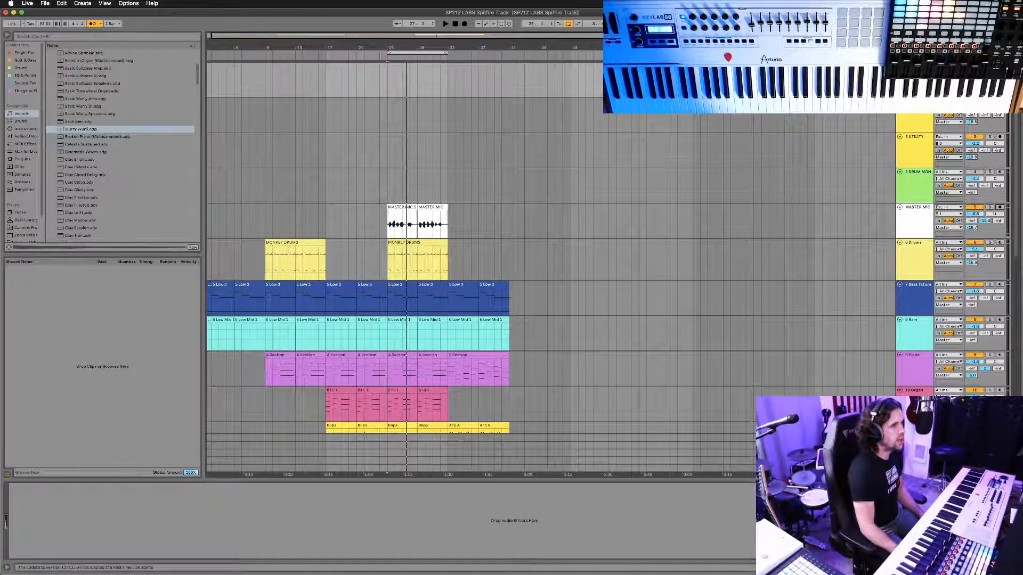
pyautogui.click(948, 73)
pyautogui.click(943, 103)
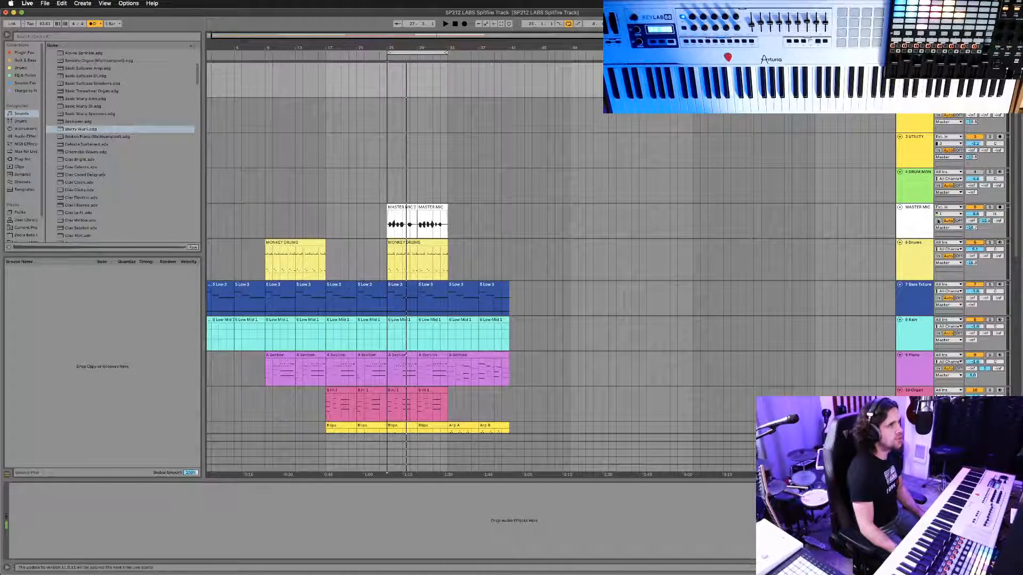
# Play the loop from bar 25 and switch the MASTER MIC track's Alter Boy Chain to the Highs variation.
pyautogui.click(904, 212)
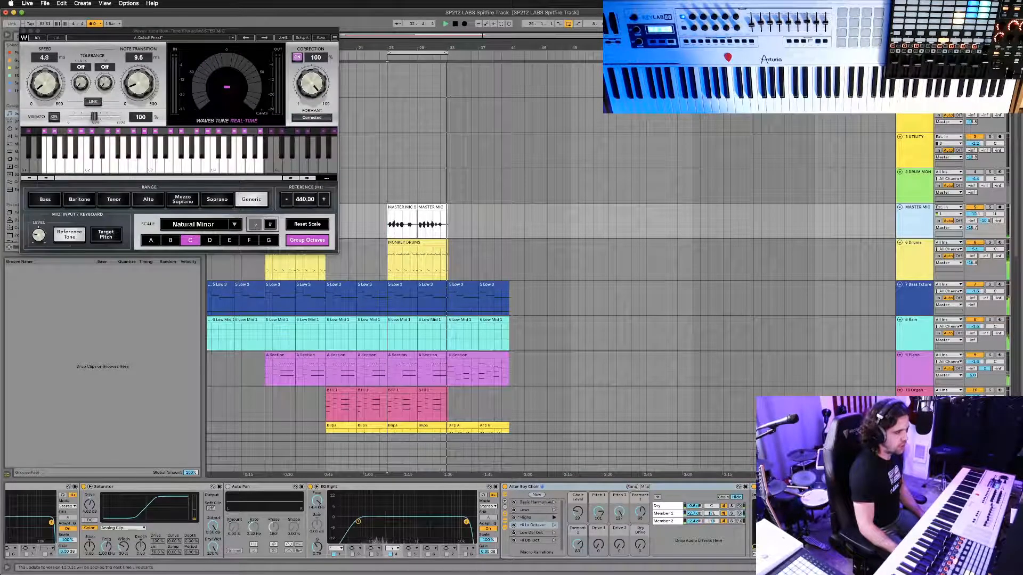
pyautogui.click(671, 515)
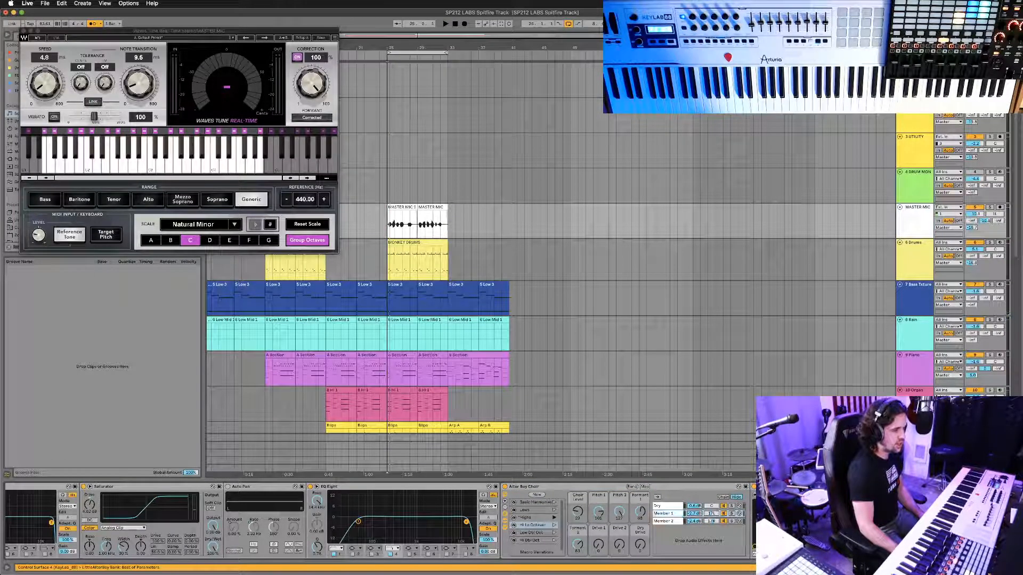
pyautogui.press('space')
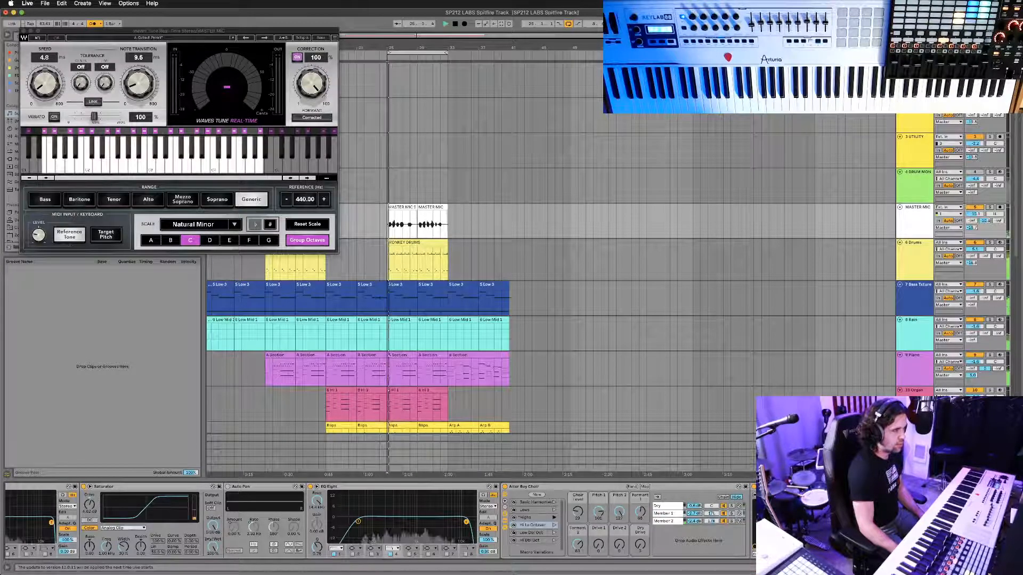
pyautogui.click(662, 522)
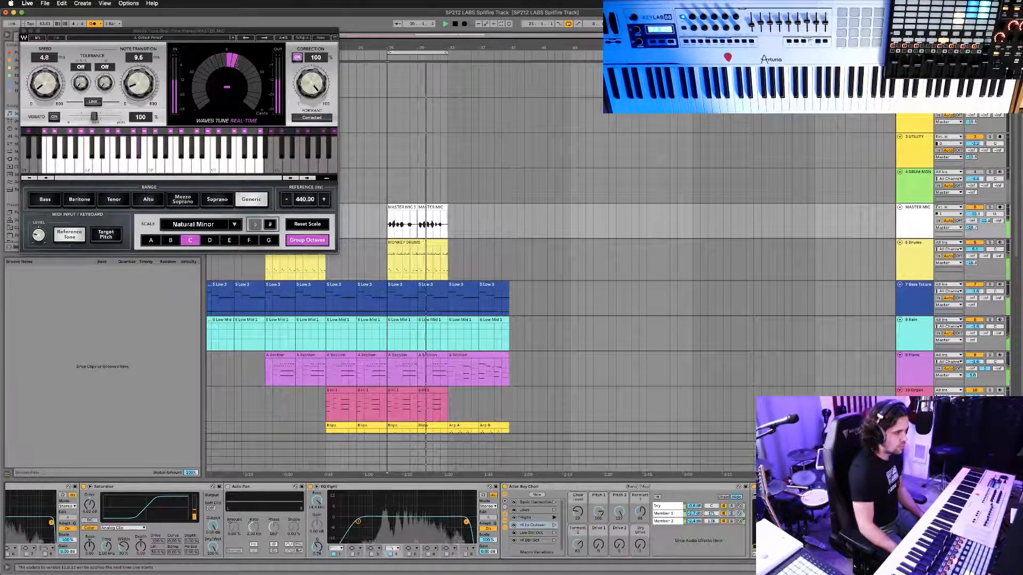
pyautogui.click(546, 518)
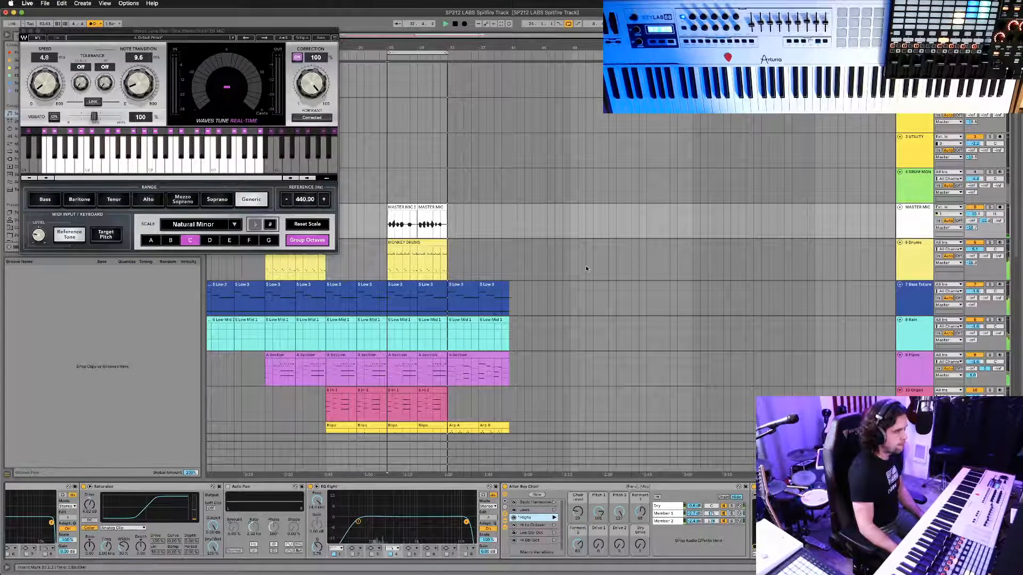
pyautogui.scroll(-2, 435, 249)
pyautogui.scroll(-2, 434, 249)
pyautogui.scroll(4, 434, 249)
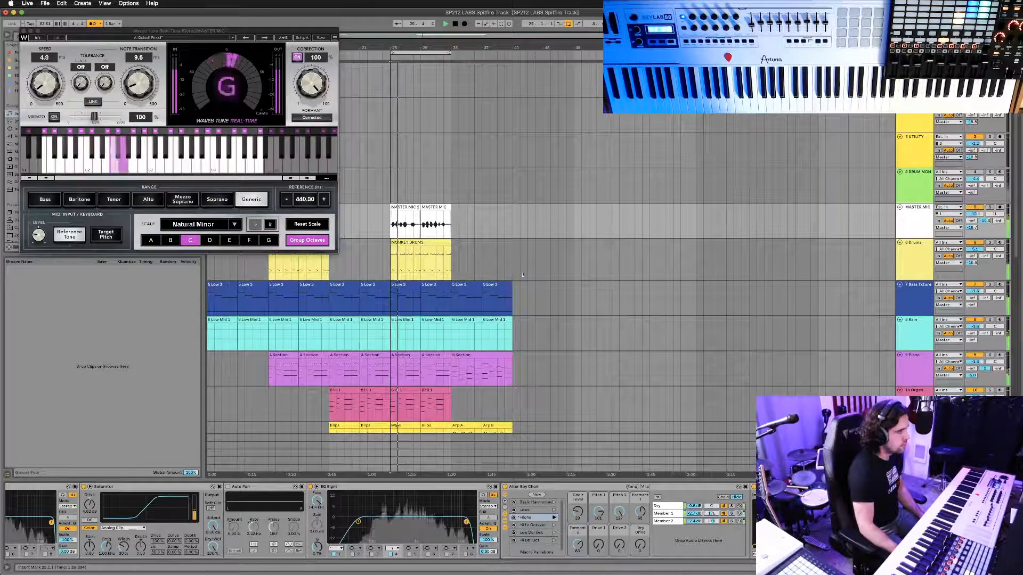
# Close the Waves Tune window, then raise the AutoTune transition and speed macros and lower ENV LOW in the Vocal Processing Chain.
pyautogui.click(22, 31)
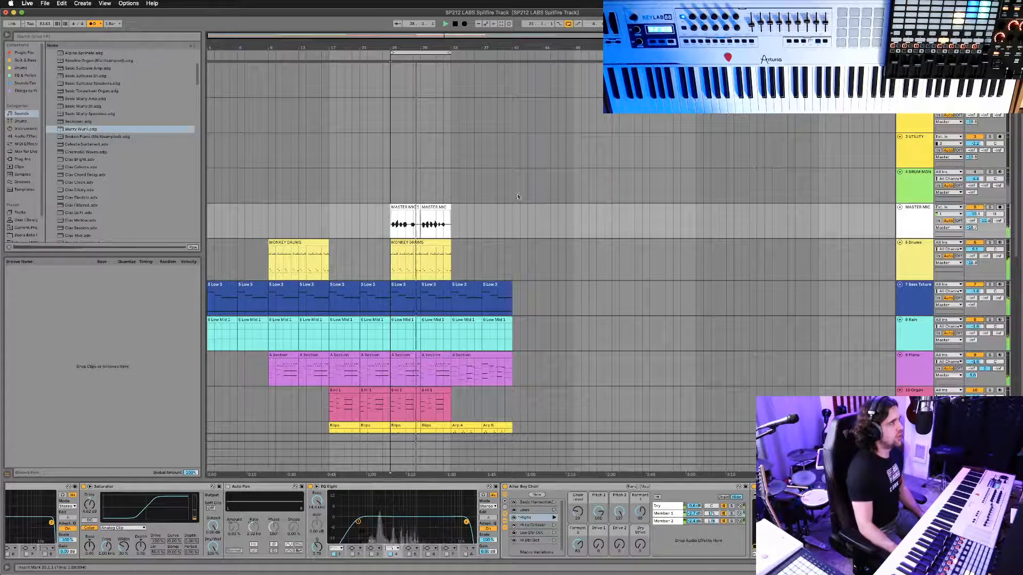
pyautogui.scroll(1, 427, 197)
pyautogui.scroll(2, 458, 240)
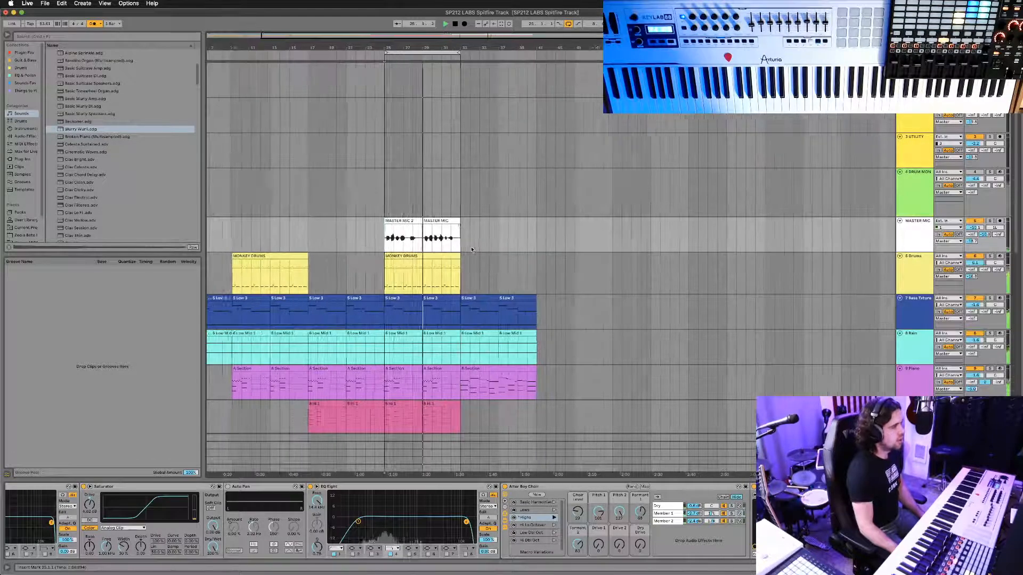
pyautogui.hscroll(-3, 472, 250)
pyautogui.scroll(-2, 482, 256)
pyautogui.scroll(-5, 485, 259)
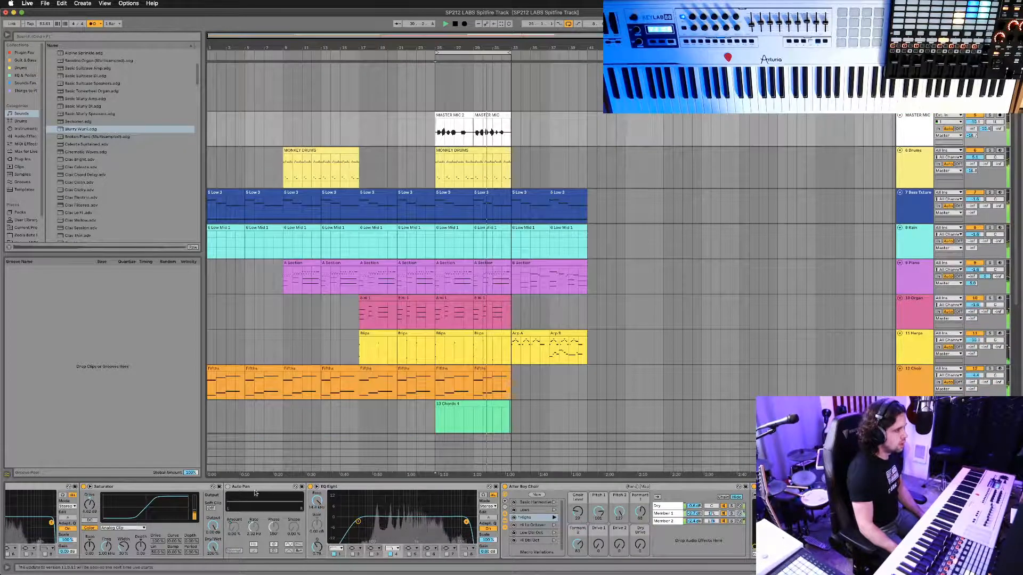
pyautogui.hscroll(-10, 283, 498)
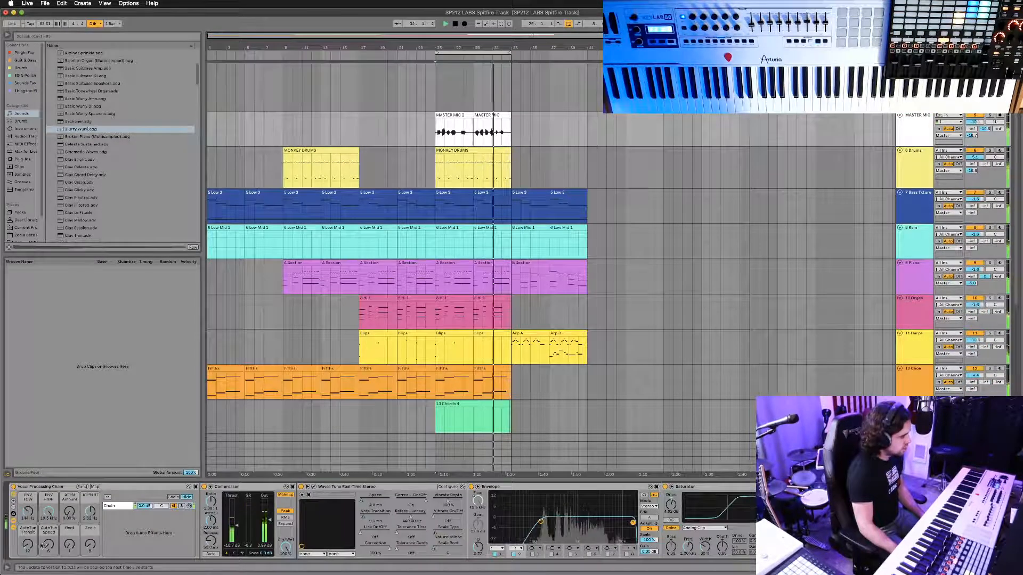
pyautogui.moveTo(28, 544); pyautogui.dragTo(47, 535)
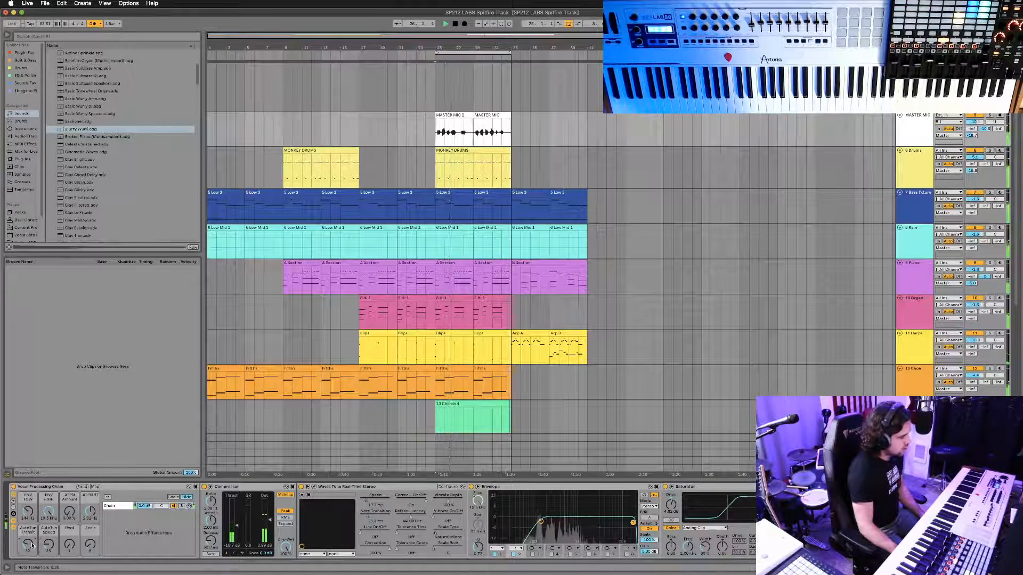
pyautogui.moveTo(29, 513); pyautogui.dragTo(28, 518)
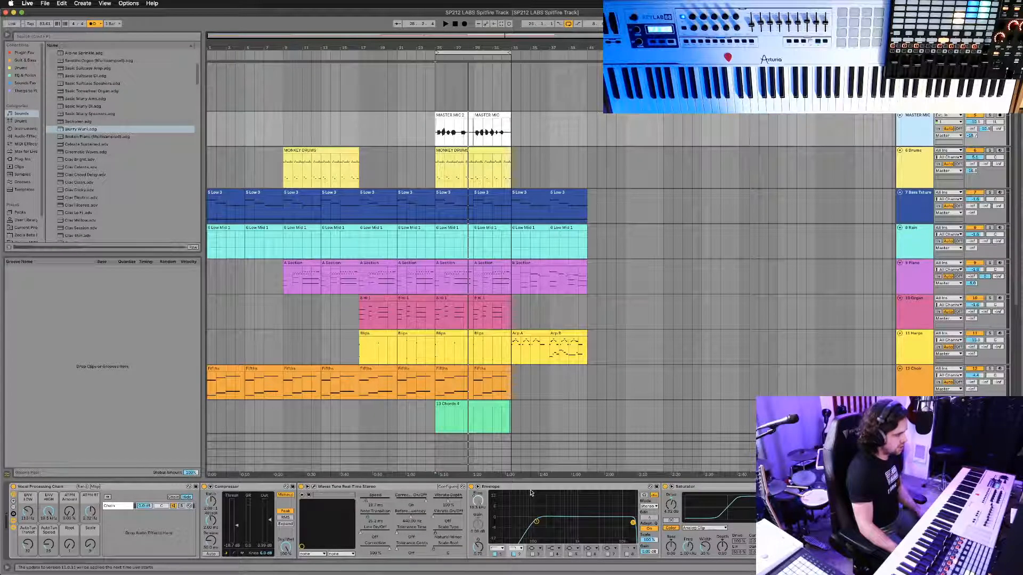
pyautogui.hscroll(10, 312, 499)
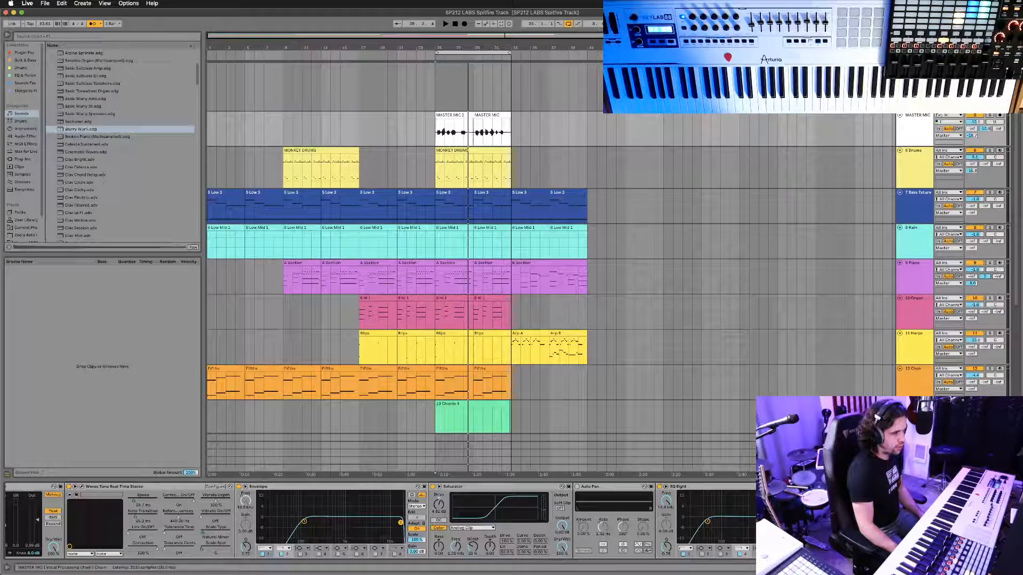
pyautogui.hscroll(-10, 518, 497)
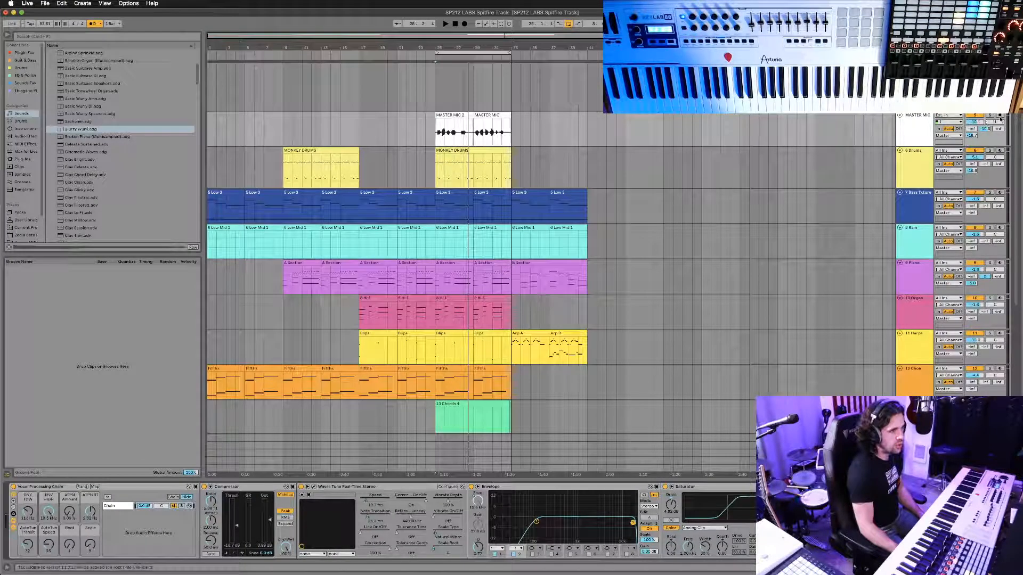
# Arm the MASTER MIC track and delete the second and third tracks, the two holding Utility Racks, closing the Drum Monkey window.
pyautogui.click(1000, 116)
pyautogui.scroll(3, 954, 118)
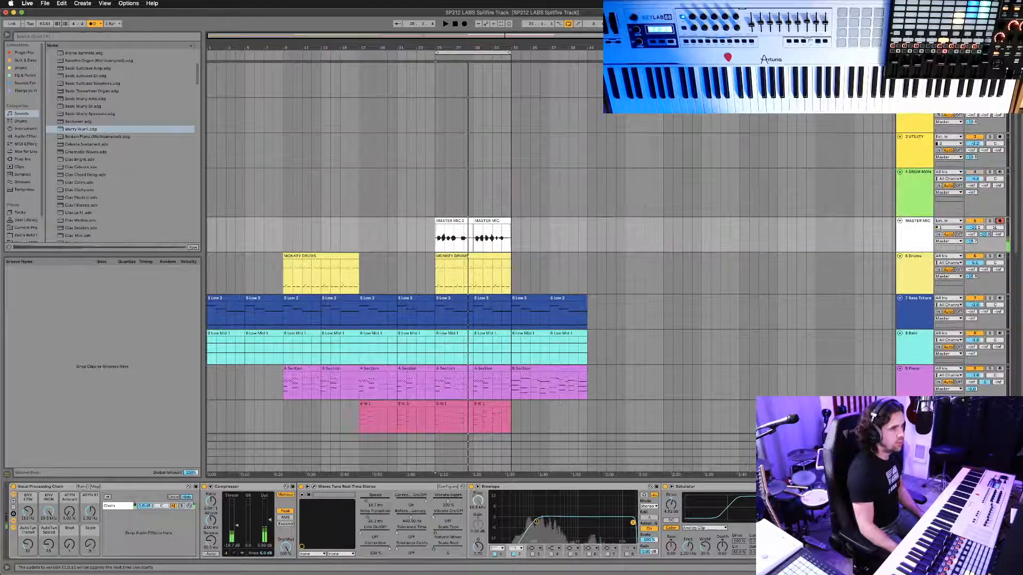
pyautogui.click(919, 120)
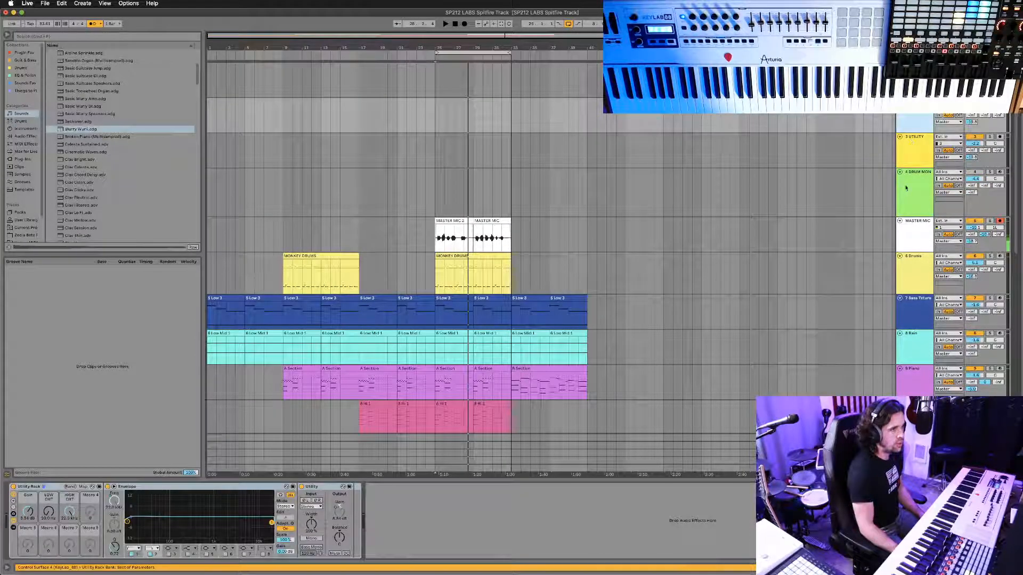
pyautogui.click(910, 156)
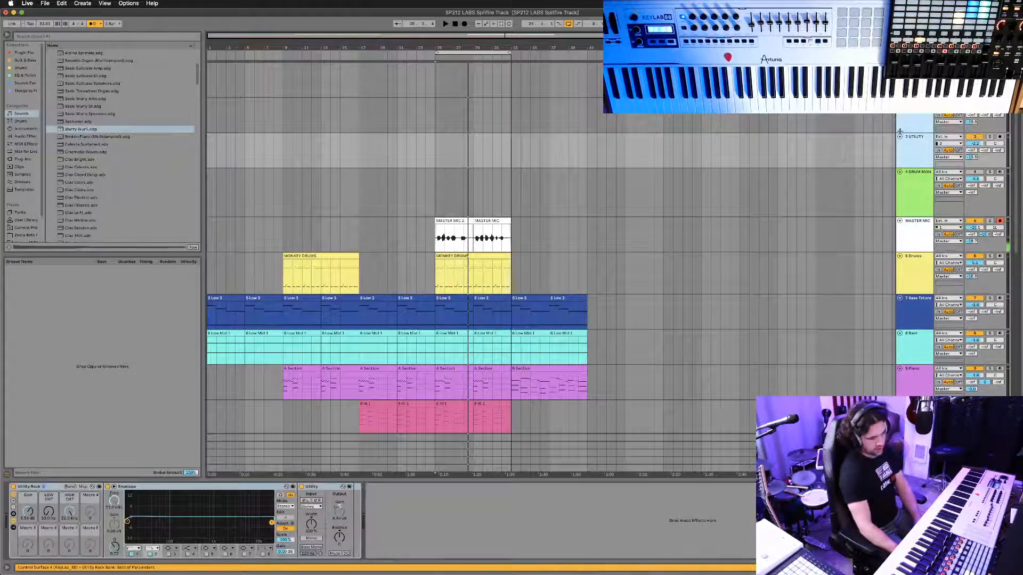
pyautogui.press('Delete')
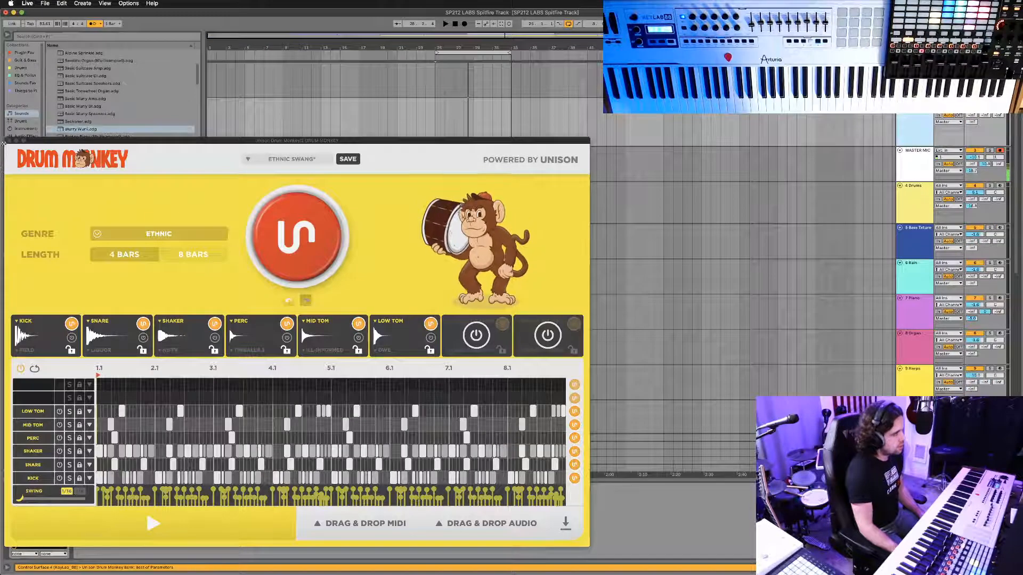
pyautogui.click(9, 140)
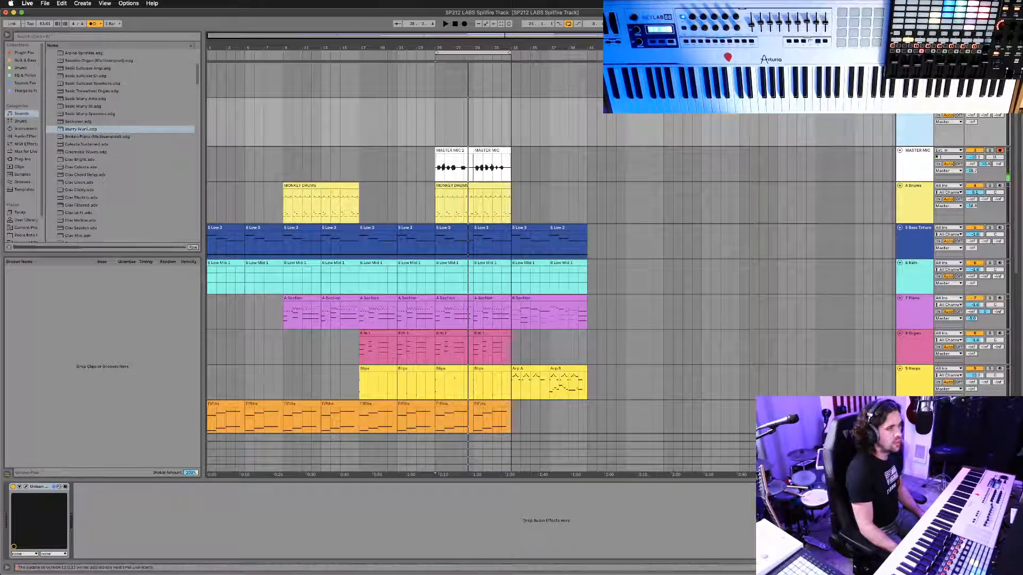
pyautogui.click(909, 88)
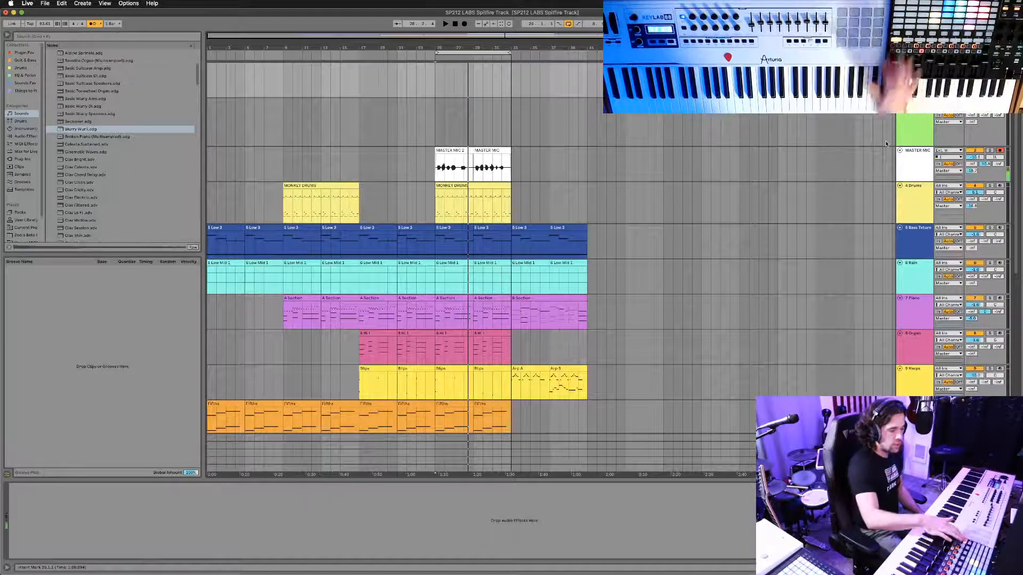
# Drop the ENV LOW macro of the MASTER MIC track's Vocal Processing Chain to its minimum, then raise it partway.
pyautogui.click(912, 170)
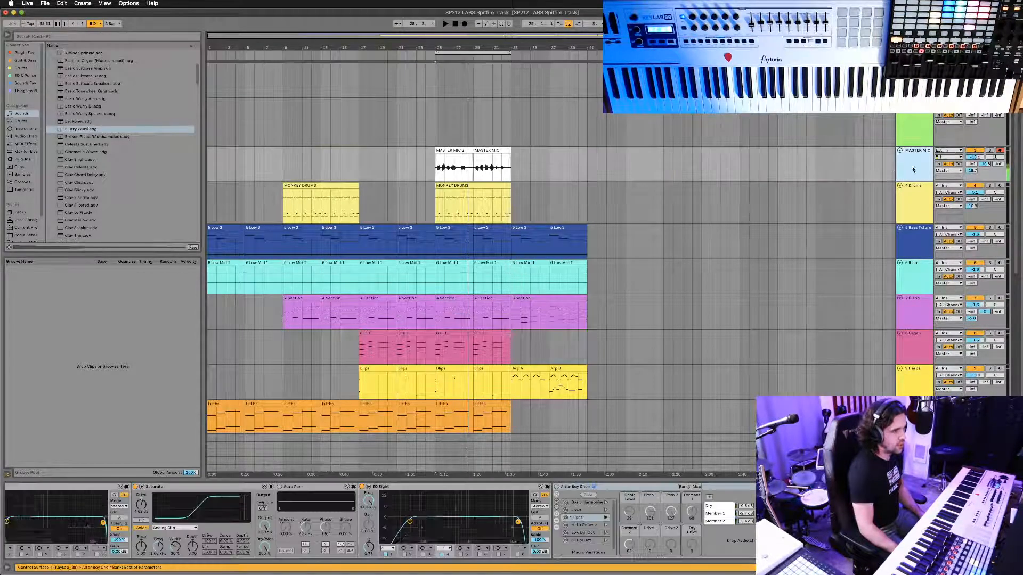
pyautogui.hscroll(-5, 204, 513)
pyautogui.moveTo(28, 512); pyautogui.dragTo(28, 549)
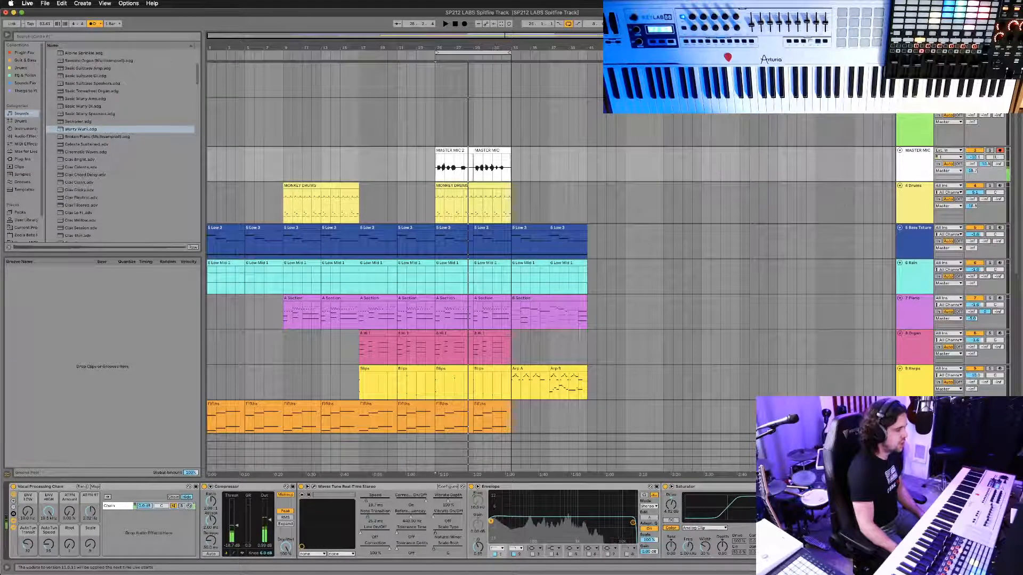
pyautogui.moveTo(31, 516); pyautogui.dragTo(31, 506)
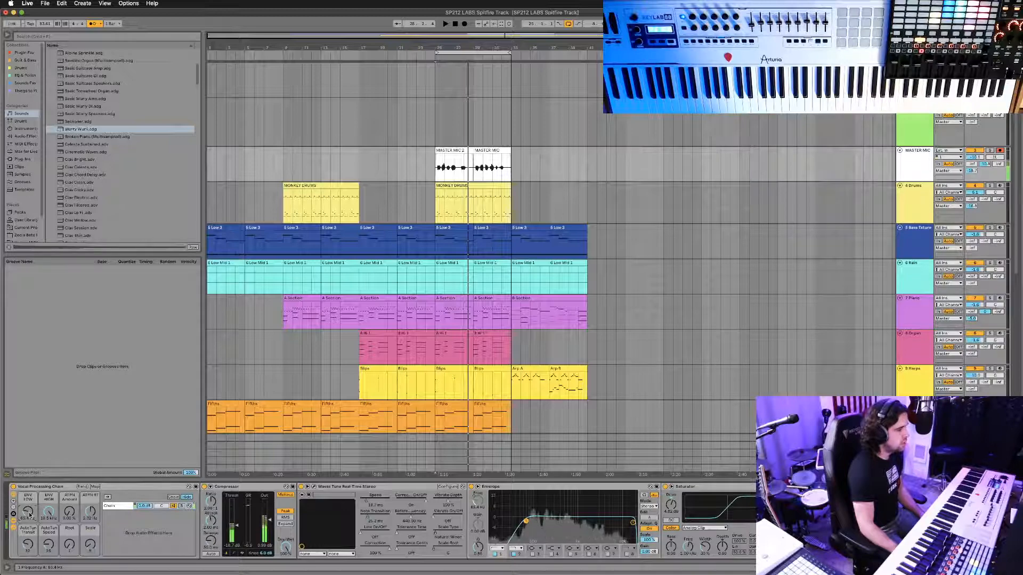
pyautogui.hscroll(5, 380, 521)
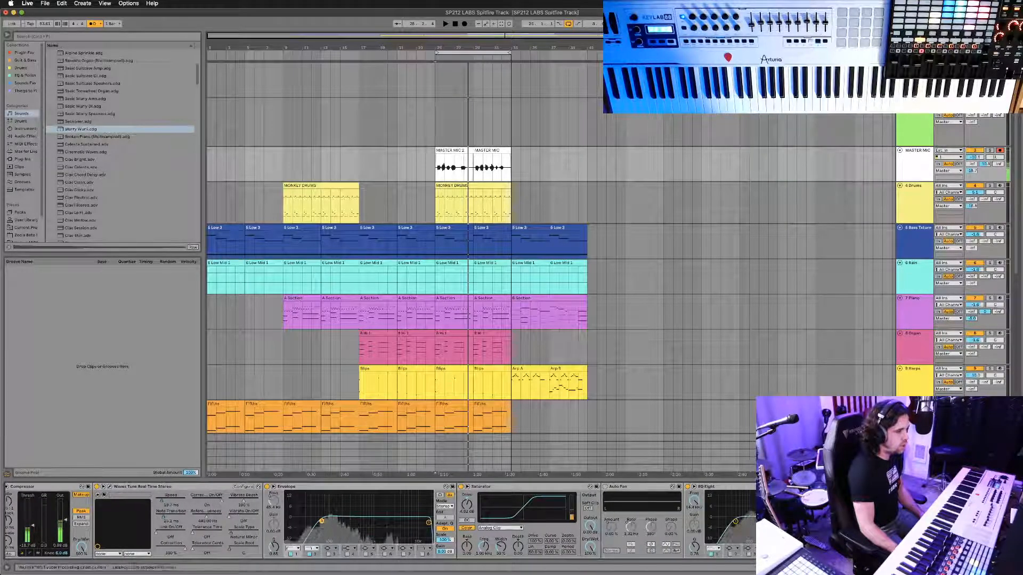
# Play the loop from bar 25 through the MASTER MIC track's effects chain and stop playback.
pyautogui.hscroll(3, 380, 521)
pyautogui.hscroll(2, 380, 521)
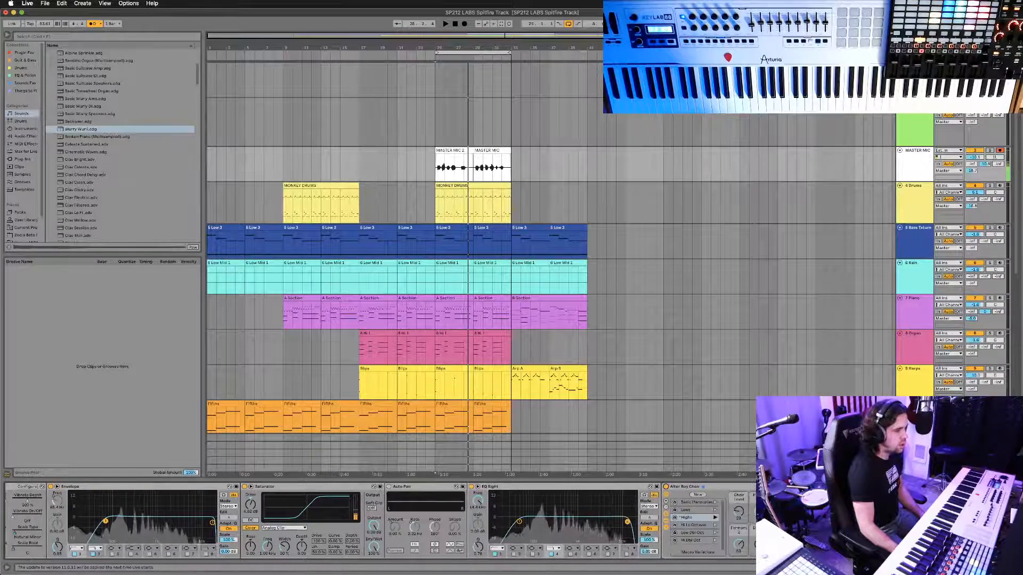
pyautogui.press('space')
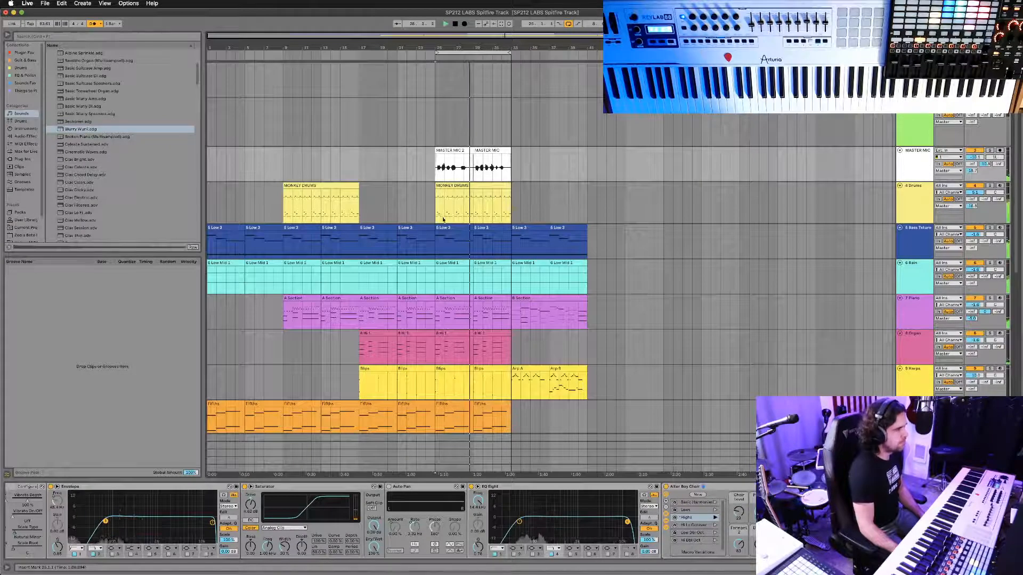
pyautogui.scroll(-1, 423, 243)
pyautogui.scroll(-3, 423, 244)
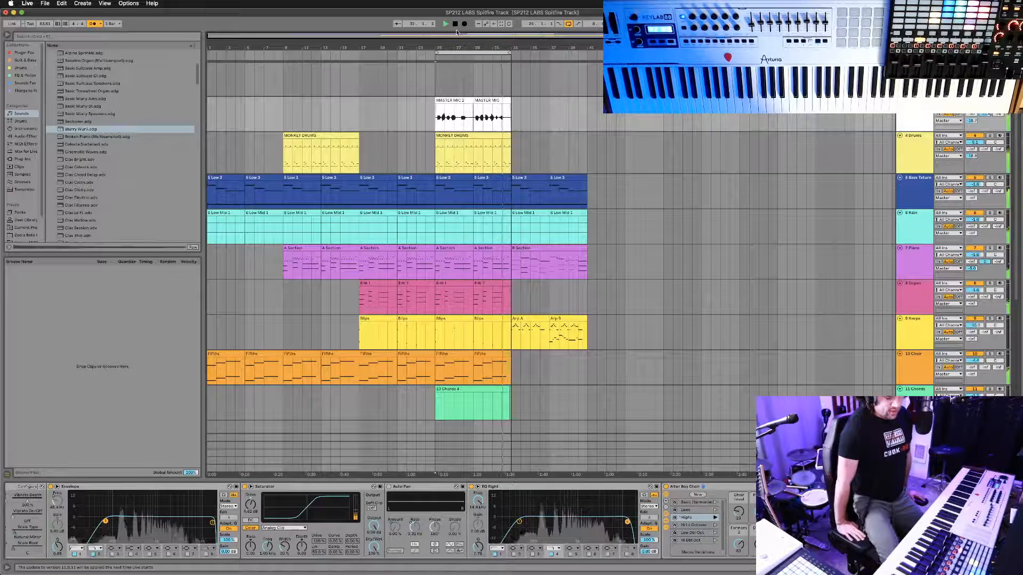
pyautogui.press('space')
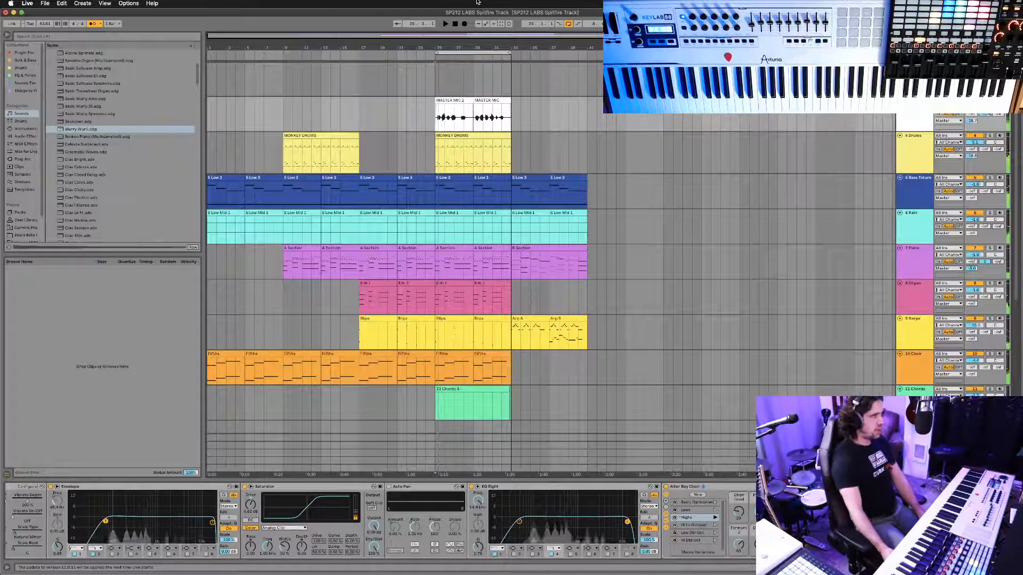
pyautogui.press('space')
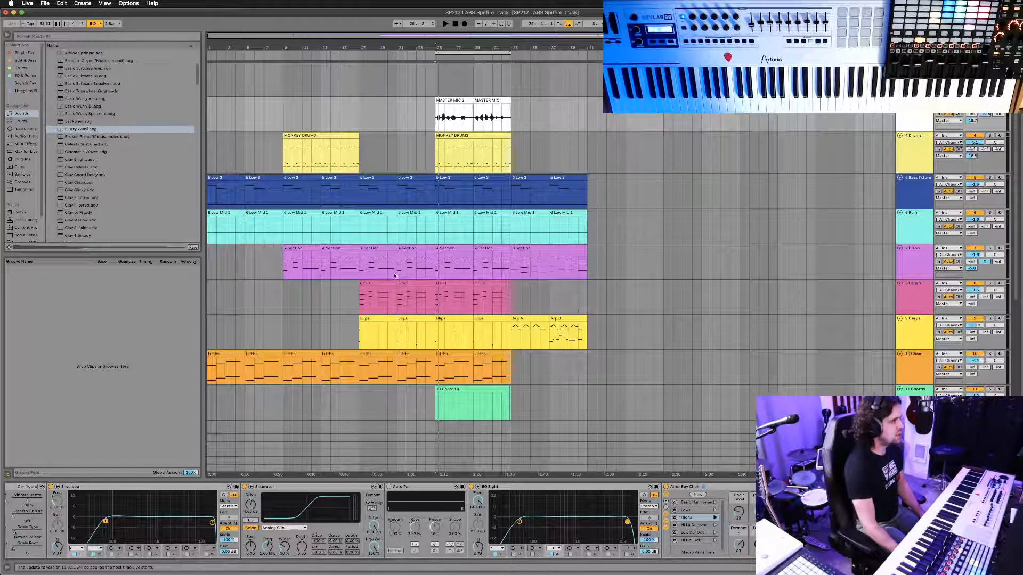
# Audition the arrangement briefly from about bar 22, and again from bar 9 on the MASTER MIC track.
pyautogui.click(407, 458)
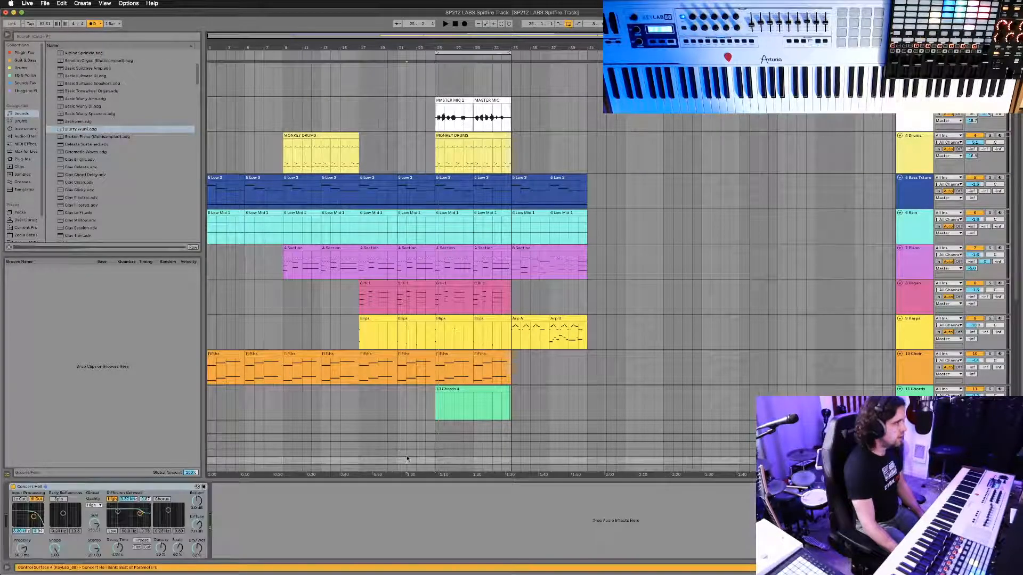
pyautogui.scroll(3, 357, 159)
pyautogui.scroll(2, 362, 160)
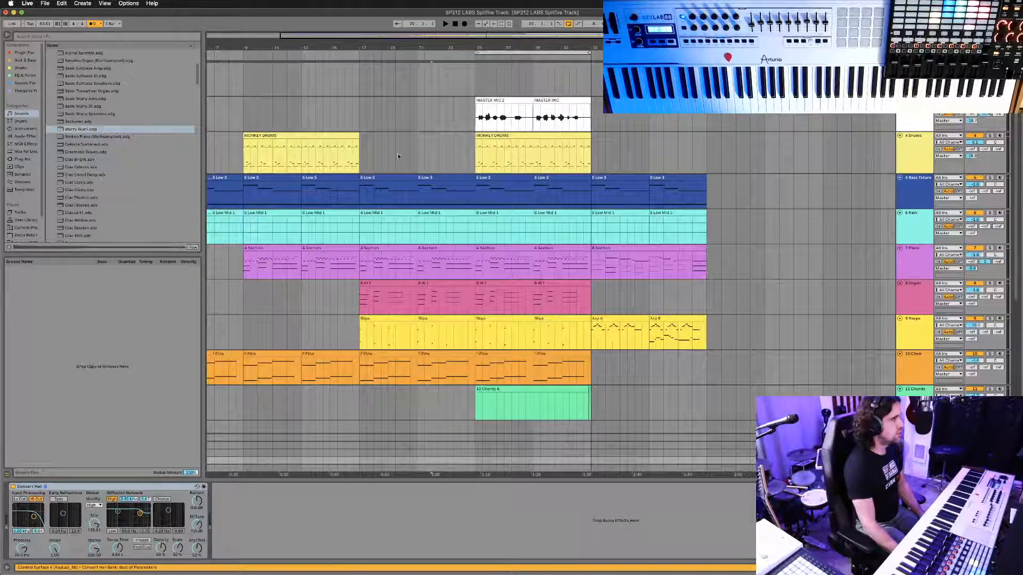
pyautogui.scroll(-3, 453, 147)
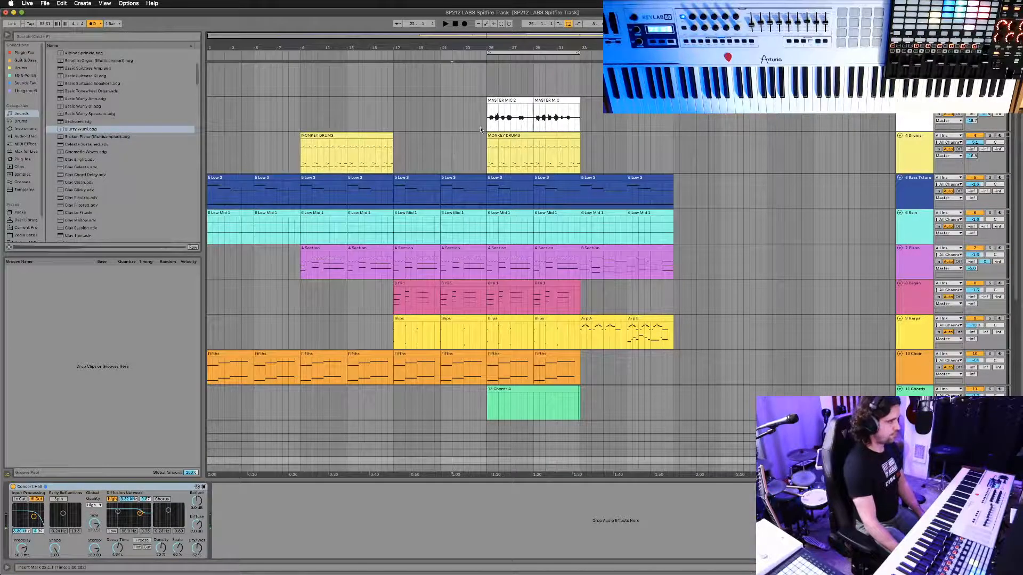
pyautogui.press('space')
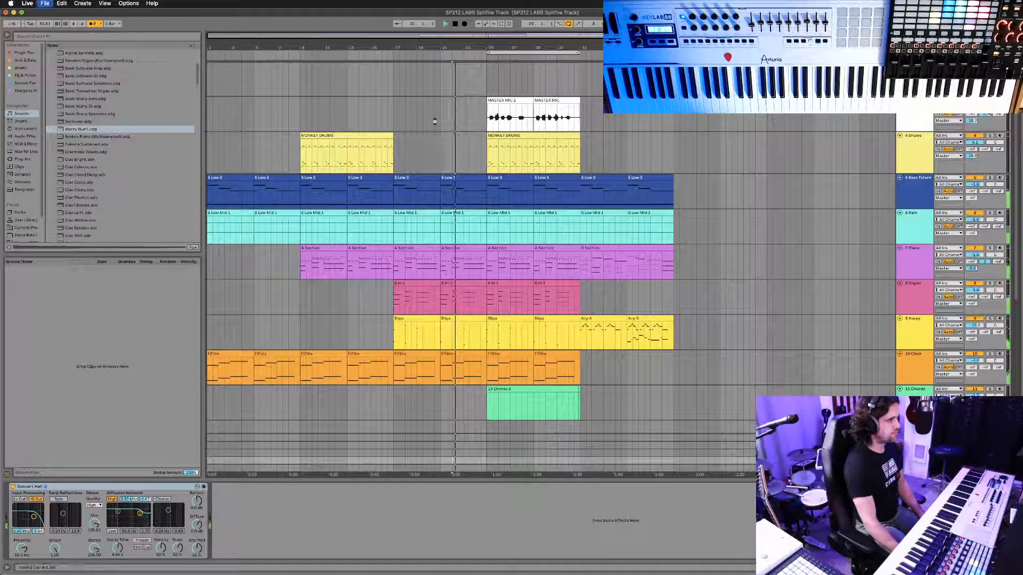
pyautogui.click(455, 24)
pyautogui.click(455, 24)
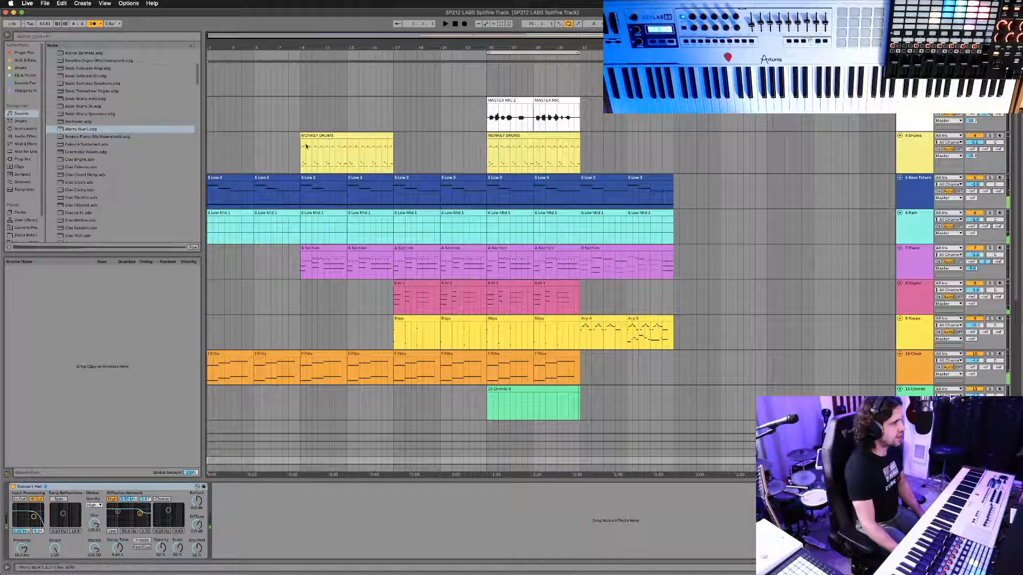
pyautogui.click(299, 109)
pyautogui.press('space')
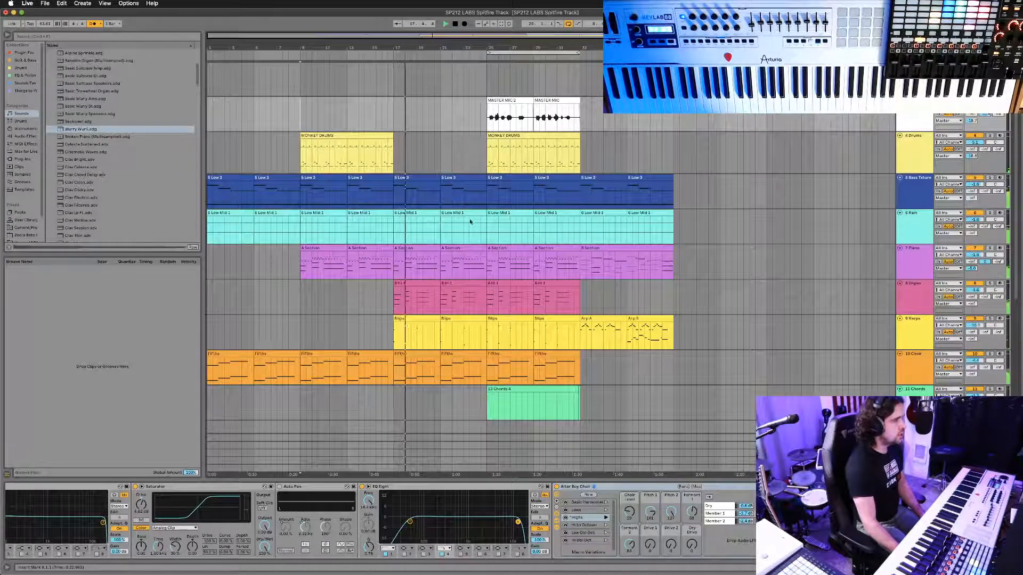
pyautogui.press('space')
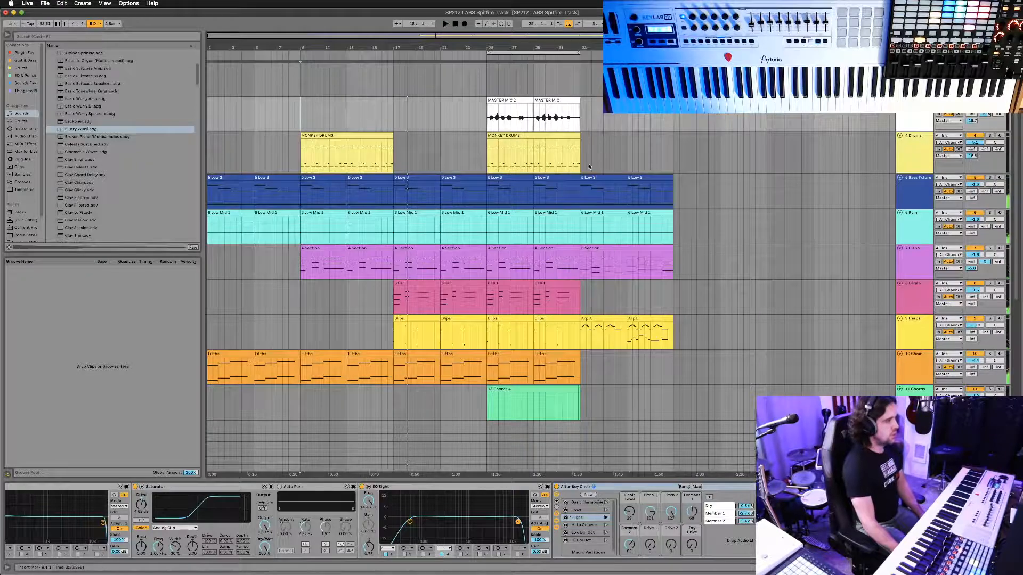
# Open the Piano track's B Section clip at bar 33 and examine the pitches and timing of its low notes.
pyautogui.click(580, 149)
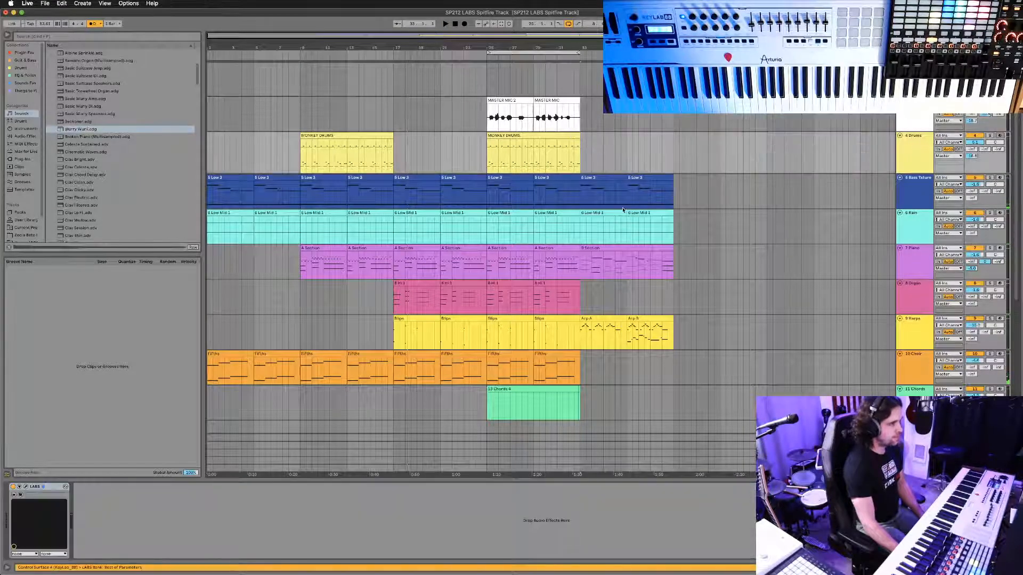
pyautogui.doubleClick(601, 248)
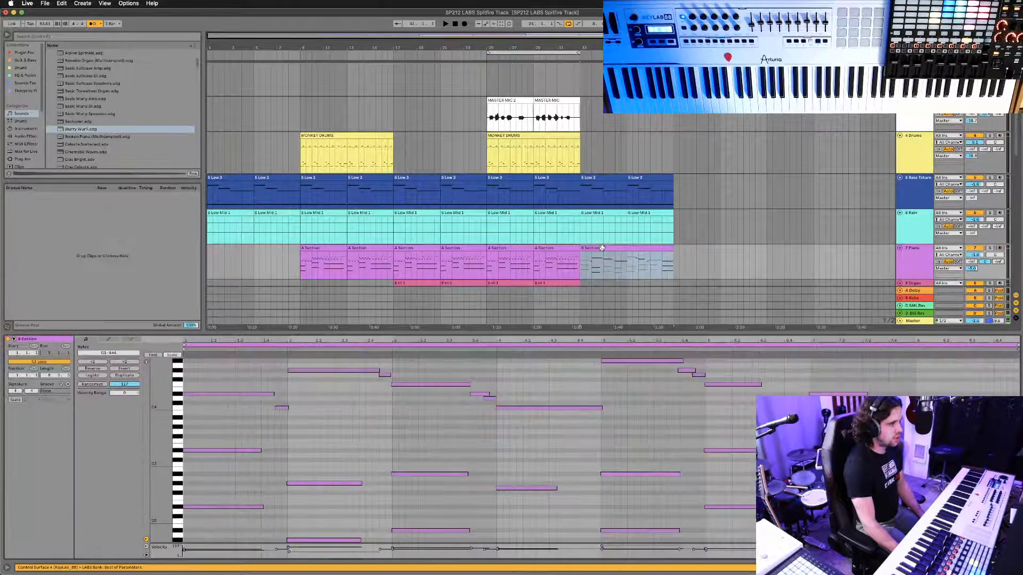
pyautogui.scroll(-2, 565, 371)
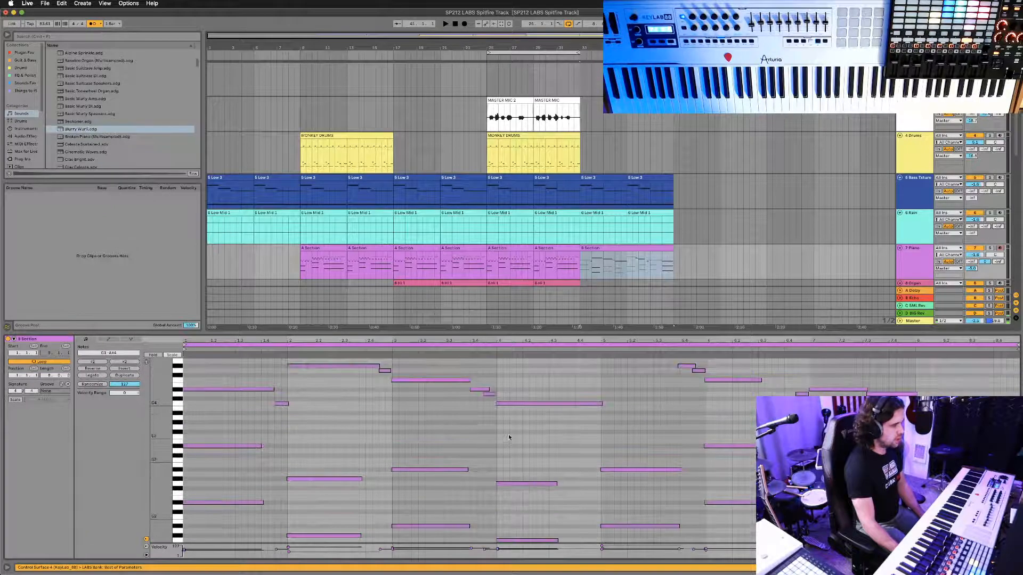
pyautogui.scroll(-3, 507, 434)
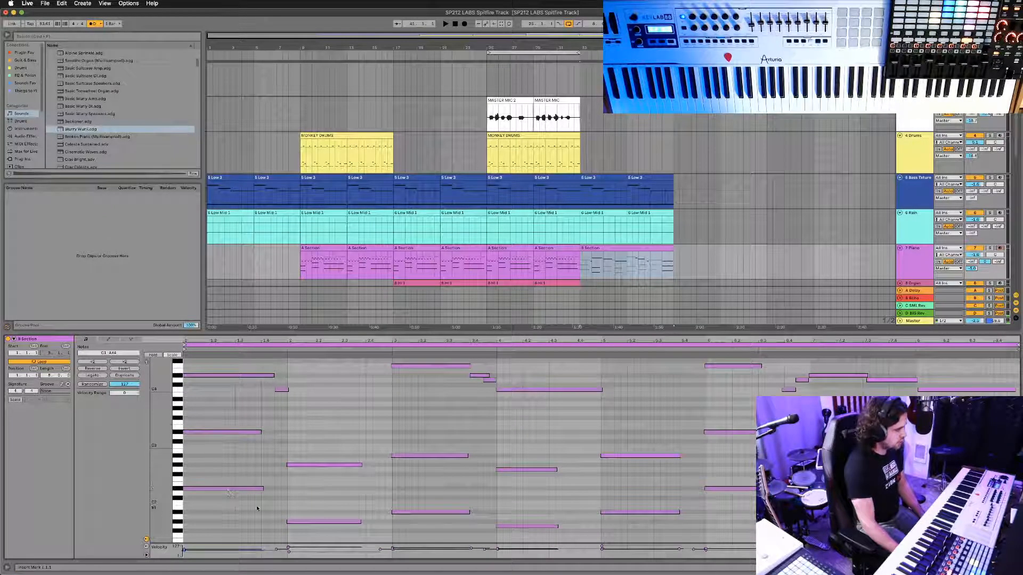
pyautogui.scroll(-5, 257, 509)
pyautogui.scroll(3, 250, 453)
pyautogui.scroll(4, 252, 454)
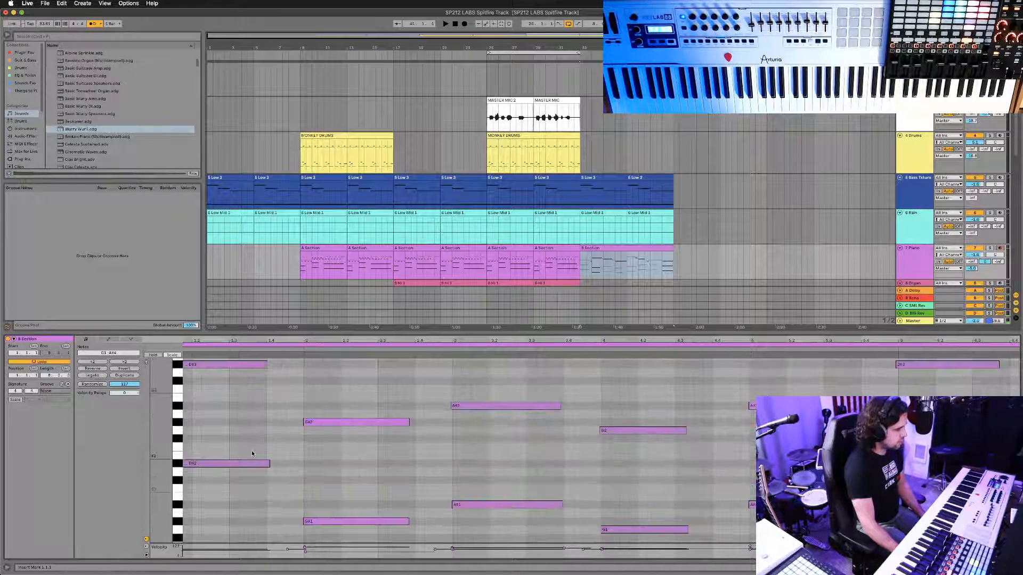
pyautogui.hscroll(-1, 253, 454)
pyautogui.hscroll(-1, 252, 452)
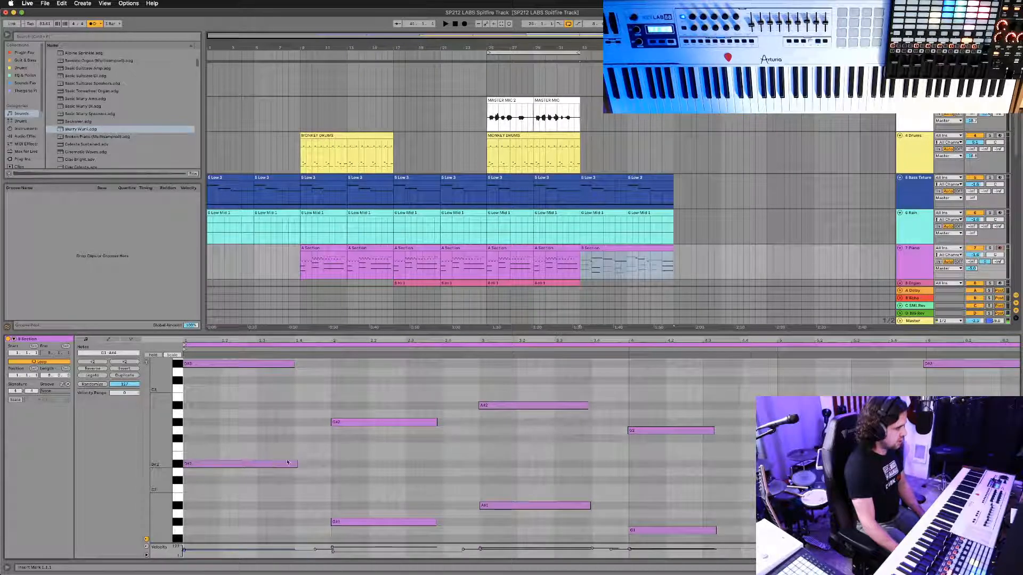
pyautogui.hscroll(3, 349, 439)
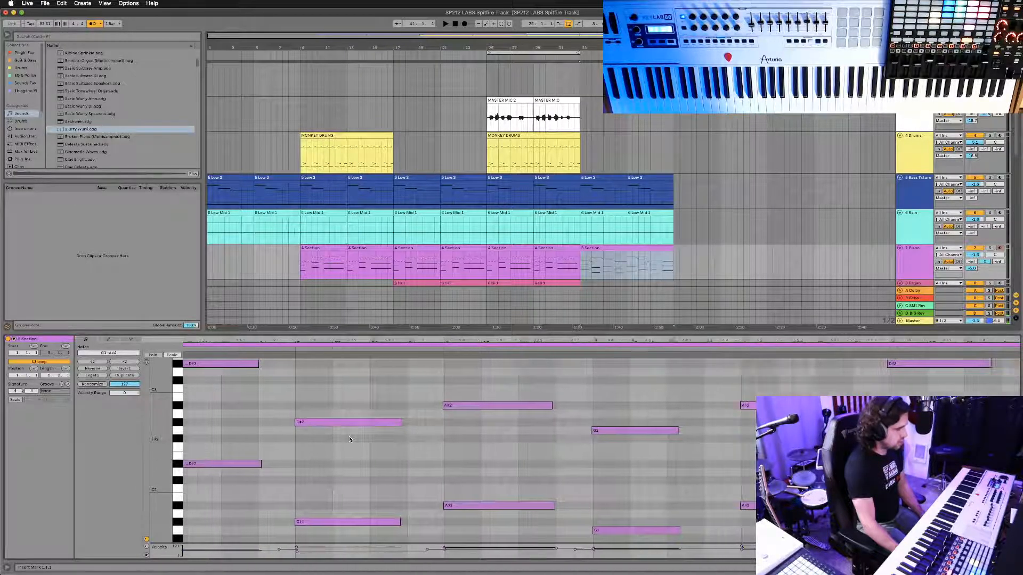
pyautogui.hscroll(3, 349, 439)
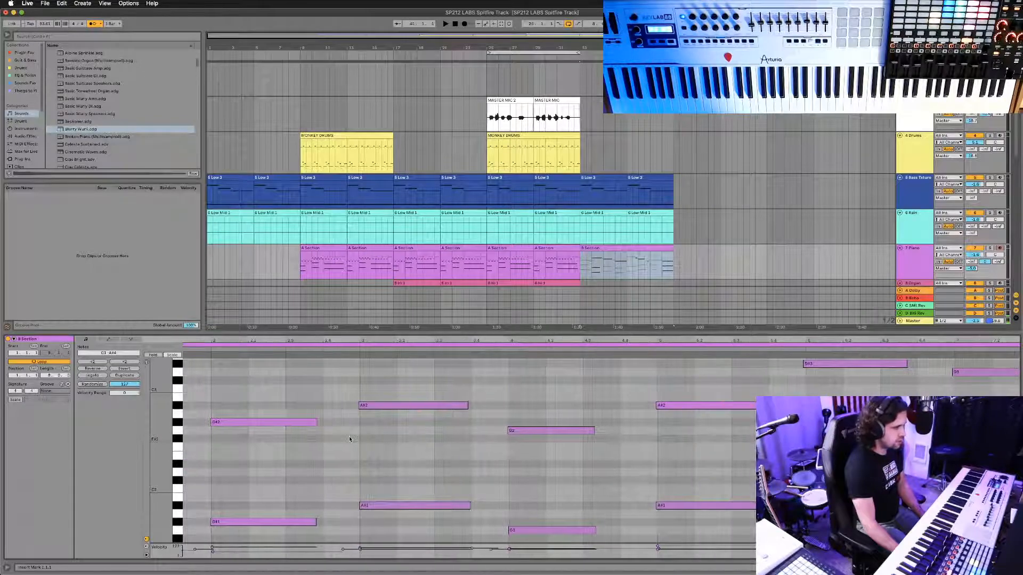
pyautogui.hscroll(3, 350, 439)
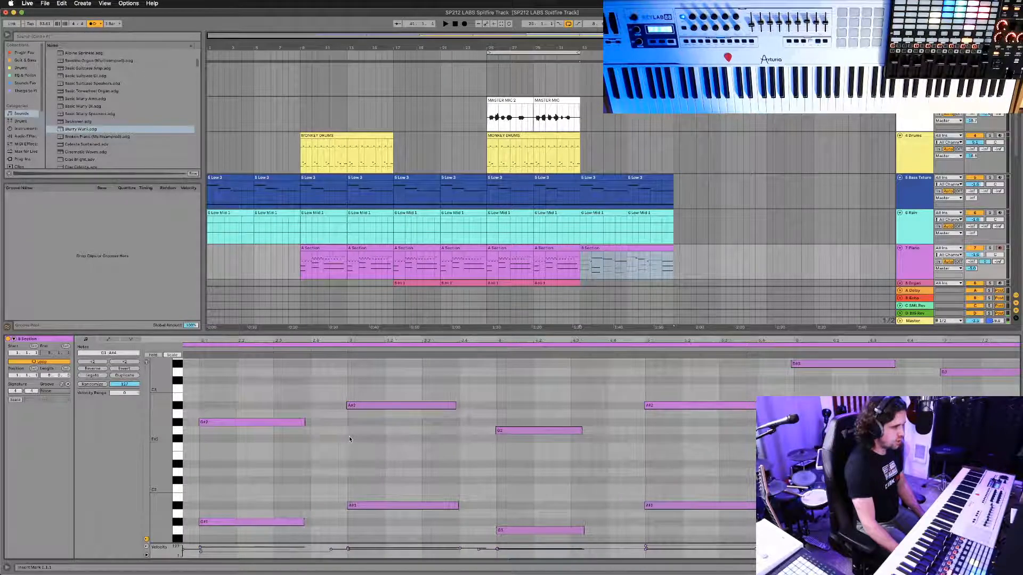
pyautogui.hscroll(1, 349, 440)
pyautogui.scroll(-4, 350, 439)
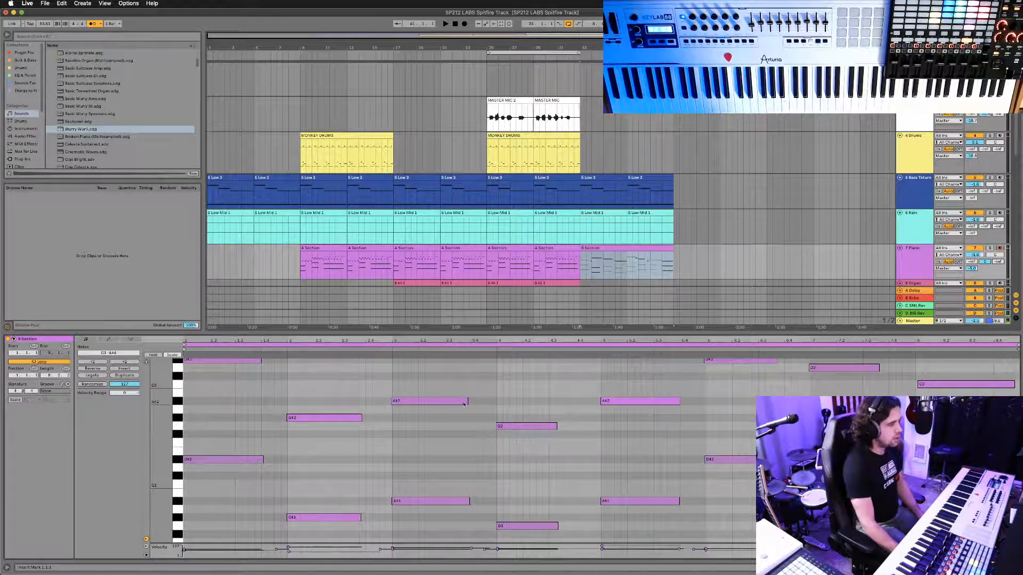
pyautogui.scroll(-1, 583, 230)
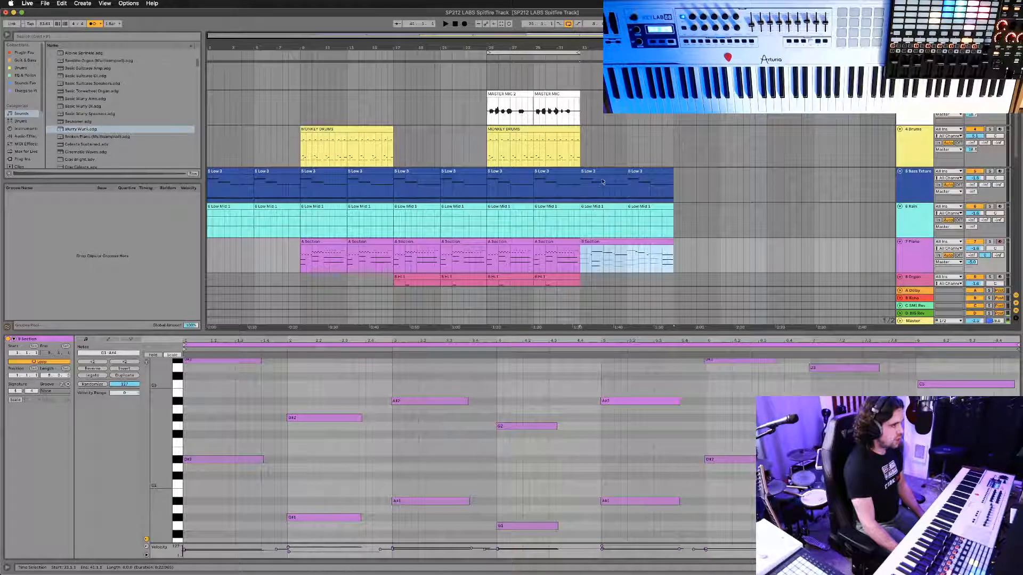
# Edit the bass clip at bar 33 alongside the piano notes, raising its sustained lowest note to D#1.
pyautogui.keyDown('shift'); pyautogui.click(655, 174); pyautogui.keyUp('shift')
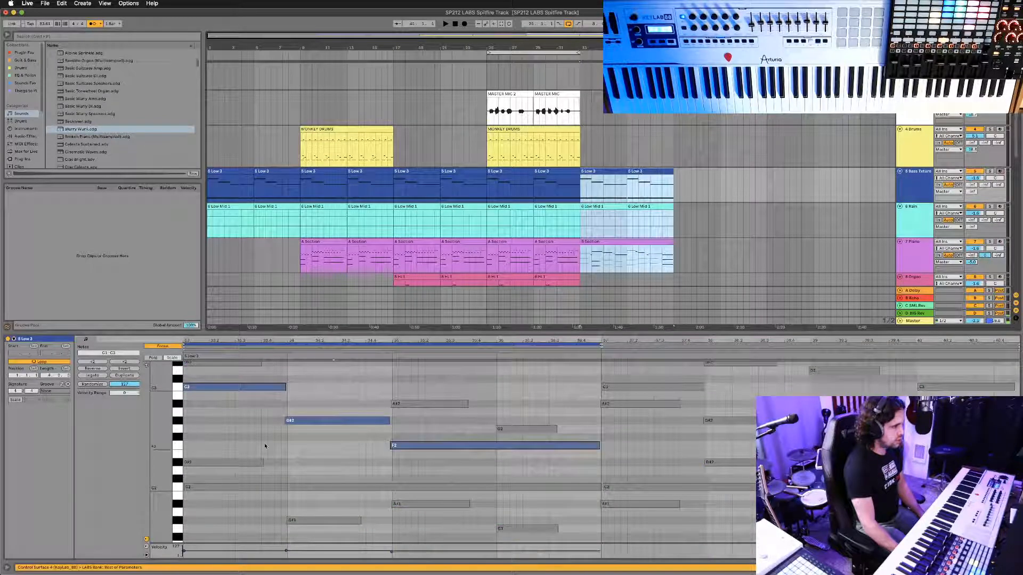
pyautogui.scroll(1, 502, 279)
pyautogui.click(216, 388)
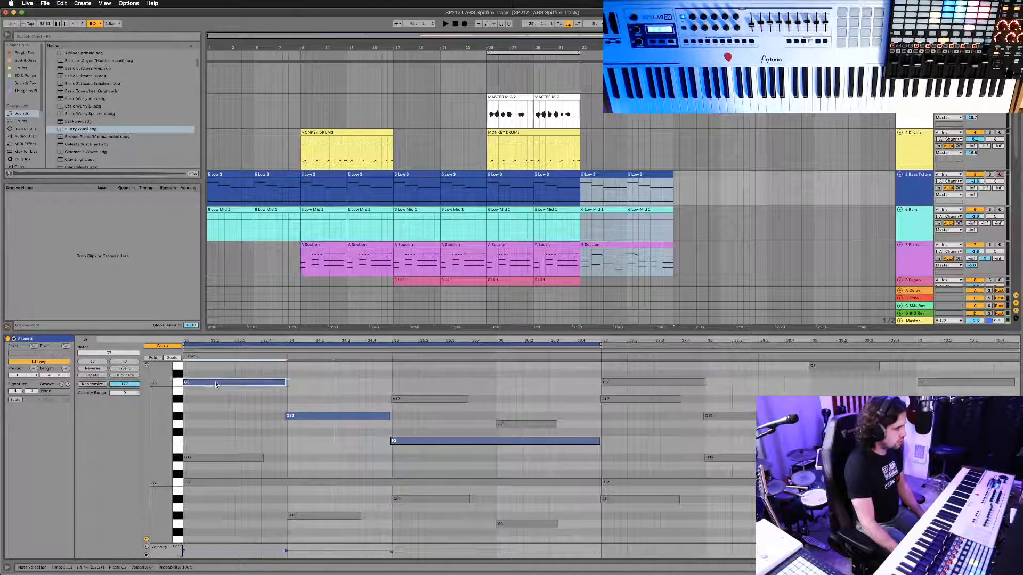
pyautogui.scroll(5, 217, 394)
pyautogui.scroll(-8, 216, 397)
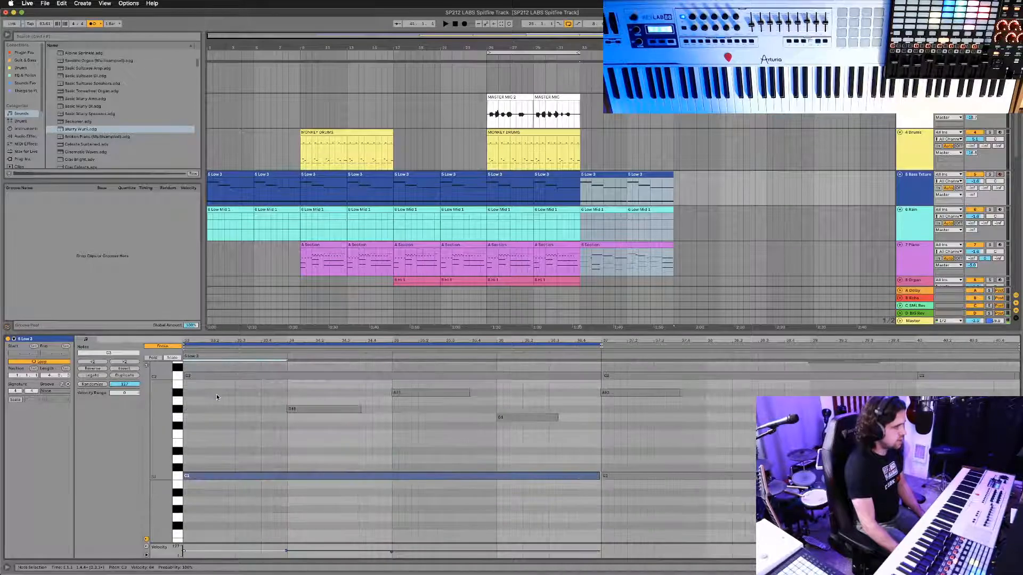
pyautogui.click(291, 478)
pyautogui.scroll(3, 292, 476)
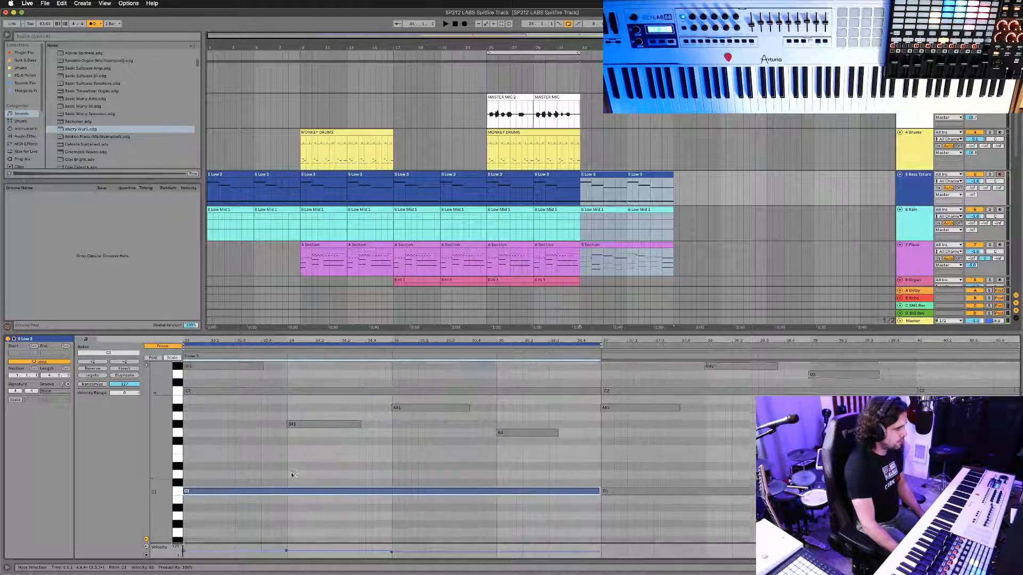
pyautogui.moveTo(233, 512); pyautogui.dragTo(233, 489)
pyautogui.scroll(5, 234, 433)
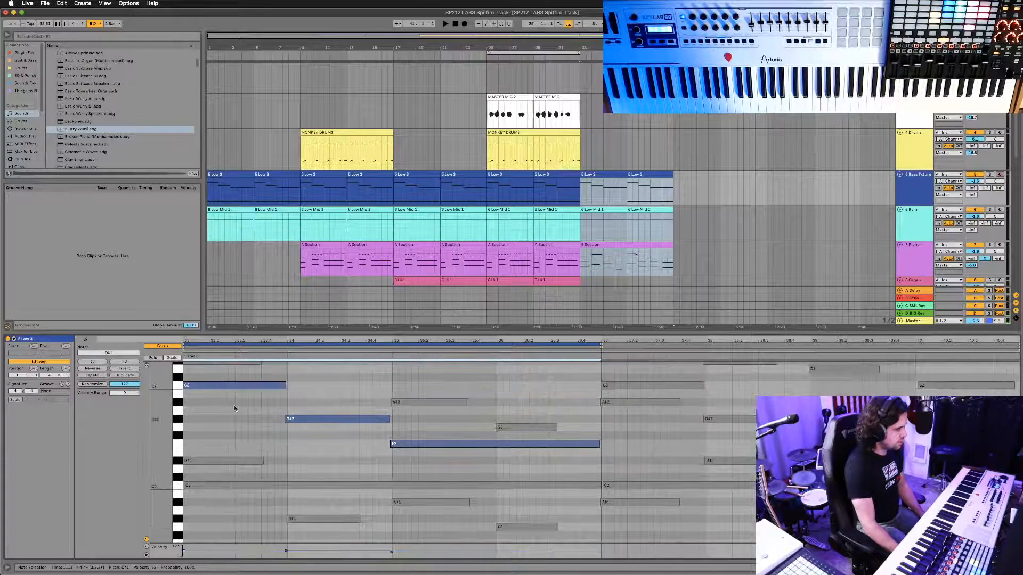
# Raise the bass clip's first upper note to D#3 and align the following G#2 note with the start of its bar.
pyautogui.click(238, 384)
pyautogui.scroll(3, 234, 391)
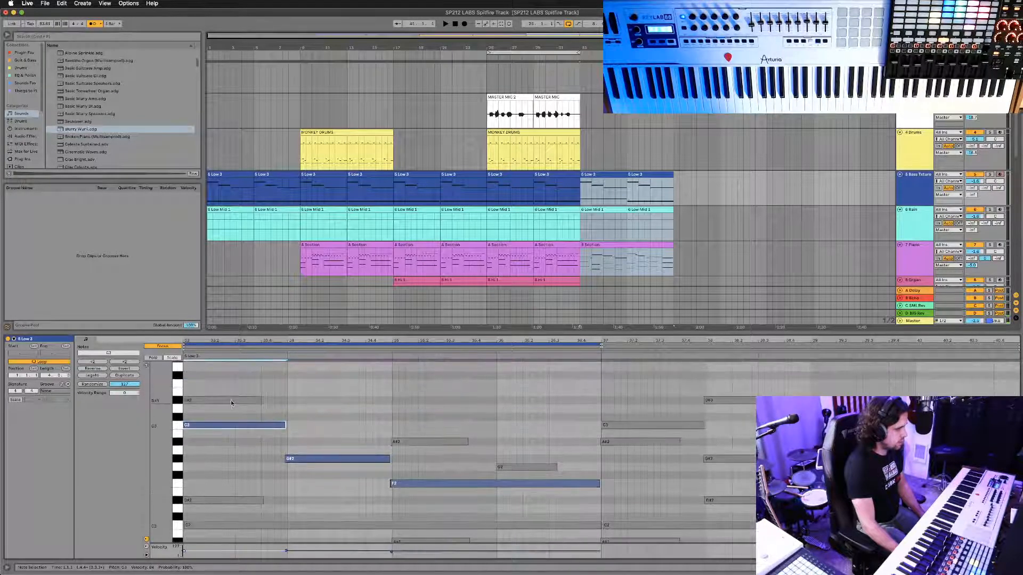
pyautogui.moveTo(263, 430); pyautogui.dragTo(261, 403)
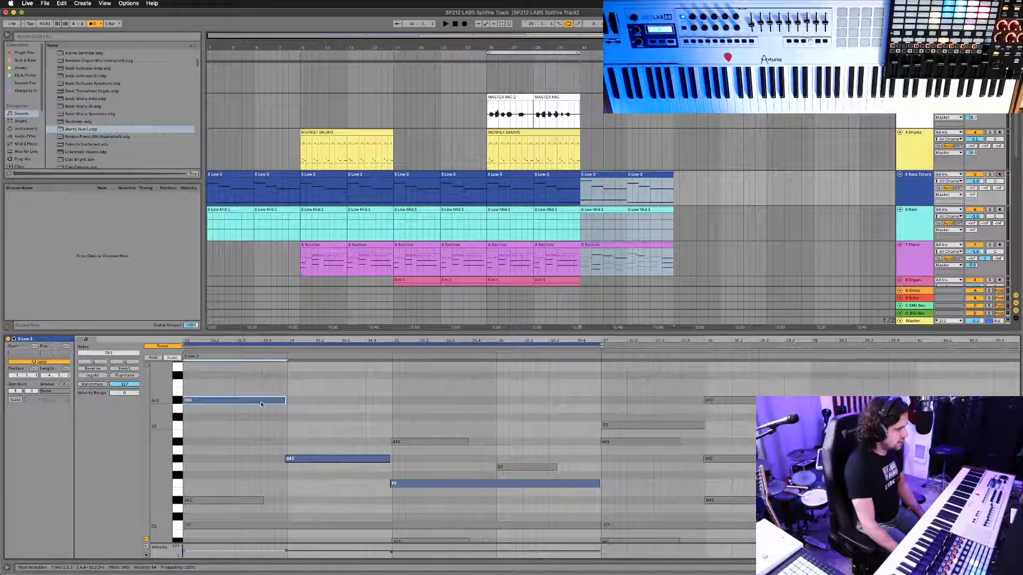
pyautogui.moveTo(335, 465)
pyautogui.mouseDown()
pyautogui.moveTo(336, 492)
pyautogui.moveTo(338, 462)
pyautogui.mouseUp()
# Move the bass clip's third upper note to A#2, shorten it to one bar and place a G2 copy in the last bar.
pyautogui.moveTo(422, 483); pyautogui.dragTo(426, 444)
pyautogui.moveTo(599, 441); pyautogui.dragTo(497, 442)
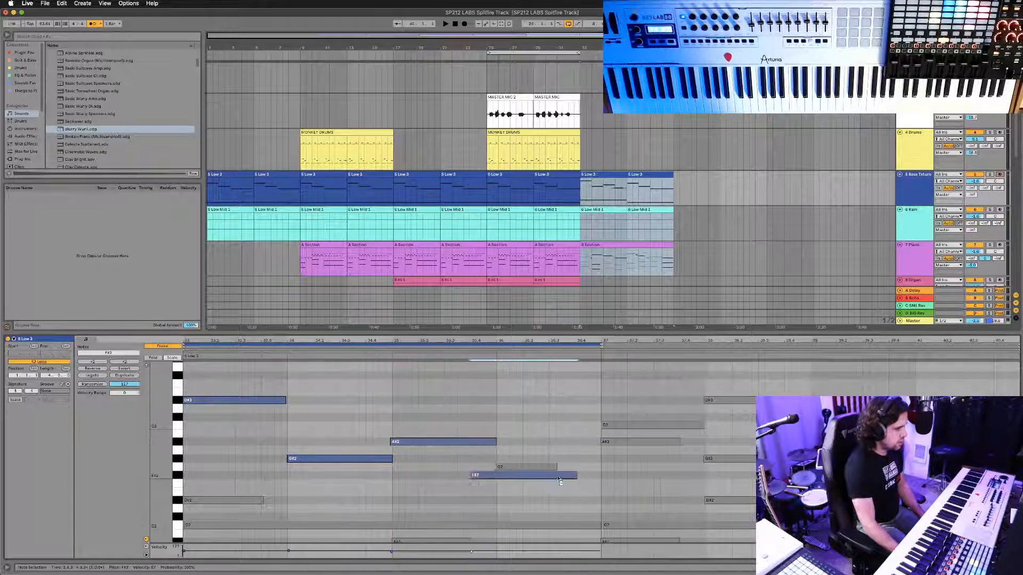
pyautogui.moveTo(557, 467); pyautogui.dragTo(582, 471)
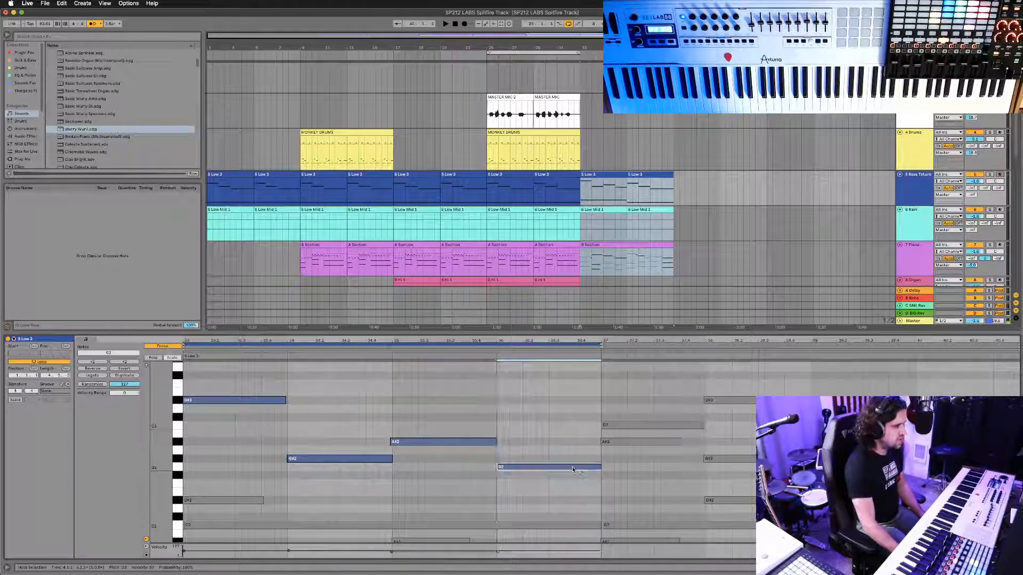
# Delete the bass clip at bar 37, try extending the bar 33 clip into its space, and undo the extension.
pyautogui.scroll(-3, 601, 208)
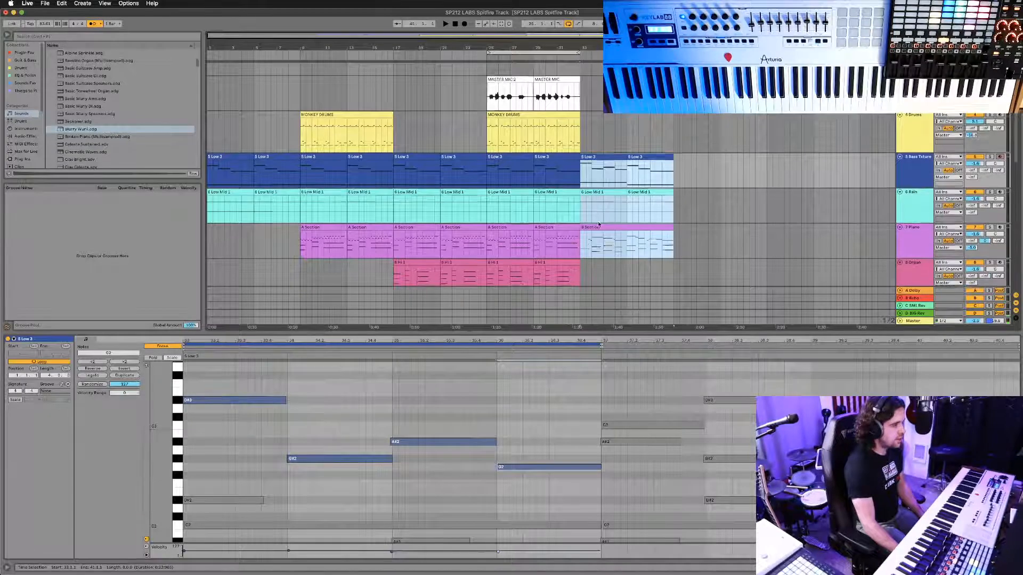
pyautogui.click(634, 140)
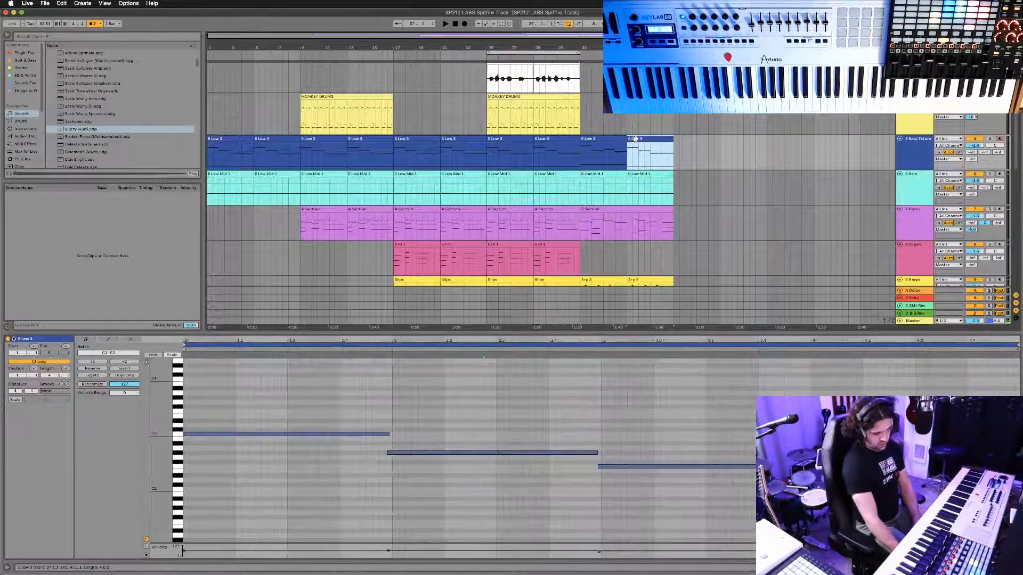
pyautogui.press('Delete')
pyautogui.moveTo(622, 140); pyautogui.dragTo(667, 136)
pyautogui.press('super+z')
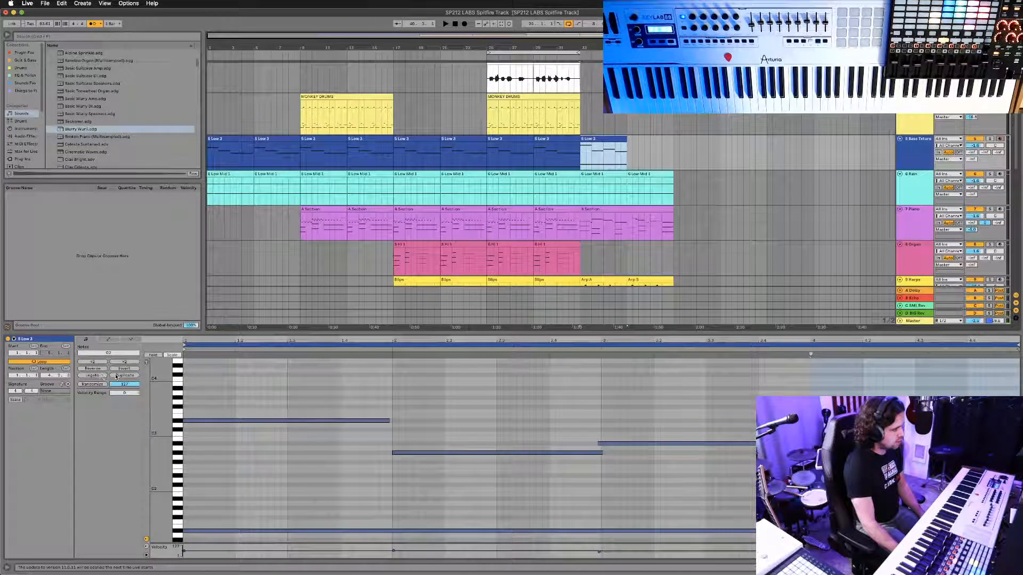
# Duplicate the bar 33 bass clip's loop to eight bars and extend the clip to bar 41.
pyautogui.click(117, 376)
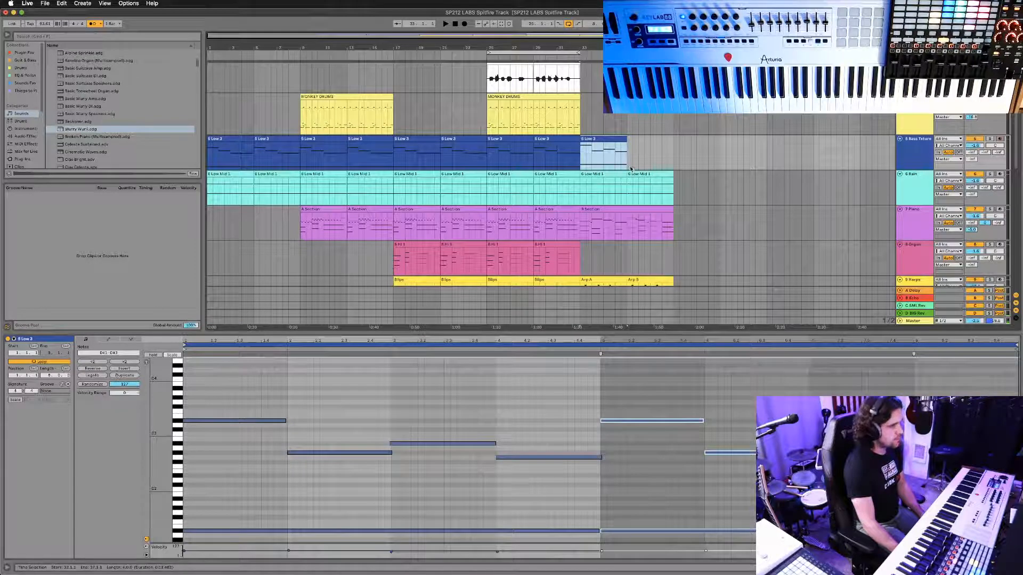
pyautogui.moveTo(625, 139); pyautogui.dragTo(671, 140)
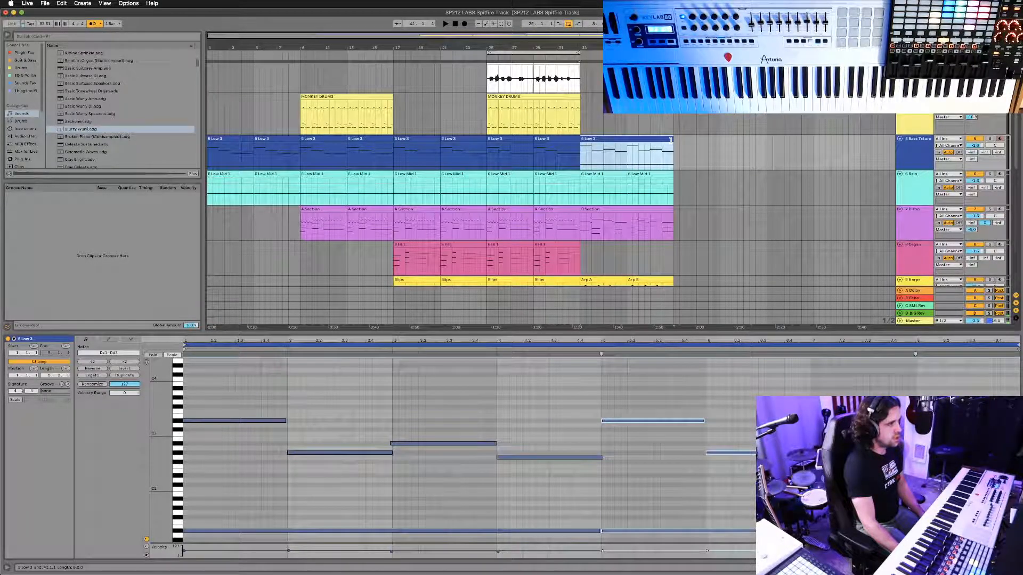
# Against the piano notes, set the bass clip's fifth and sixth upper notes to A#2 and D#3 and raise the two that follow.
pyautogui.click(623, 208)
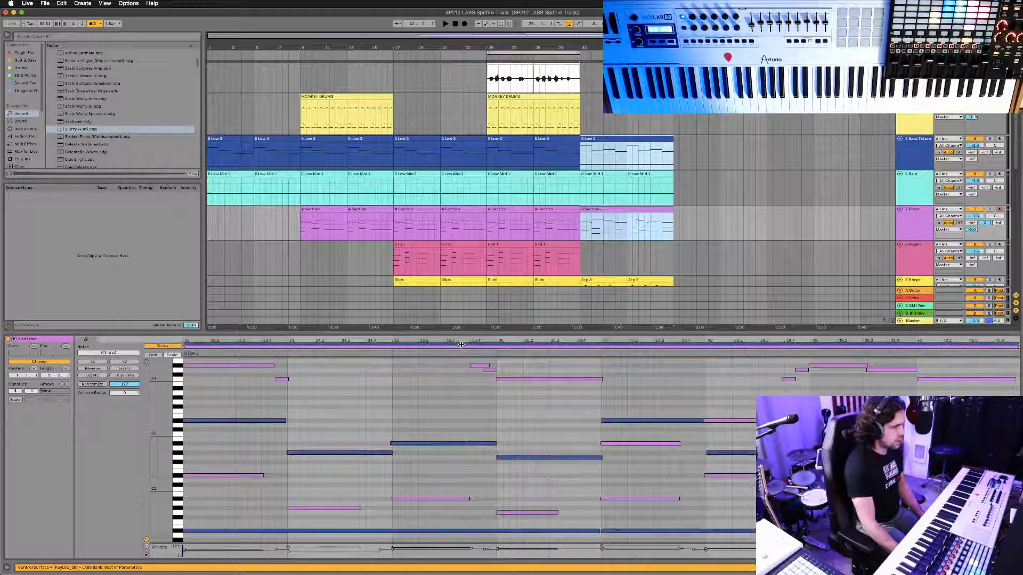
pyautogui.click(462, 345)
pyautogui.click(682, 463)
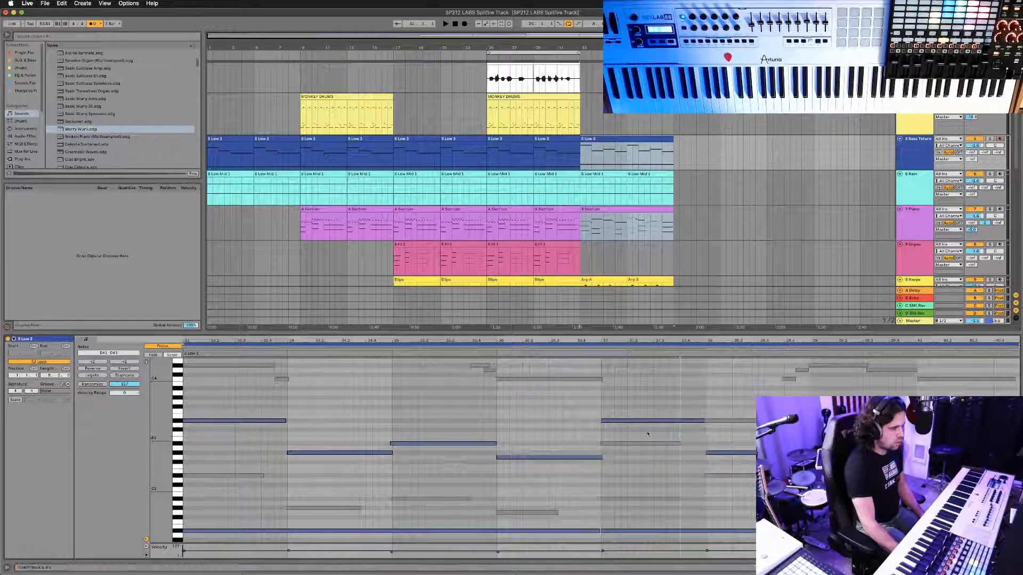
pyautogui.moveTo(743, 453); pyautogui.dragTo(745, 451)
pyautogui.moveTo(684, 422); pyautogui.dragTo(724, 425)
pyautogui.moveTo(836, 444); pyautogui.dragTo(836, 430)
pyautogui.moveTo(942, 454); pyautogui.dragTo(942, 435)
pyautogui.scroll(-1, 942, 472)
pyautogui.scroll(4, 942, 472)
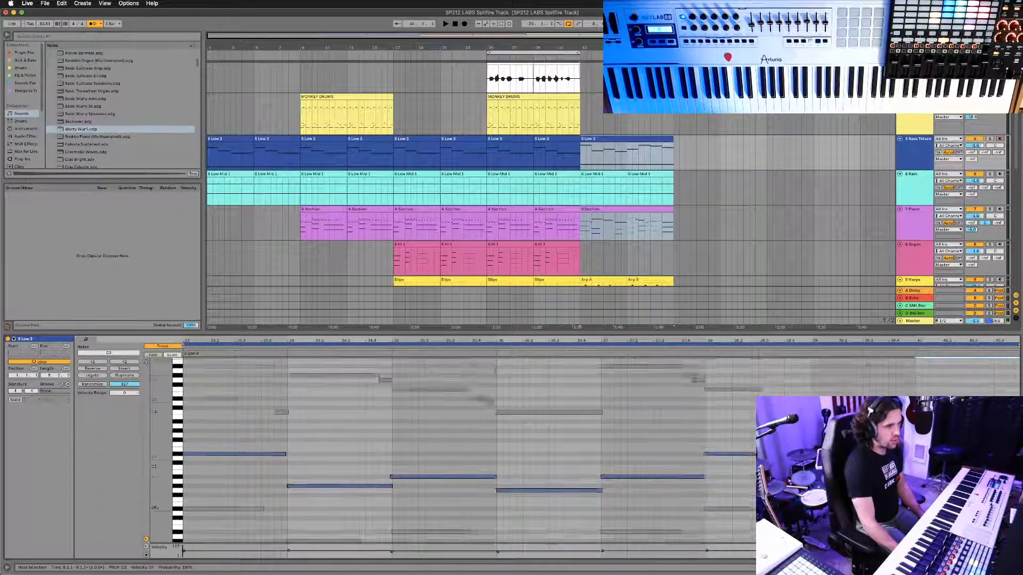
pyautogui.scroll(-5, 941, 472)
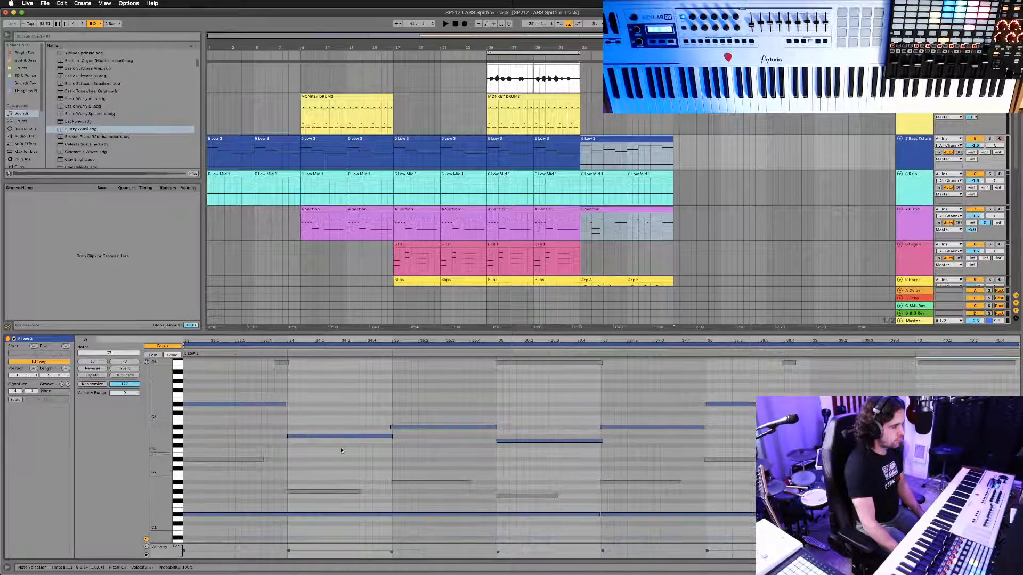
pyautogui.scroll(-3, 710, 156)
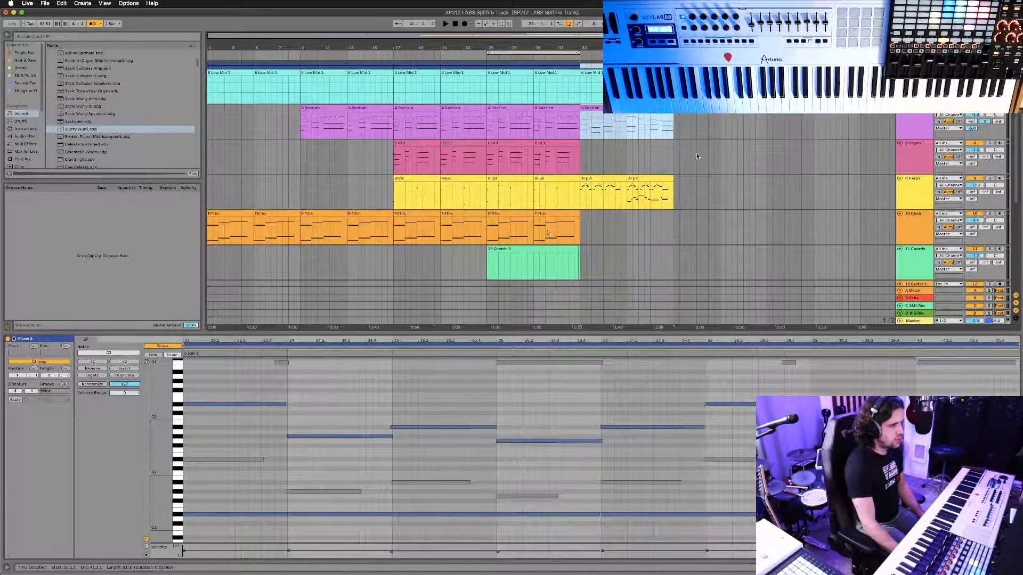
# Move the Arp A and Arp B harp clips together from bar 33 to bar 41.
pyautogui.scroll(1, 562, 226)
pyautogui.click(600, 185)
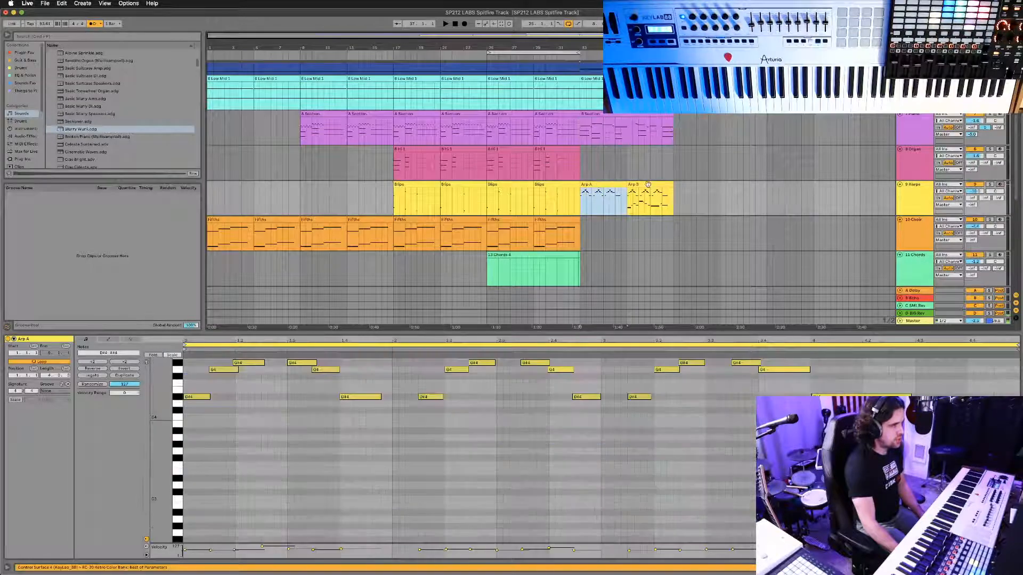
pyautogui.keyDown('shift'); pyautogui.click(648, 185); pyautogui.keyUp('shift')
pyautogui.moveTo(595, 184); pyautogui.dragTo(689, 187)
# Duplicate the MONKEY DRUMS clip at bar 25 so a copy starts at bar 33.
pyautogui.scroll(5, 636, 206)
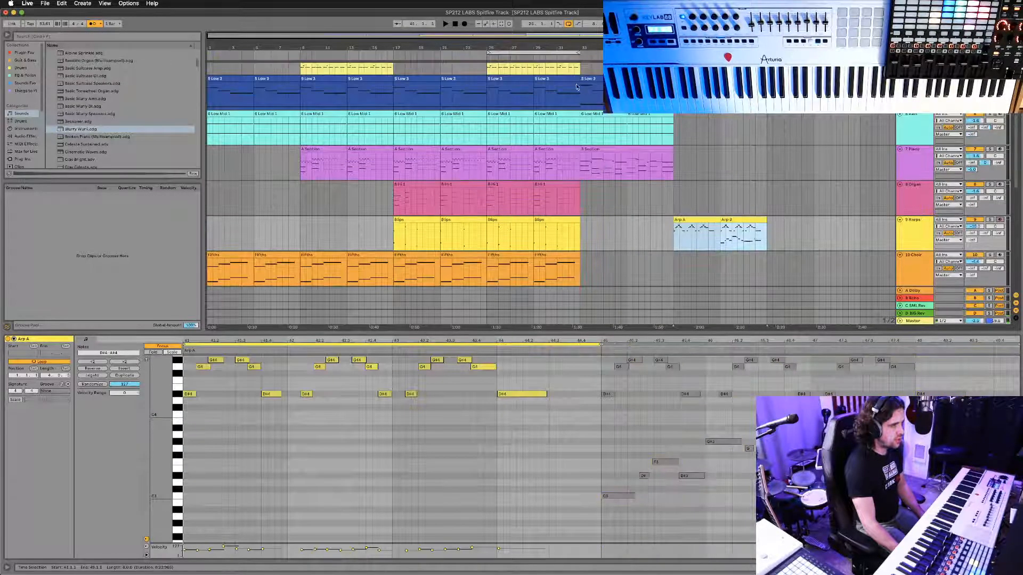
pyautogui.click(544, 91)
pyautogui.hotkey('ctrl', 'd')
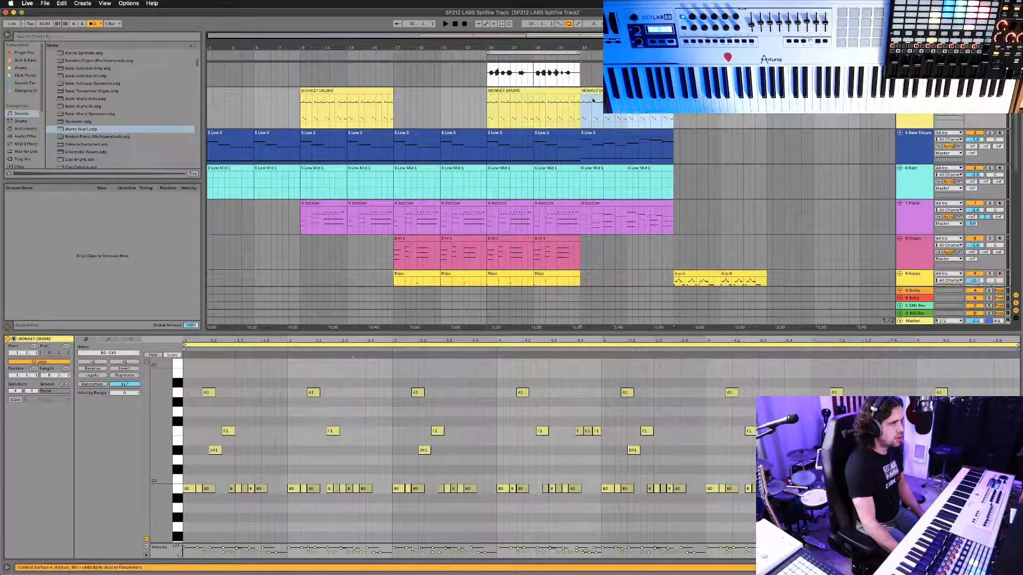
pyautogui.click(580, 127)
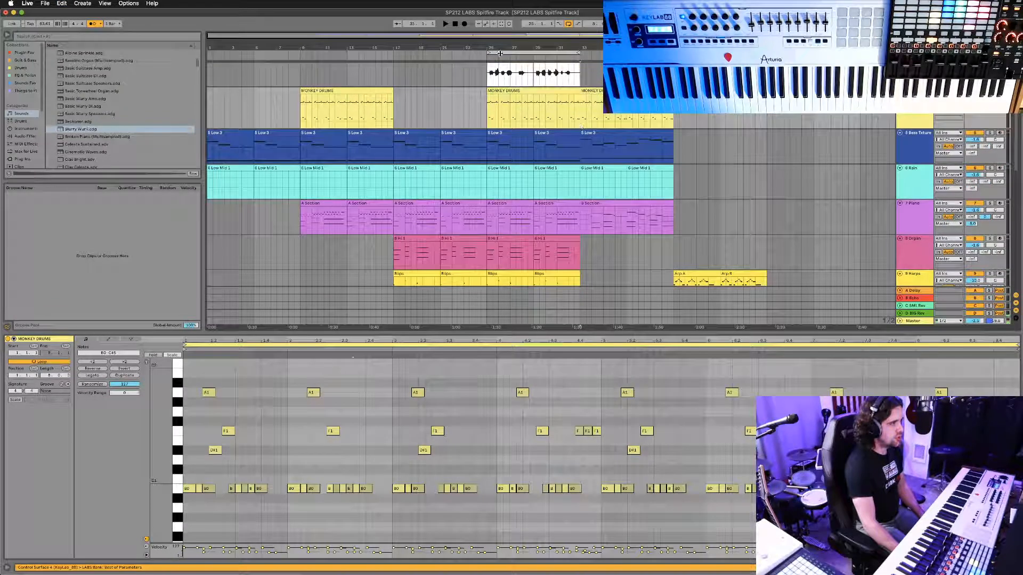
# Move the loop region to start at bar 33 and play back the B section.
pyautogui.moveTo(500, 53); pyautogui.dragTo(593, 52)
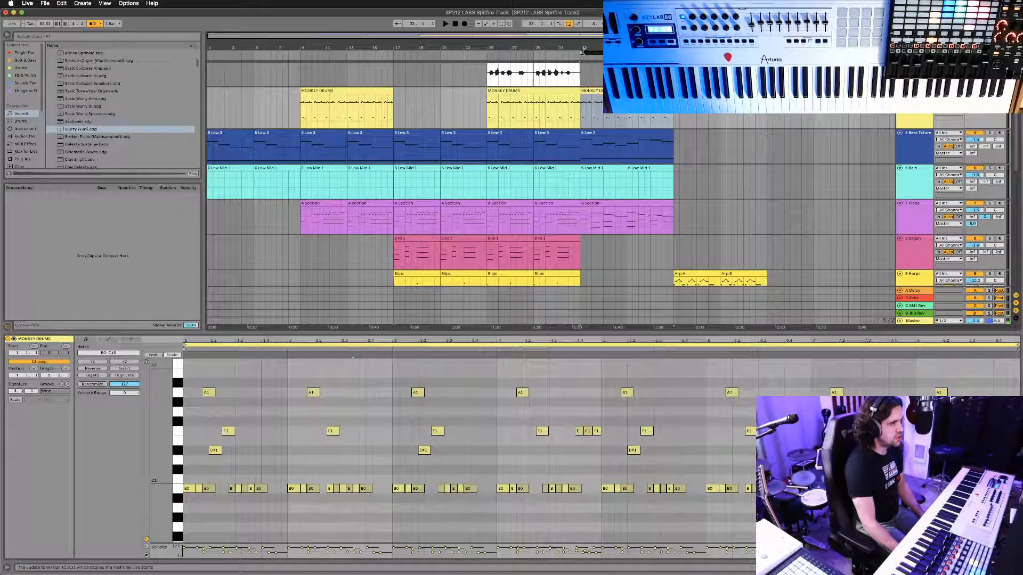
pyautogui.press('space')
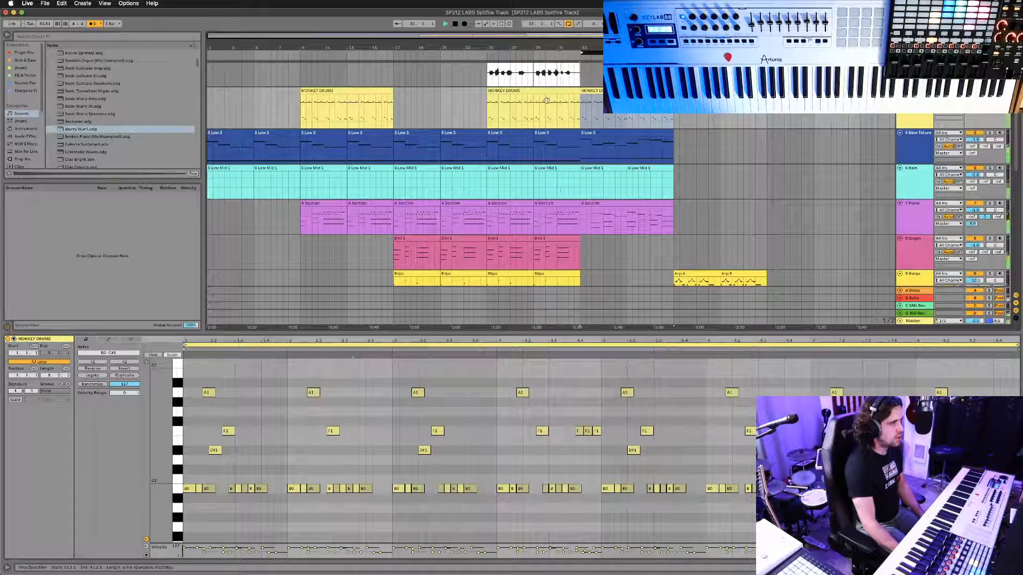
pyautogui.scroll(2, 591, 247)
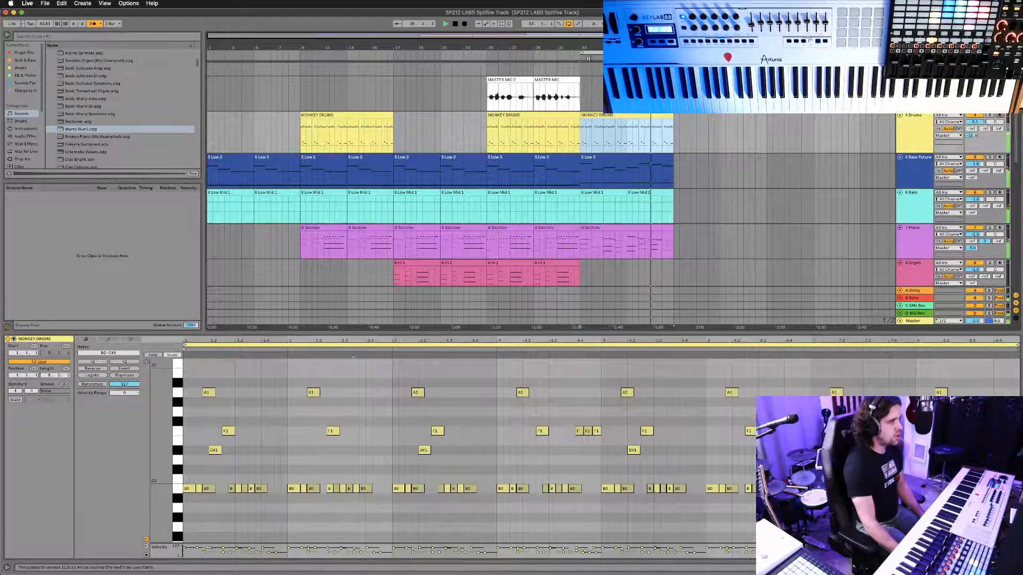
# Extend the loop region back to bar 25 and listen to the arrangement while reviewing all its tracks.
pyautogui.moveTo(583, 53); pyautogui.dragTo(488, 51)
pyautogui.scroll(1, 790, 163)
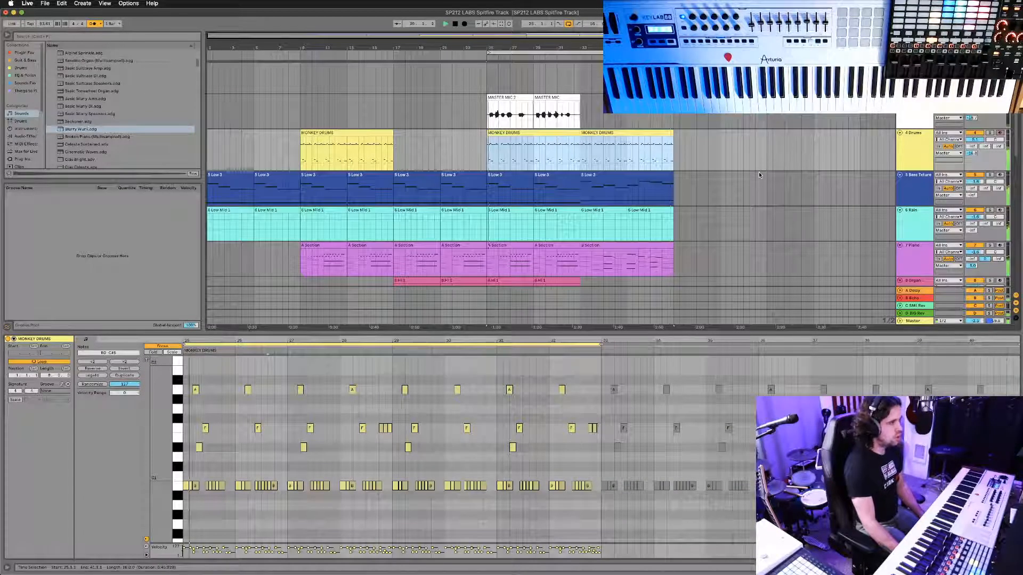
pyautogui.scroll(-1, 758, 174)
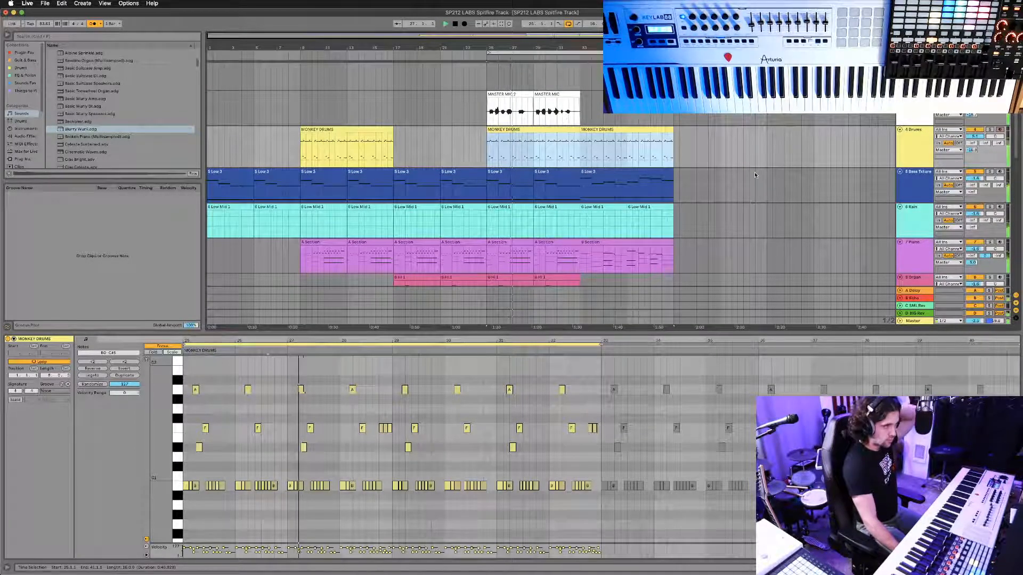
pyautogui.scroll(-3, 727, 185)
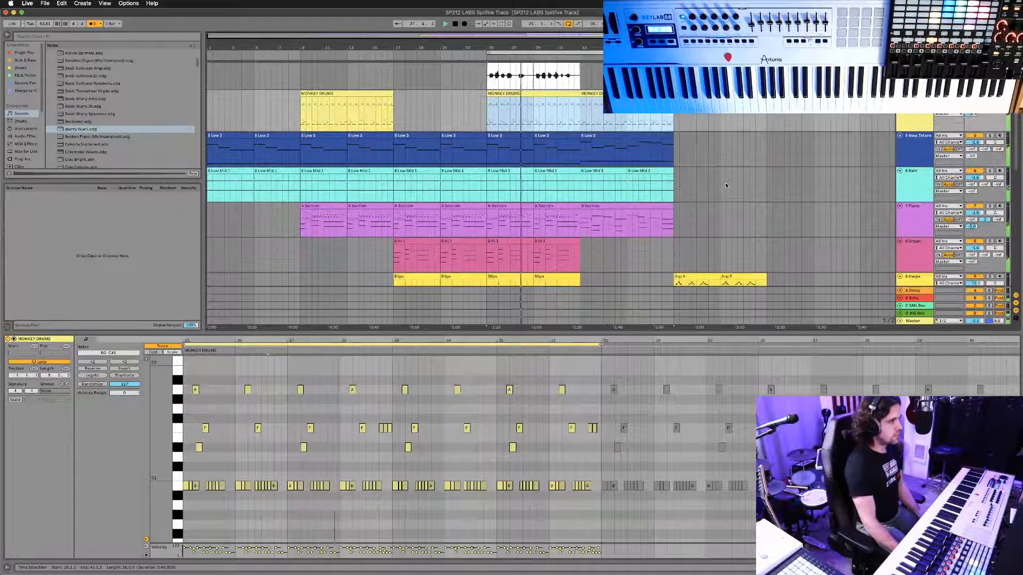
pyautogui.scroll(-2, 722, 182)
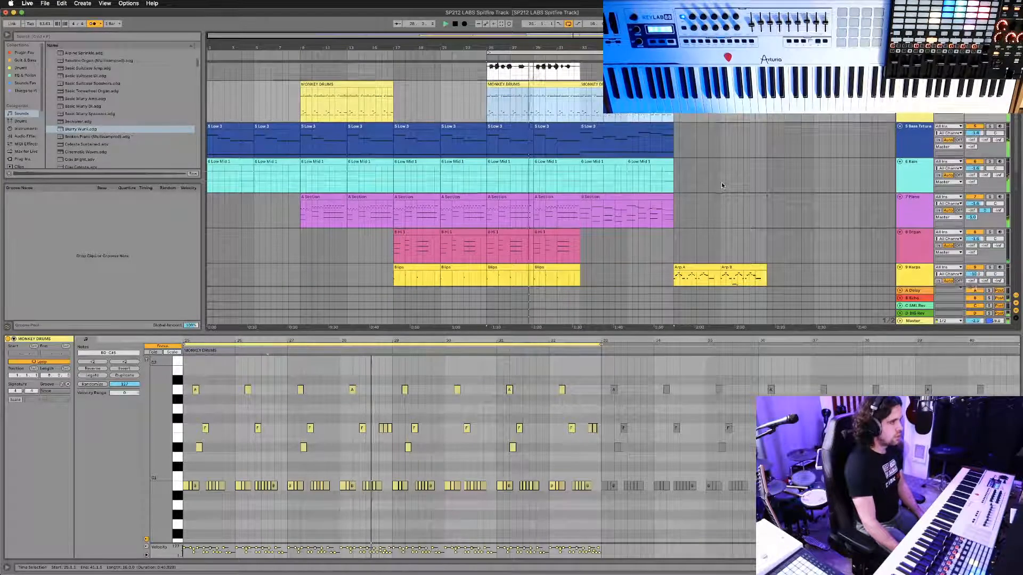
pyautogui.scroll(-4, 722, 182)
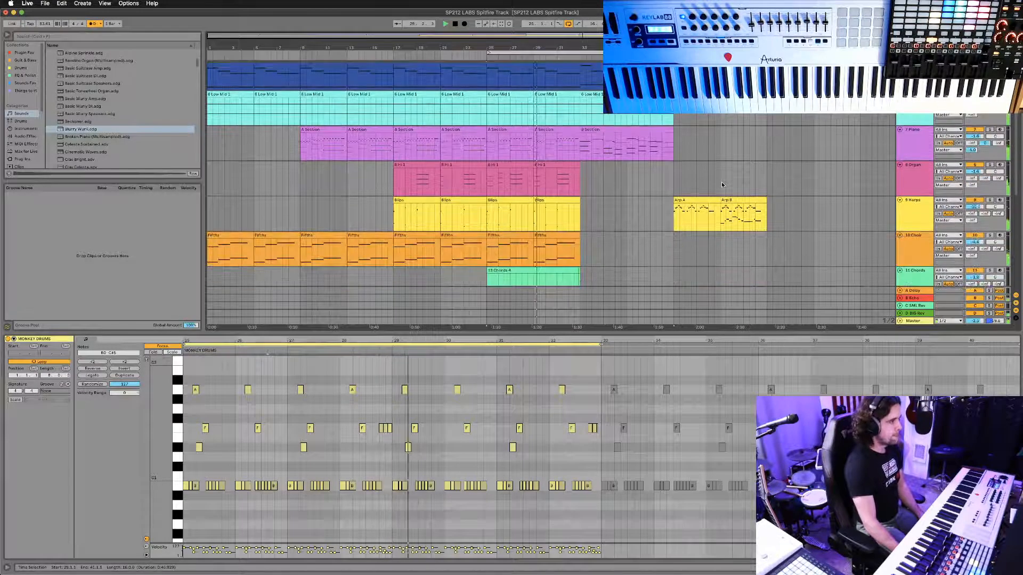
pyautogui.scroll(-3, 722, 185)
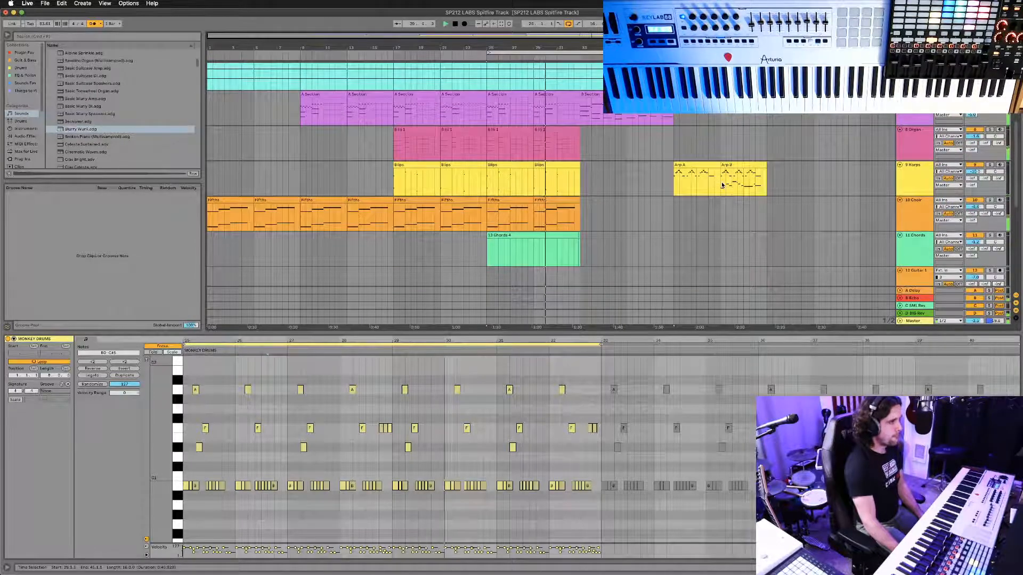
pyautogui.scroll(6, 722, 185)
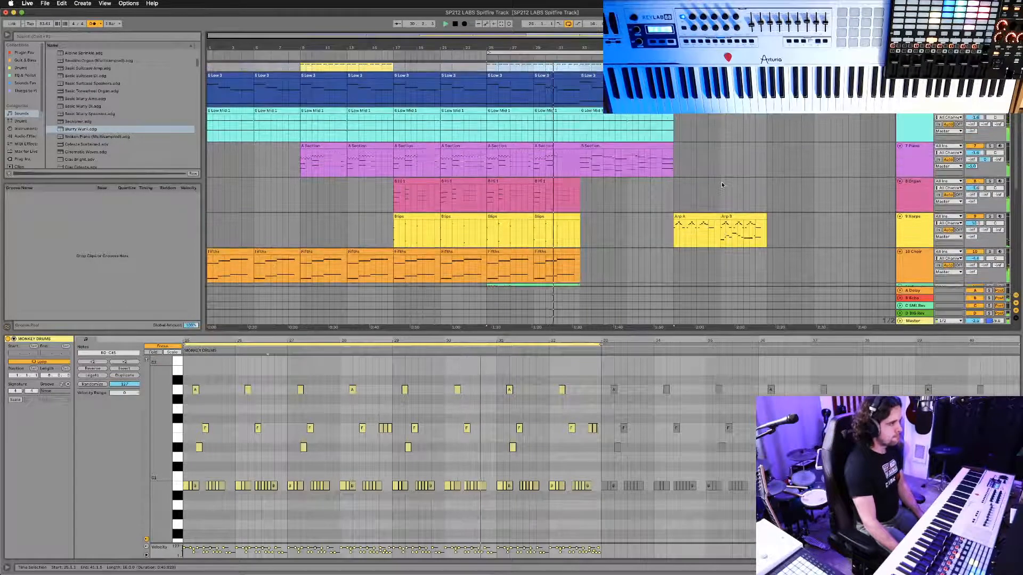
pyautogui.scroll(8, 722, 185)
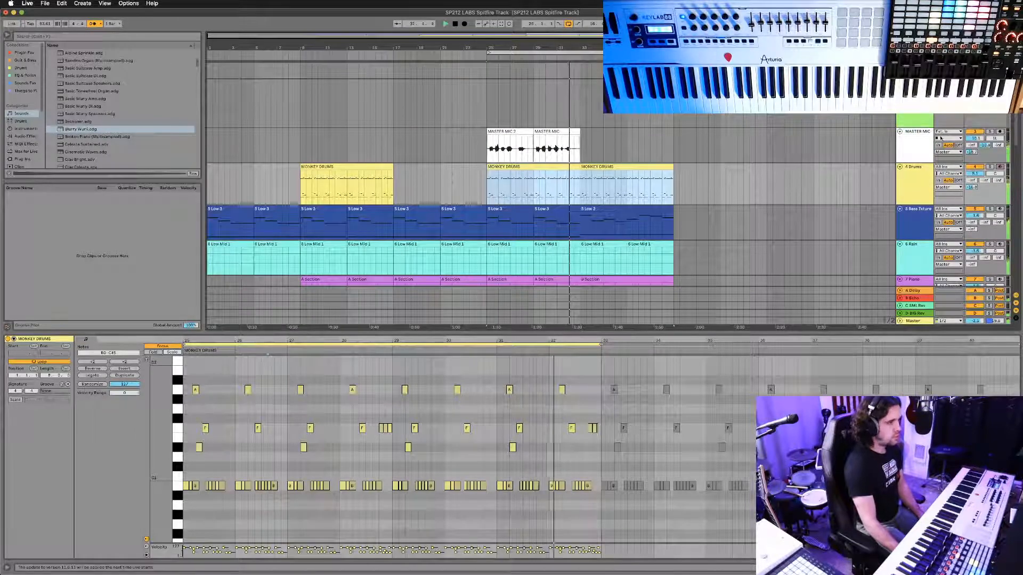
# Arm the MASTER MIC track for recording, listen on into the B section and stop playback.
pyautogui.click(913, 142)
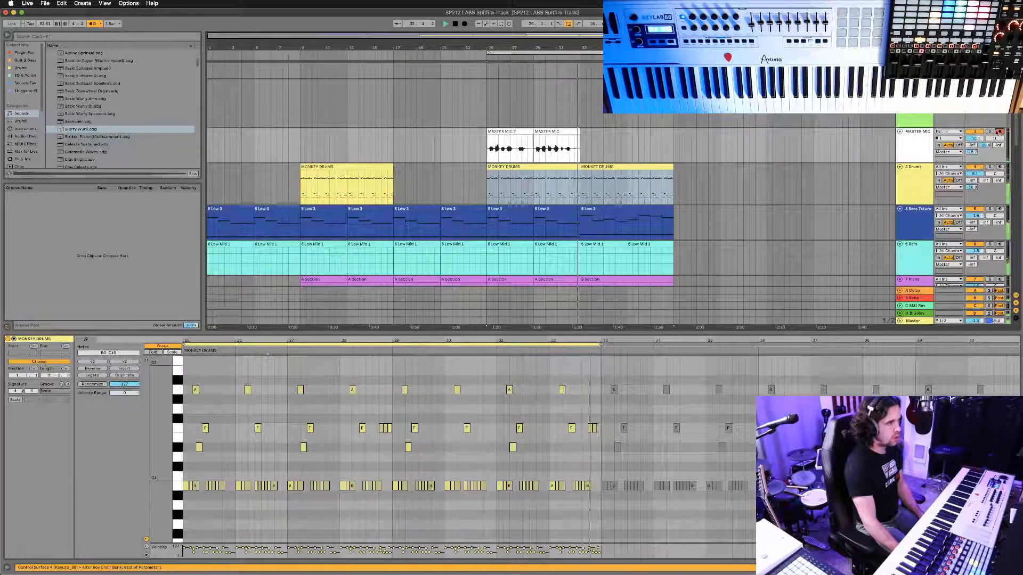
pyautogui.scroll(2, 914, 142)
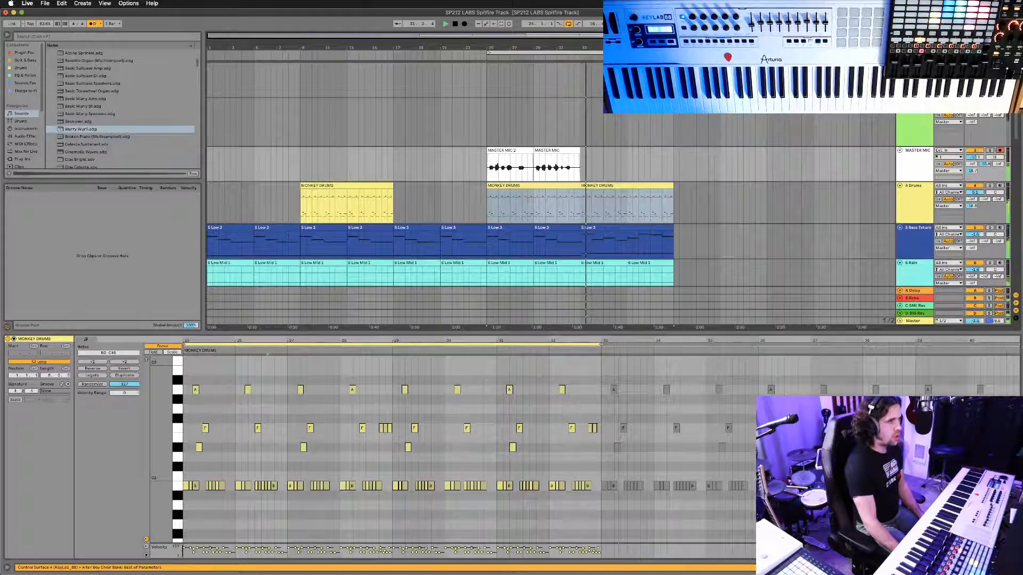
pyautogui.scroll(-4, 726, 175)
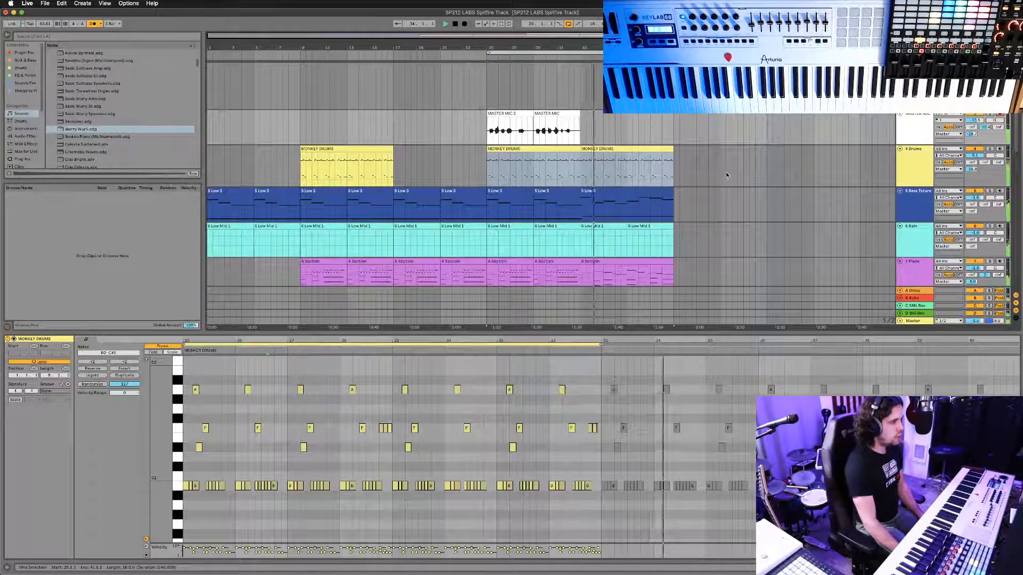
pyautogui.scroll(-2, 726, 175)
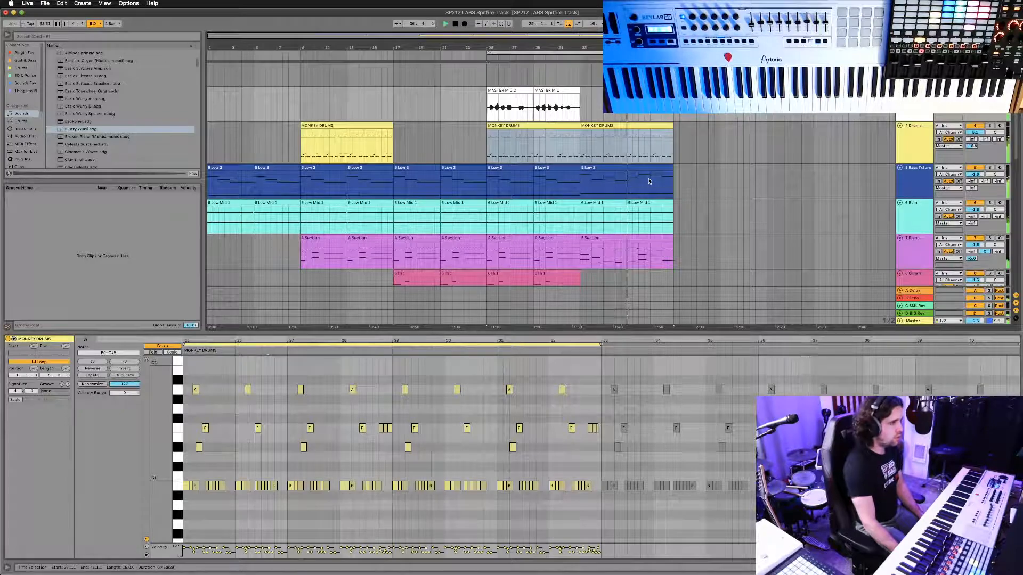
pyautogui.press('space')
# Shorten the piano and bass clips at bar 33 to four bars and duplicate both to bar 37.
pyautogui.click(645, 237)
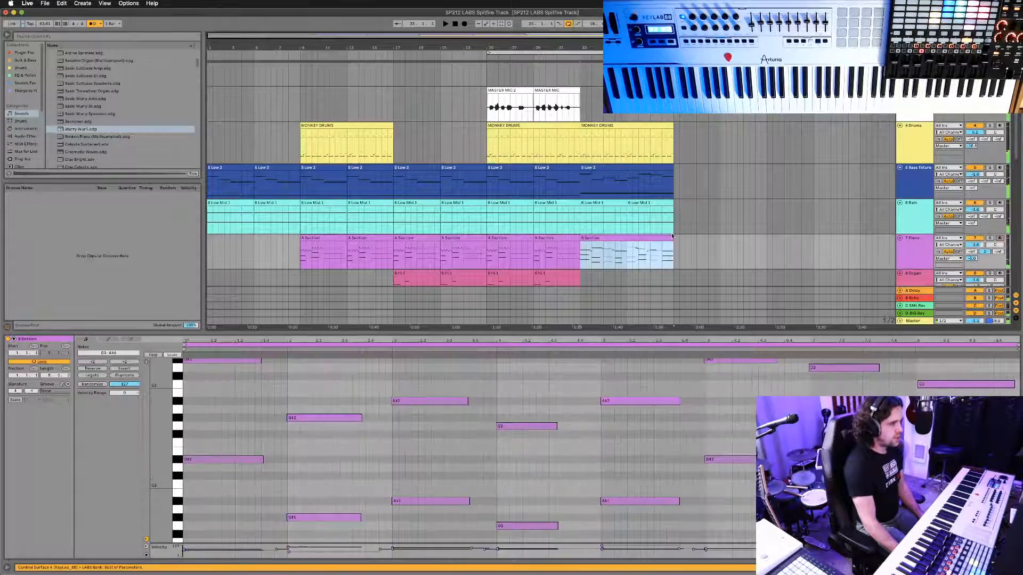
pyautogui.moveTo(671, 235); pyautogui.dragTo(626, 235)
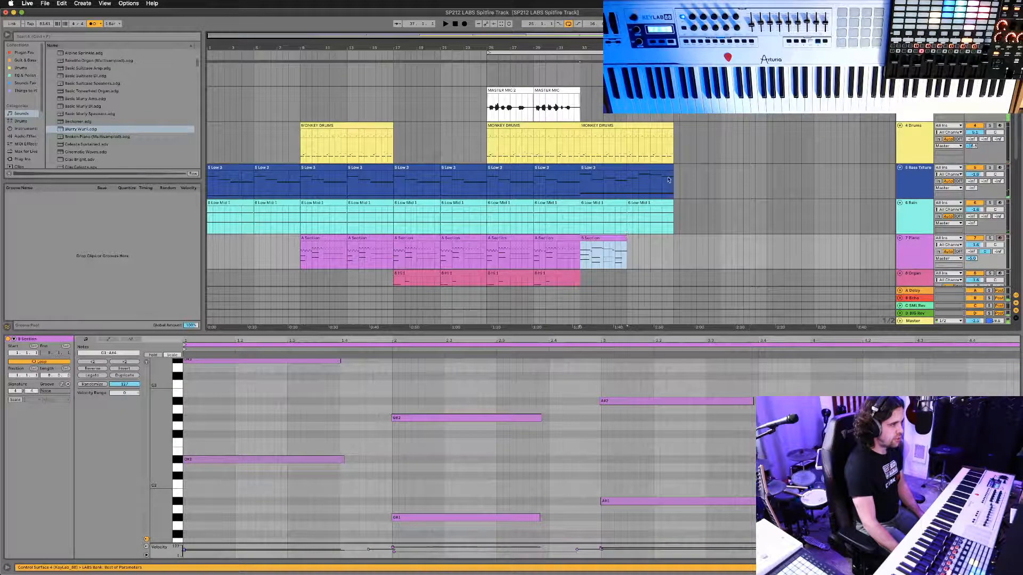
pyautogui.moveTo(675, 168); pyautogui.dragTo(627, 167)
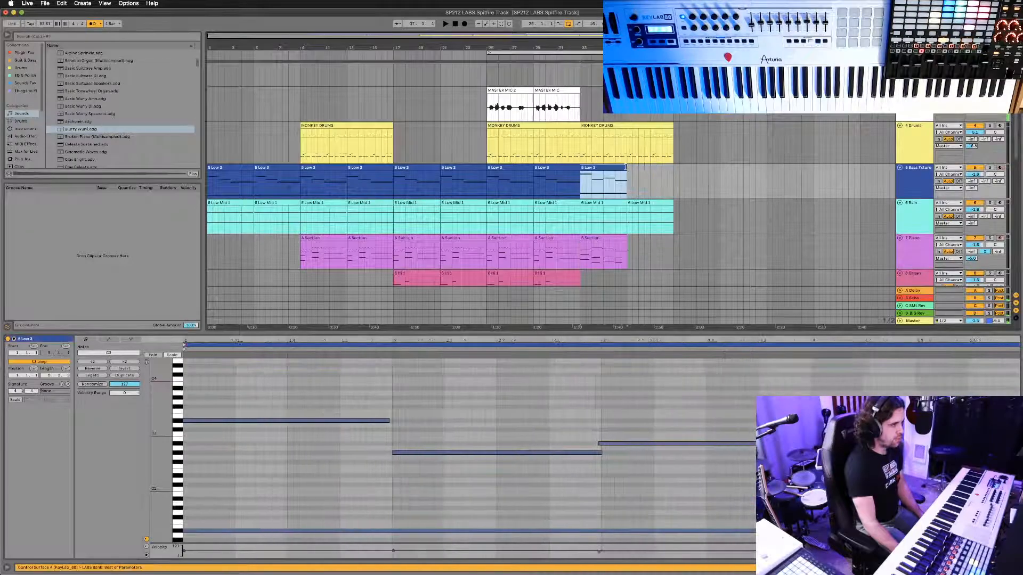
pyautogui.keyDown('shift'); pyautogui.click(606, 235); pyautogui.keyUp('shift')
pyautogui.press('super+d')
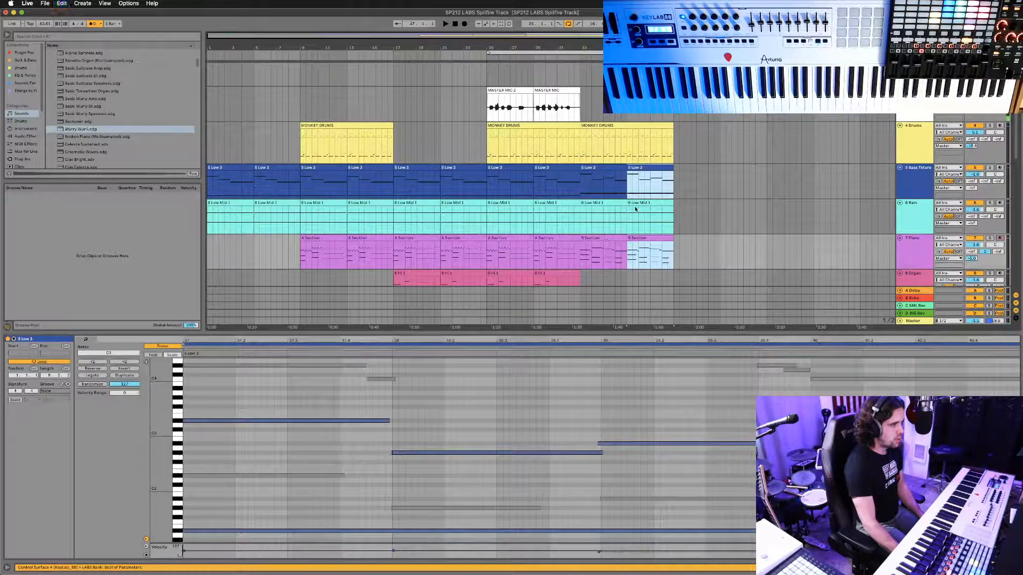
# Examine the piano clip's notes at bar 33 and place the insert marker at bar 33 on the MASTER MIC track.
pyautogui.click(579, 106)
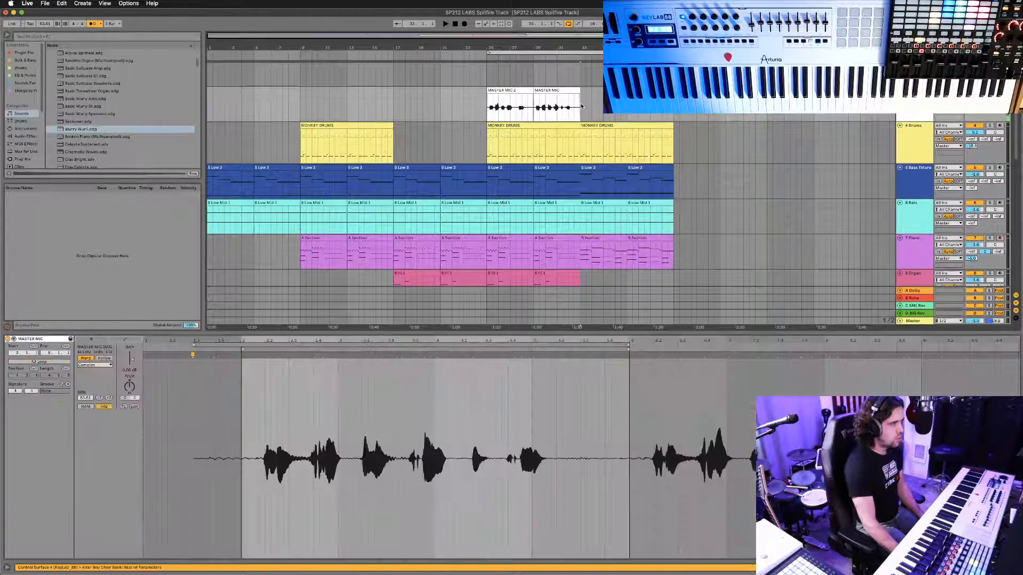
pyautogui.click(596, 239)
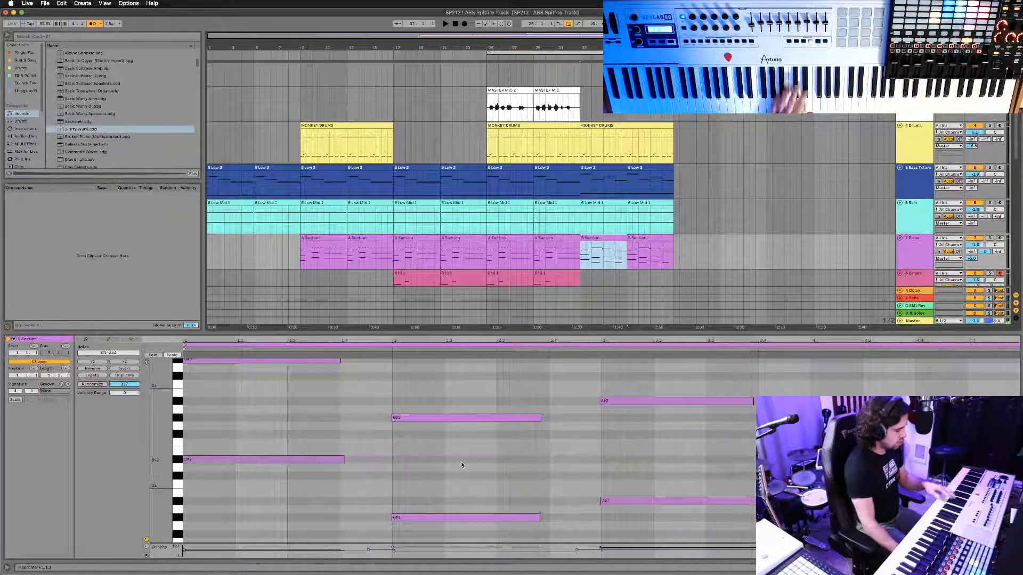
pyautogui.scroll(2, 442, 454)
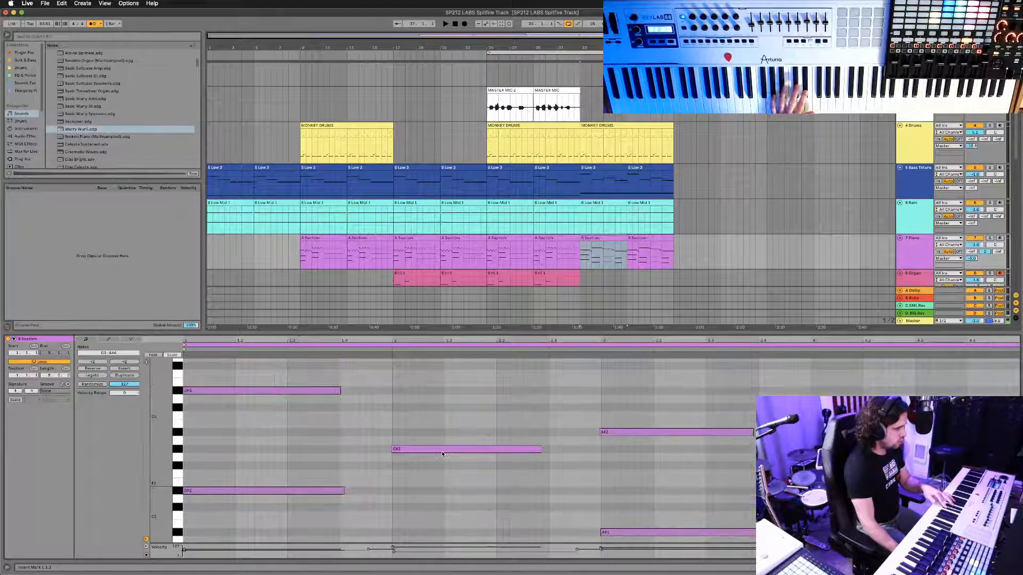
pyautogui.scroll(-1, 443, 454)
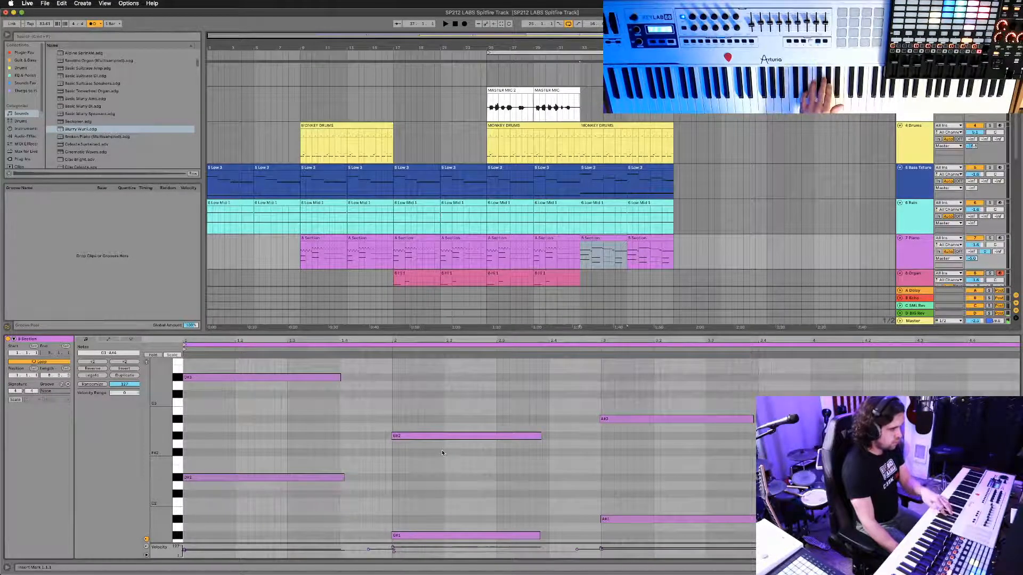
pyautogui.click(580, 110)
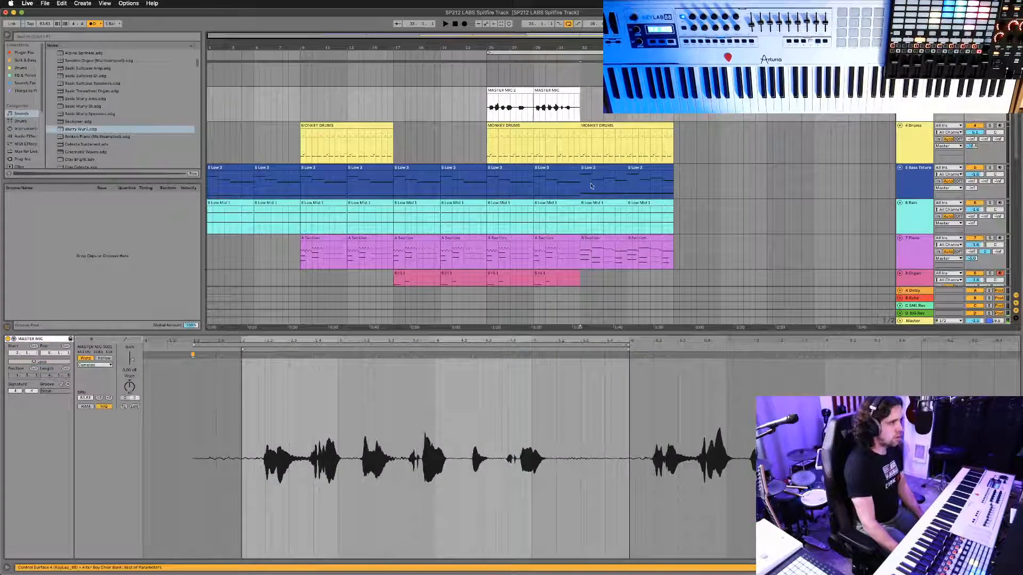
# Disarm the Organ track and move the loop region to start at bar 33.
pyautogui.click(1001, 273)
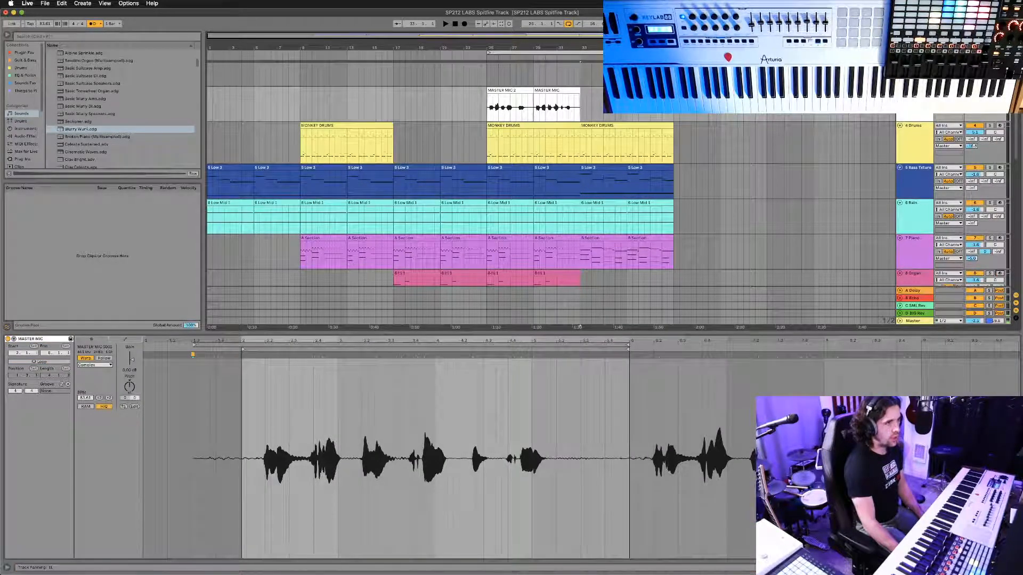
pyautogui.scroll(3, 943, 128)
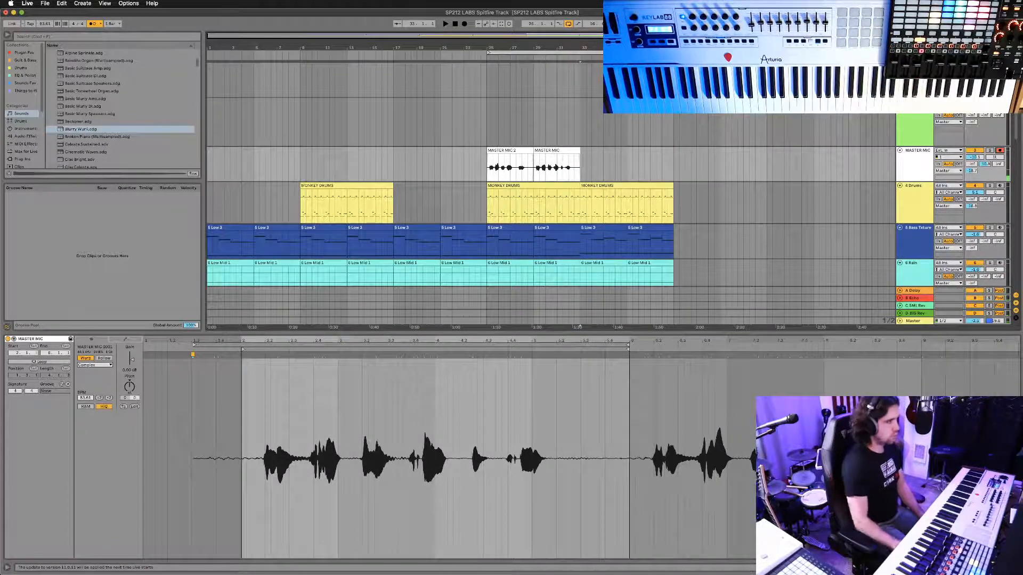
pyautogui.moveTo(488, 54); pyautogui.dragTo(582, 59)
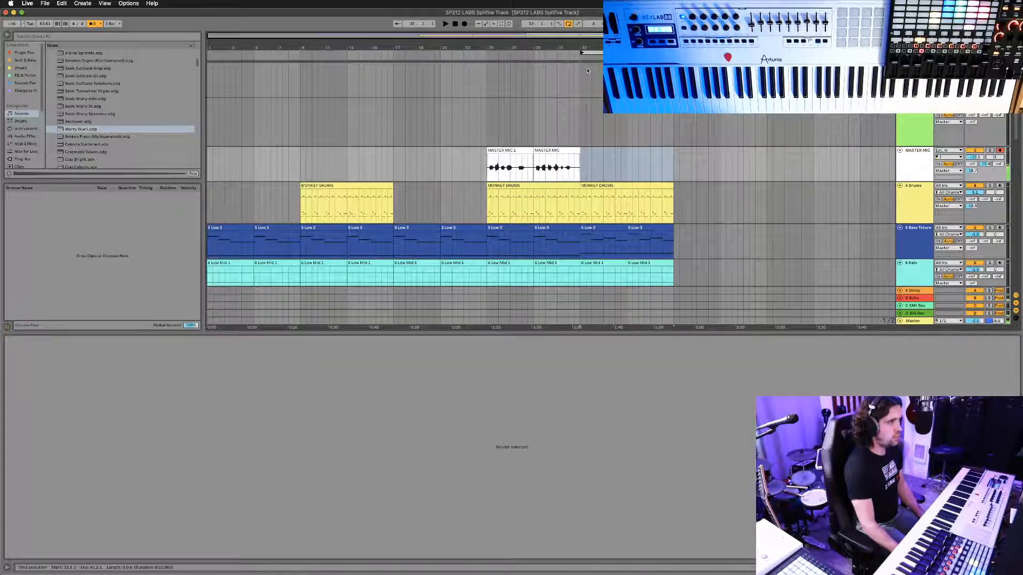
# Try recording a vocal take on the MASTER MIC track from bar 33 and delete the recorded clip.
pyautogui.click(635, 179)
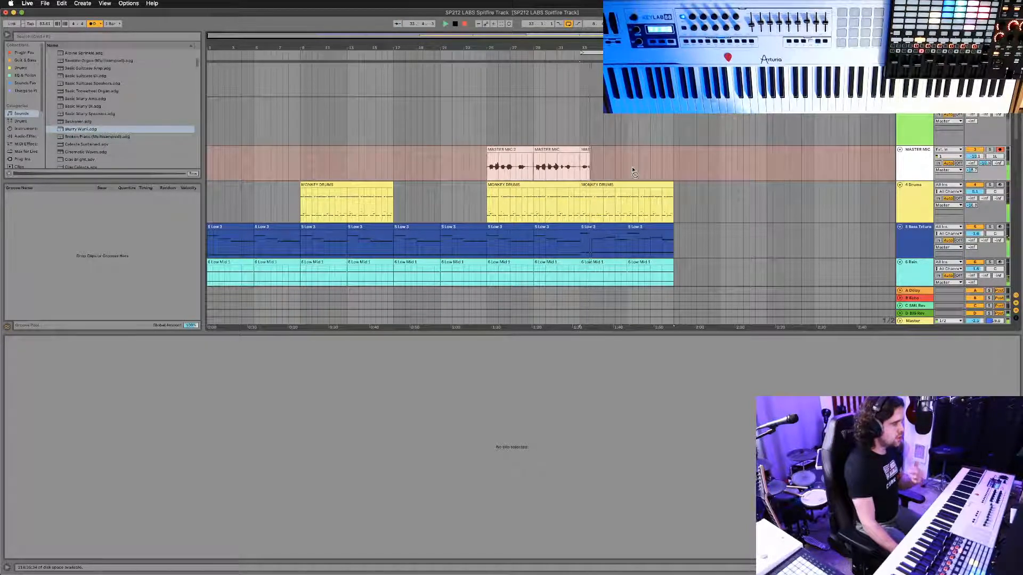
pyautogui.scroll(-1, 680, 169)
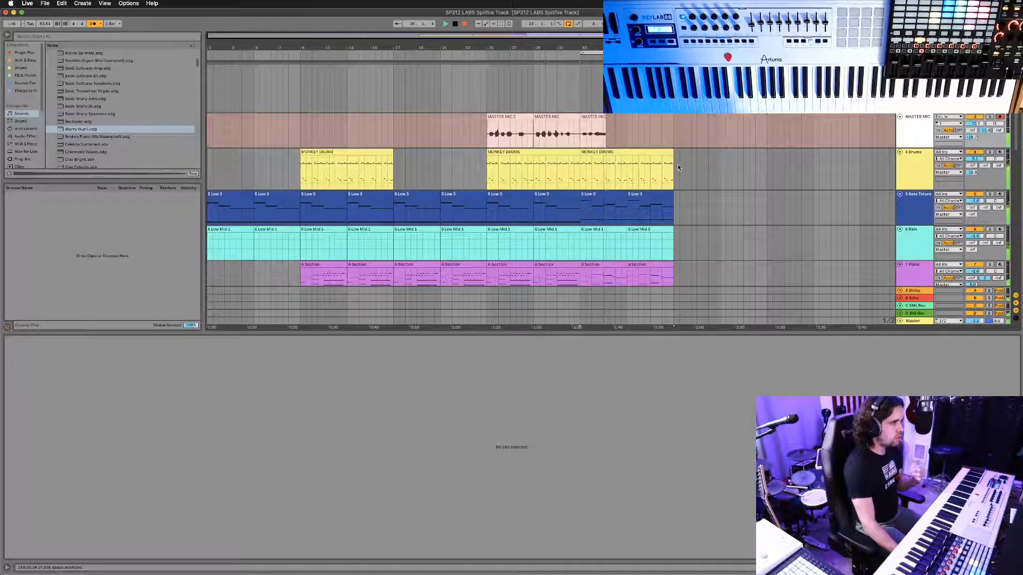
pyautogui.press('space')
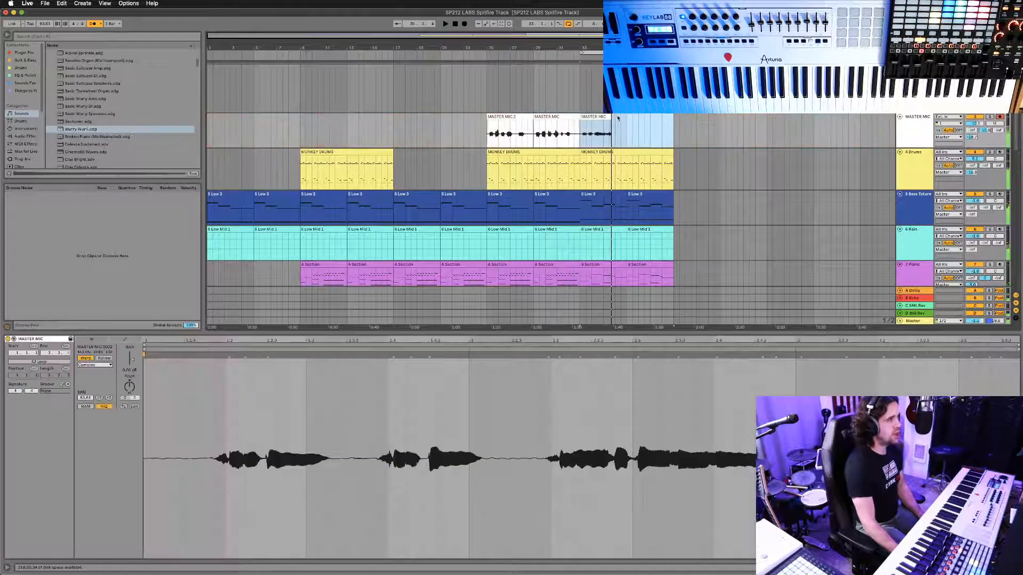
pyautogui.click(588, 116)
pyautogui.scroll(-1, 587, 119)
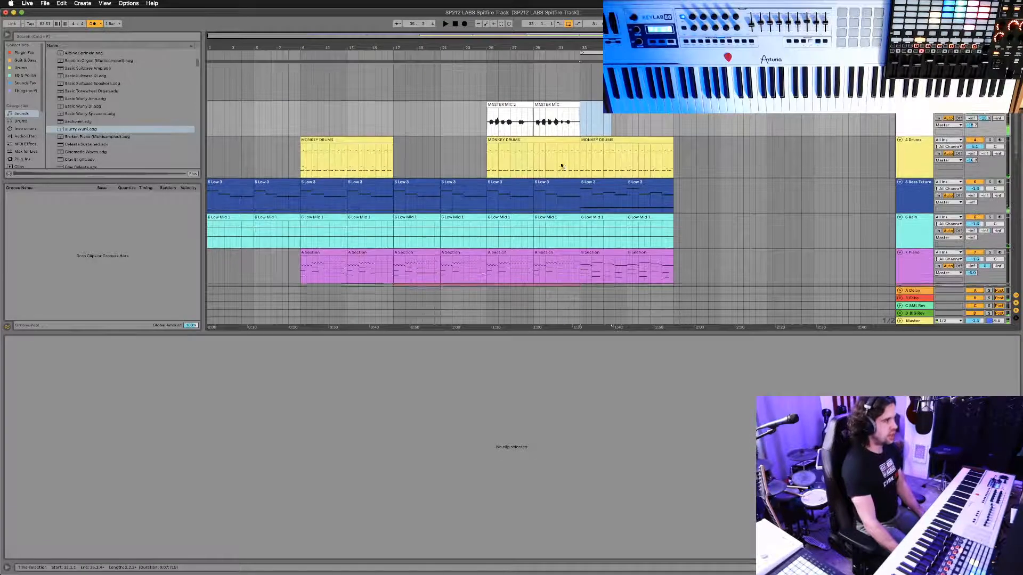
# Move the drums, bass, Rain and piano clips of the B section together from bar 33 to bar 53.
pyautogui.scroll(-1, 559, 165)
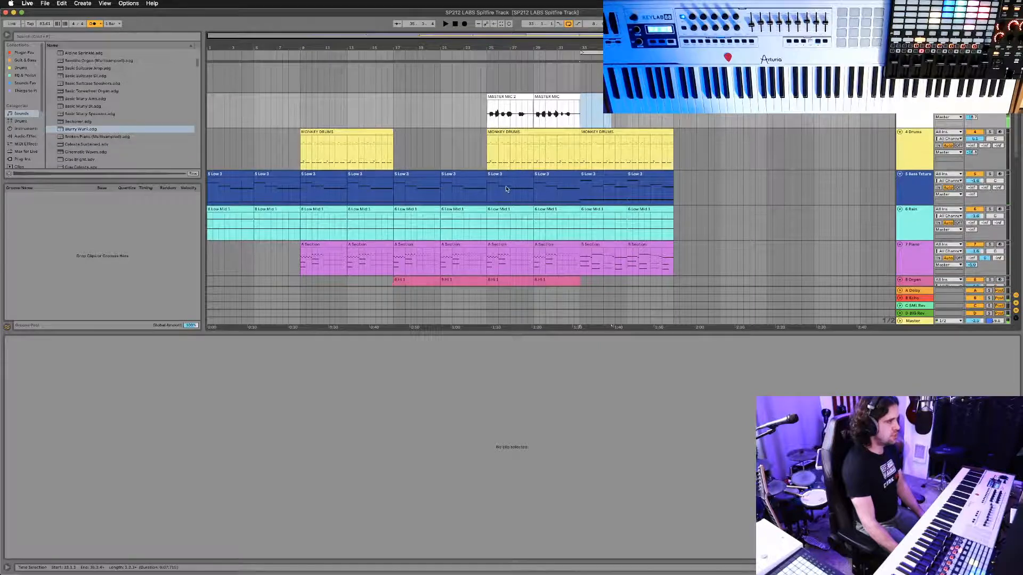
pyautogui.scroll(-3, 509, 179)
pyautogui.scroll(1, 506, 184)
pyautogui.scroll(2, 506, 184)
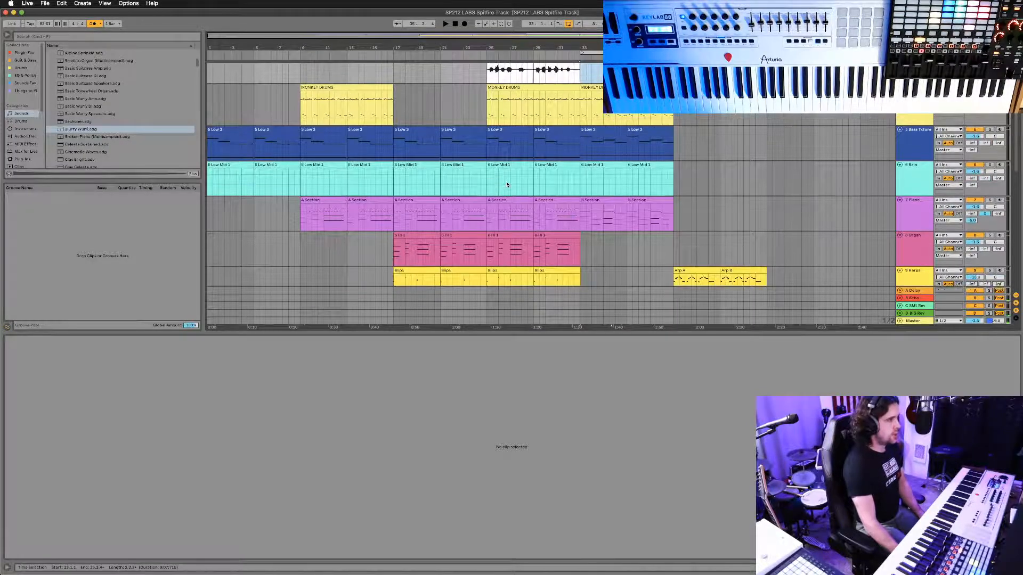
pyautogui.click(628, 122)
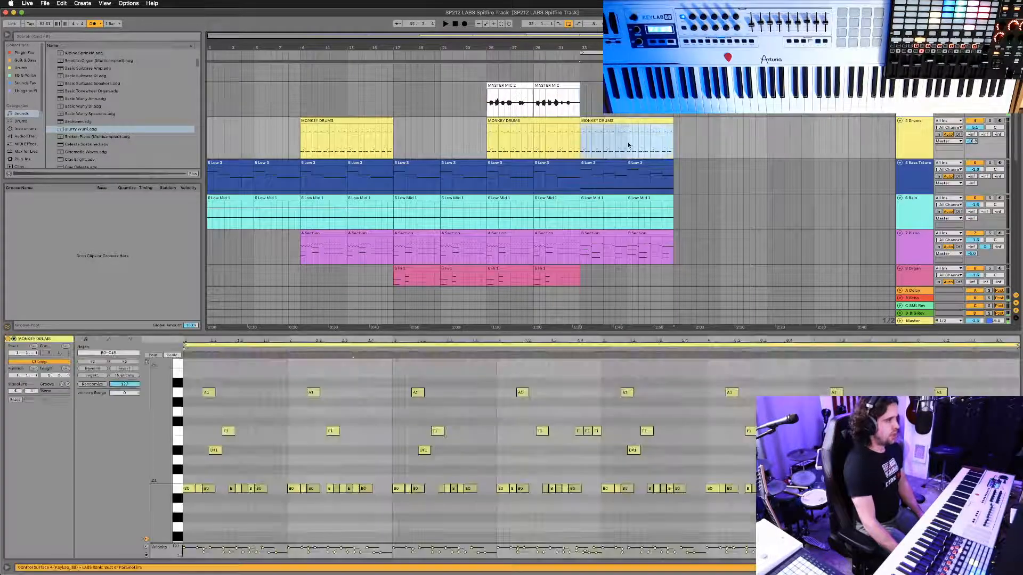
pyautogui.keyDown('shift'); pyautogui.click(649, 233); pyautogui.keyUp('shift')
pyautogui.moveTo(654, 233); pyautogui.dragTo(864, 250)
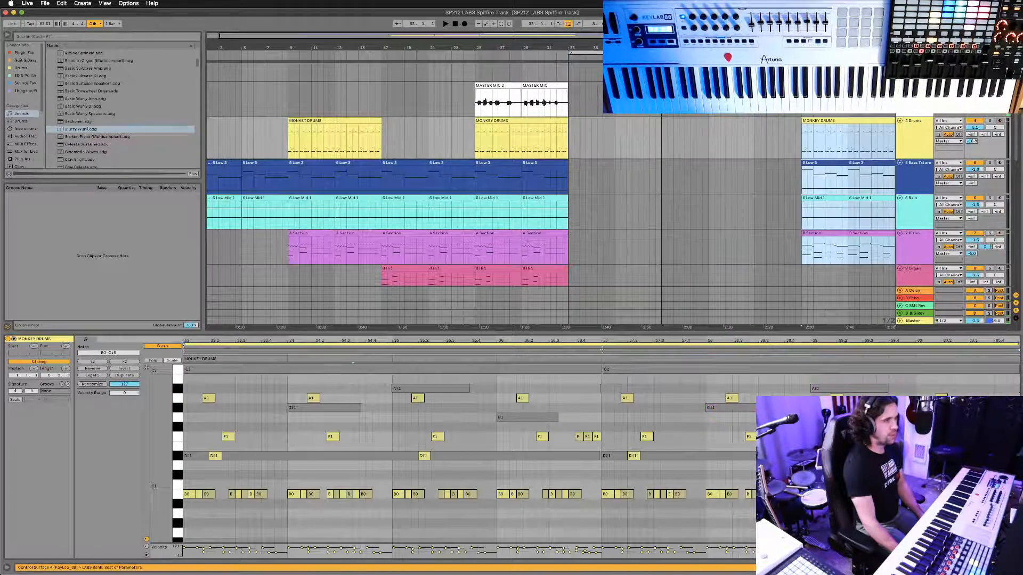
pyautogui.click(784, 144)
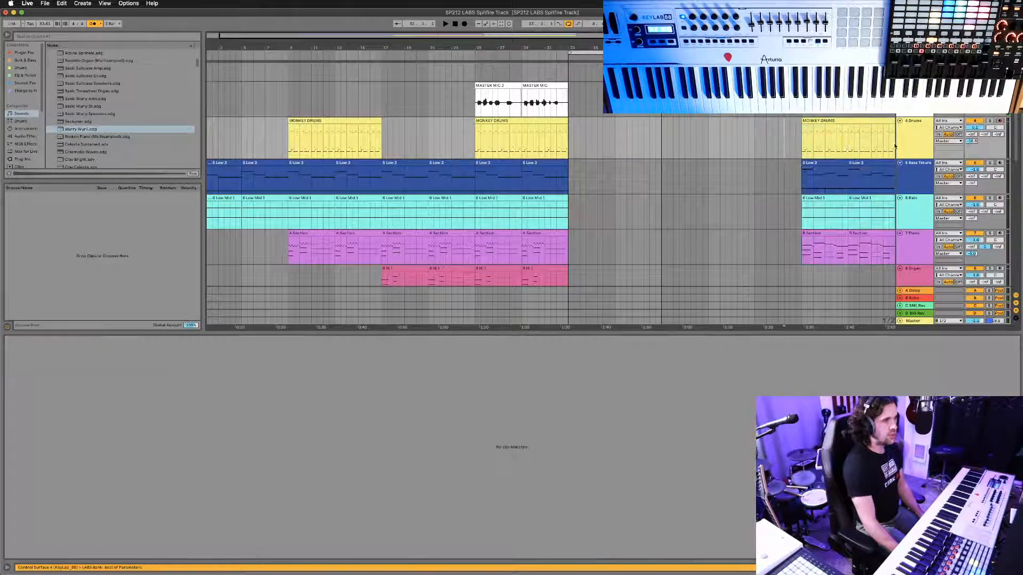
# Move the Arp A clip to bar 33 and the Arp B clip to bar 37 on the Harps track.
pyautogui.scroll(3, 784, 145)
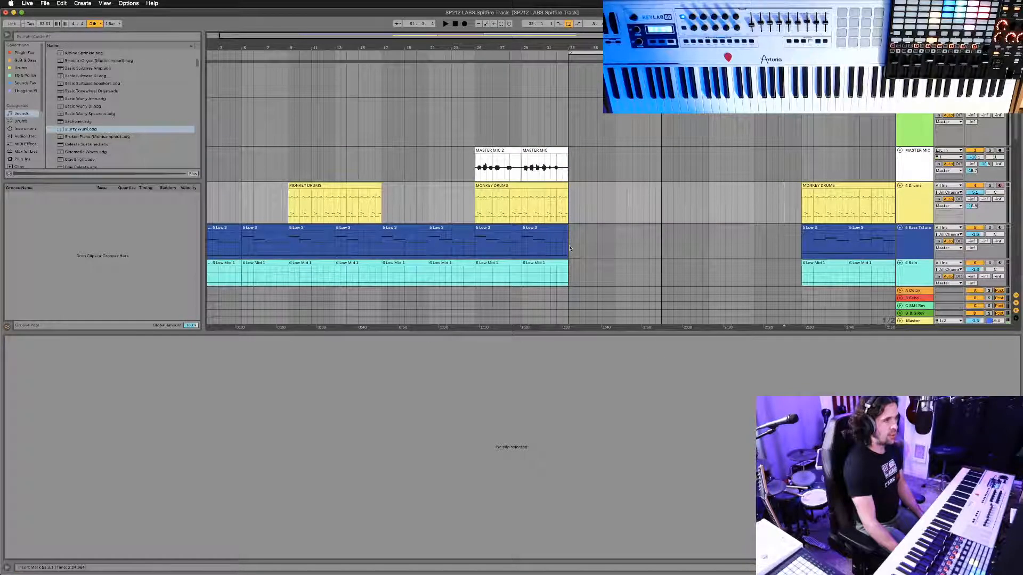
pyautogui.click(586, 203)
pyautogui.scroll(-3, 584, 204)
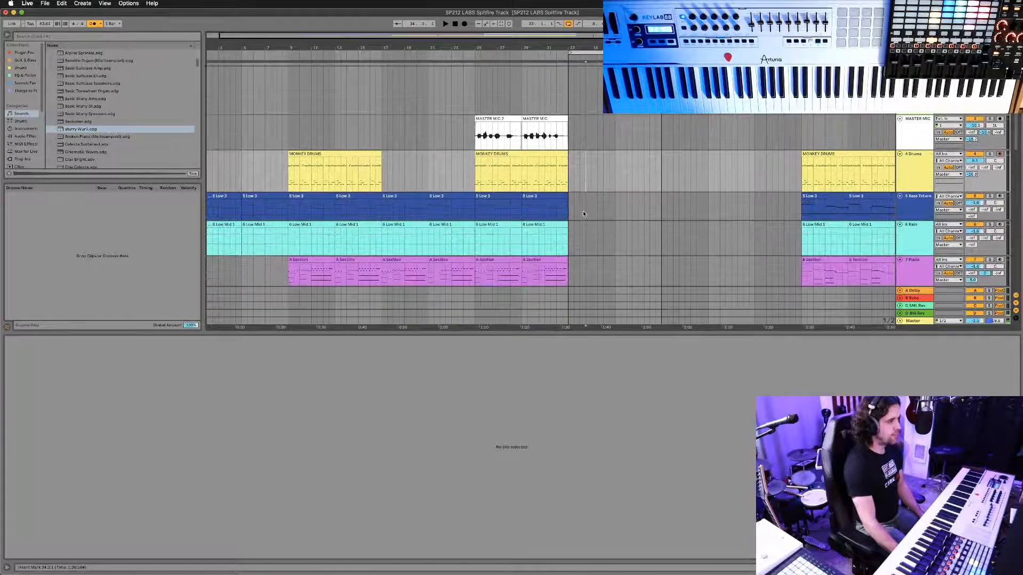
pyautogui.press('-')
pyautogui.scroll(-5, 582, 212)
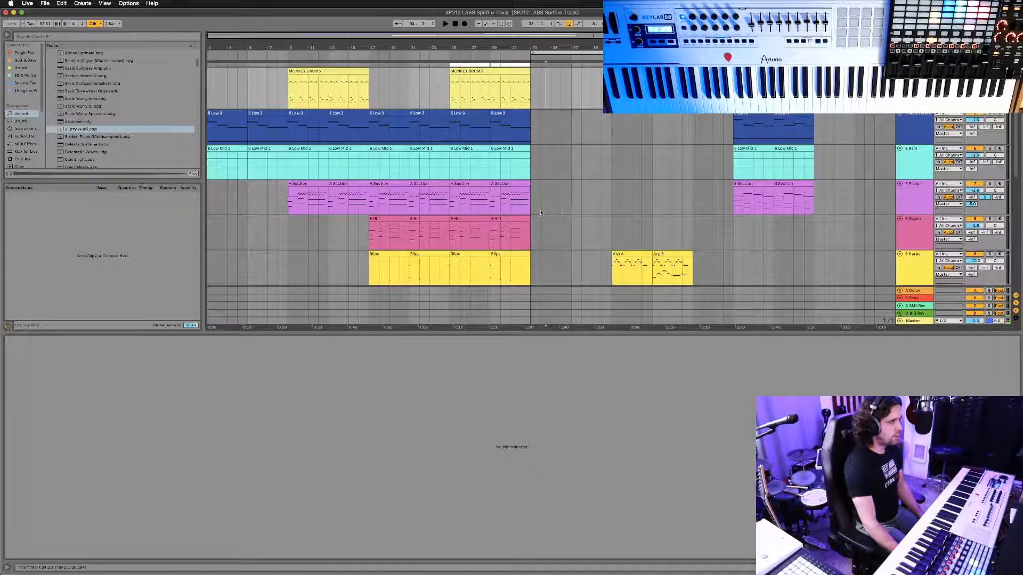
pyautogui.scroll(-3, 578, 224)
pyautogui.click(626, 214)
pyautogui.scroll(1, 594, 220)
pyautogui.moveTo(624, 215); pyautogui.dragTo(545, 223)
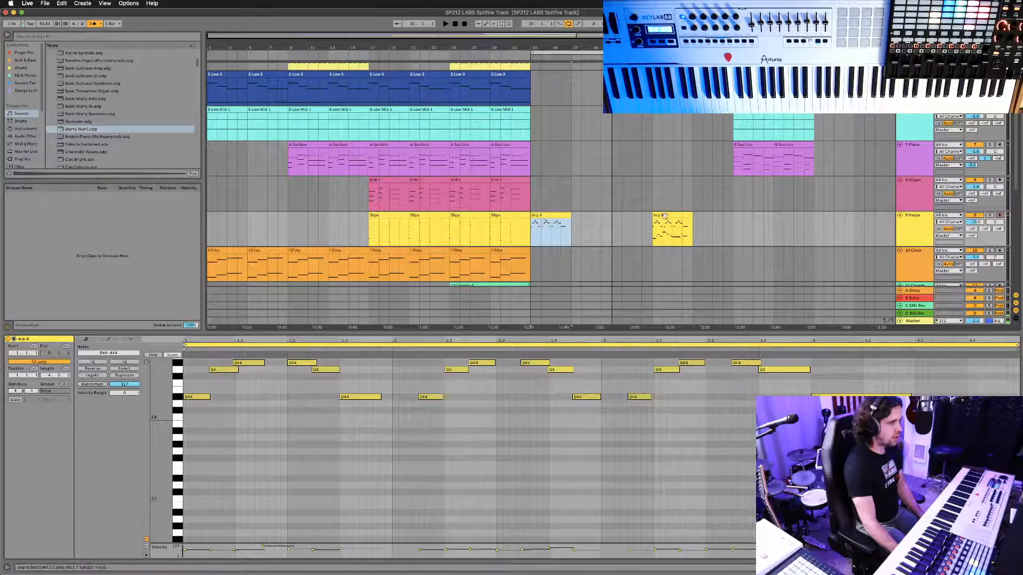
pyautogui.moveTo(657, 216); pyautogui.dragTo(579, 215)
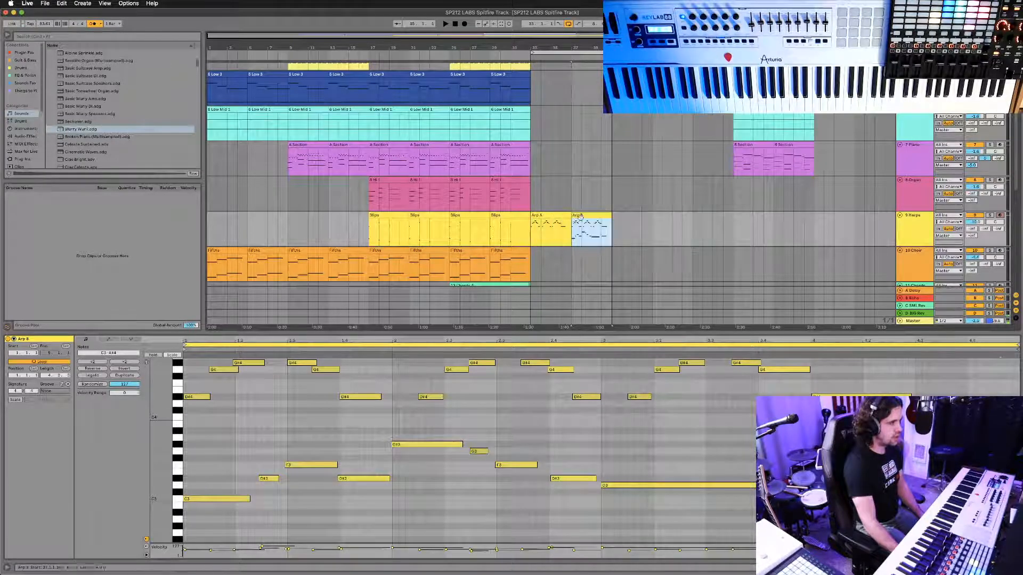
# Play the arp clips from bar 33 and review the surrounding tracks.
pyautogui.click(529, 232)
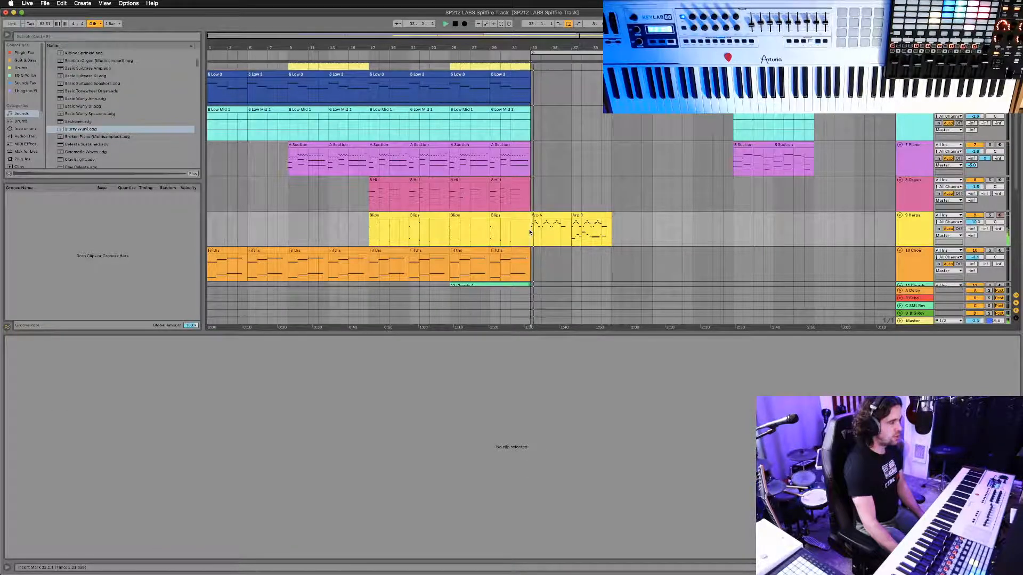
pyautogui.scroll(3, 530, 232)
pyautogui.scroll(-1, 529, 233)
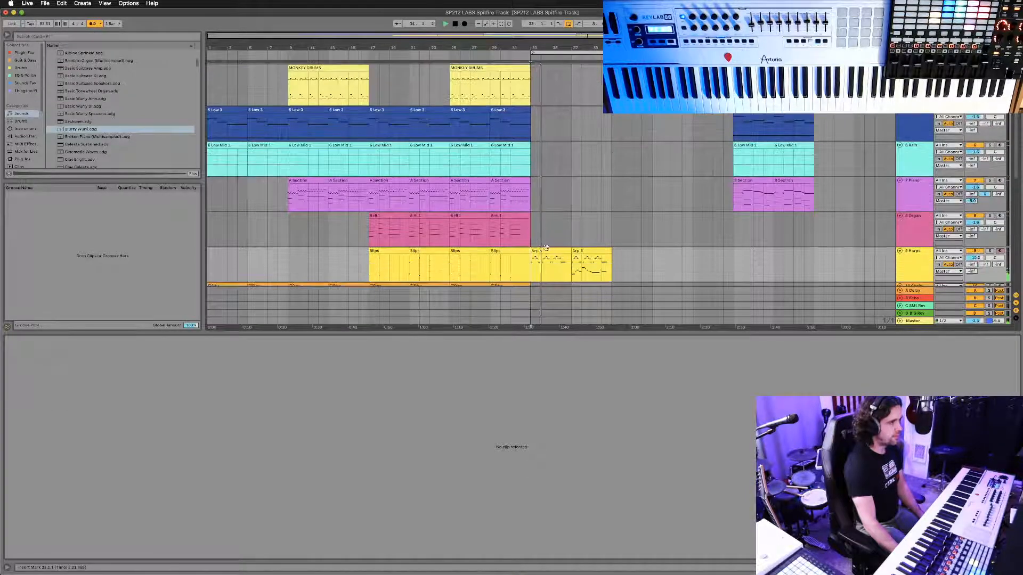
pyautogui.scroll(-1, 566, 272)
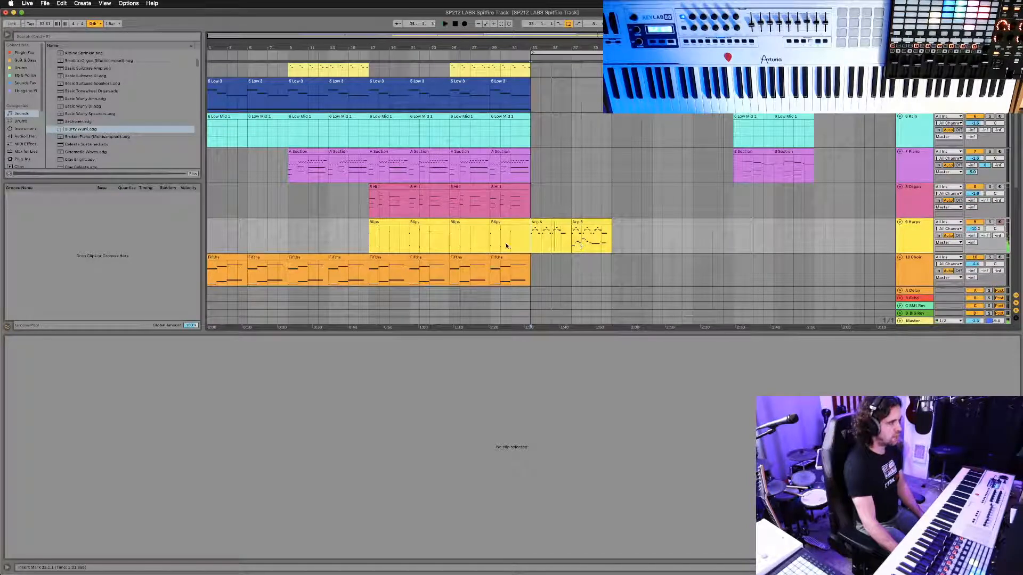
# Move the Arp A and Arp B clips together to bar 25 on the Harps track and play from bar 17.
pyautogui.click(551, 224)
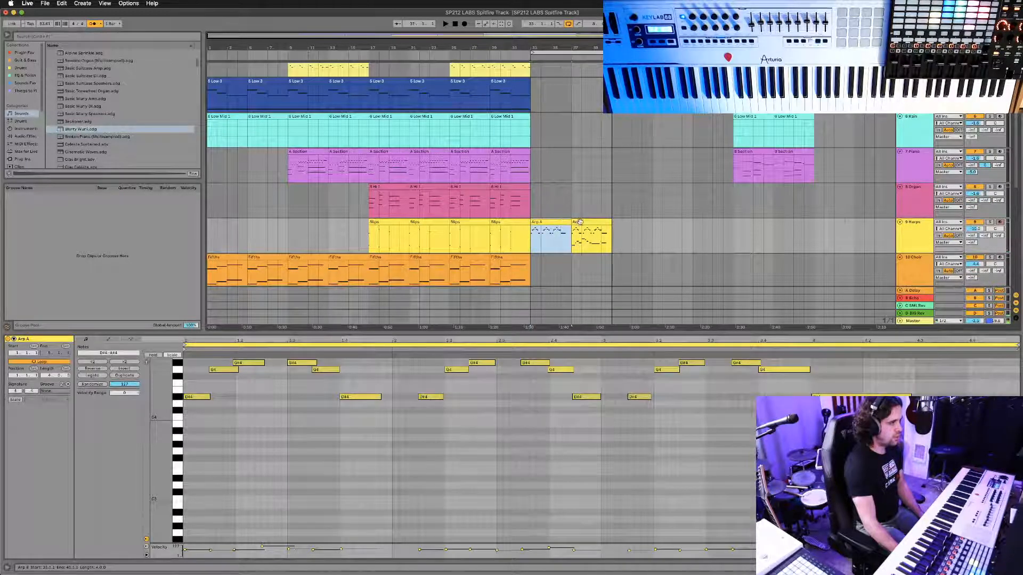
pyautogui.keyDown('shift'); pyautogui.click(579, 222); pyautogui.keyUp('shift')
pyautogui.moveTo(579, 221); pyautogui.dragTo(498, 230)
pyautogui.click(551, 237)
pyautogui.scroll(1, 522, 252)
pyautogui.scroll(3, 522, 251)
pyautogui.click(369, 90)
pyautogui.press('space')
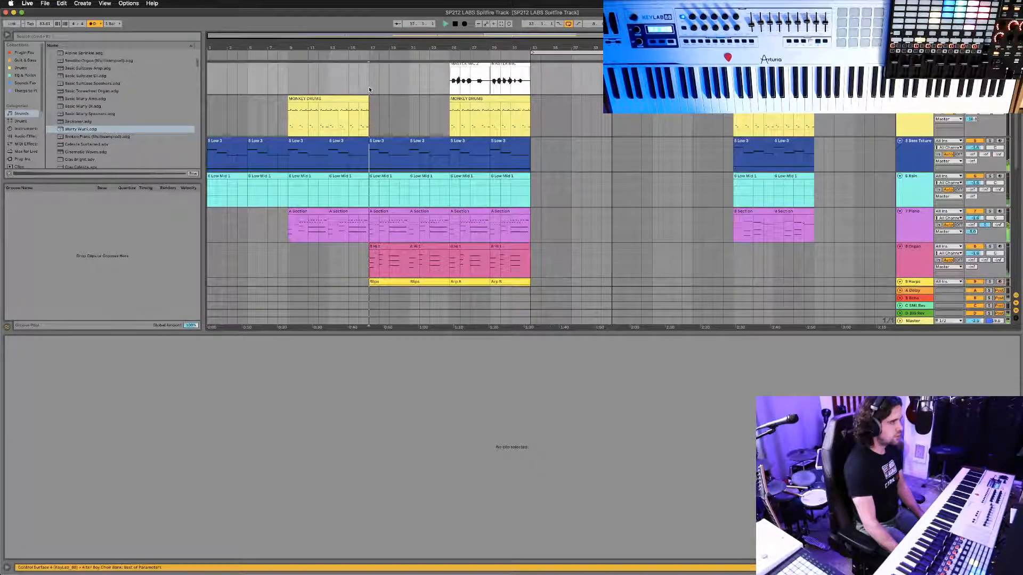
# Move Arp A to bar 17 and Arp B to bar 21, and place Blips clips at bars 25 and 29.
pyautogui.scroll(-5, 418, 106)
pyautogui.moveTo(480, 198); pyautogui.dragTo(401, 202)
pyautogui.press('super+d')
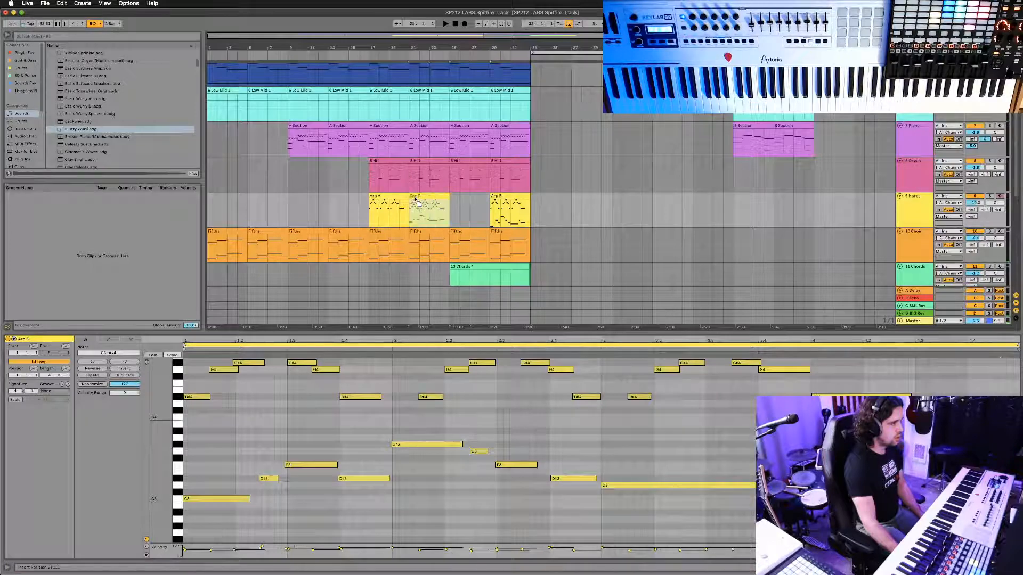
pyautogui.press('Tab')
pyautogui.moveTo(454, 45); pyautogui.dragTo(461, 206)
pyautogui.press('Tab')
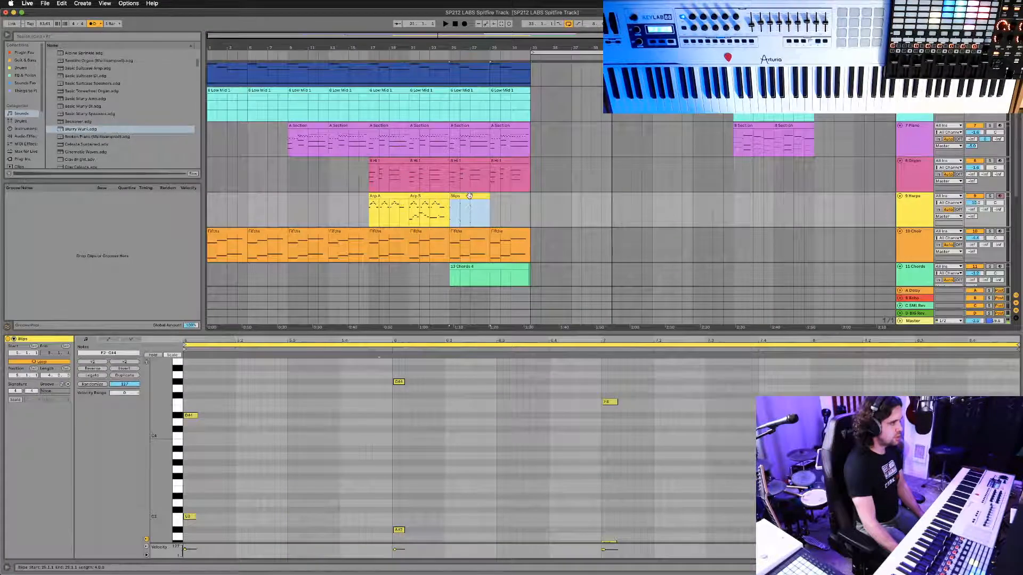
# Play the arrangement from bar 17 and check how the arp clips fit with the other tracks.
pyautogui.scroll(5, 469, 197)
pyautogui.click(368, 177)
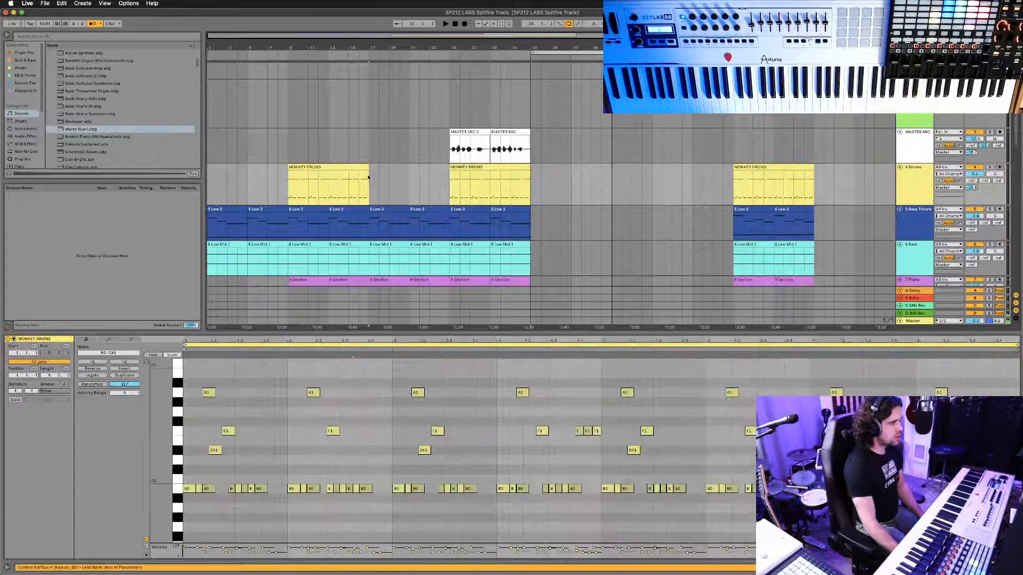
pyautogui.scroll(-2, 409, 238)
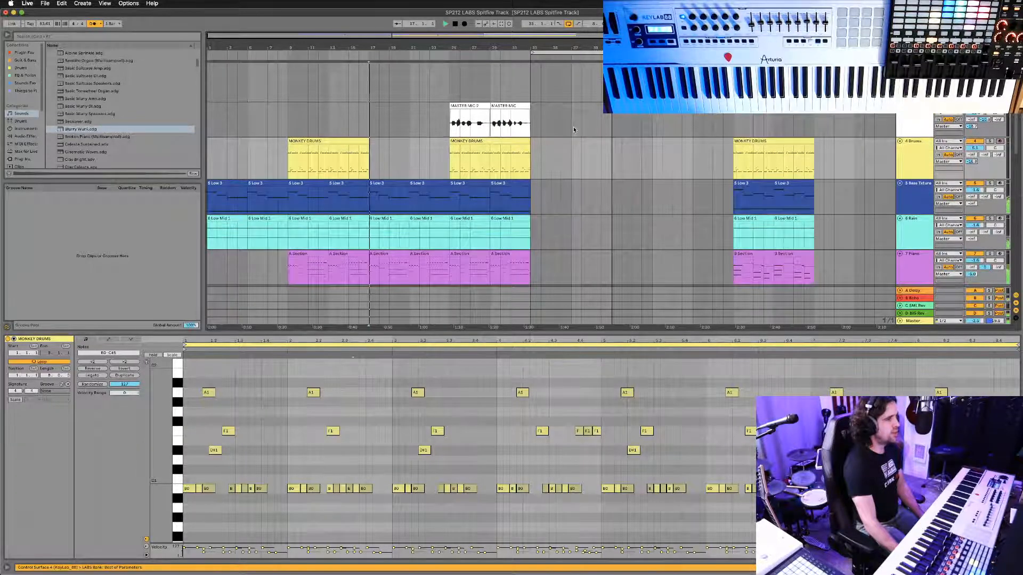
pyautogui.scroll(-4, 574, 130)
pyautogui.scroll(7, 574, 130)
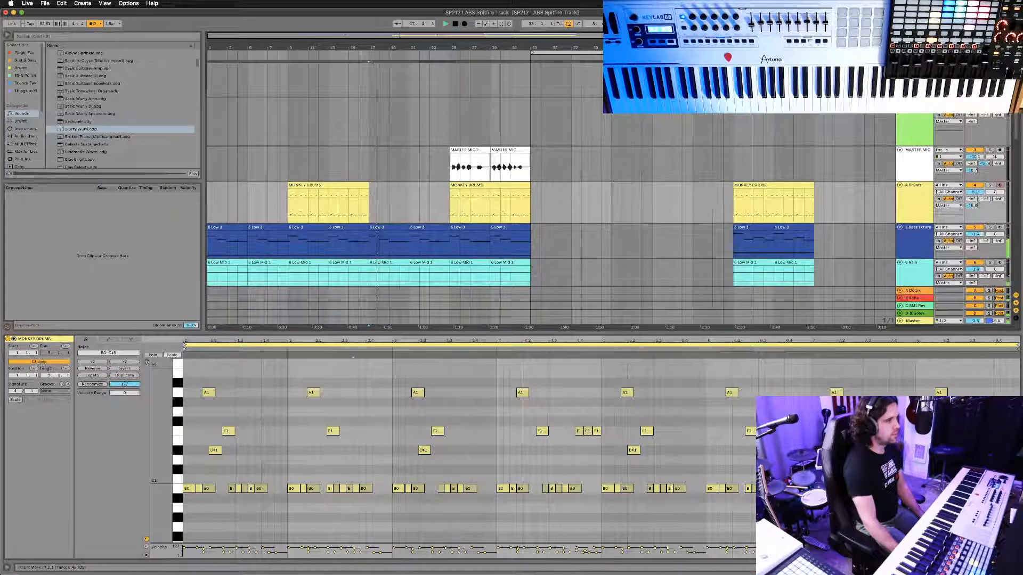
pyautogui.scroll(-5, 612, 177)
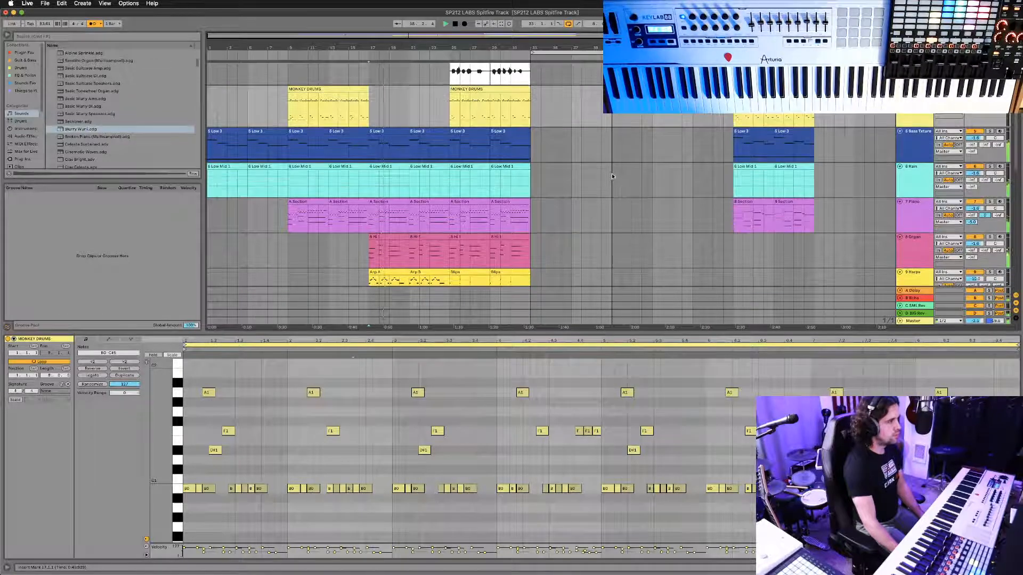
pyautogui.scroll(-2, 613, 176)
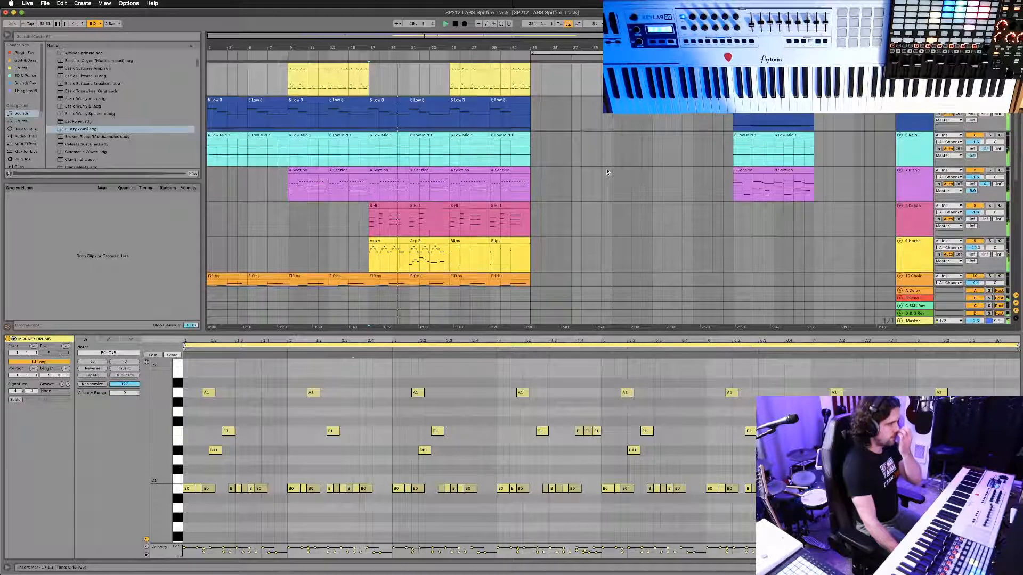
pyautogui.scroll(-1, 606, 172)
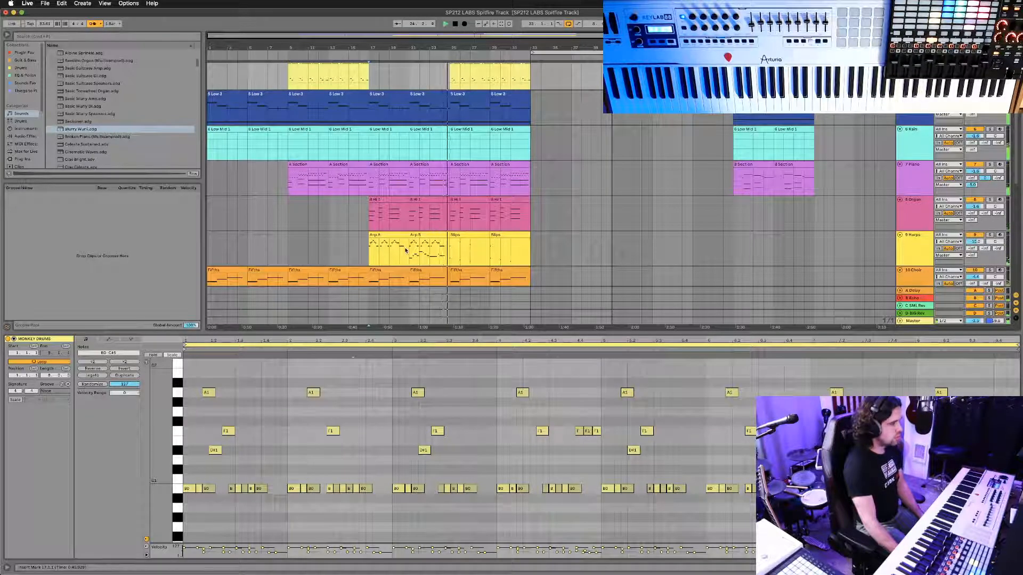
# Stop playback and move the Arp A and Arp B clips together to bar 1 on the Harps track.
pyautogui.press('space')
pyautogui.click(433, 235)
pyautogui.keyDown('shift'); pyautogui.click(393, 236); pyautogui.keyUp('shift')
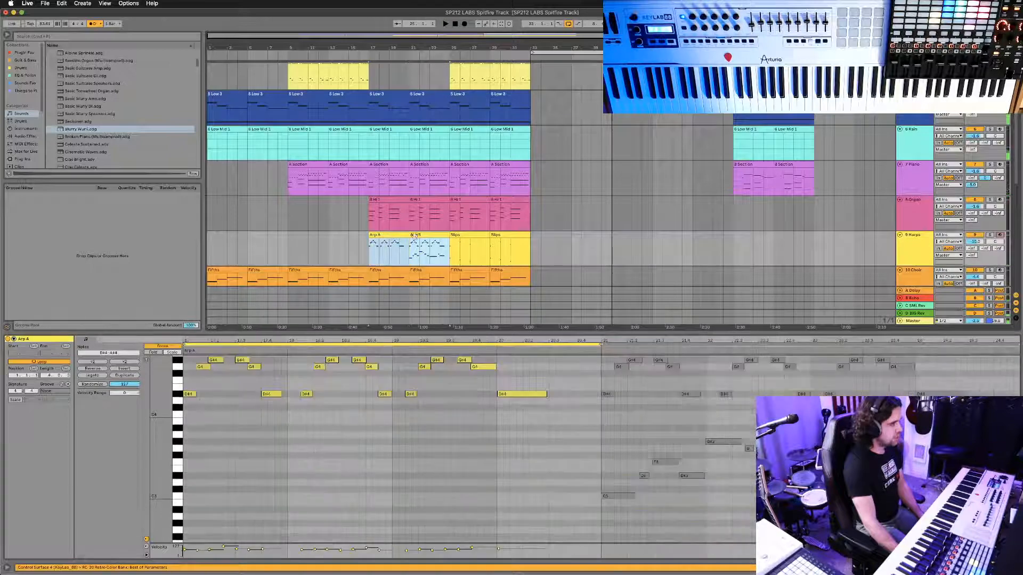
pyautogui.moveTo(426, 239); pyautogui.dragTo(263, 239)
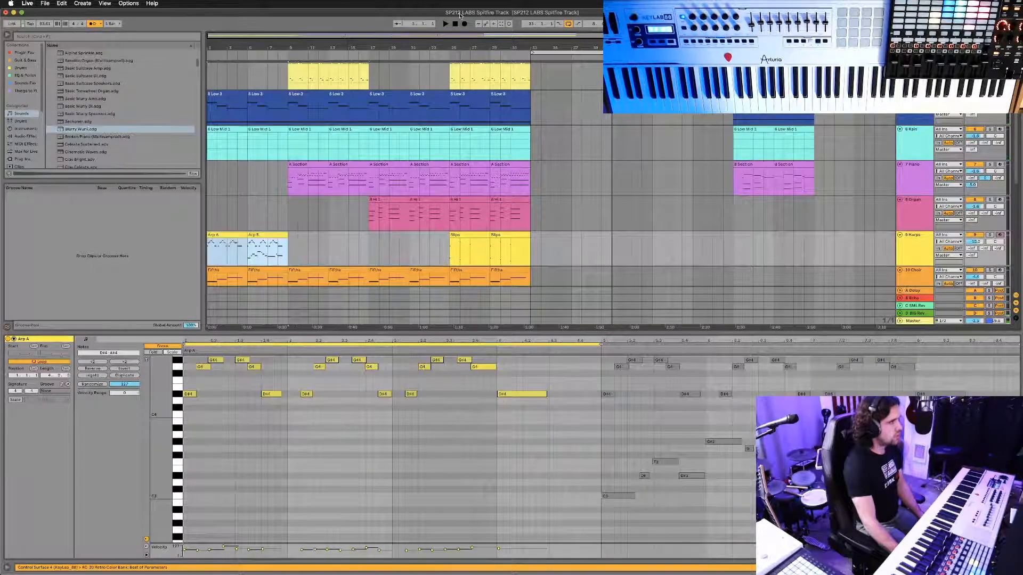
# Play the arrangement from bar 1 and listen to the relocated arp clips against the other tracks.
pyautogui.click(455, 24)
pyautogui.press('space')
pyautogui.scroll(-2, 298, 155)
pyautogui.scroll(-1, 277, 163)
pyautogui.scroll(1, 277, 163)
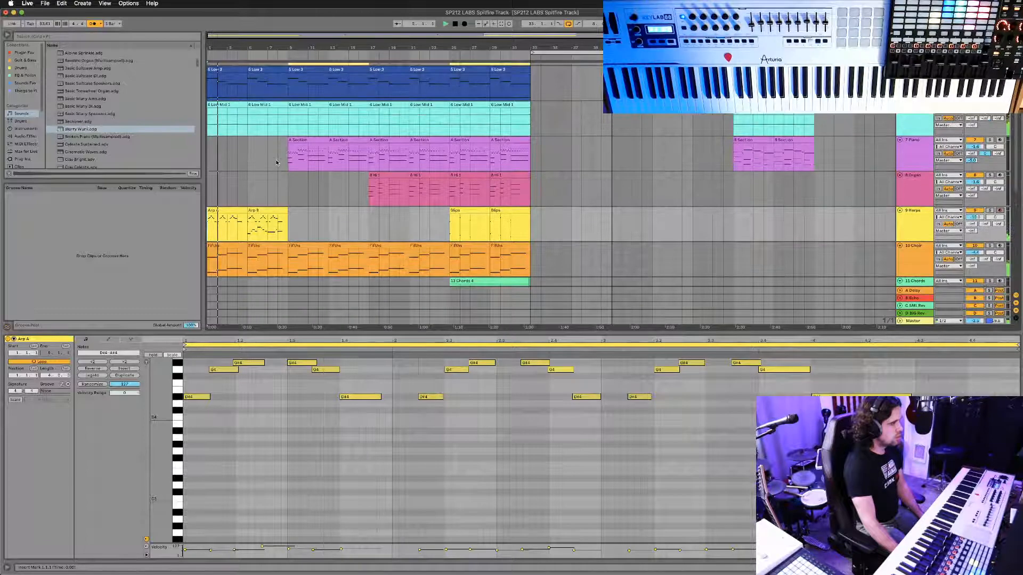
pyautogui.scroll(2, 277, 162)
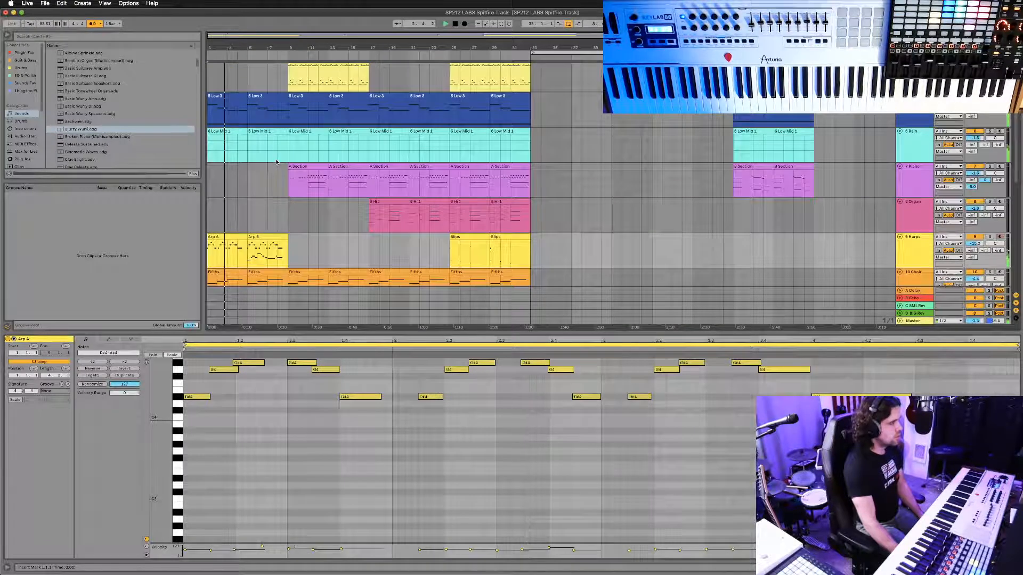
pyautogui.scroll(1, 276, 163)
pyautogui.scroll(-2, 276, 161)
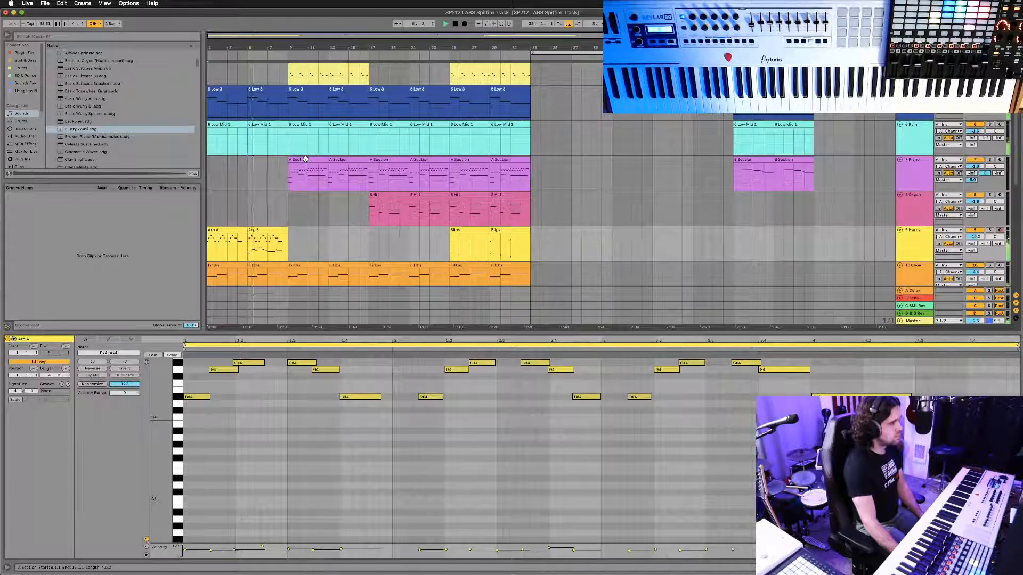
# Duplicate the Arp B clip at bar 5 twice on the Harps track, filling bars 9 to 16.
pyautogui.click(254, 238)
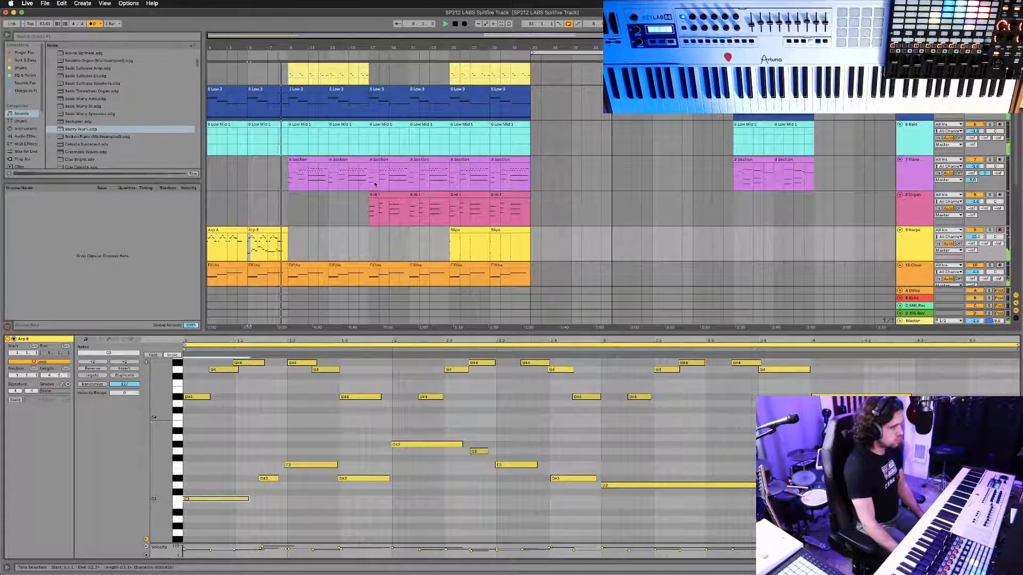
pyautogui.scroll(1, 325, 241)
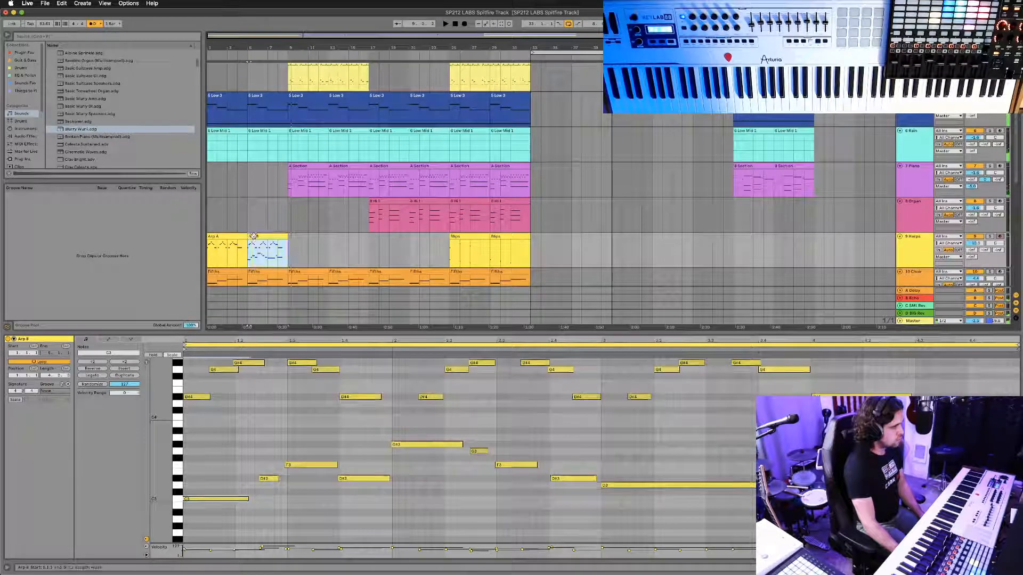
pyautogui.press('super+d')
pyautogui.press('super+d')
# Play the arrangement from bar 8 and check how the duplicated Arp B clips fit with the other tracks.
pyautogui.click(279, 209)
pyautogui.press('space')
pyautogui.scroll(3, 308, 212)
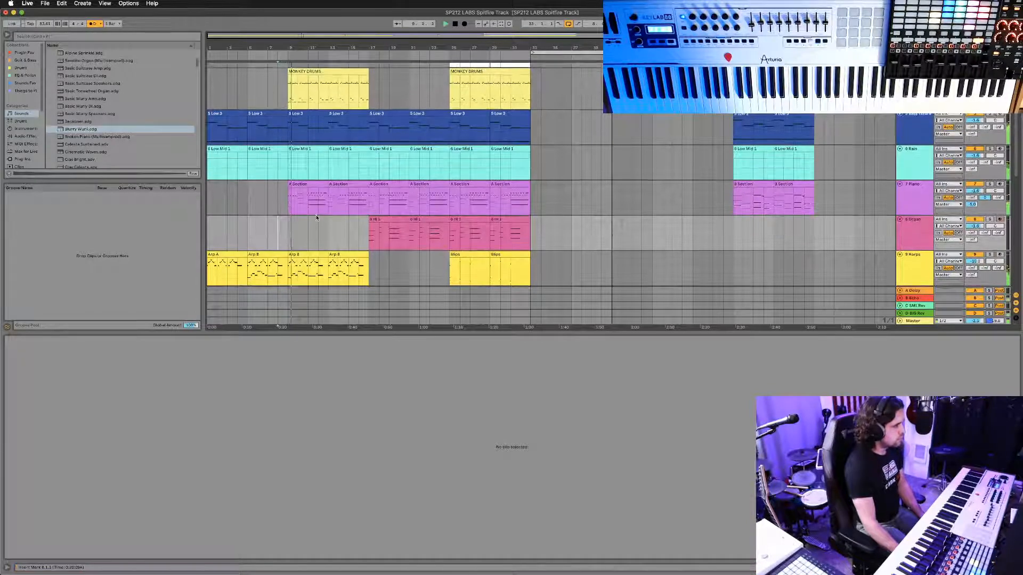
pyautogui.scroll(5, 374, 185)
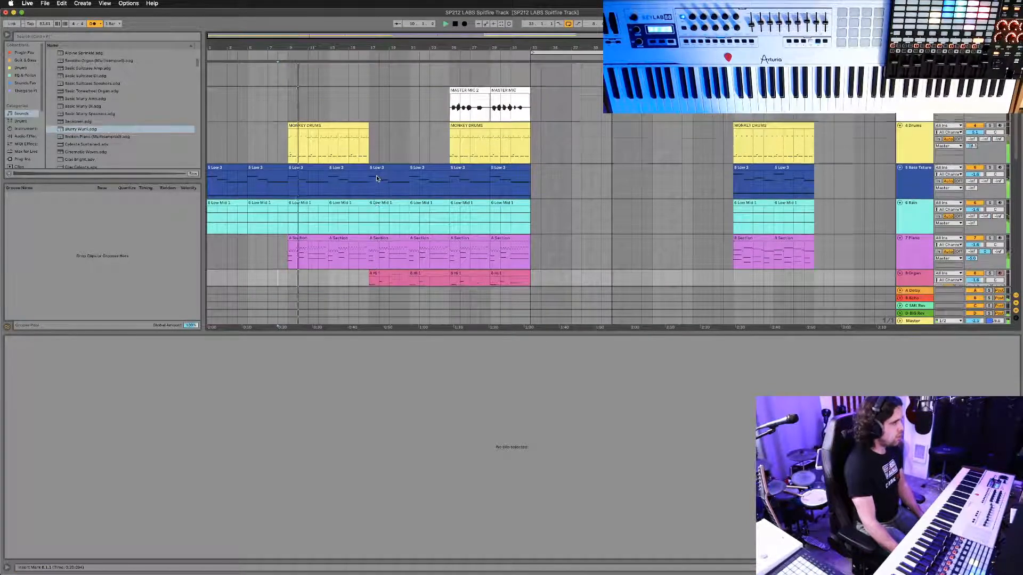
pyautogui.scroll(-3, 376, 176)
pyautogui.scroll(3, 375, 175)
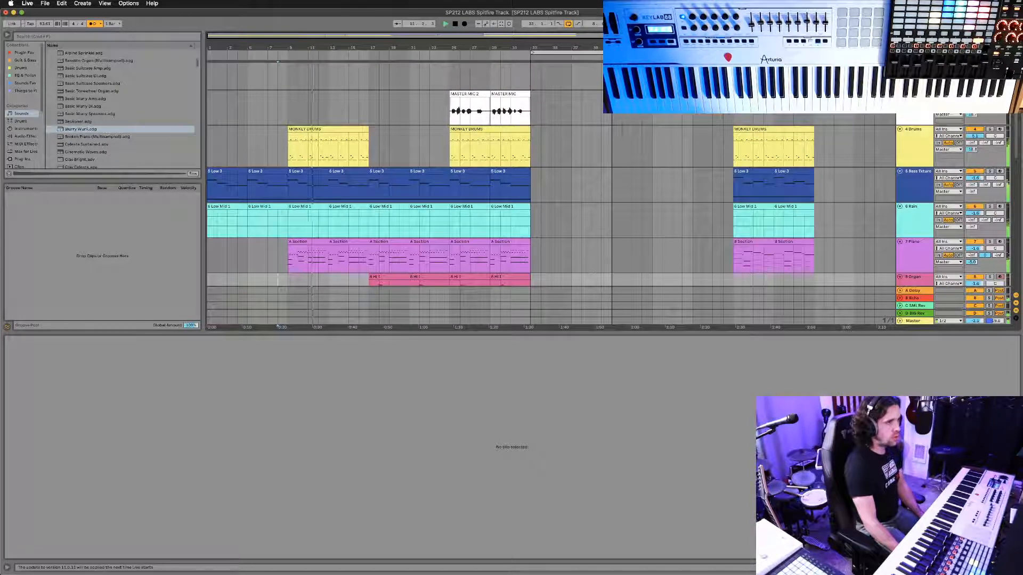
pyautogui.scroll(5, 870, 138)
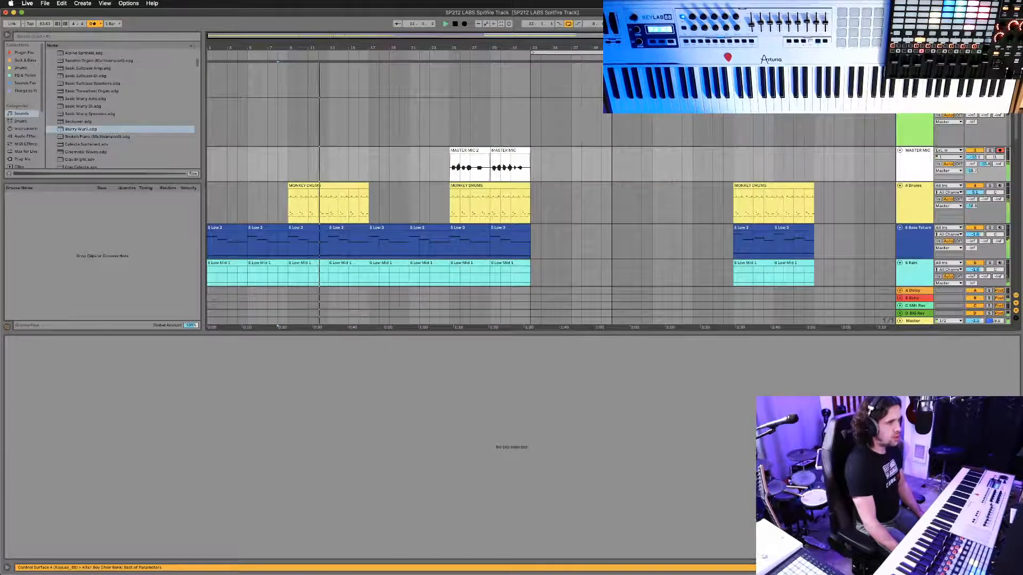
pyautogui.scroll(-1, 548, 209)
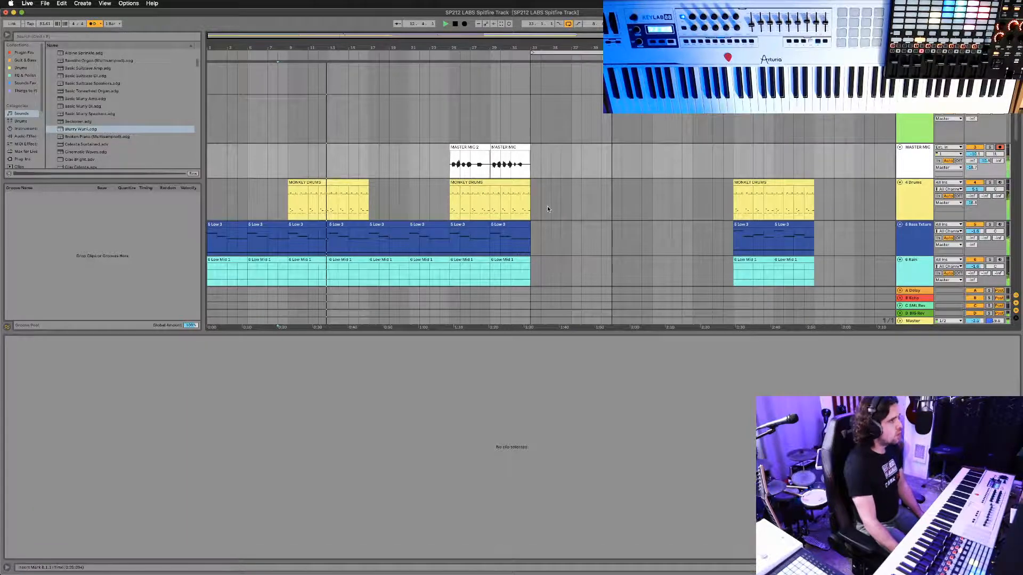
pyautogui.scroll(-3, 546, 206)
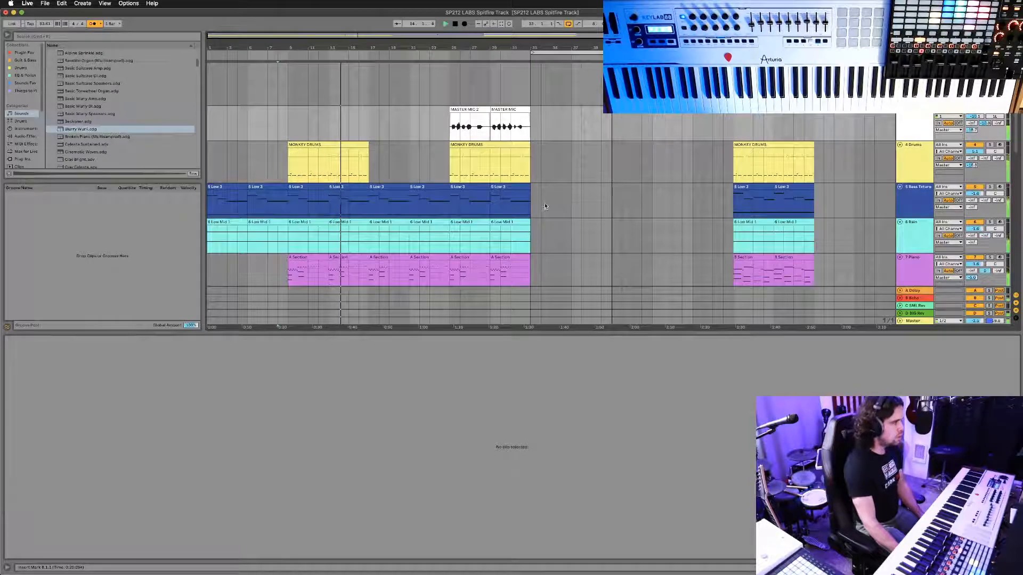
pyautogui.scroll(-2, 545, 204)
pyautogui.scroll(-3, 543, 204)
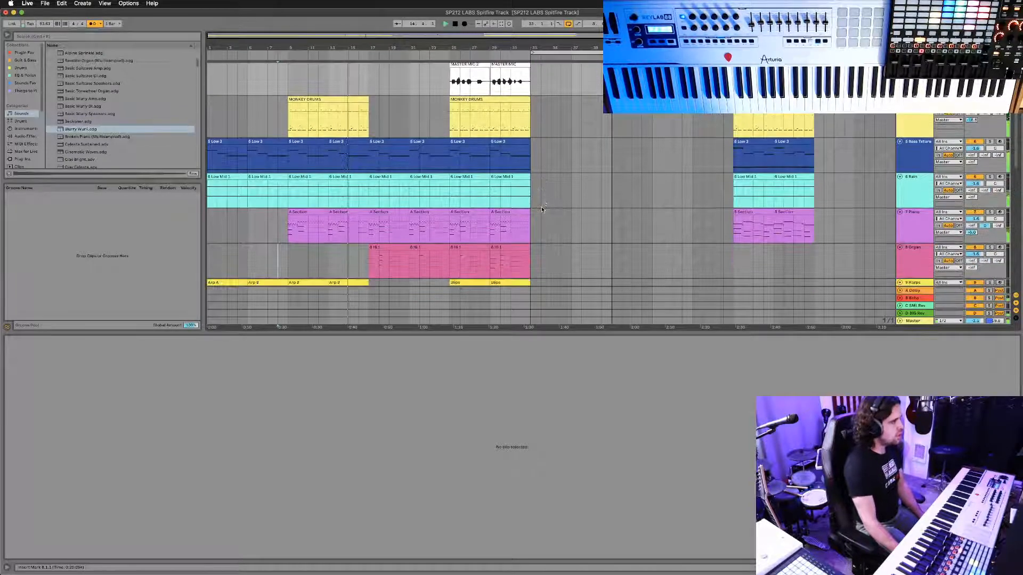
pyautogui.scroll(-3, 541, 206)
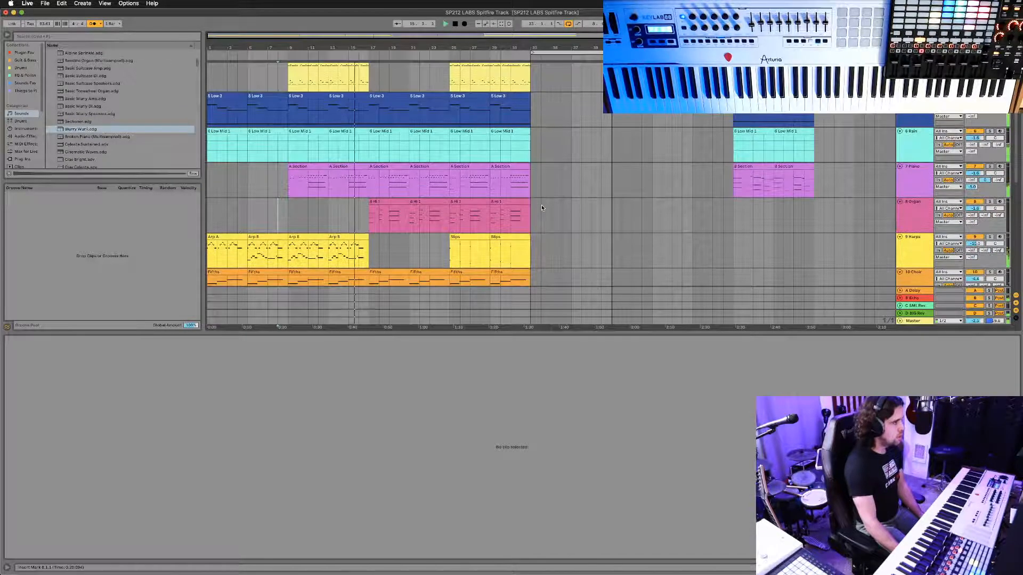
# Copy the Blips clips to bars 17 and 21 on the Harps track and the MONKEY DRUMS clip to bar 21.
pyautogui.scroll(-1, 541, 205)
pyautogui.moveTo(466, 237); pyautogui.dragTo(387, 232)
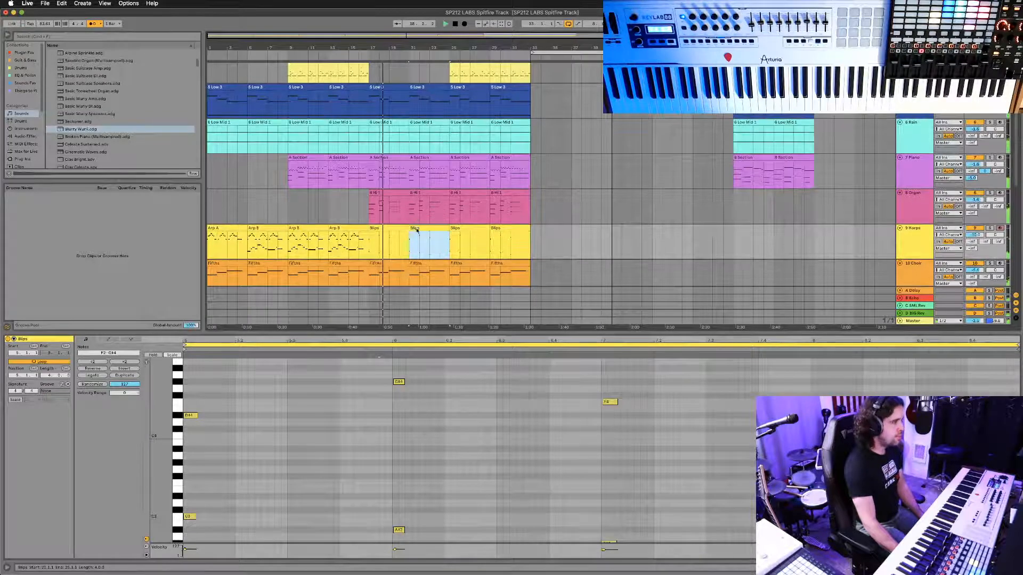
pyautogui.scroll(3, 472, 127)
pyautogui.moveTo(479, 98); pyautogui.dragTo(408, 98)
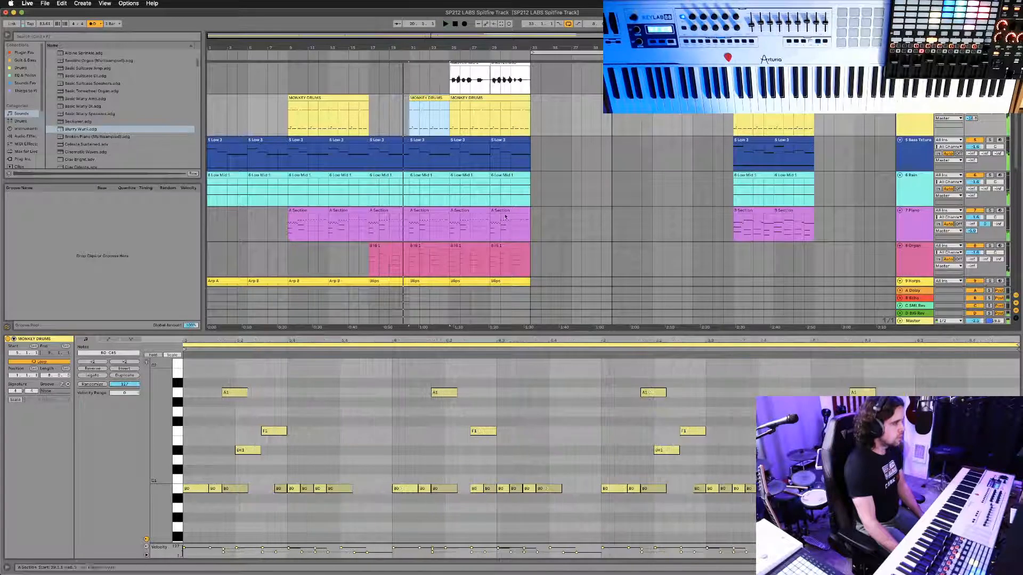
# Delete all A1 and F1 notes from the MONKEY DRUMS clip at bar 21.
pyautogui.scroll(-3, 303, 483)
pyautogui.scroll(15, 208, 456)
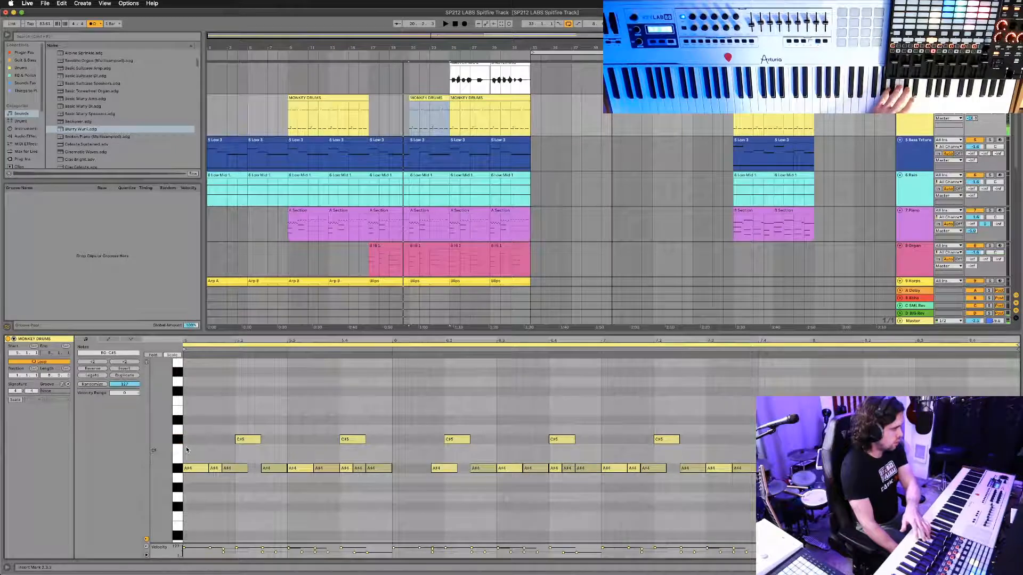
pyautogui.scroll(-3, 187, 449)
pyautogui.scroll(-15, 223, 439)
pyautogui.scroll(-10, 223, 439)
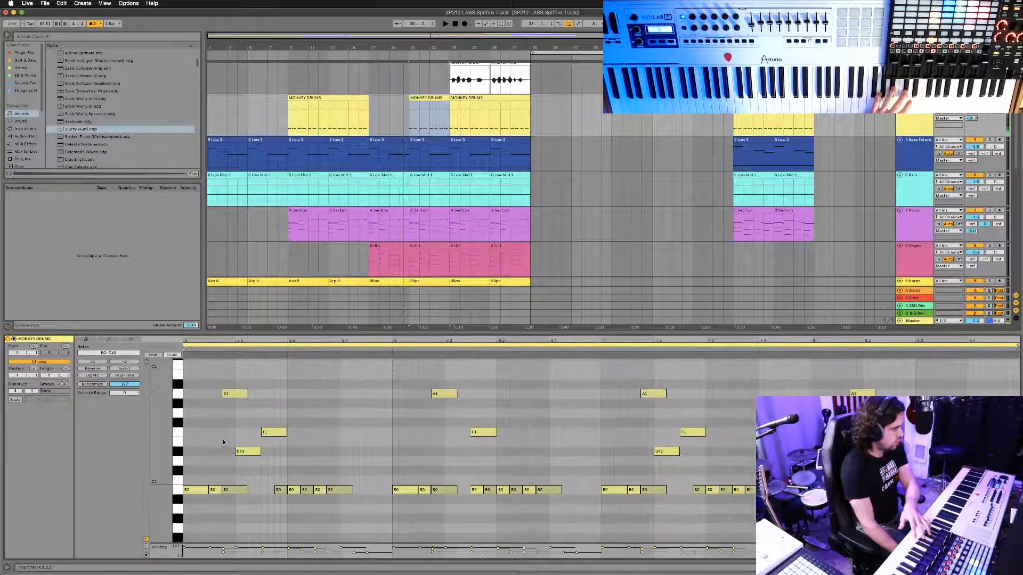
pyautogui.click(181, 395)
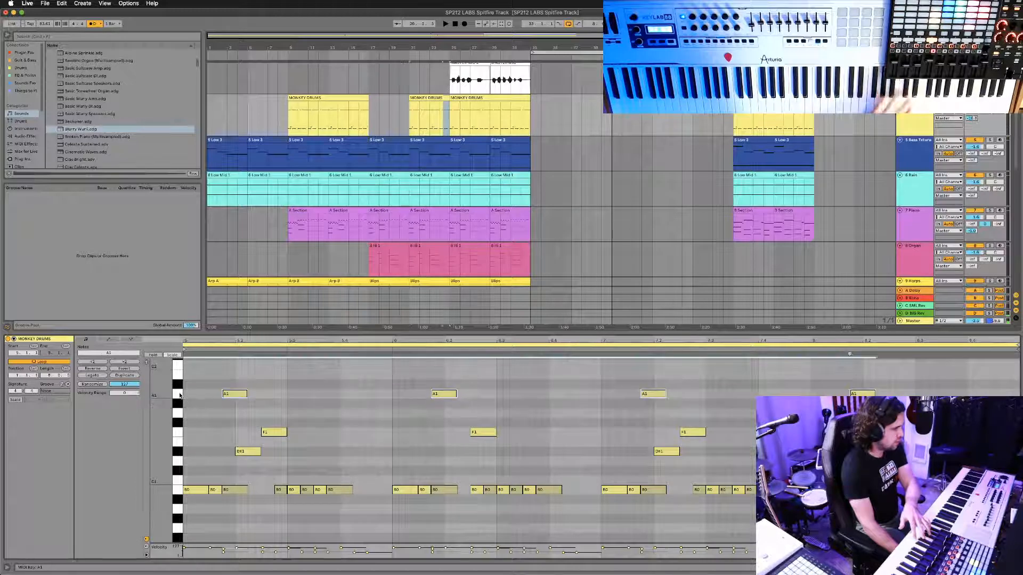
pyautogui.scroll(2, 181, 399)
pyautogui.keyDown('shift'); pyautogui.click(177, 467); pyautogui.keyUp('shift')
pyautogui.press('Delete')
pyautogui.scroll(-1, 178, 477)
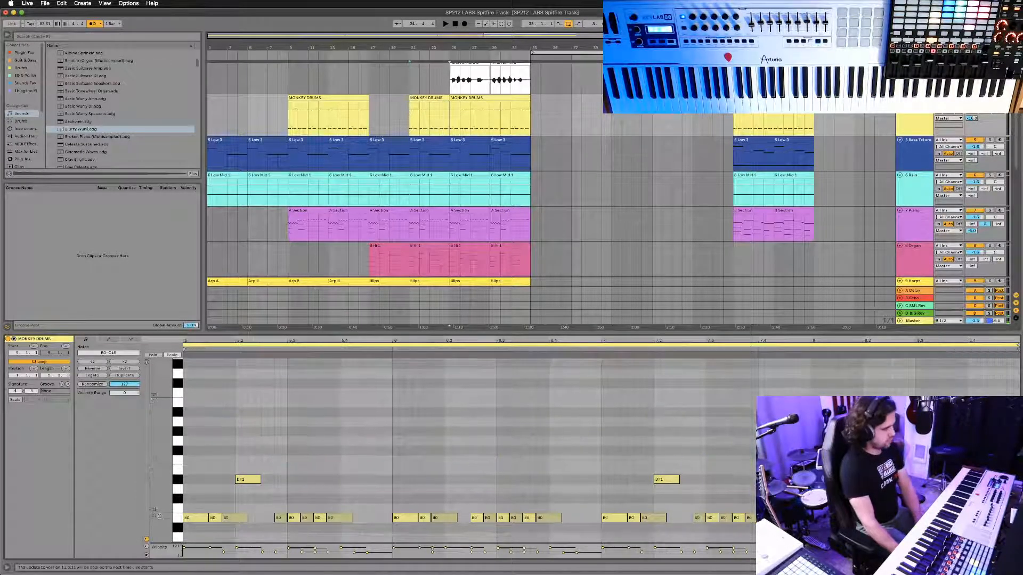
# Delete all D#1 notes from the same MONKEY DRUMS clip.
pyautogui.click(178, 479)
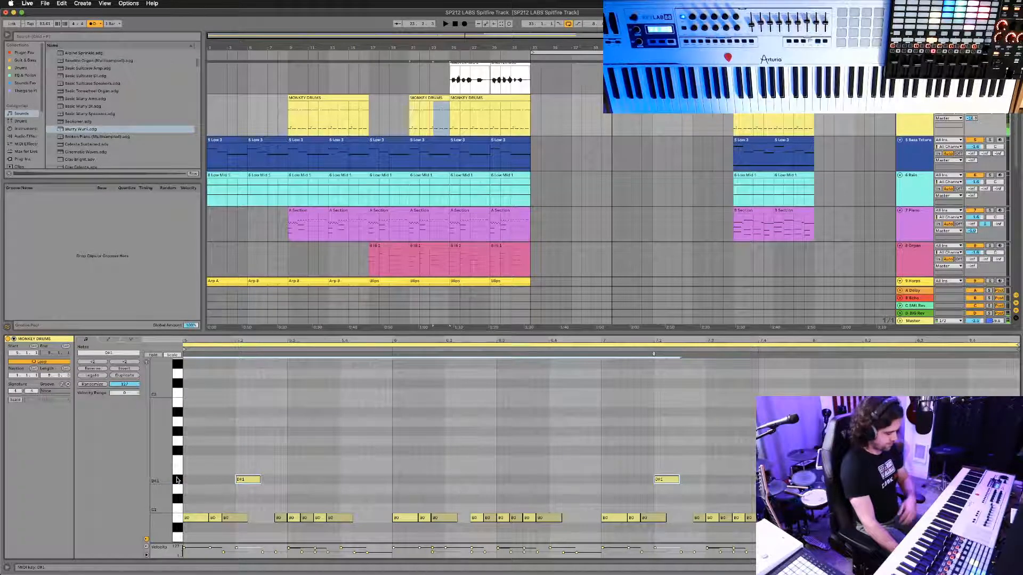
pyautogui.scroll(-1, 255, 479)
pyautogui.press('Delete')
pyautogui.scroll(-2, 251, 479)
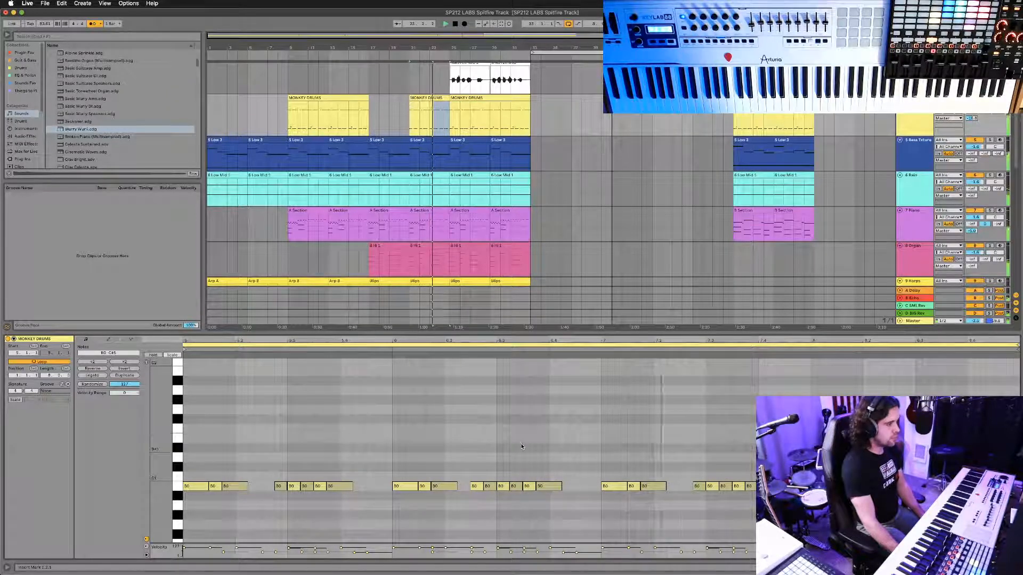
# Play from about bar 23 to the end of the A section and review the clips on all tracks.
pyautogui.scroll(-1, 521, 444)
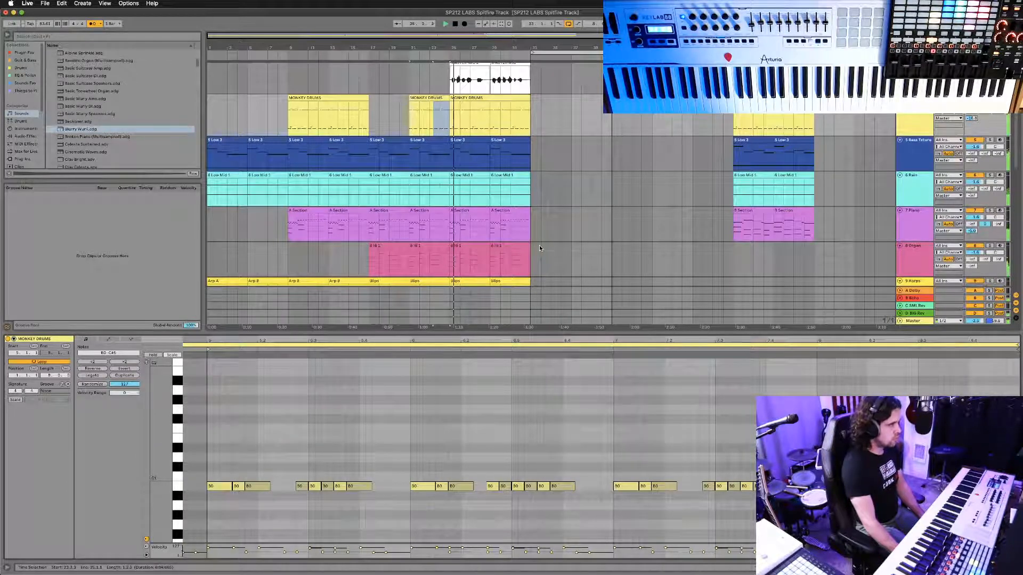
pyautogui.scroll(-1, 551, 249)
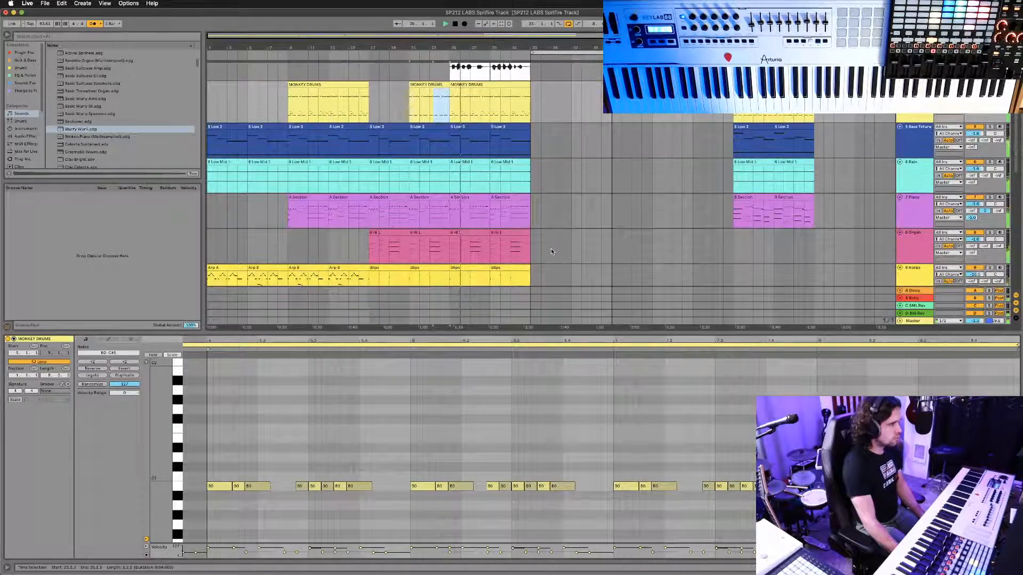
pyautogui.scroll(2, 548, 225)
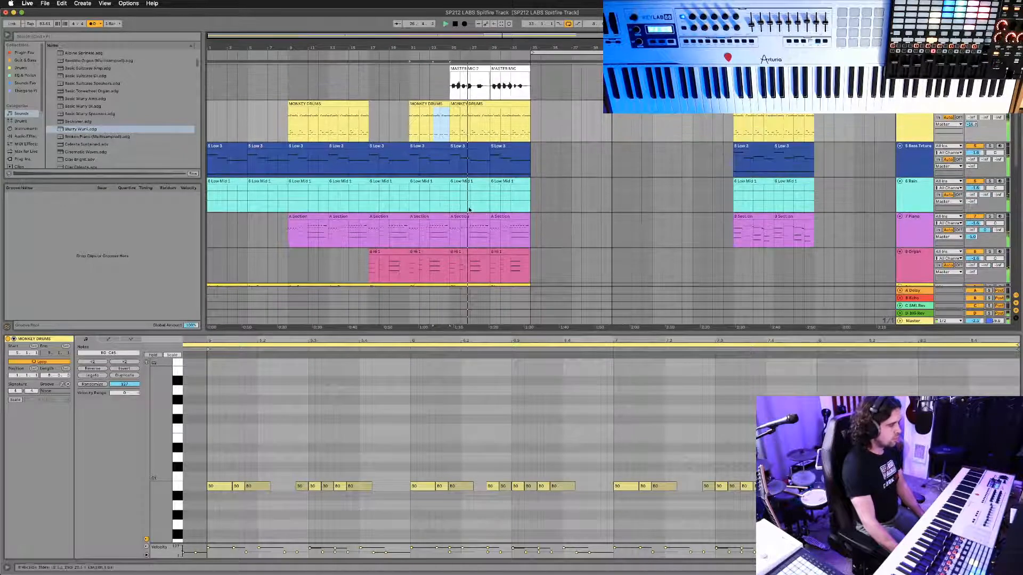
pyautogui.scroll(2, 485, 160)
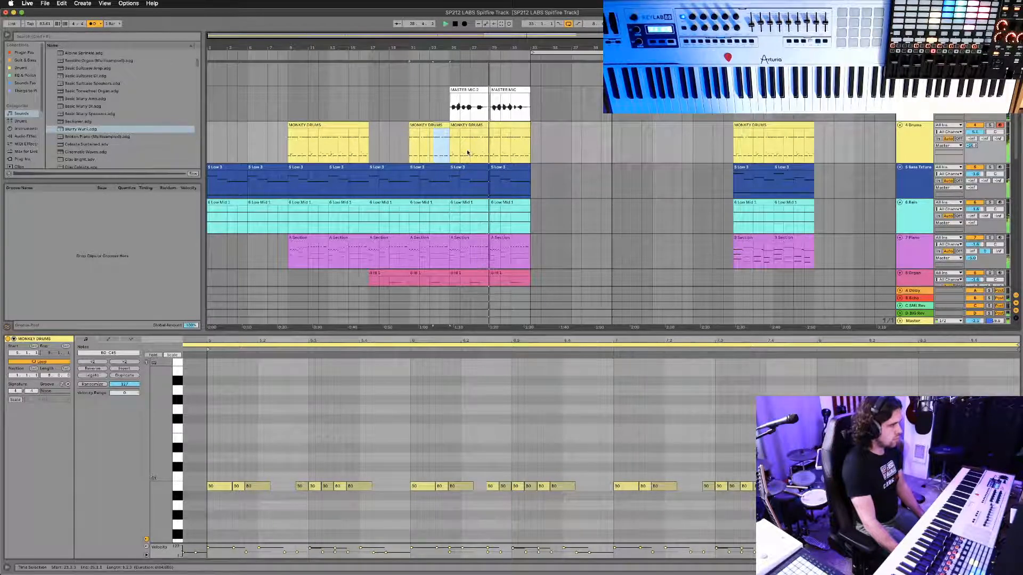
pyautogui.scroll(-2, 467, 160)
pyautogui.scroll(-1, 467, 170)
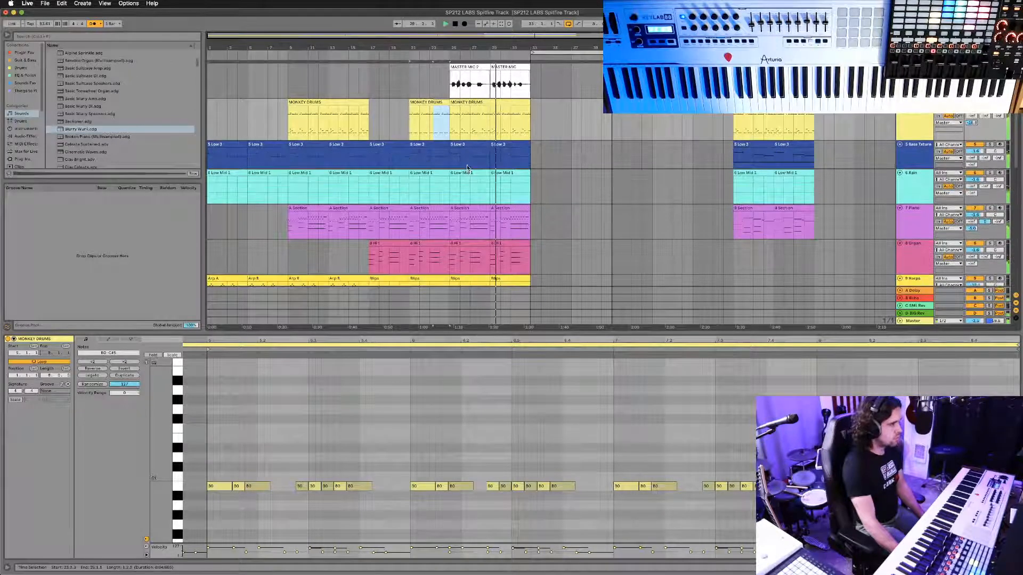
pyautogui.keyDown('alt'); pyautogui.scroll(1, 467, 166); pyautogui.keyUp('alt')
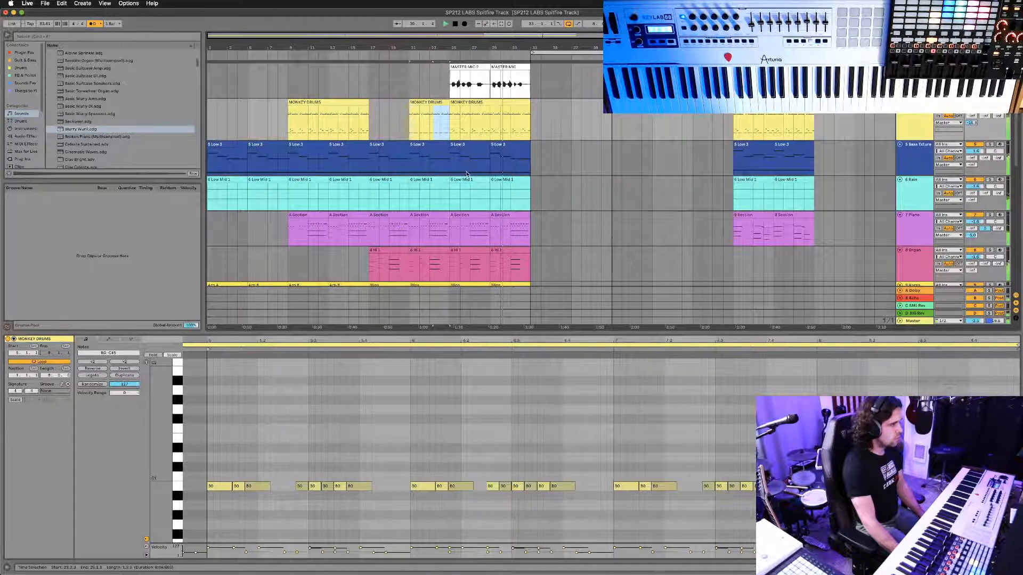
pyautogui.scroll(-6, 467, 165)
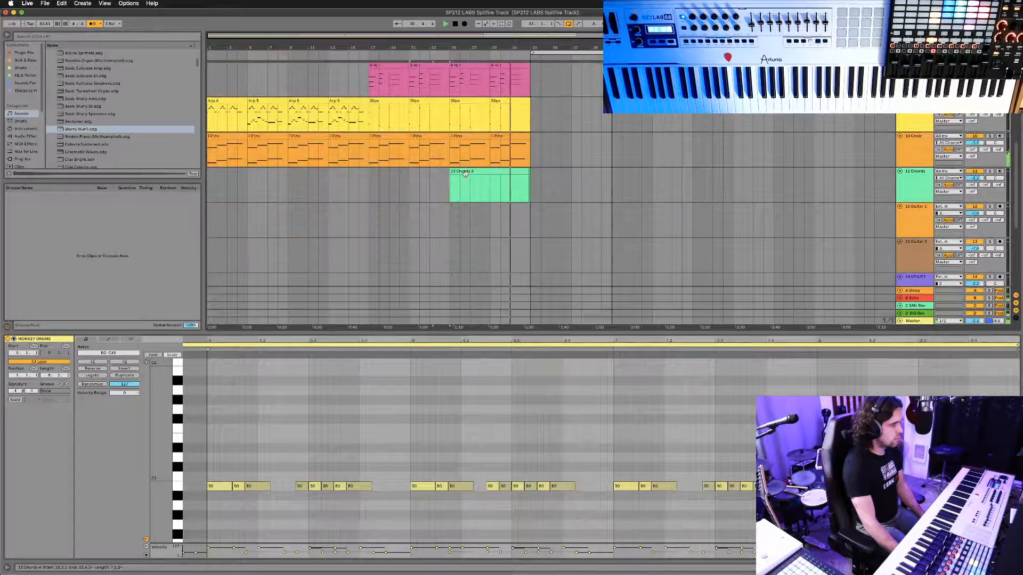
pyautogui.scroll(2, 466, 176)
pyautogui.scroll(5, 465, 176)
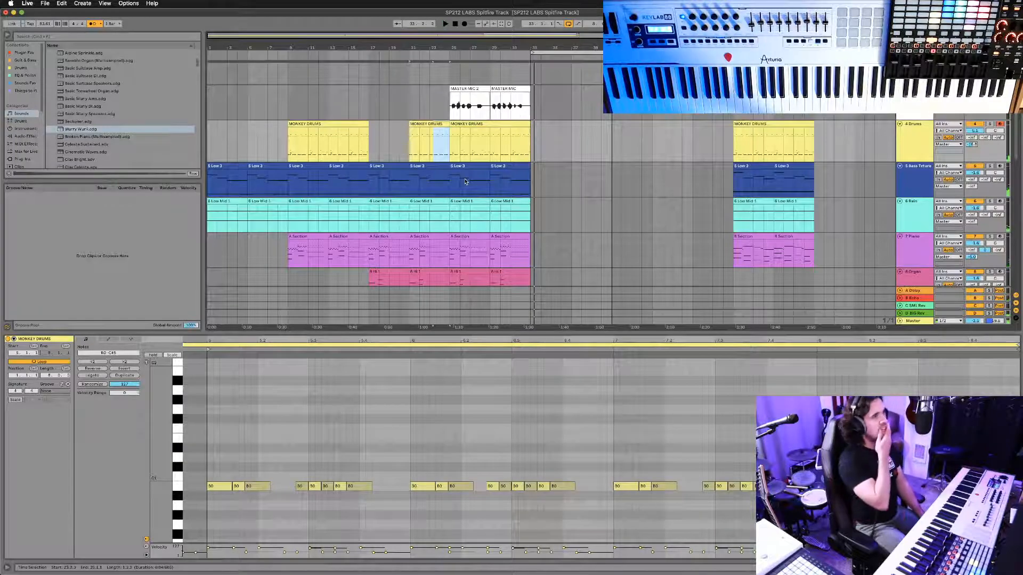
pyautogui.scroll(-2, 464, 181)
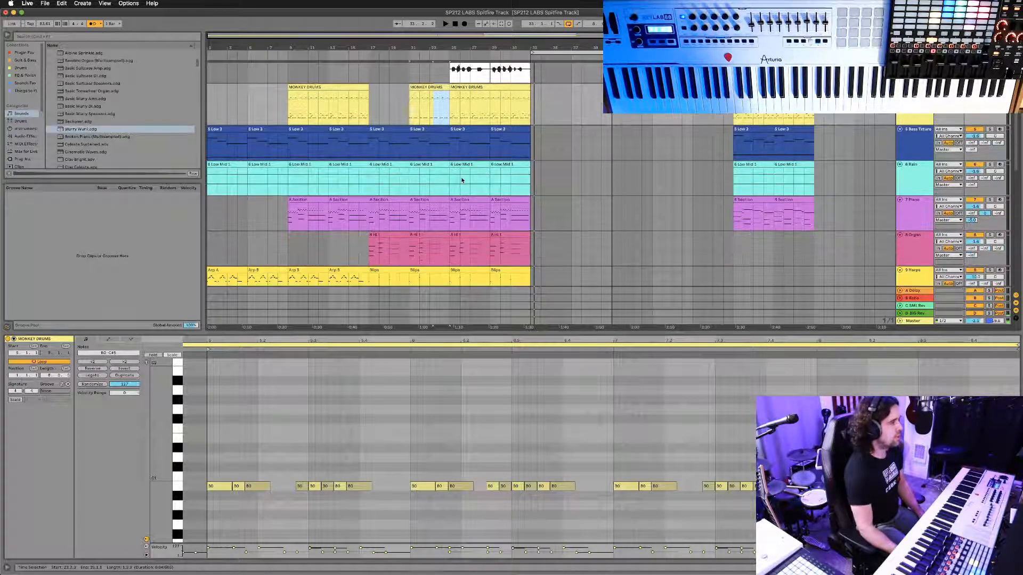
pyautogui.scroll(-1, 462, 180)
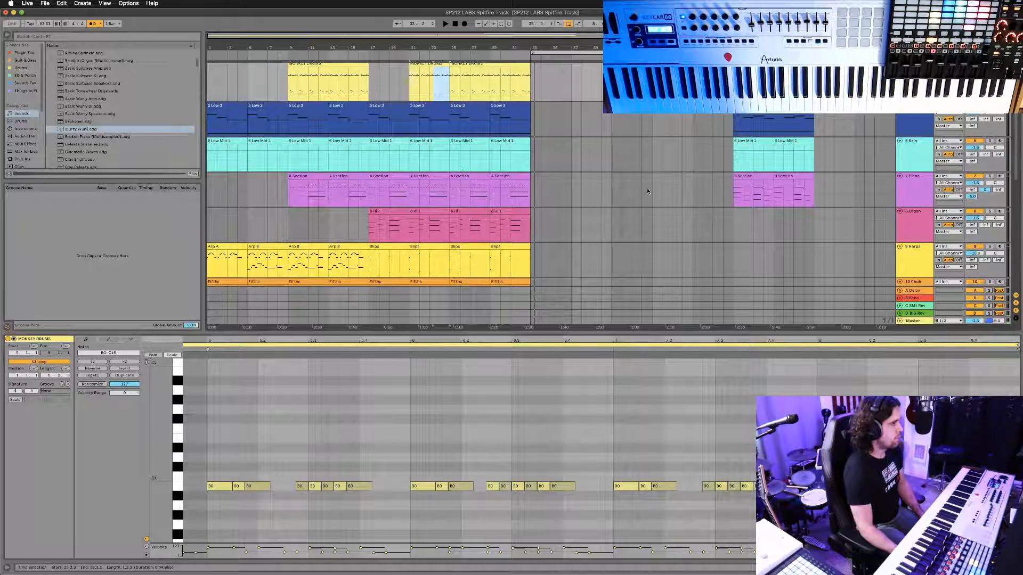
# Reduce the height of all tracks, enlarge the arrangement area, and save the set.
pyautogui.press('super+a')
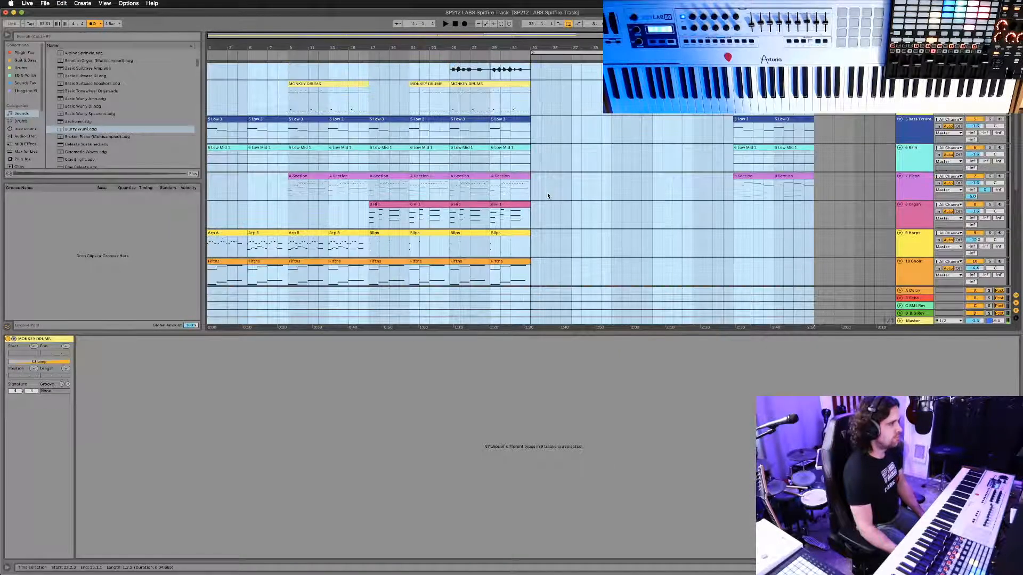
pyautogui.click(570, 212)
pyautogui.scroll(3, 511, 390)
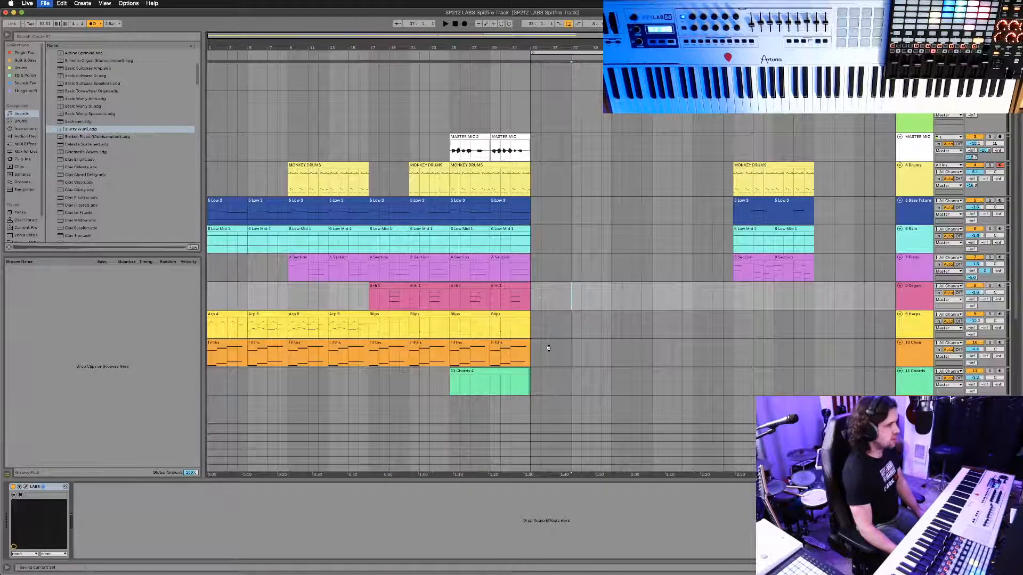
pyautogui.scroll(-1, 539, 301)
pyautogui.scroll(2, 467, 219)
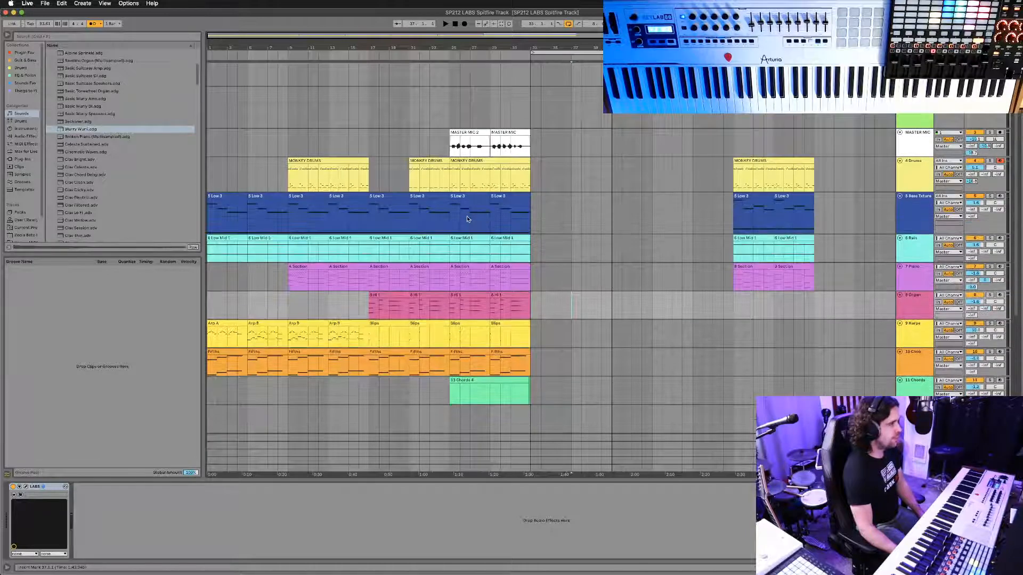
pyautogui.scroll(-2, 467, 216)
pyautogui.scroll(2, 467, 215)
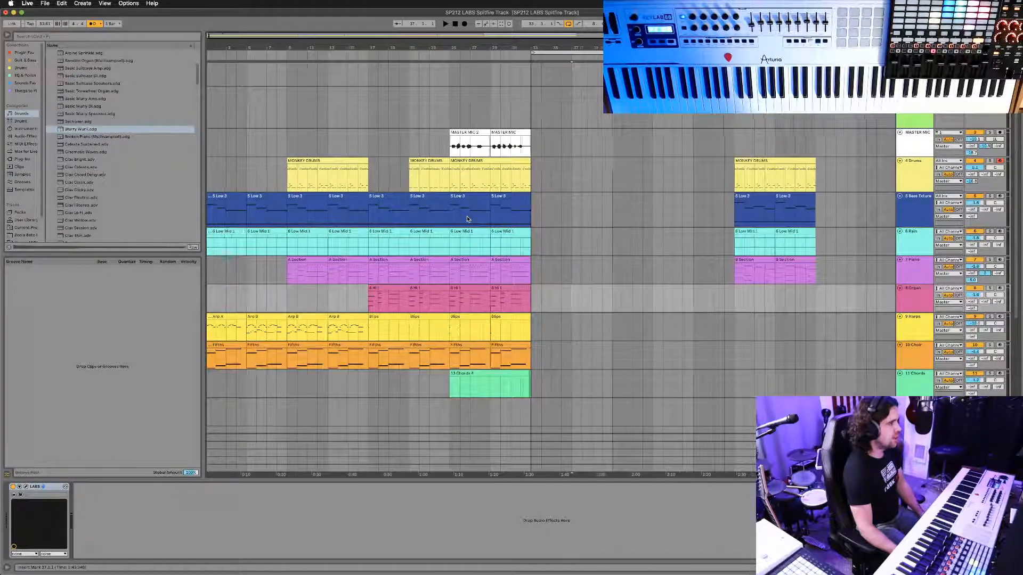
# Copy the MASTER MIC 2 and MASTER MIC clips to bars 9 and 13 on their track and select that track.
pyautogui.scroll(4, 466, 215)
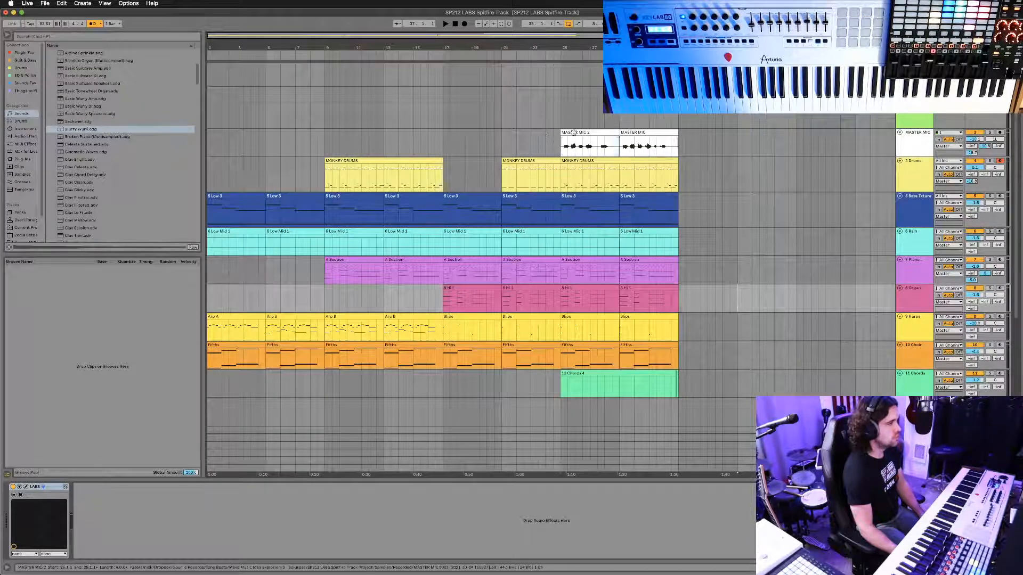
pyautogui.click(649, 138)
pyautogui.moveTo(650, 138); pyautogui.dragTo(416, 135)
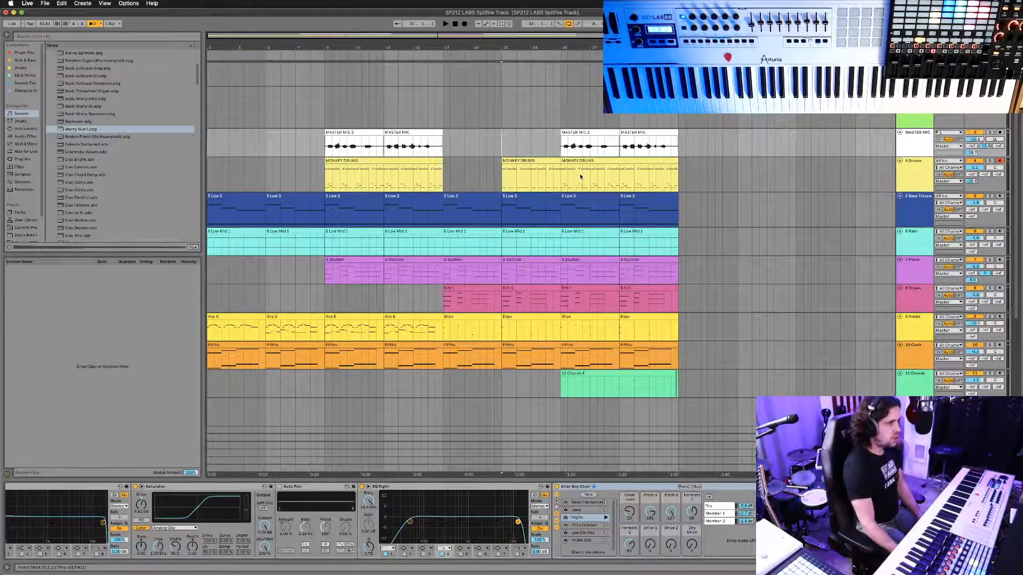
pyautogui.click(918, 152)
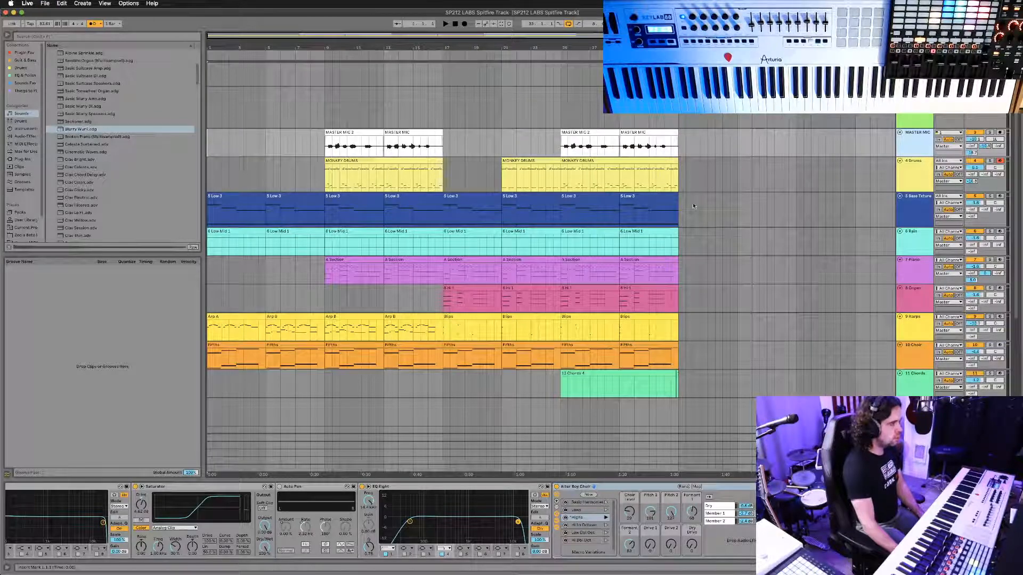
# Disarm the Drums track and arm the MASTER MIC track for recording.
pyautogui.scroll(1, 980, 174)
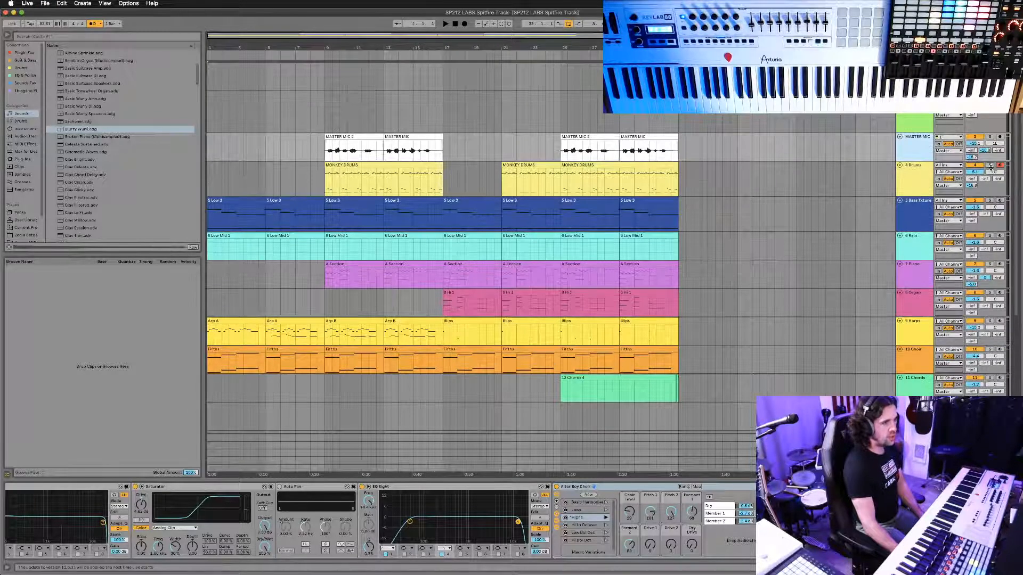
pyautogui.click(999, 165)
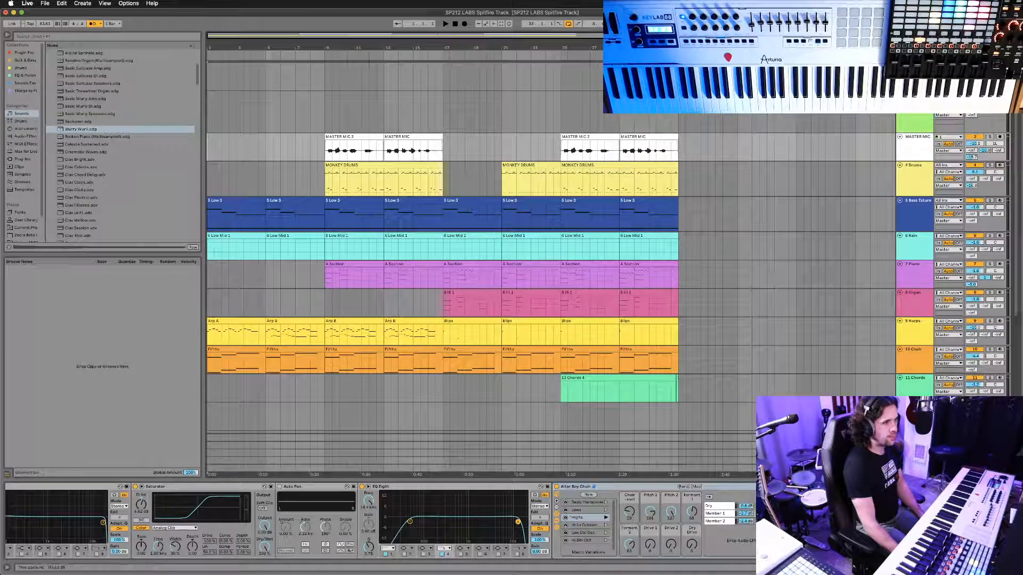
pyautogui.click(1000, 137)
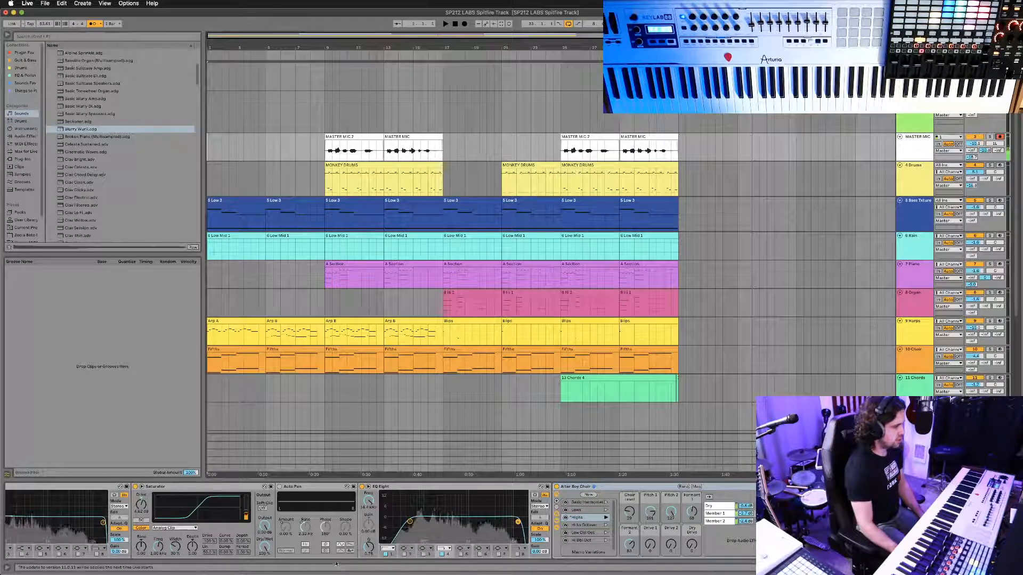
# Adjust the AutoTune-related macro amounts in the Vocal Processing Chain rack on the MASTER MIC track.
pyautogui.hscroll(-3, 326, 506)
pyautogui.hscroll(-7, 324, 499)
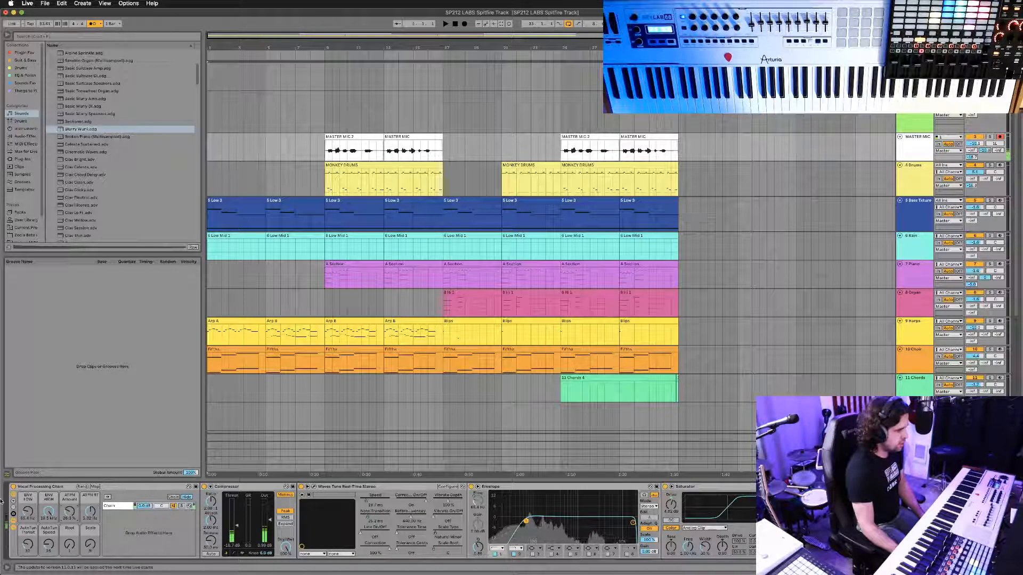
pyautogui.moveTo(68, 516); pyautogui.dragTo(68, 510)
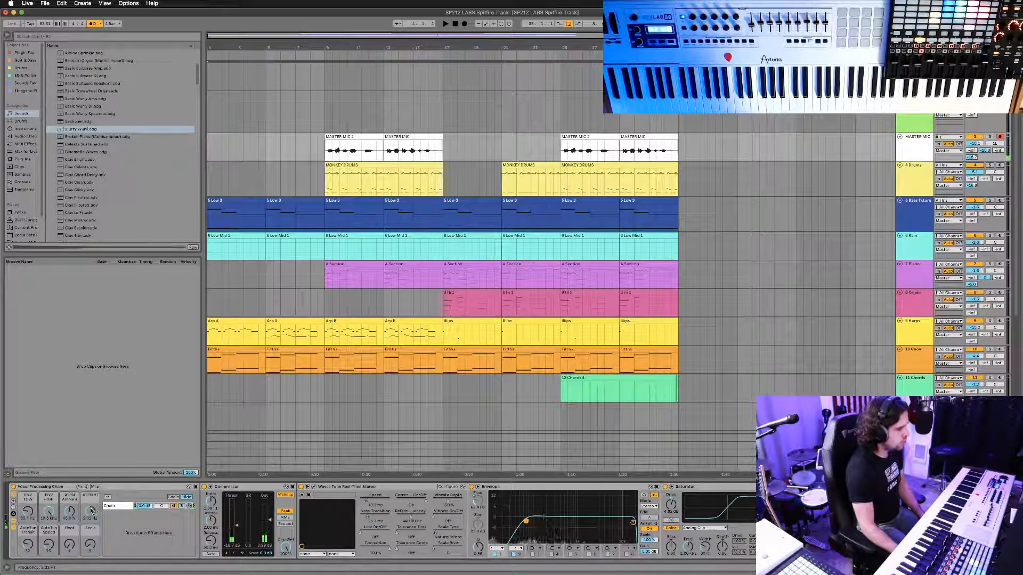
pyautogui.moveTo(90, 510); pyautogui.dragTo(91, 517)
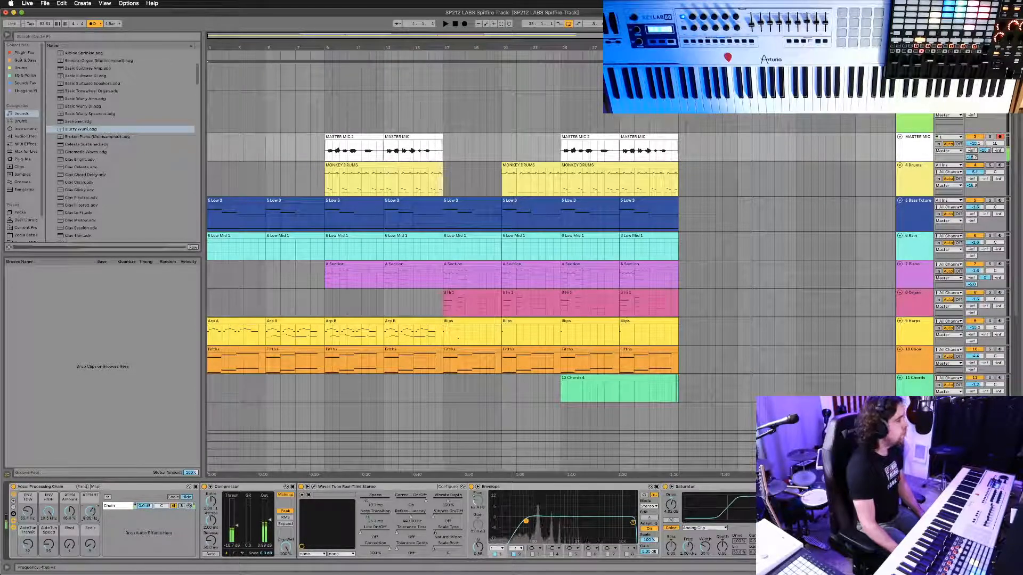
pyautogui.moveTo(79, 515); pyautogui.dragTo(79, 494)
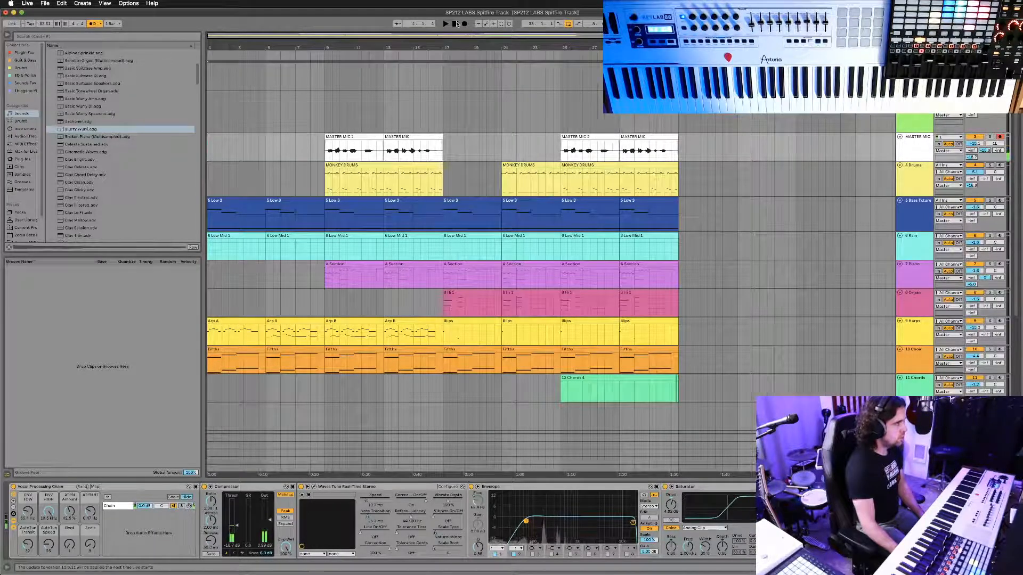
# Record a new vocal take on the MASTER MIC track from bar 1 through the end of the A section.
pyautogui.click(464, 24)
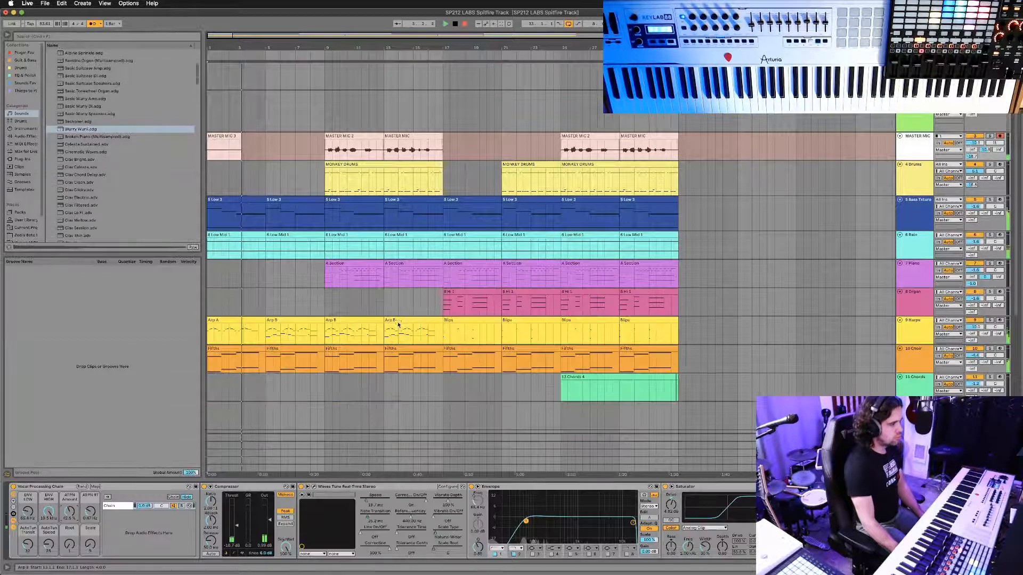
pyautogui.press('Tab')
pyautogui.press('Tab')
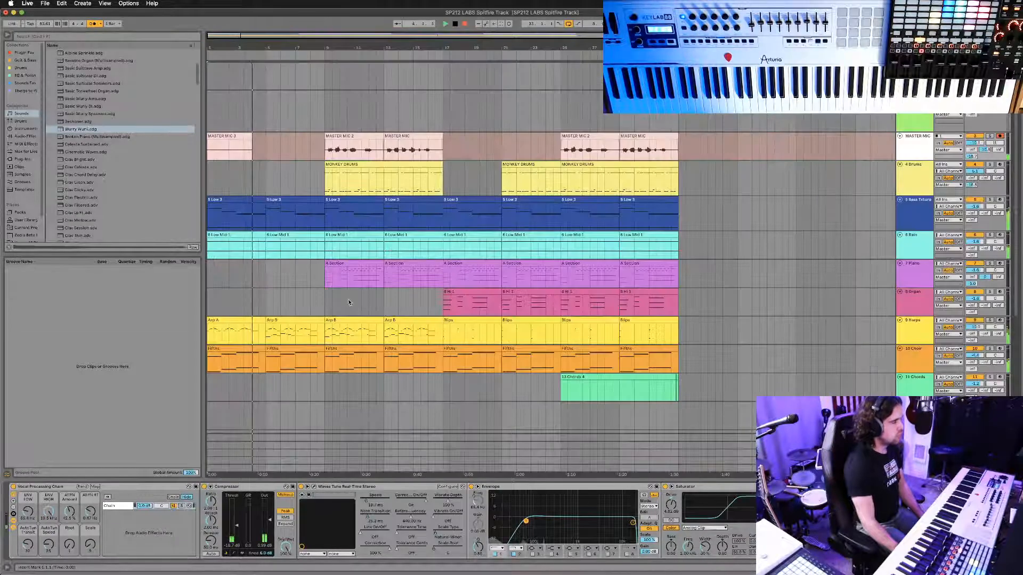
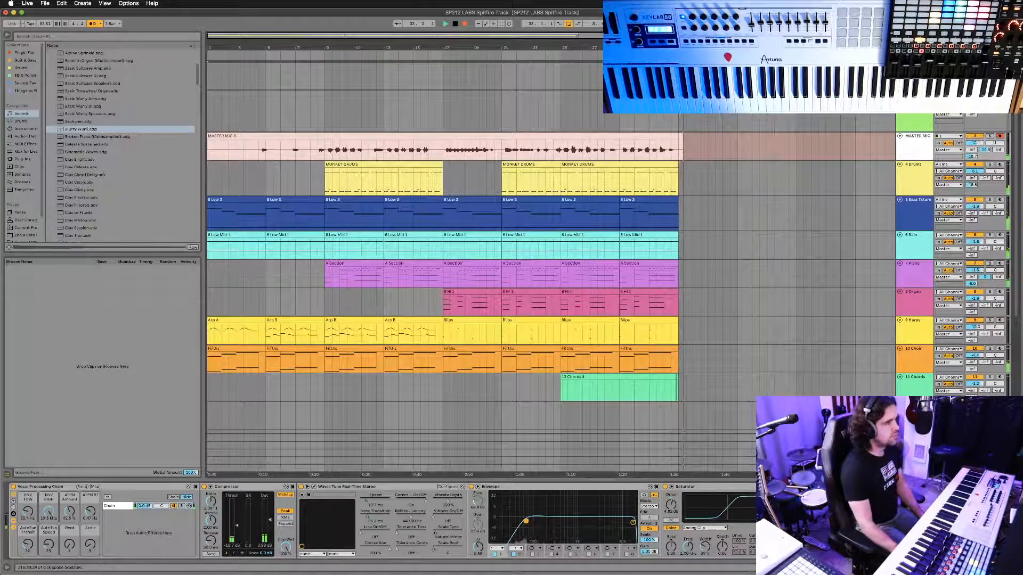
pyautogui.press('space')
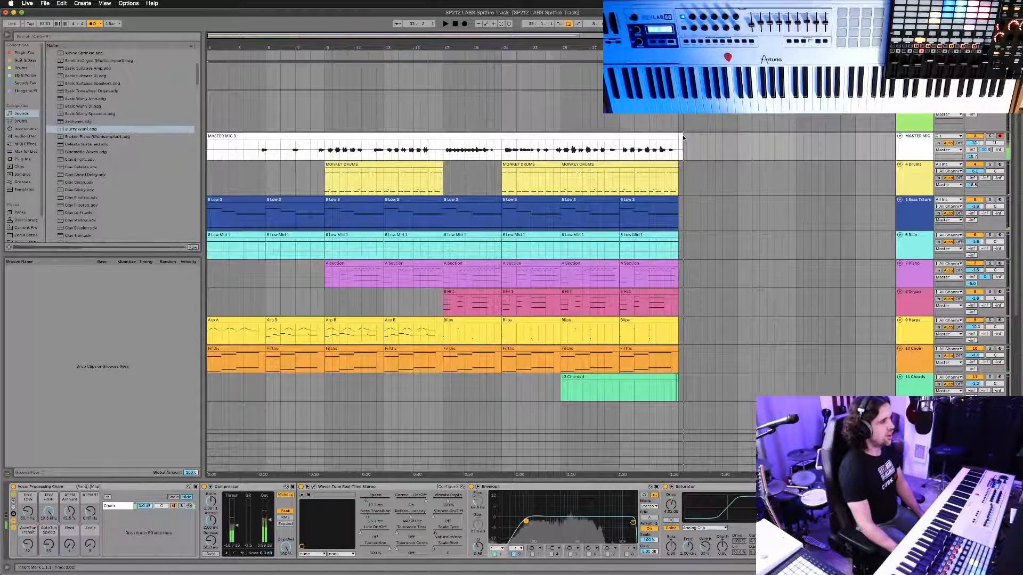
# Trim the end of the new vocal clip to bar 33 and disarm the MASTER MIC track.
pyautogui.moveTo(681, 135); pyautogui.dragTo(680, 137)
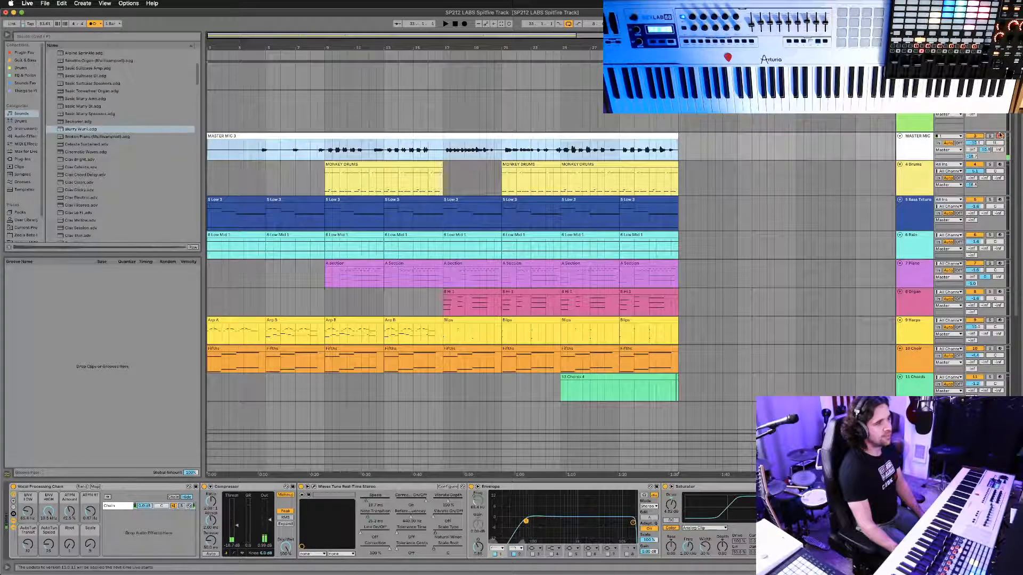
pyautogui.click(1001, 137)
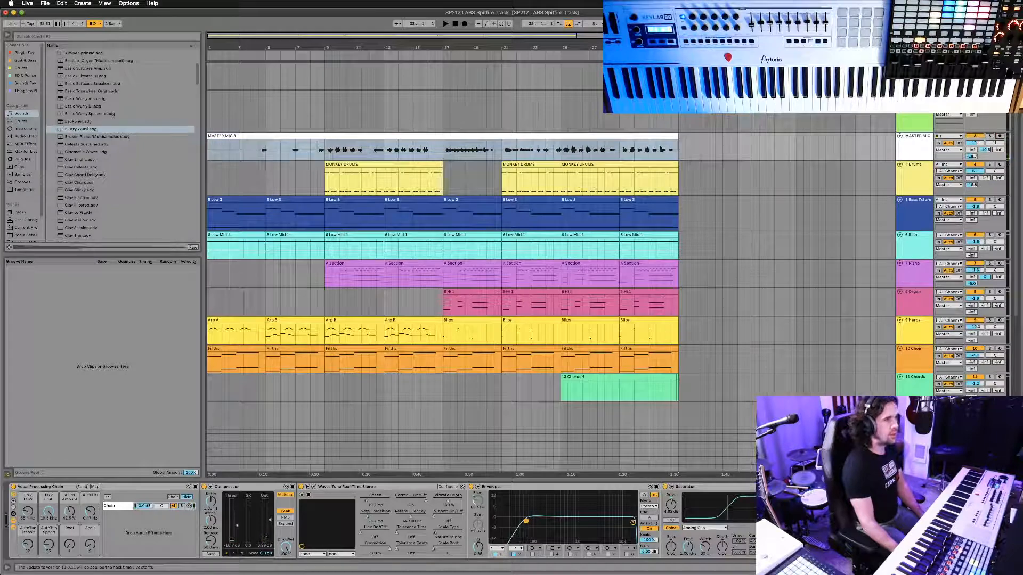
pyautogui.scroll(1, 515, 135)
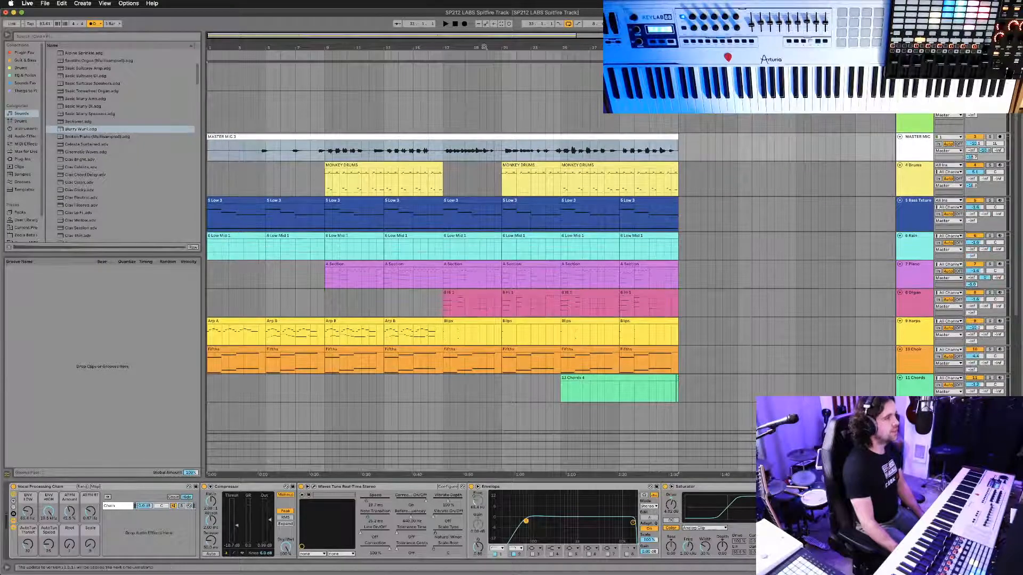
pyautogui.click(455, 23)
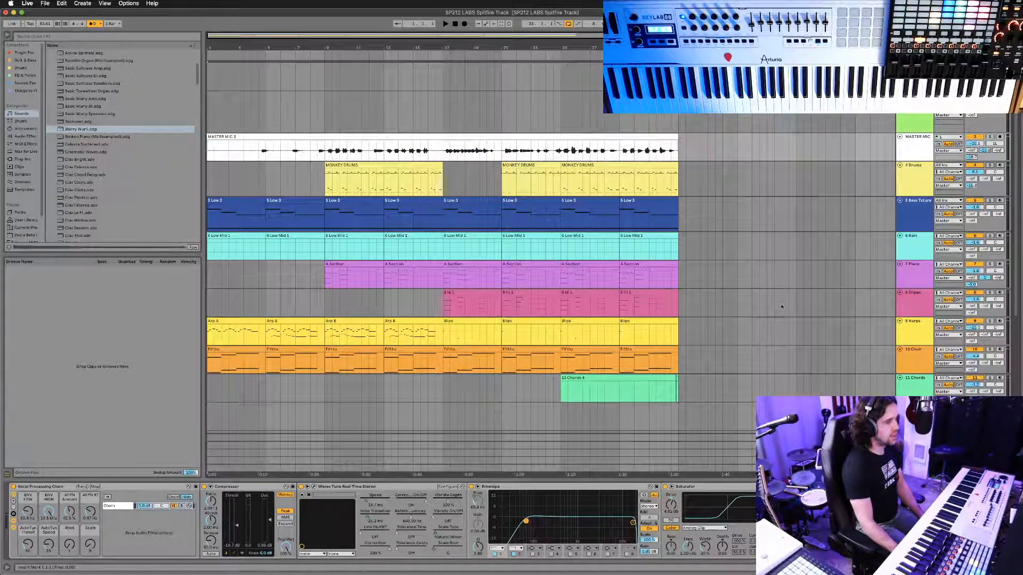
# Delete the Chords track with its clip and show the device chain again.
pyautogui.scroll(-2, 782, 307)
pyautogui.click(658, 350)
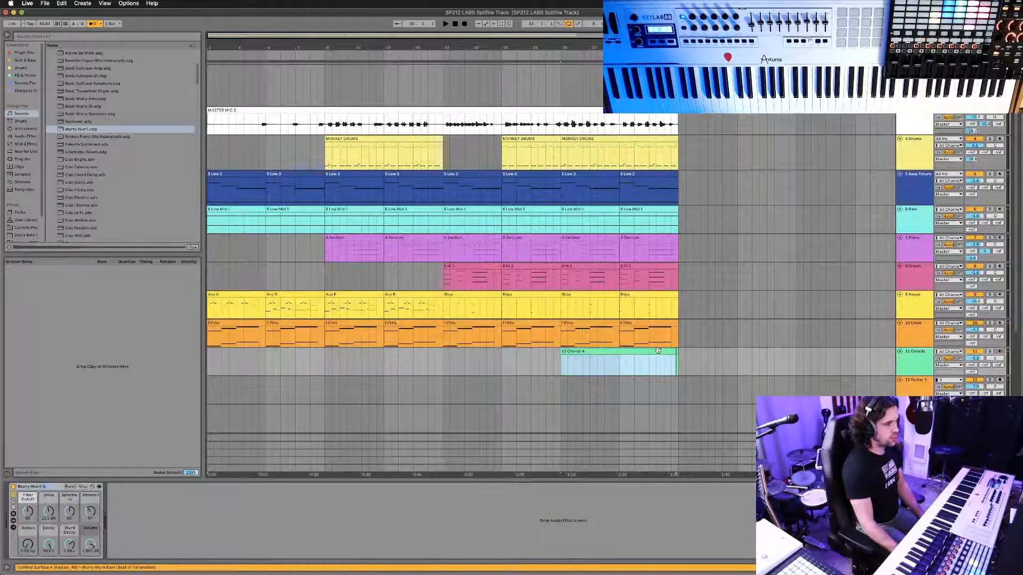
pyautogui.doubleClick(658, 350)
pyautogui.click(927, 285)
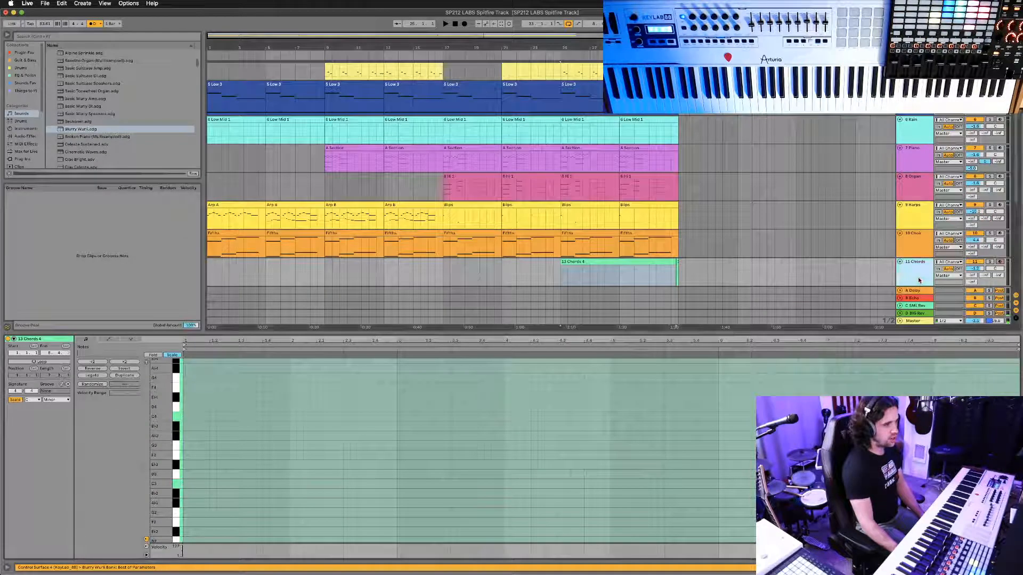
pyautogui.press('Delete')
pyautogui.scroll(5, 719, 196)
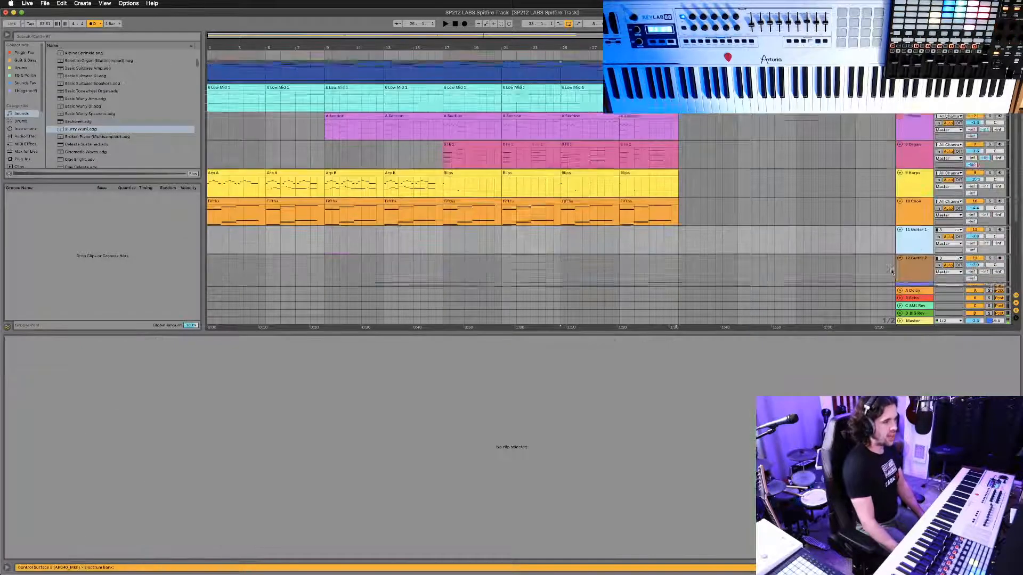
pyautogui.hotkey('shift', 'Tab')
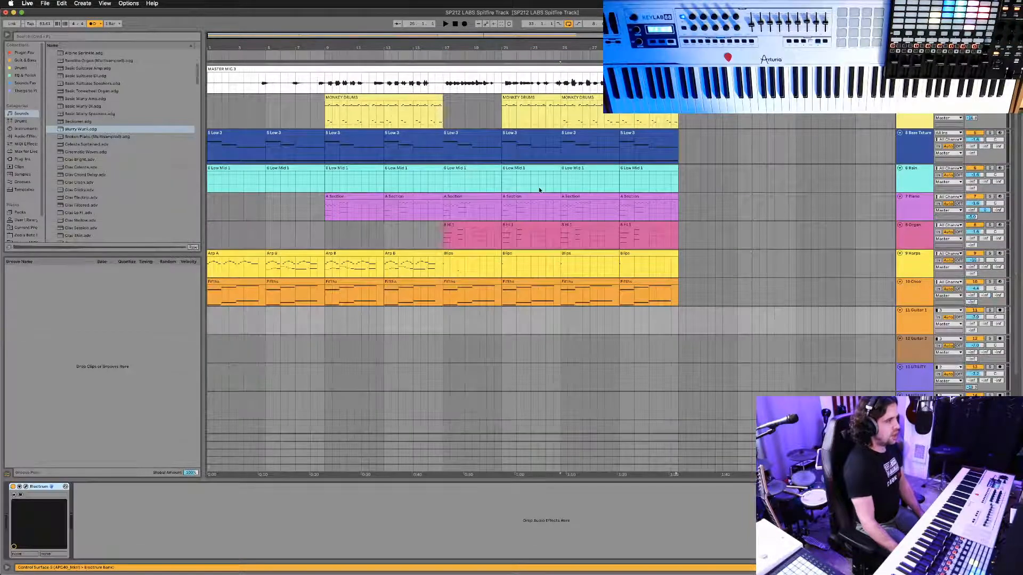
pyautogui.scroll(2, 520, 193)
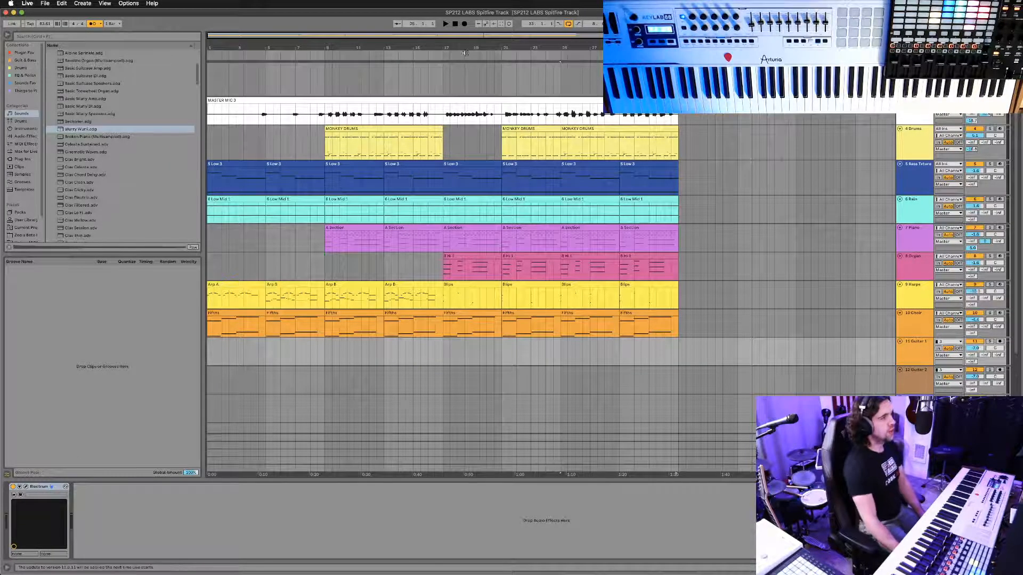
pyautogui.click(456, 24)
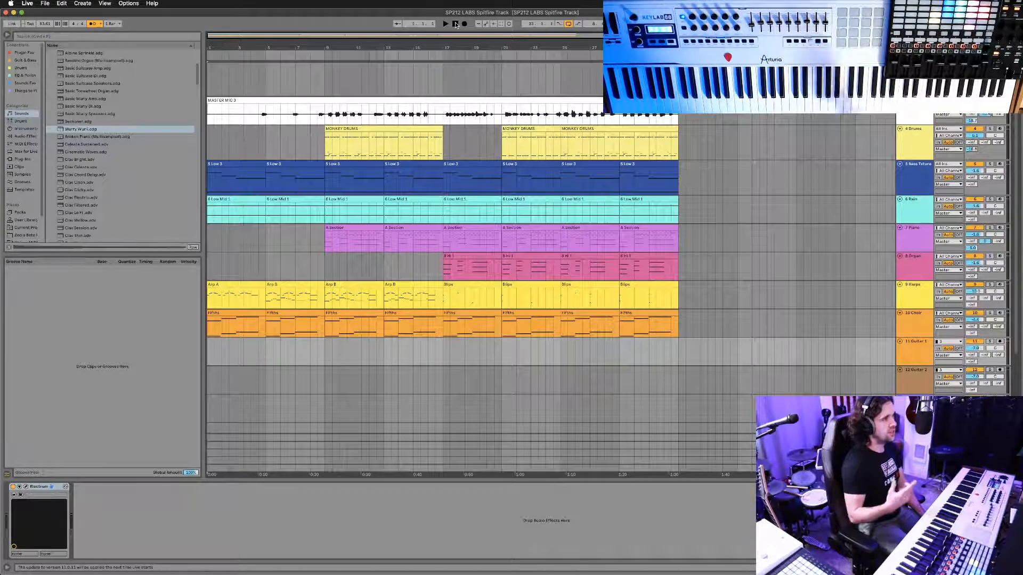
# Review the clips and mixer channels in Session View and return to the arrangement.
pyautogui.scroll(2, 442, 239)
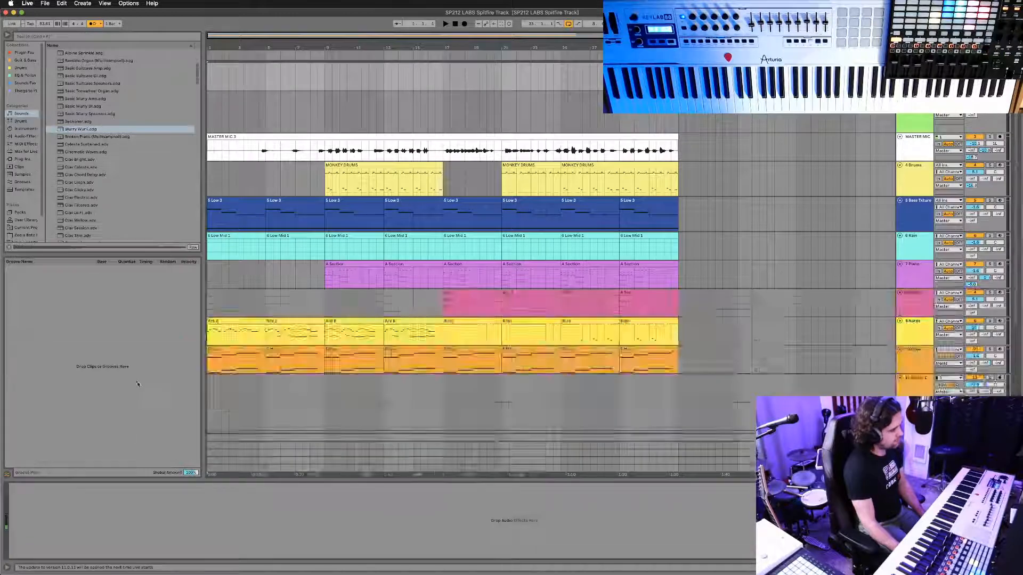
pyautogui.press('Tab')
pyautogui.hscroll(-3, 362, 379)
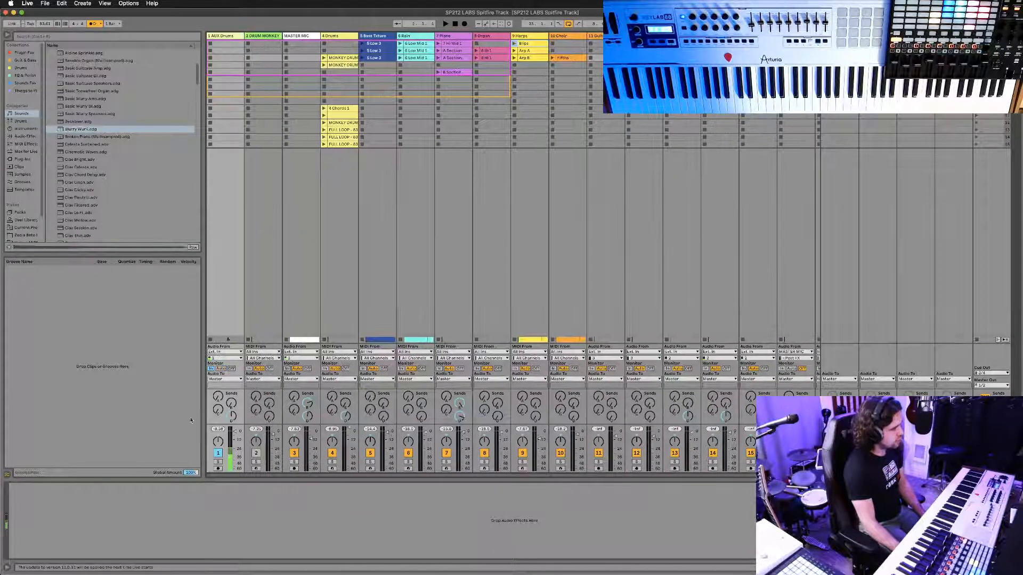
pyautogui.press('Tab')
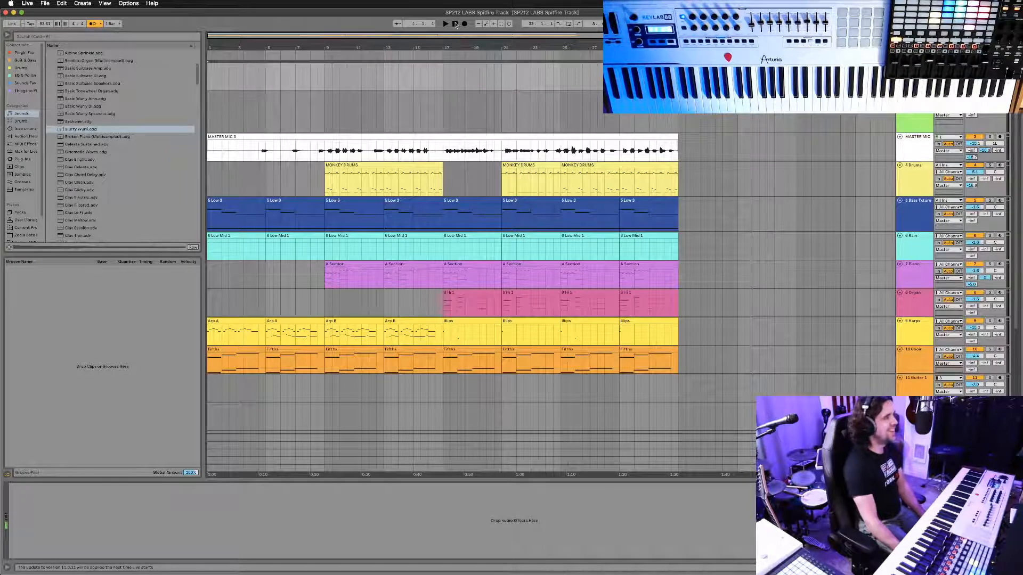
# Inspect the LABS instrument preset loaded on the Bass Texture track and close its window.
pyautogui.click(924, 220)
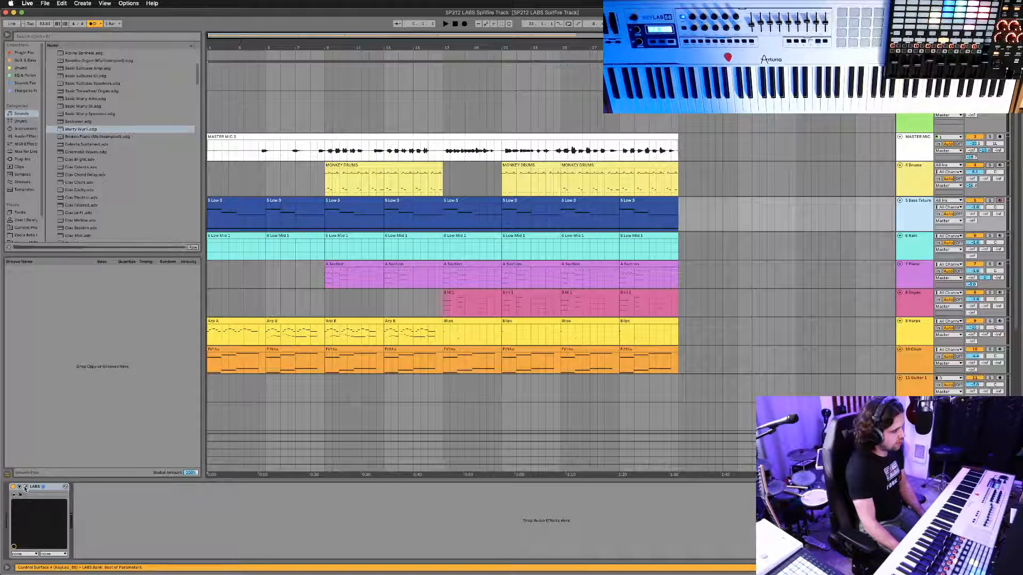
pyautogui.click(25, 488)
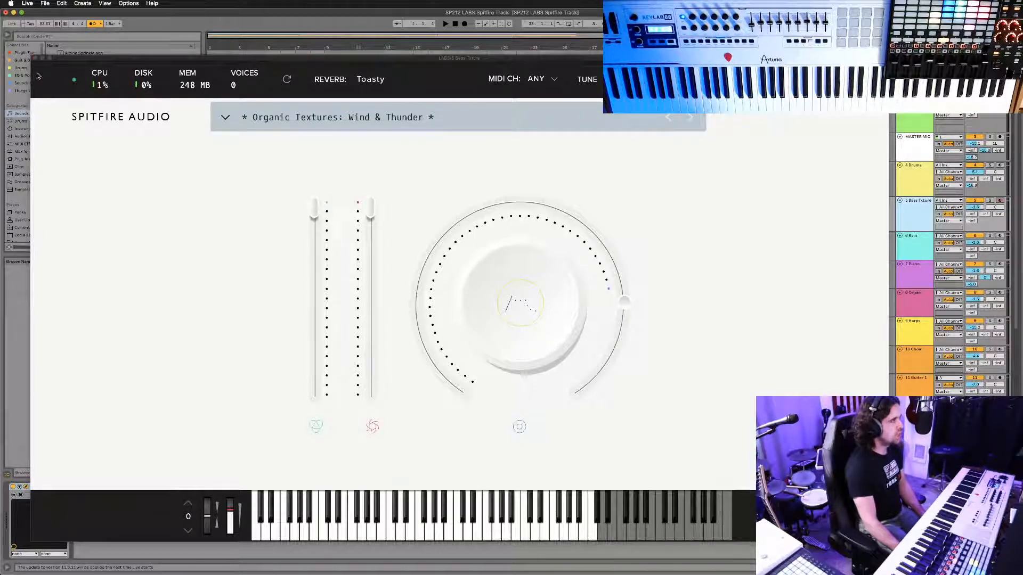
pyautogui.click(34, 58)
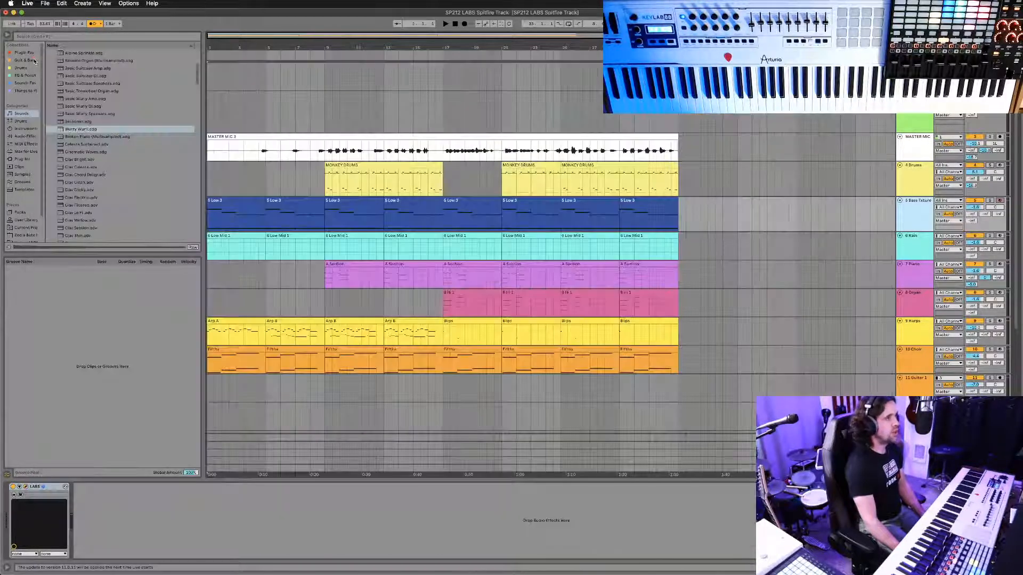